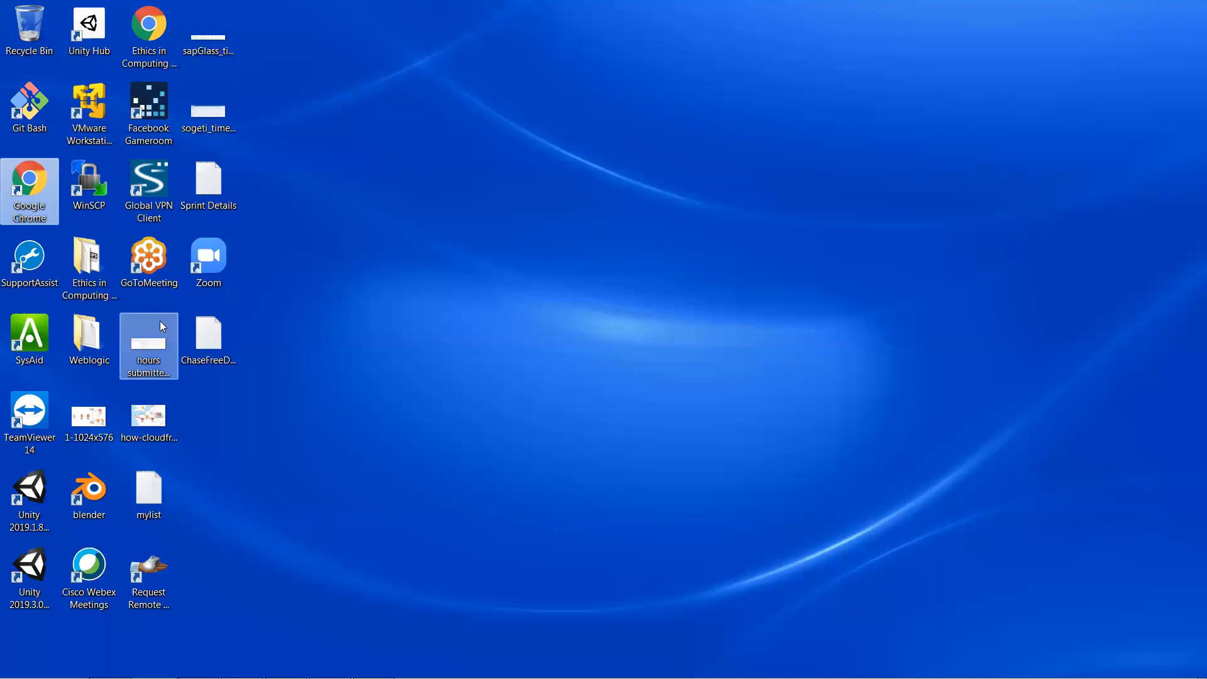
Step: Open the Weblogic desktop folder and its Weblogic Installation notes file
click(140, 494)
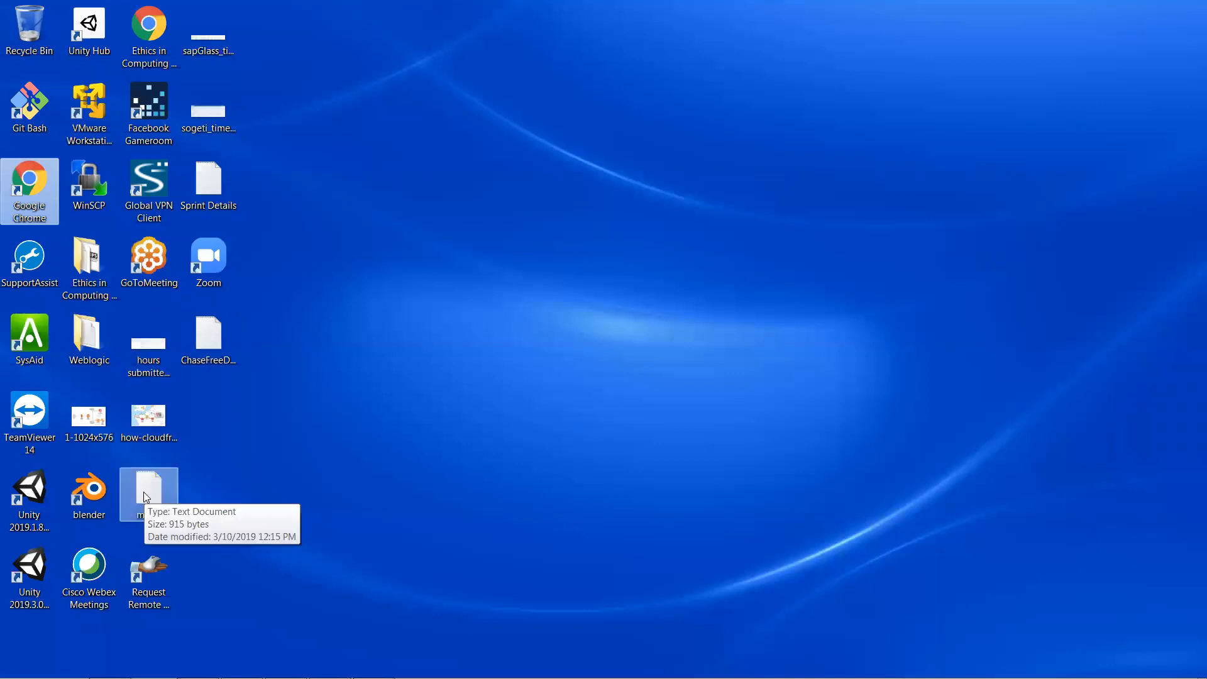
click(270, 440)
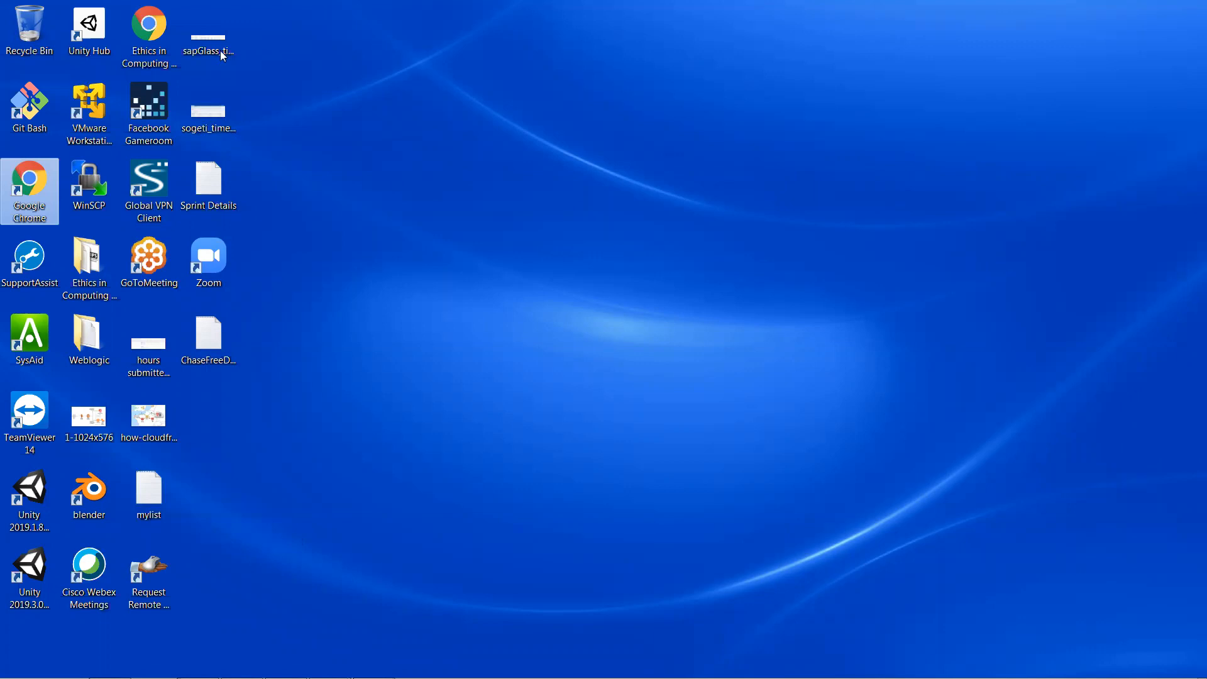
double_click(75, 330)
double_click(242, 227)
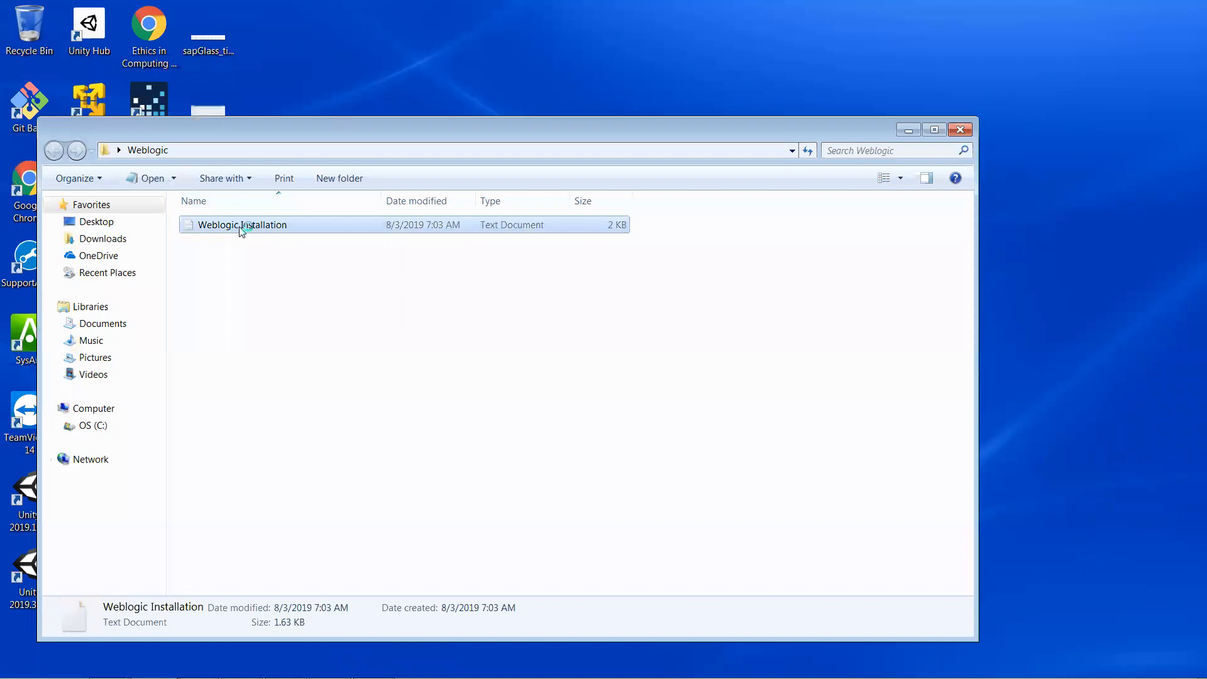
Step: Maximize the Weblogic Installation notes and scroll down to their end
double_click(473, 183)
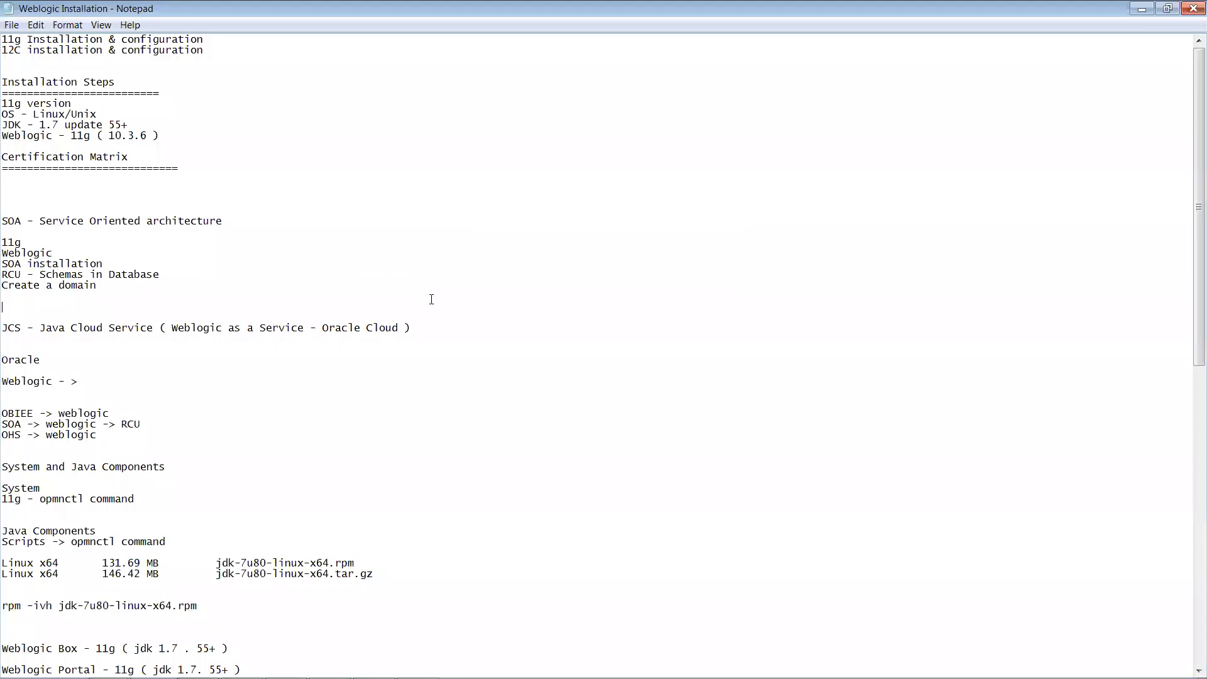
scroll(431, 300, down, 7)
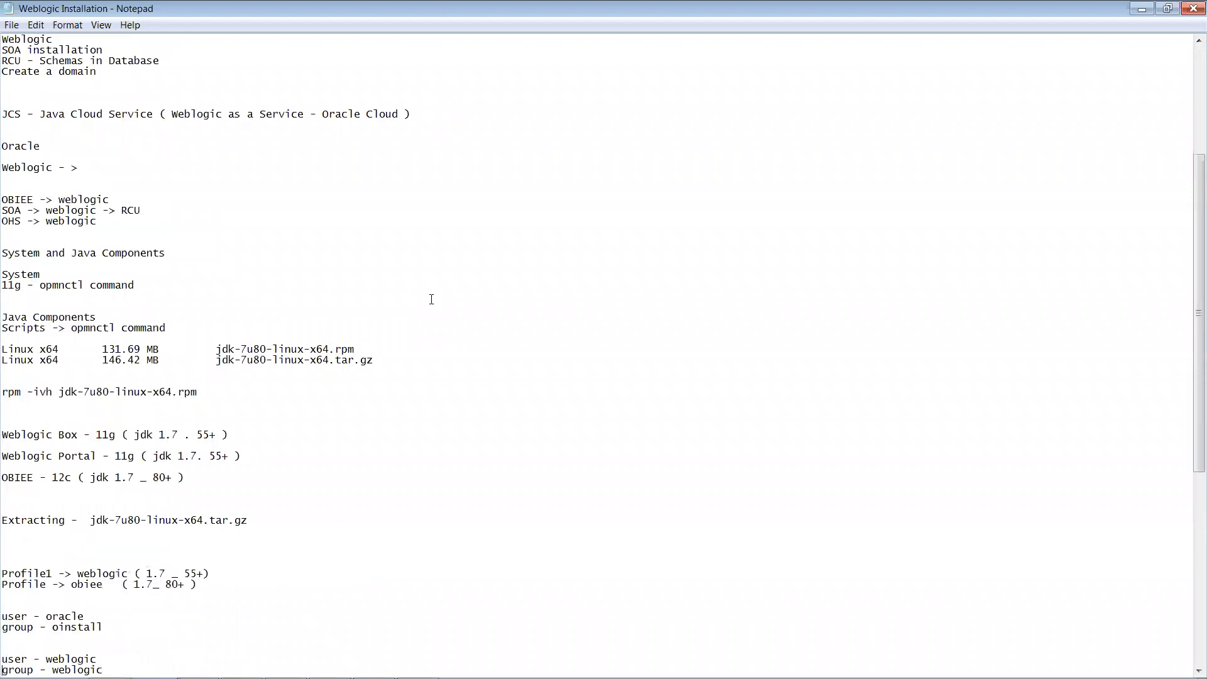
scroll(432, 300, down, 12)
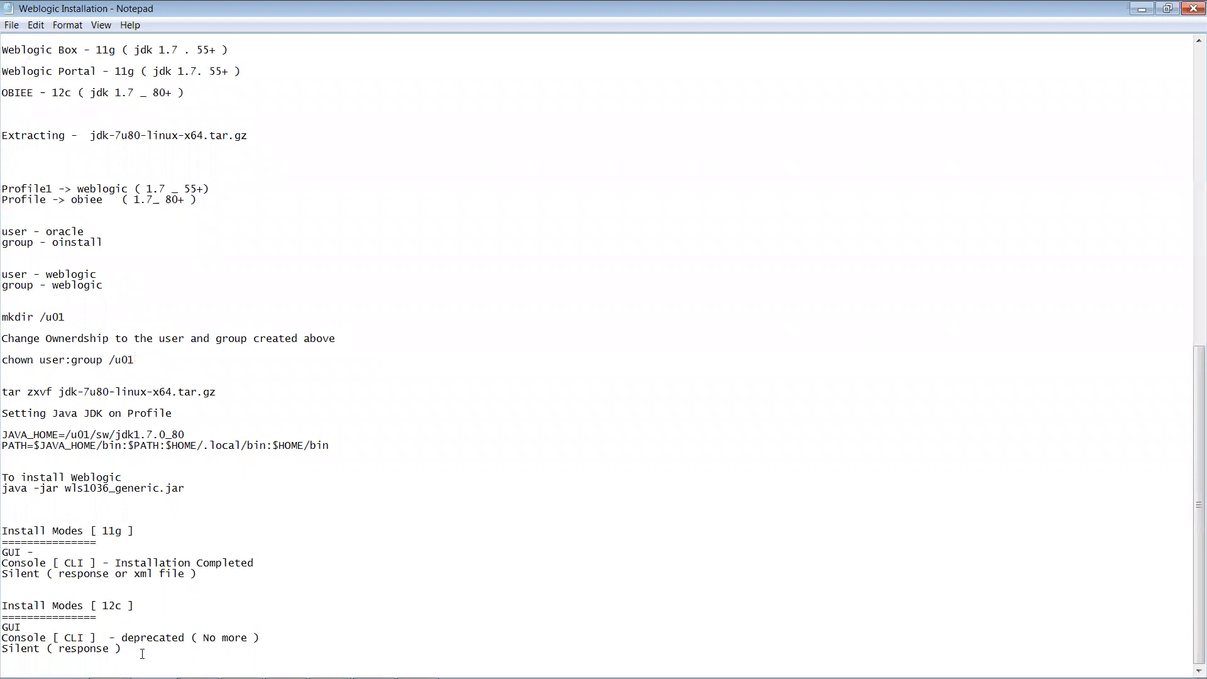
Step: Add a new empty line at the end of the notes and return to the MobaXterm SSH session
key(Return)
key(Return)
key(Return)
key(Return)
key(Return)
key(Return)
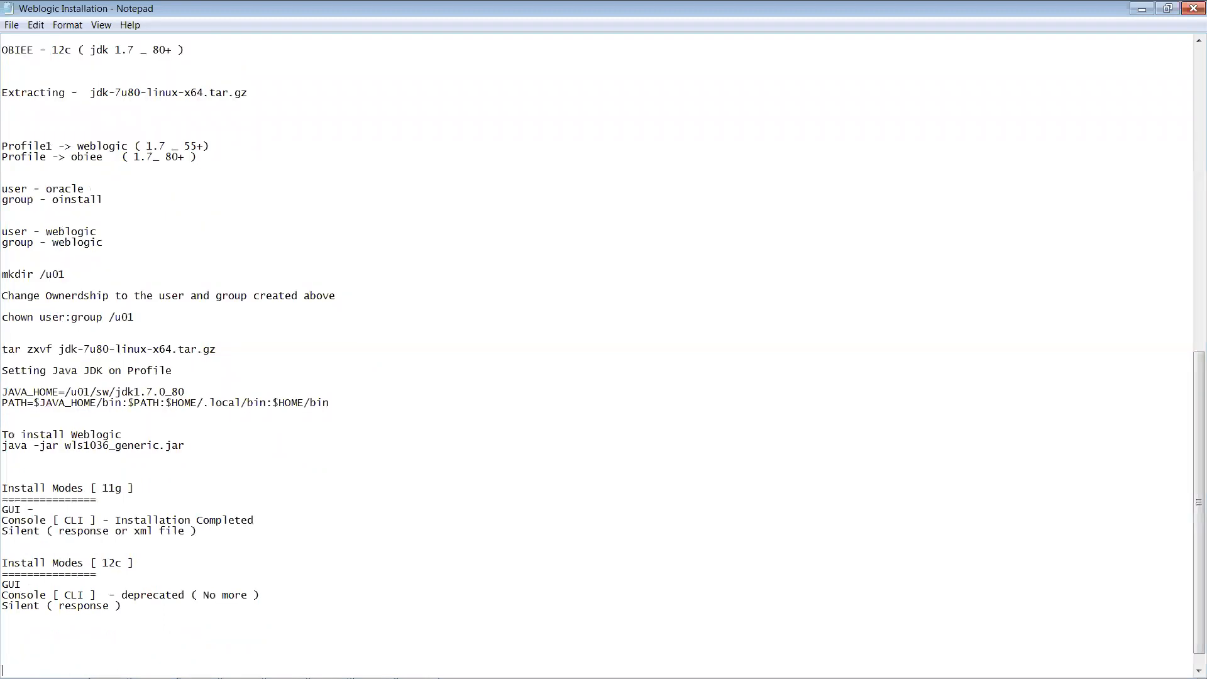
mouse_move(429, 655)
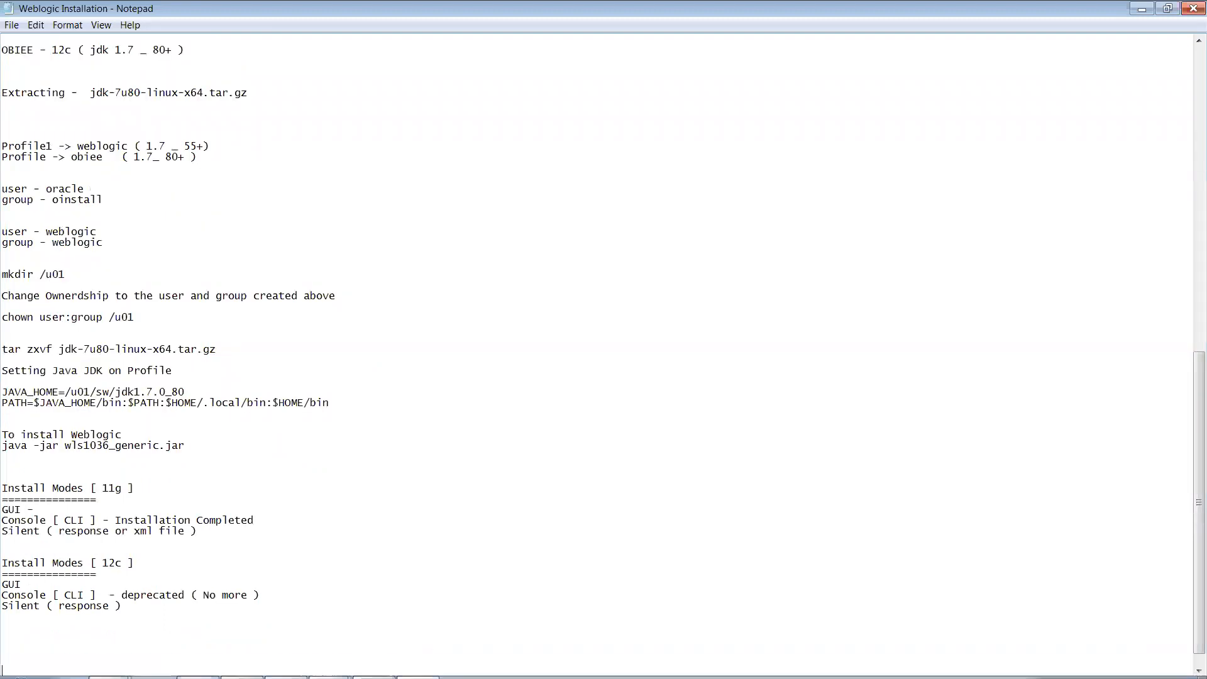
click(374, 664)
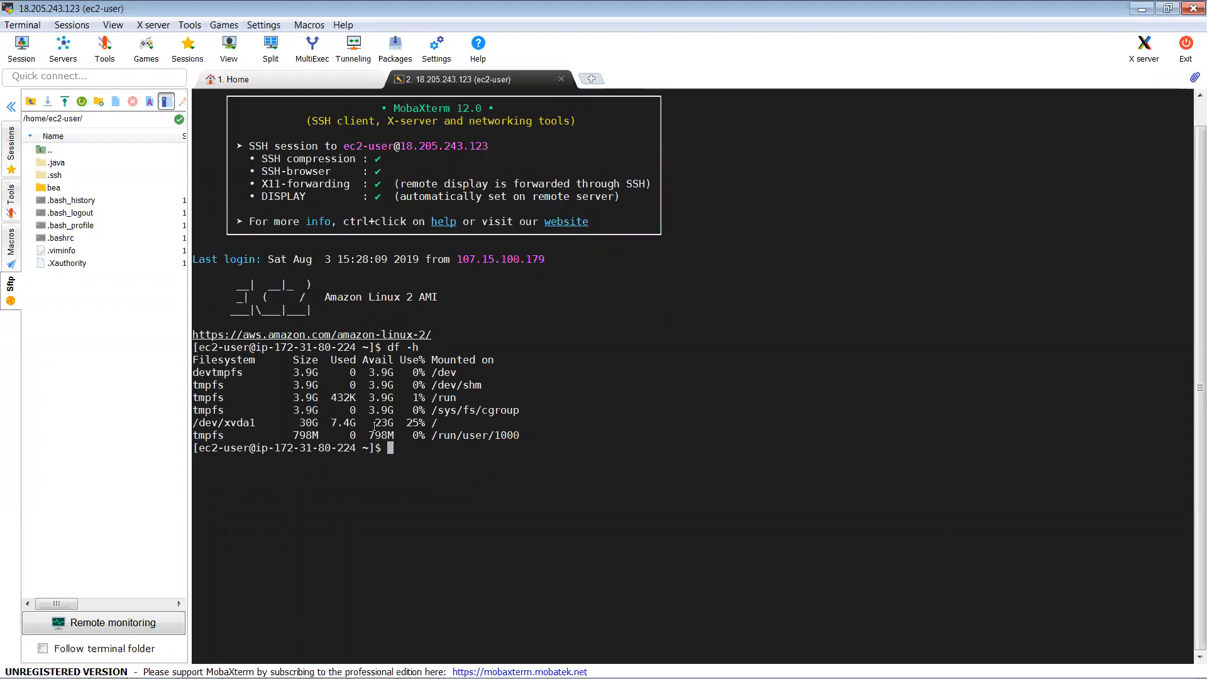
Step: Change into /u01 and list it, then enter Middleware and list its contents
text(cd )
text(/u0)
text(1)
key(Return)
text(ls)
key(Return)
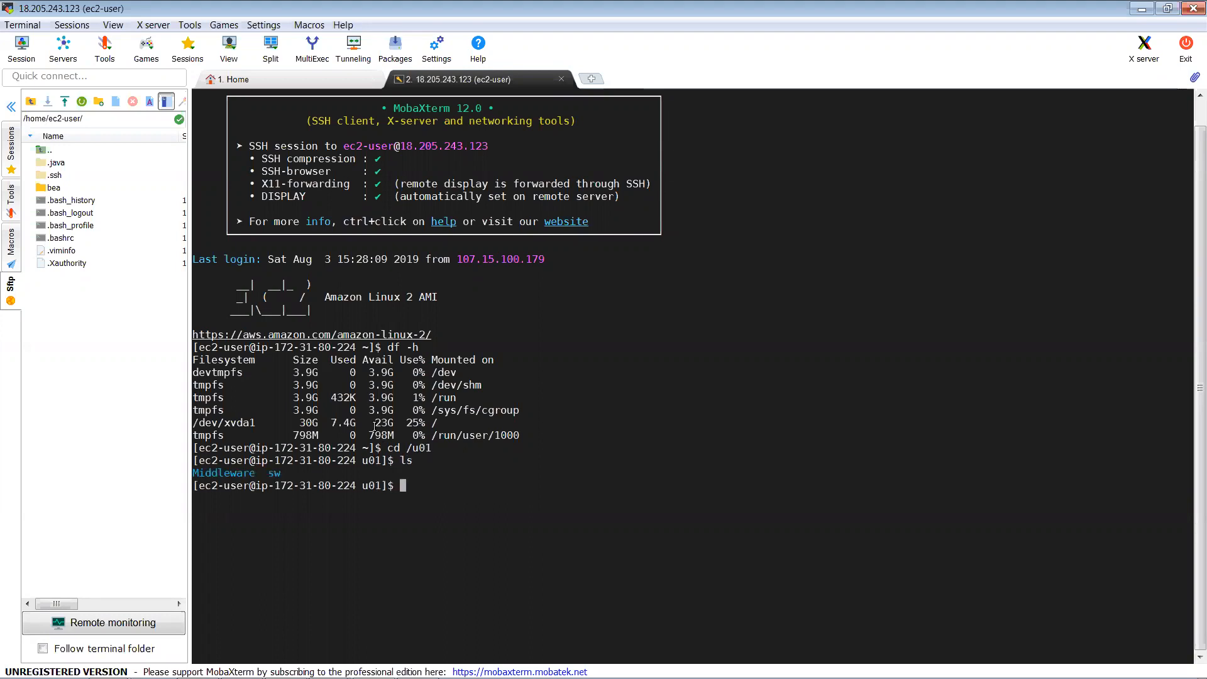
text(cd)
double_click(204, 472)
right_click(204, 472)
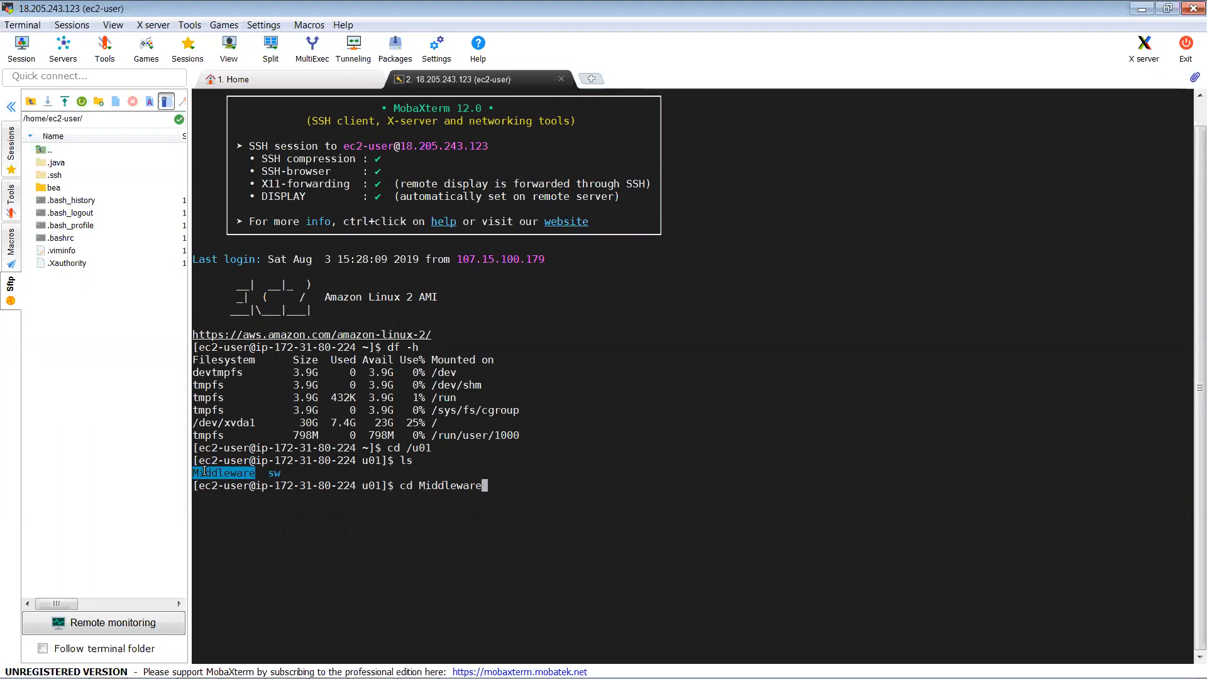
key(Return)
text(ls)
key(Return)
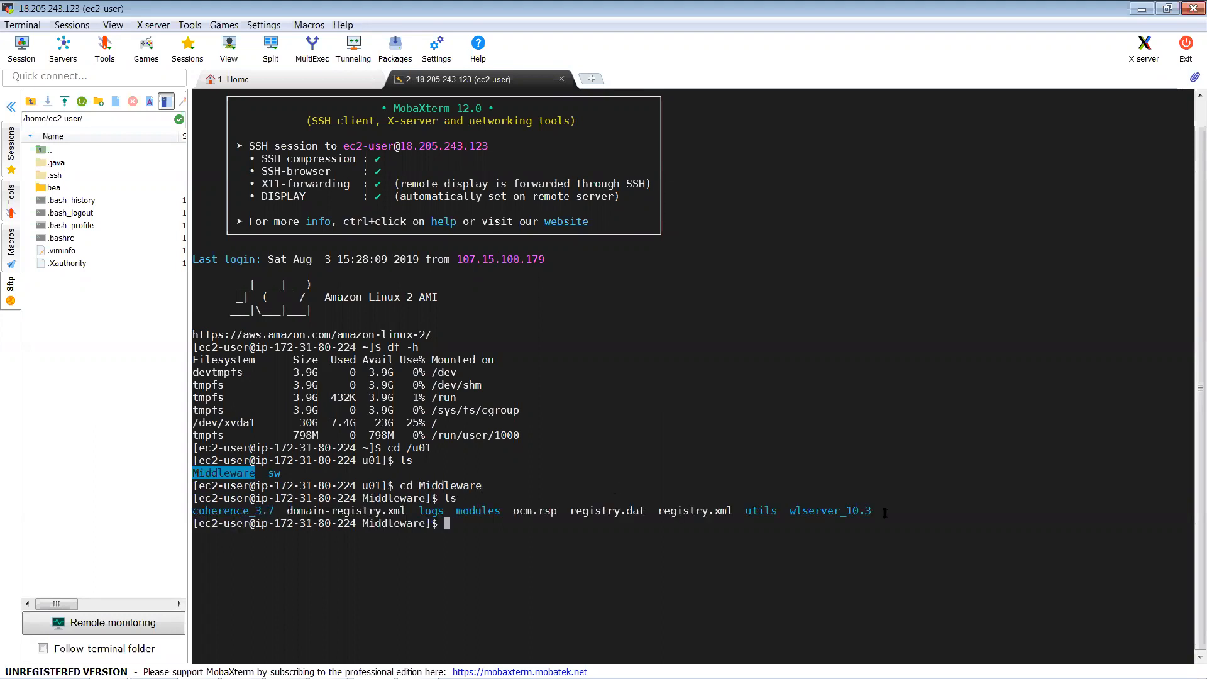
click(219, 473)
drag(244, 498, 893, 514)
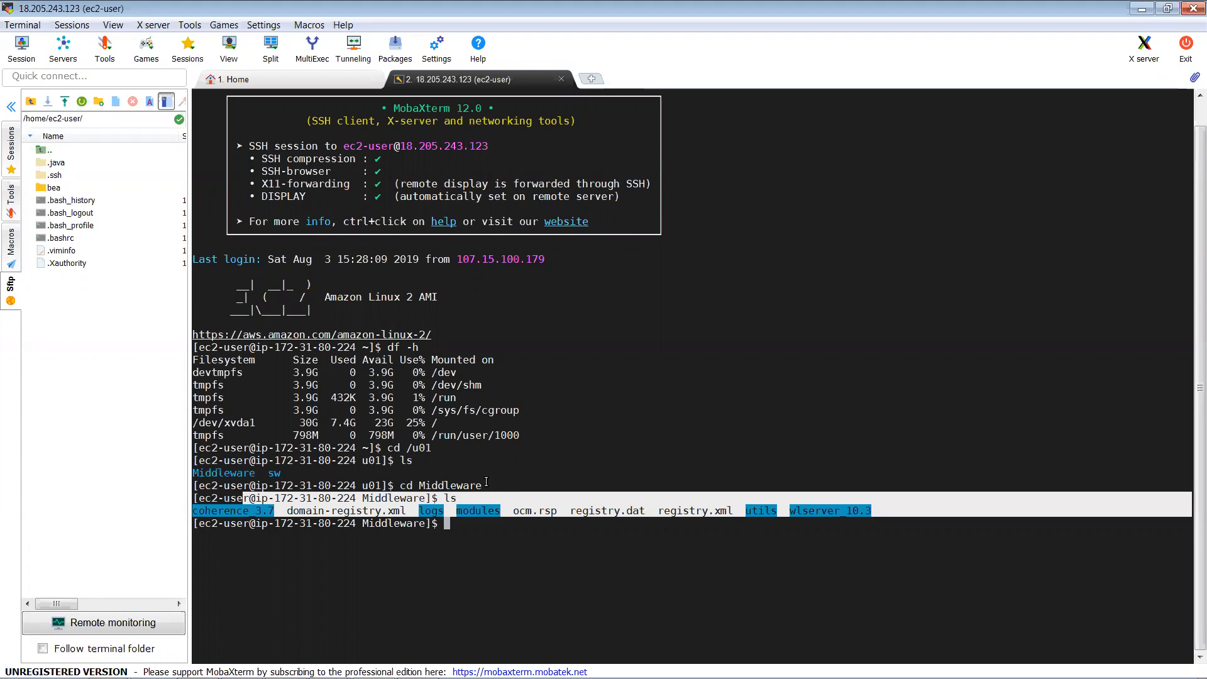
click(491, 509)
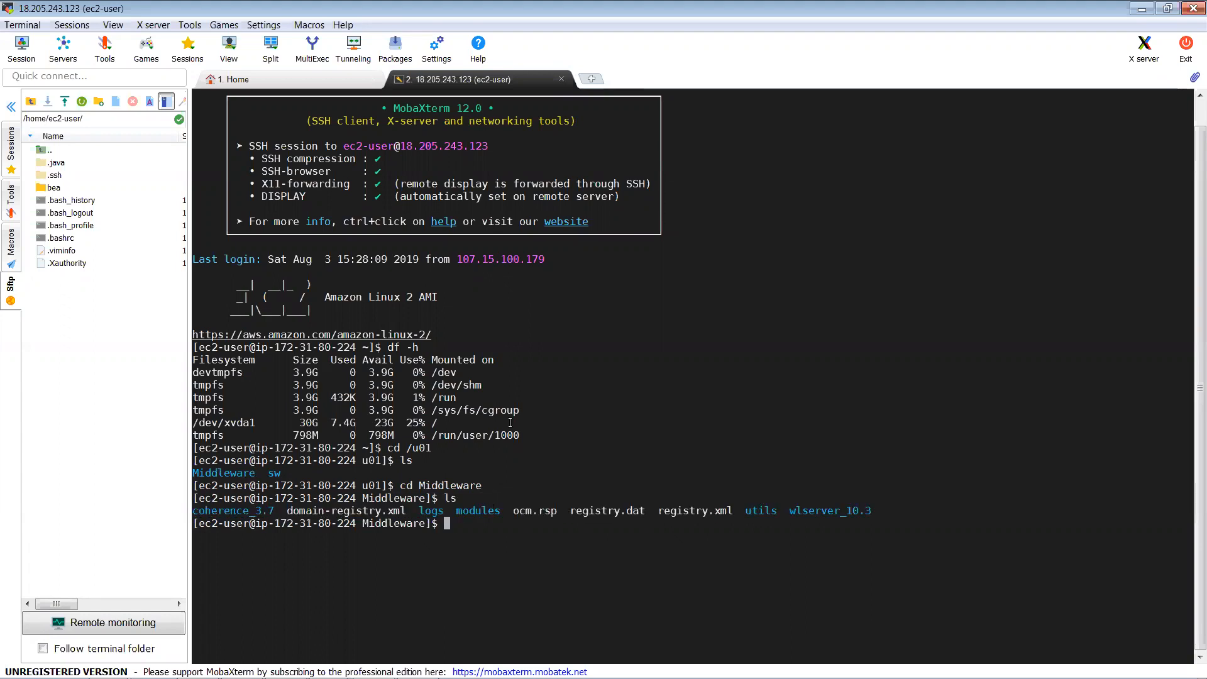
Step: Move back up to /u01, enter the sw directory and list the installer files
text(cd ..)
key(Return)
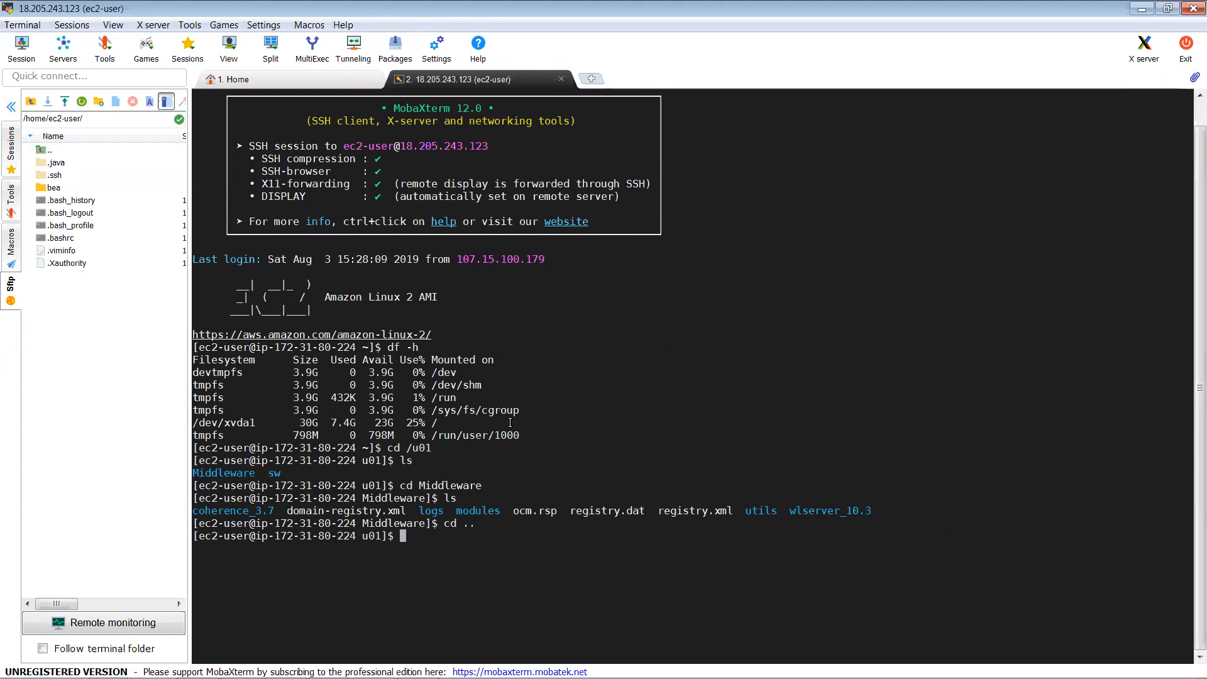
text(cd sw)
key(Return)
text(ls)
key(Return)
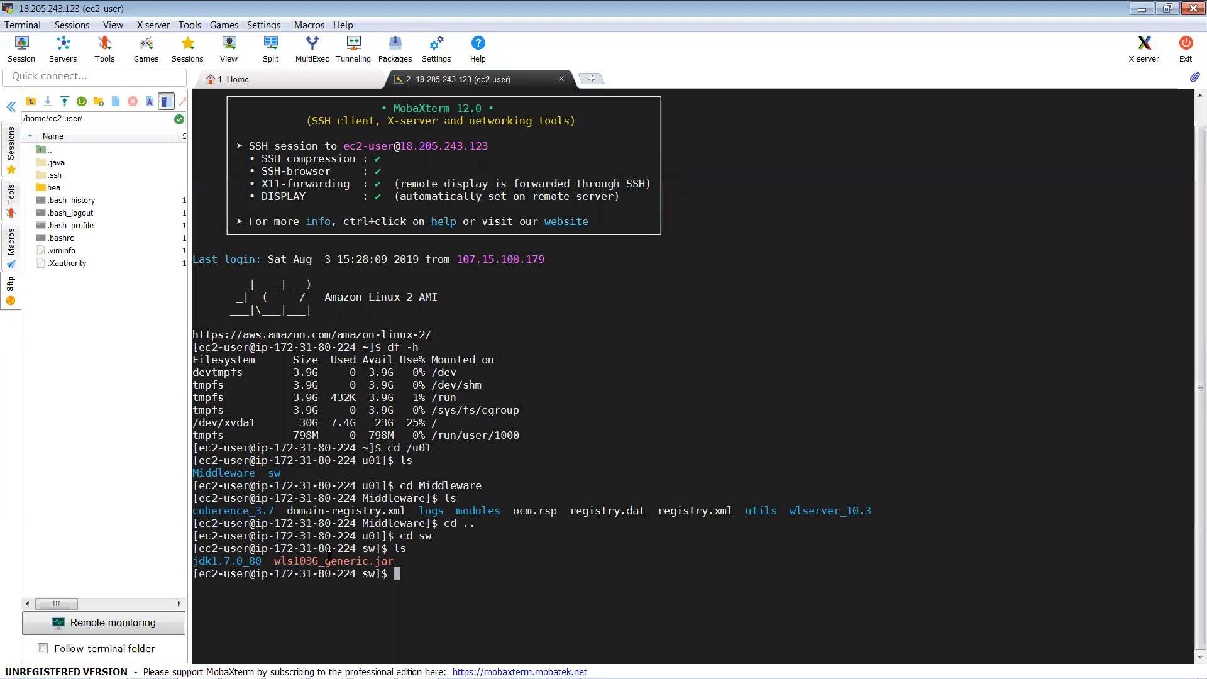
Step: Launch the WebLogic installer with java -jar wls1036_generic.jar
text(java -jar)
double_click(326, 562)
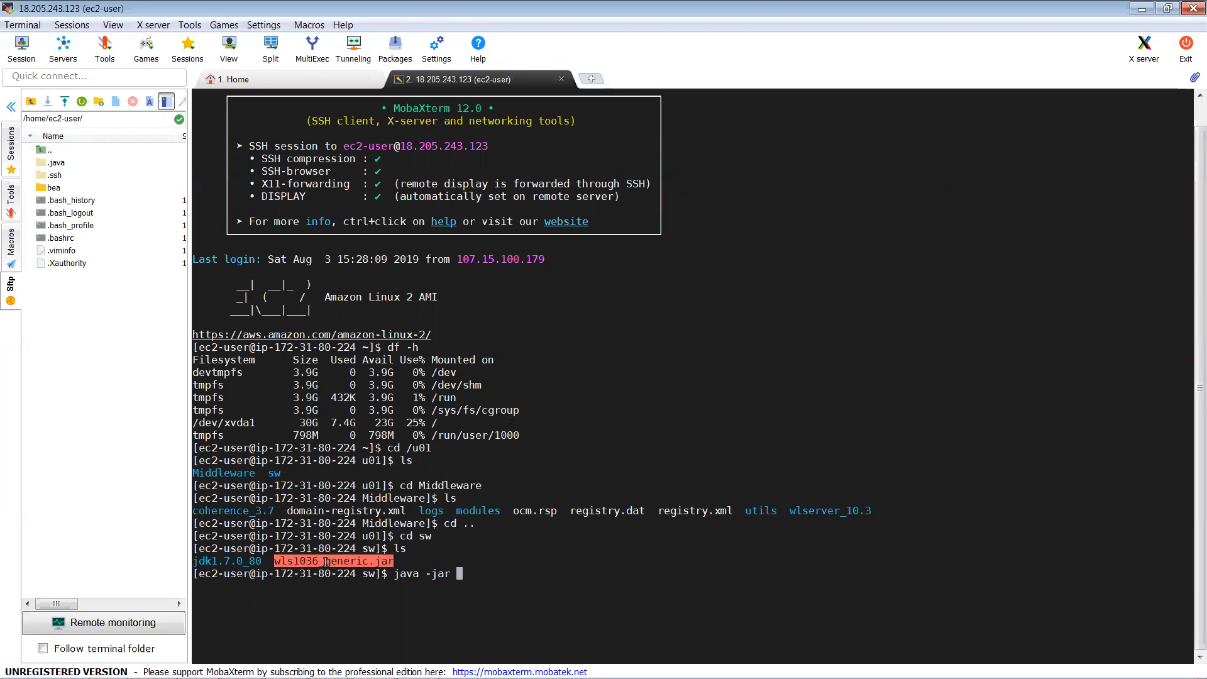
right_click(326, 561)
key(Return)
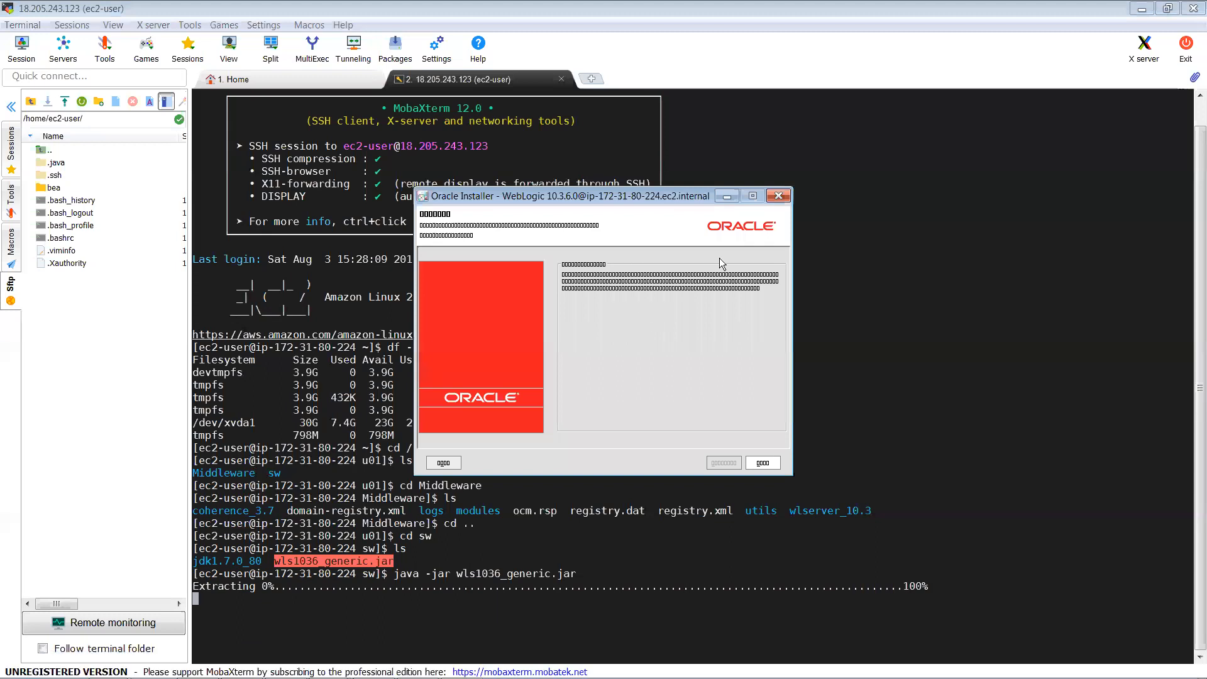
Step: Close the unreadable Oracle Installer window and interrupt the installer with Ctrl+C
click(544, 596)
key(ctrl+c)
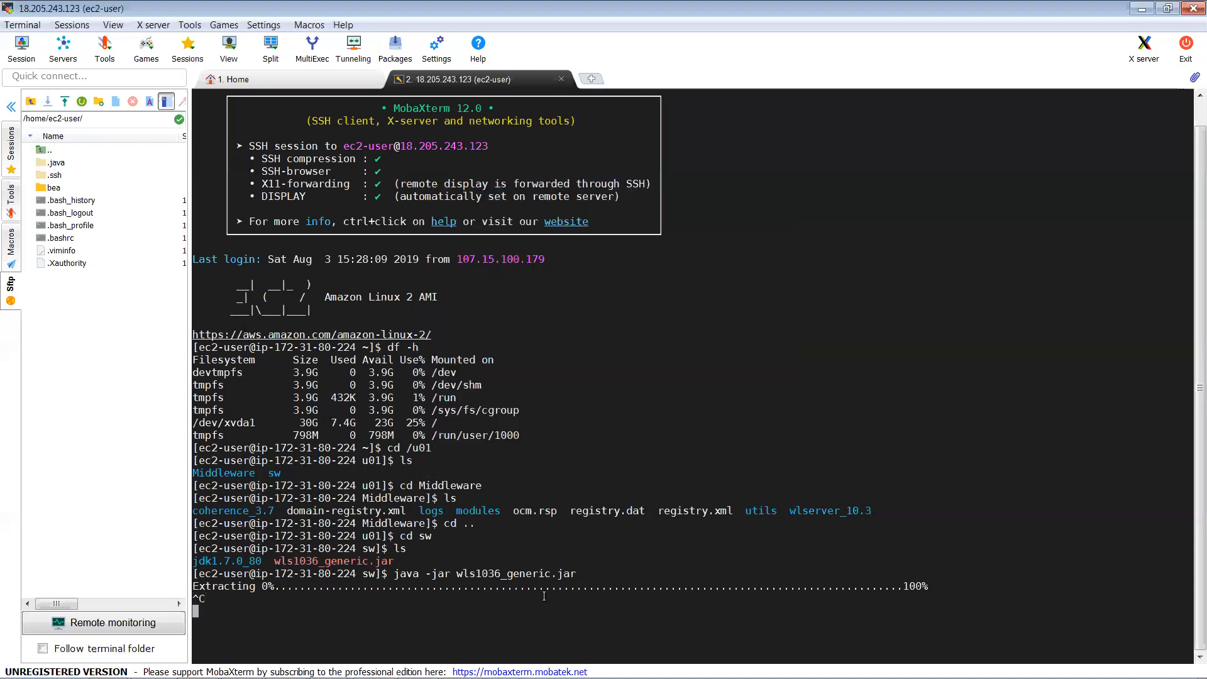
Step: Suspend the stuck installer job with Ctrl+Z and run sudo yum install *fonts*
key(ctrl+c)
key(ctrl+c)
key(ctrl+z)
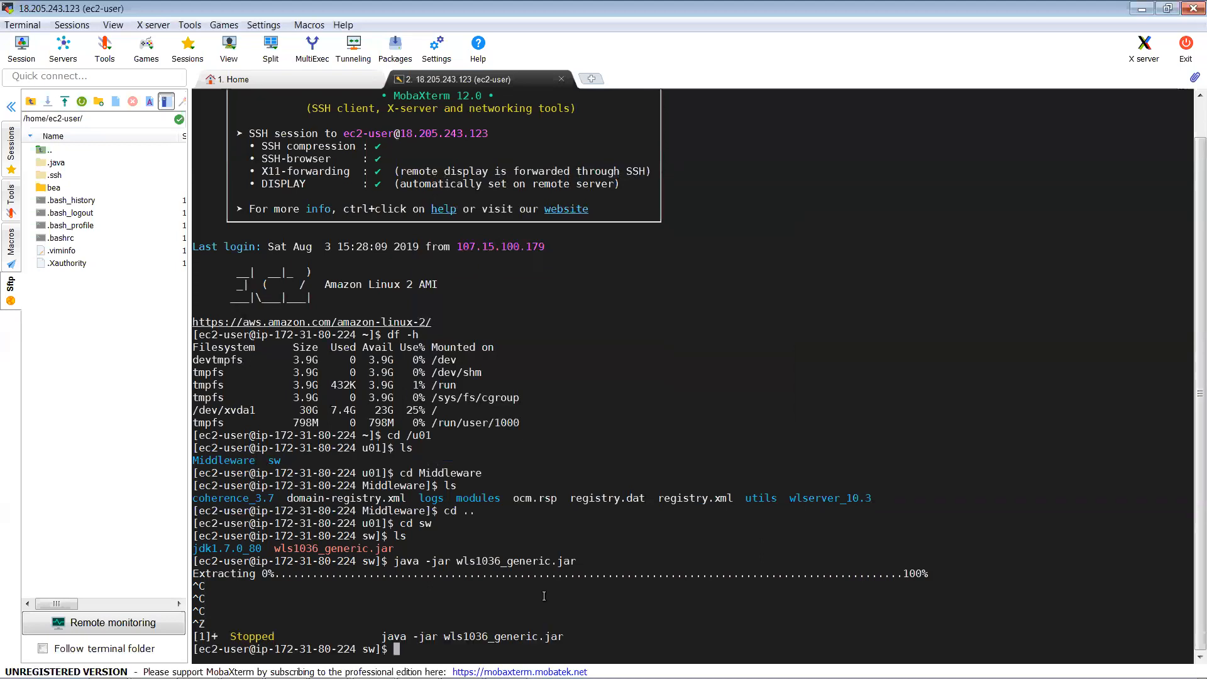
text(sudo yum install f)
key(BackSpace)
text(*fonts)
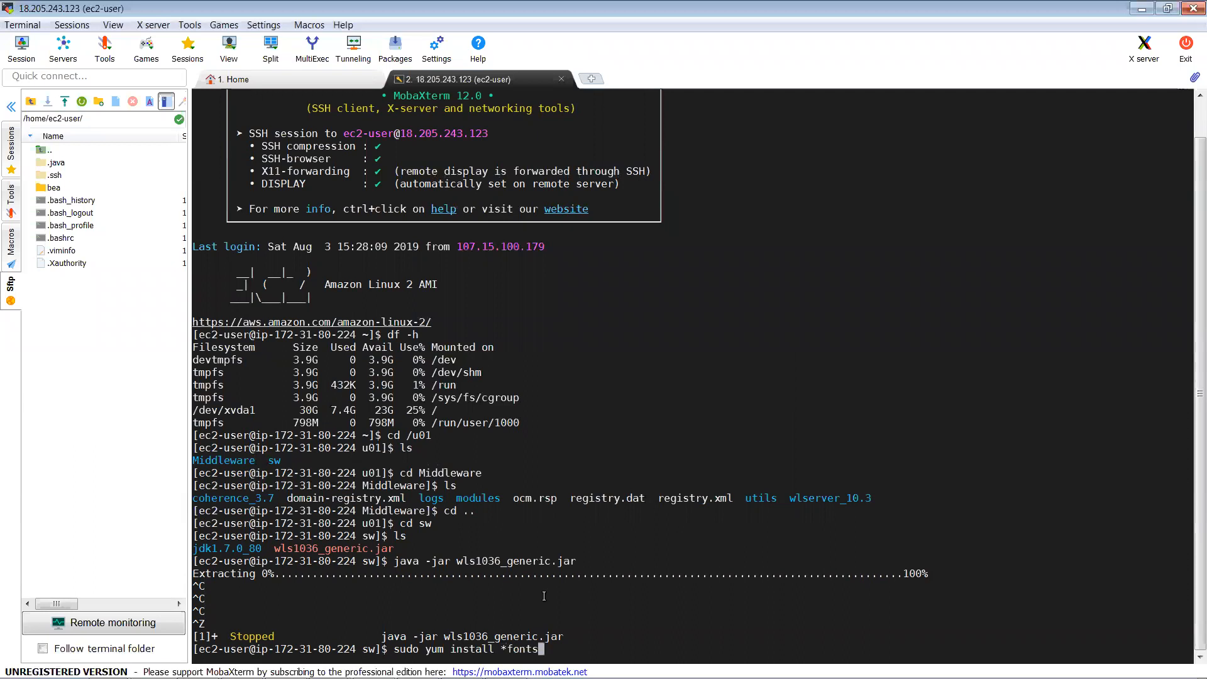
text(*)
key(Return)
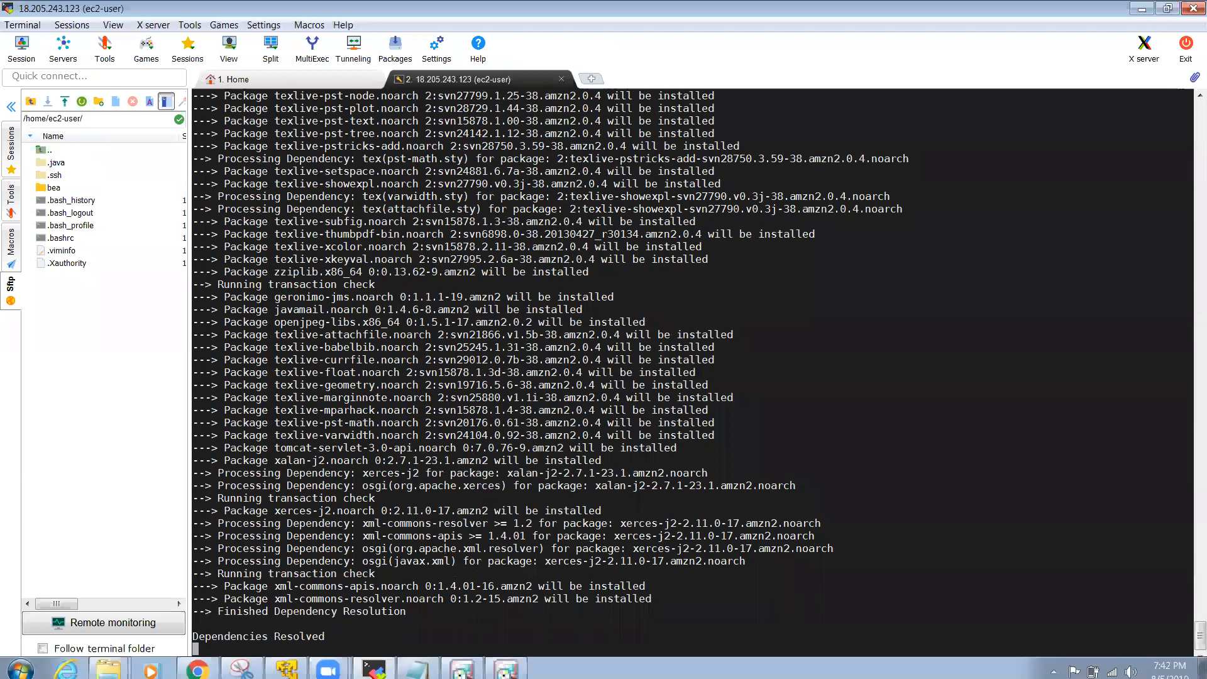
Step: Bring the Oracle Installer and its exit prompt forward, then refocus the terminal
click(506, 664)
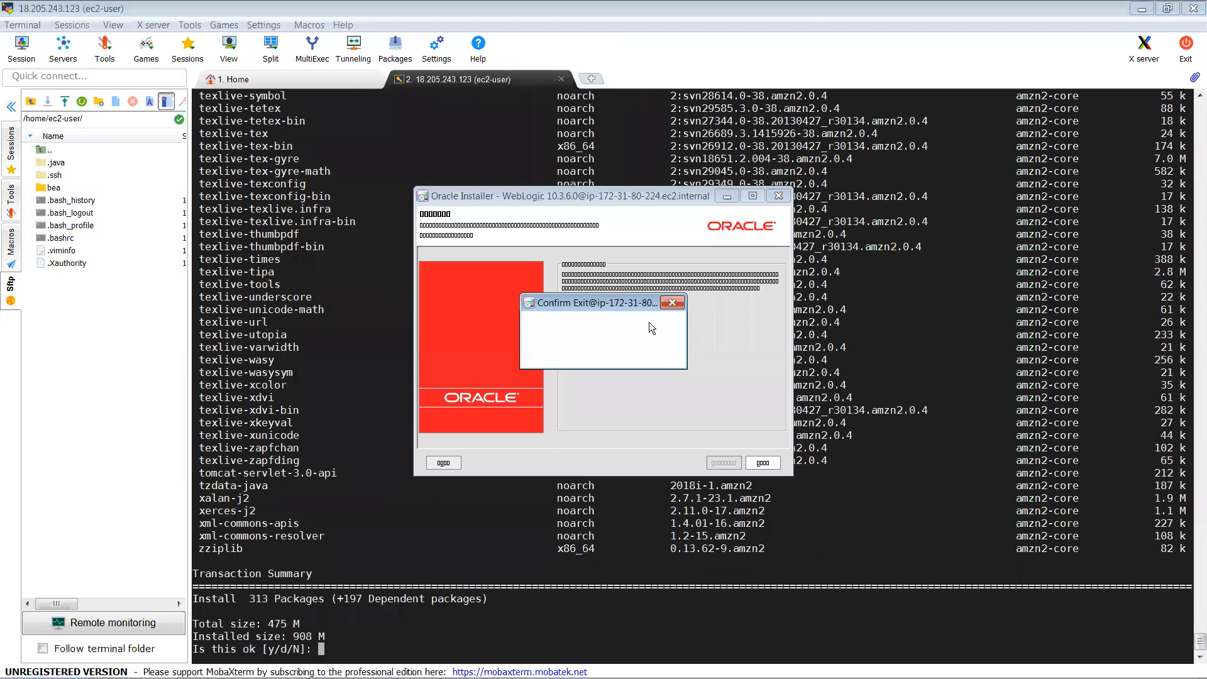
click(779, 200)
click(340, 598)
Step: Confirm the font install with y, then check the Oracle Installer window and return to the terminal
text(y)
key(Return)
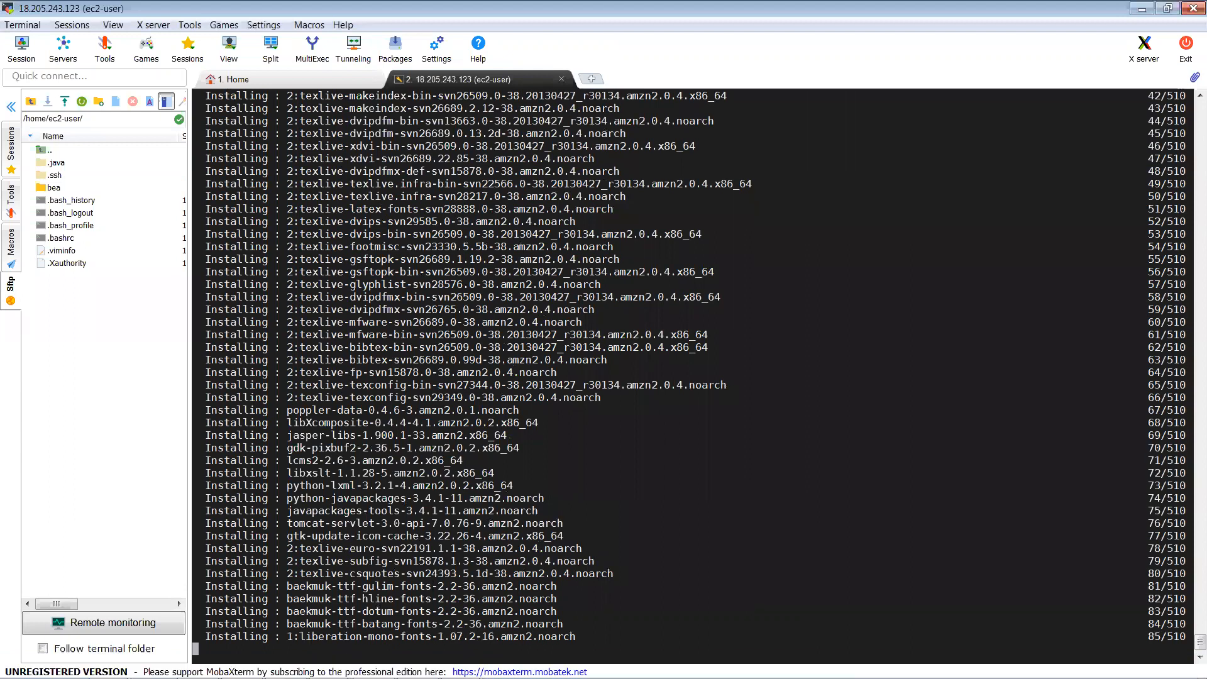
mouse_move(460, 664)
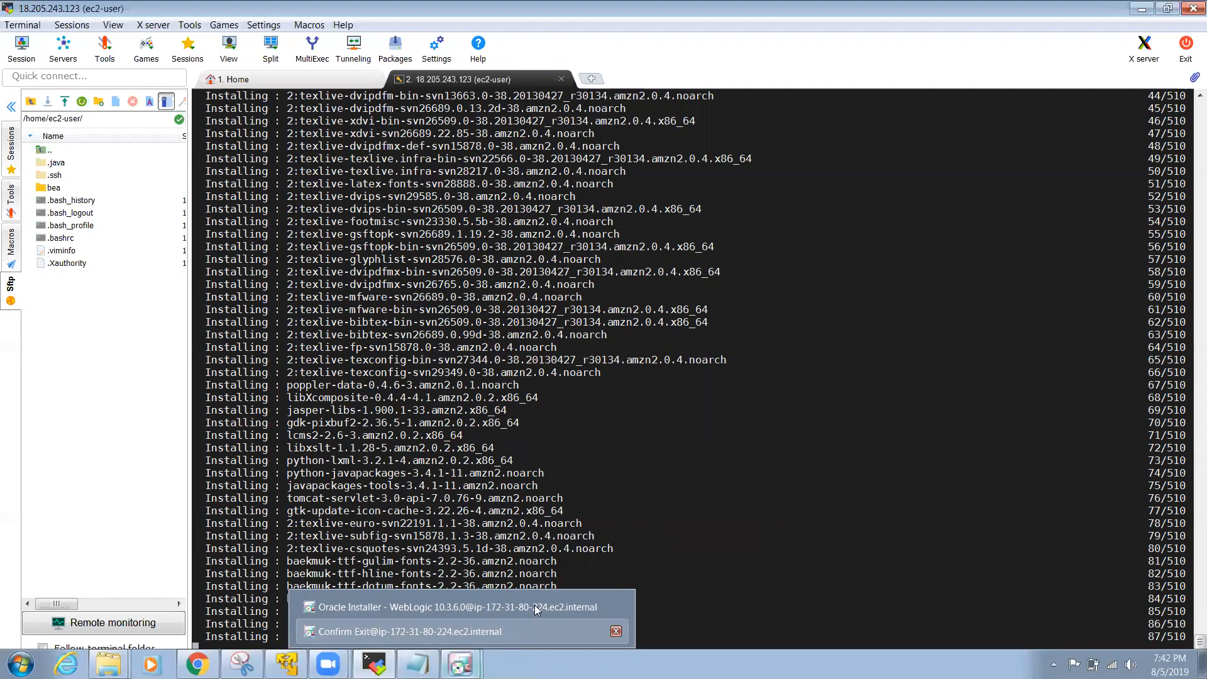
click(536, 607)
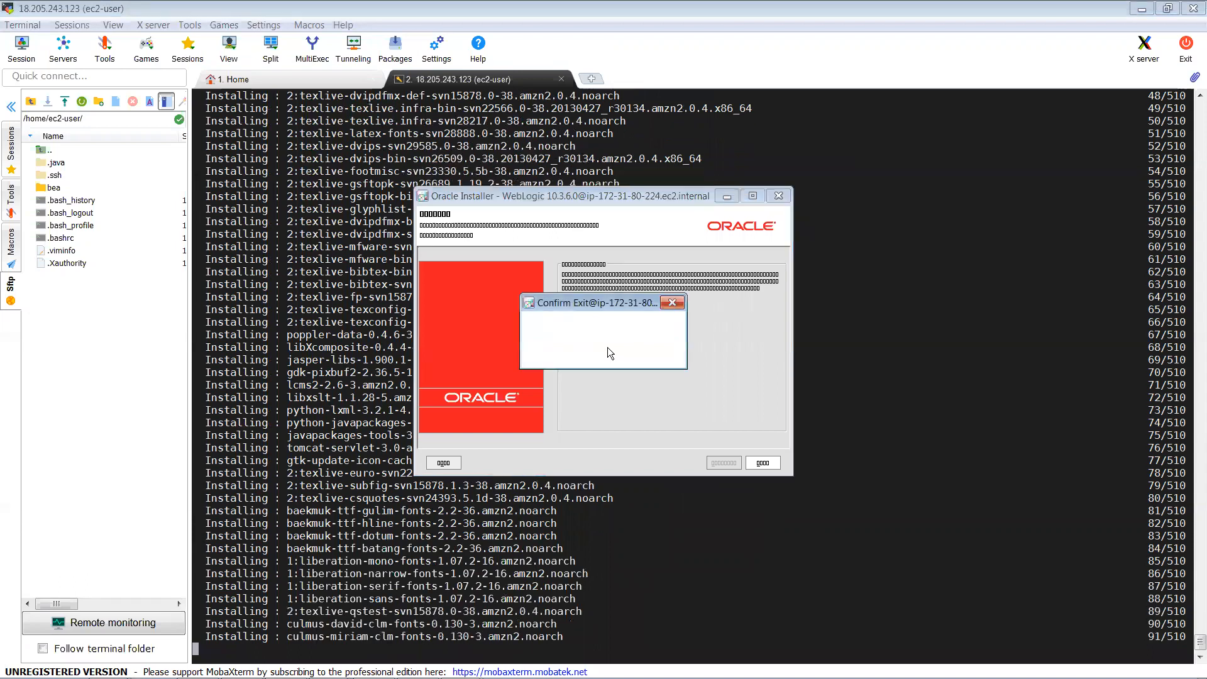
click(465, 573)
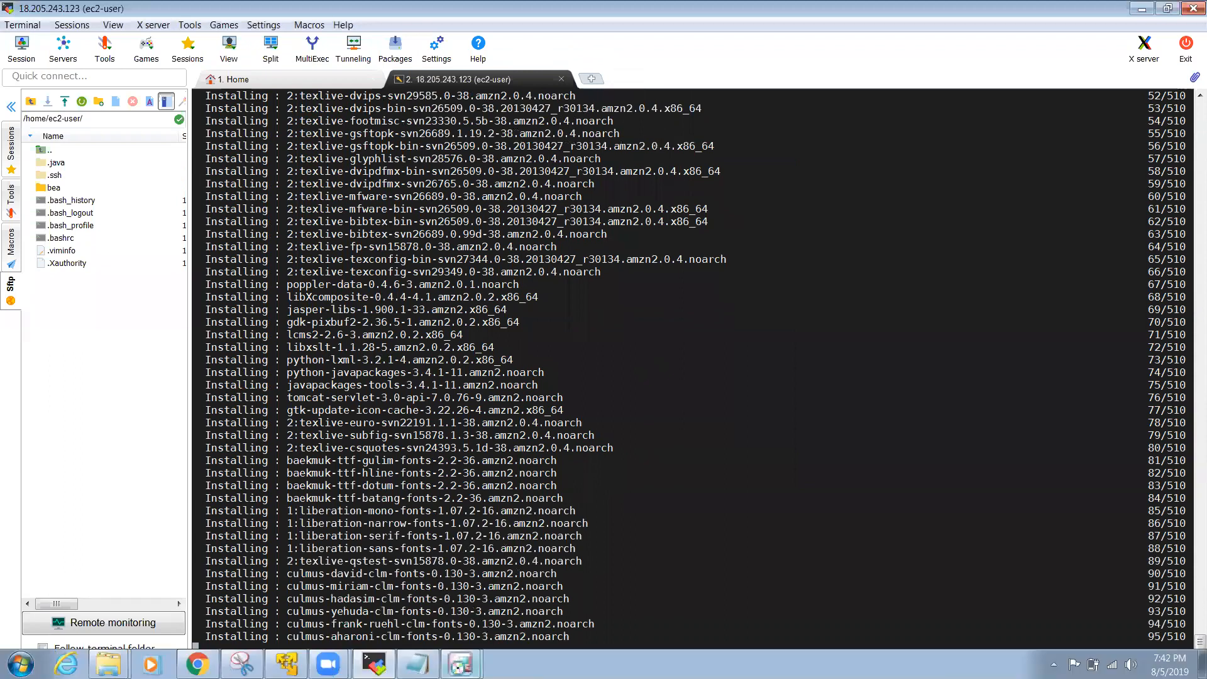
Step: Close all remaining Oracle Installer windows and bring the Weblogic Installation notes forward
right_click(445, 654)
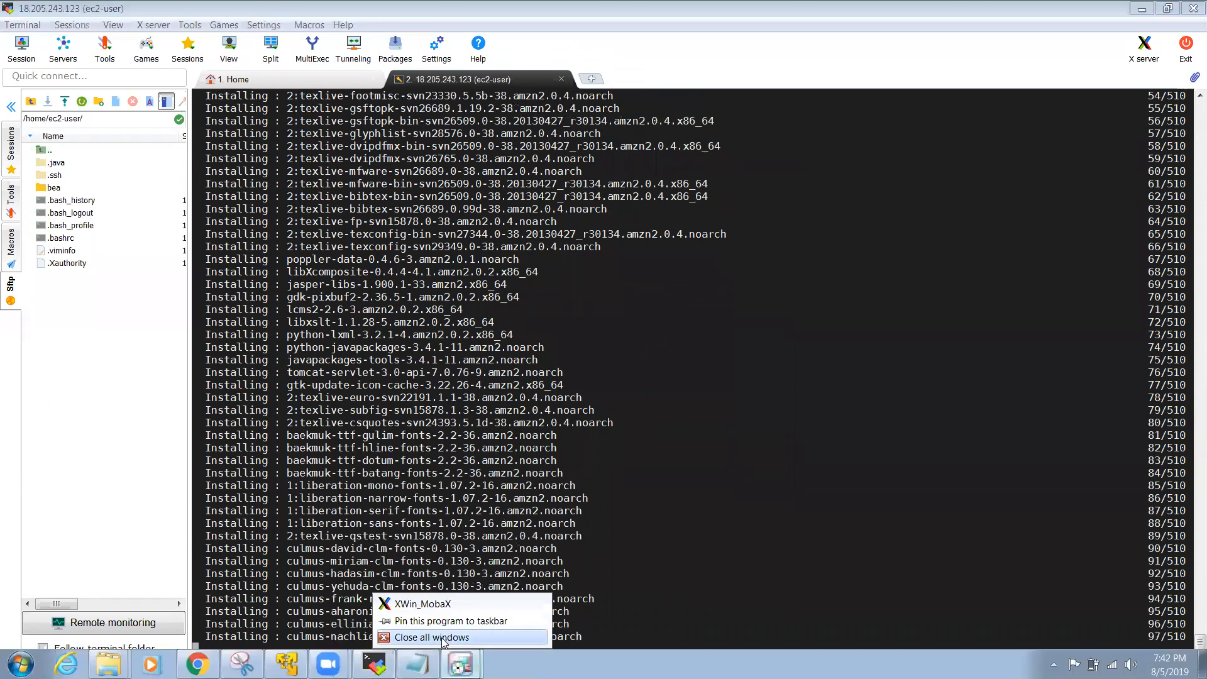
click(443, 638)
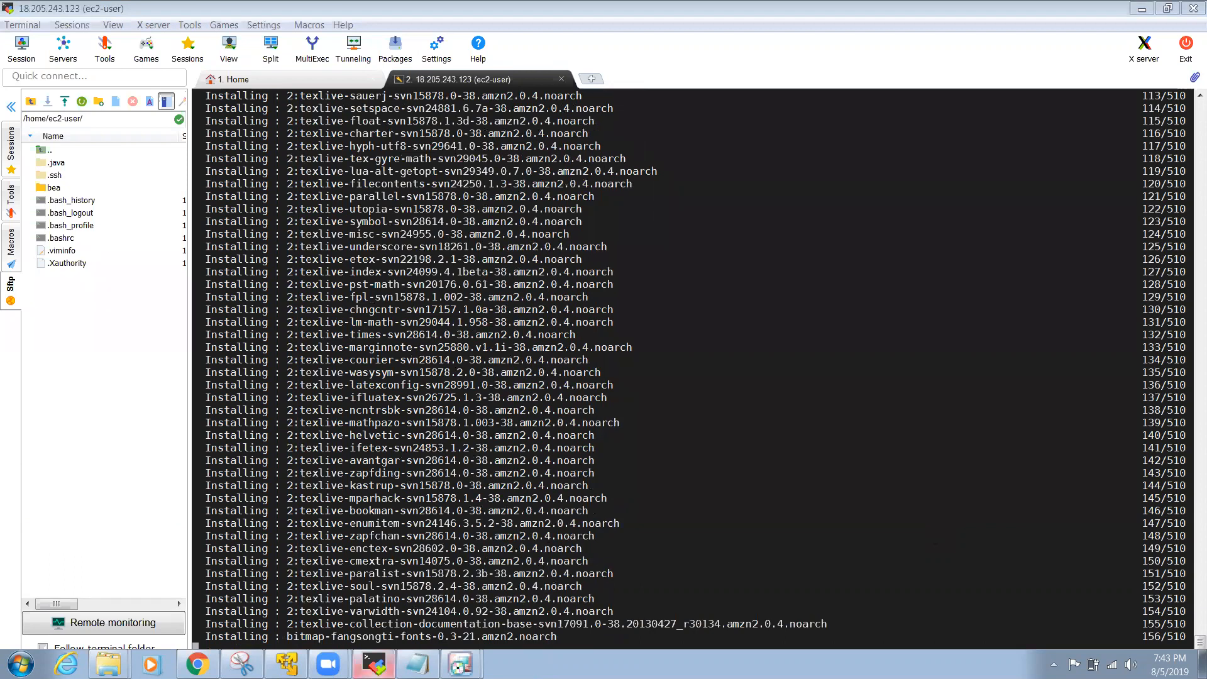
click(417, 664)
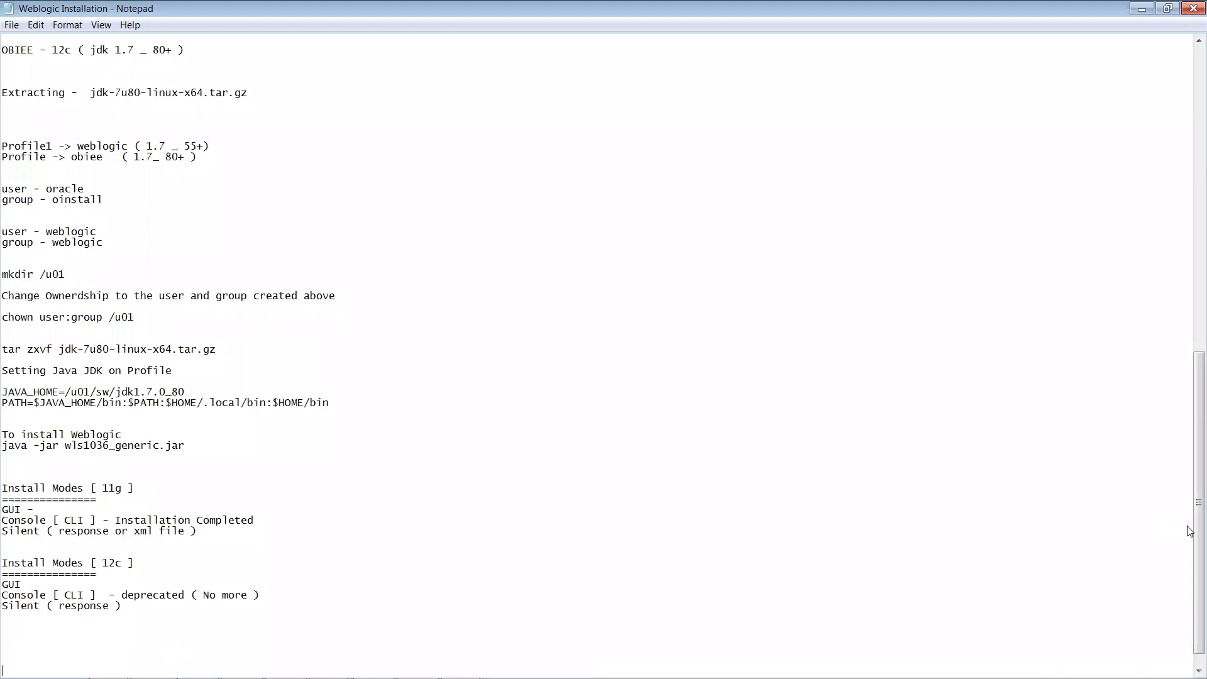
Step: Append 'Installtion ( Prerequisite )' to the 11g GUI install-mode line, then return to Chrome
drag(1196, 532, 1196, 537)
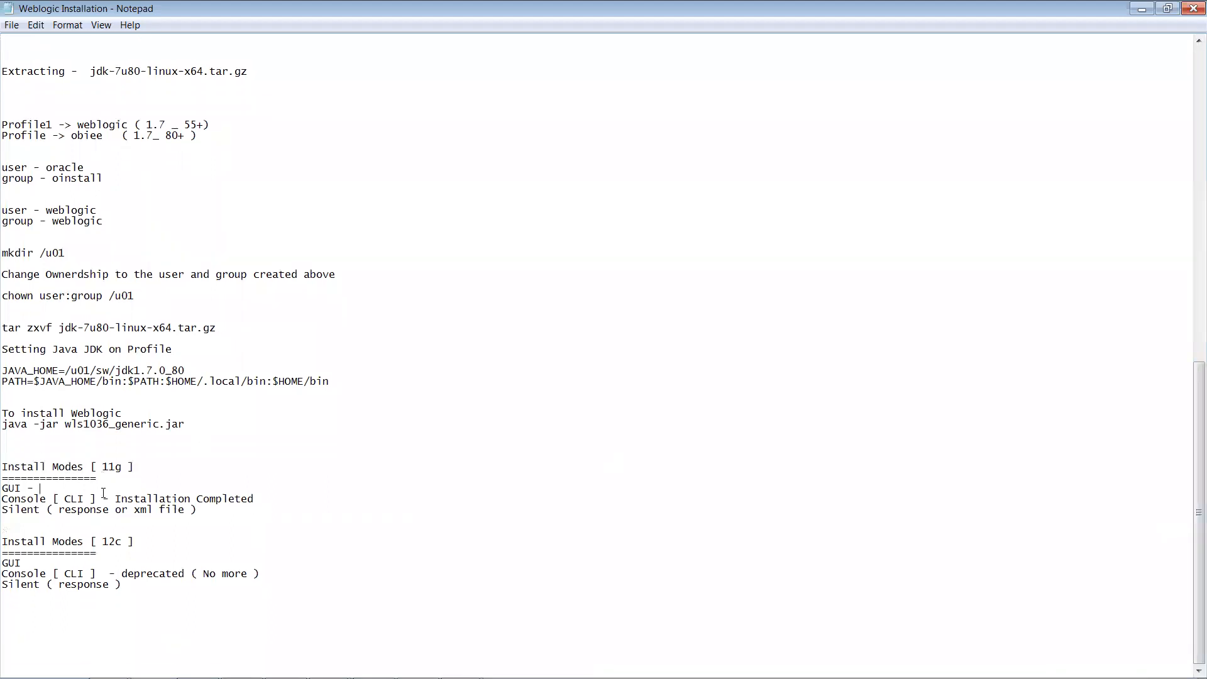
text(Installtion ( Prerequisite ))
mouse_move(334, 678)
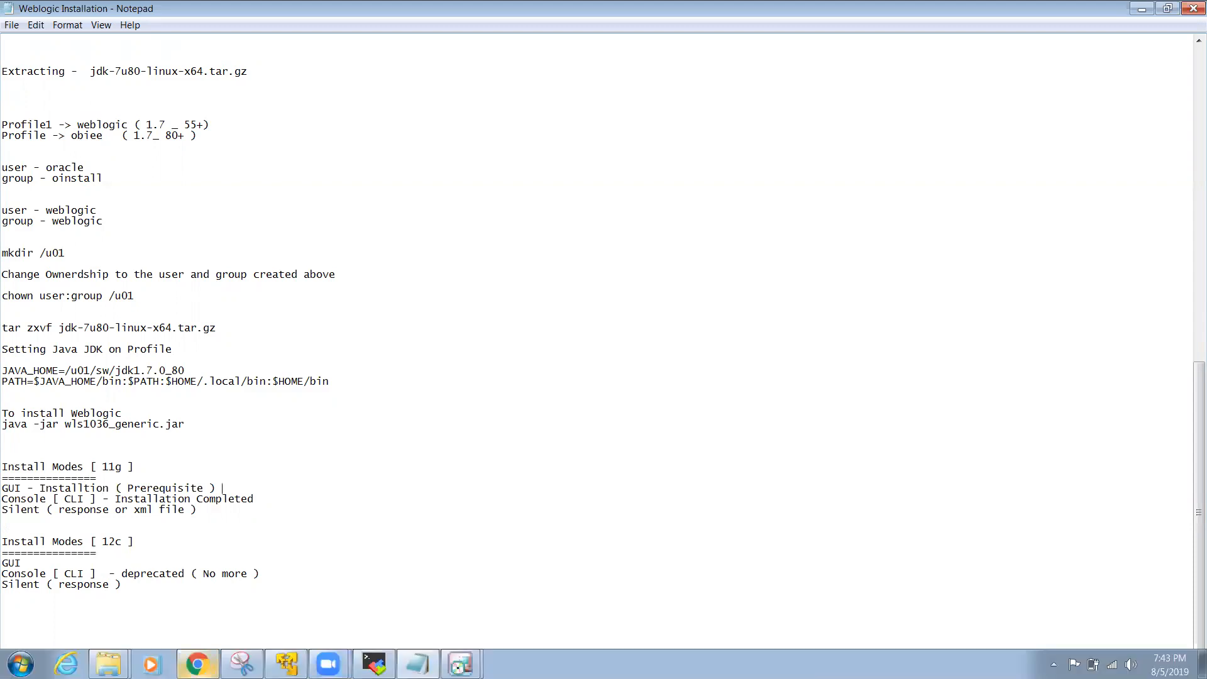
click(196, 664)
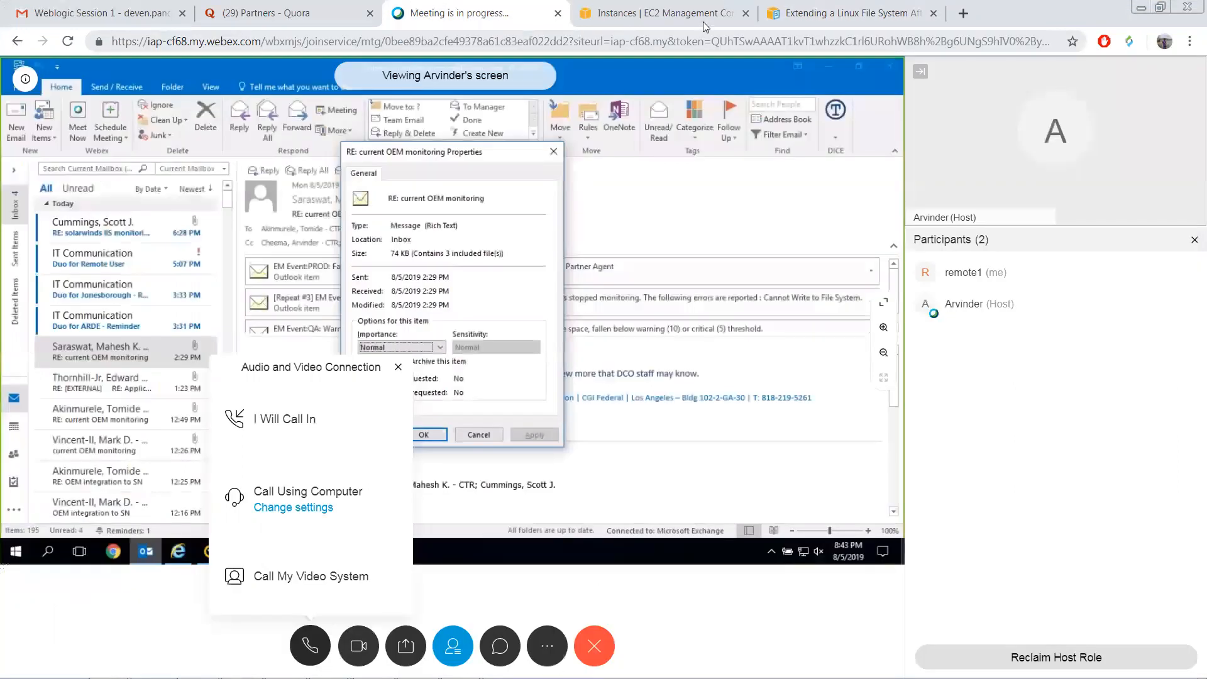
Step: Close the Quora tab and go from the EC2 instances page to the S3 console
click(703, 21)
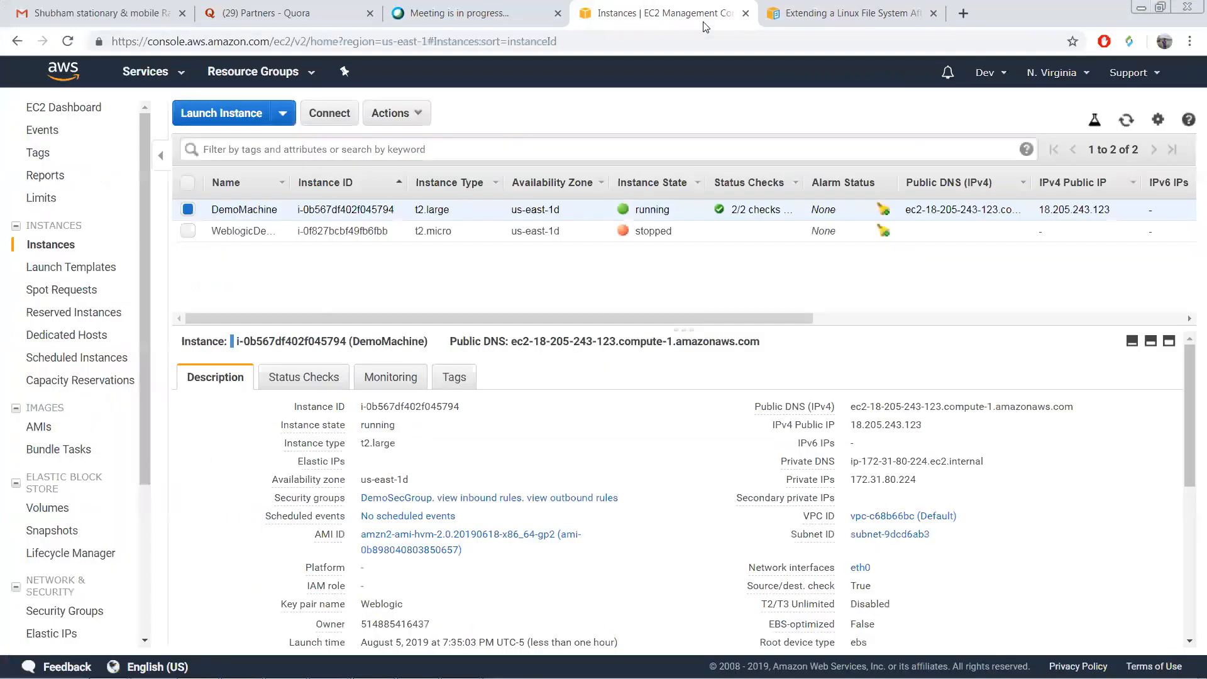
click(369, 13)
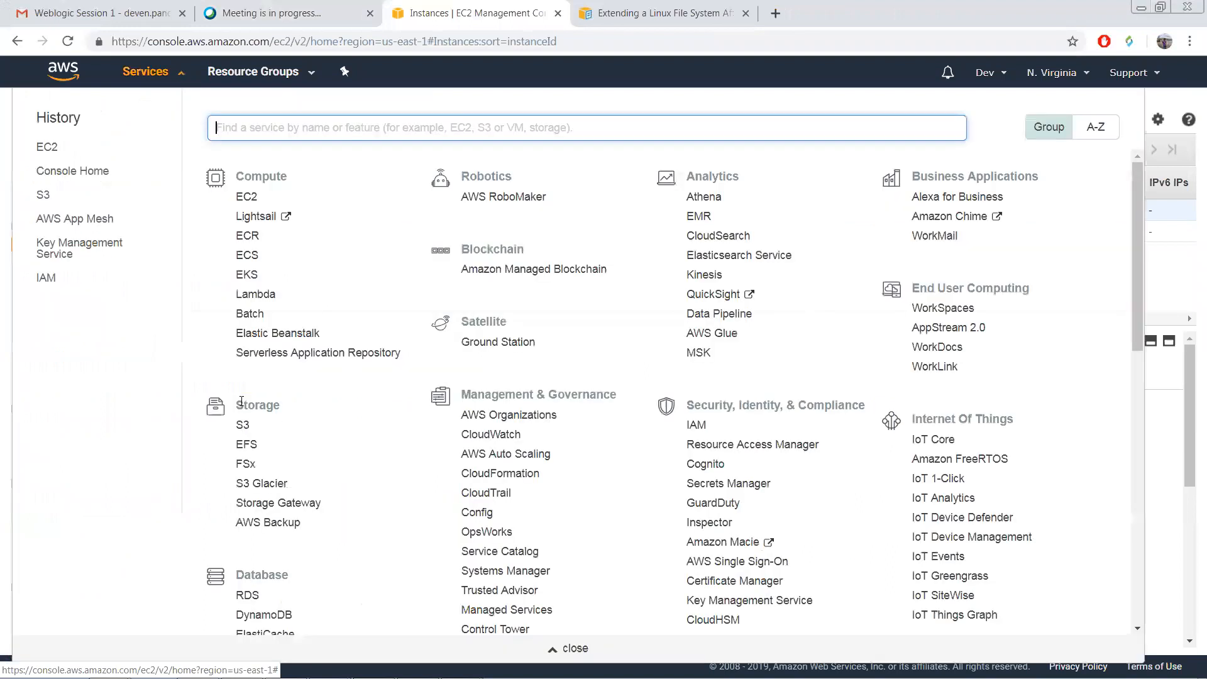
click(242, 426)
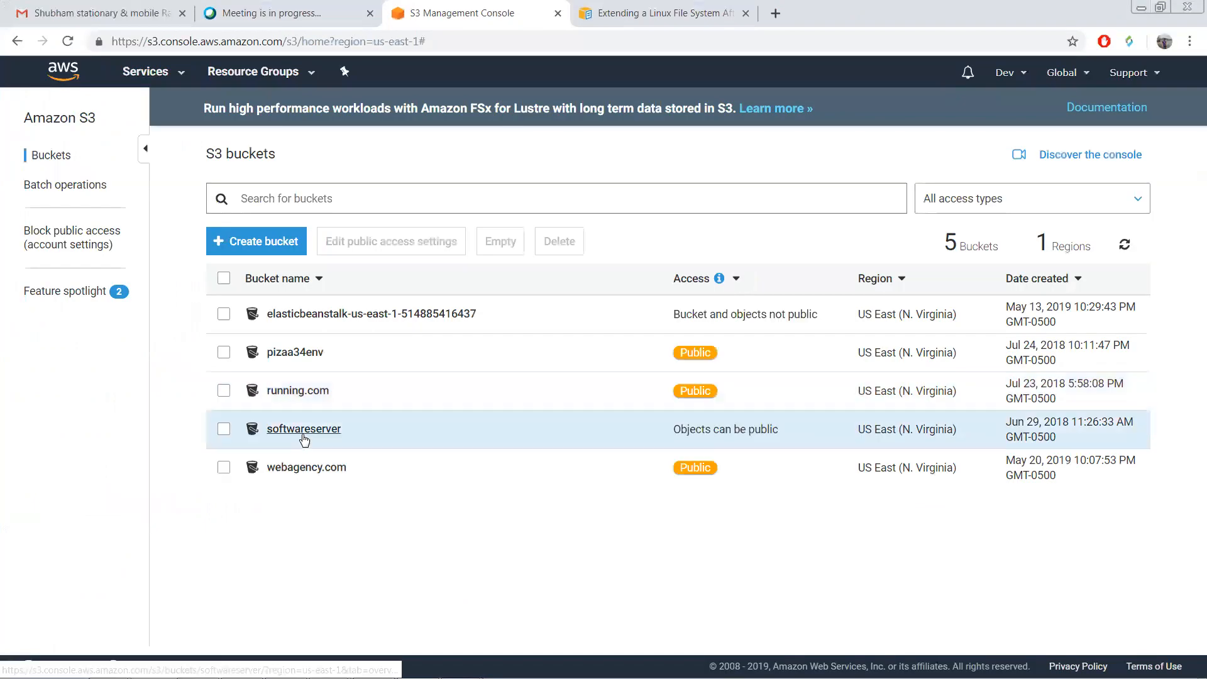
Step: Open the softwareserver bucket and scroll through its 20 installer objects
click(303, 429)
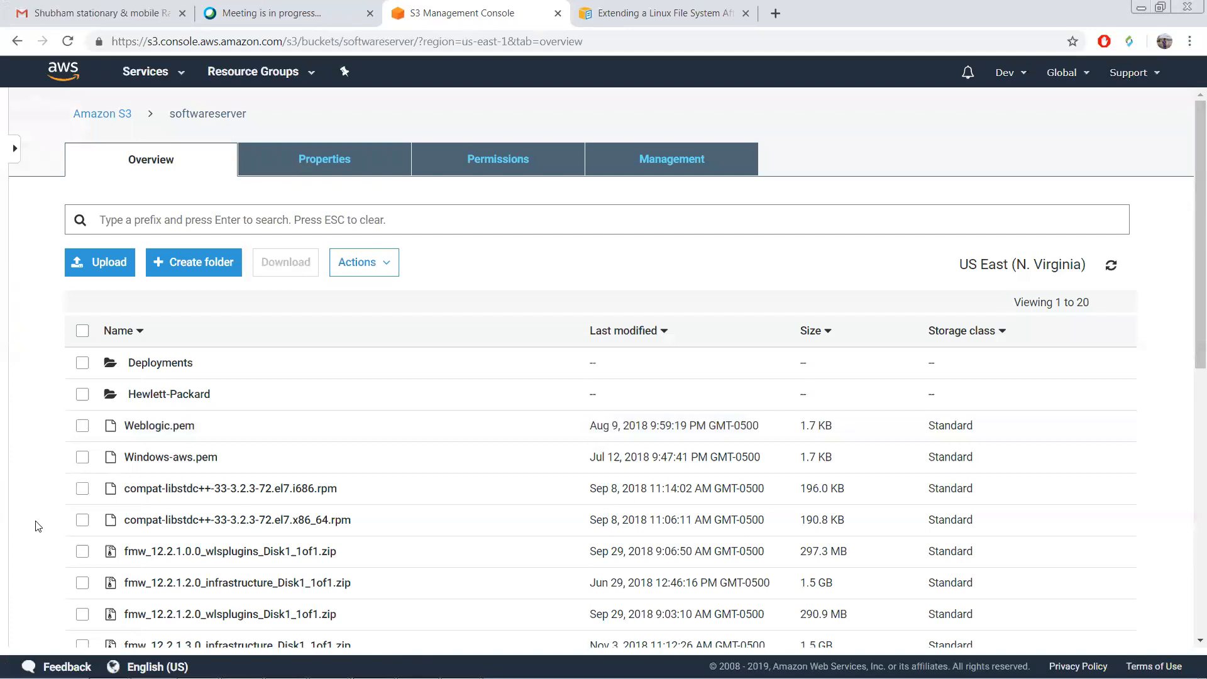
scroll(37, 526, down, 1)
scroll(37, 527, down, 5)
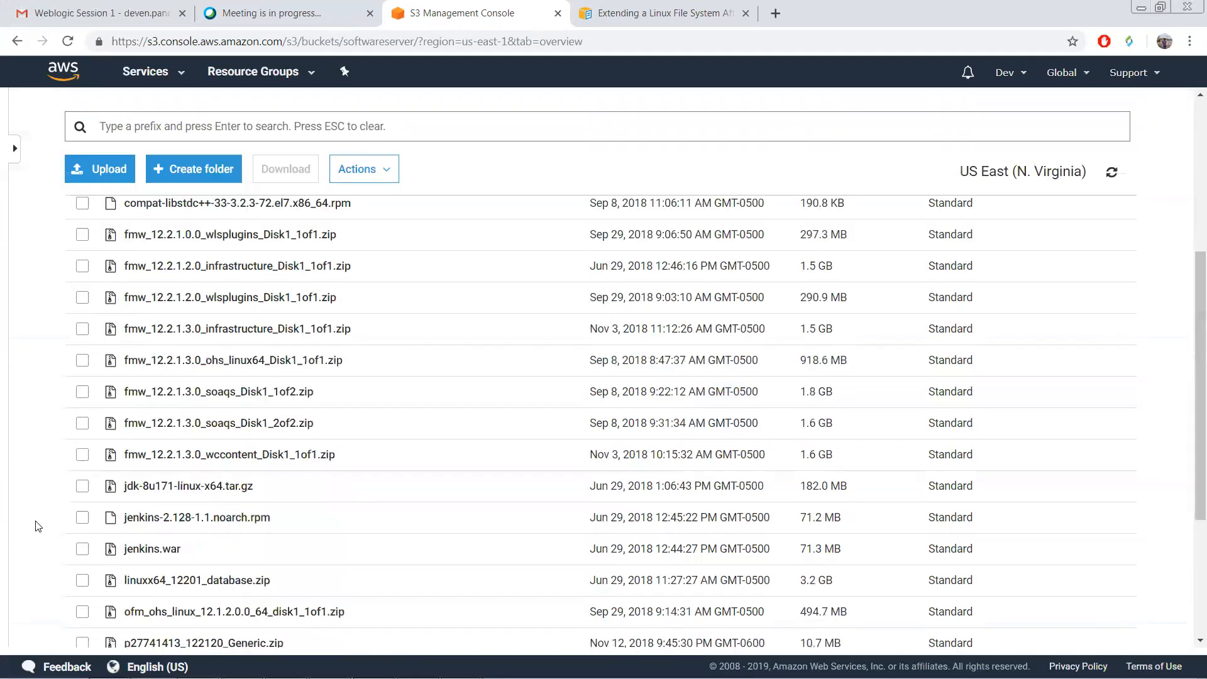
scroll(38, 526, down, 2)
scroll(38, 526, up, 1)
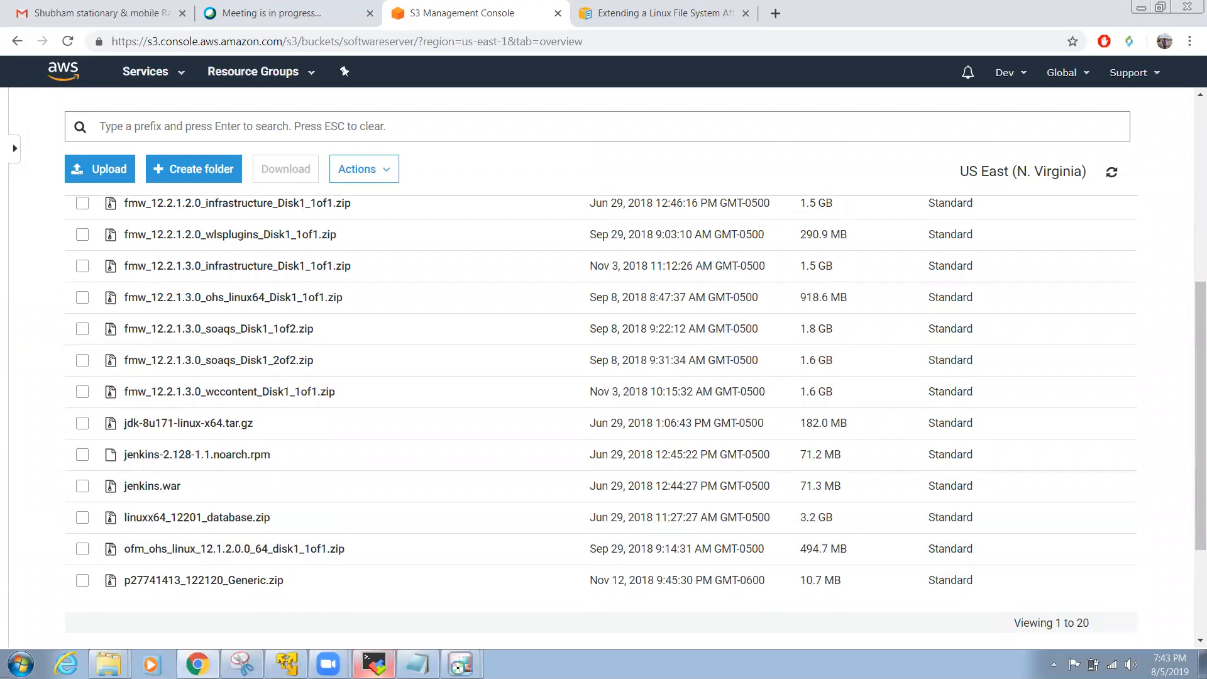
Step: Duplicate the SSH session into a new MobaXterm tab
click(374, 665)
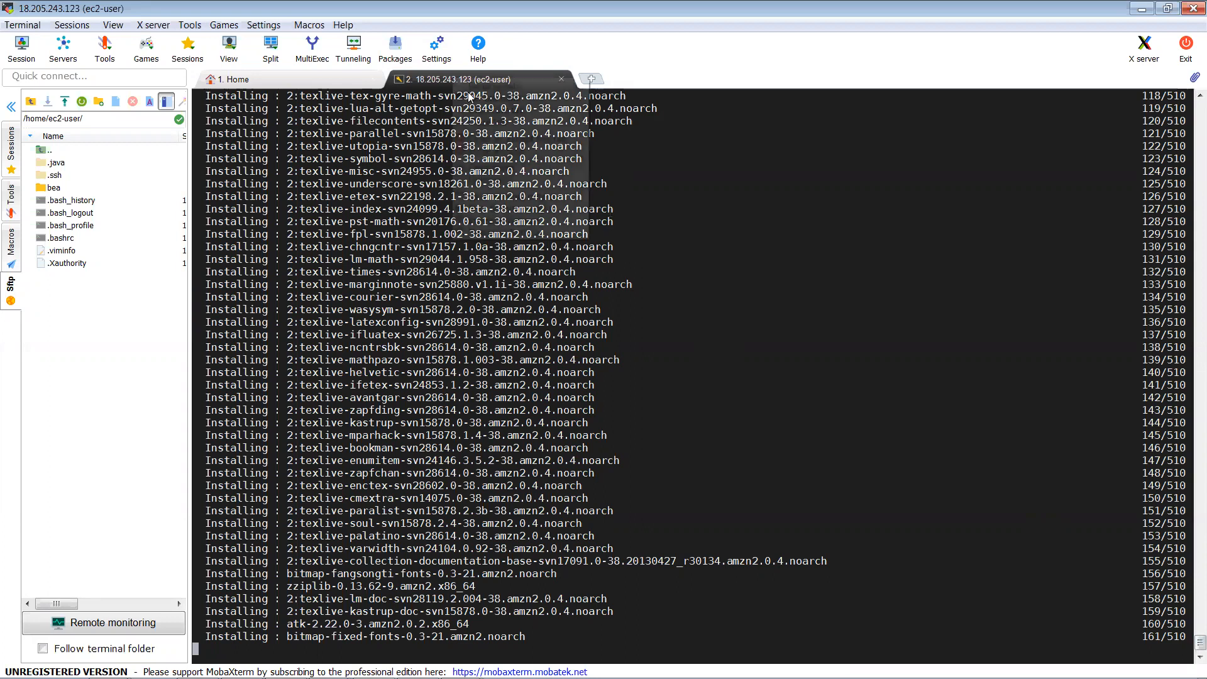
right_click(453, 78)
click(474, 108)
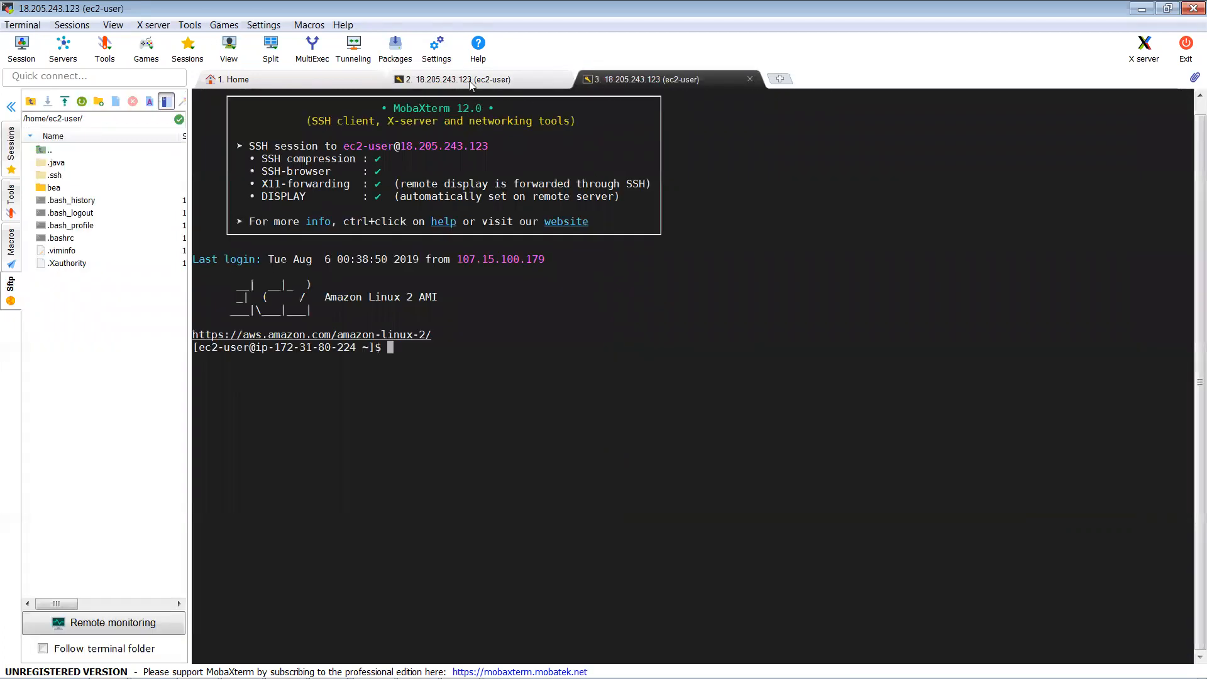
click(531, 82)
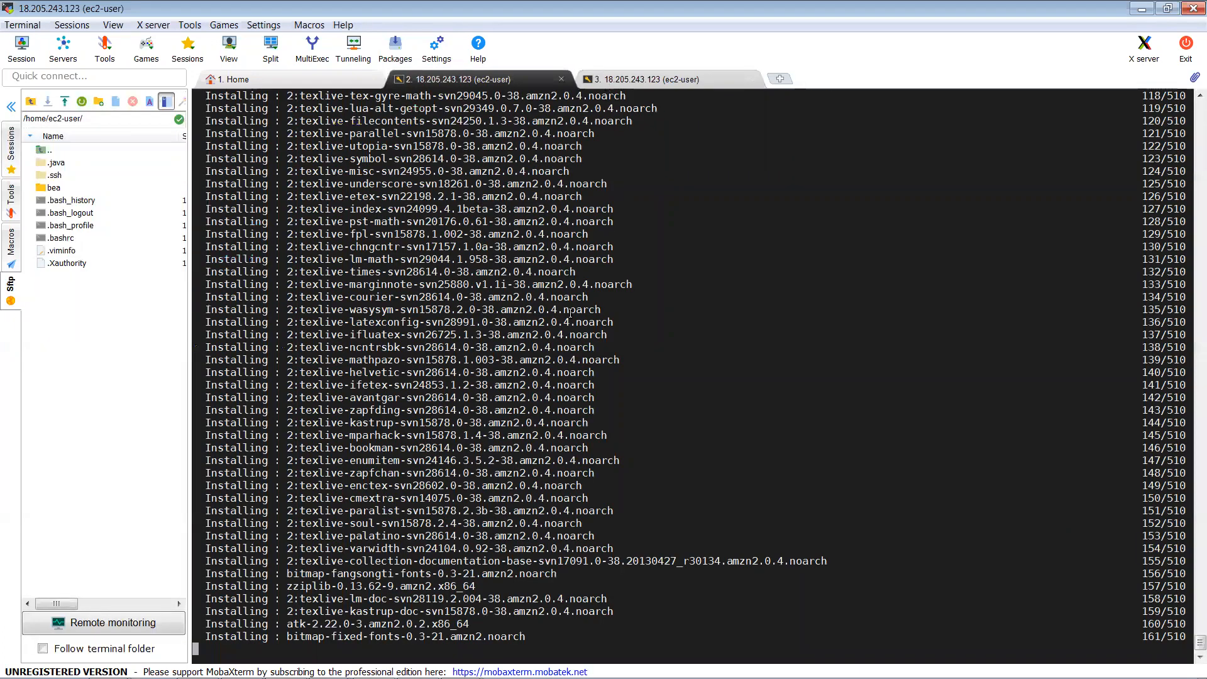
key(ctrl+Tab)
Step: In the new tab, go to /u01/sw, list it and run java -jar wls1036_generic.jar
text(cd /u0)
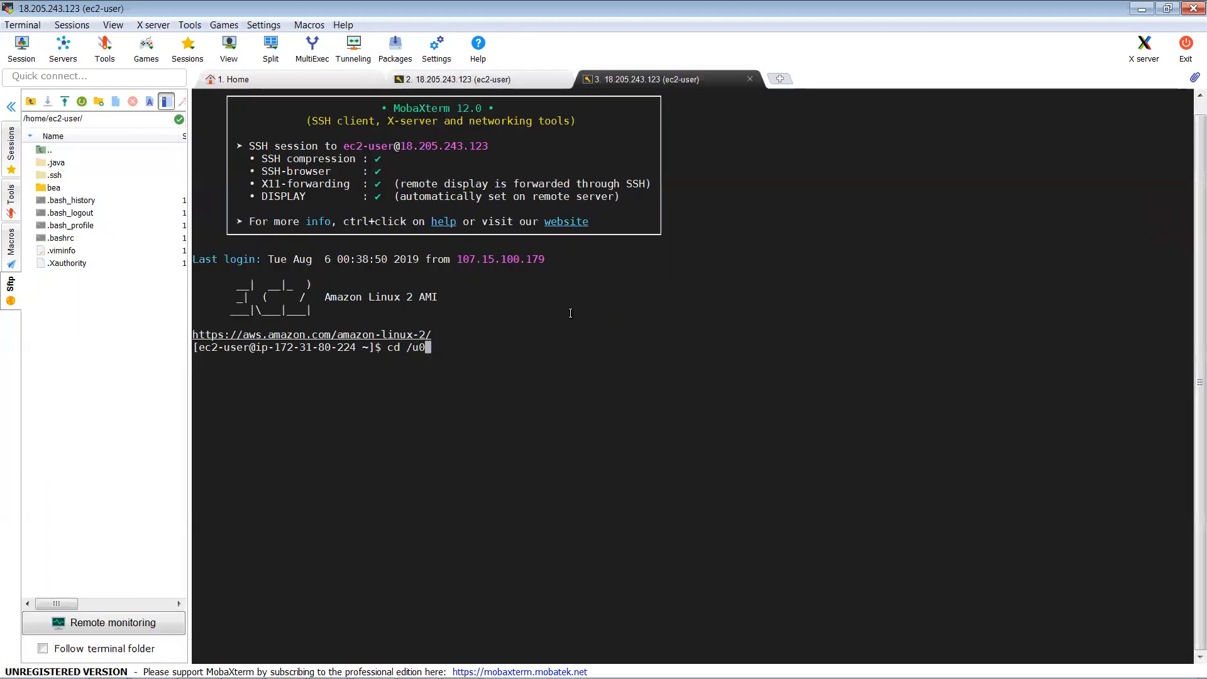
text(1/sw)
key(Return)
text(ls)
key(Return)
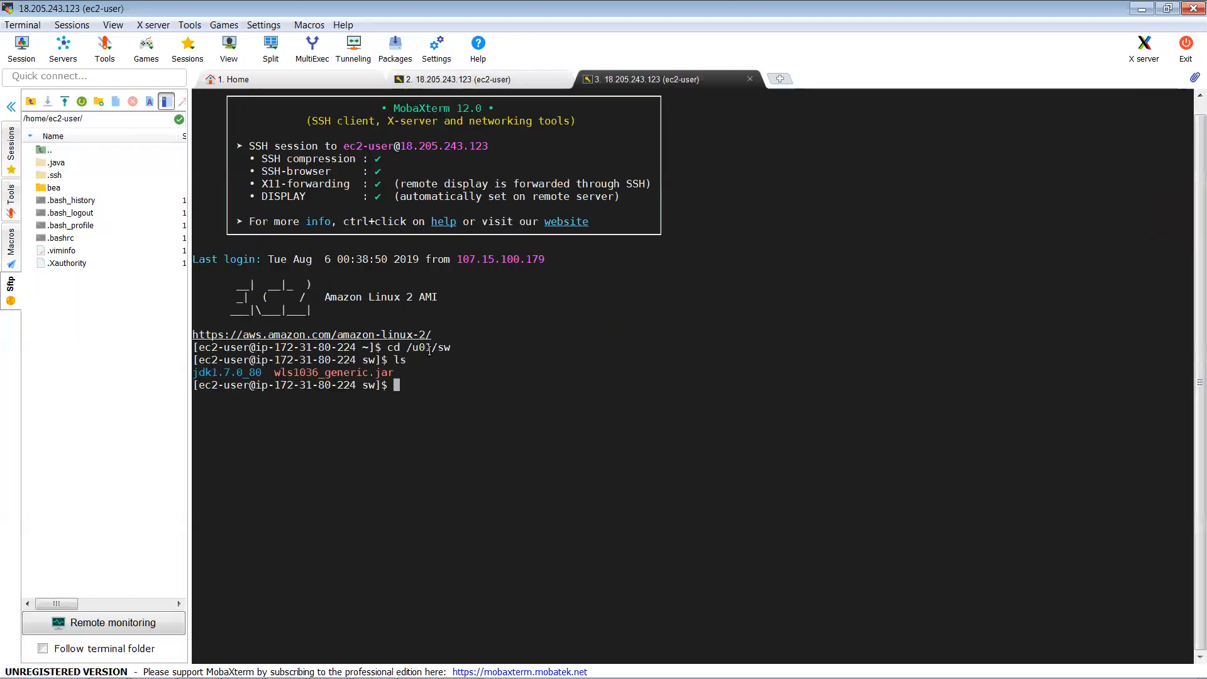
text(java -jar w)
key(Tab)
key(Return)
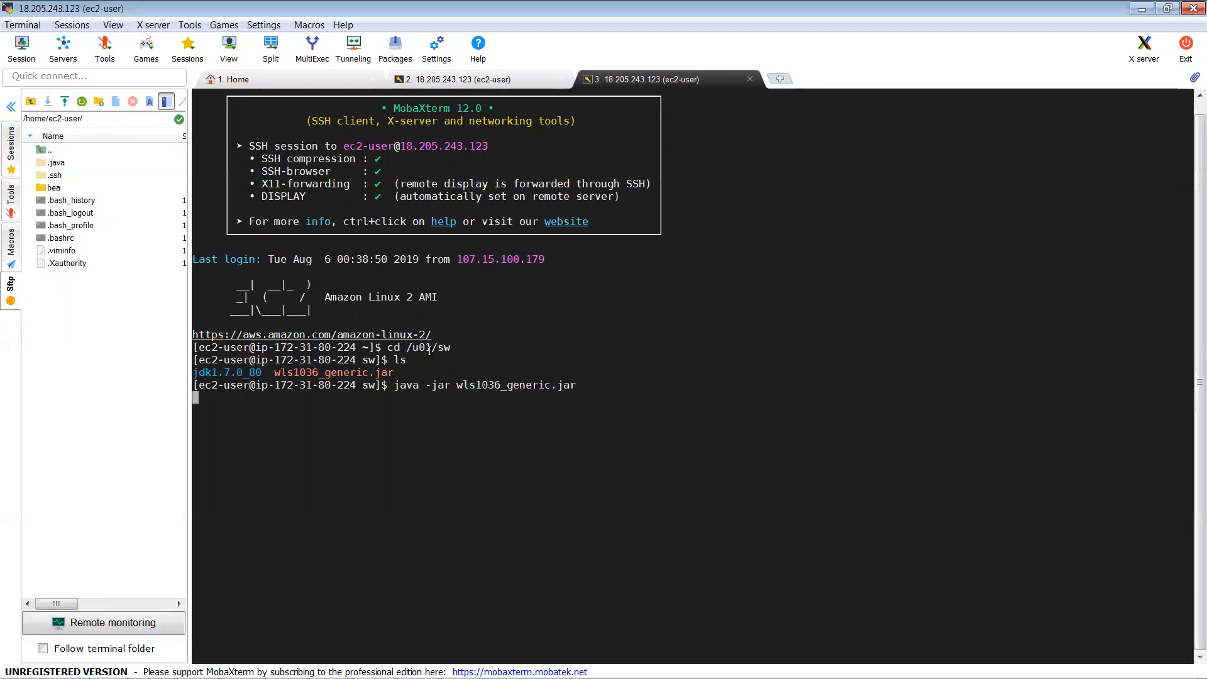
click(460, 82)
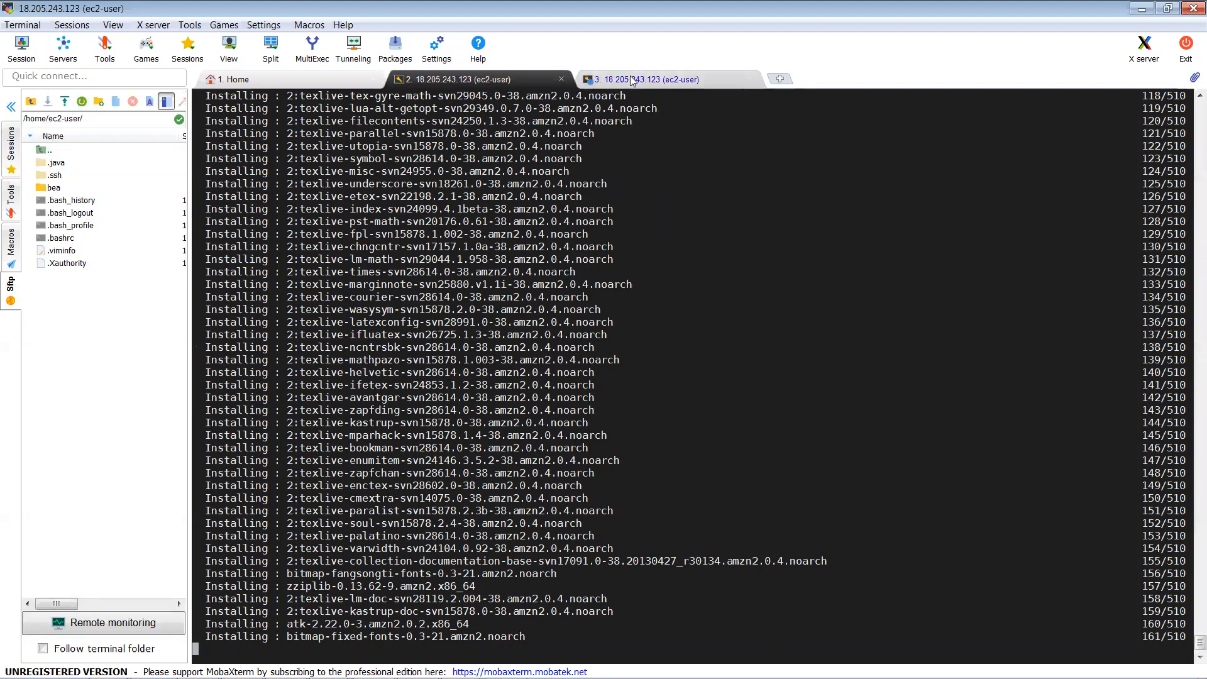
key(ctrl+Tab)
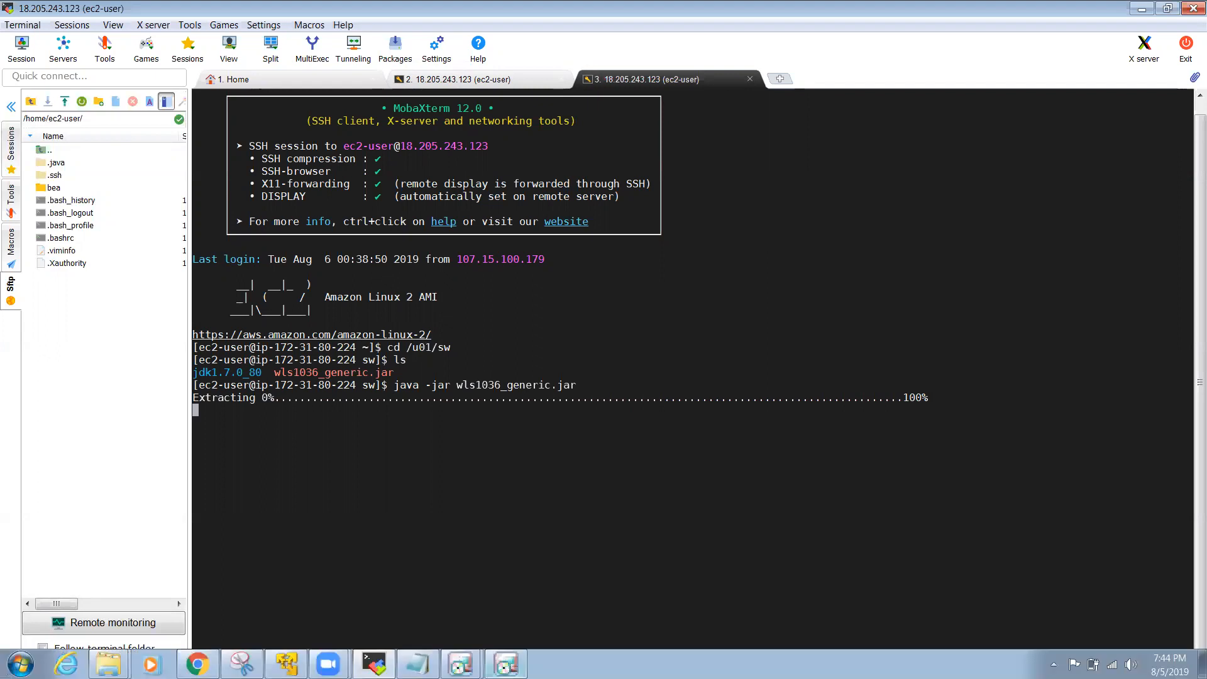
Step: Create a new Middleware Home at /u01/MiddlewareGUI in the WebLogic installer and continue
click(507, 666)
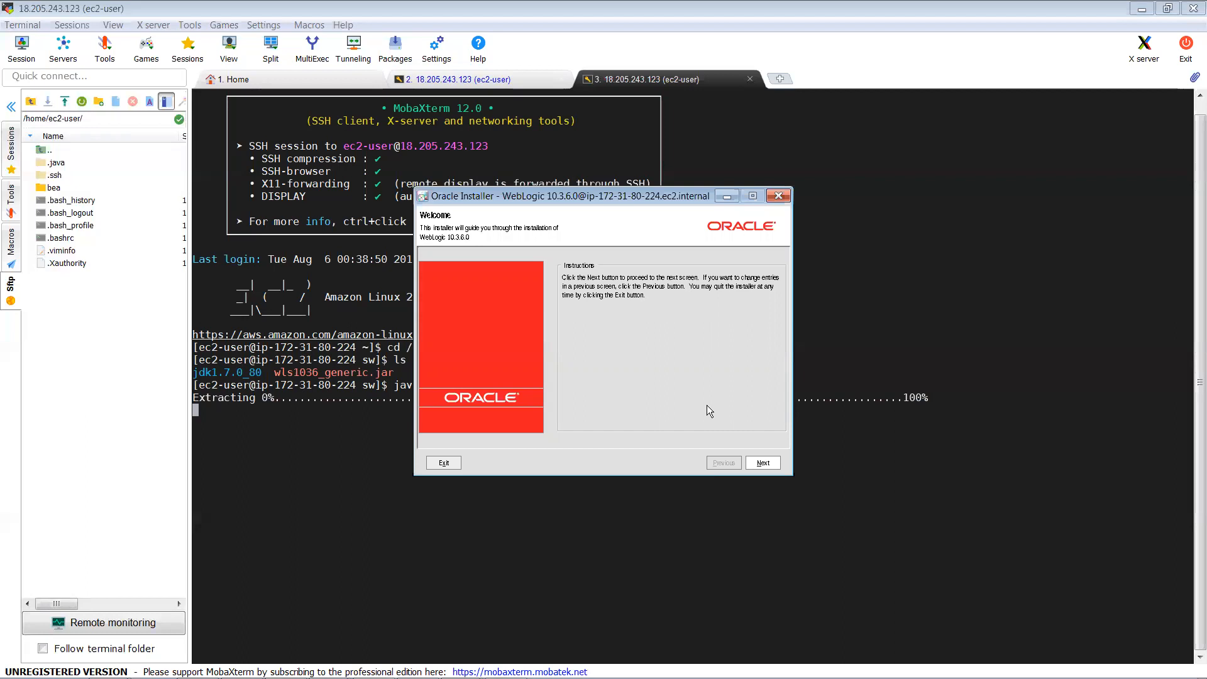
click(763, 464)
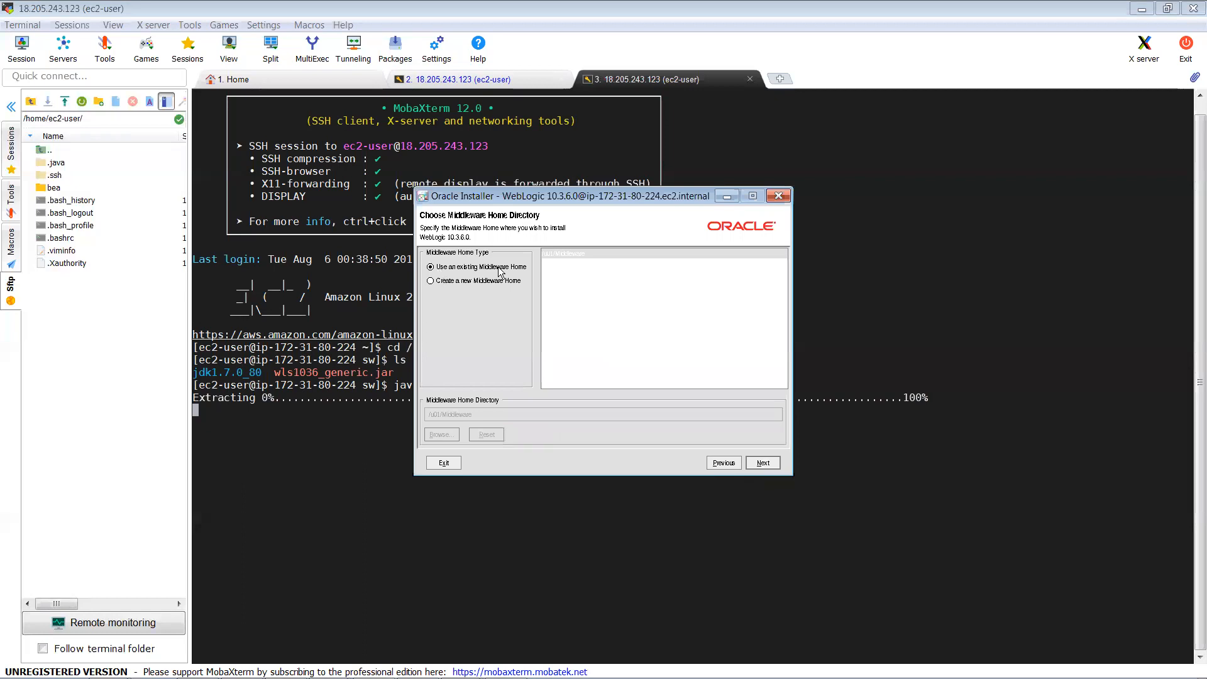
click(432, 282)
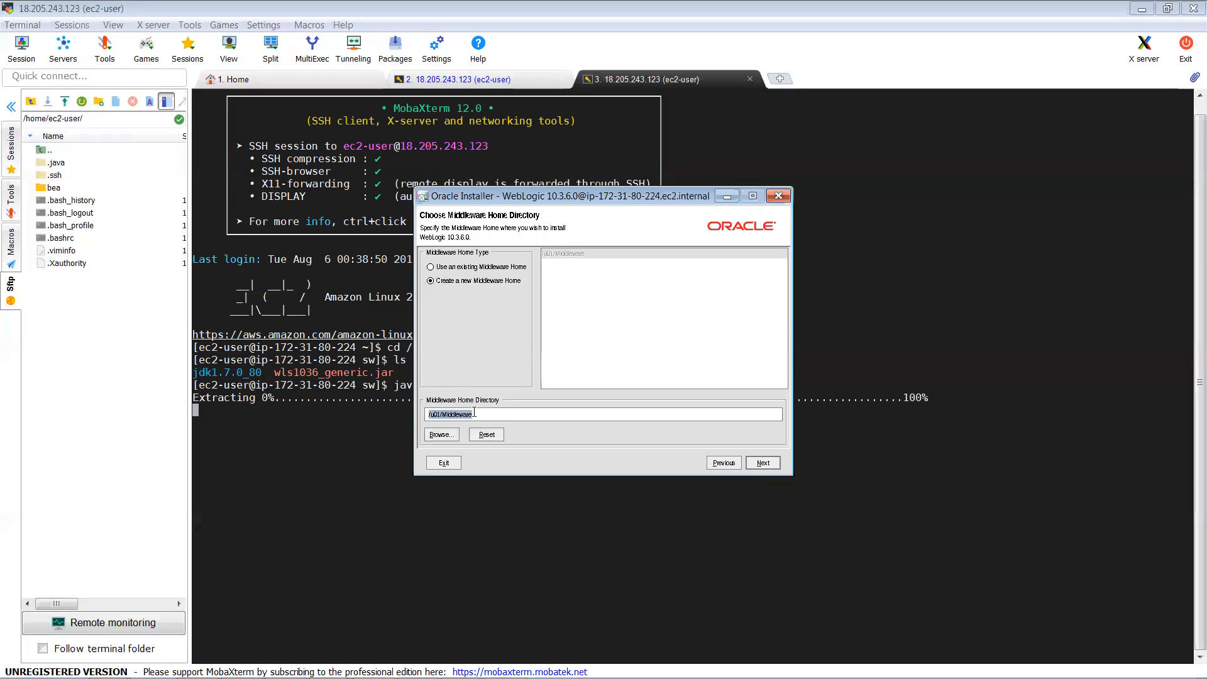
click(474, 413)
text(GUI)
double_click(442, 416)
drag(460, 416, 494, 414)
click(443, 415)
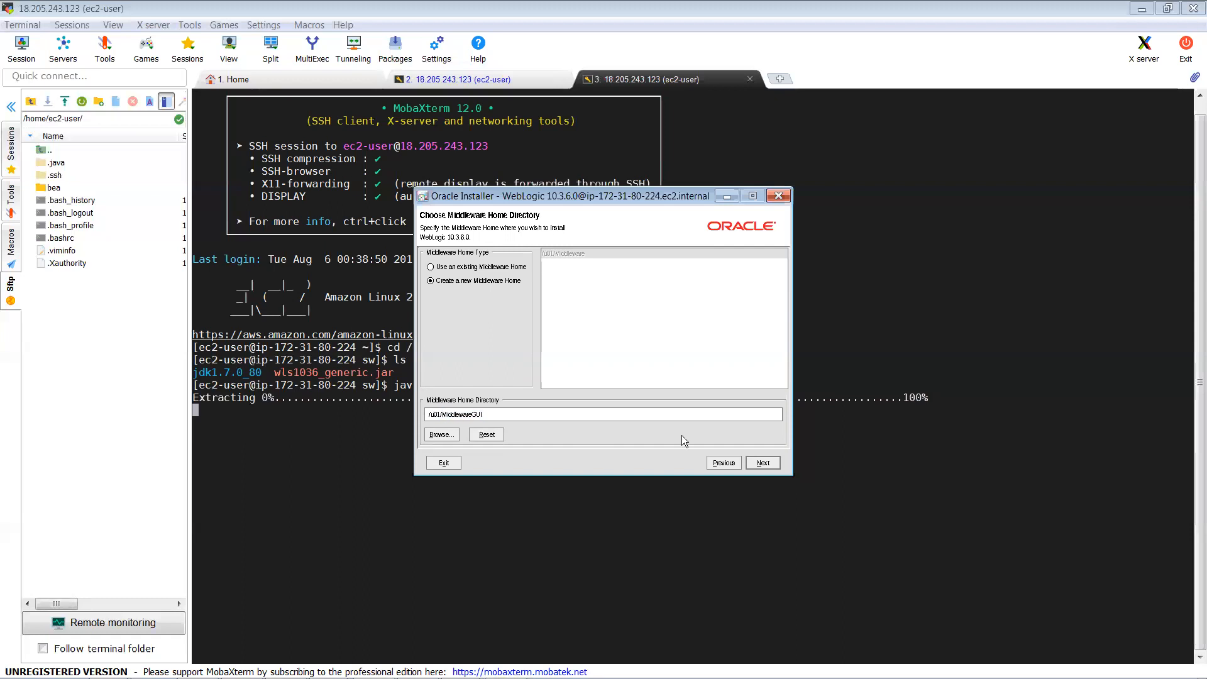
click(768, 464)
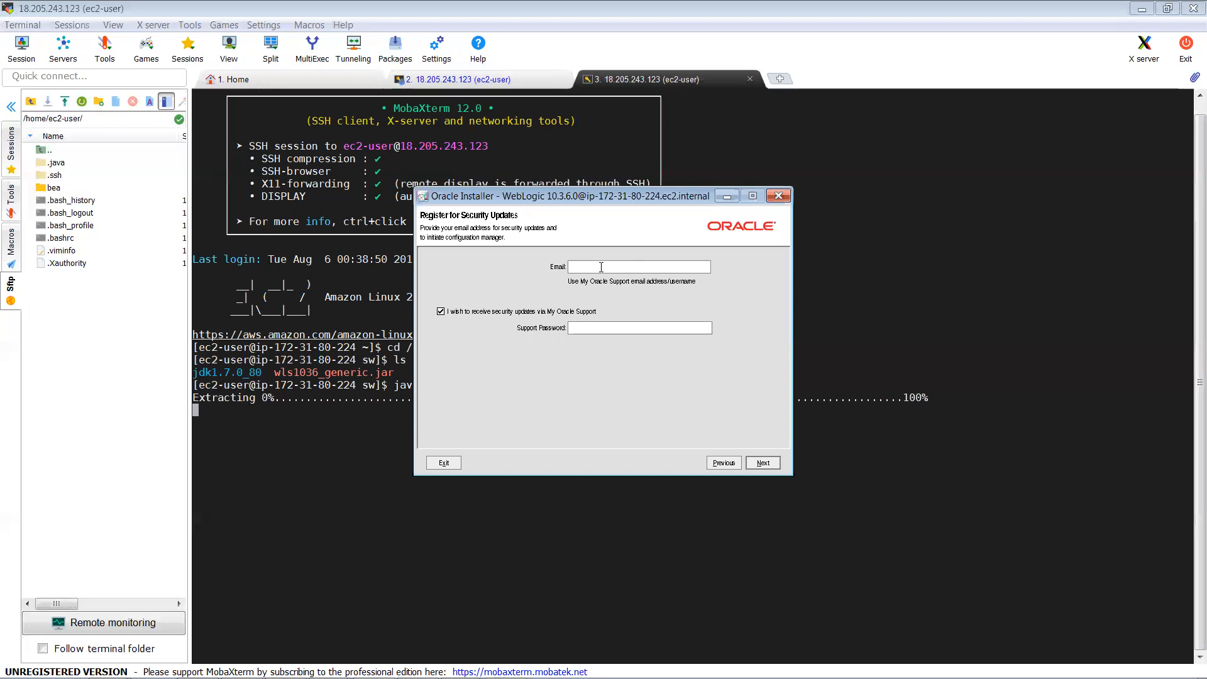
Step: Opt out of security update notifications, confirm skipping them, and continue to install type
click(601, 267)
click(440, 312)
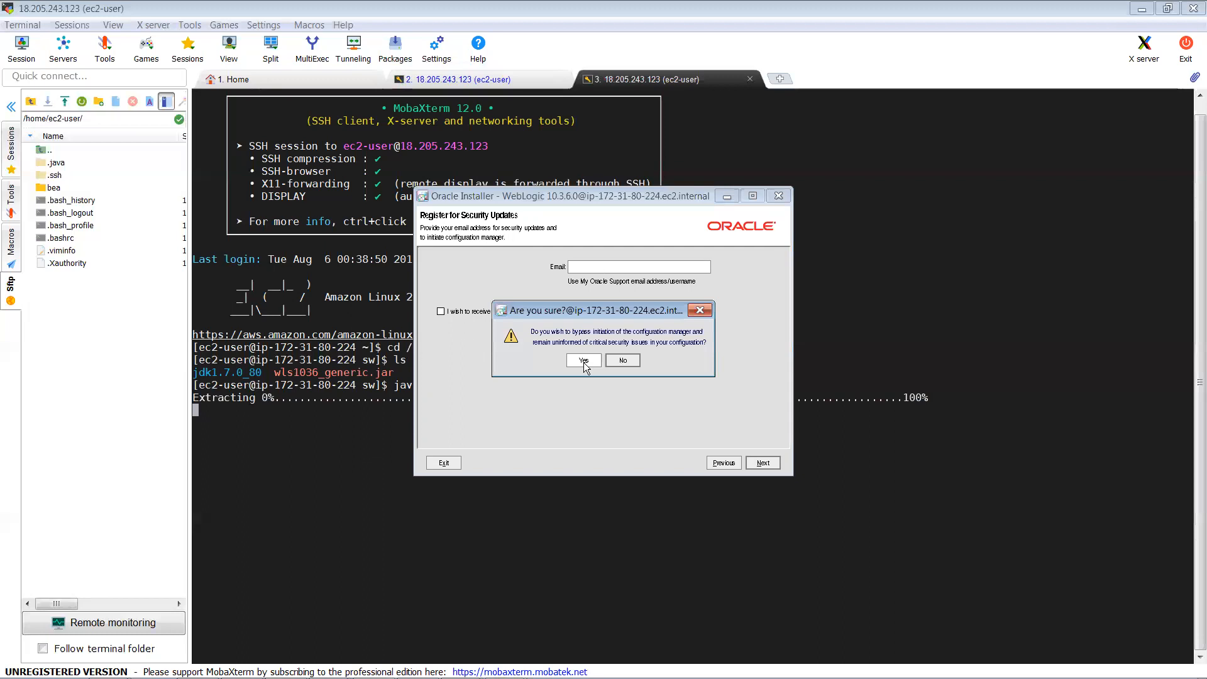
click(583, 362)
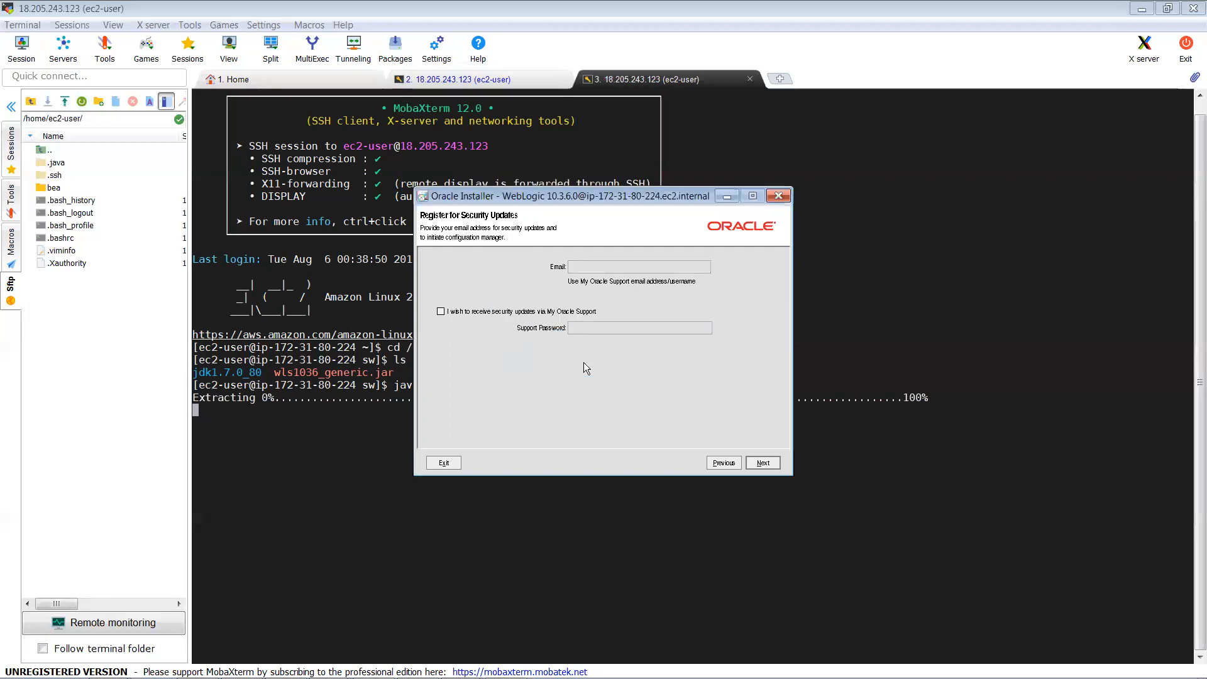
click(774, 469)
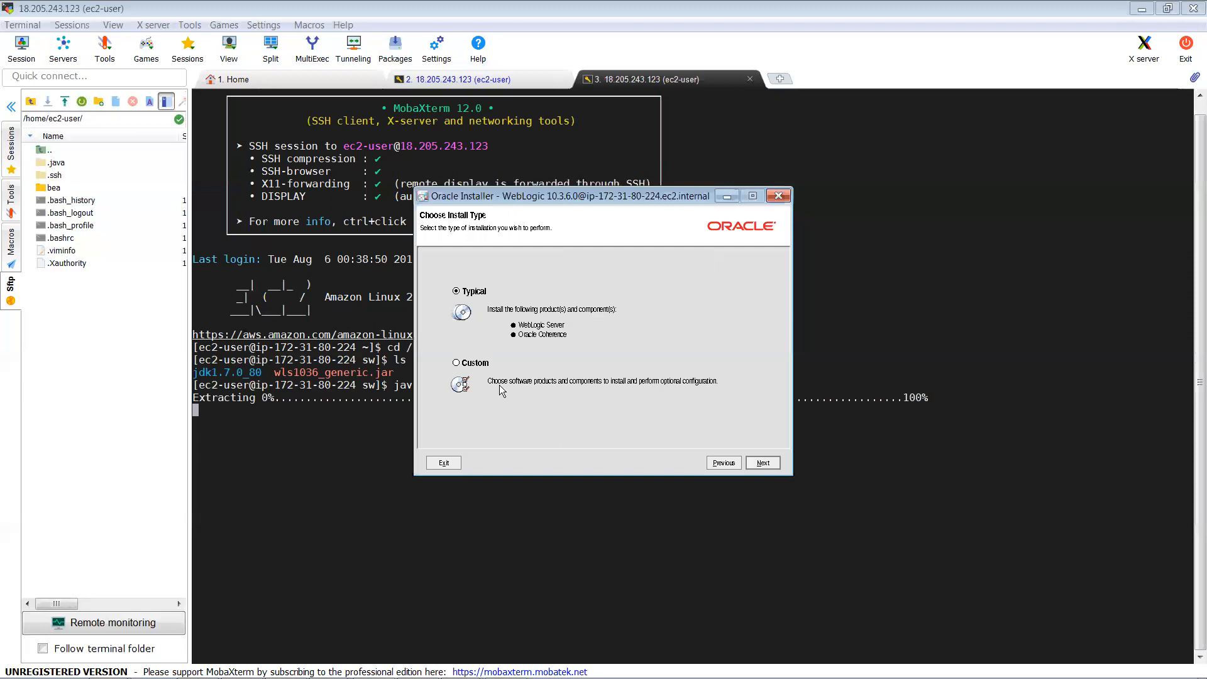
Step: Proceed with the Typical install and run 'which java' in a duplicated session
click(762, 463)
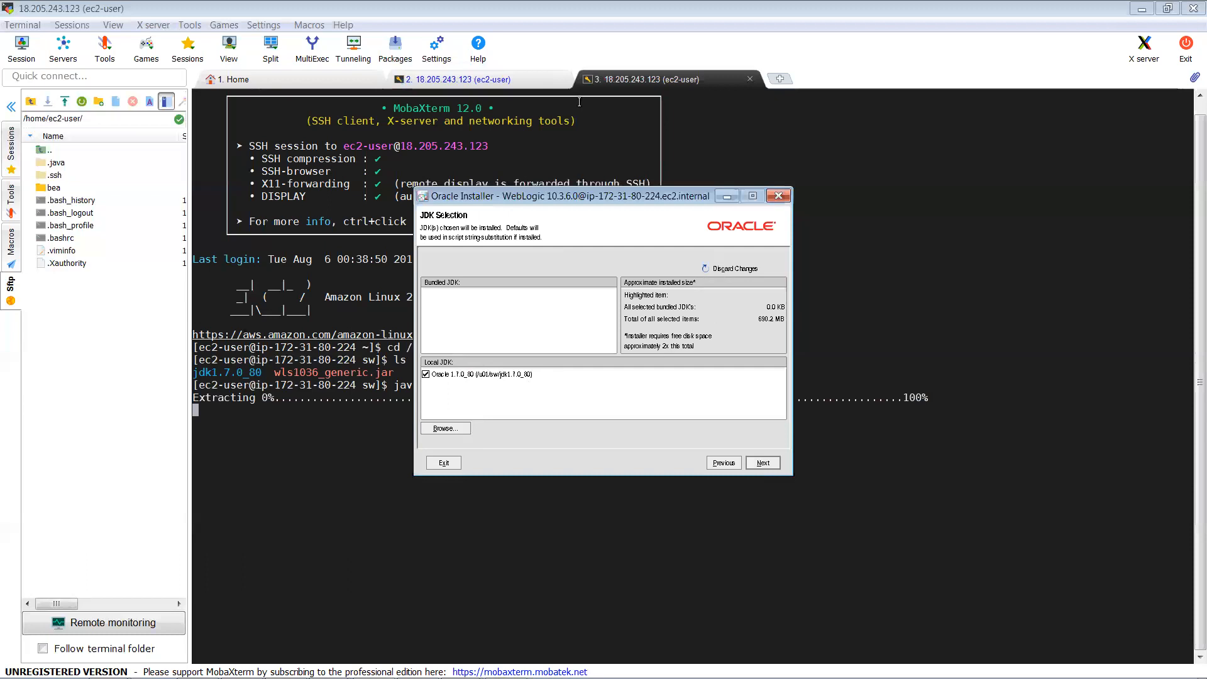
right_click(611, 83)
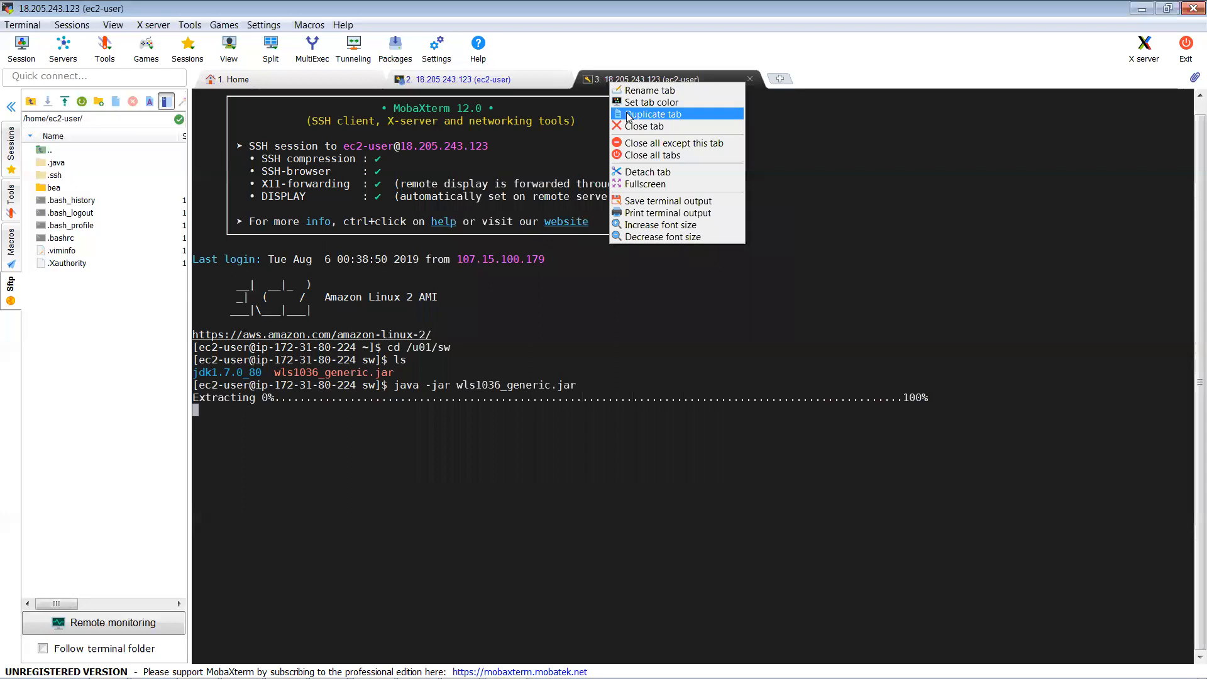
click(648, 114)
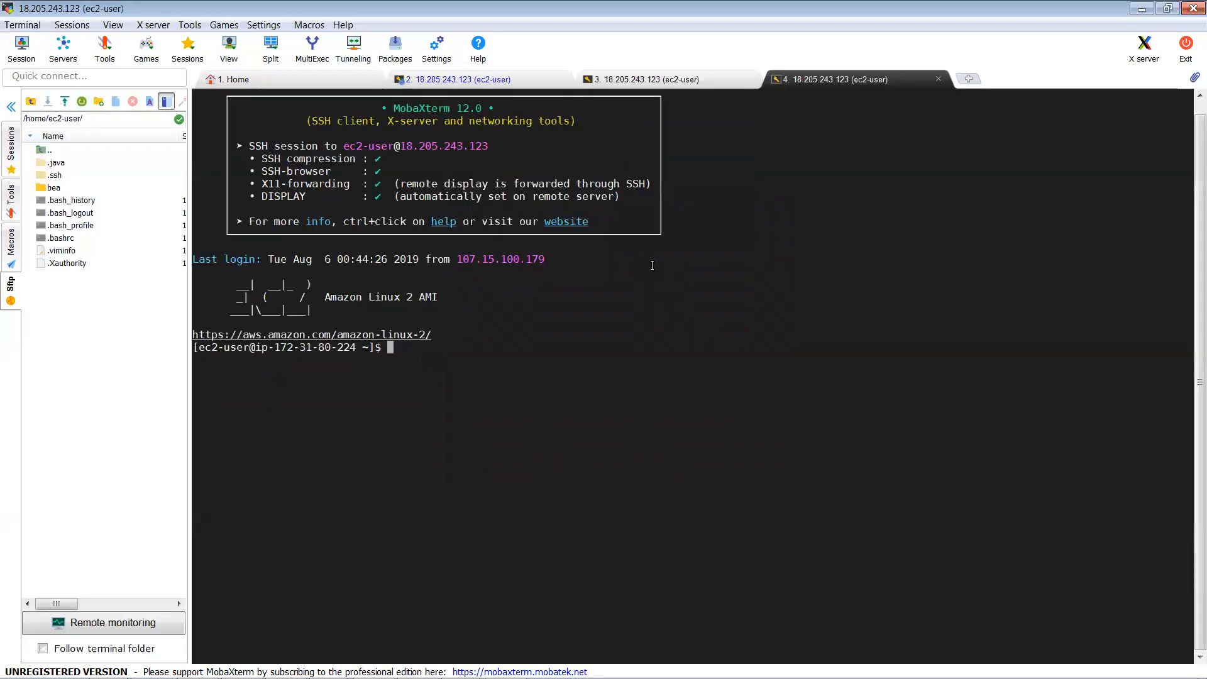
text(whic)
text(h java)
key(Return)
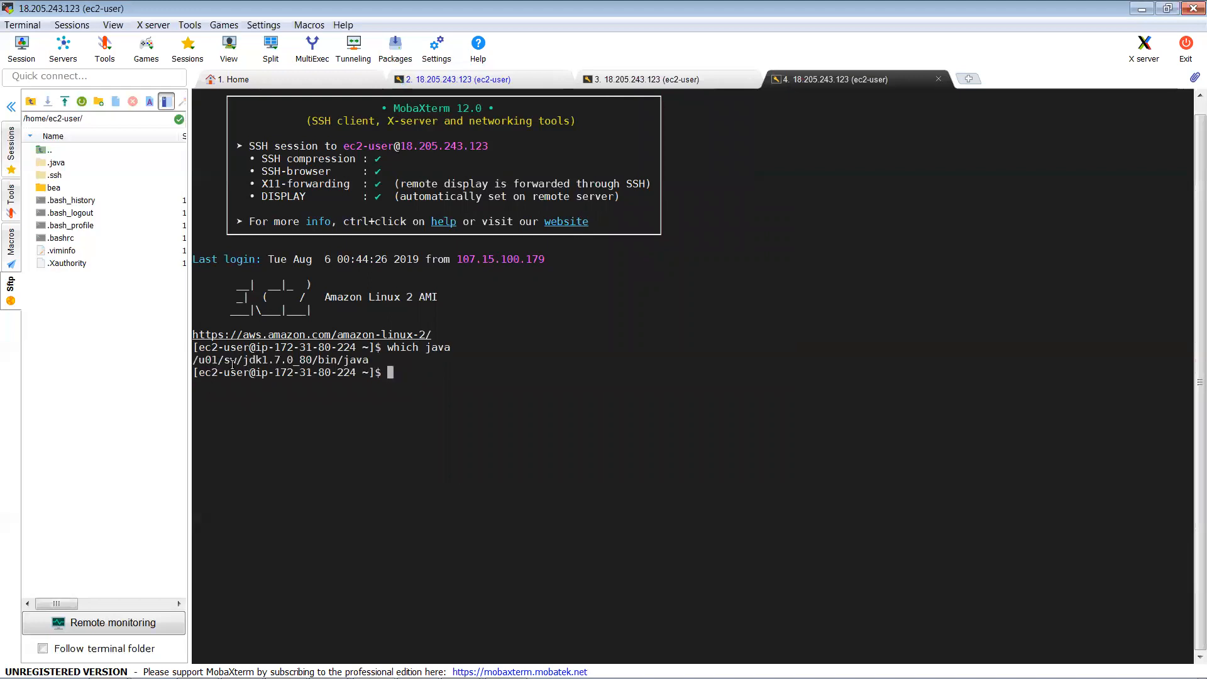
Step: Add the local JDK at /u01/sw/jdk1.7.0_80 as the installation's JDK
drag(274, 362, 317, 362)
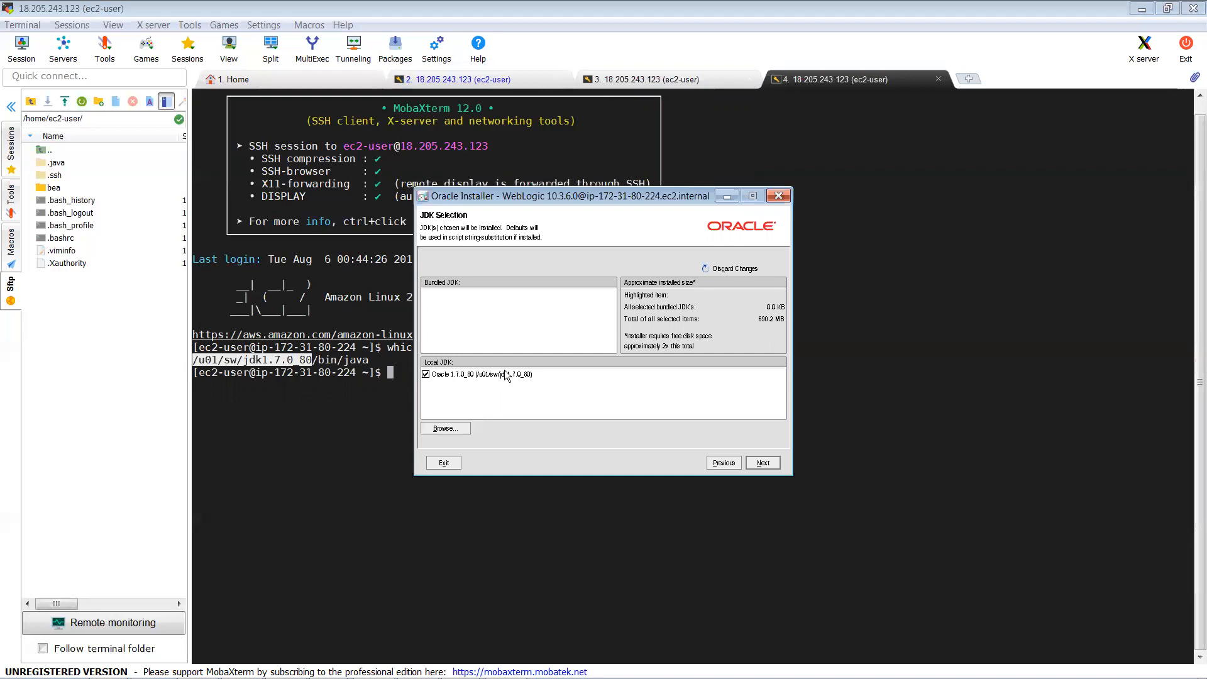
click(457, 430)
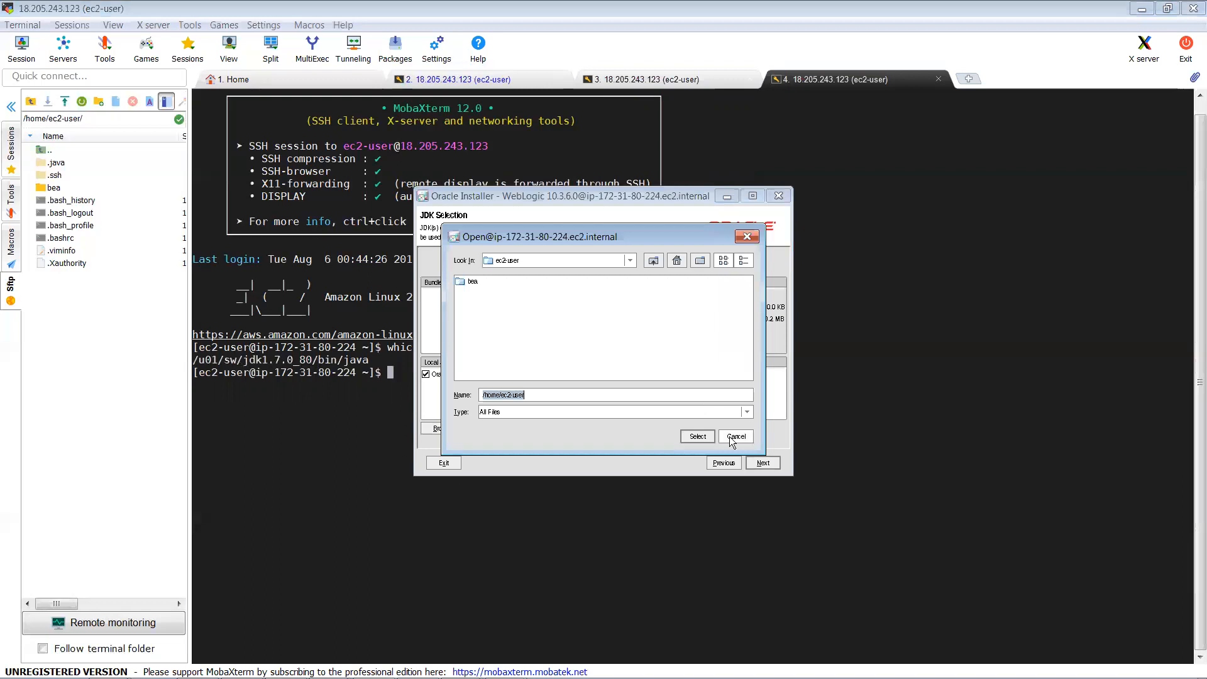
click(729, 436)
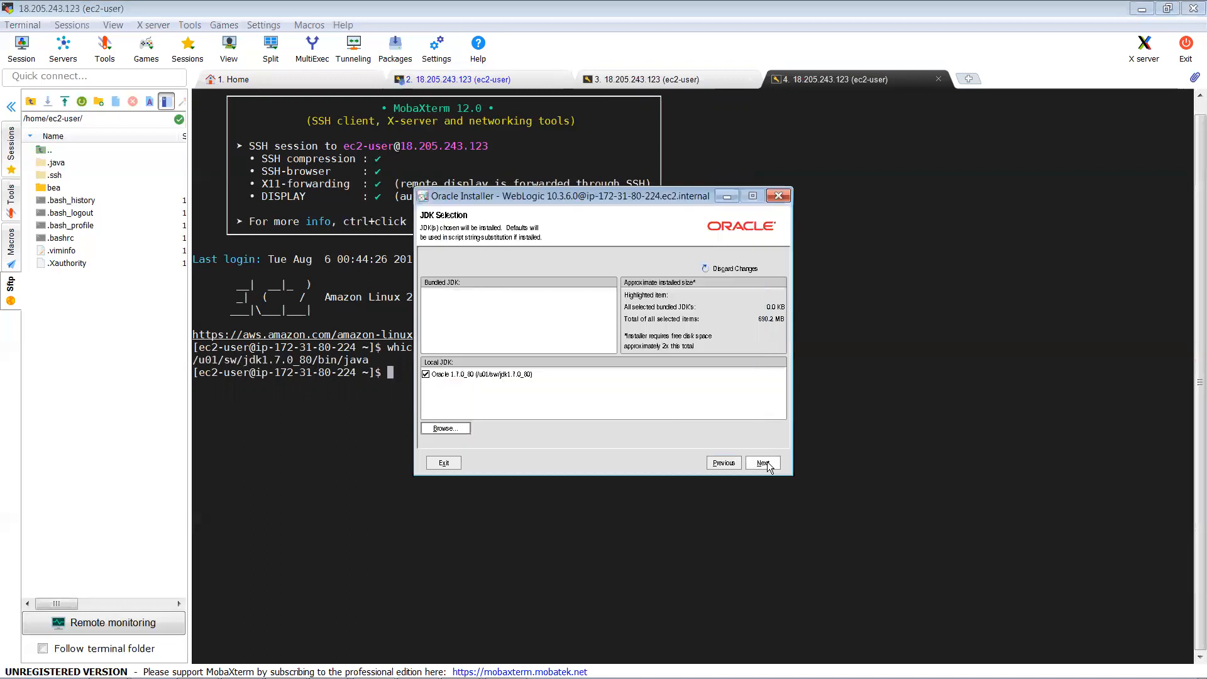
Step: Accept the JDK and the WebLogic Server and Coherence directories under /u01/MiddlewareGUI
click(770, 465)
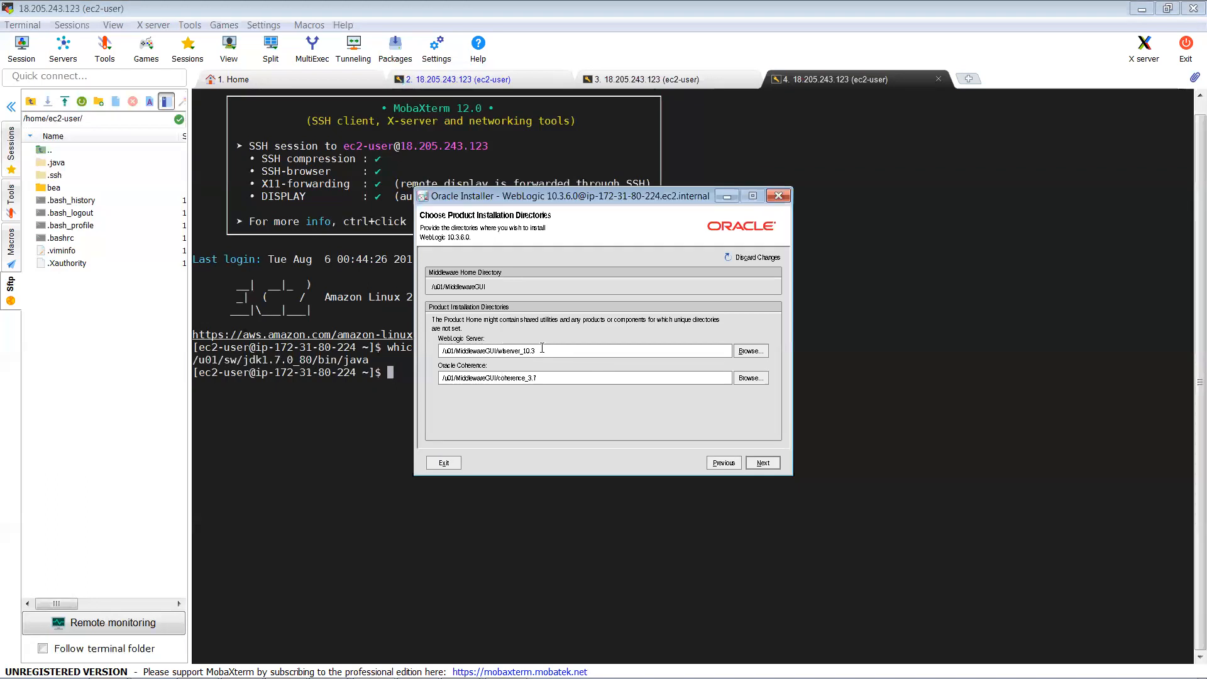
click(524, 381)
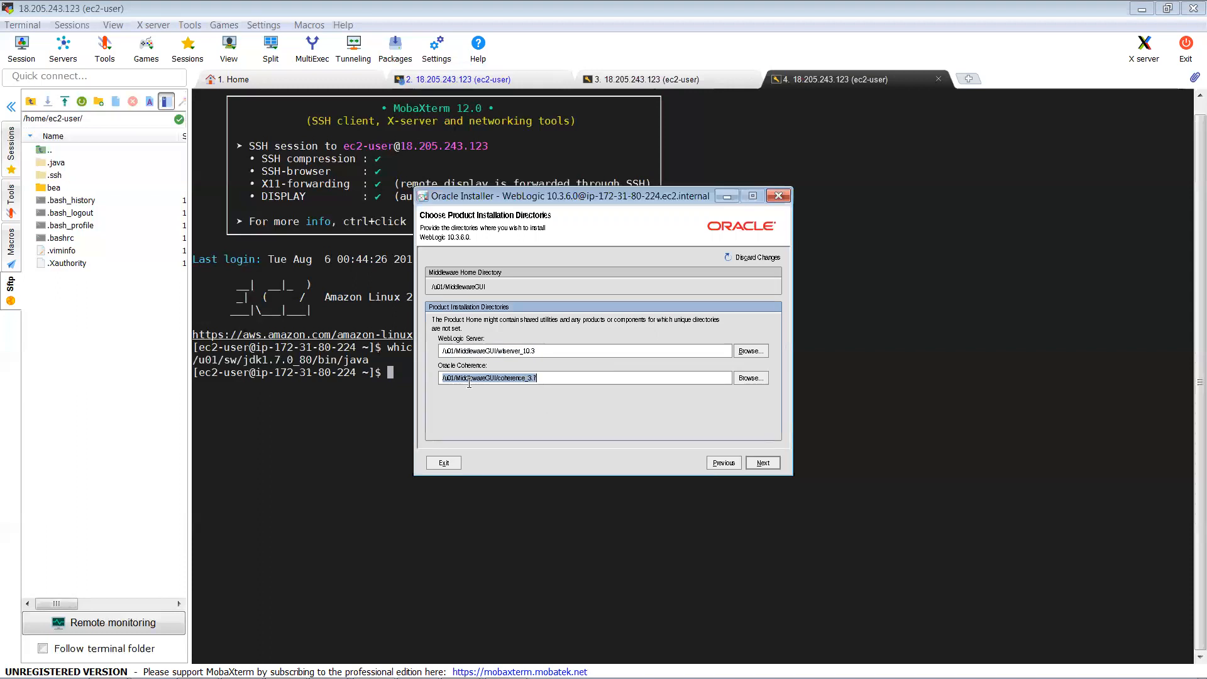
click(763, 464)
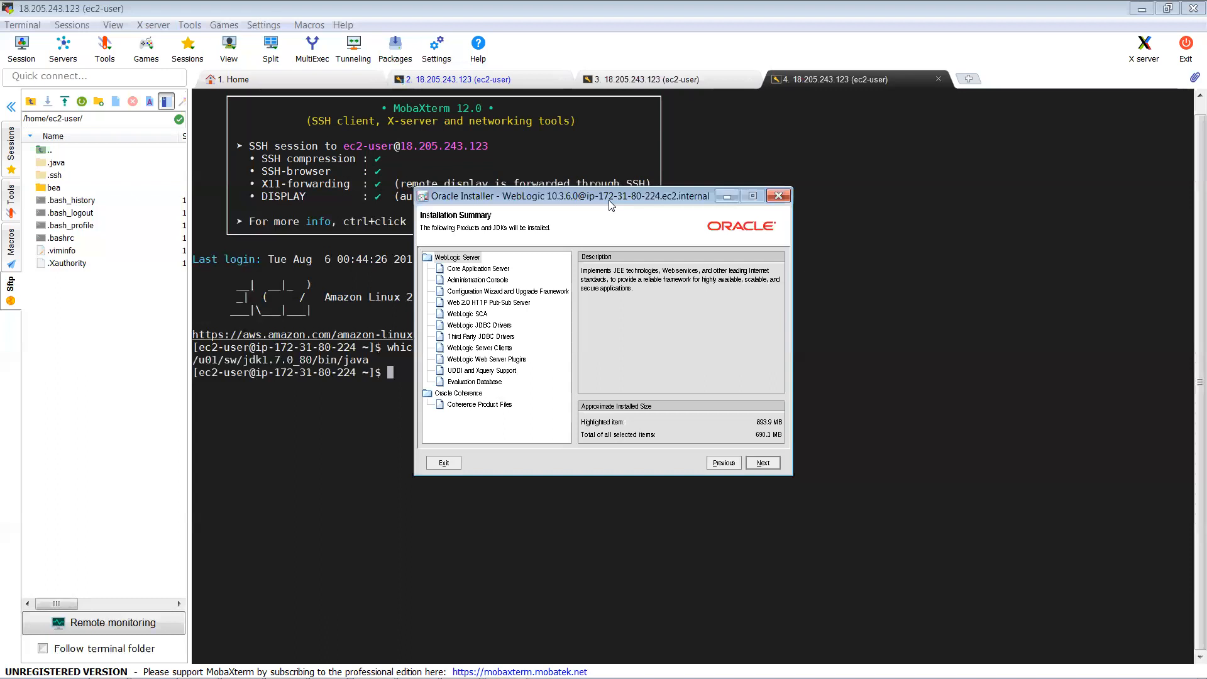
Step: Install WebLogic 10.3.6, finish the installer, and bring up the WebLogic Platform QuickStart window
click(759, 461)
click(763, 464)
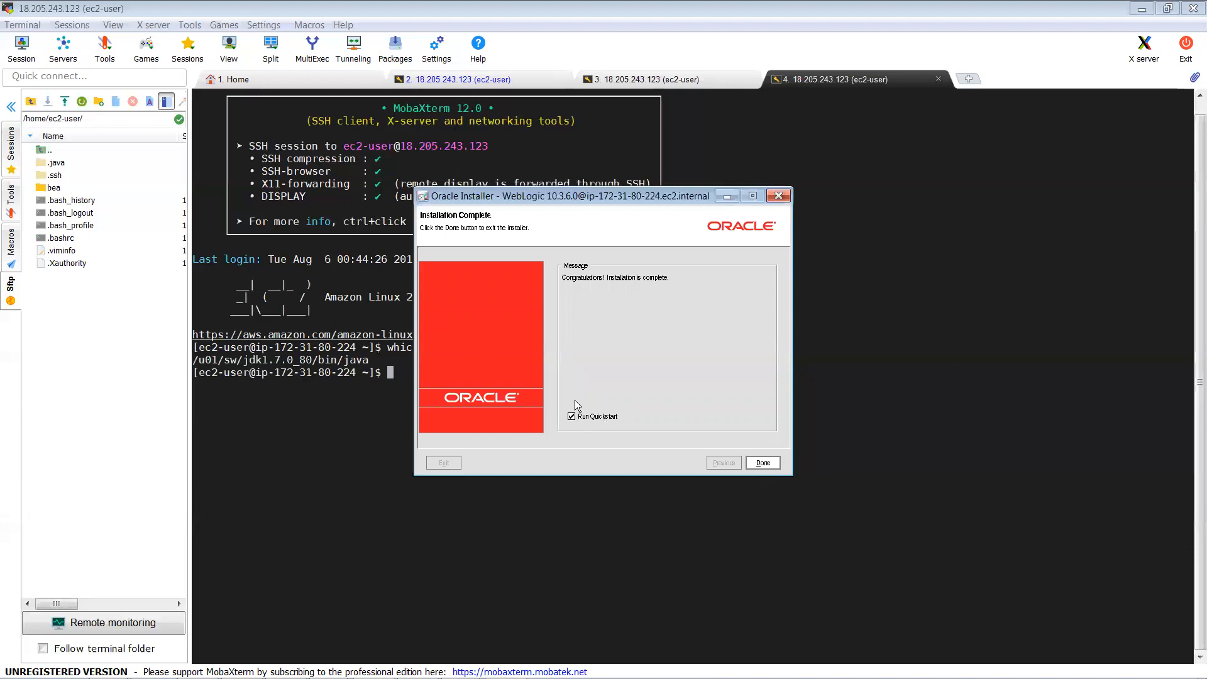
click(763, 463)
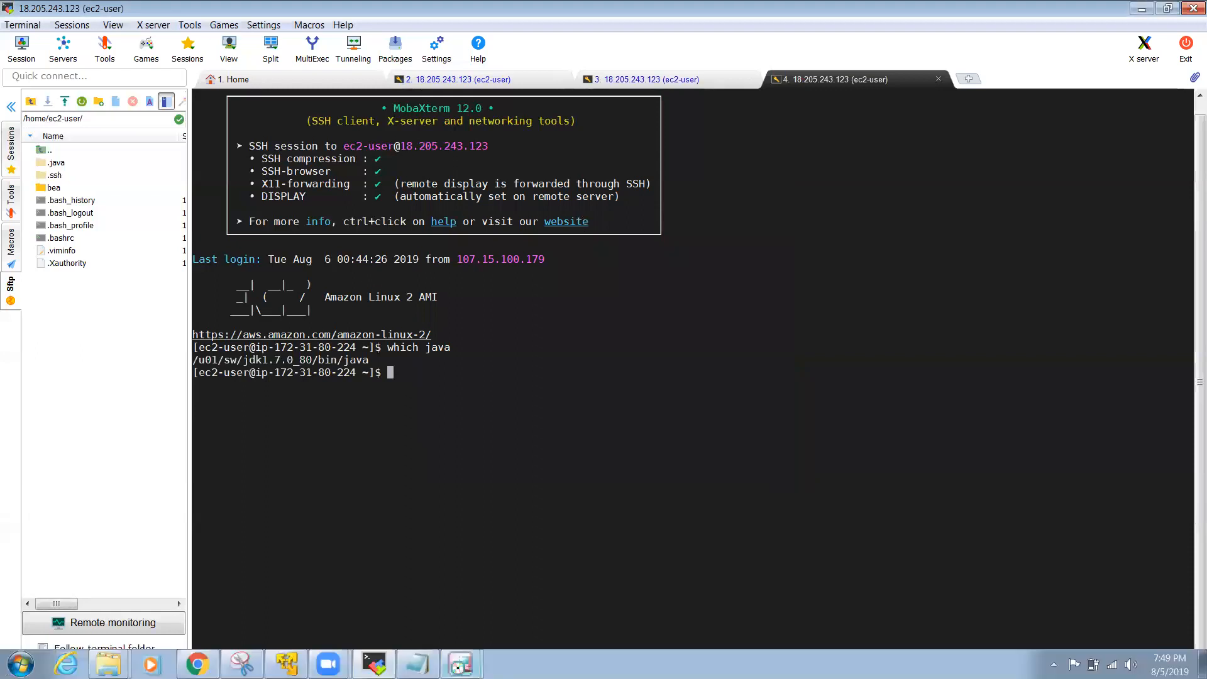
mouse_move(460, 665)
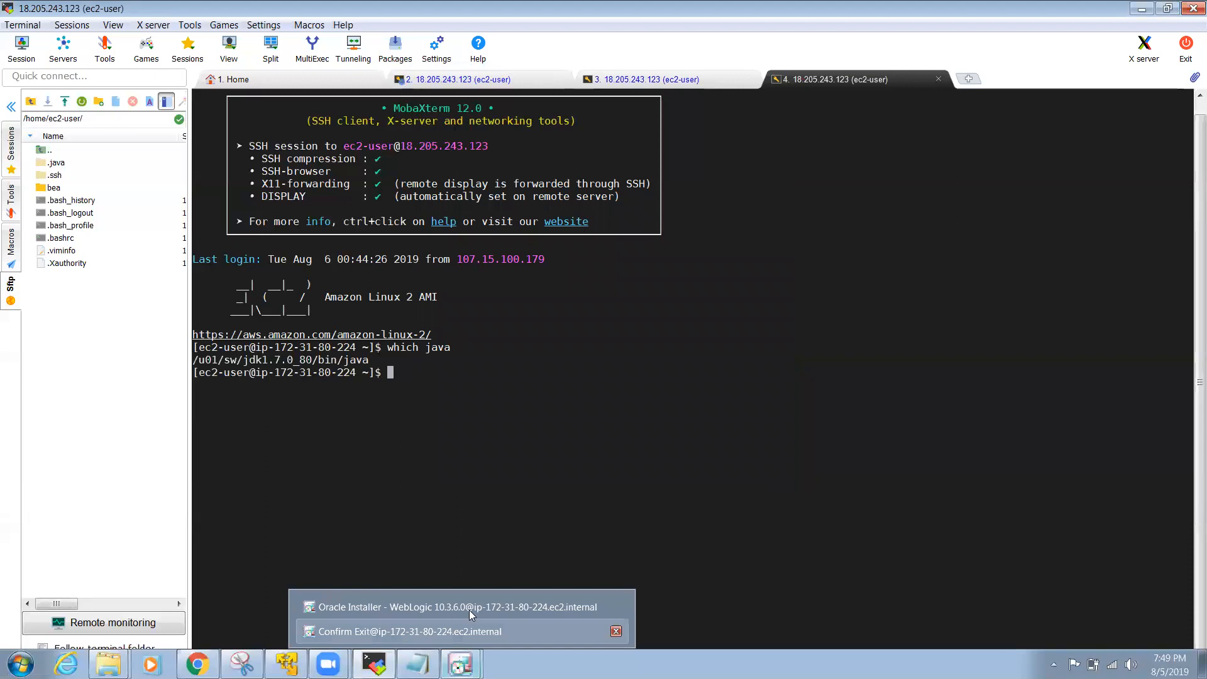
click(607, 605)
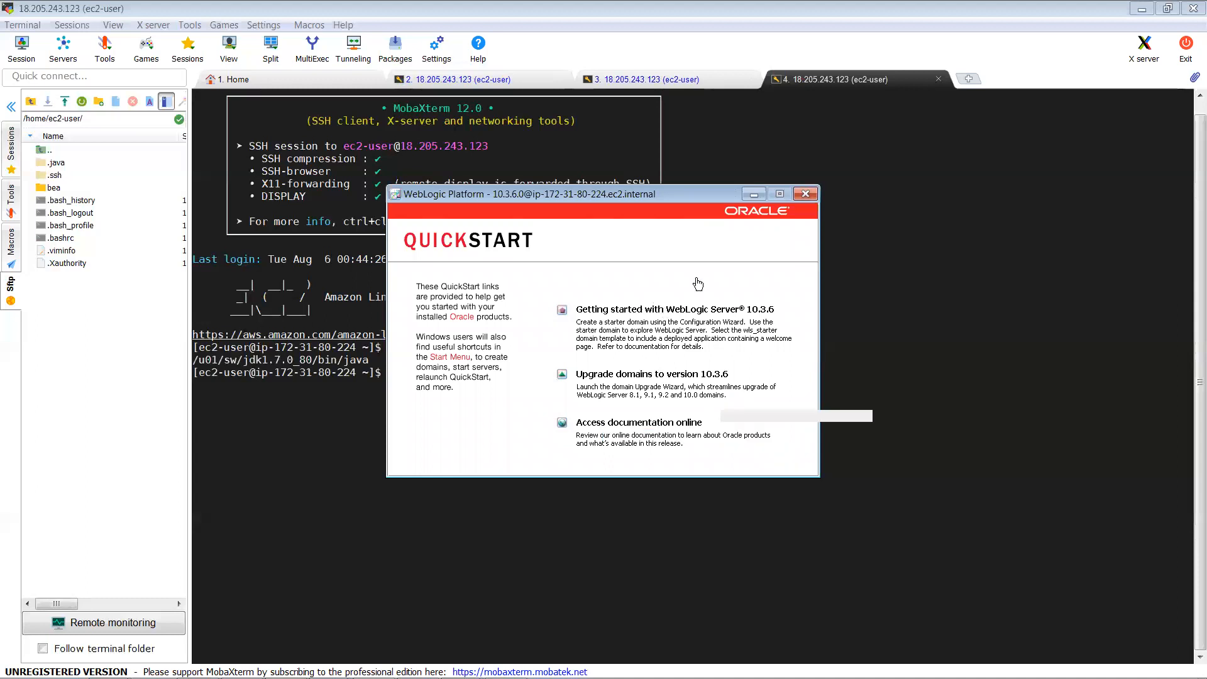
Step: Close the QuickStart window and return to session tab 3 after checking tab 2
click(805, 194)
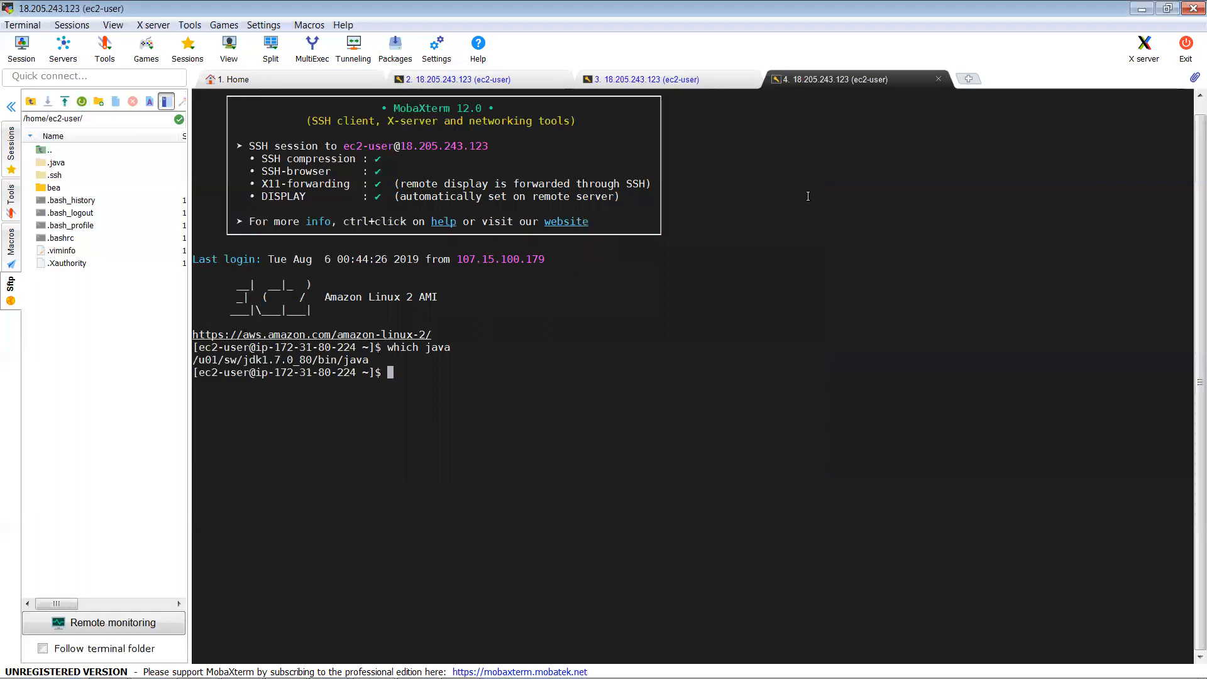
click(647, 82)
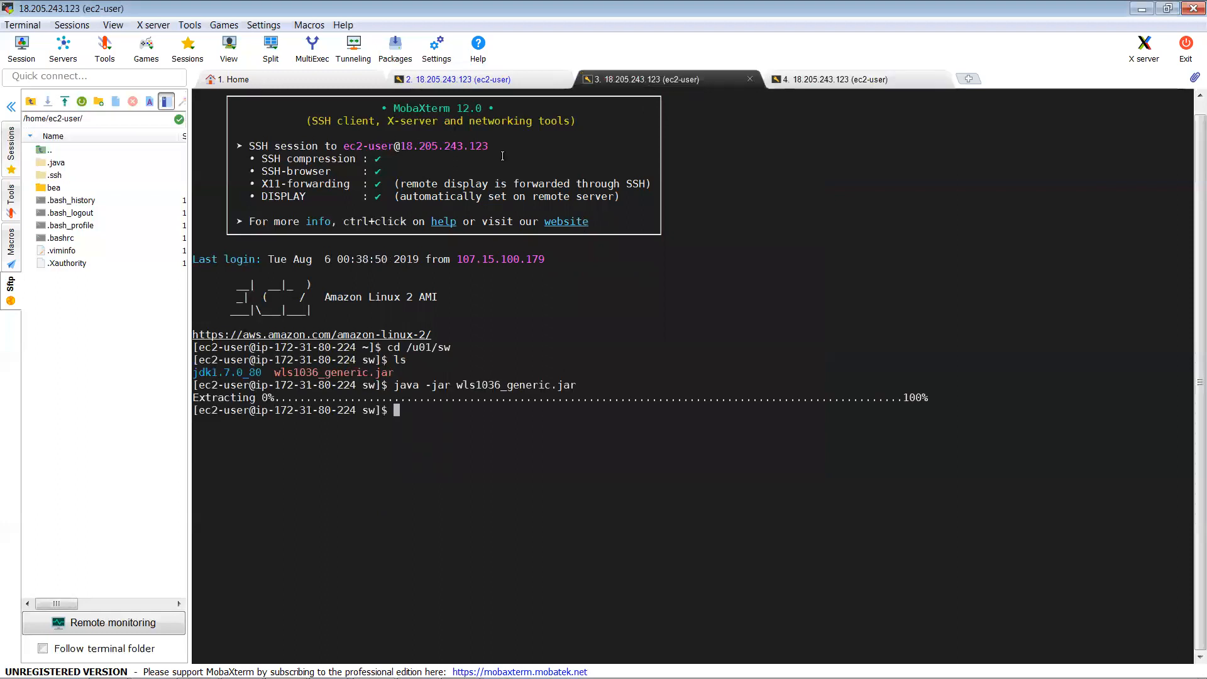
click(514, 79)
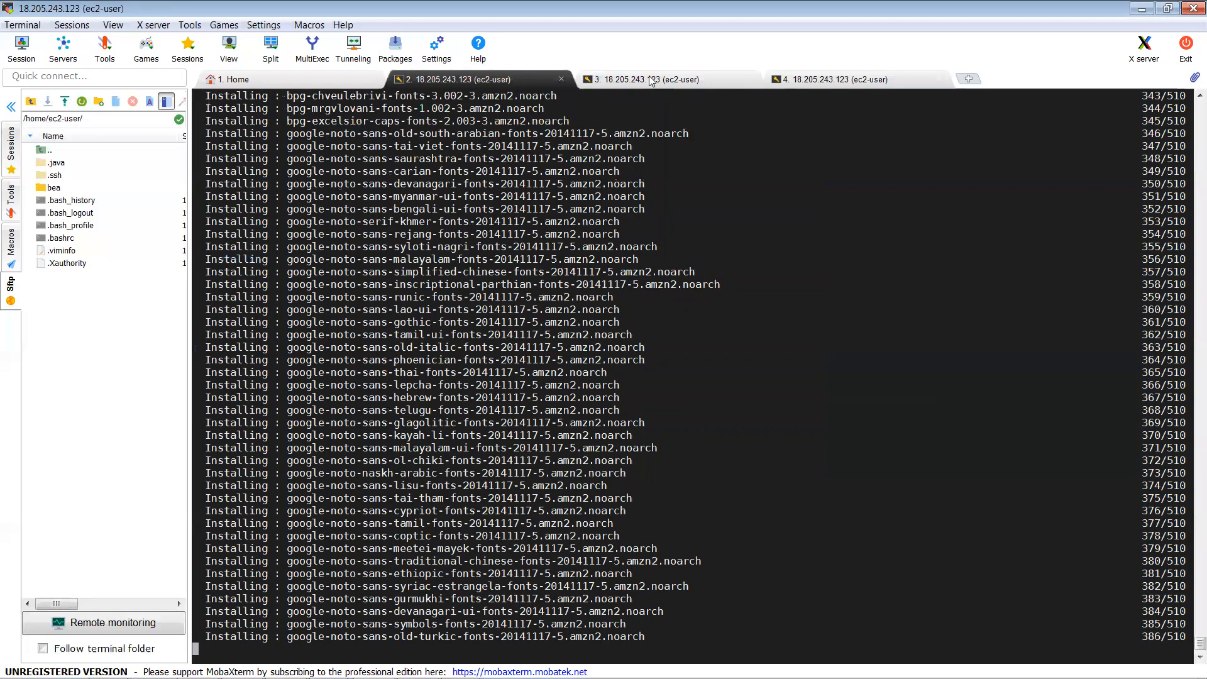
click(650, 81)
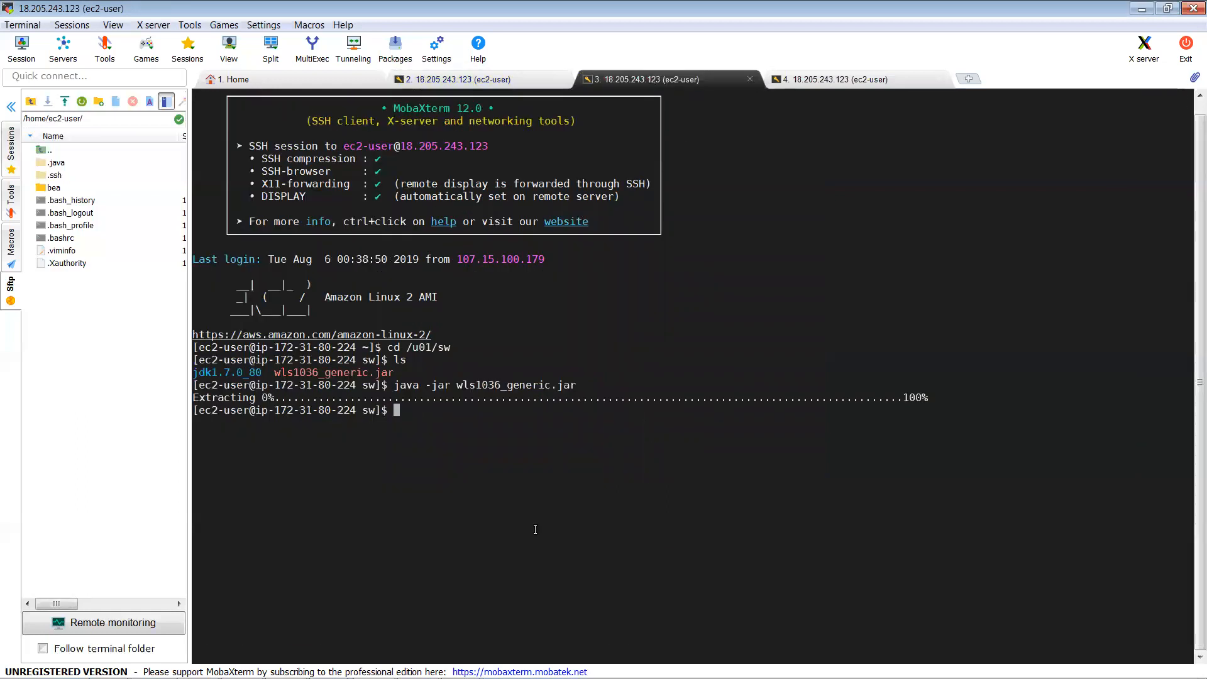
Step: Move up to /u01 and list its contents with ls -ltr
text(cd ..)
key(Return)
text(ls -ltr)
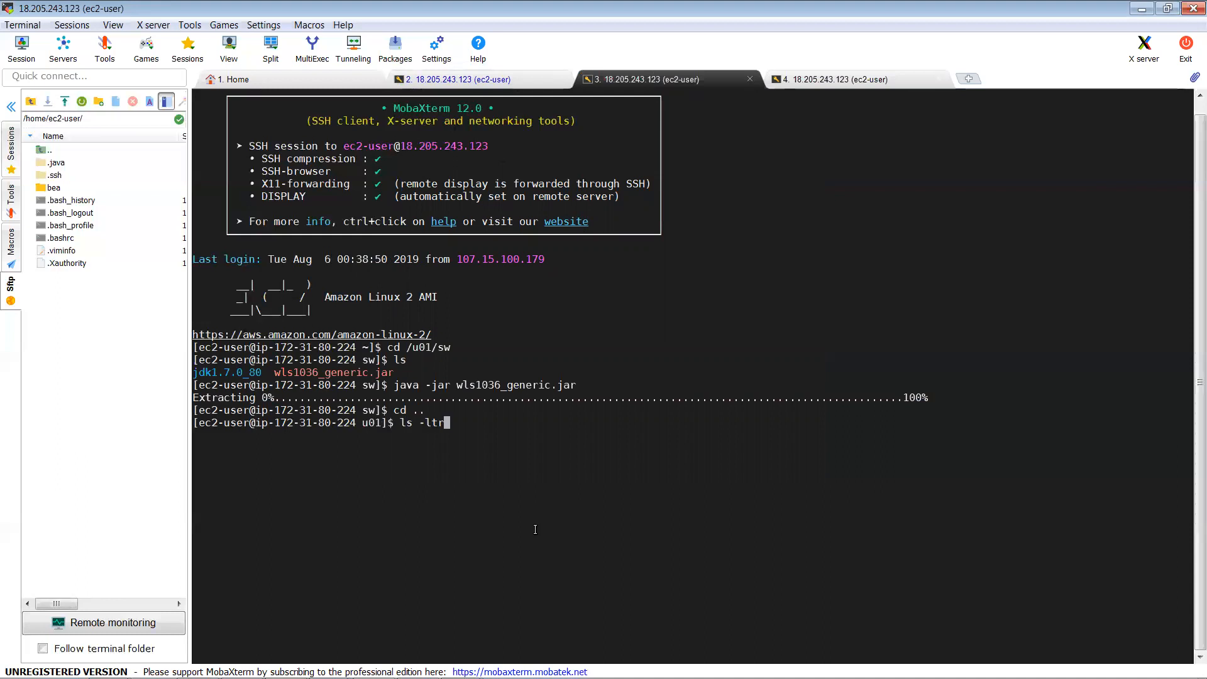
key(Return)
Step: Highlight the Middleware and MiddlewareGUI directory names, then switch to the installation notes
double_click(533, 461)
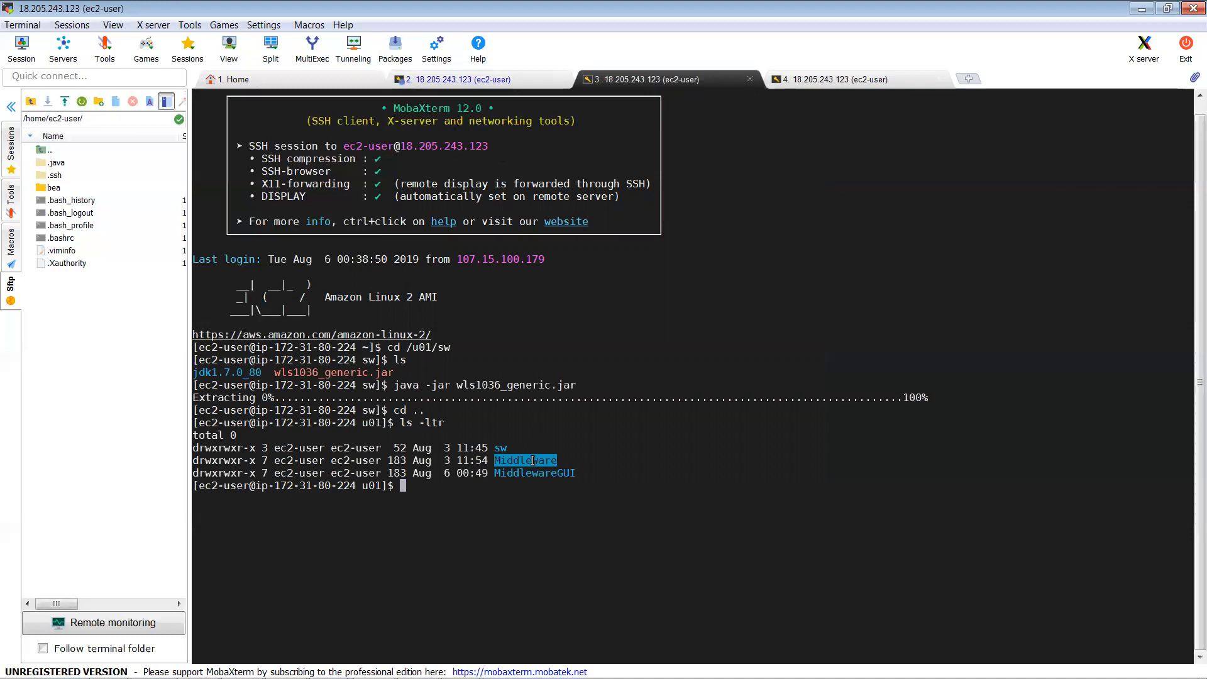
double_click(524, 473)
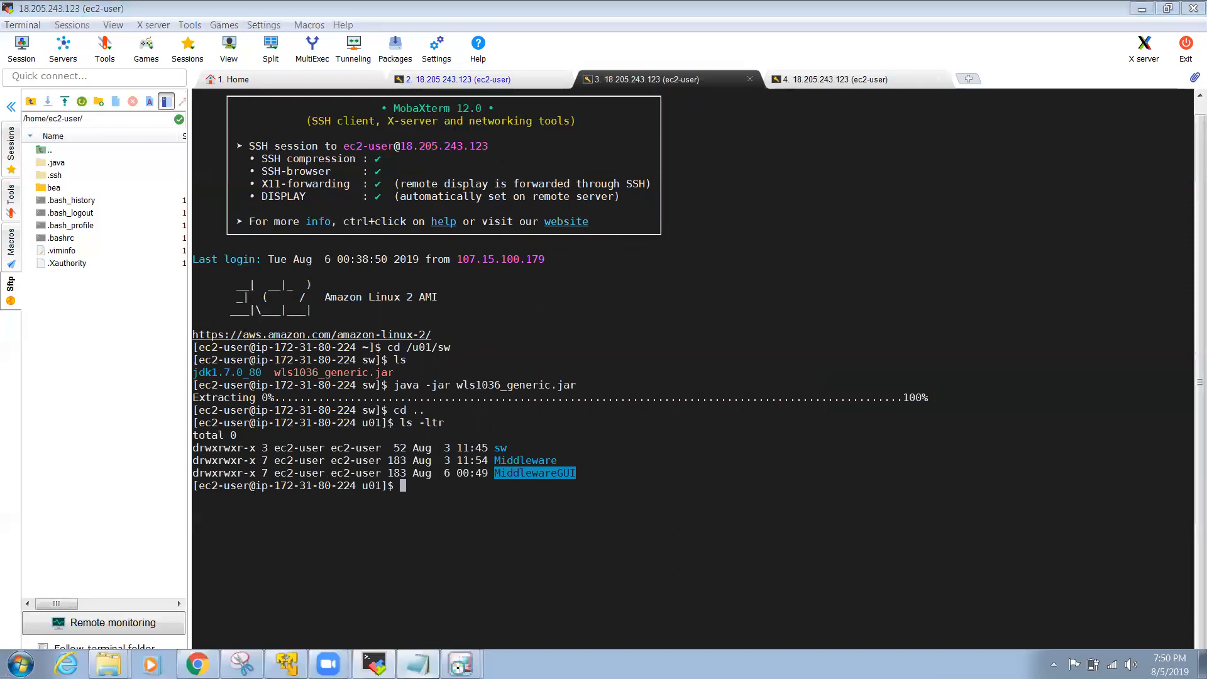
key(alt+Tab)
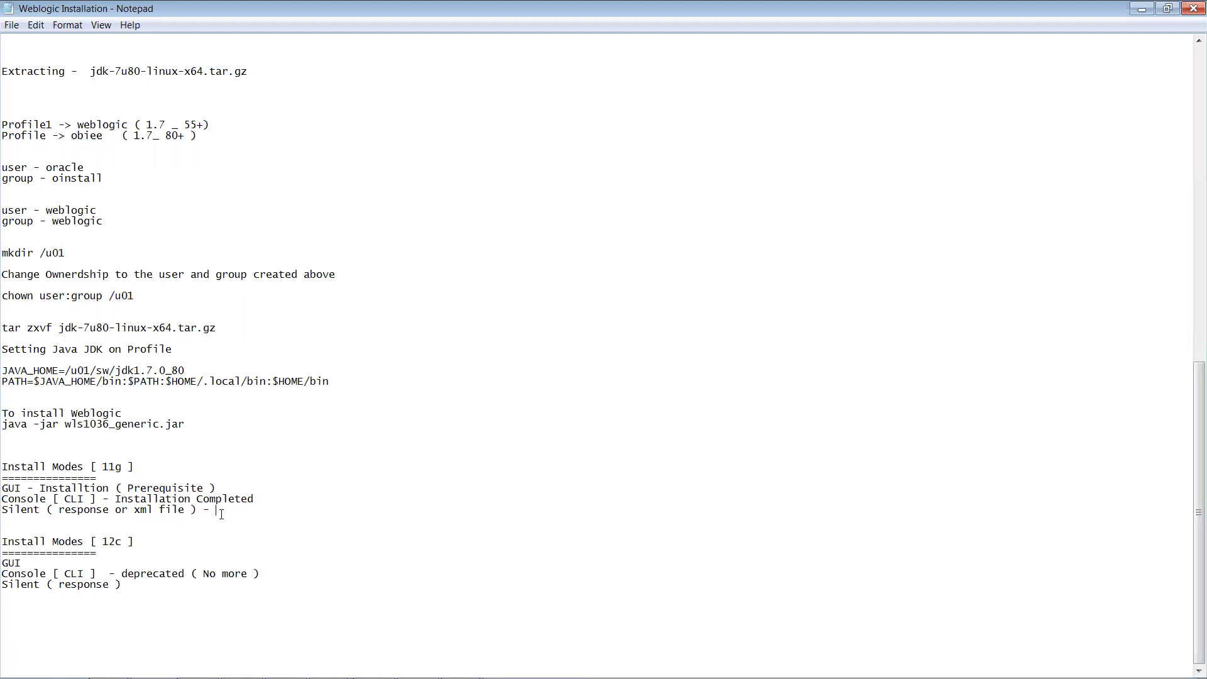
Step: Clear the MiddlewareGUI highlight in the terminal and launch Paint from Start menu search
key(alt+Tab)
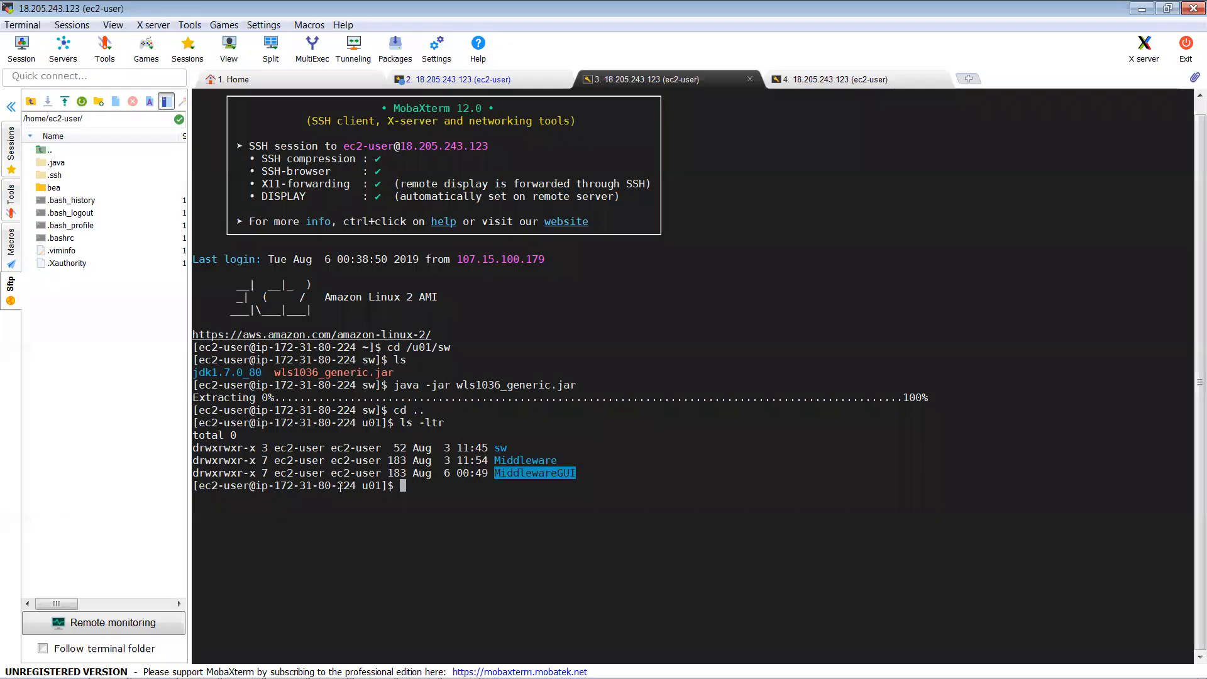
click(521, 462)
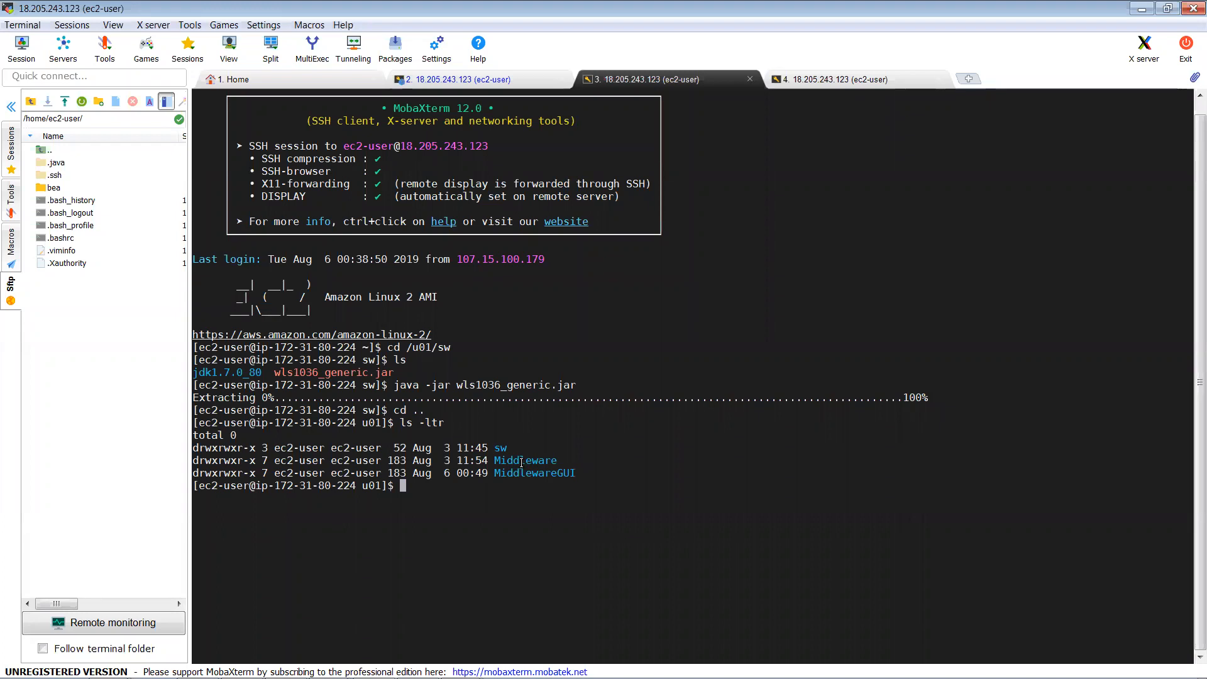
mouse_move(413, 657)
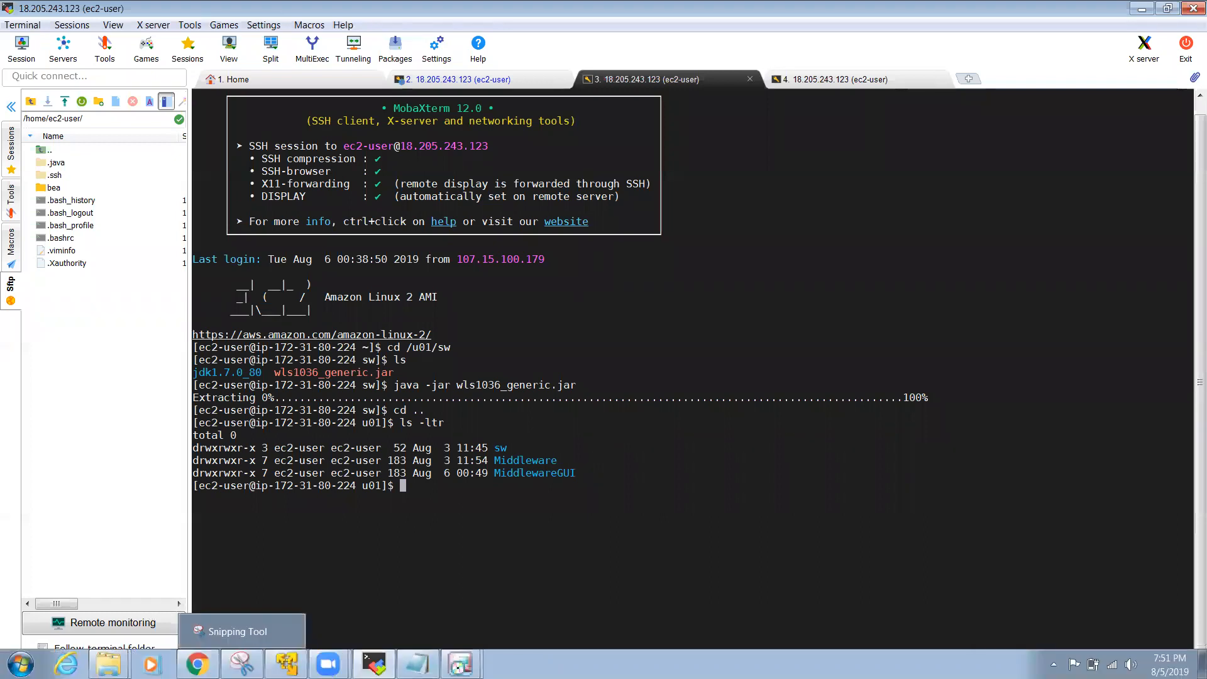
click(21, 664)
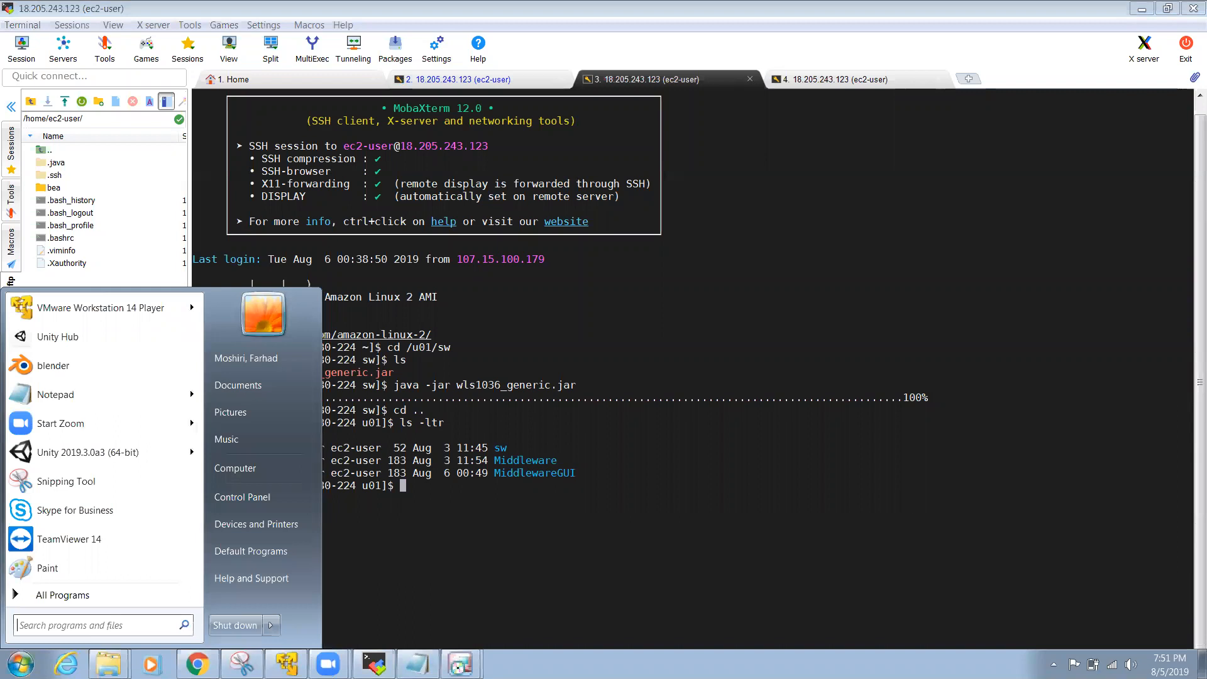
text(pain)
key(Return)
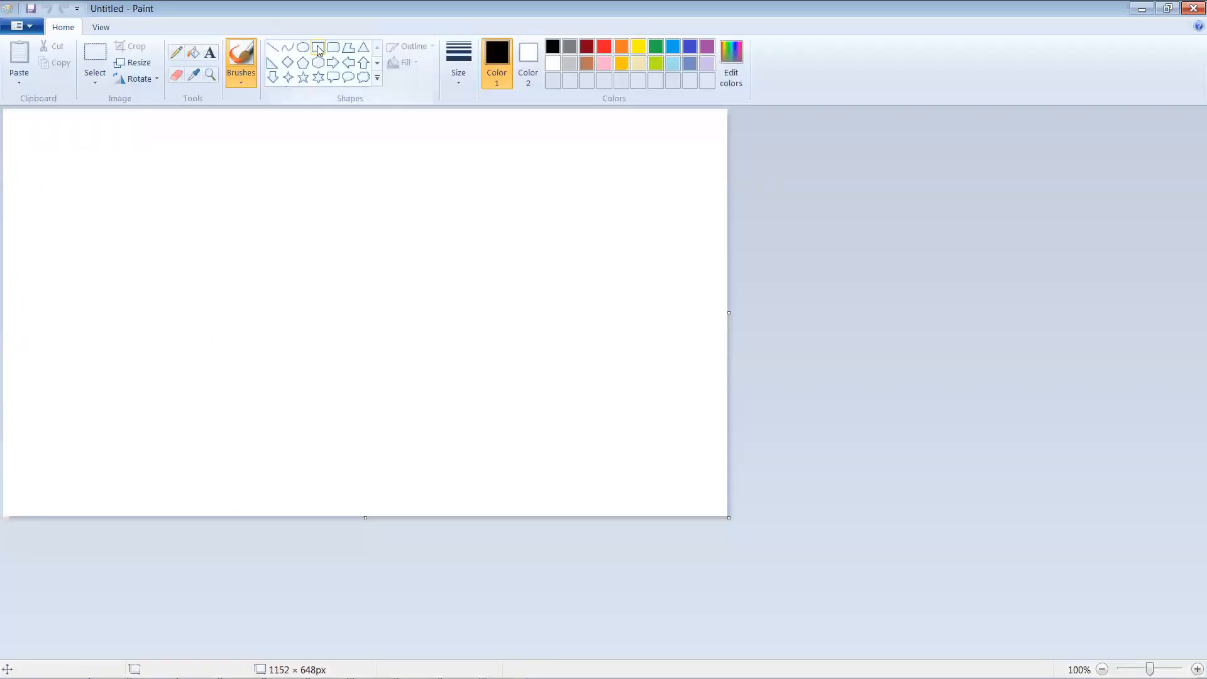
Step: Draw a large rectangle across the canvas and fill it lavender
drag(113, 162, 557, 434)
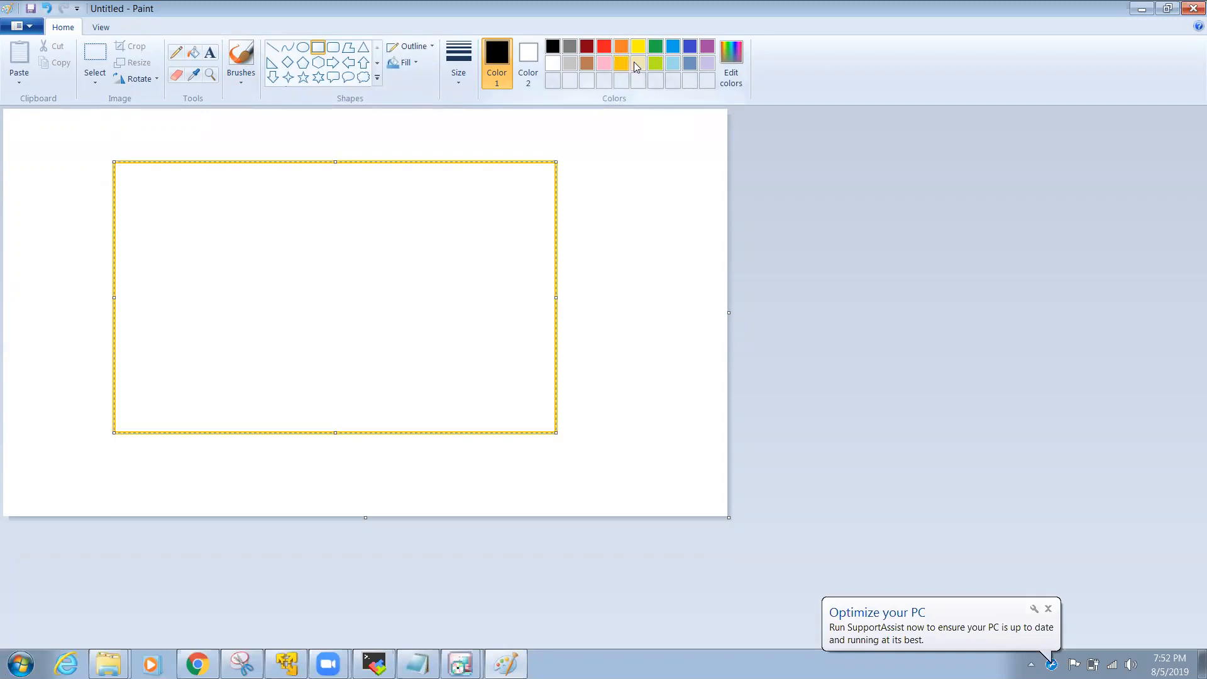
click(569, 66)
click(195, 55)
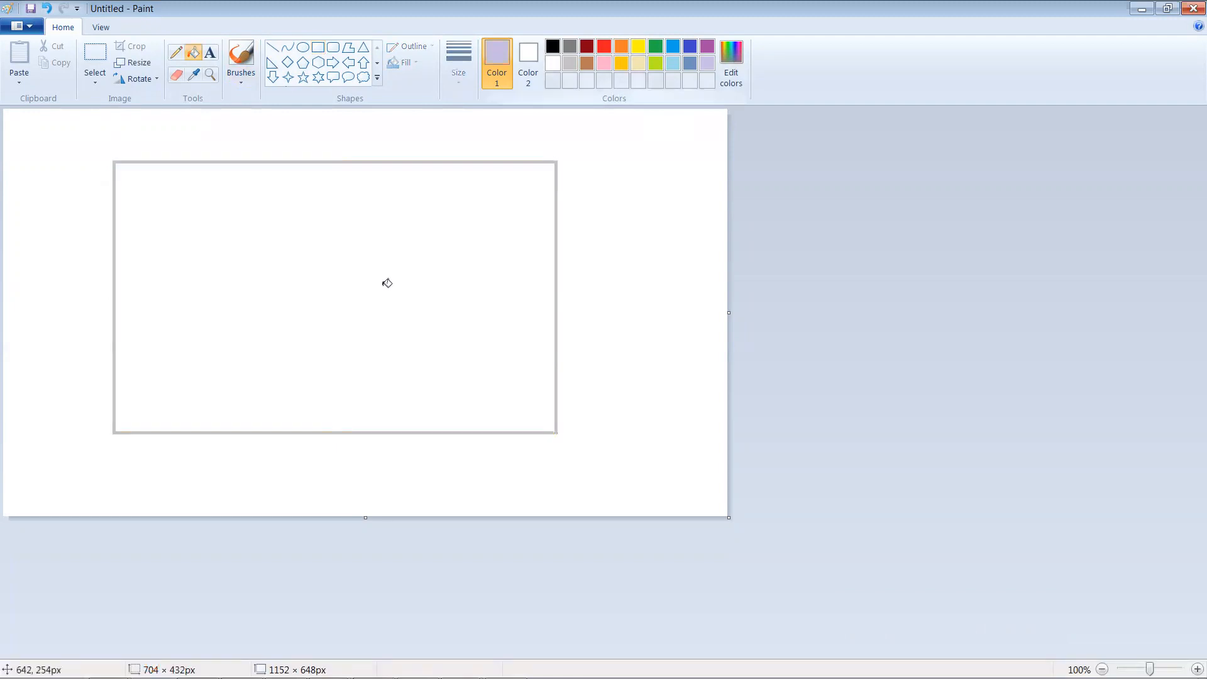
click(387, 283)
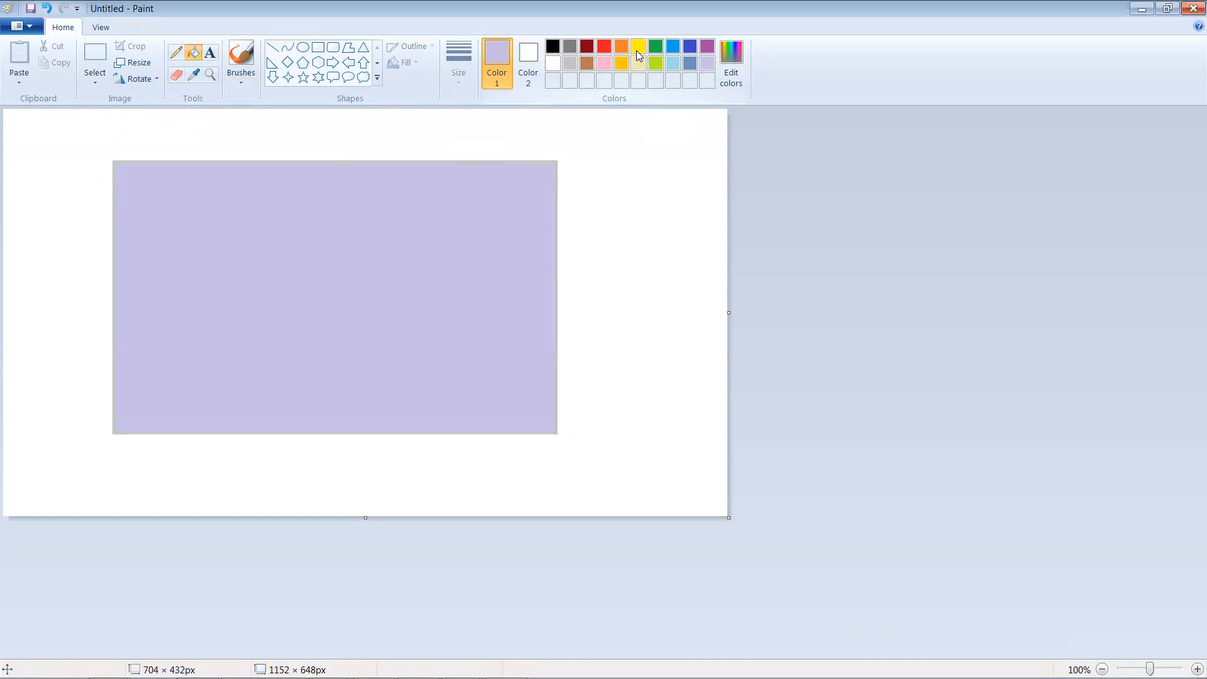
Step: Draw a small black-outlined rectangle near the top of the large one
click(318, 53)
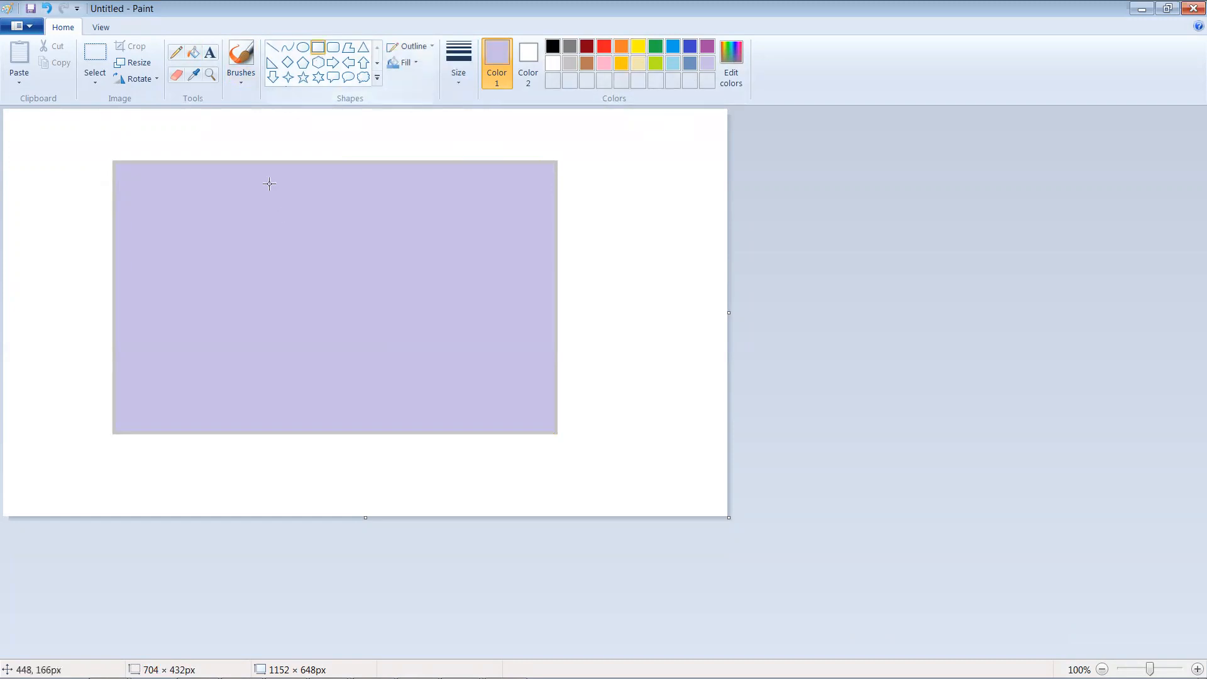
drag(300, 203, 334, 226)
click(553, 48)
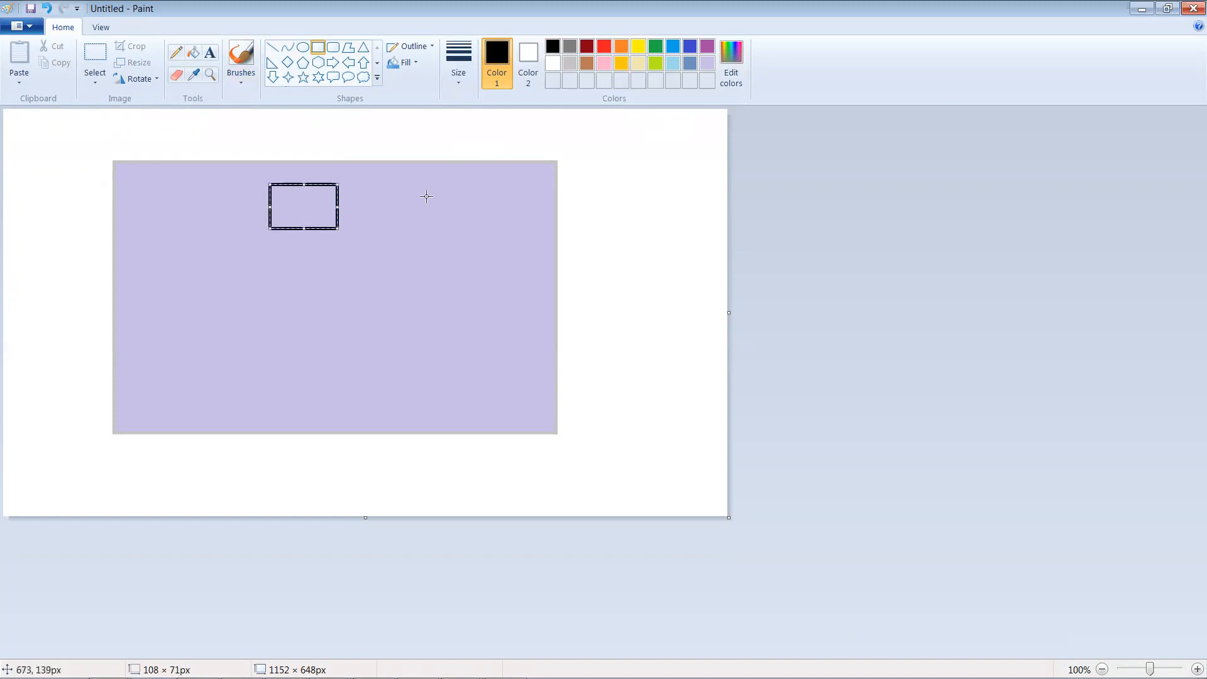
click(523, 138)
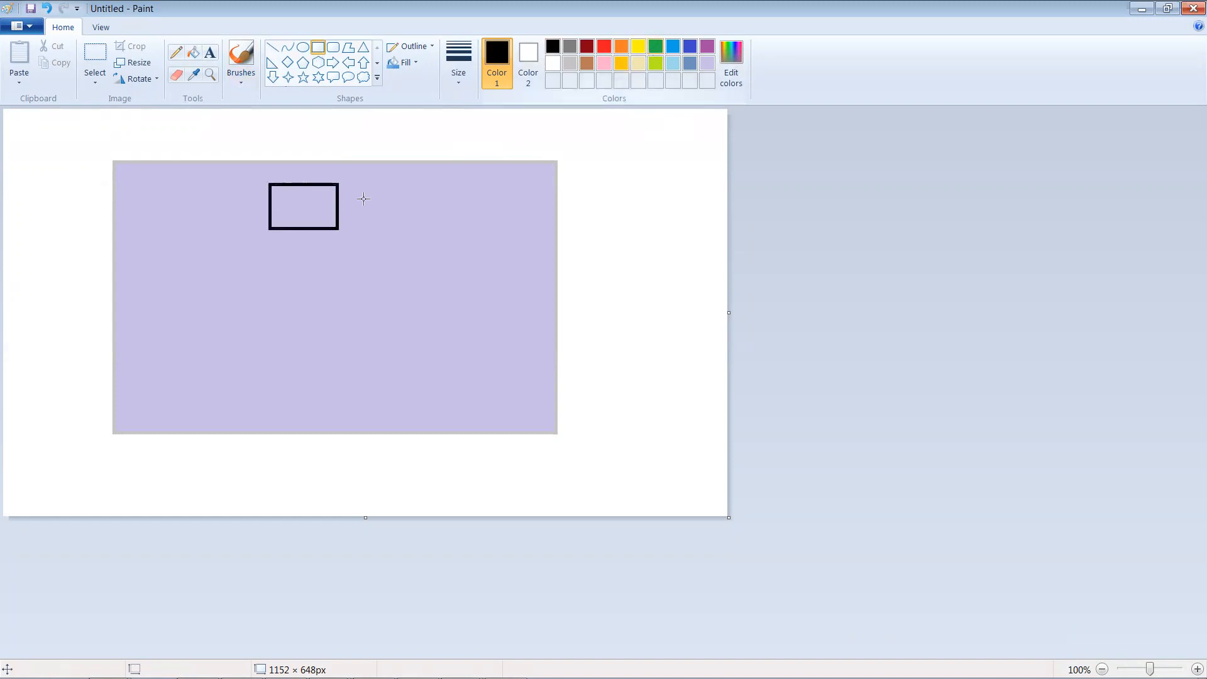
Step: Fill the small top box green and draw two outlined boxes below it
click(193, 57)
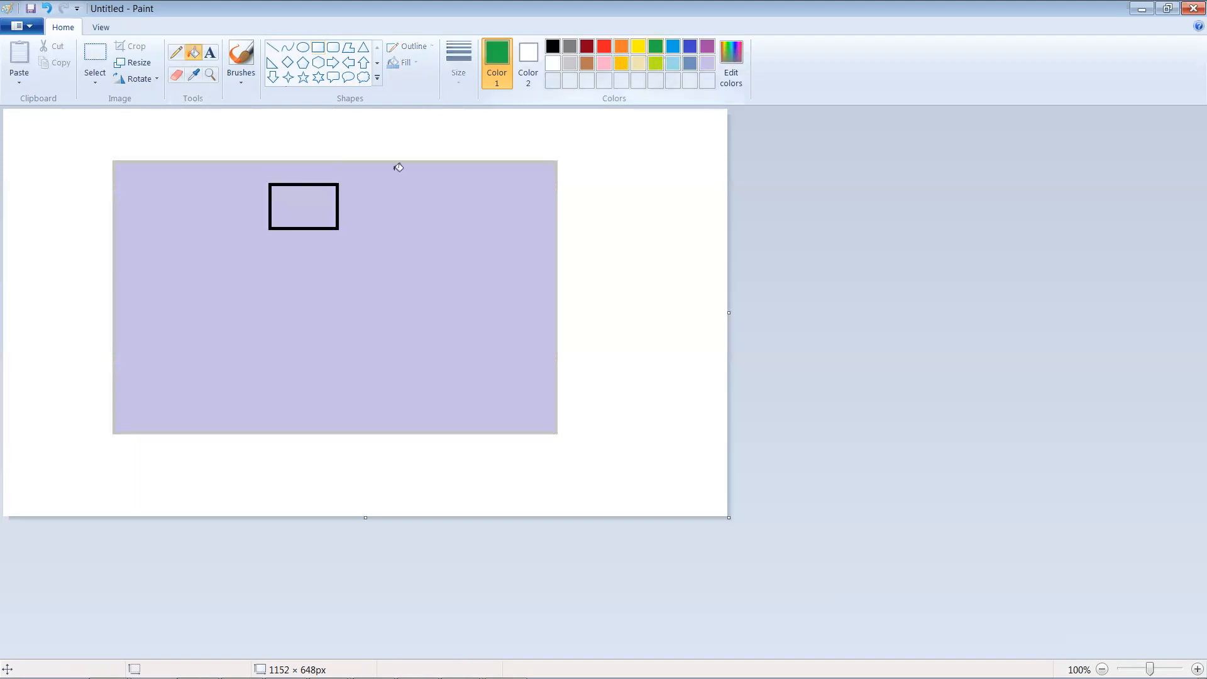
click(314, 208)
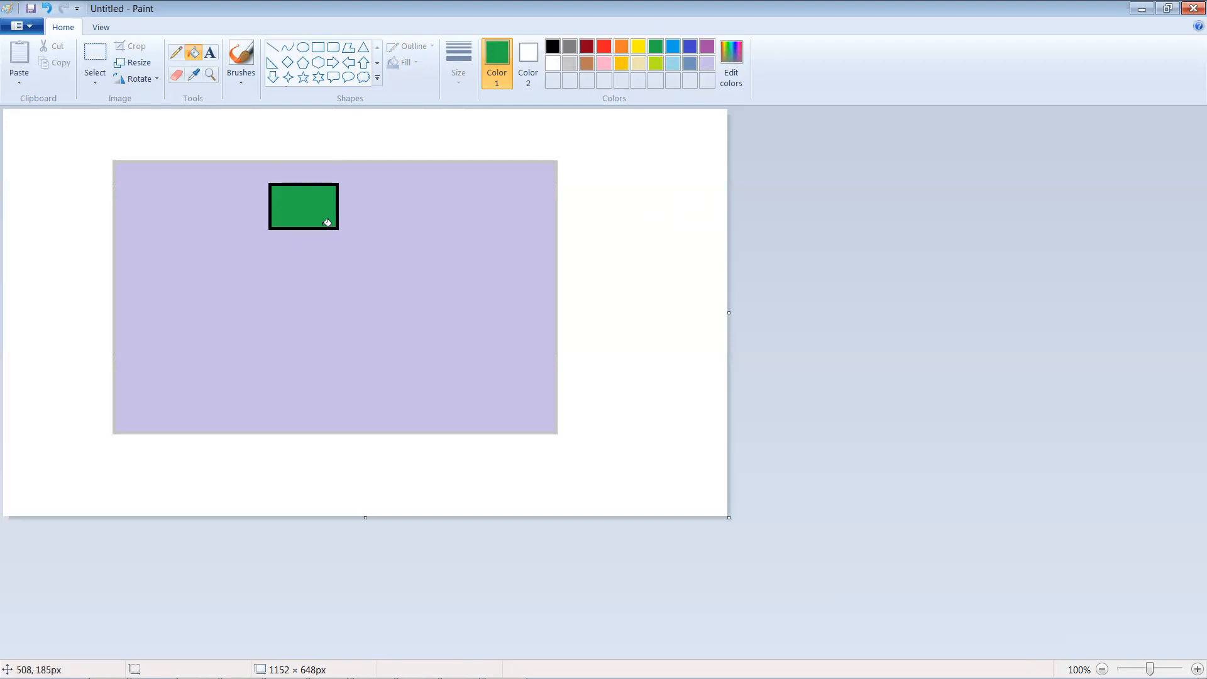
click(317, 48)
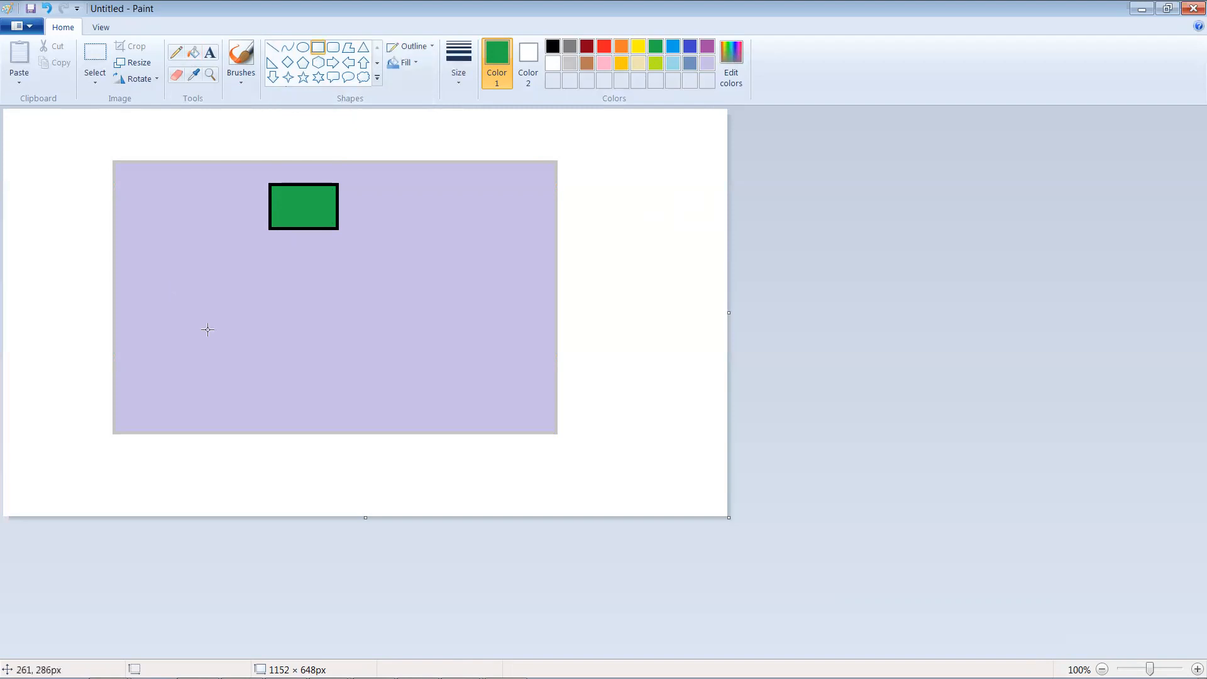
drag(235, 344, 236, 344)
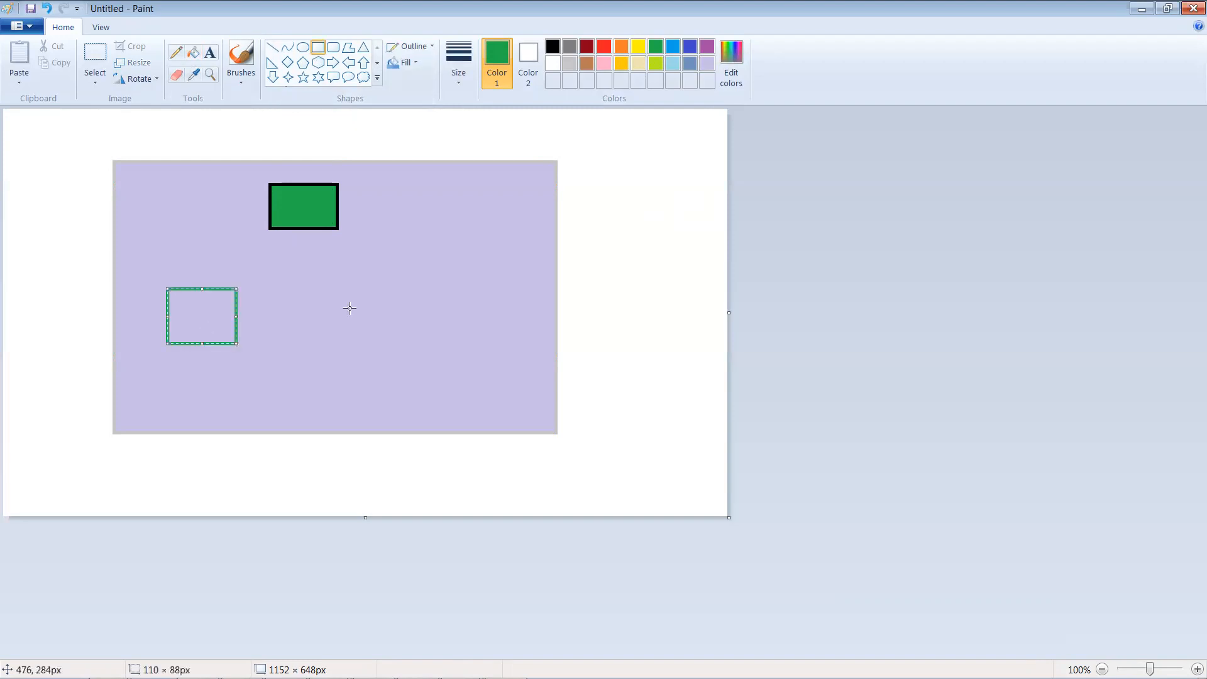
drag(301, 287, 376, 344)
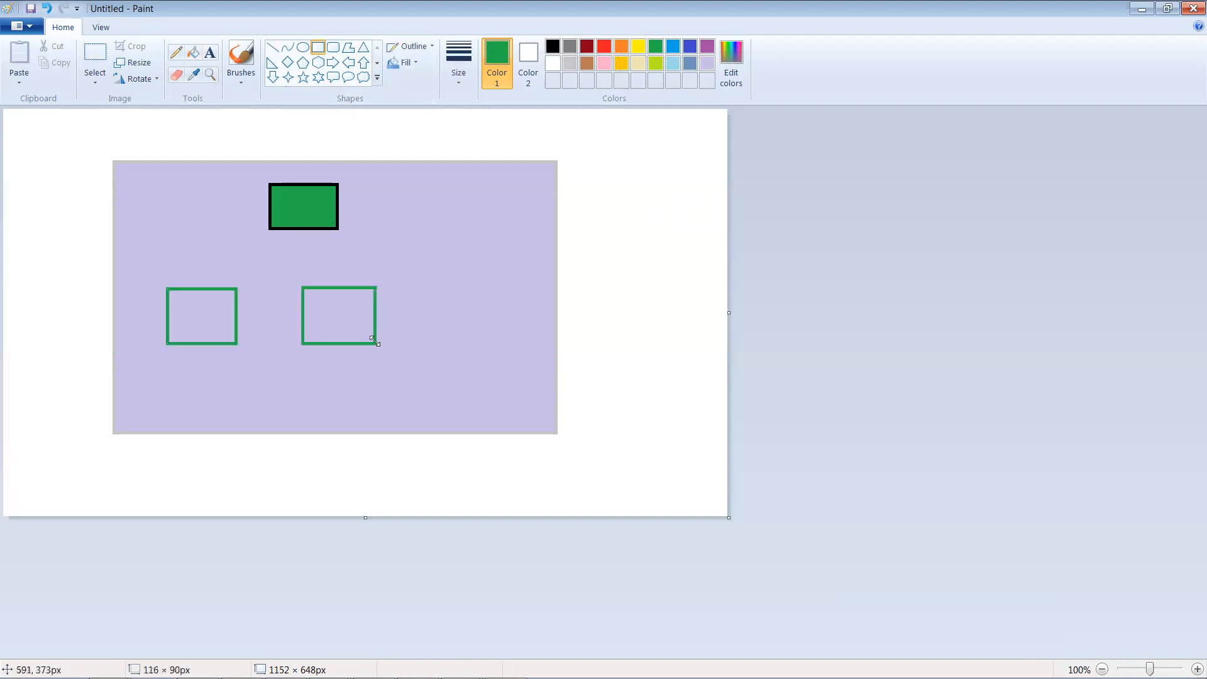
Step: Connect the top box to both lower boxes with lines, the right one orange, undoing a stray line
click(273, 49)
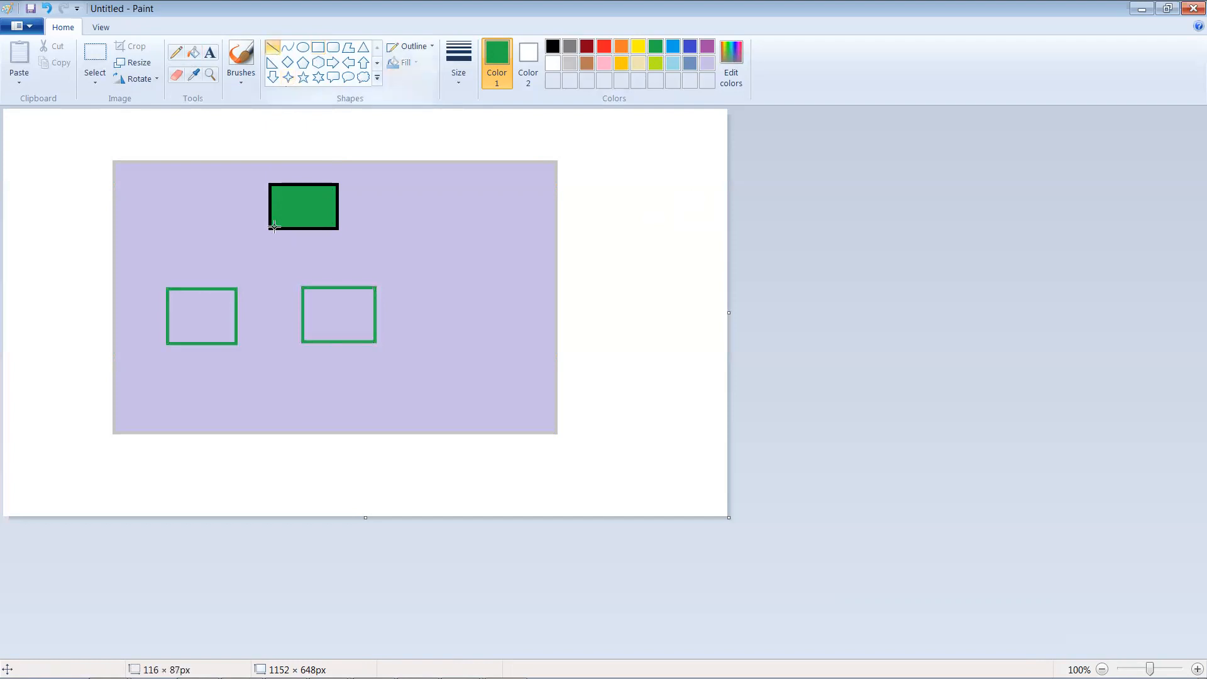
drag(274, 231, 203, 289)
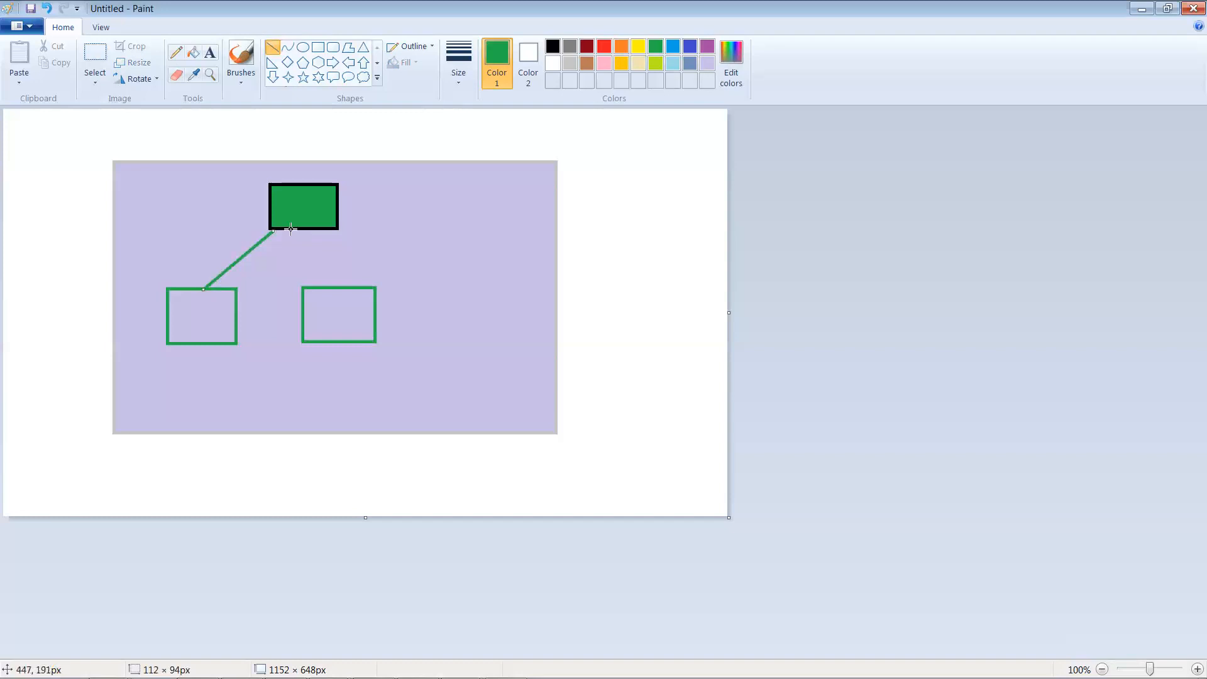
drag(291, 229, 338, 285)
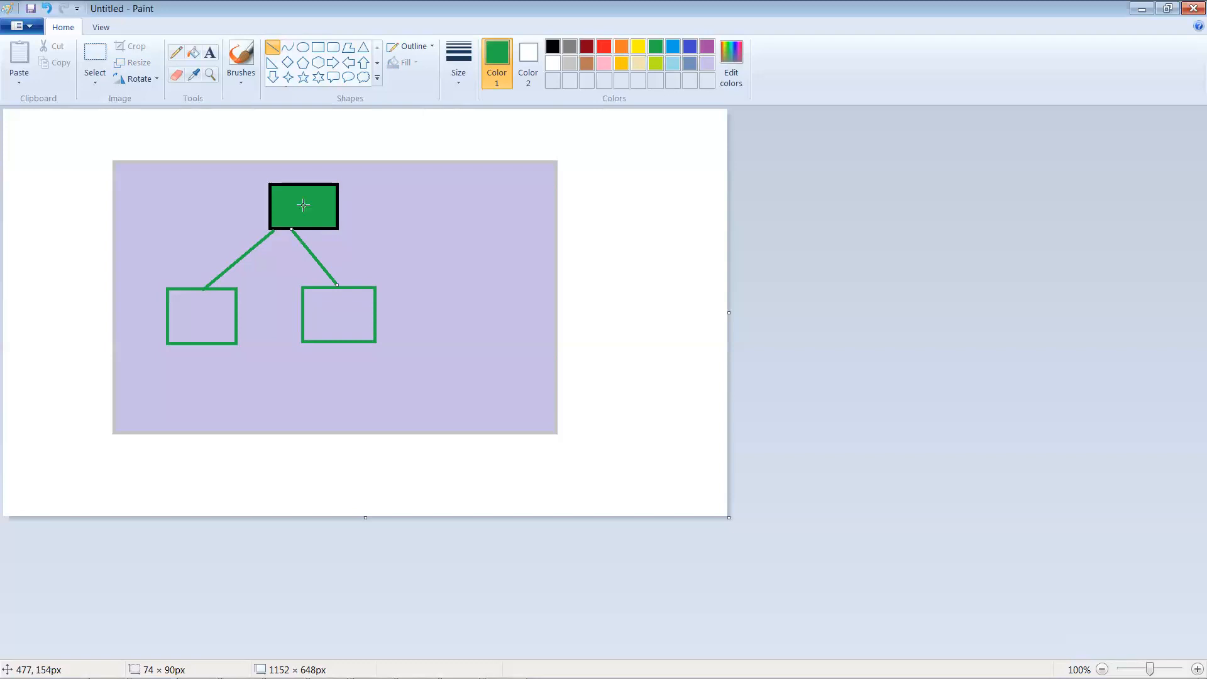
click(620, 52)
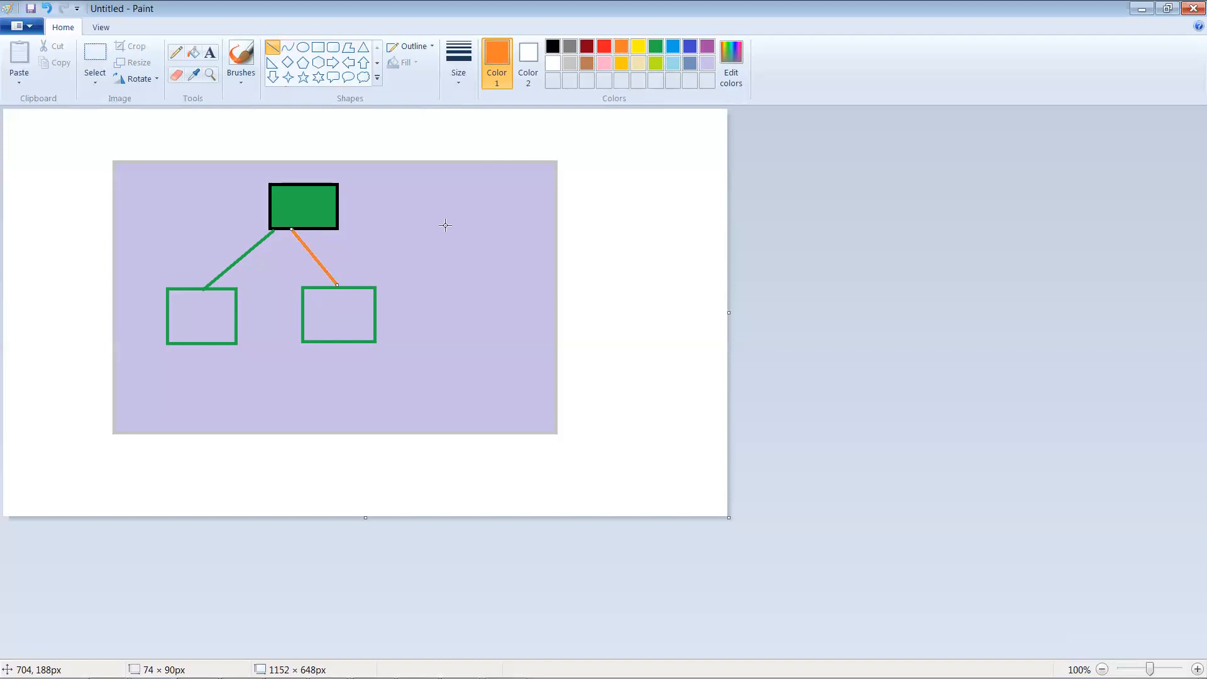
drag(439, 213, 458, 261)
key(ctrl+z)
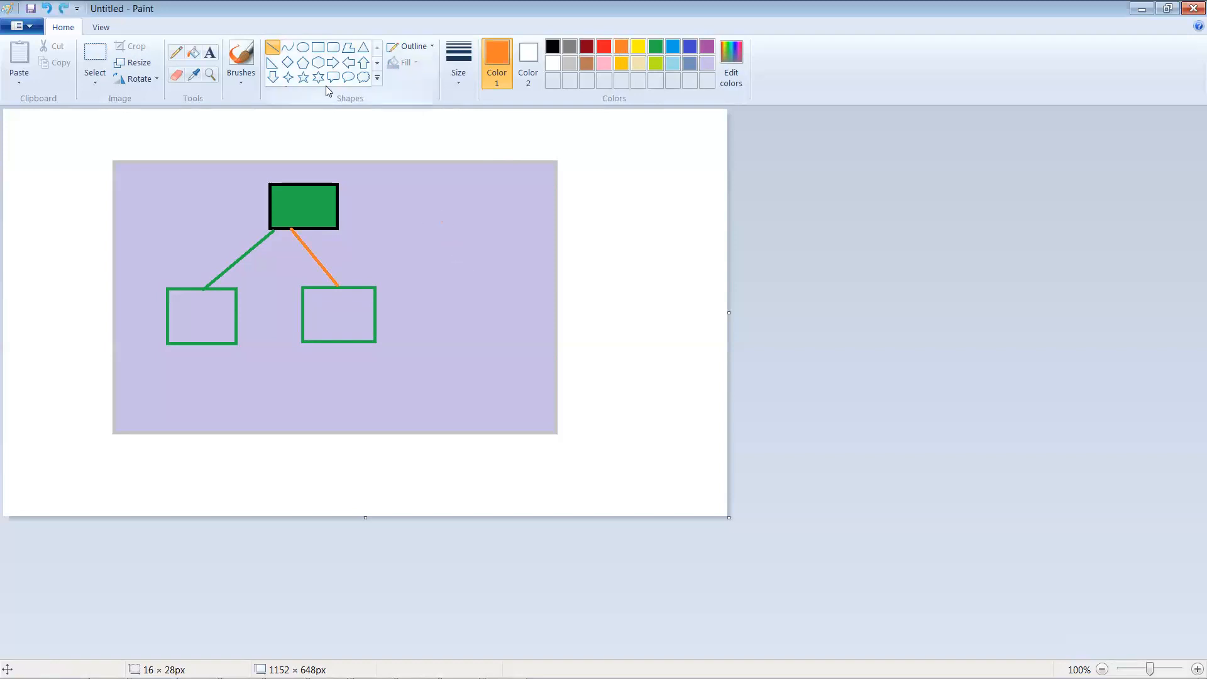
Step: Draw an orange circle right of the boxes, a rounded frame around both lower boxes, and a line joining them
click(303, 50)
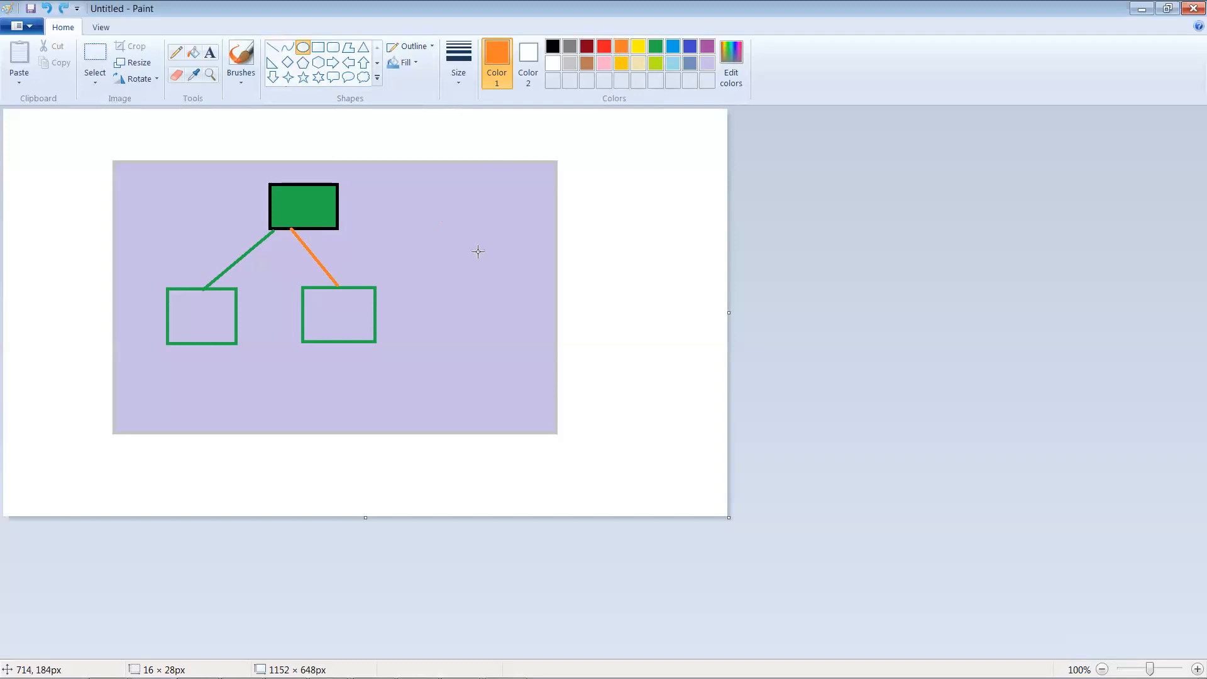
drag(453, 225, 516, 284)
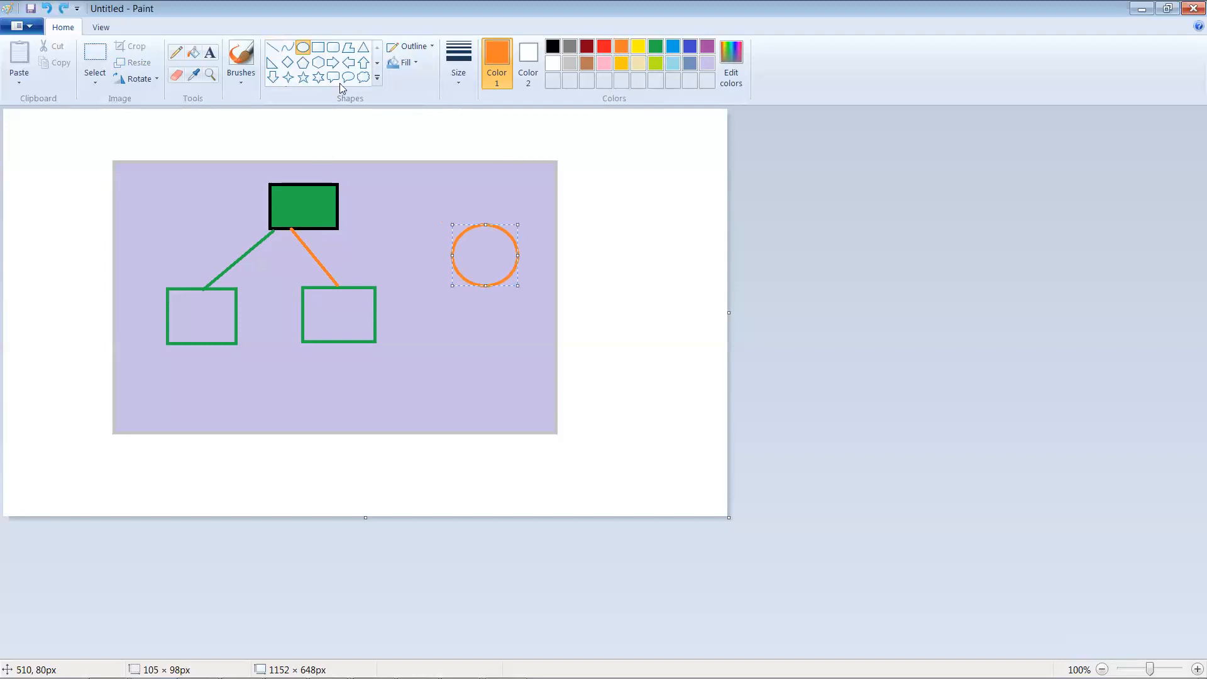
click(334, 49)
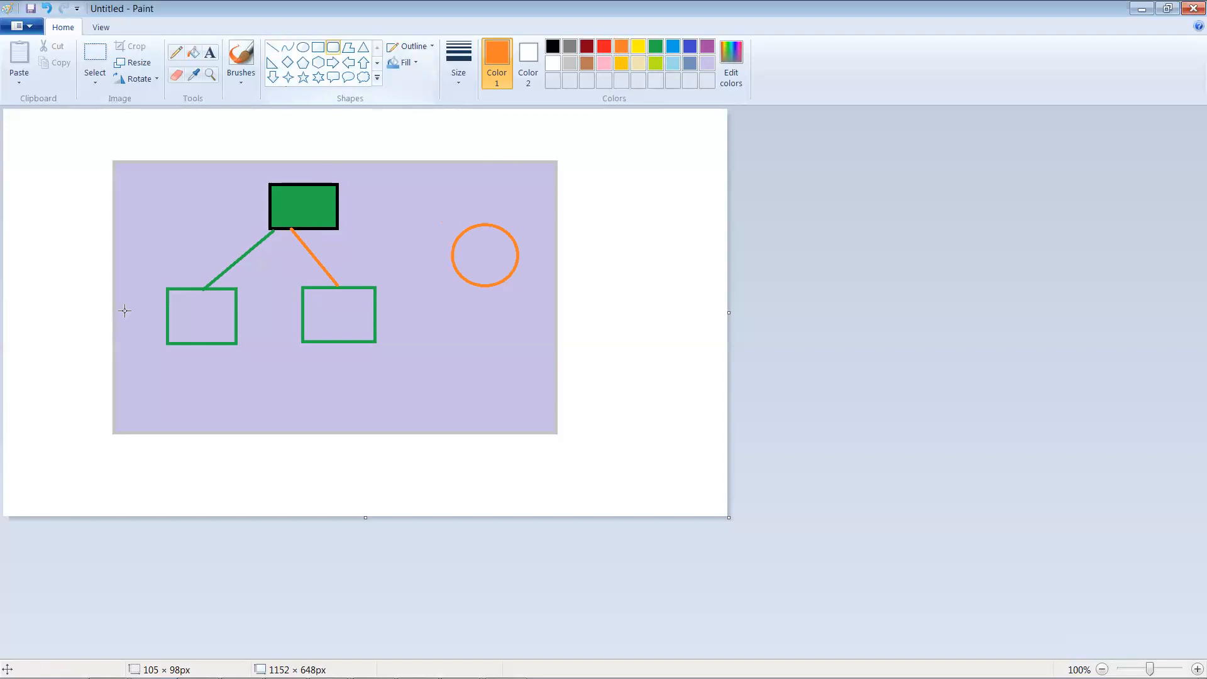
drag(373, 371, 407, 371)
click(276, 51)
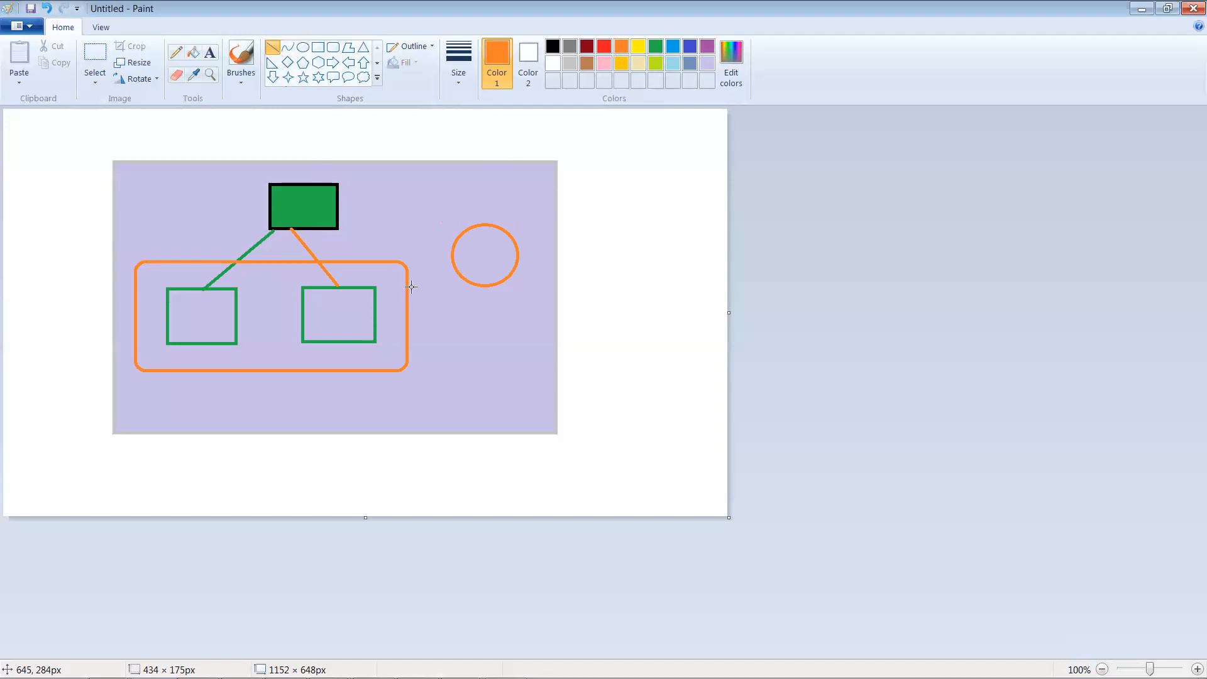
drag(408, 287, 453, 261)
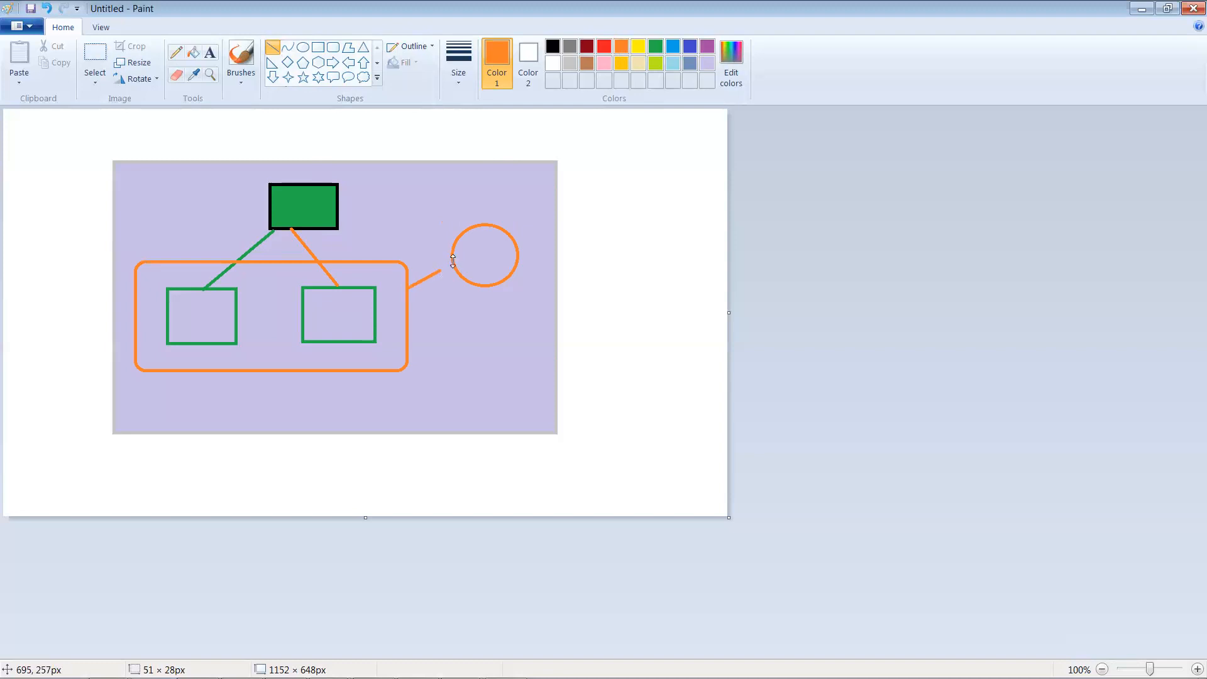
click(425, 207)
Step: Write 'NM' inside the orange circle
click(212, 53)
drag(469, 251, 469, 251)
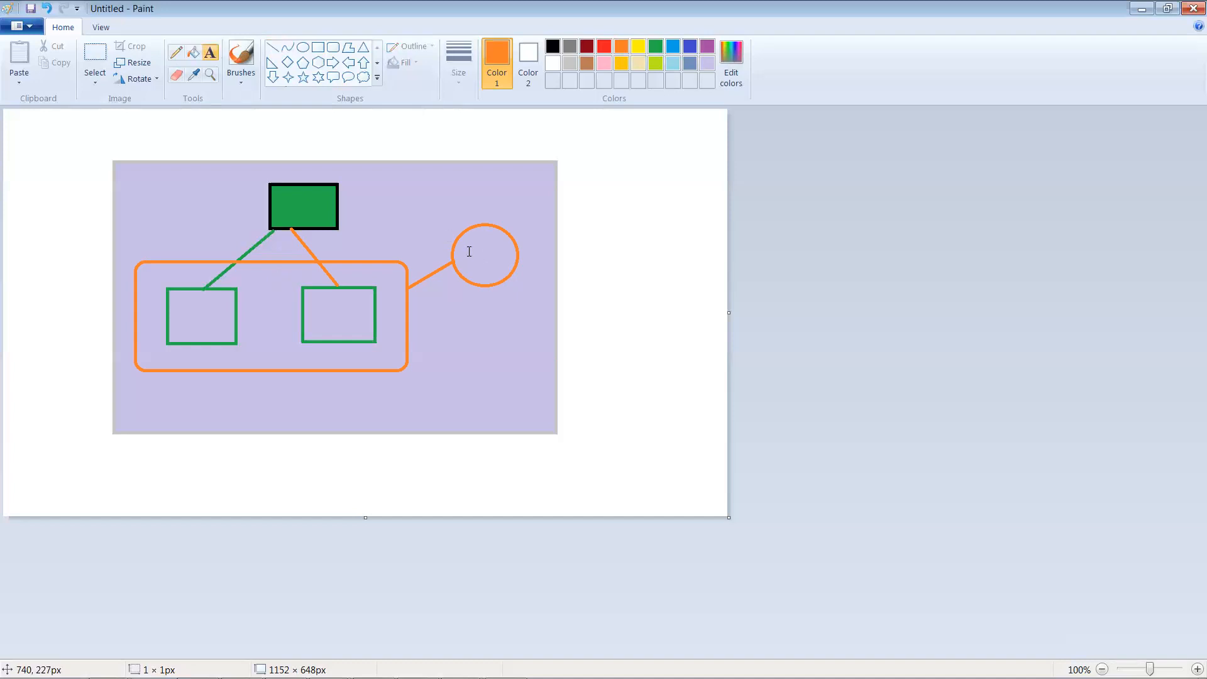
text(NM)
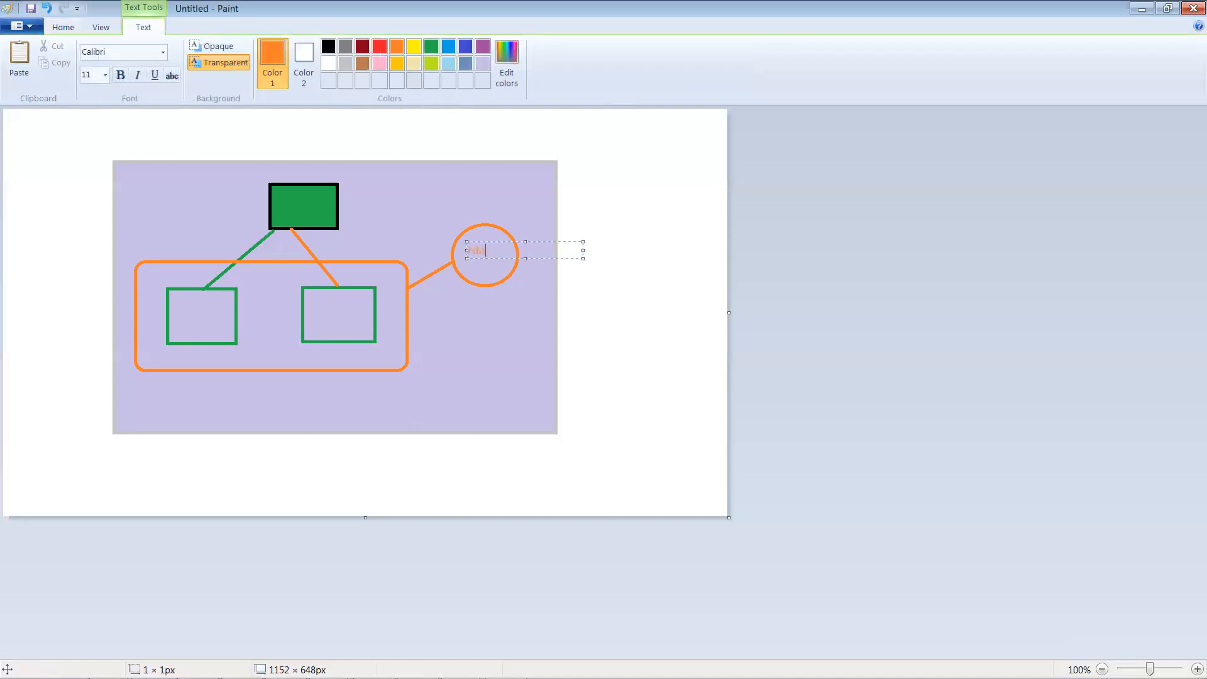
Step: Add a bold 'AdminServer' label in the green top box
click(283, 204)
double_click(281, 203)
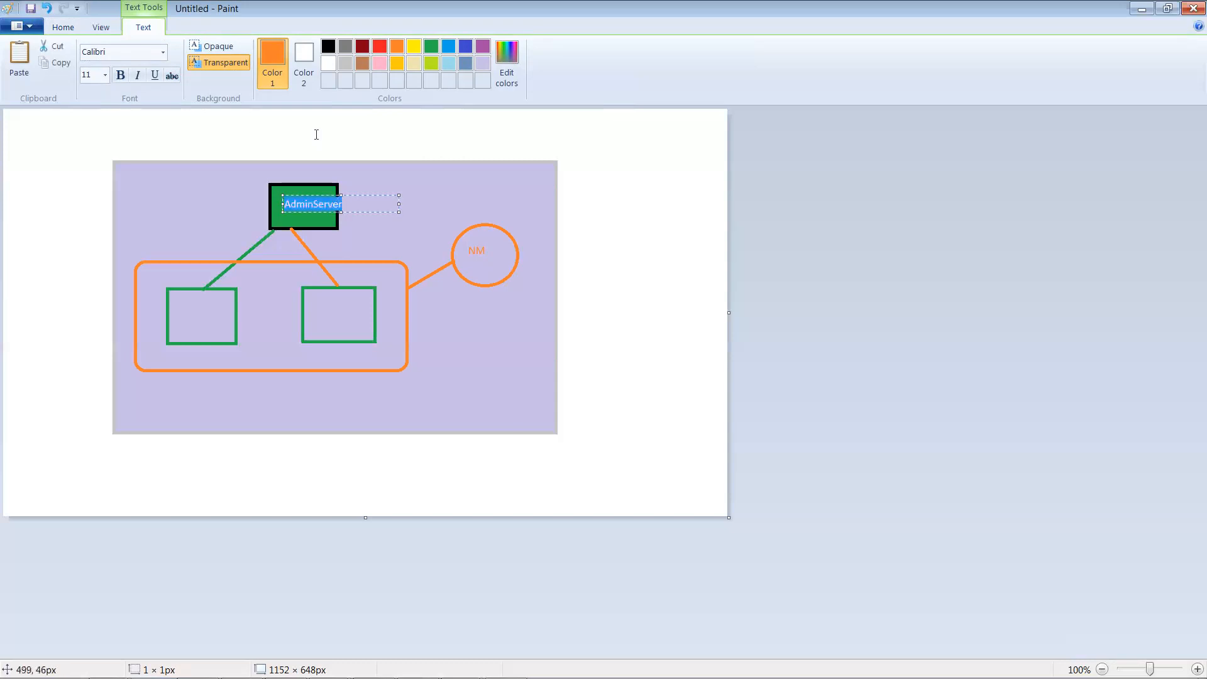
key(ctrl+b)
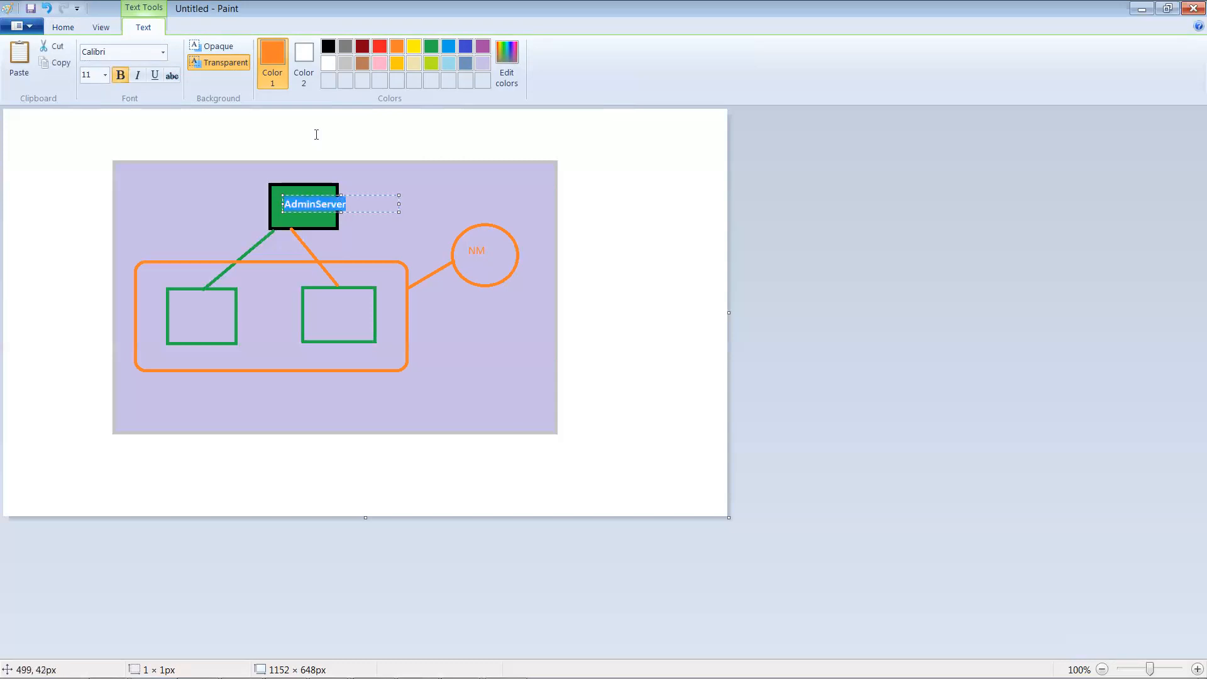
click(408, 229)
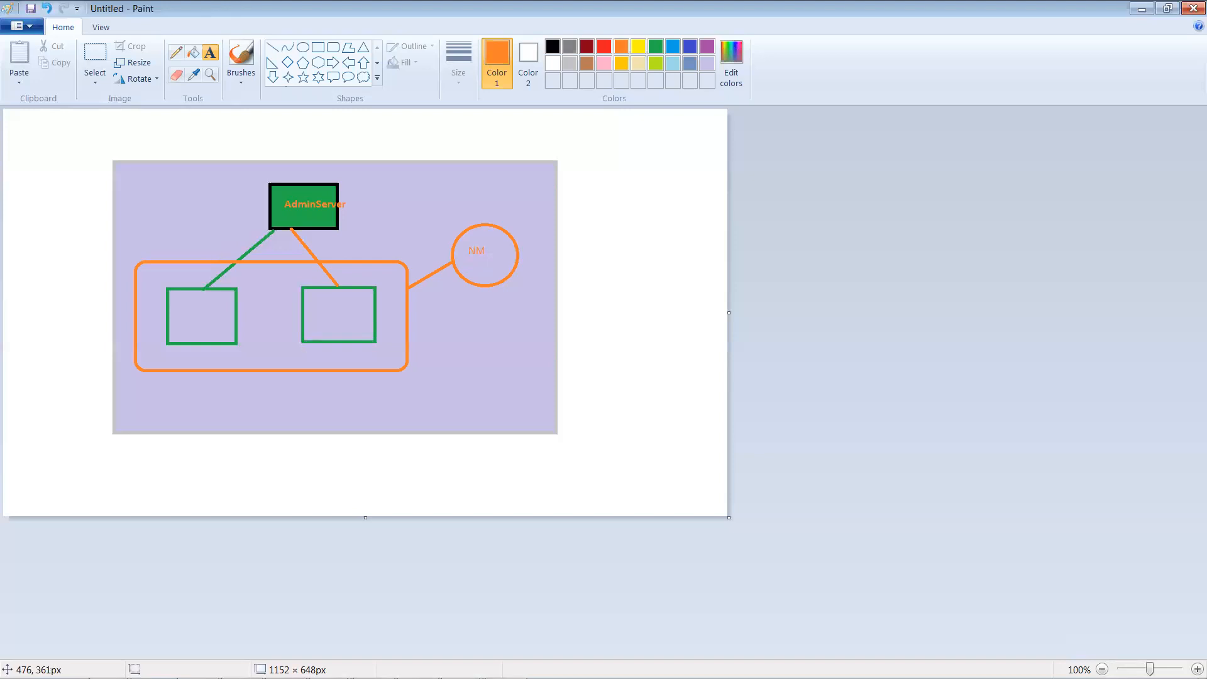
Step: In the Weblogic Installation notes, add a long row of '=' signs below the text
mouse_move(315, 677)
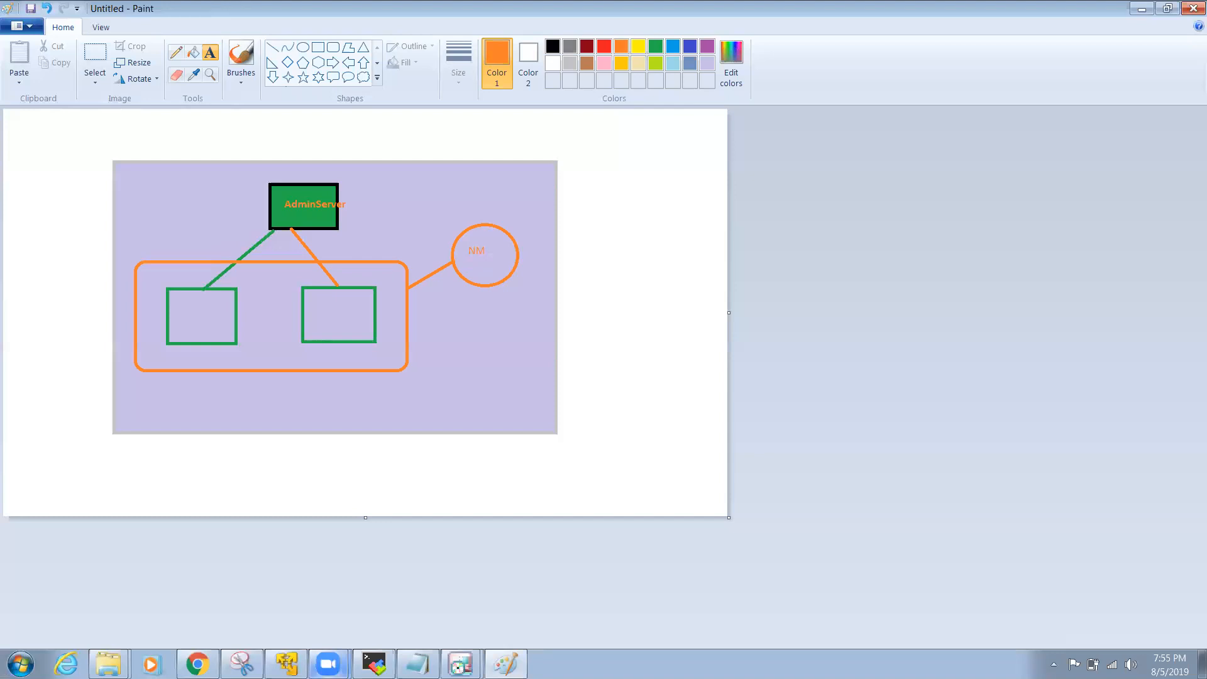
click(417, 664)
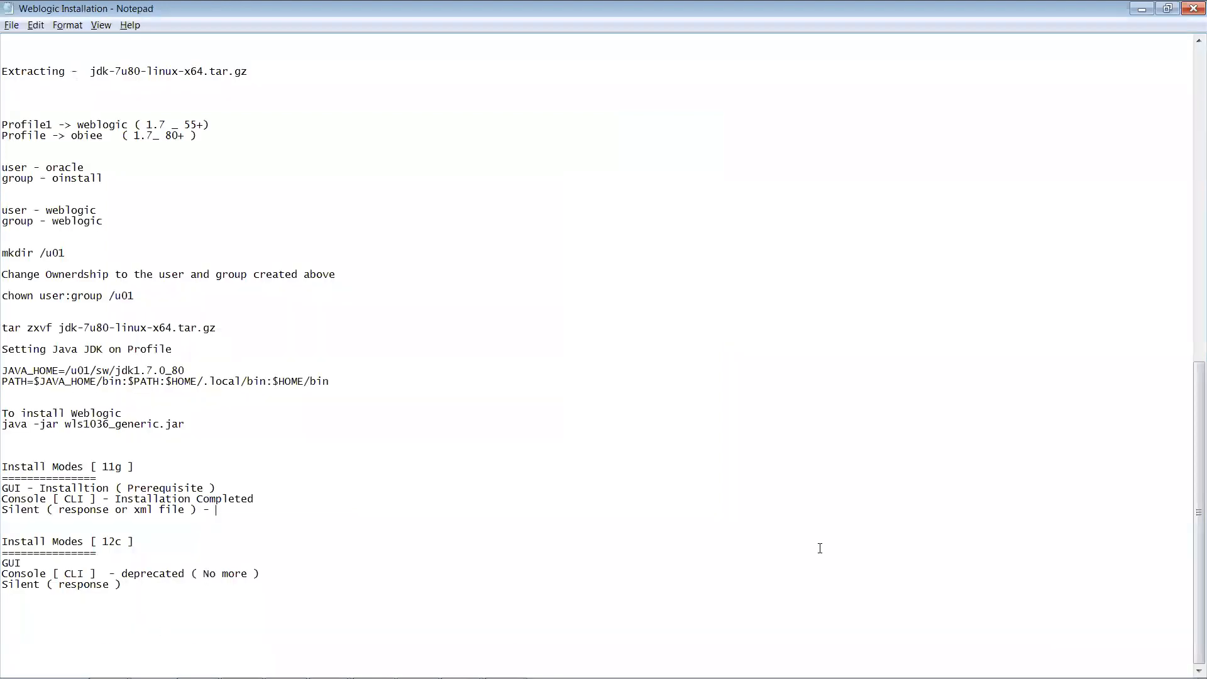
click(21, 619)
key(Return)
key(Return)
key(Return)
text(=============================)
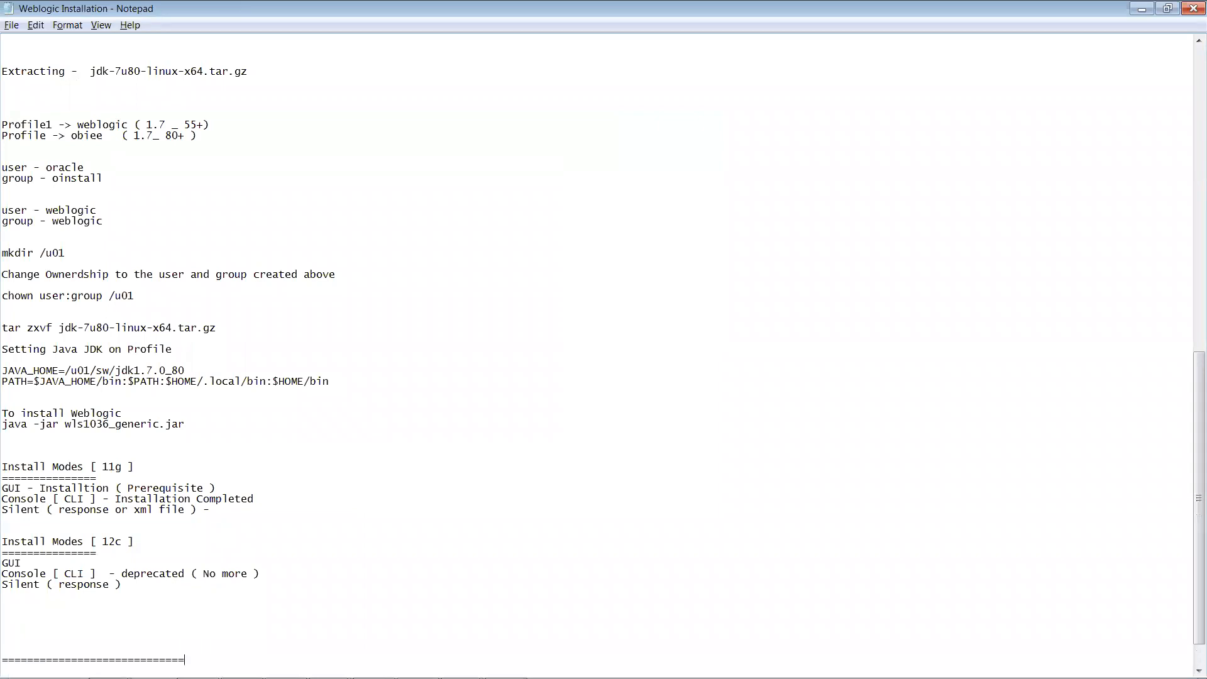
text(=========================================================)
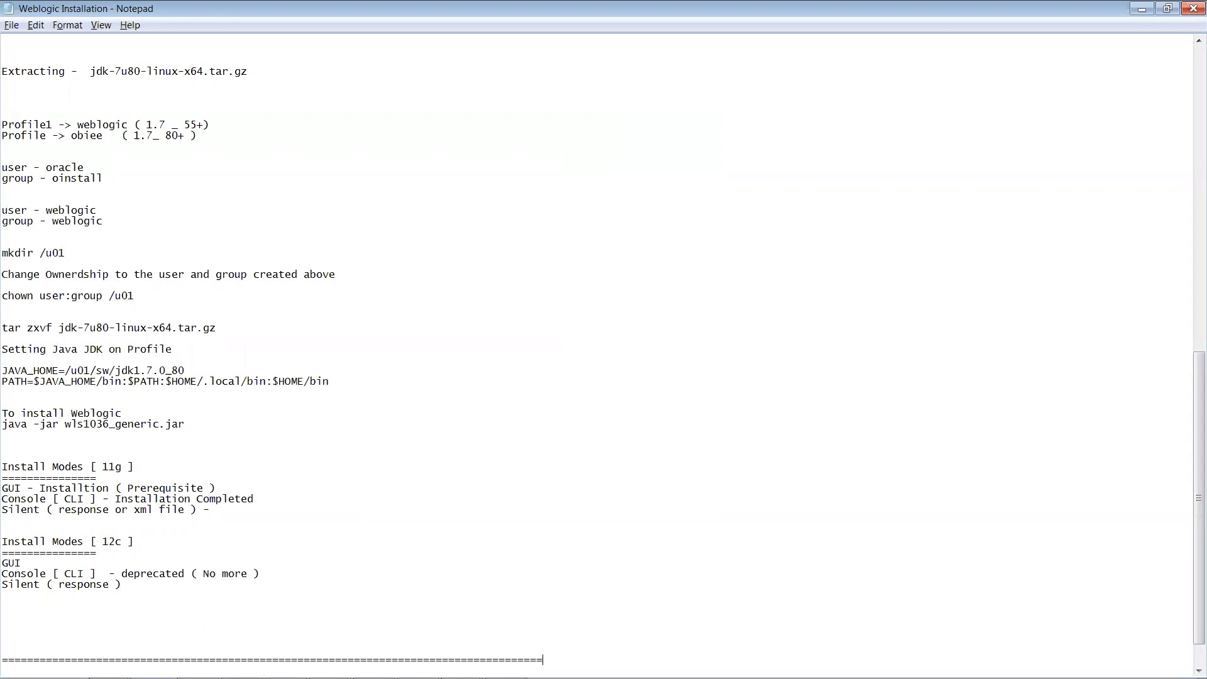
text(=====================)
key(Return)
Step: Start a numbered list under the separator with '1) Create a Domain'
key(Return)
key(Return)
key(Return)
key(Return)
key(Return)
key(Return)
key(Return)
key(Return)
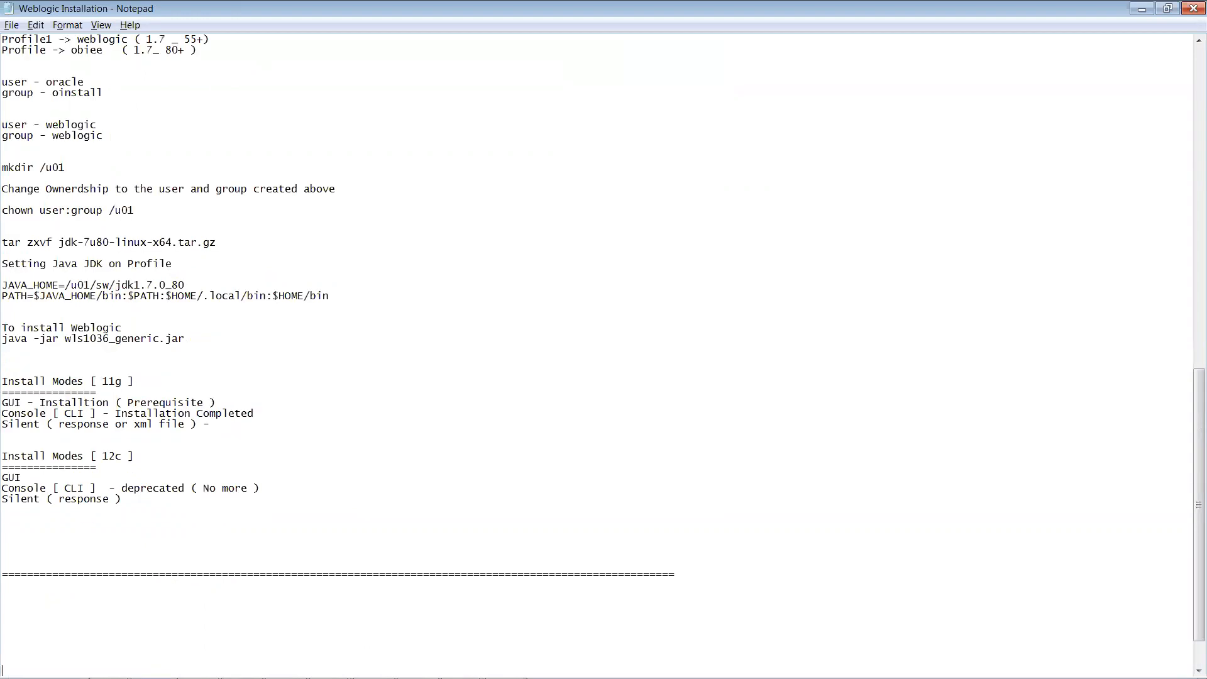
key(Return)
key(Return)
key(Up)
key(Up)
key(Up)
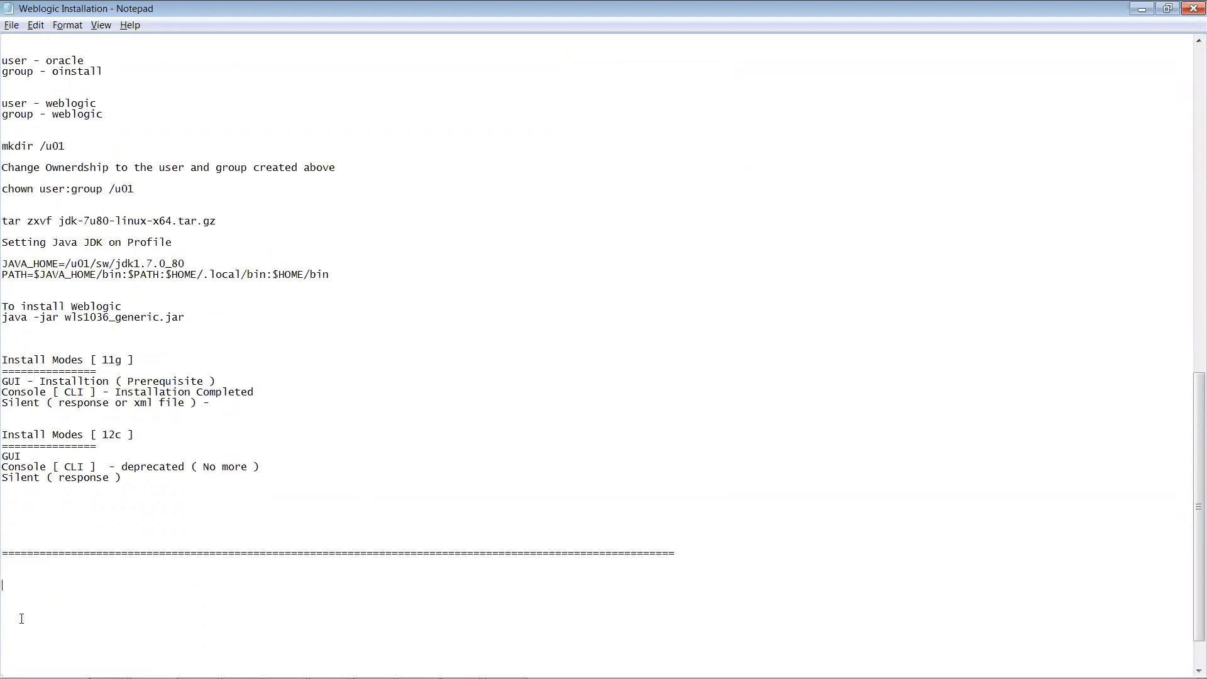
text(1) Create a Domain)
key(Return)
Step: Add list items '2) AdminServer' and '3) Manager Server', correcting the typos
text(2) Admin)
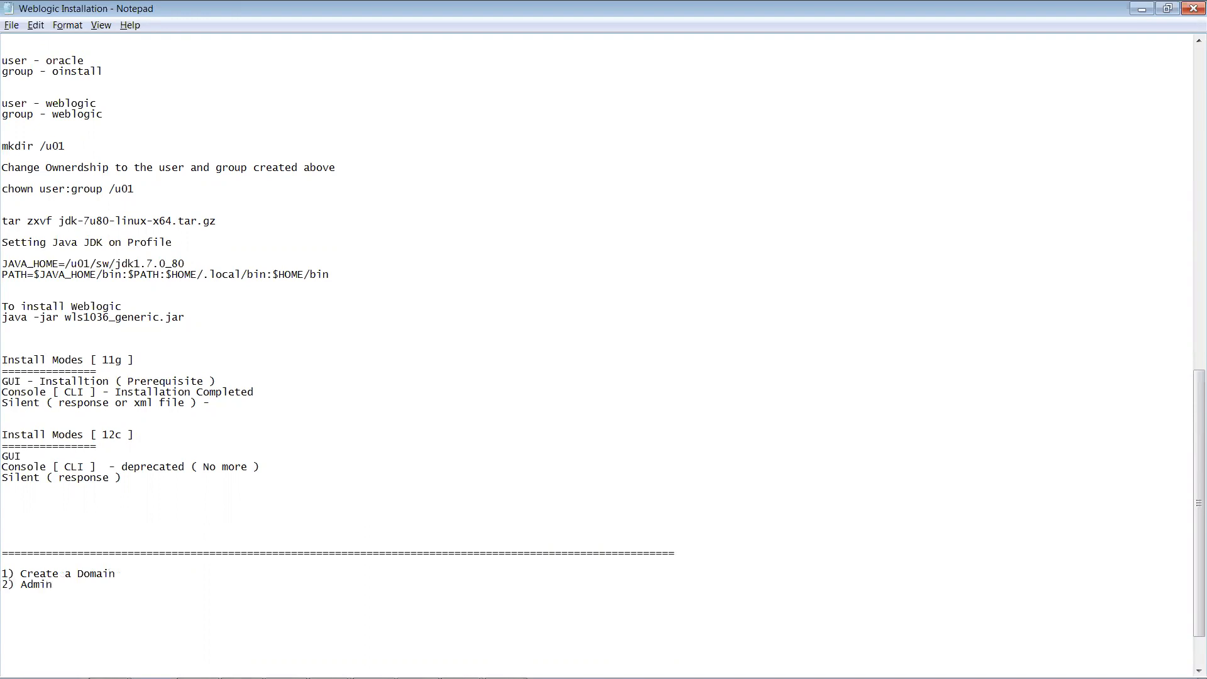
text( Server)
key(Left)
key(BackSpace)
key(Return)
text(3) A)
key(BackSpace)
text(managed)
key(BackSpace)
key(BackSpace)
key(BackSpace)
key(BackSpace)
key(BackSpace)
key(BackSpace)
key(BackSpace)
text(Manager Server)
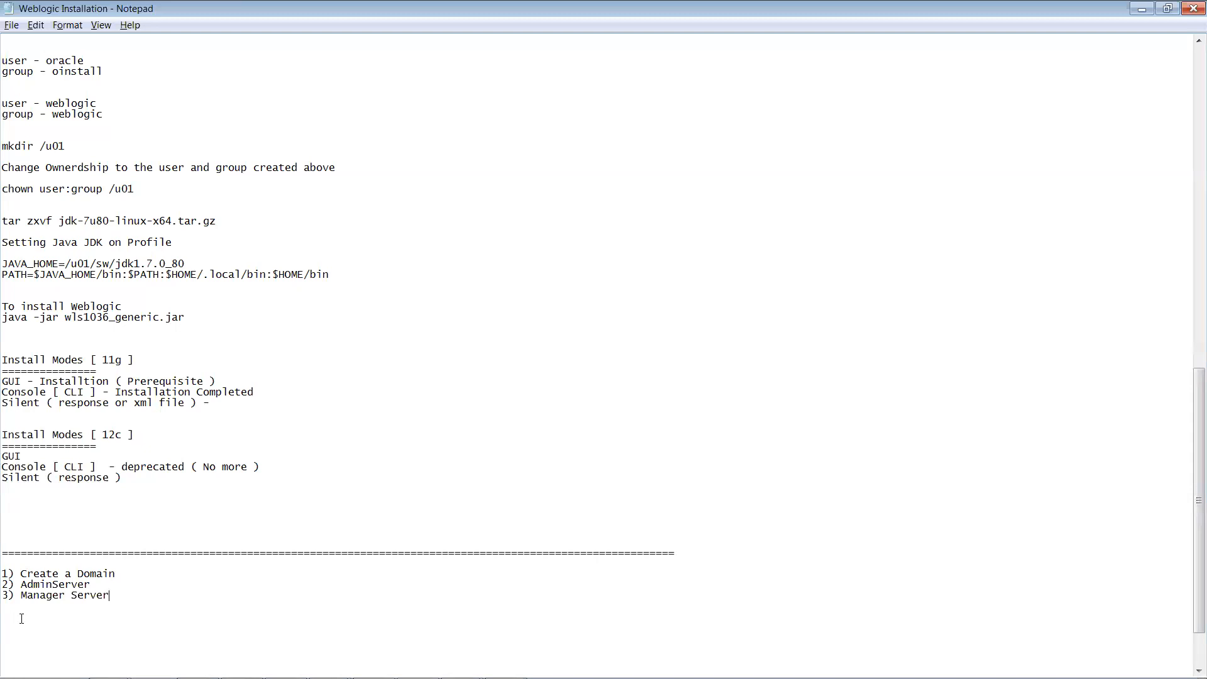
Step: Add '- Managed your resources across Domain' and '- Application Deployment' descriptions, then item '4) NodeManager'
text(- Managed your resources acr)
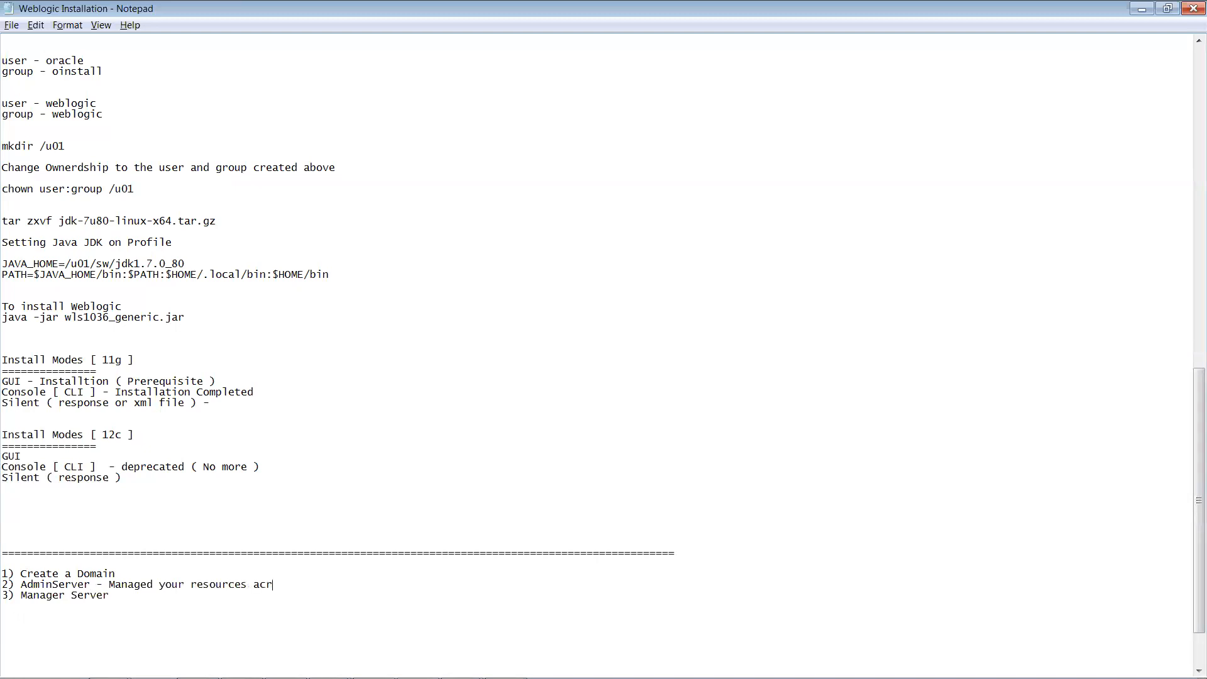
text(oos )
text(Domain)
text(- A)
text(ppl)
text(ica)
text(tion Dep)
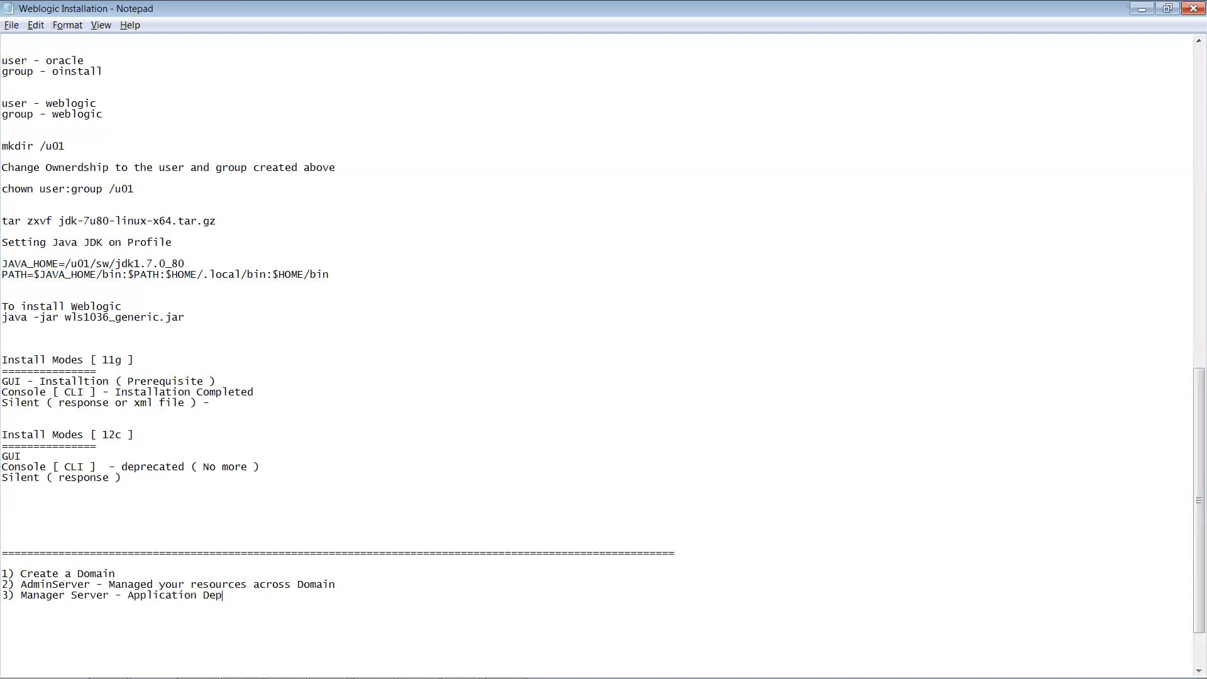
text(loyment)
key(Return)
text(4) Nde)
key(BackSpace)
key(BackSpace)
text(odeManager -)
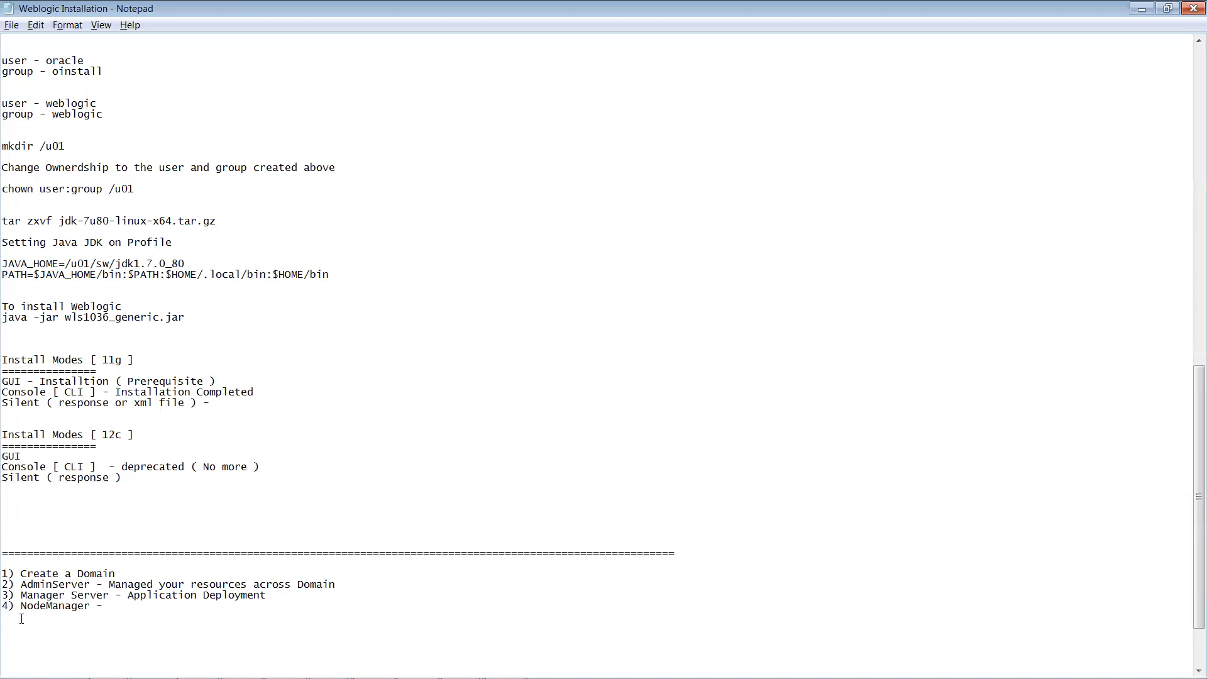
Step: Describe NodeManager as 'for Server start/Stop from Console'
text(for Server start/Stop from Co)
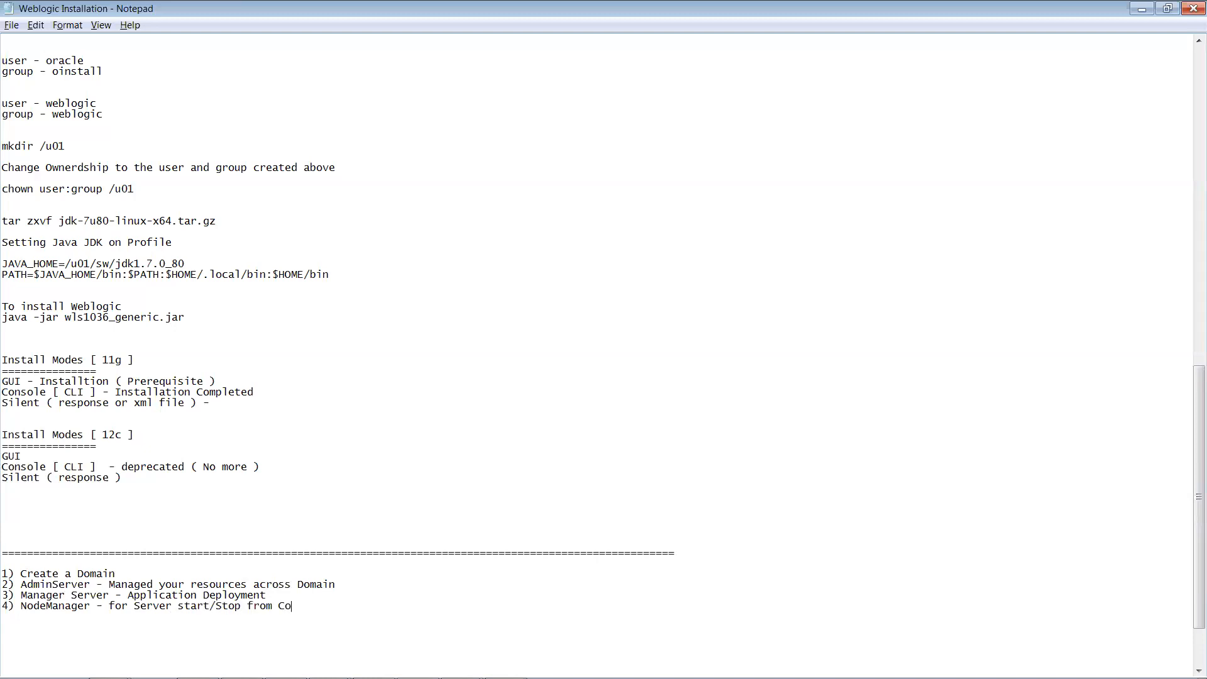
text(nsole)
key(Return)
Step: Add items '5) Start/Stop Admin Server', '6) Start/Stop Managed Server' and '7) Start/Stop NodeManager'
text(5) Start Admin)
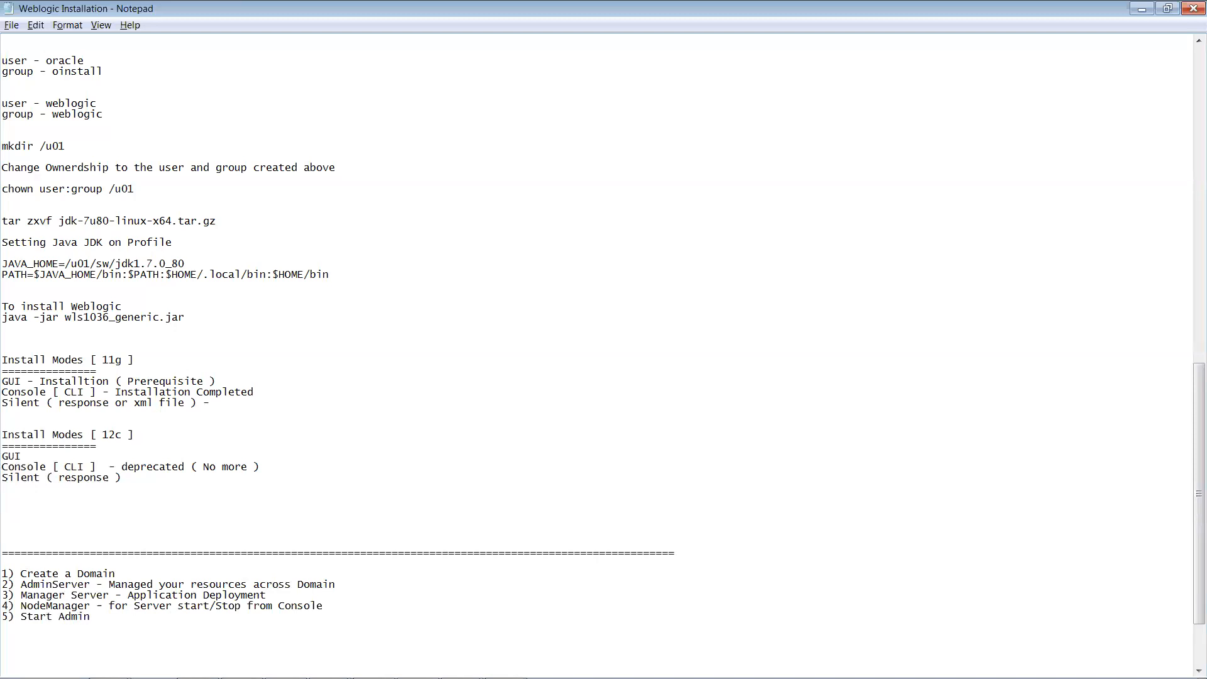
text( Server)
key(Return)
text(/Stop)
key(Return)
text(6) )
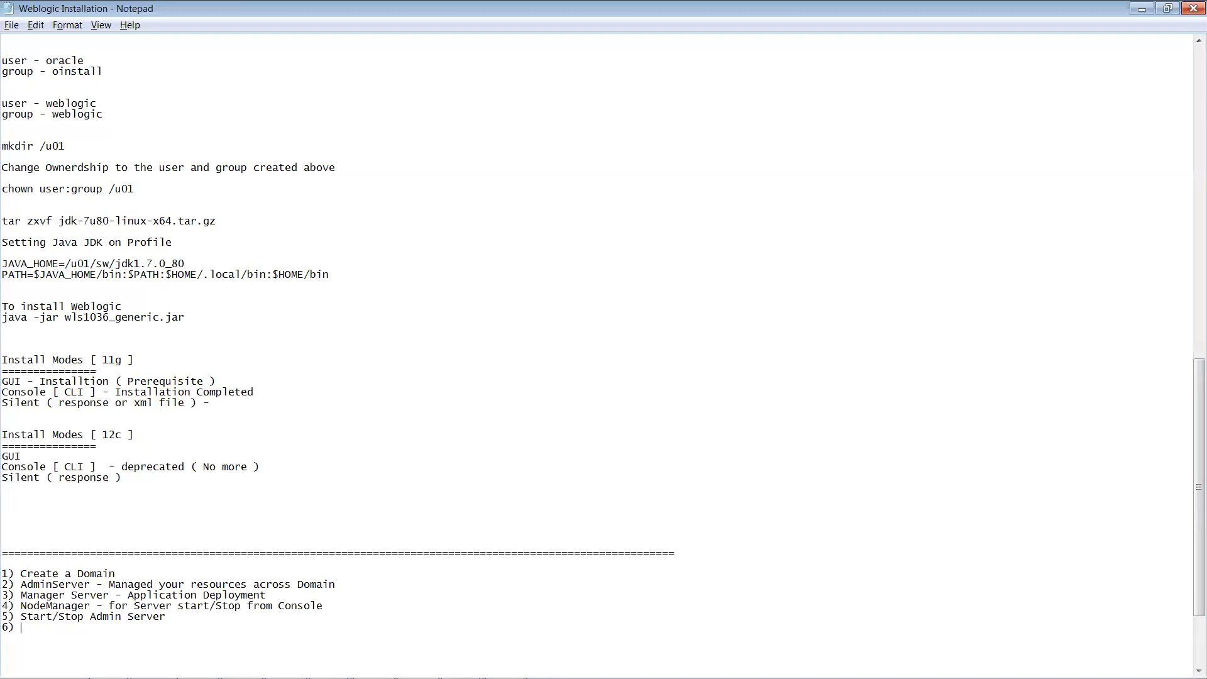
text(Start/Stop Managed Server)
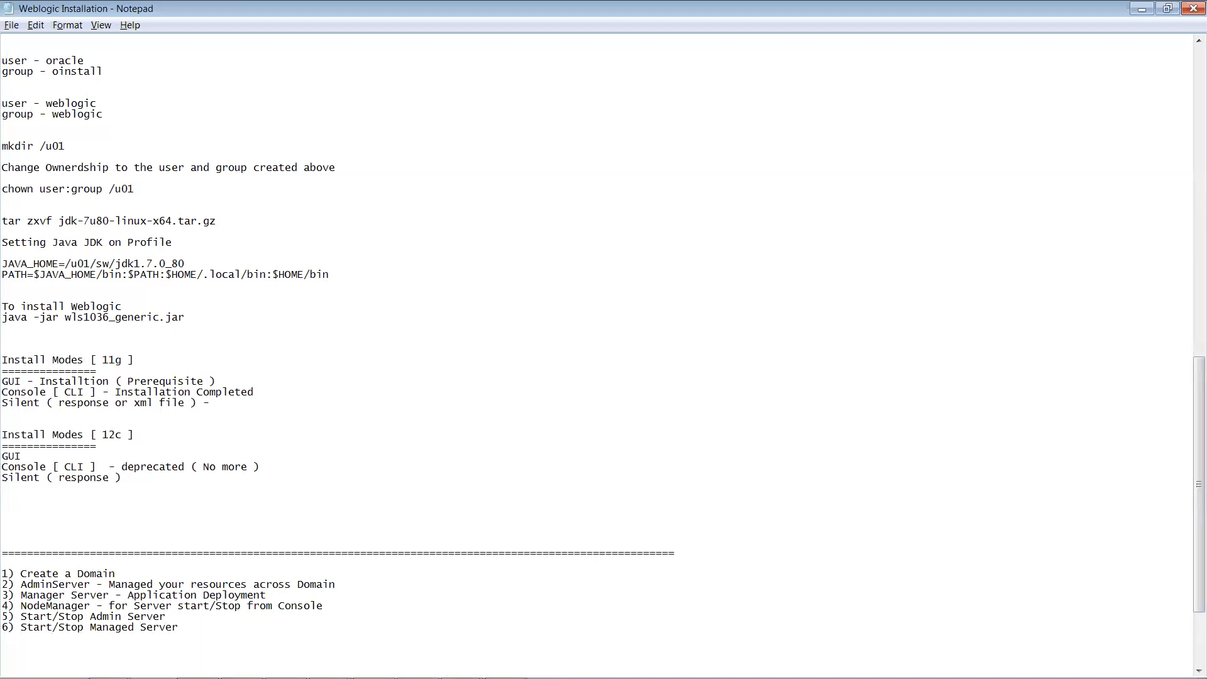
key(Return)
text(7) Start/Stop NodeManager)
key(Return)
key(Return)
key(Return)
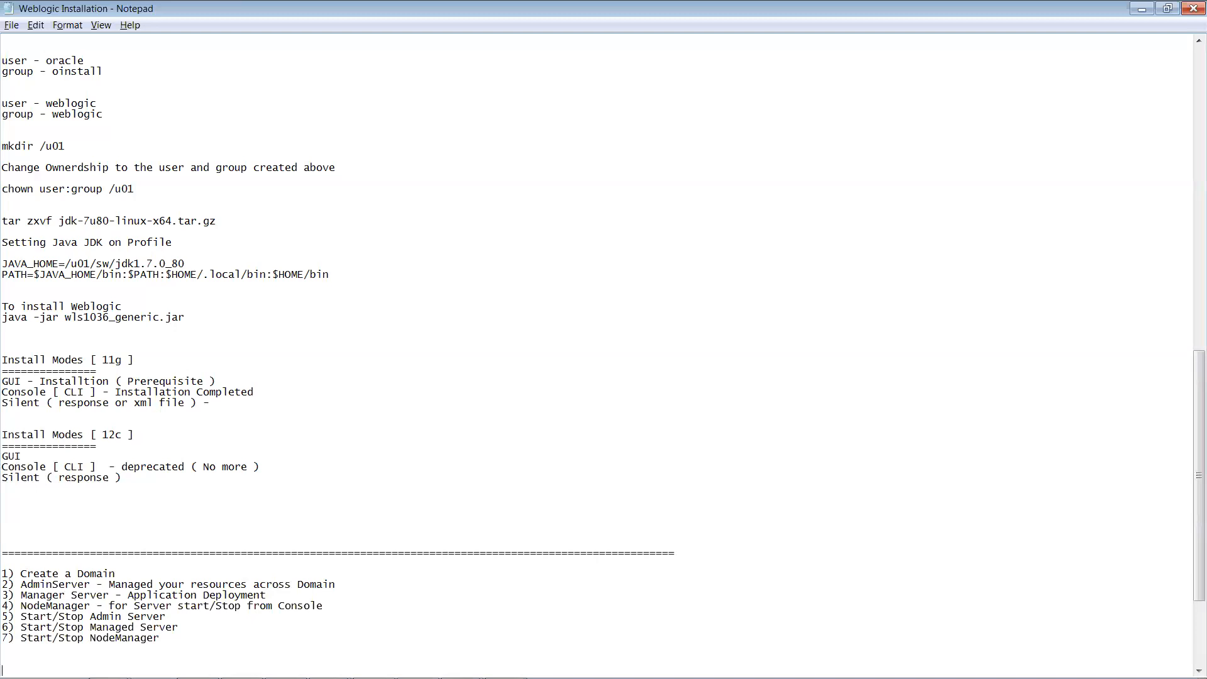
Step: Type '11g ( No Stop Script ) - Kill Process [ NodeManager ]' and '12c ( Stop Script ) - Kill Process'
text(11g ()
key(Return)
key(Return)
key(Return)
text(12)
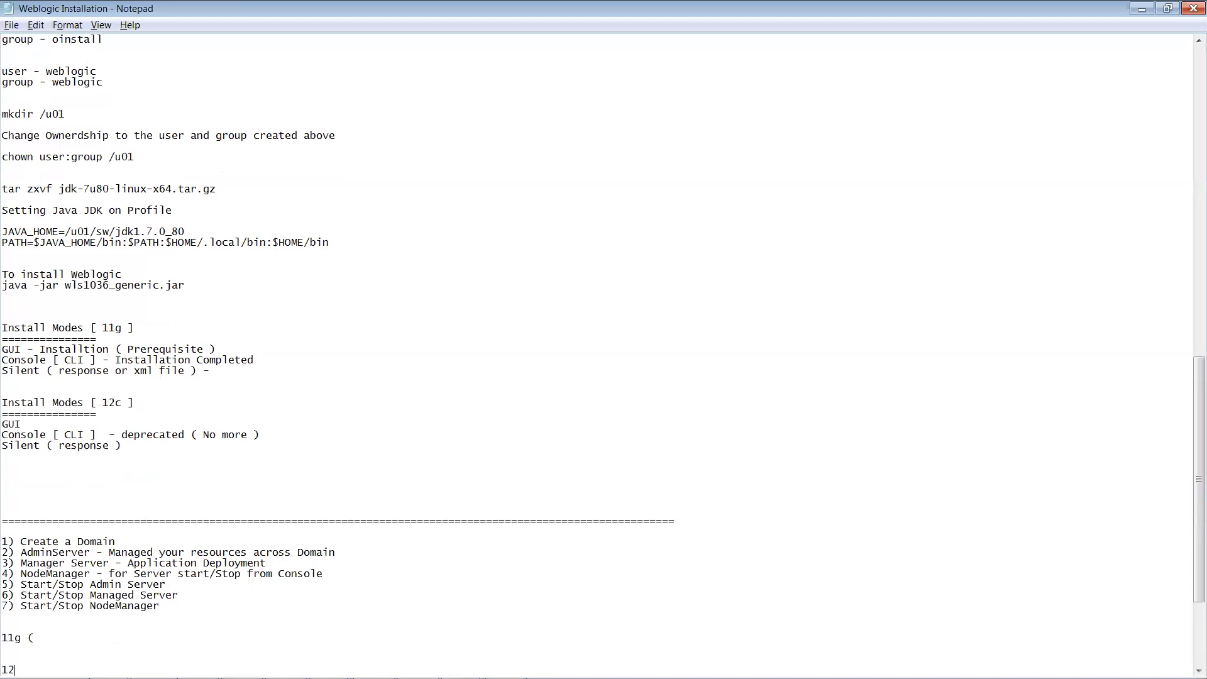
text(c)
text(No S)
text(top Sc)
text(ript )
text() )
text(- Ki)
text(ll Pro)
text(cess)
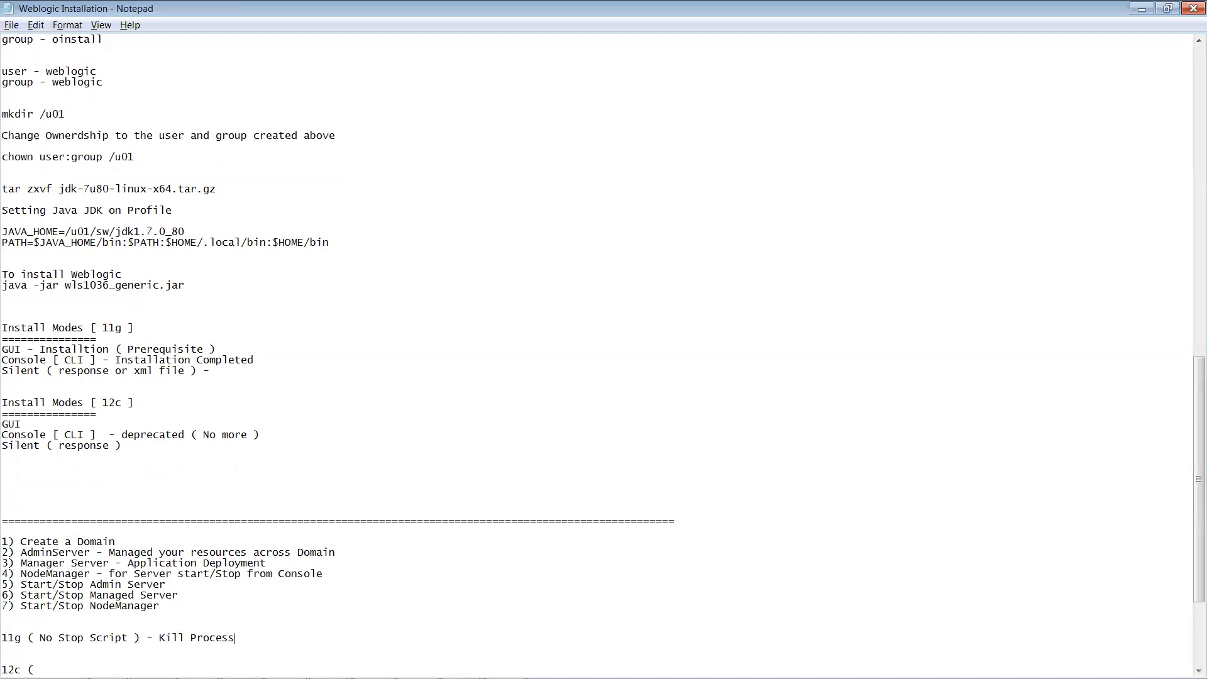
key(Down)
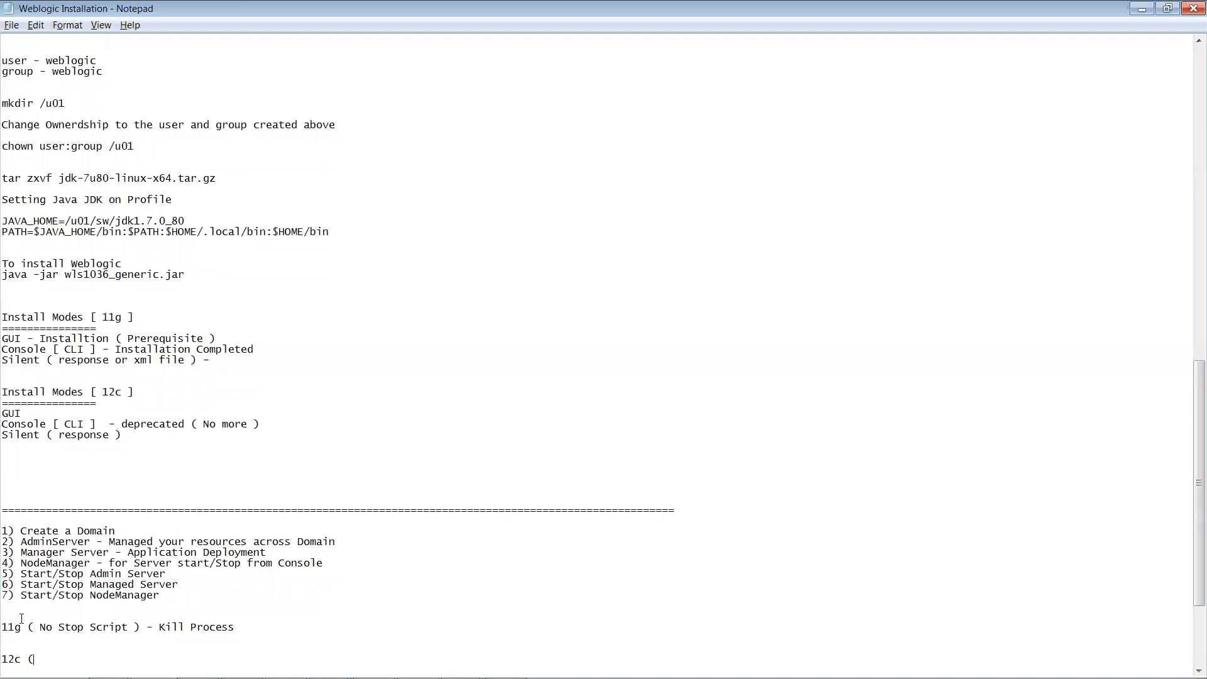
text(Stop Script ) - Kill Process)
text([ Node)
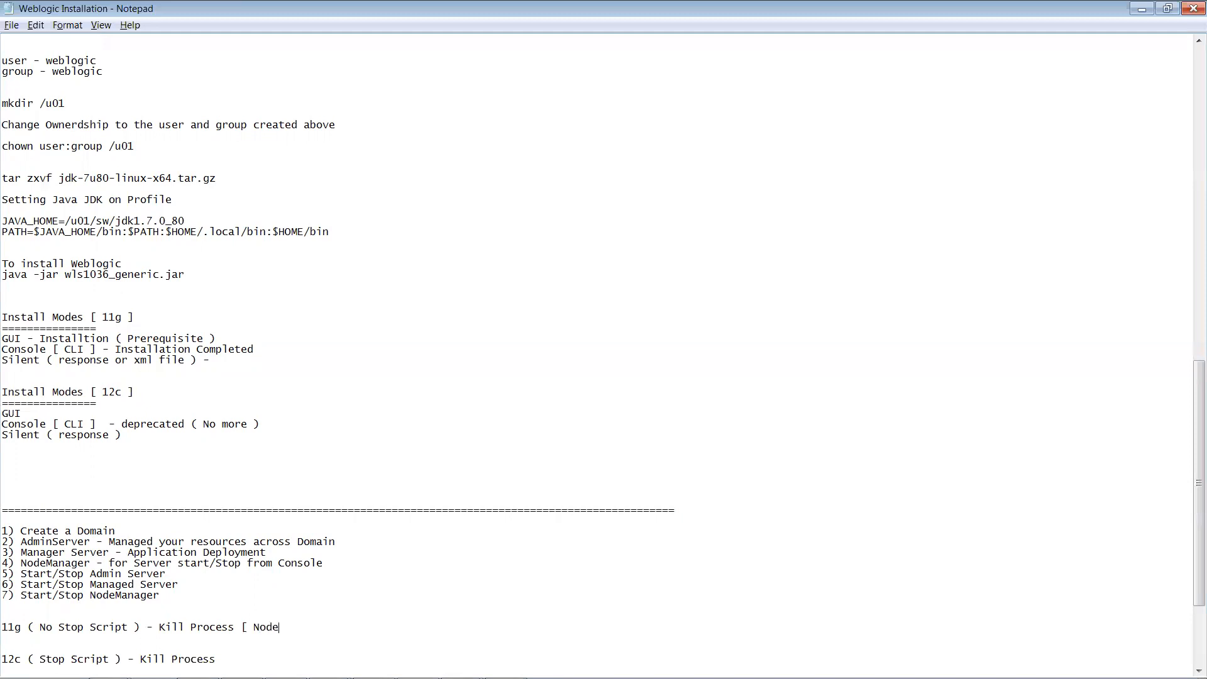
text(Manager ])
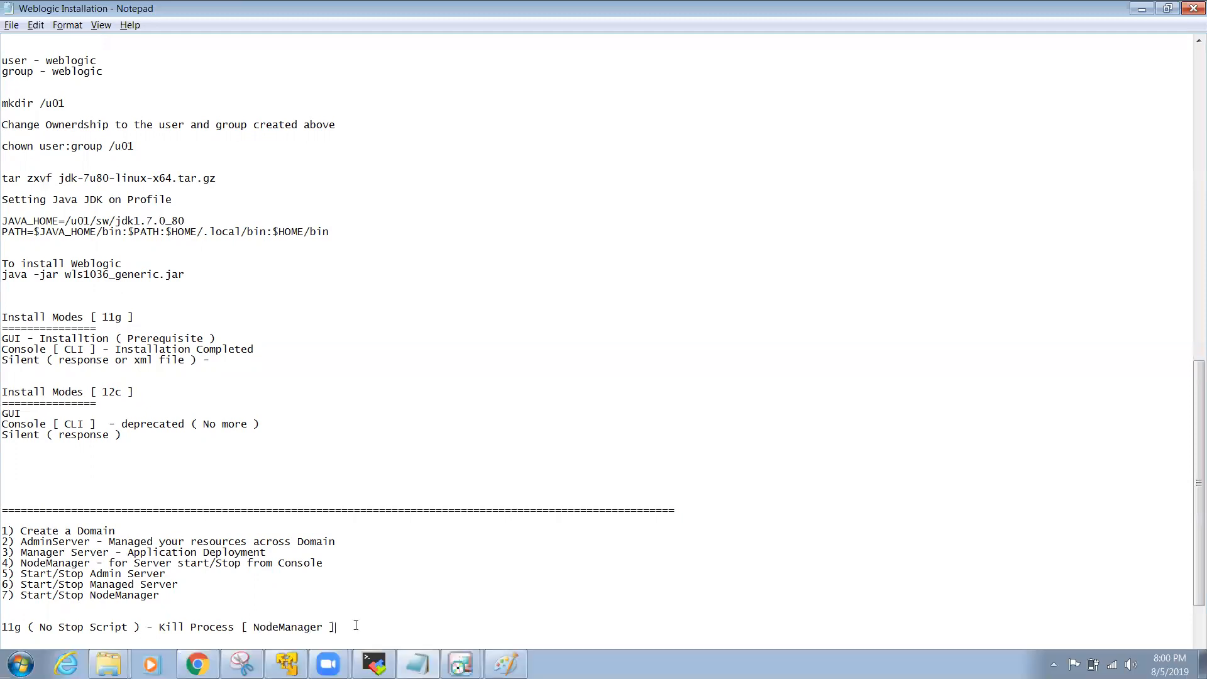
Step: Copy the '[ NodeManager ]' tag onto the end of the 12c line
drag(242, 626, 337, 627)
key(ctrl+c)
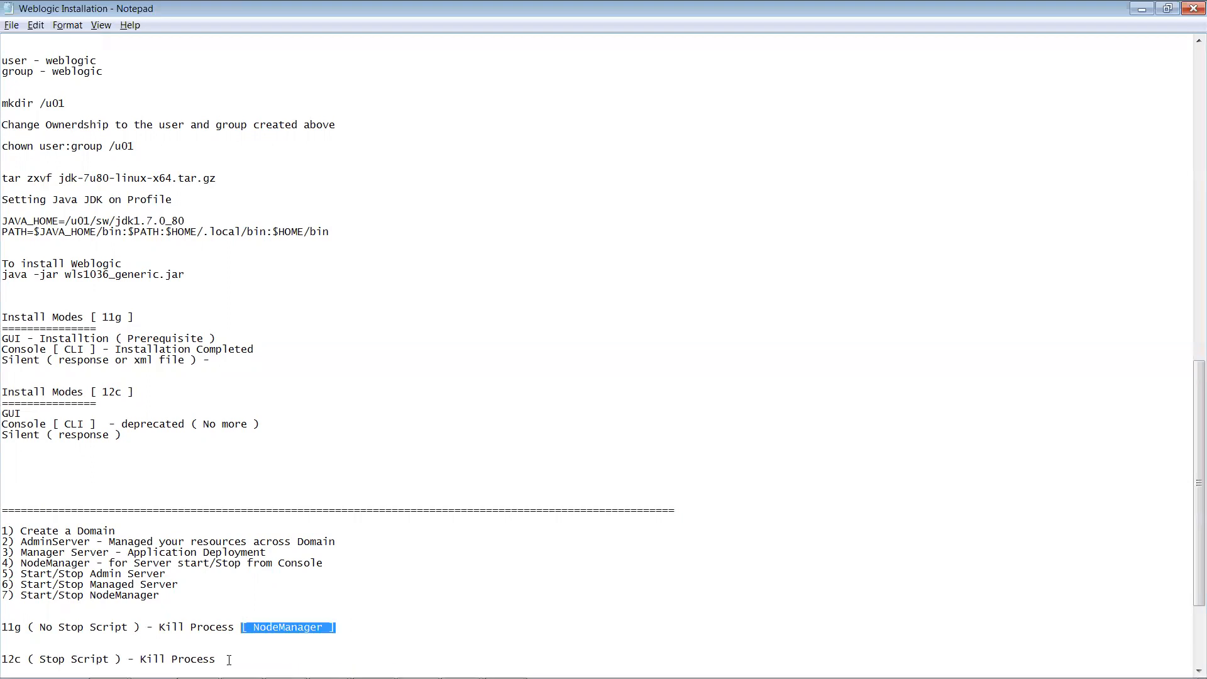
click(225, 659)
key(ctrl+v)
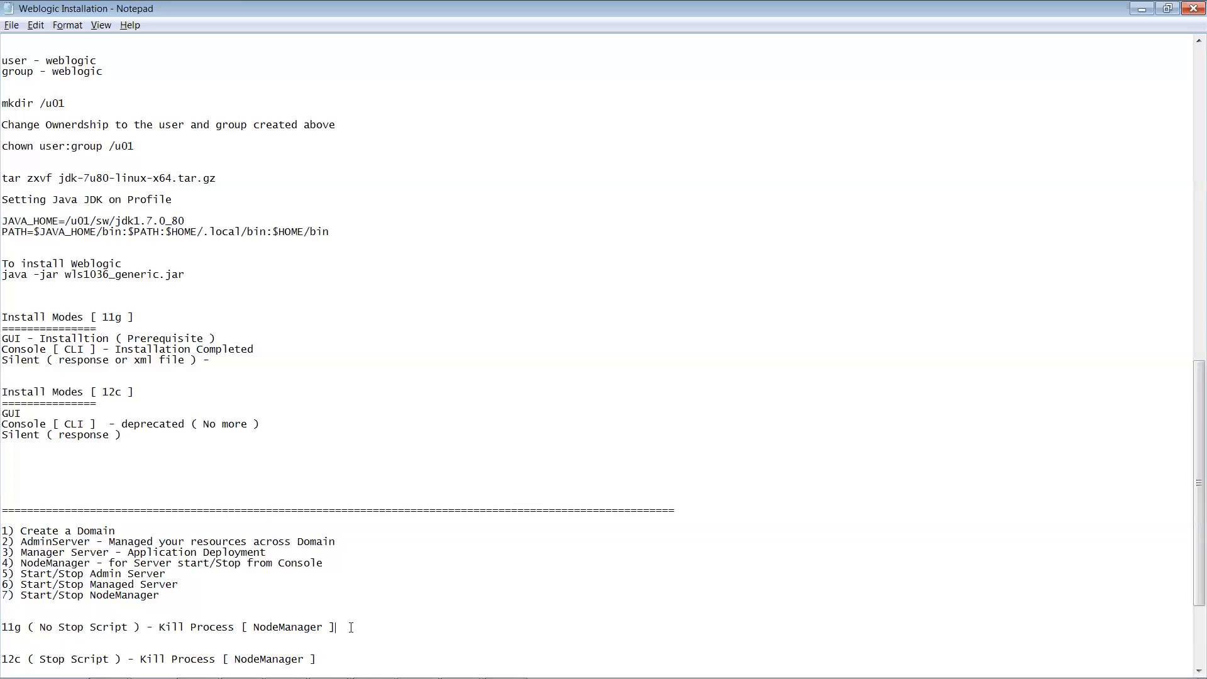
Step: Add 'Location - Directory Structure' under both the 11g and 12c notes
key(Return)
text(Lo)
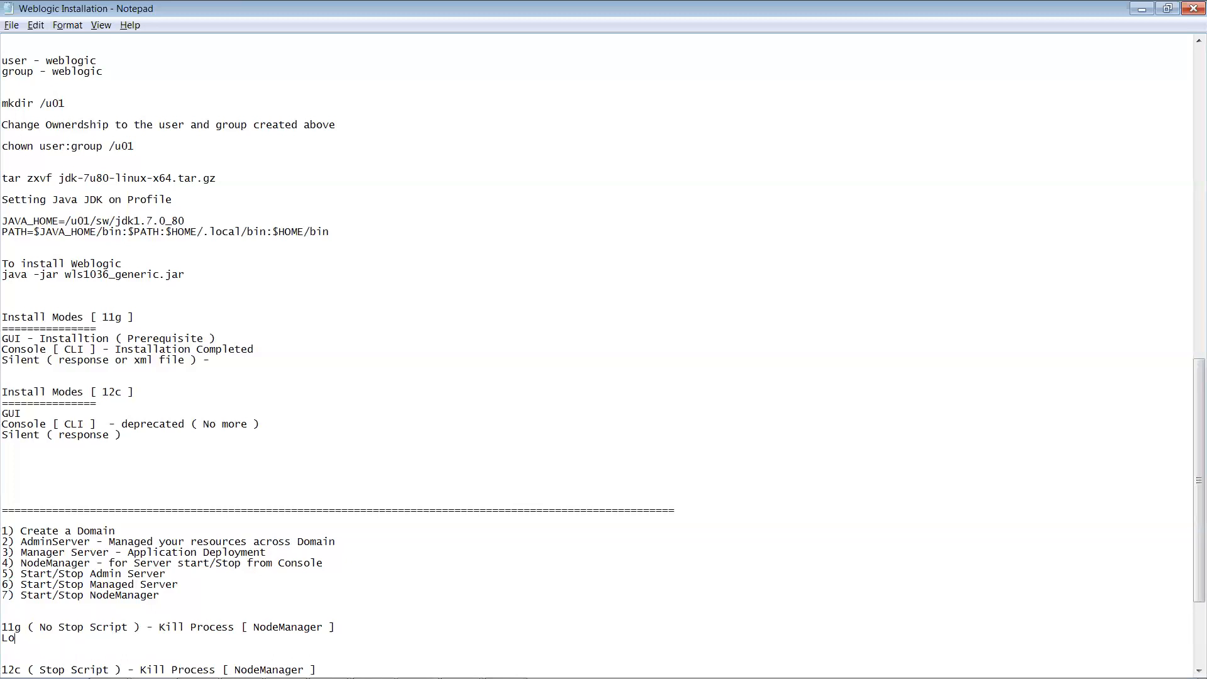
text(cation - Direectory Structure)
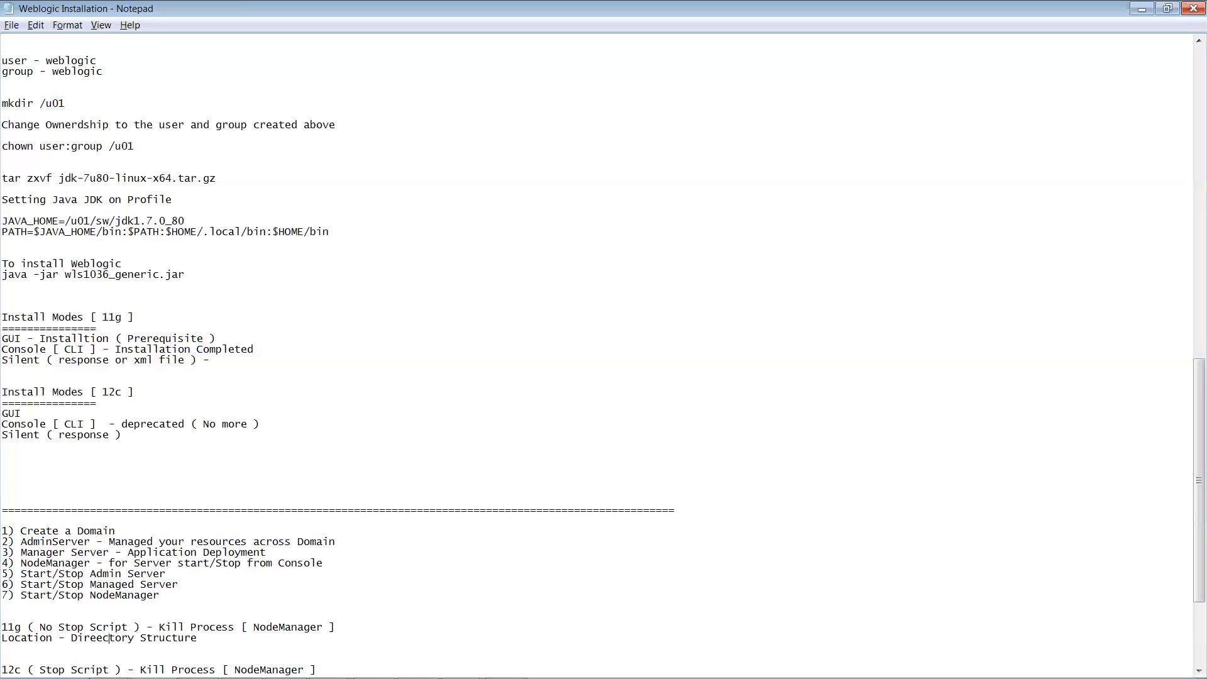
key(BackSpace)
shift+click(3, 640)
key(ctrl+c)
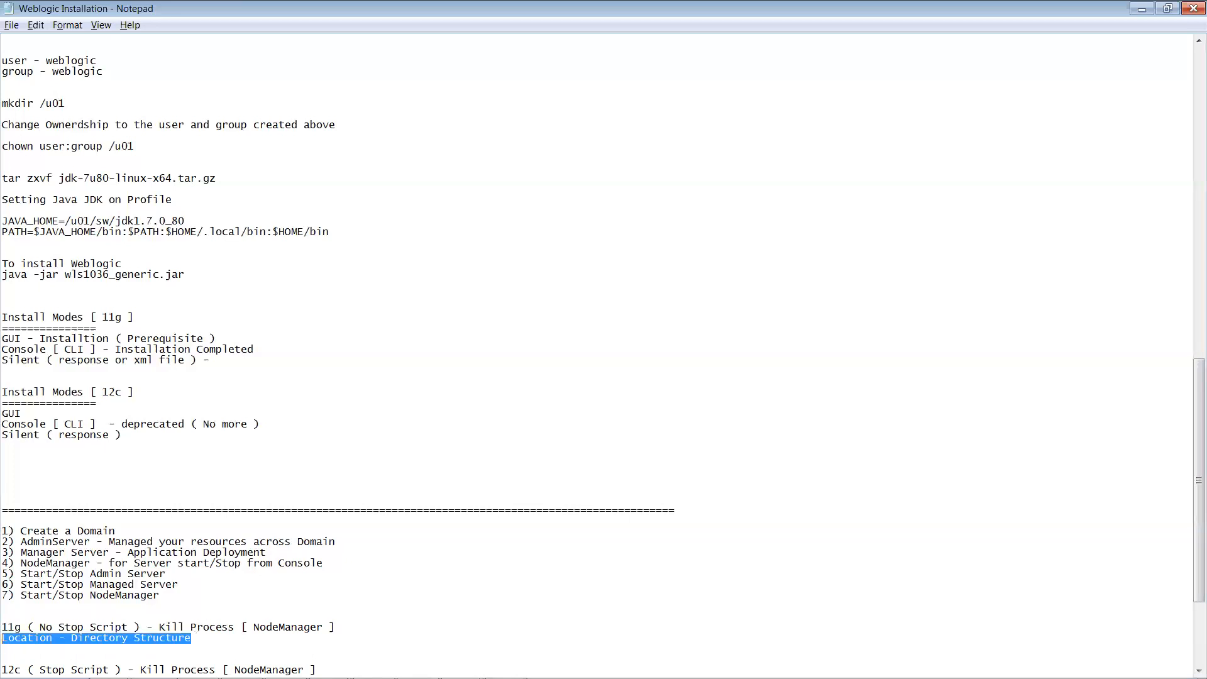
click(400, 607)
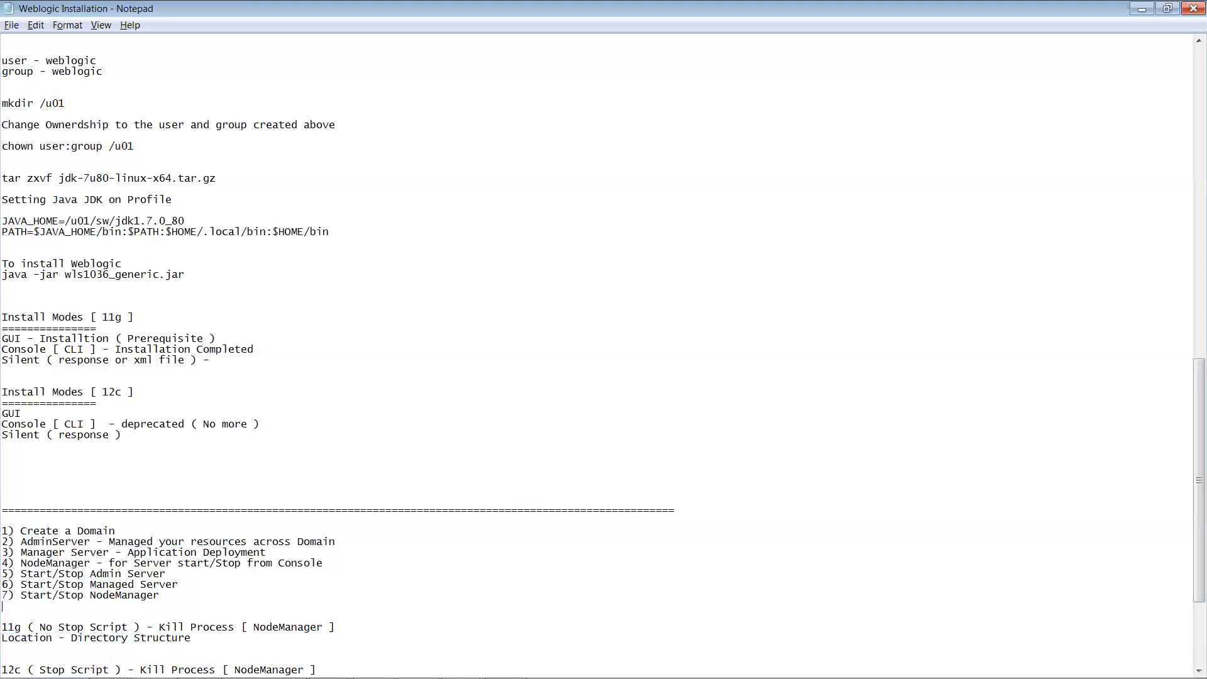
key(Return)
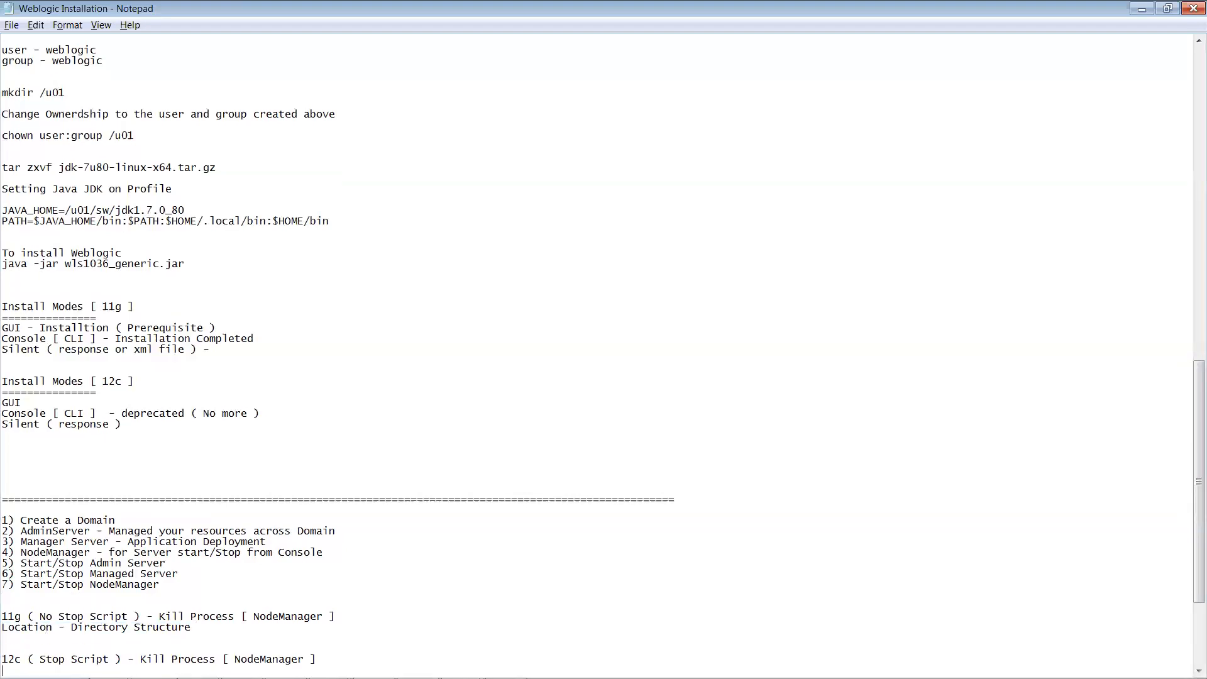
key(ctrl+v)
Step: Add 'Outside Domain ( Config Files )' under the 11g Location line
key(Return)
text(Outs)
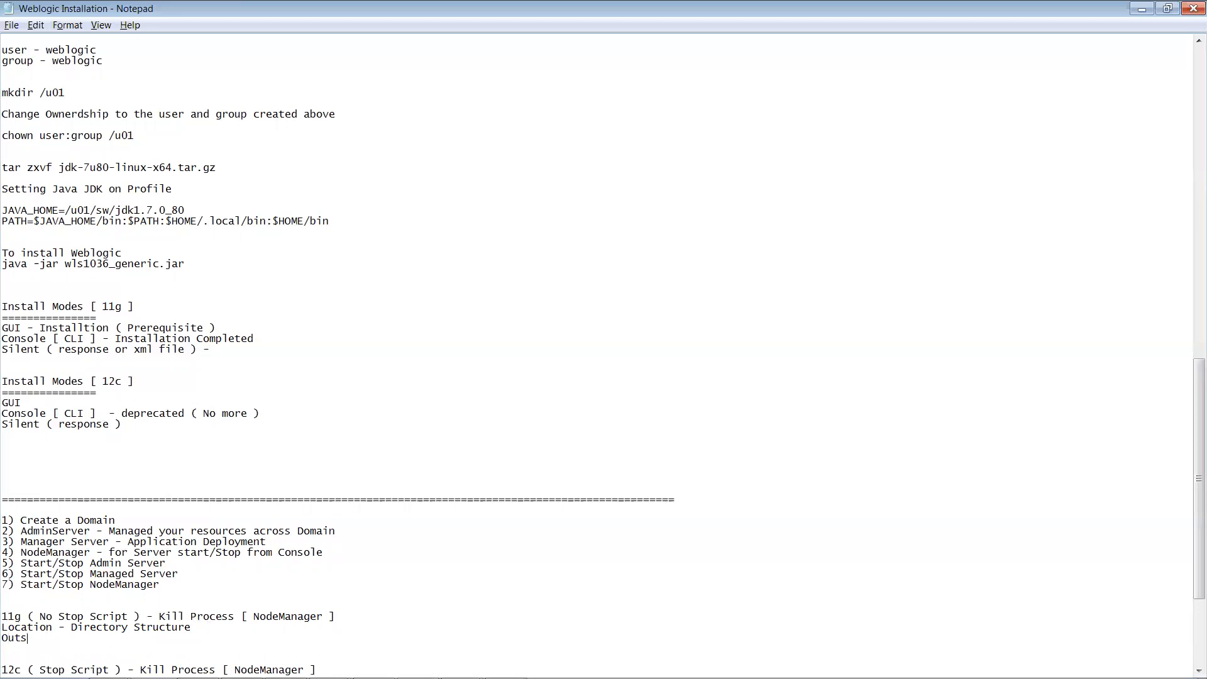
text(ide Domain ( Config Files ))
key(Down)
key(Down)
key(Down)
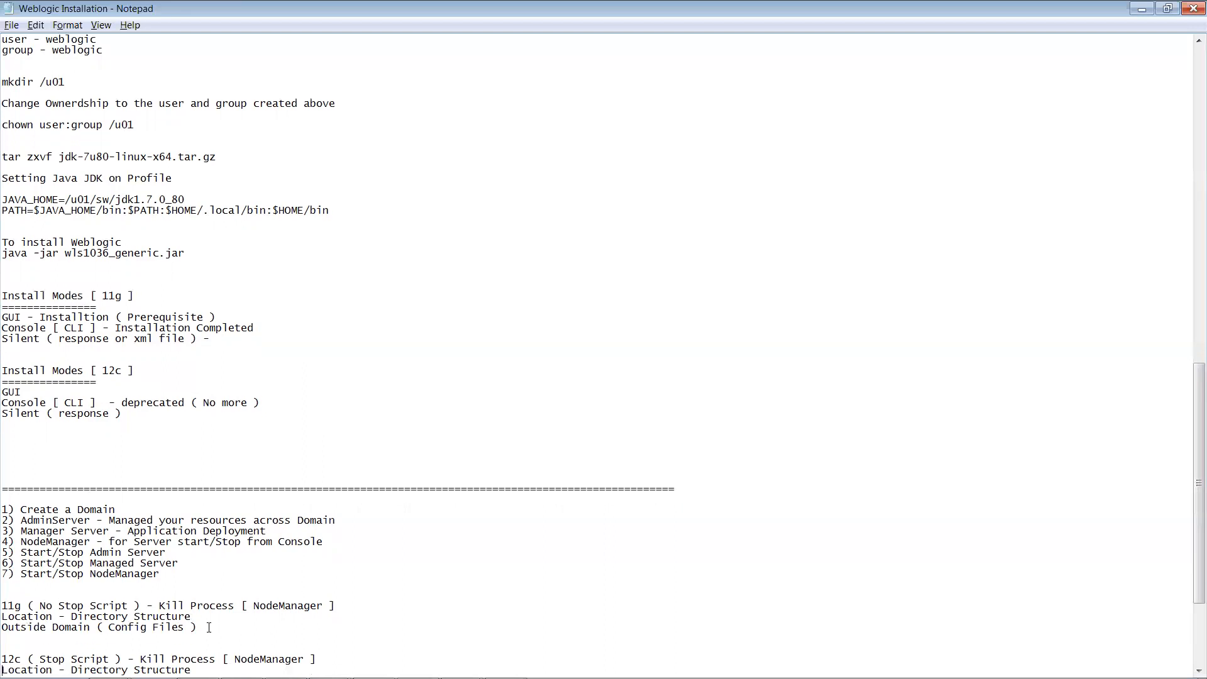
drag(198, 627, 2, 632)
key(ctrl+c)
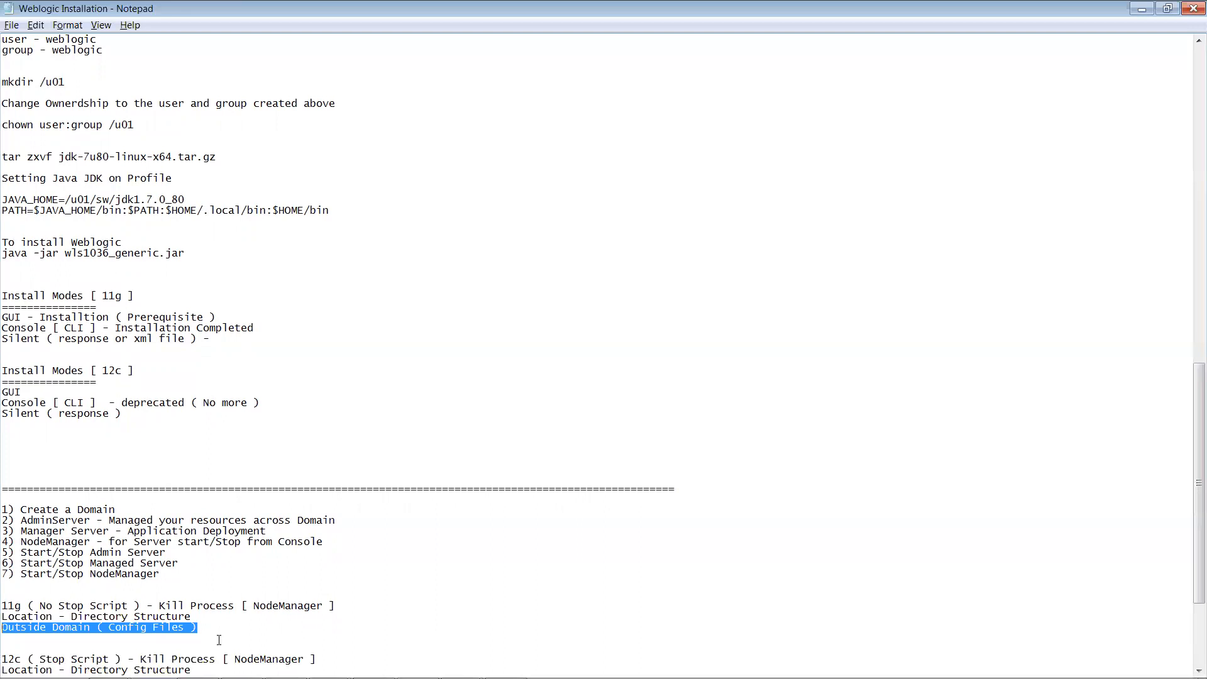
Step: Paste the 'Outside Domain ( Config Files )' line under the 12c Location line
click(198, 627)
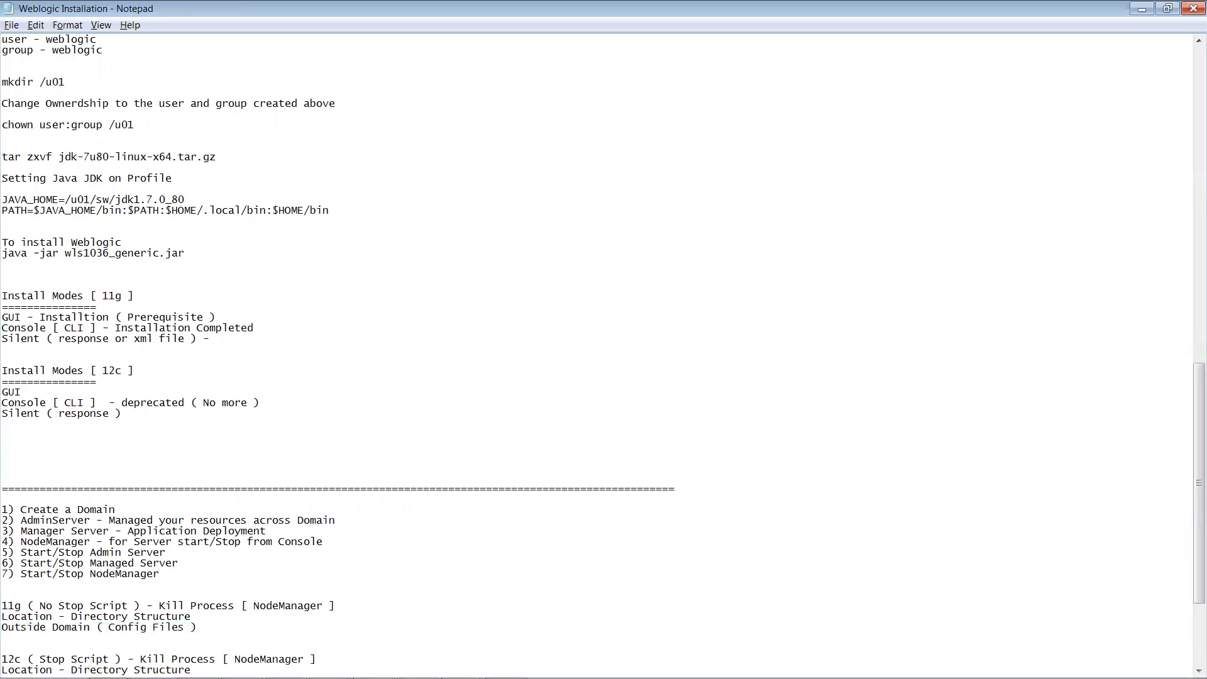
key(Return)
key(ctrl+v)
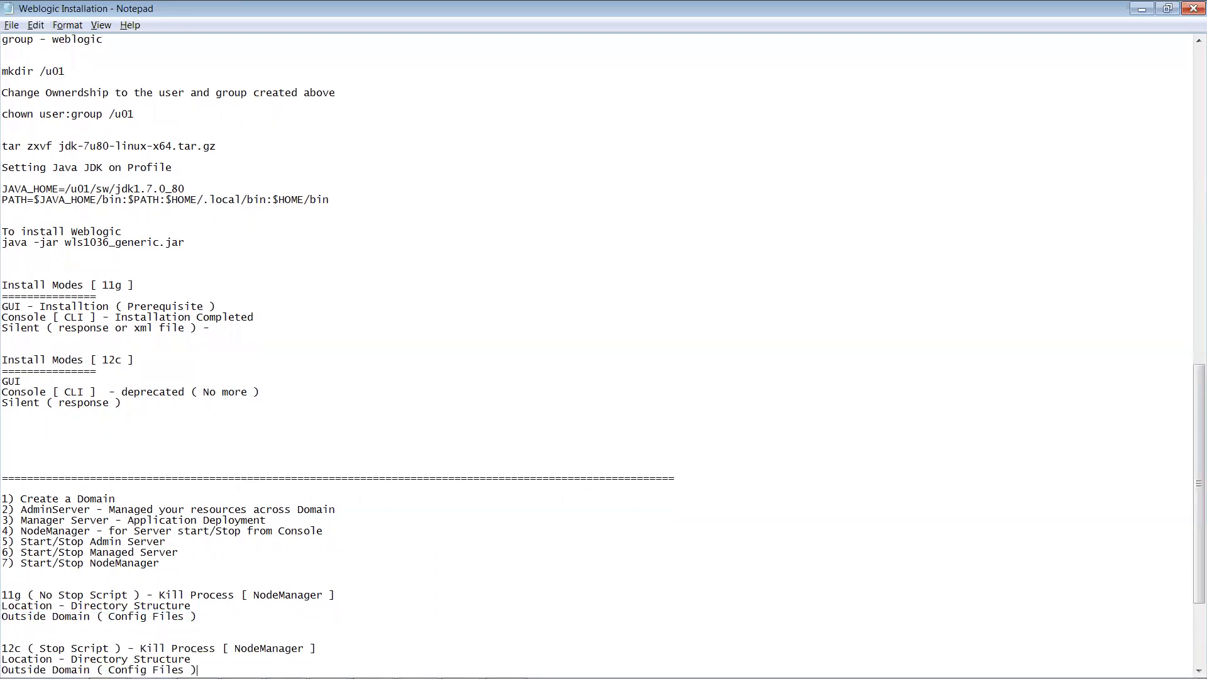
key(Return)
key(Return)
key(Return)
key(Return)
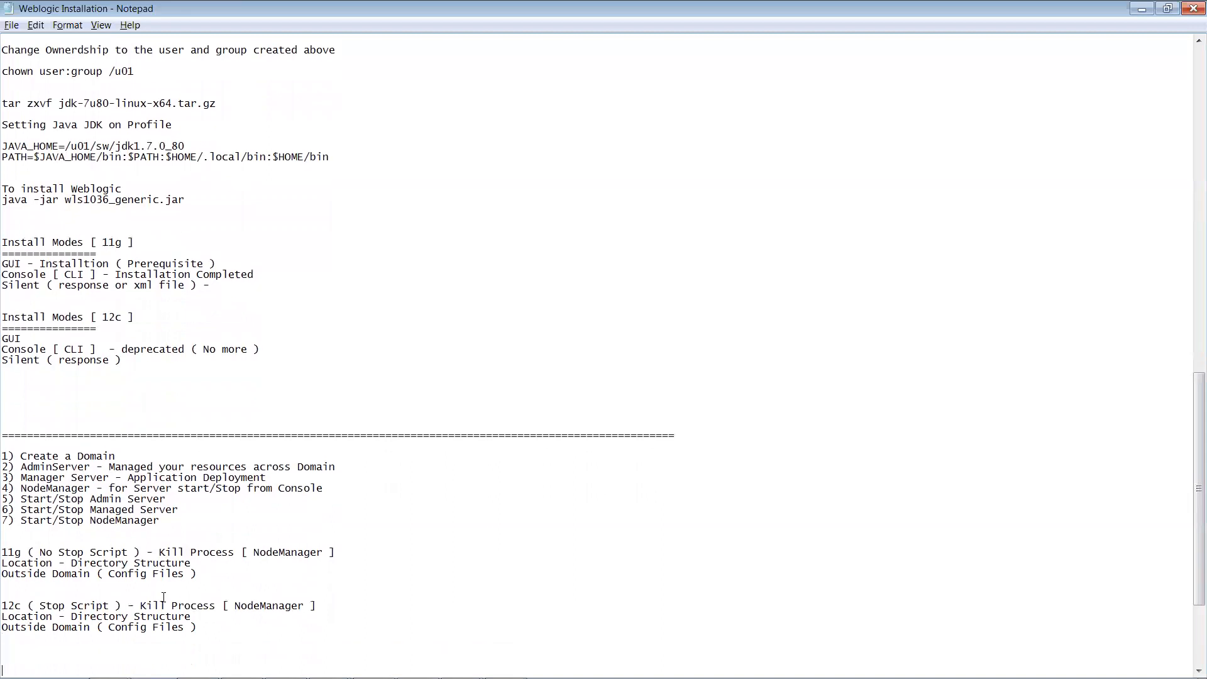
Step: Change the 12c line to 'Inside Domain ( Config Files )' and align it left
drag(28, 586, 2, 569)
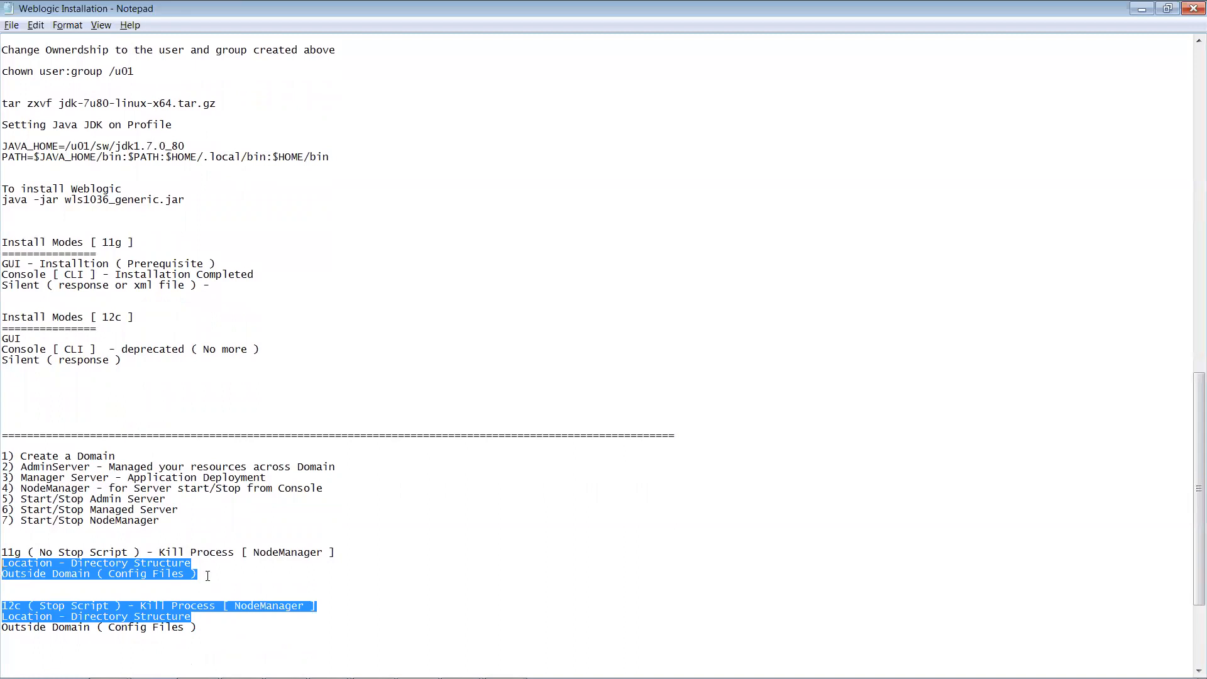
click(208, 631)
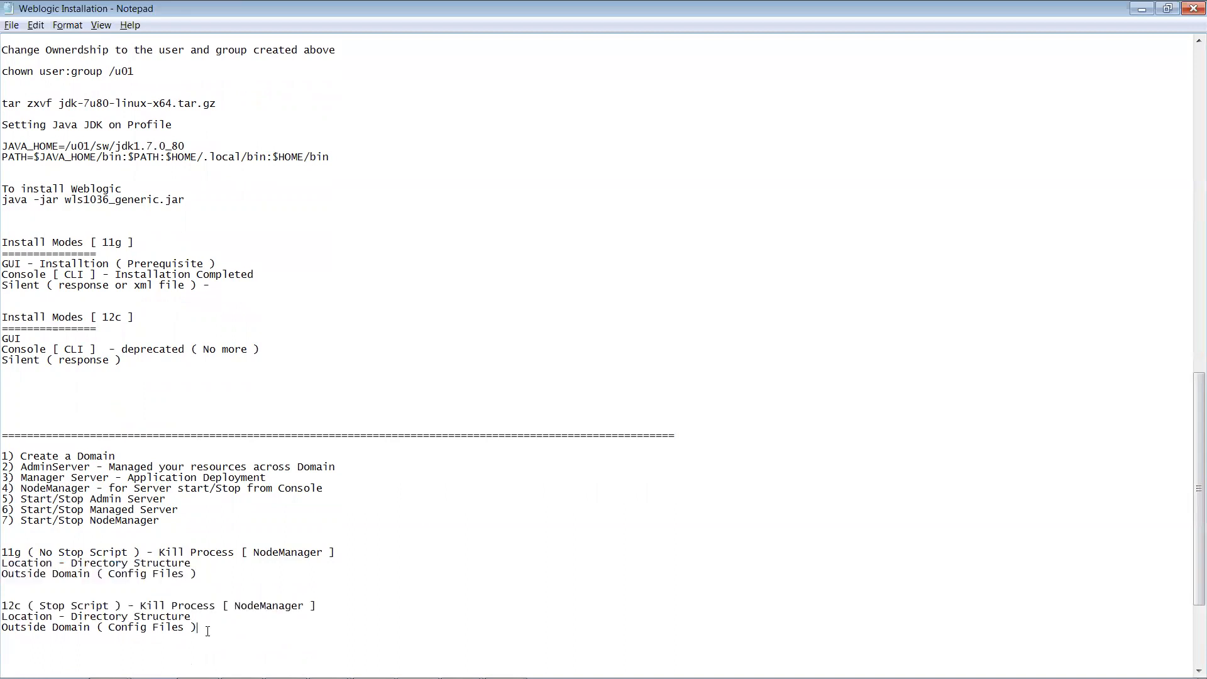
shift+click(18, 631)
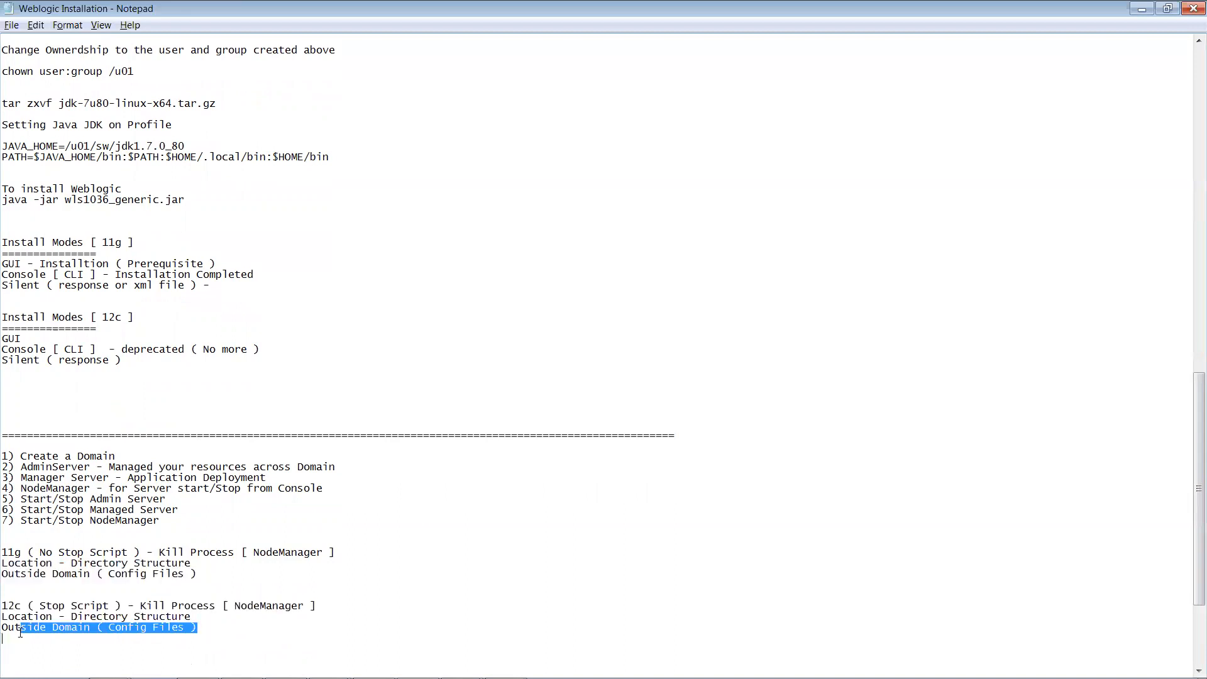
click(23, 628)
shift+click(2, 629)
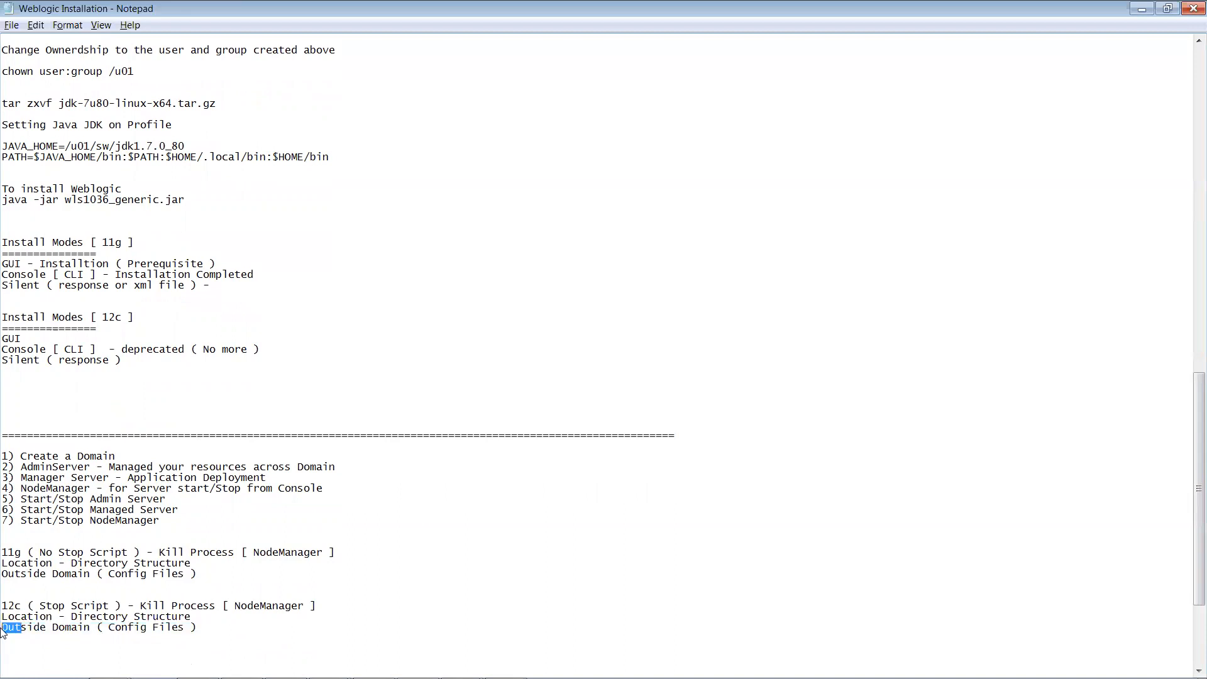
key(Tab)
text(n)
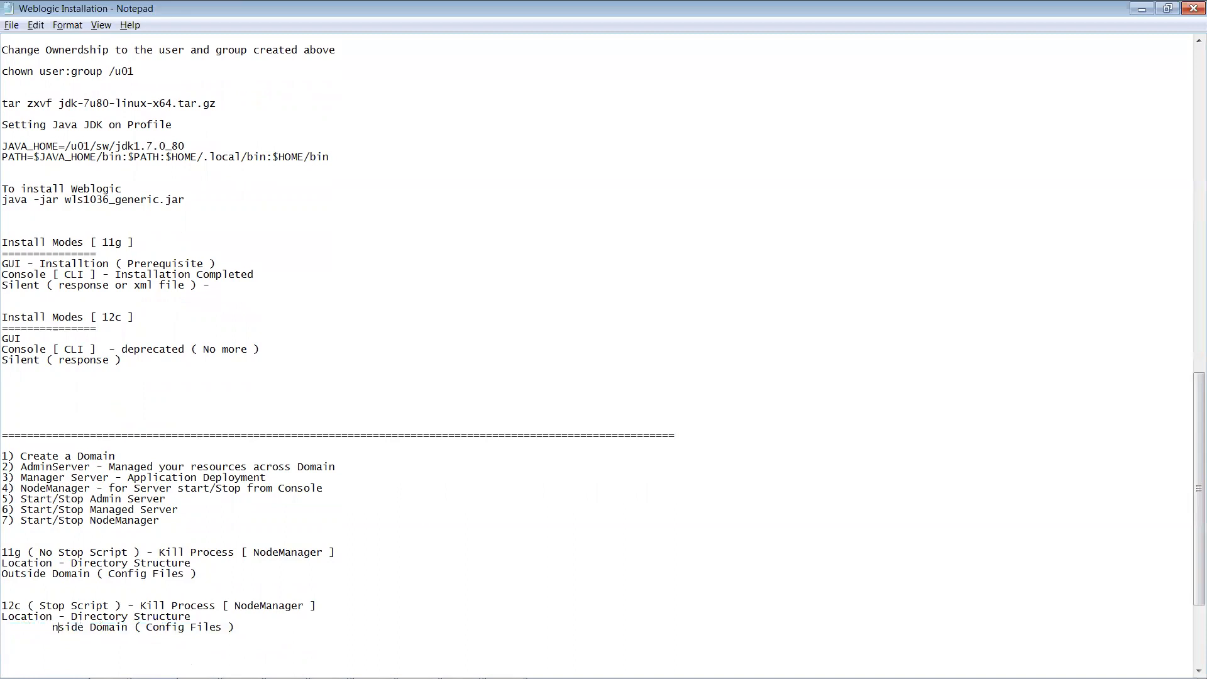
key(Tab)
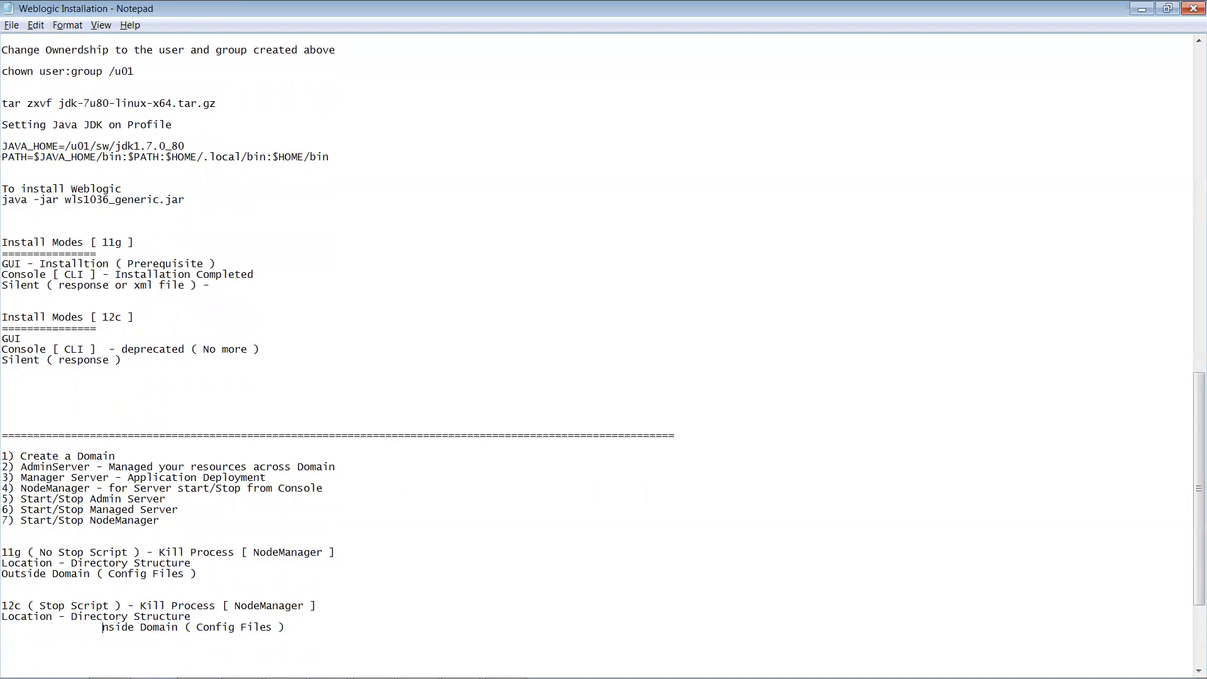
text(I)
key(Left)
key(BackSpace)
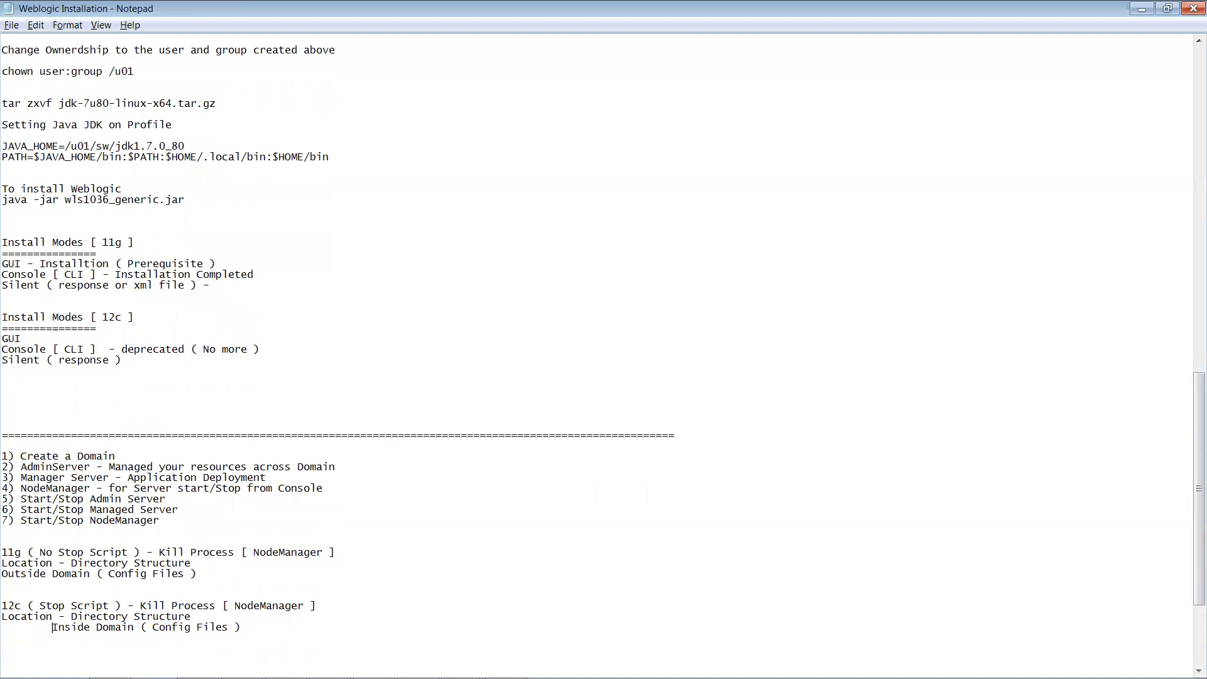
key(BackSpace)
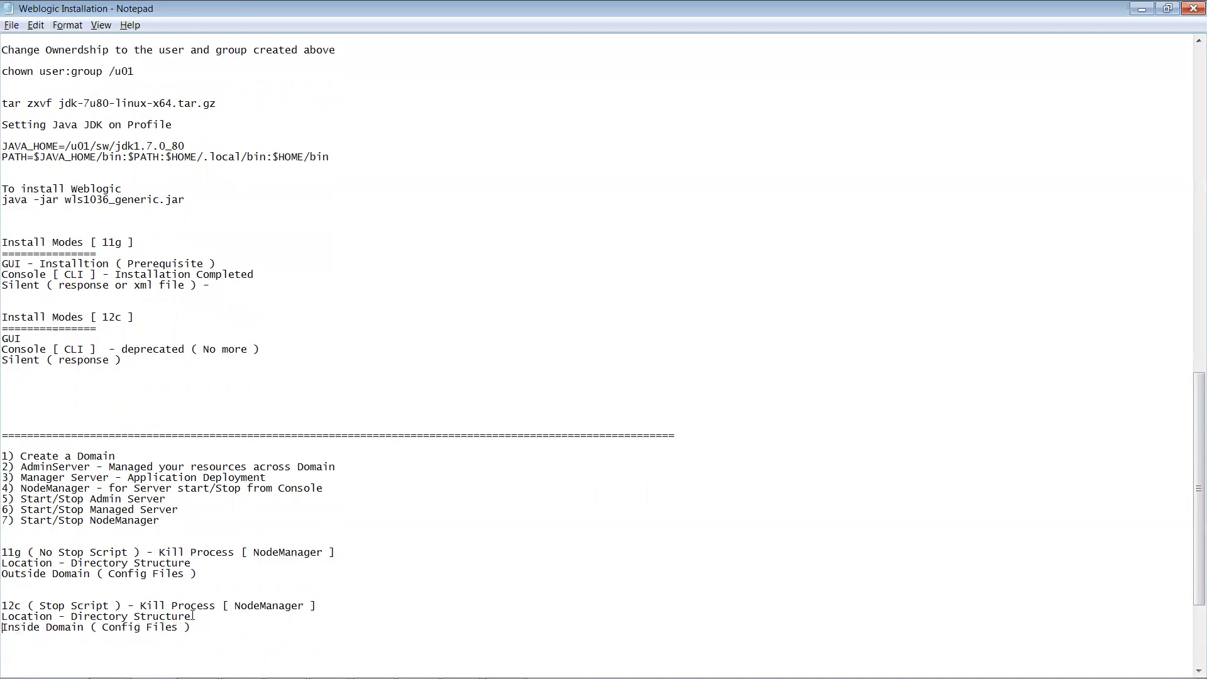
Step: Add 'Per instance' and 'Per Domain' lines below the 12c notes
drag(191, 628, 6, 552)
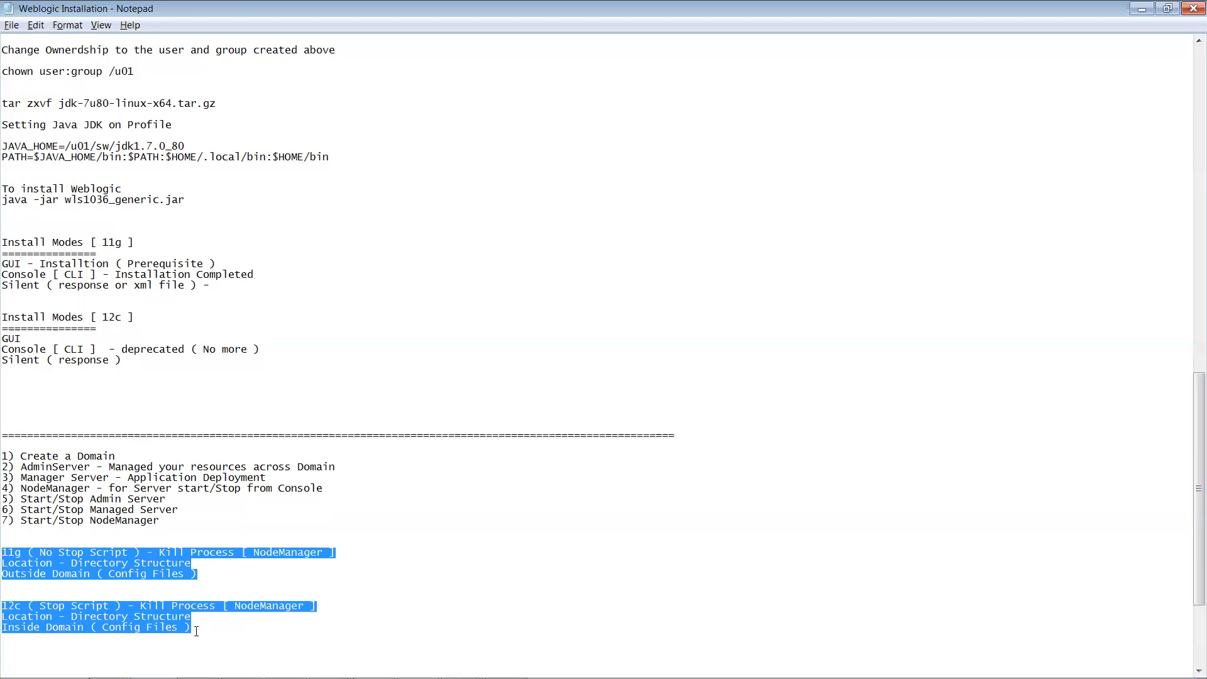
key(Right)
key(Return)
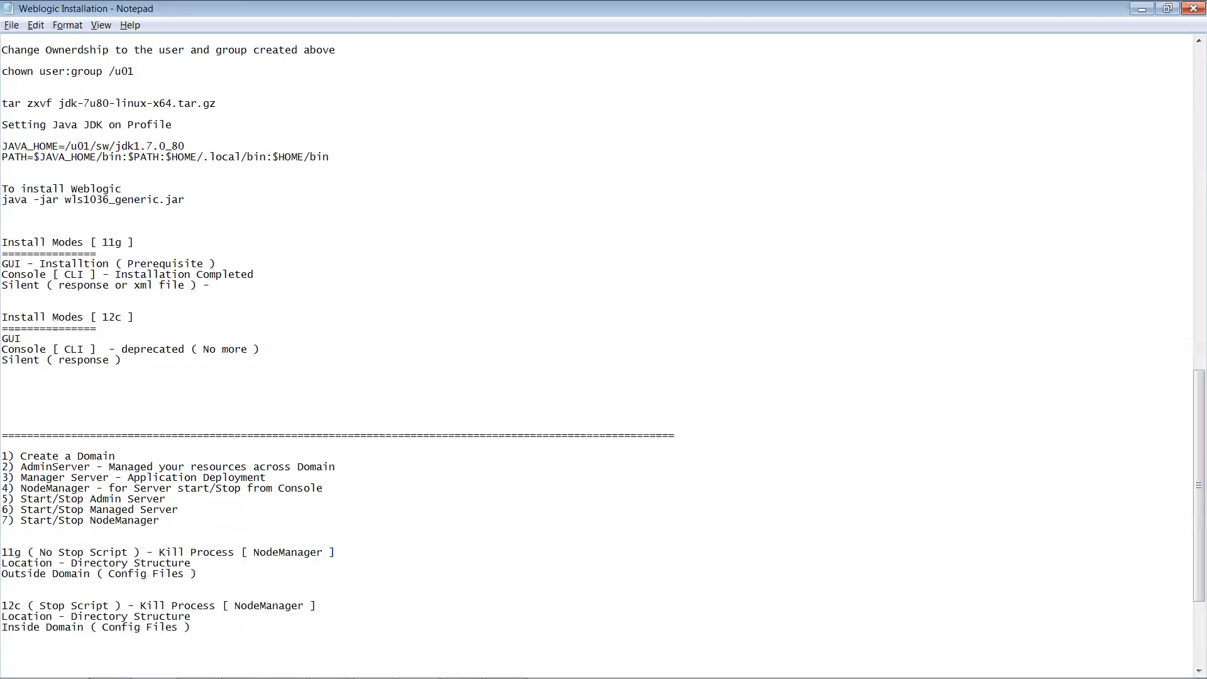
text(Per instance)
key(Return)
text(Per Domain)
drag(5, 638, 65, 649)
click(224, 598)
drag(139, 455, 2, 457)
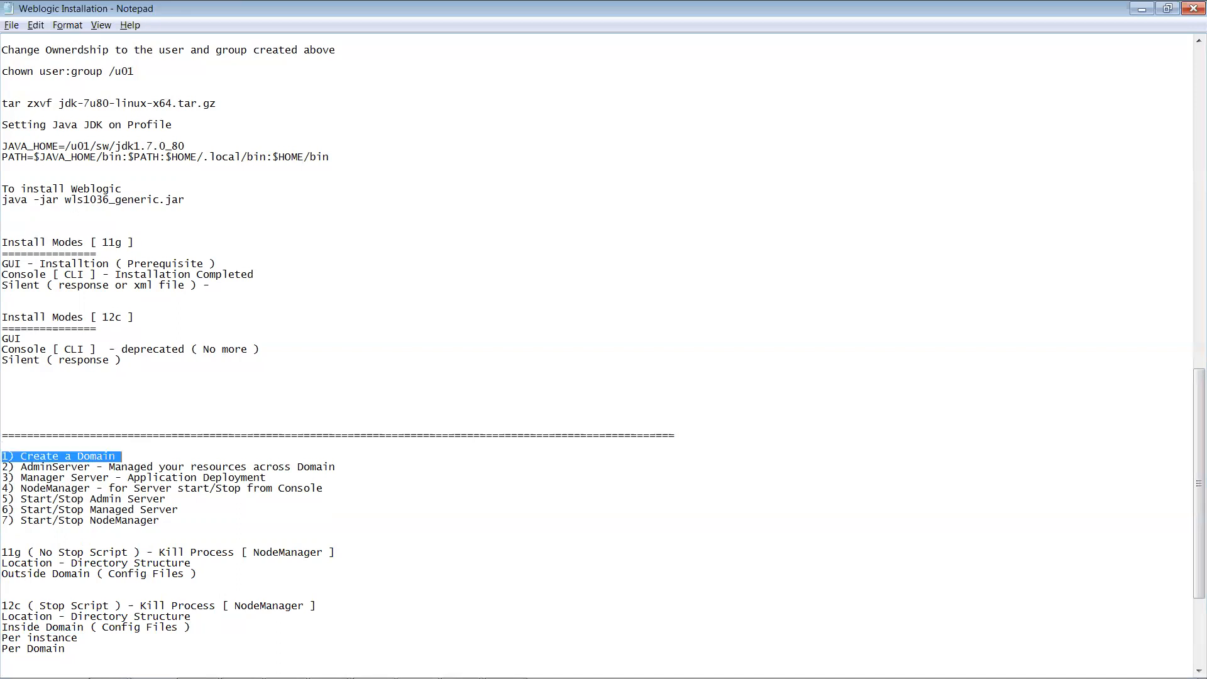
Step: Switch to the MobaXterm session and bring the stuck Oracle installer window forward
mouse_move(373, 678)
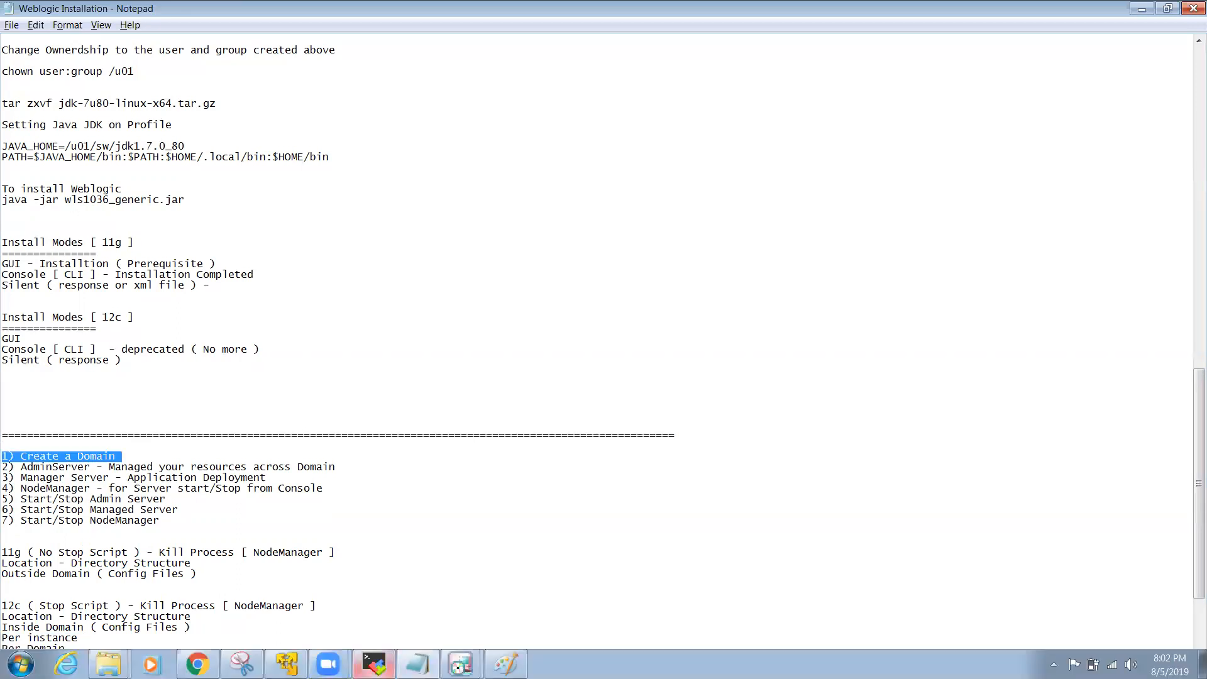
click(374, 664)
click(460, 662)
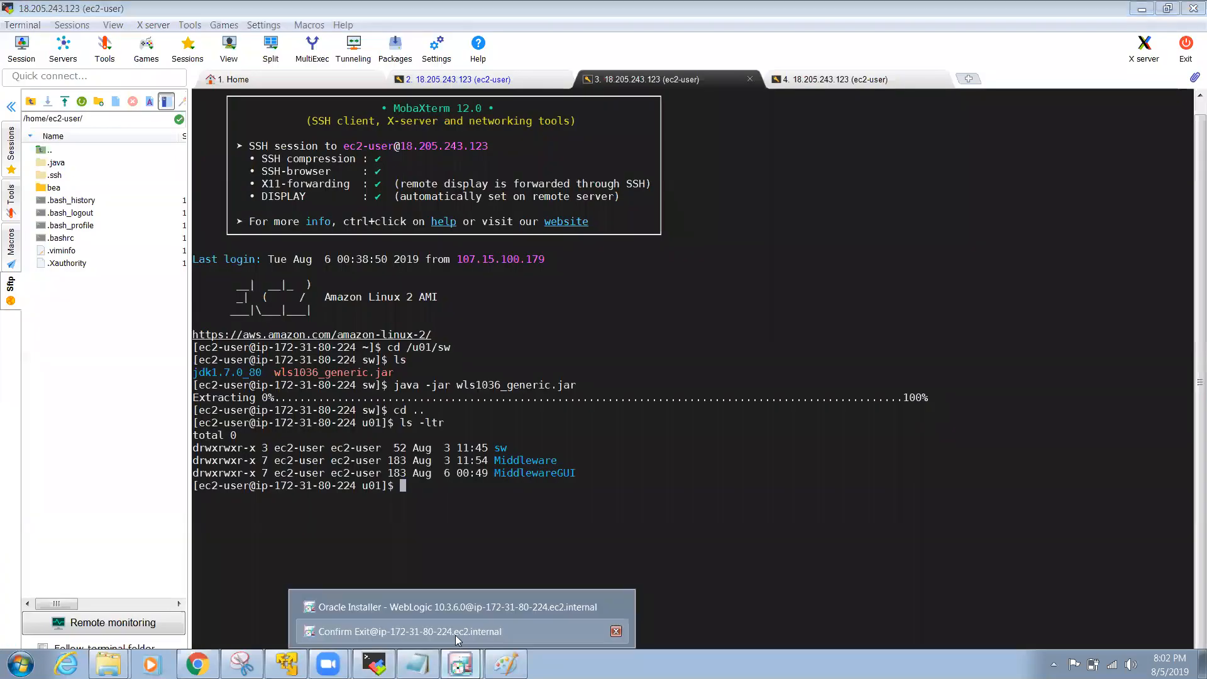
click(616, 607)
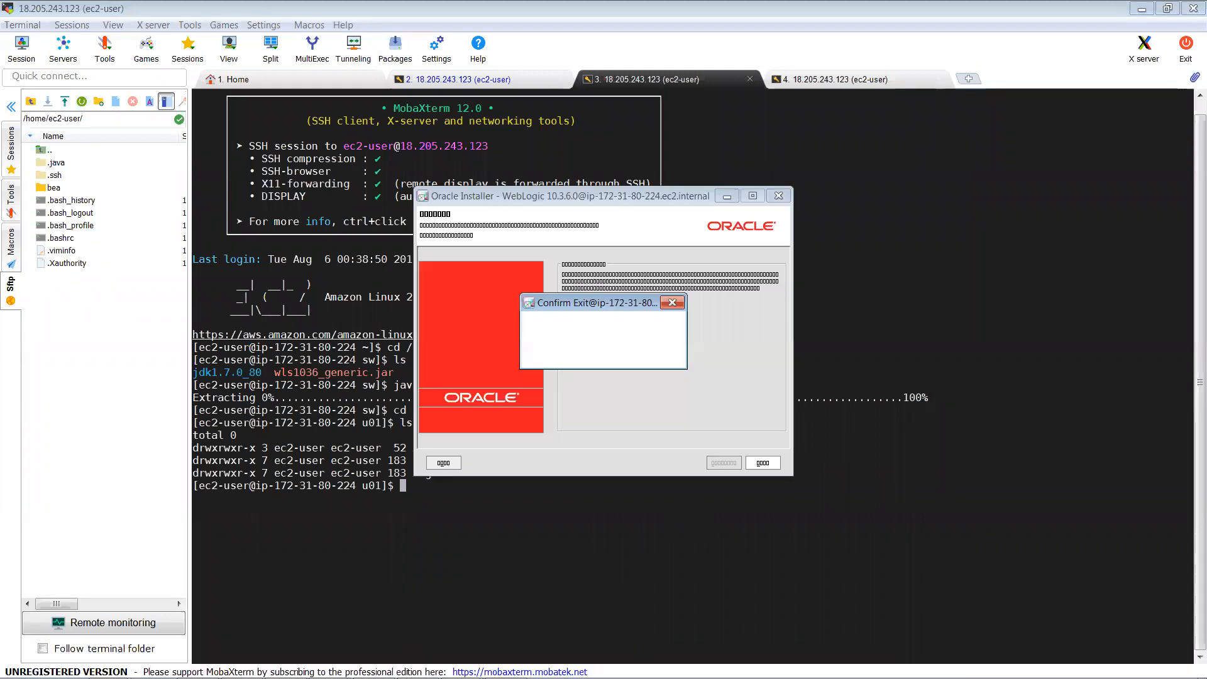
Step: End the unresponsive Oracle Installer task in Task Manager, confirming with End Now
right_click(747, 672)
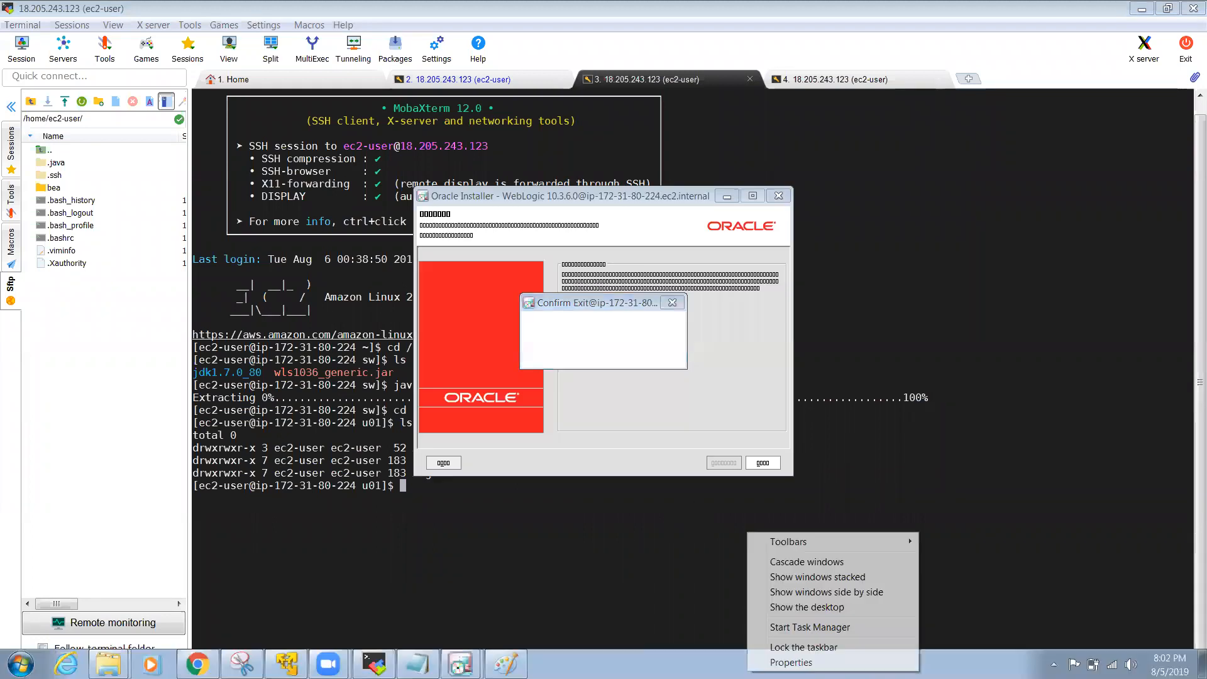
click(793, 627)
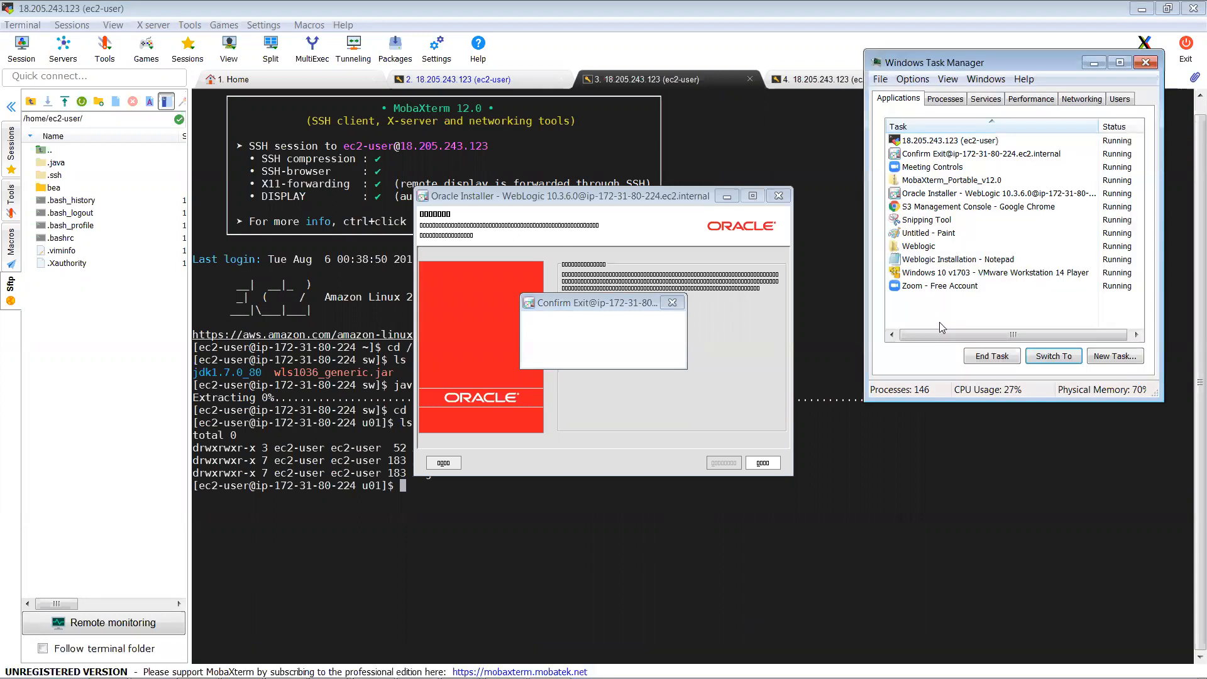
click(947, 194)
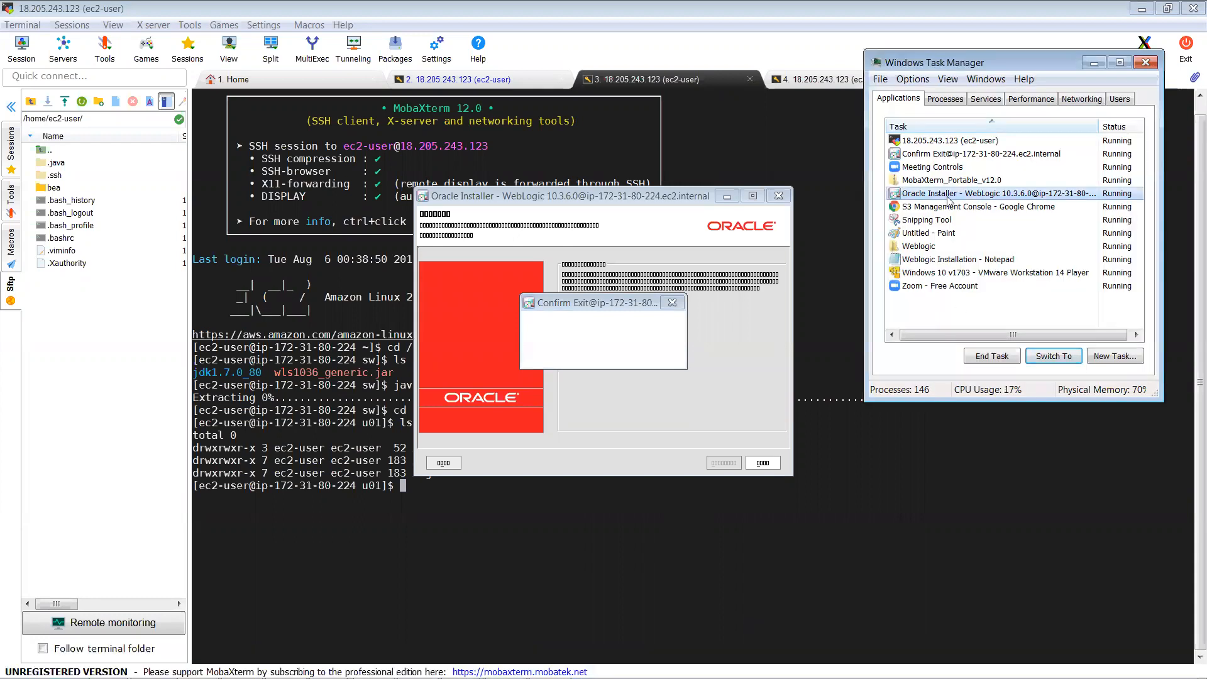
click(991, 356)
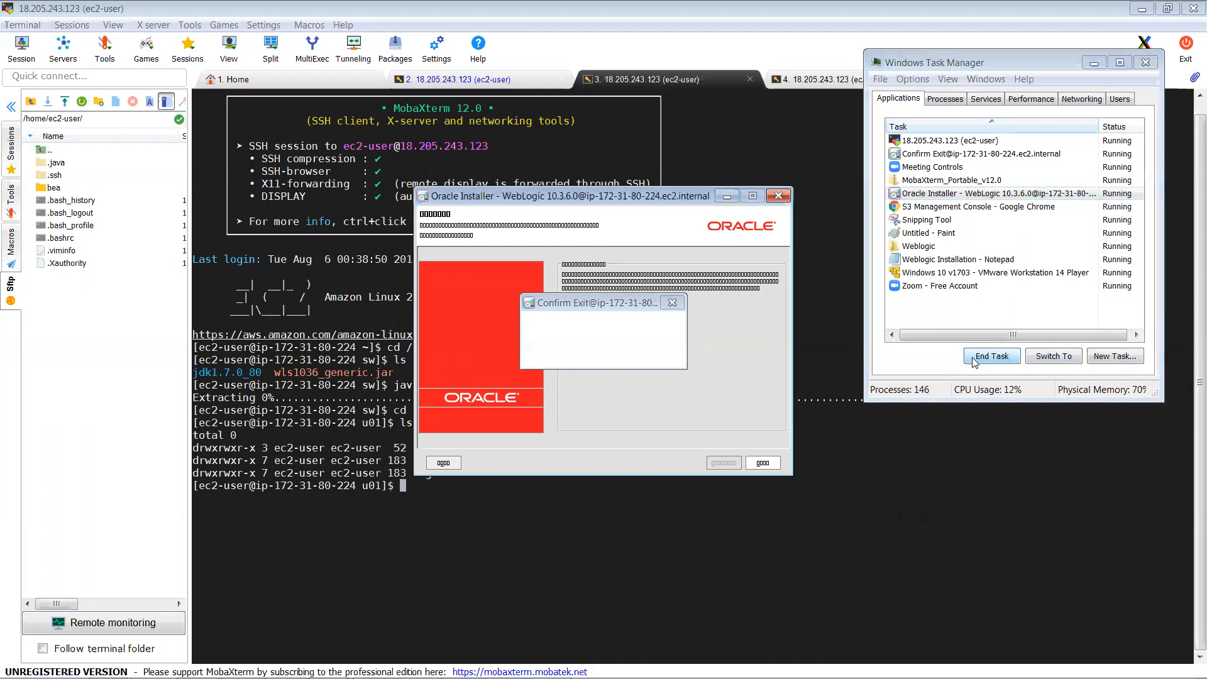
click(949, 196)
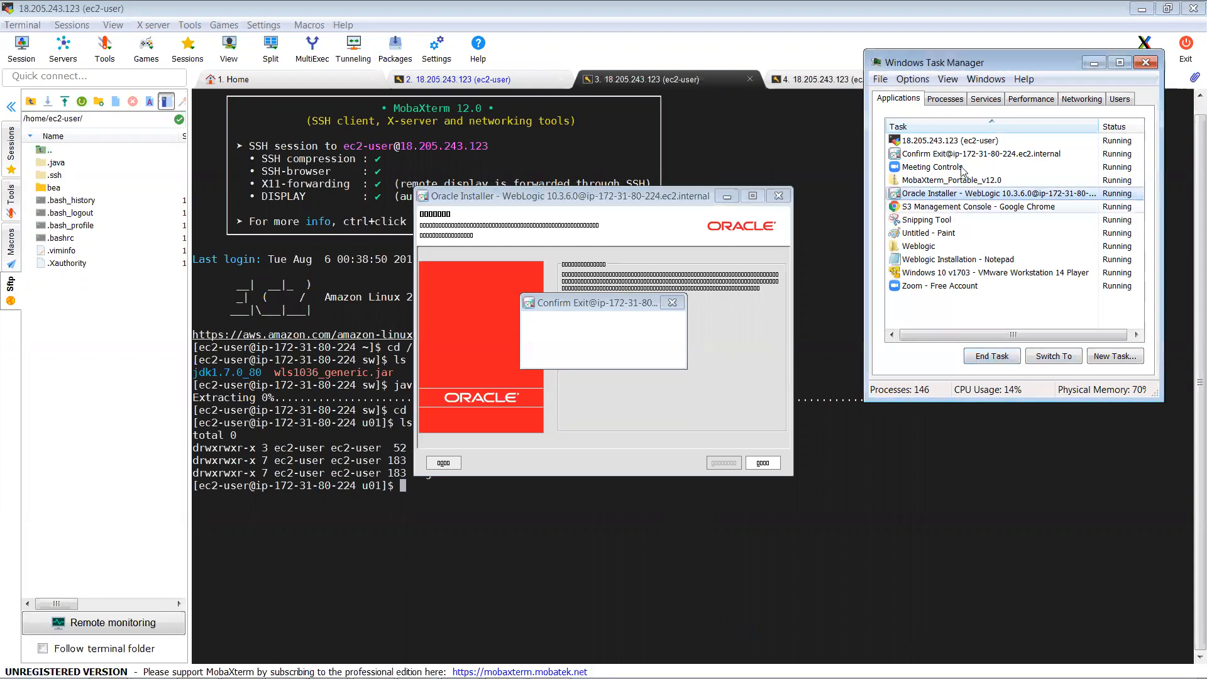
click(998, 356)
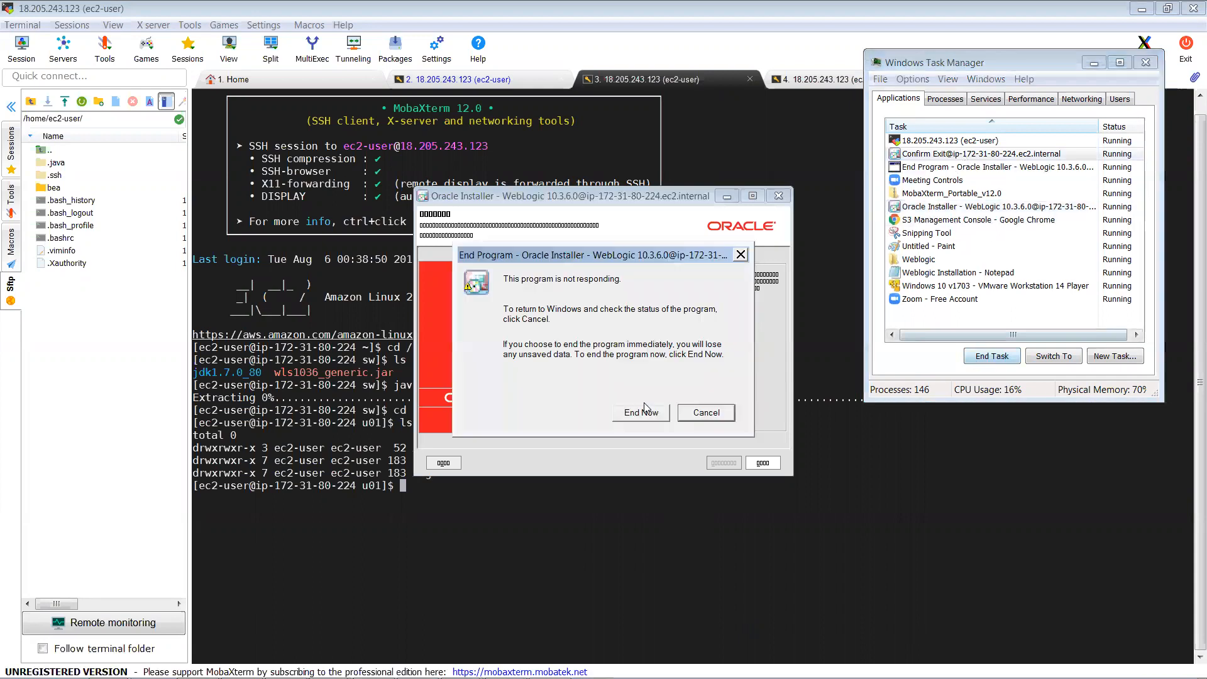
click(633, 416)
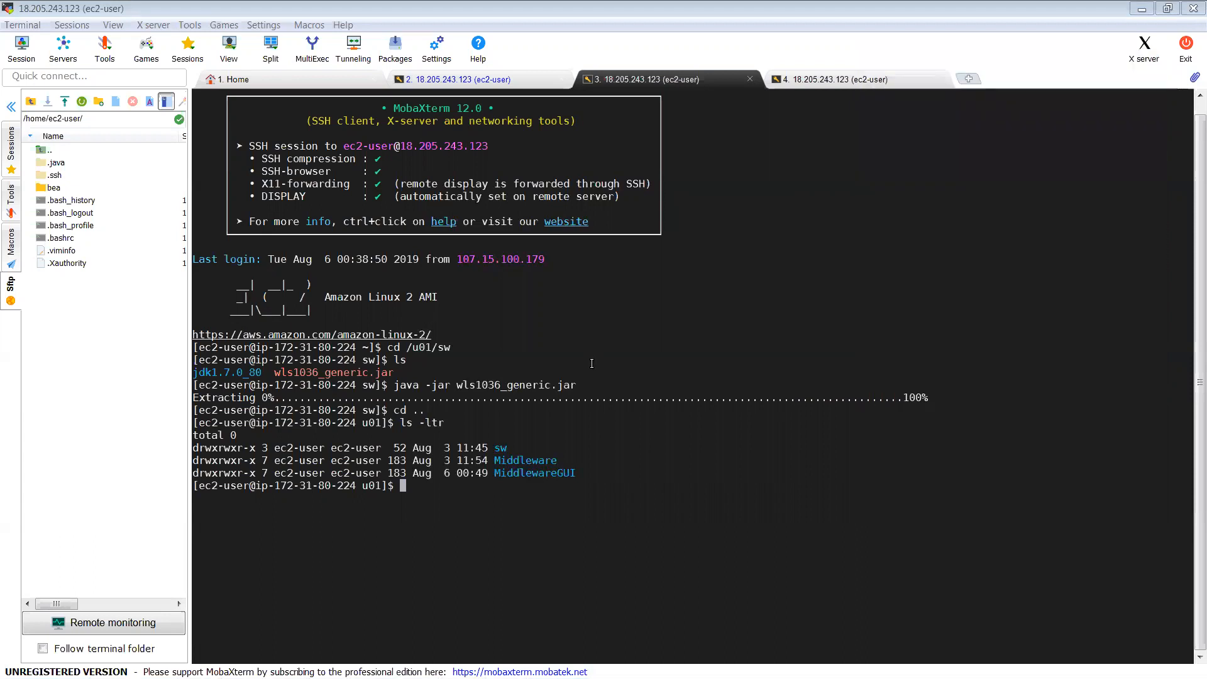
Step: Close the third and fourth terminal sessions, confirming each closure
click(512, 502)
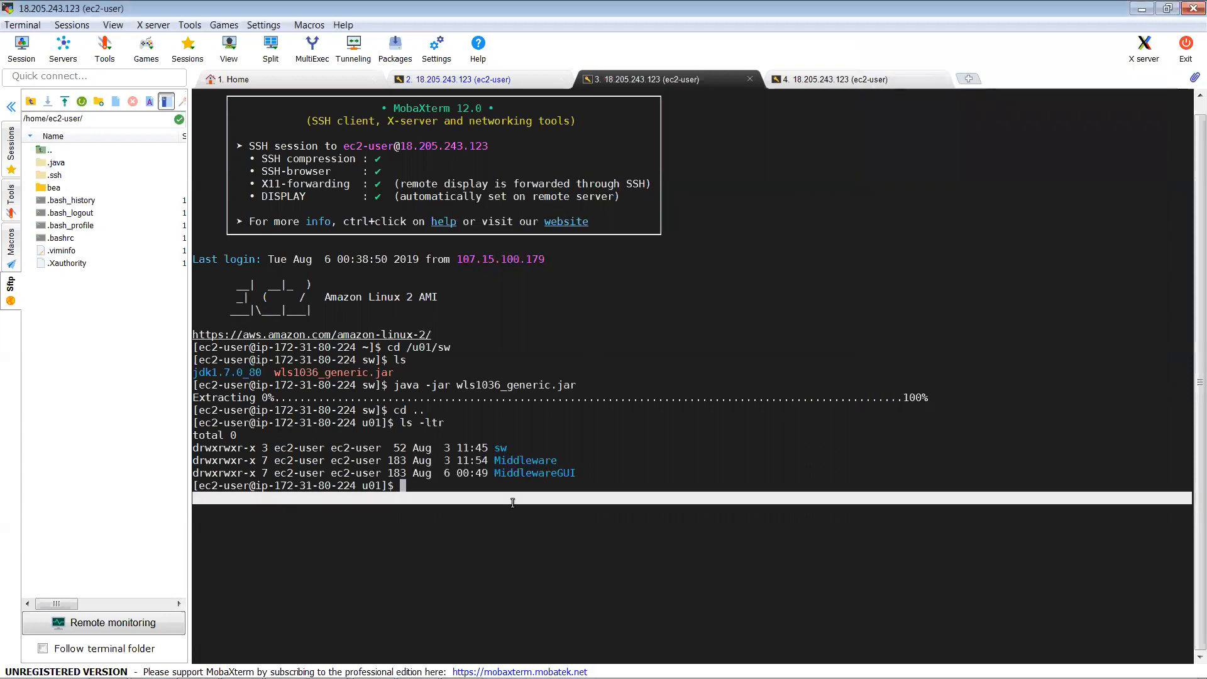
drag(669, 184, 750, 85)
click(749, 80)
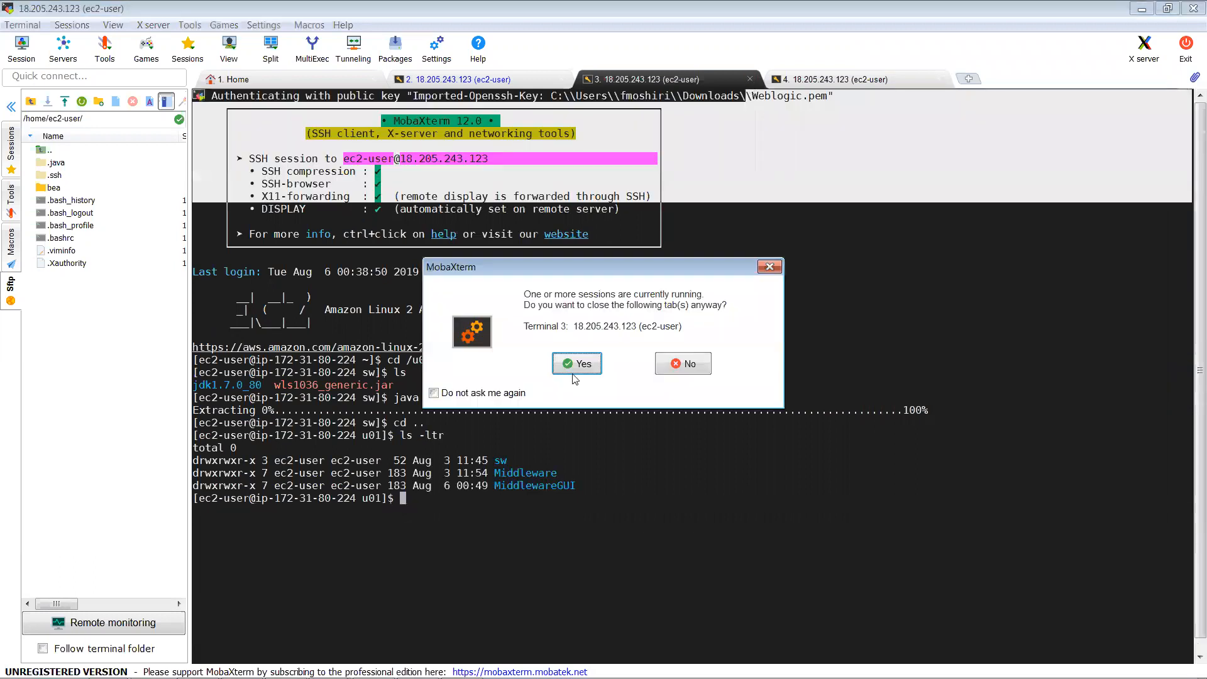
click(575, 364)
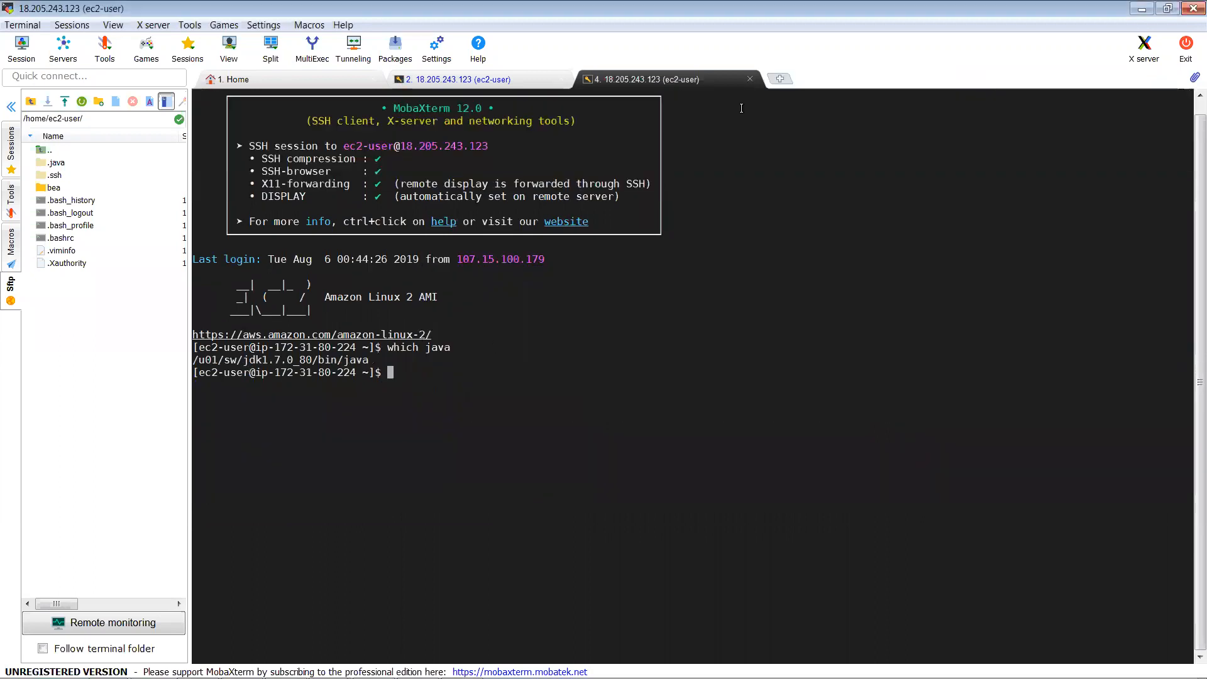
click(574, 366)
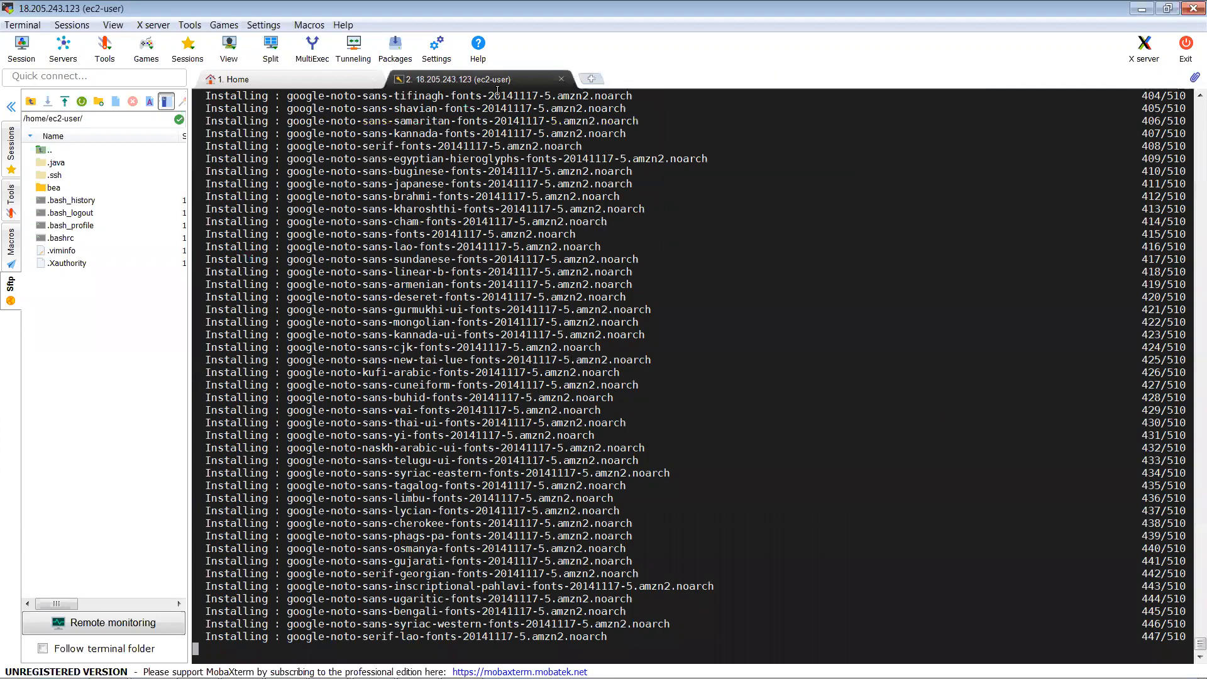
Step: Duplicate the second SSH session and list the contents of /u01
right_click(486, 83)
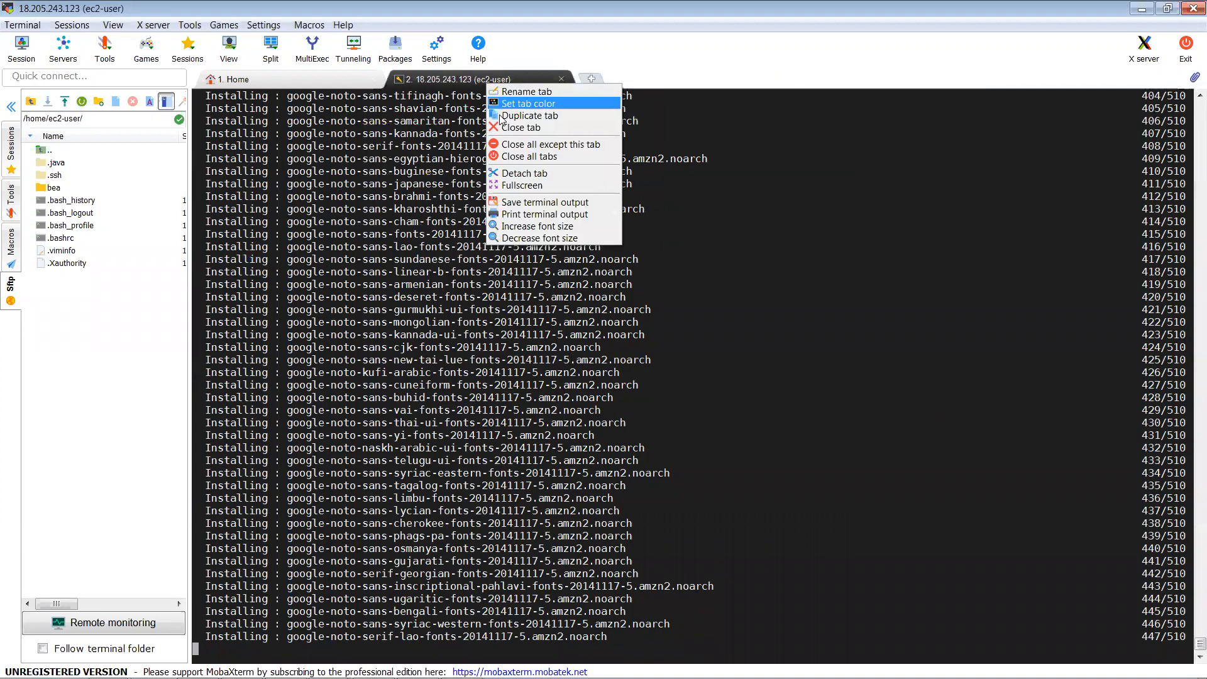
click(498, 116)
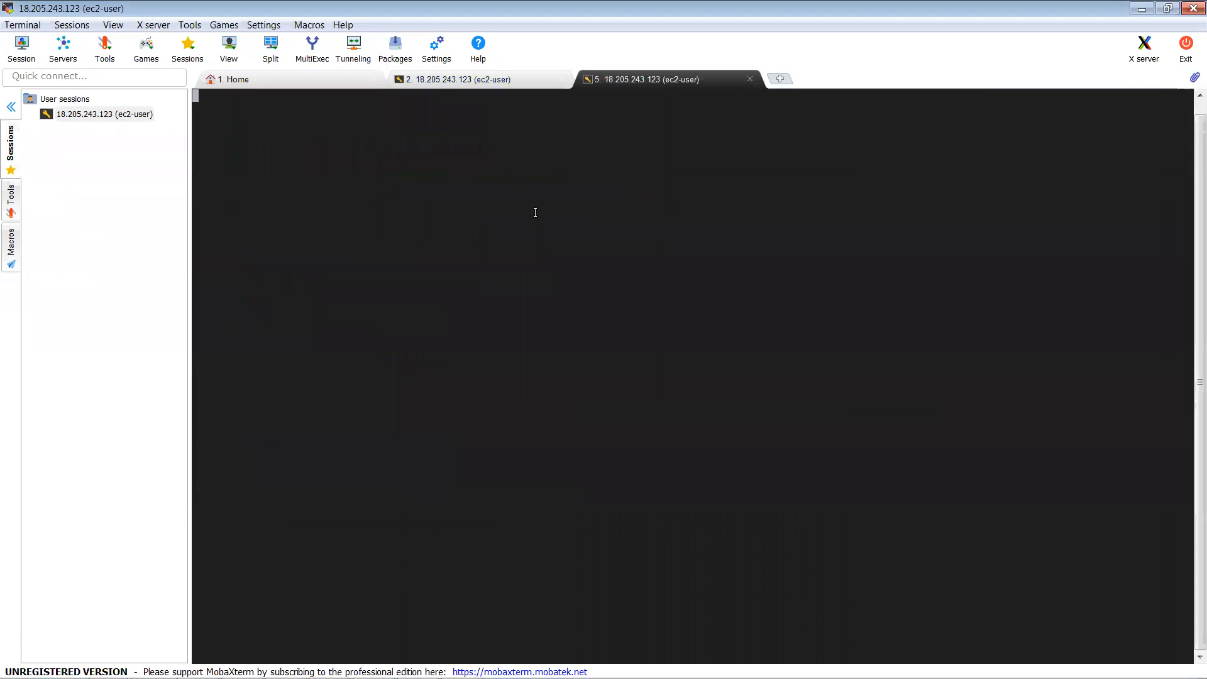
text(cd /)
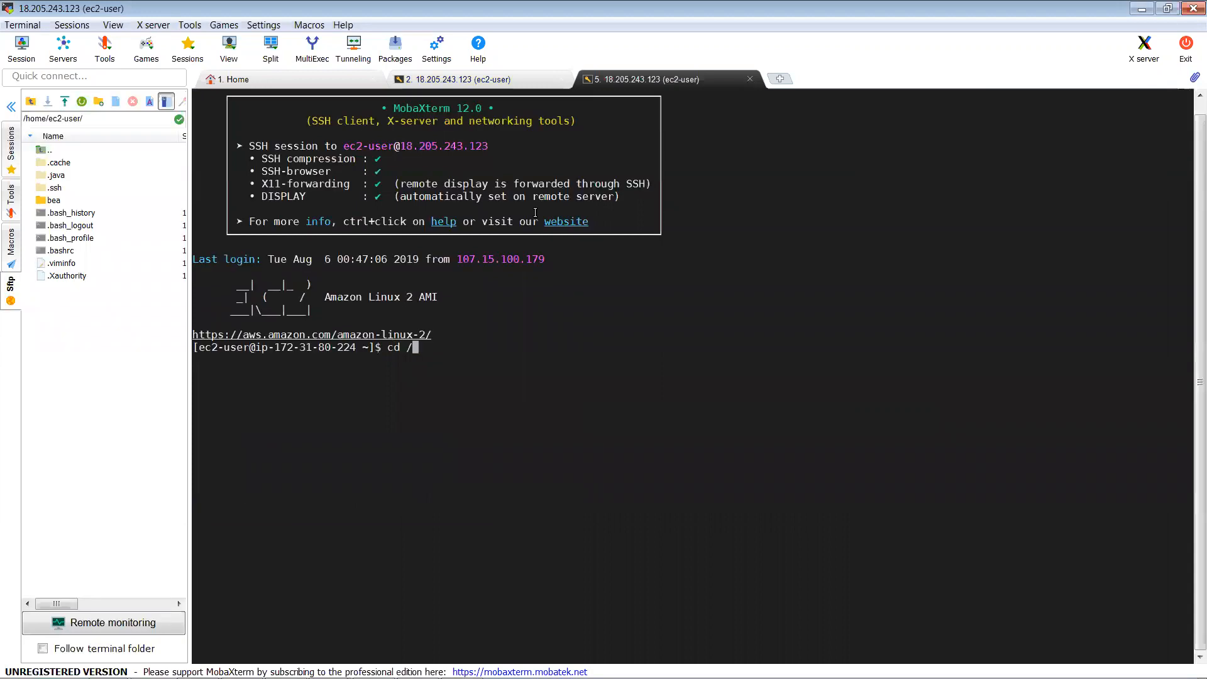
text(u01)
key(Return)
text(ls)
key(Return)
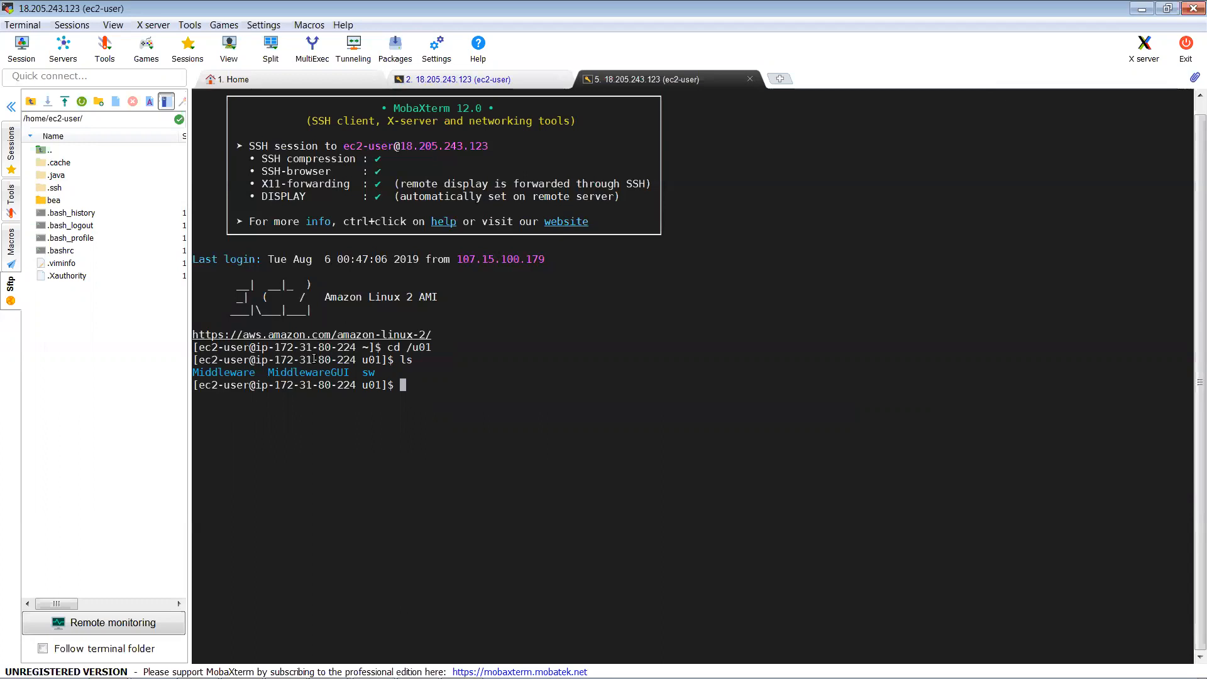
Step: Copy the directory name MiddlewareGUI from the /u01 listing
double_click(305, 374)
click(234, 374)
double_click(254, 374)
key(ctrl+c)
double_click(293, 373)
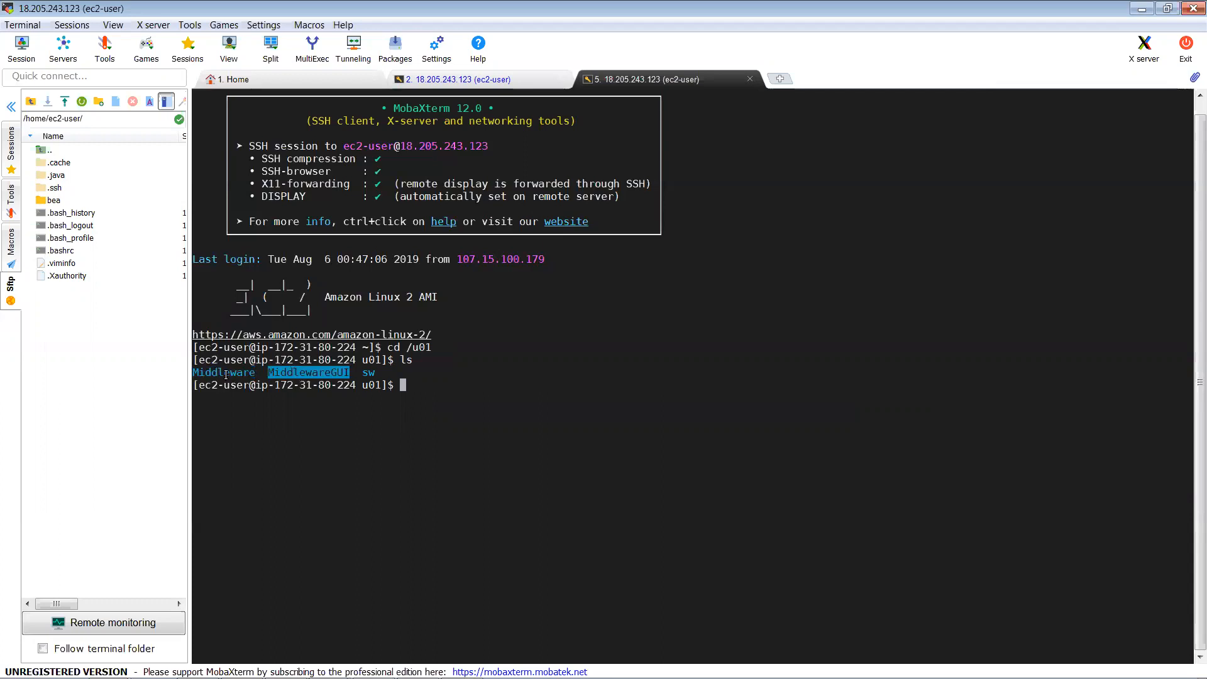
click(226, 375)
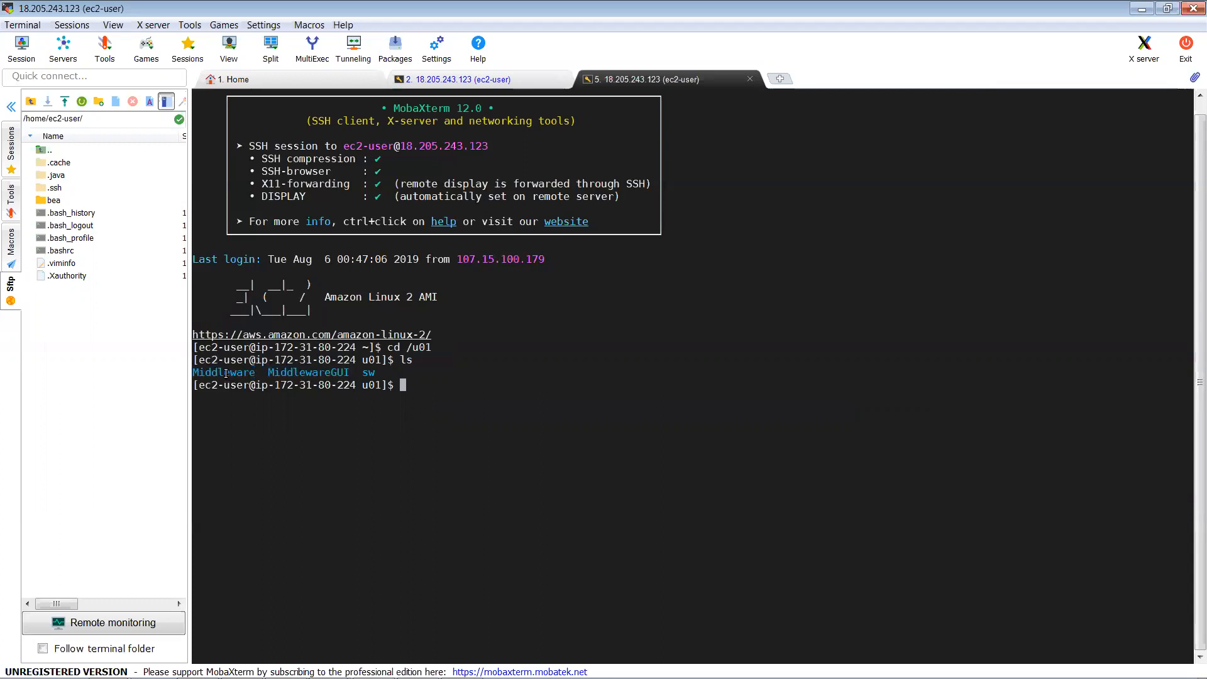
double_click(311, 373)
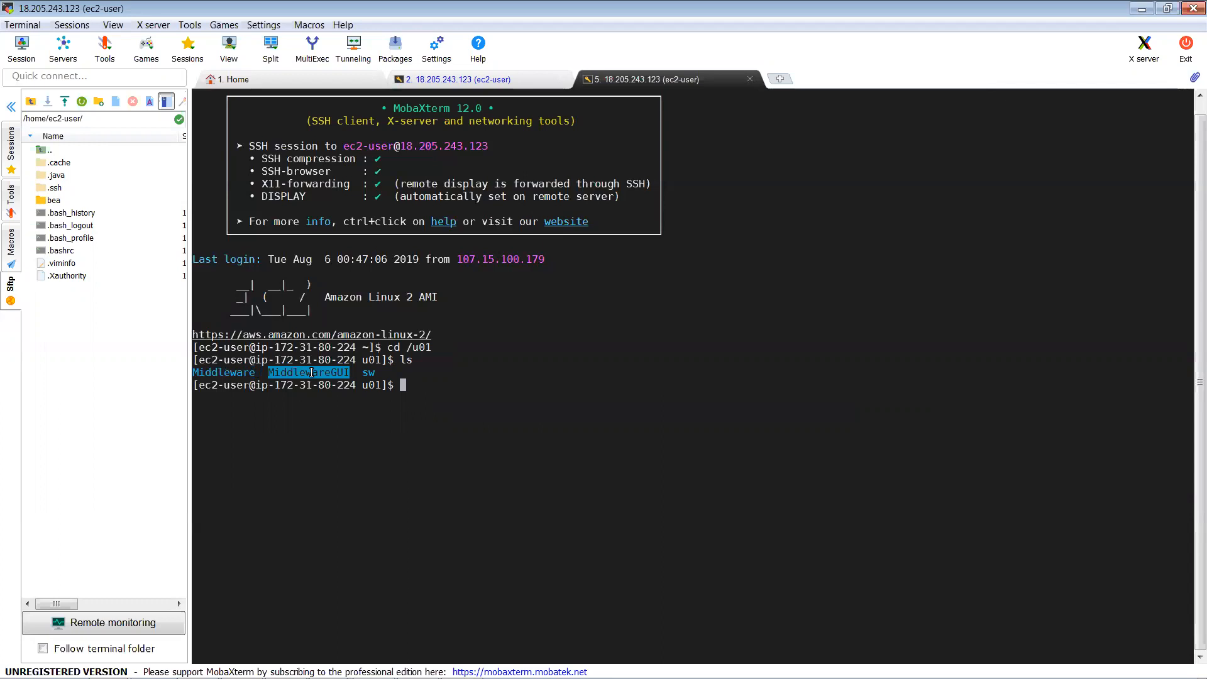
Step: Set the right-click action to Paste and run diff -s MiddlewareGUI Middleware
text(diff -s)
right_click(310, 372)
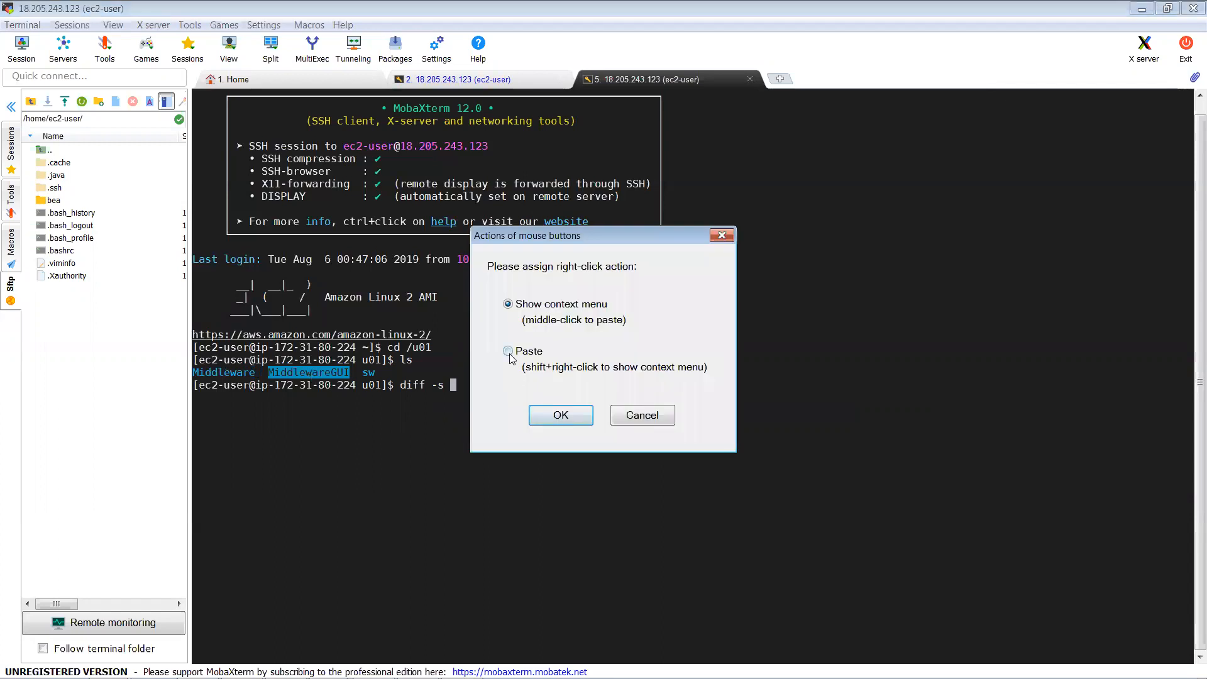
click(509, 352)
key(Return)
double_click(219, 372)
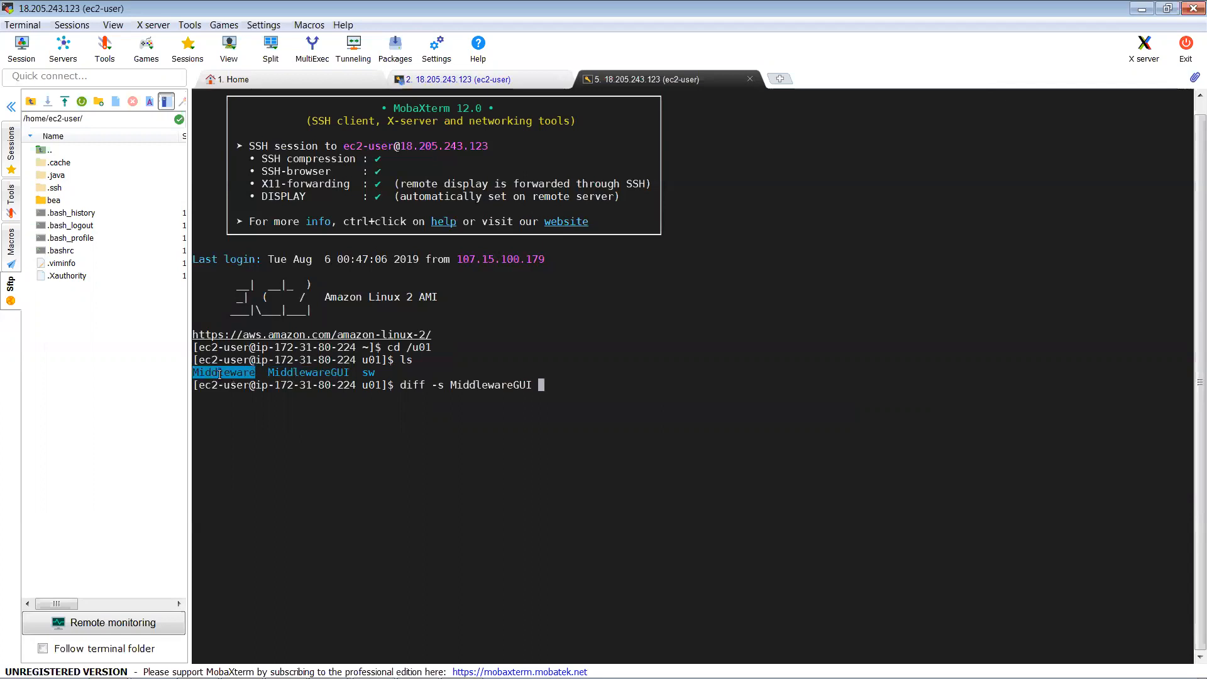
right_click(220, 373)
key(Return)
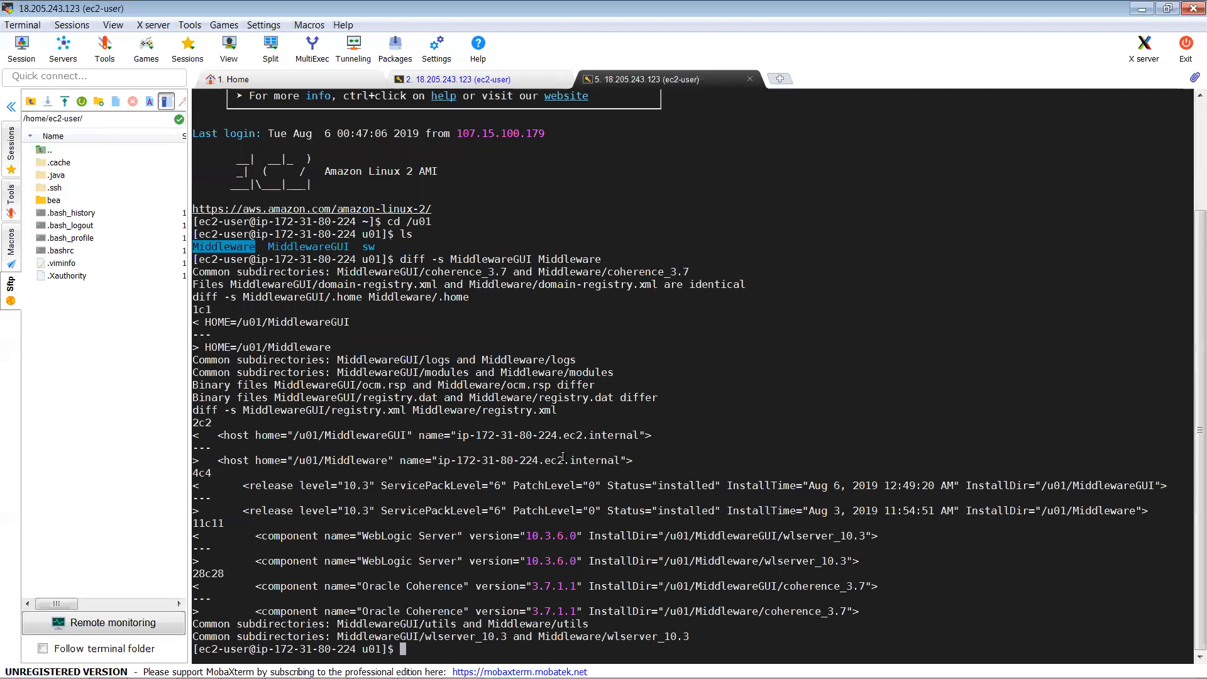
Step: Highlight the diff's differing host name, ocm.rsp, HOME paths and versions 10.3.6.0 and 3.7.1.1
drag(457, 433, 644, 438)
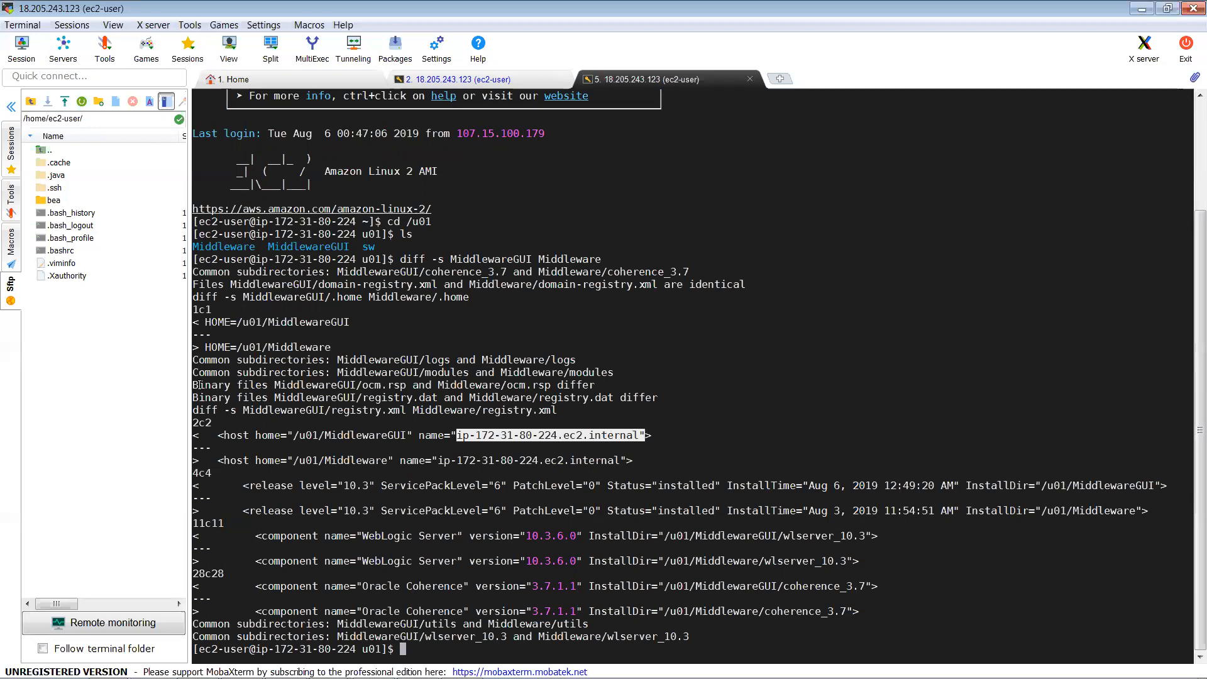
click(505, 380)
drag(545, 382, 193, 385)
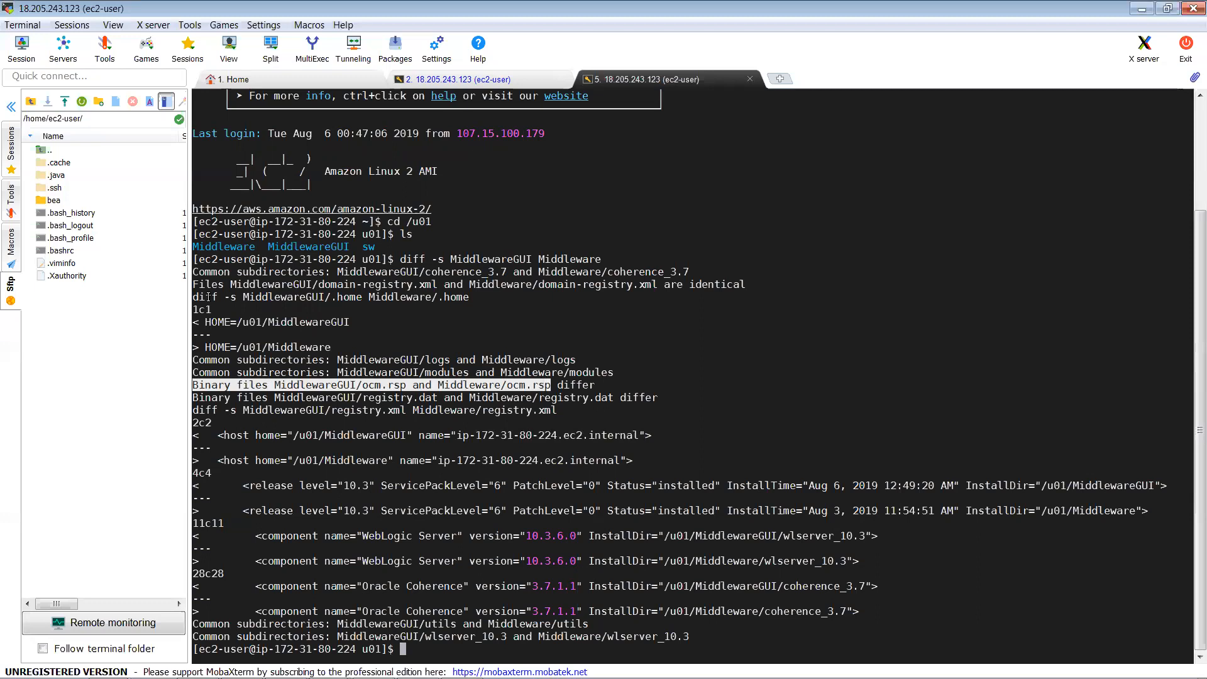
drag(196, 320, 489, 436)
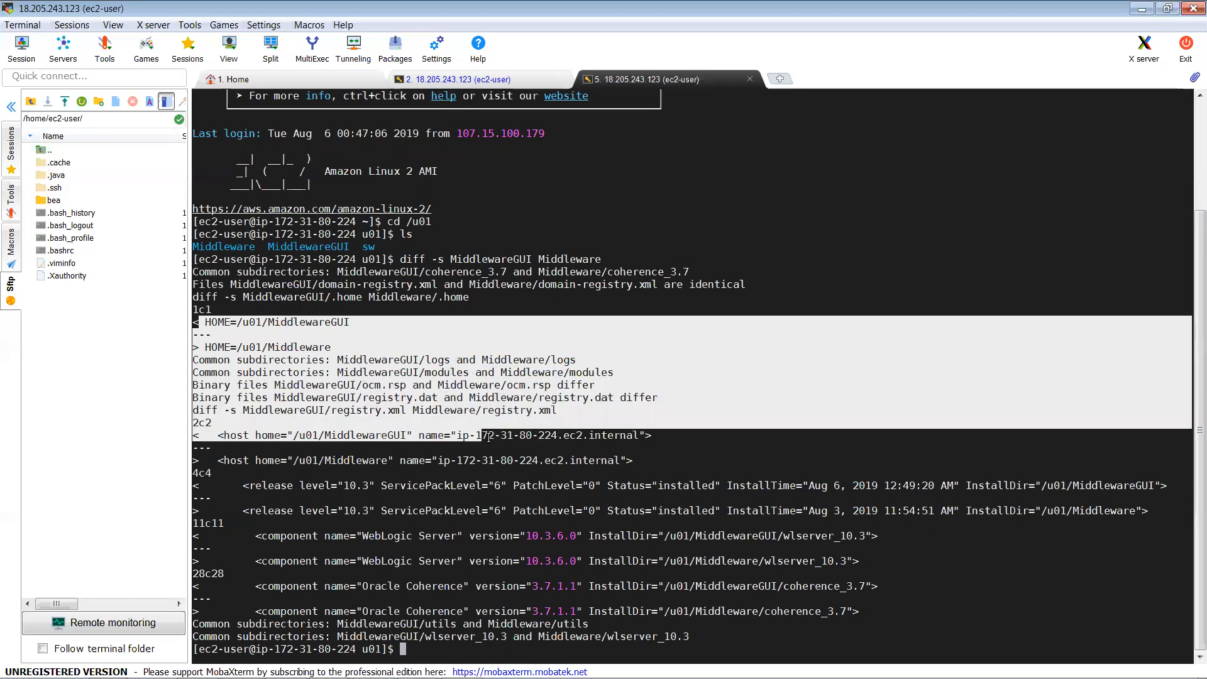
drag(523, 530, 540, 603)
double_click(535, 589)
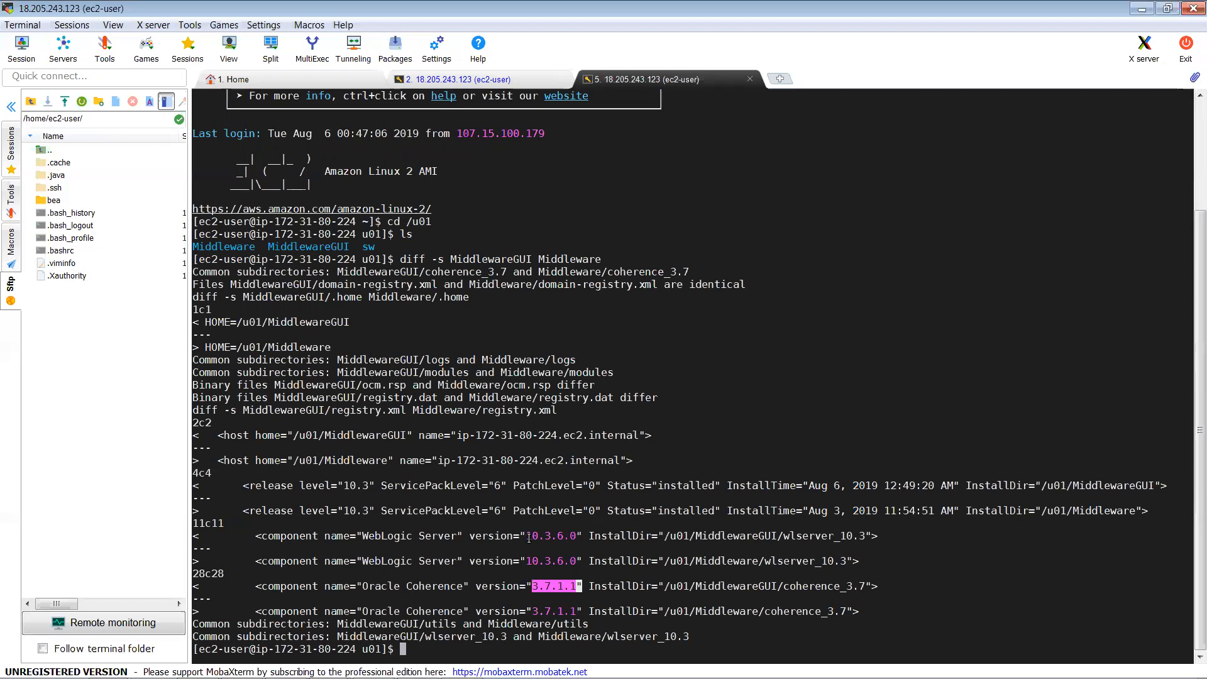
drag(528, 538, 569, 538)
click(701, 447)
Step: Delete MiddlewareGUI with rm -rf and verify via ls -ltr that only sw and Middleware remain
text(ls)
key(Return)
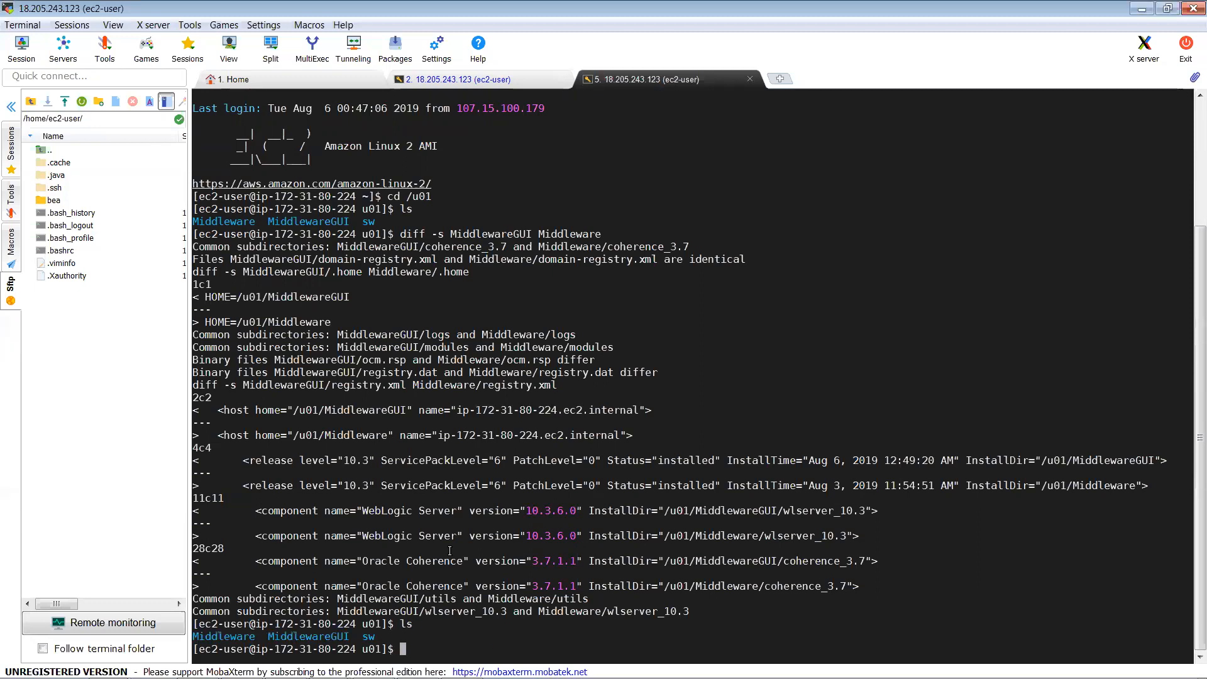
double_click(320, 637)
key(ctrl+c)
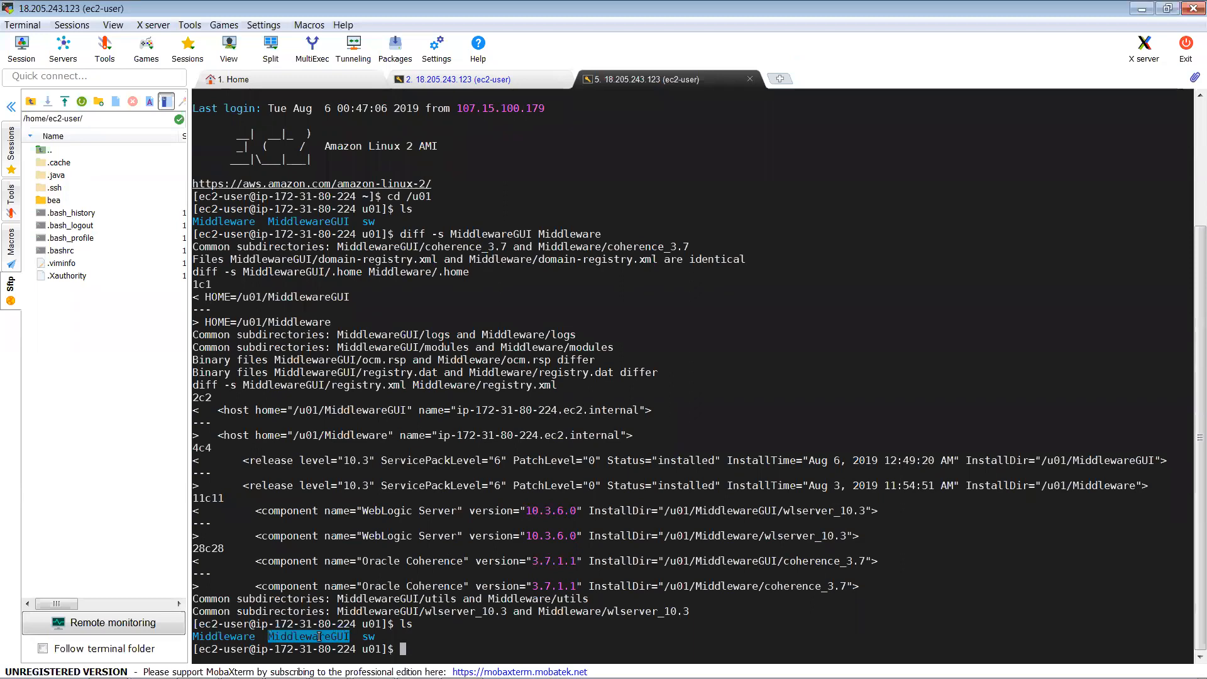
text(rm -rf)
right_click(319, 636)
key(Return)
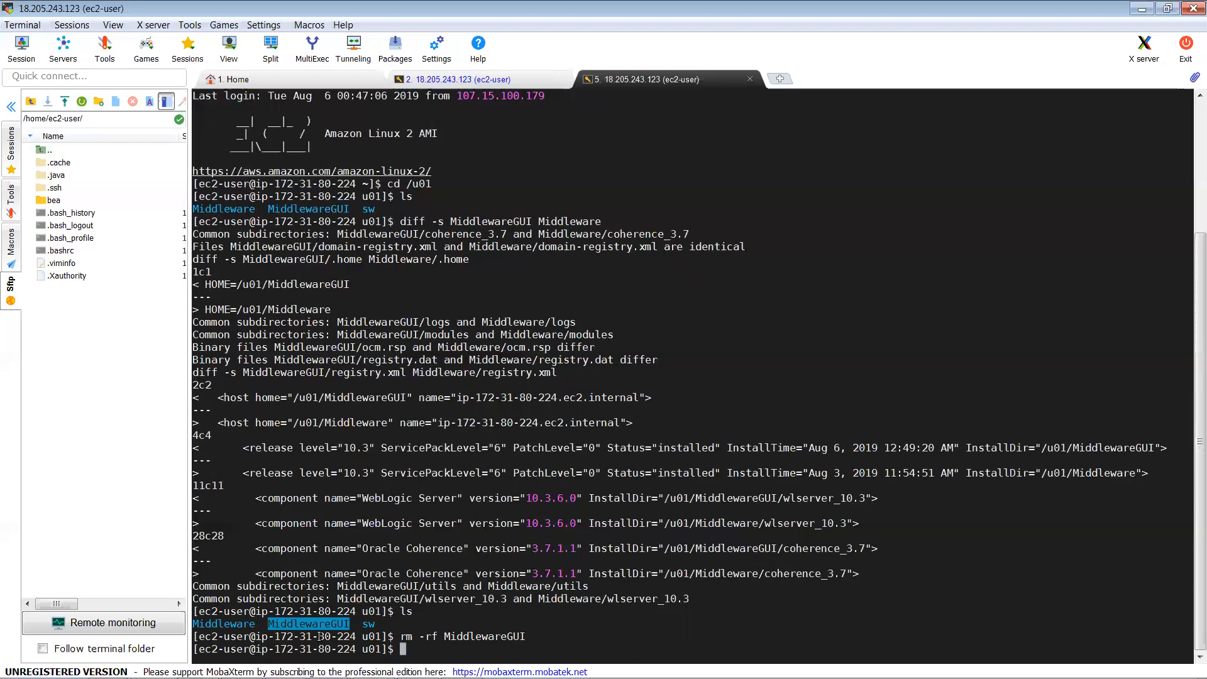
text(ls -ltr)
key(Return)
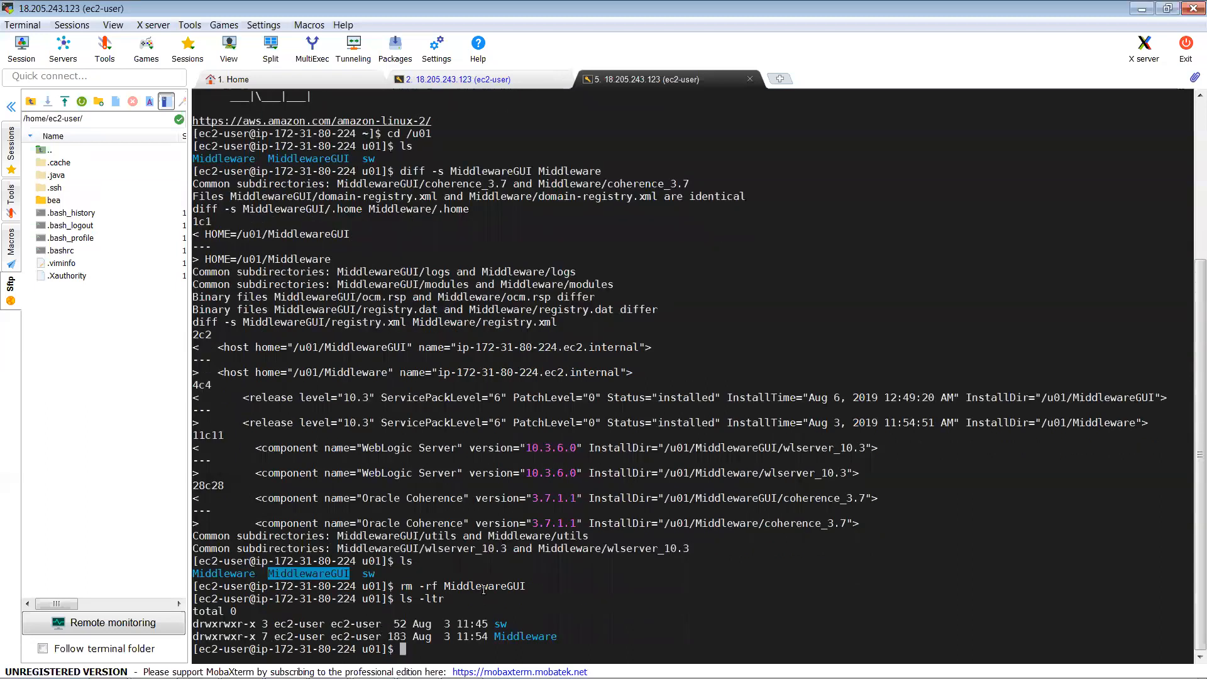
double_click(483, 588)
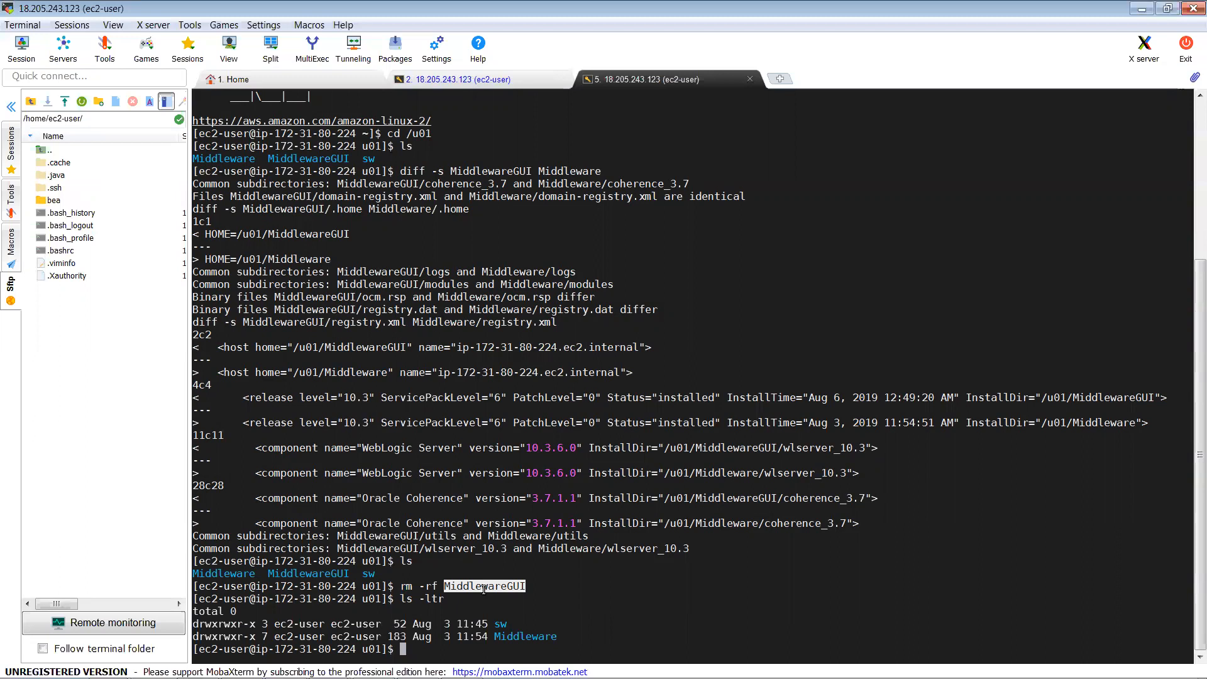
Step: Change into /u01/Middleware by running cd with the copied Middleware name
double_click(522, 636)
key(ctrl+c)
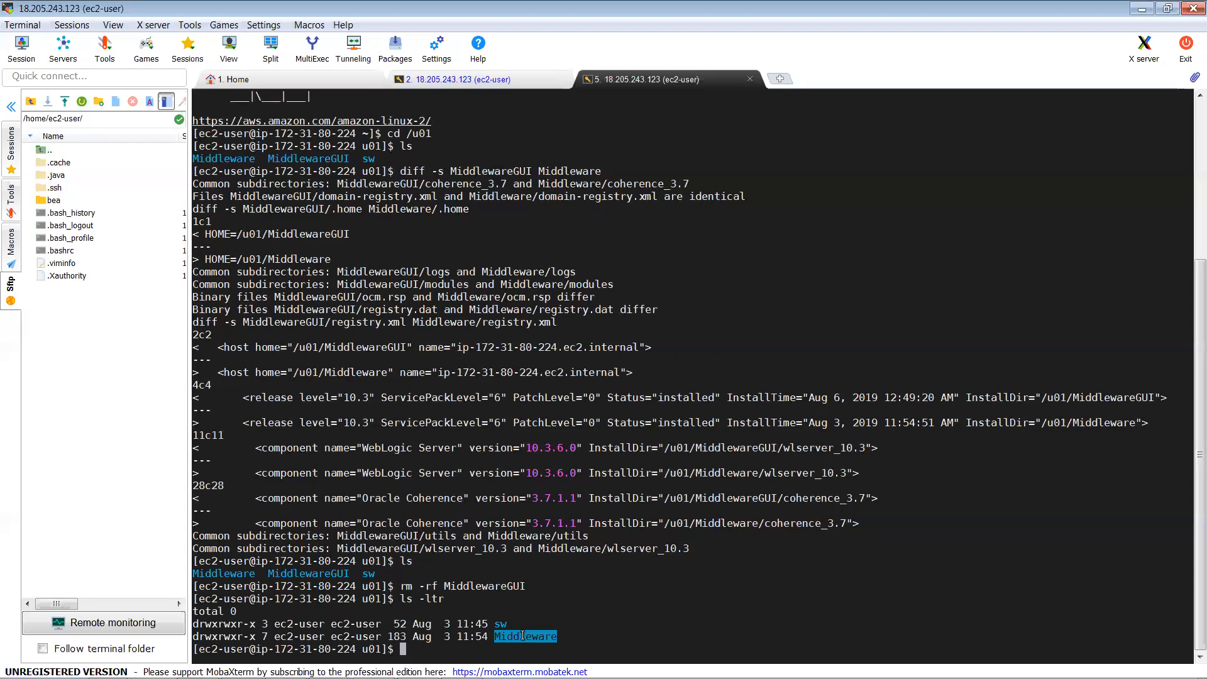
text(c)
text(d)
right_click(523, 636)
key(Return)
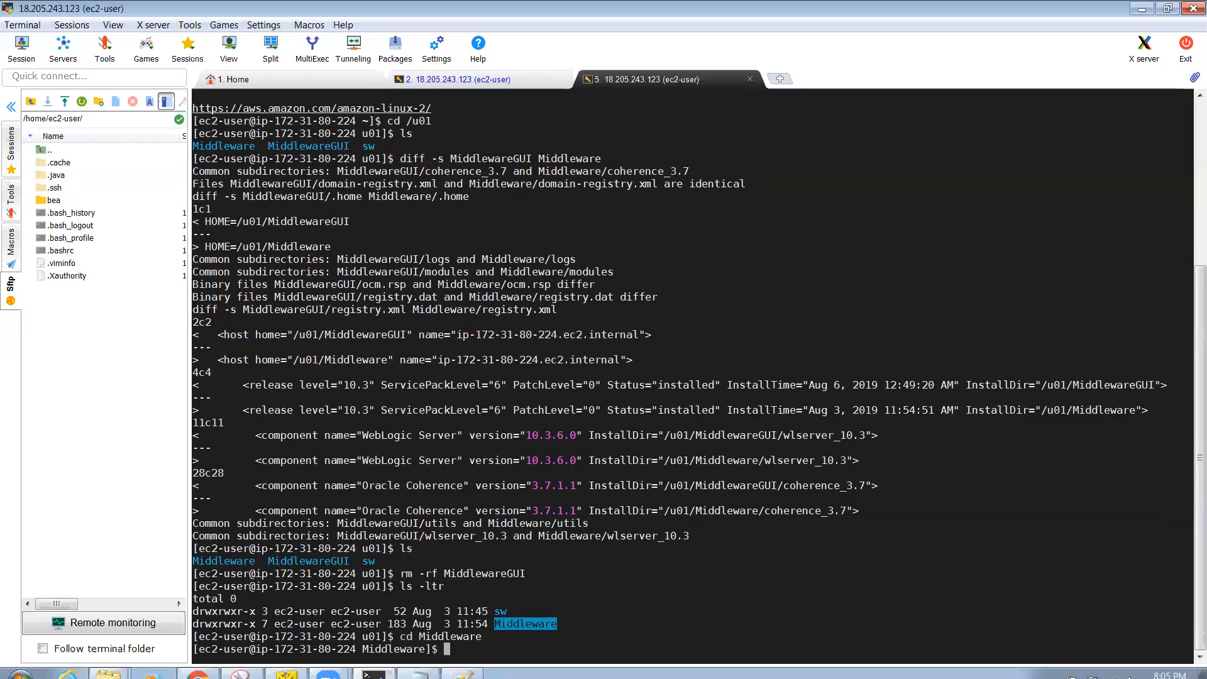
Step: Append 'GUI' and 'Silent XML - to create Domain' lines at the end of the notes
click(417, 664)
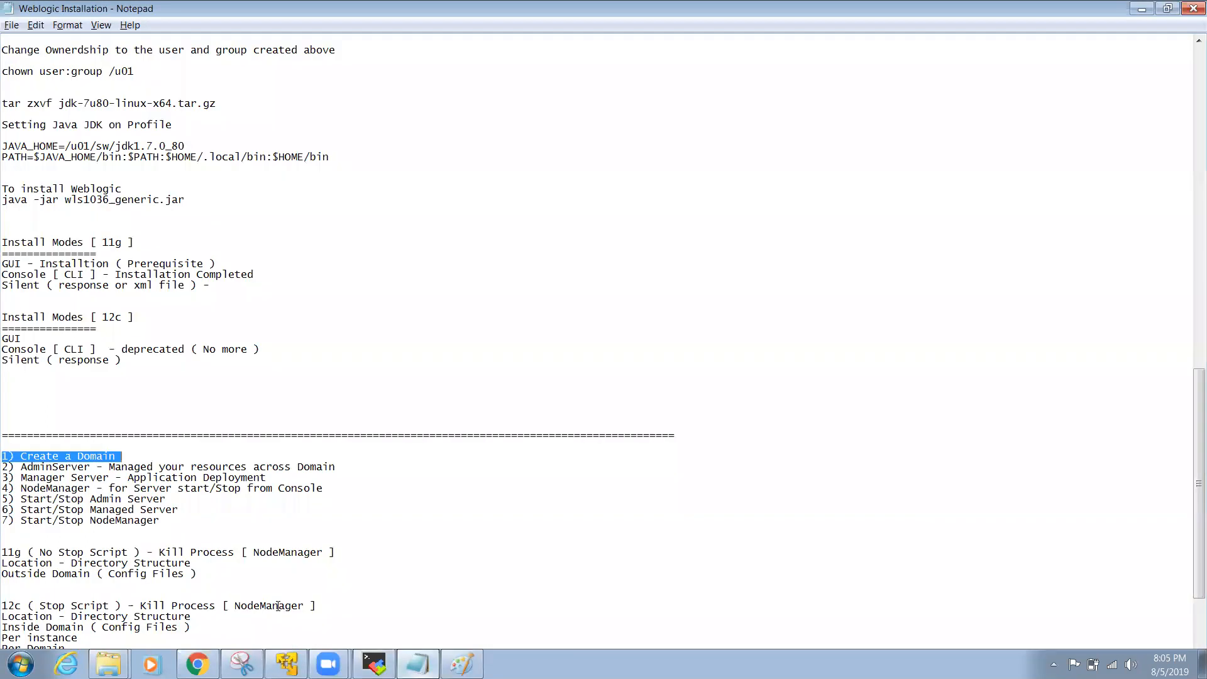
click(154, 660)
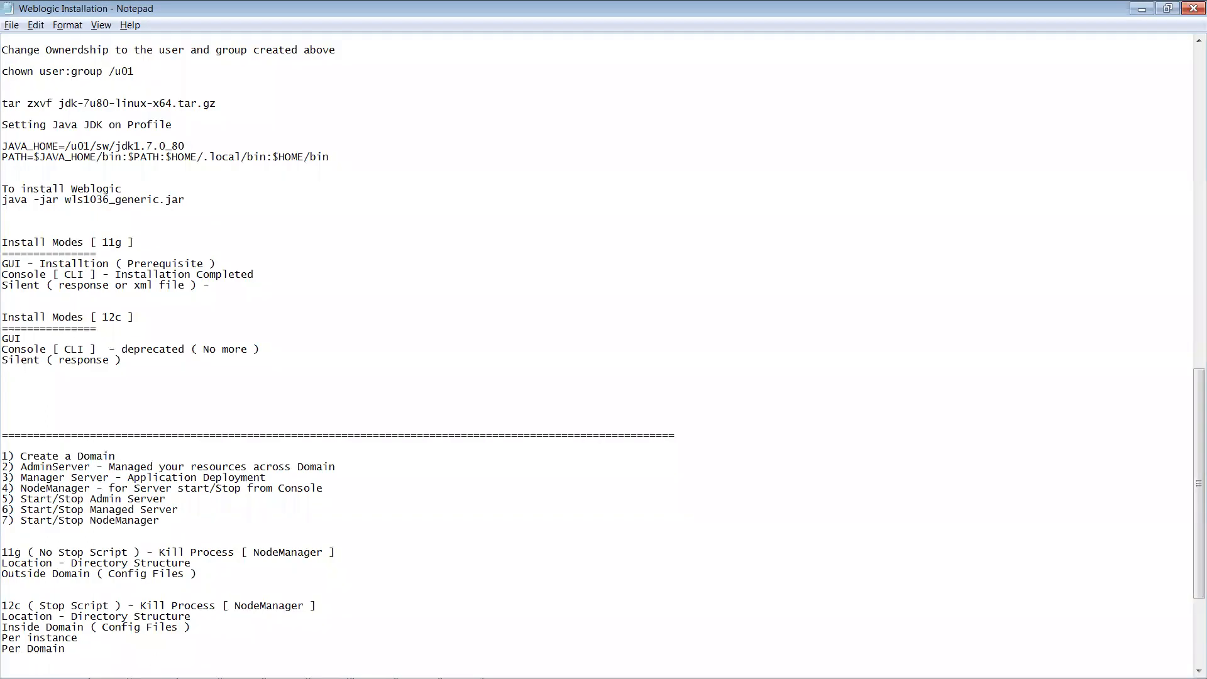
key(Return)
key(Return)
key(Return)
key(Return)
key(Return)
key(Return)
key(Return)
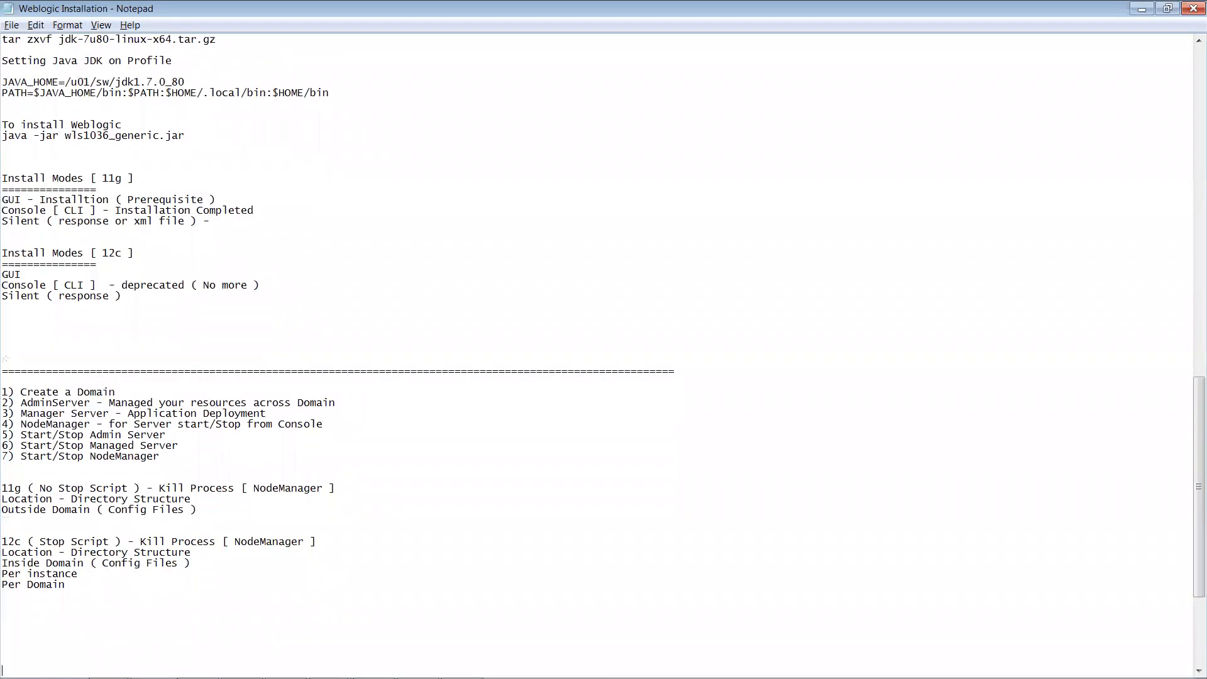
text(GUI)
key(Return)
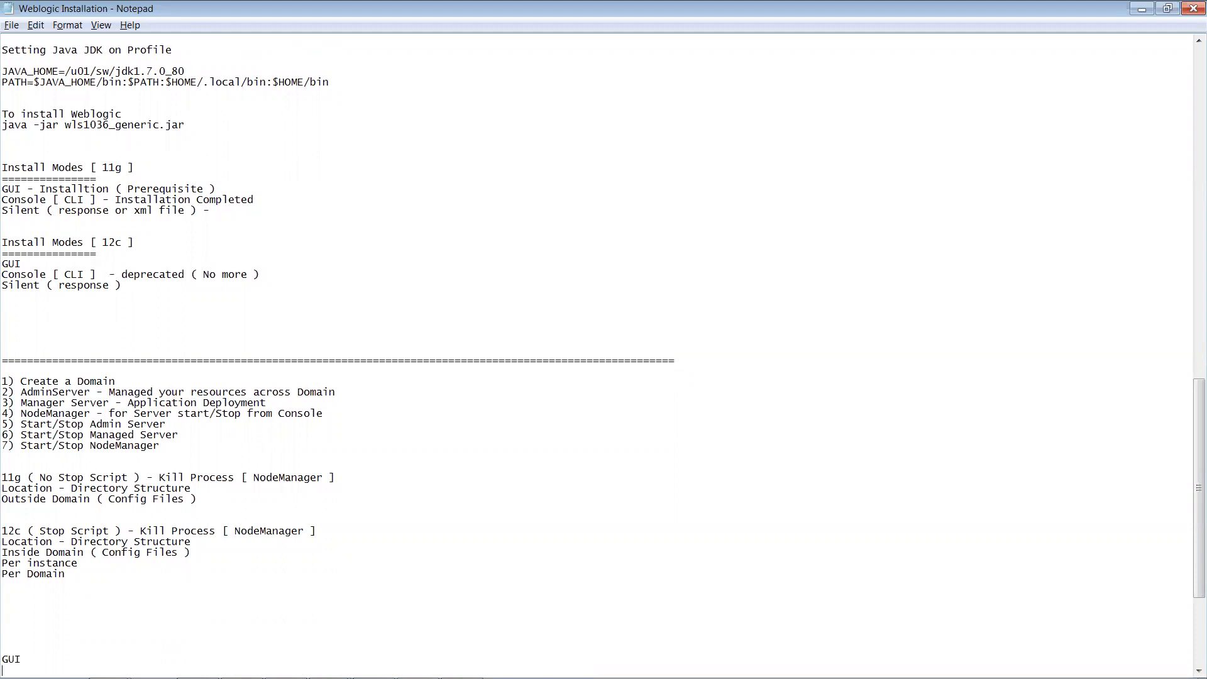
text(Cm)
key(BackSpace)
text(ommand)
key(BackSpace)
key(BackSpace)
key(BackSpace)
key(BackSpace)
key(BackSpace)
key(BackSpace)
key(BackSpace)
text(Silent XML - to create Domain)
Step: Add 'WLST - Weblogic Scripting Tool', then a 'Domain' heading after a blank line
key(Return)
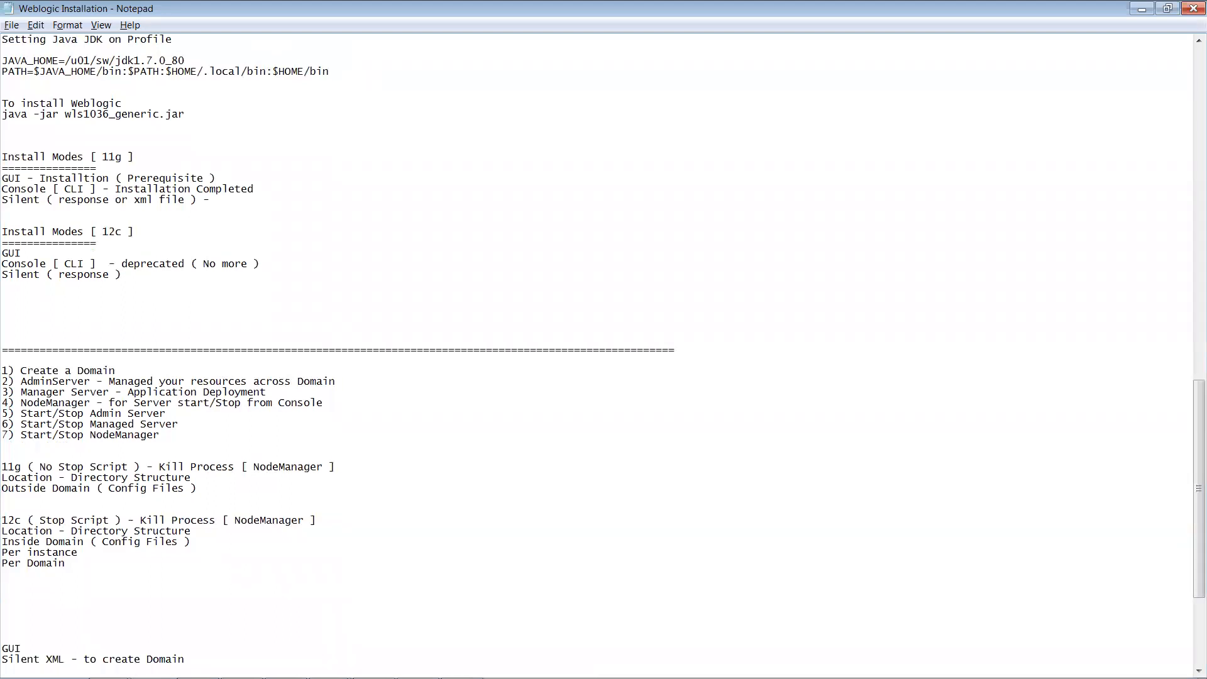
text(WLST)
text(- Weblogic Scir)
key(BackSpace)
key(BackSpace)
text(ripting Tool)
key(Return)
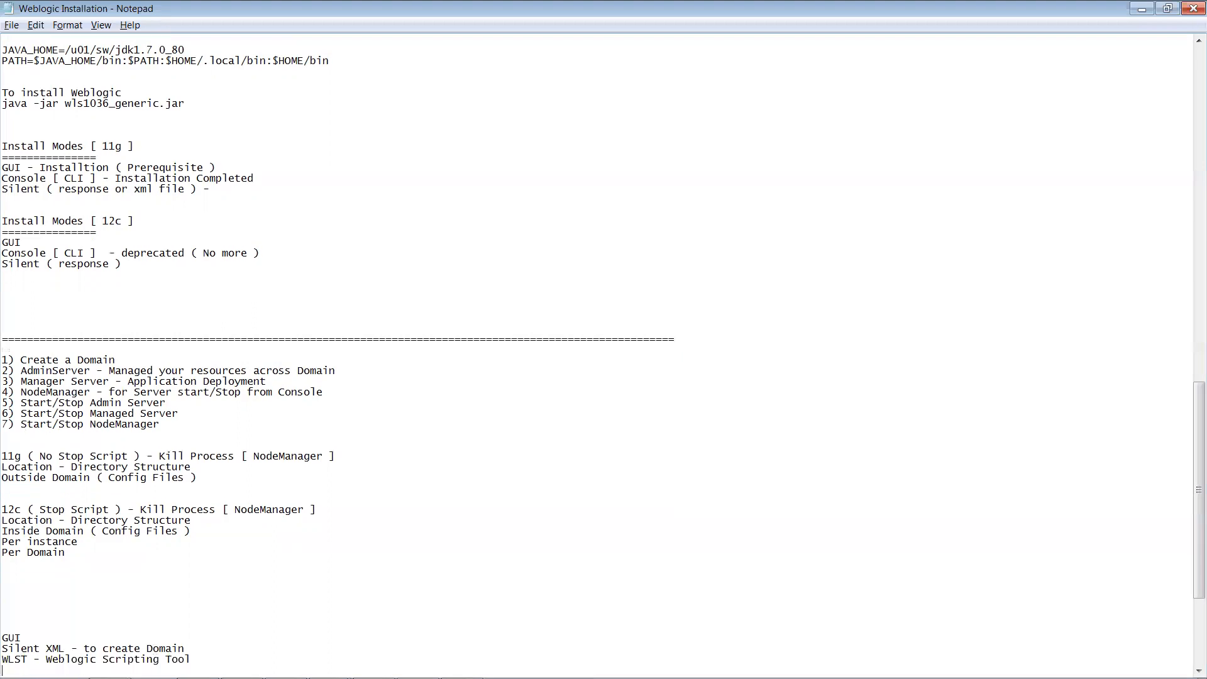
key(Return)
key(Return)
key(Return)
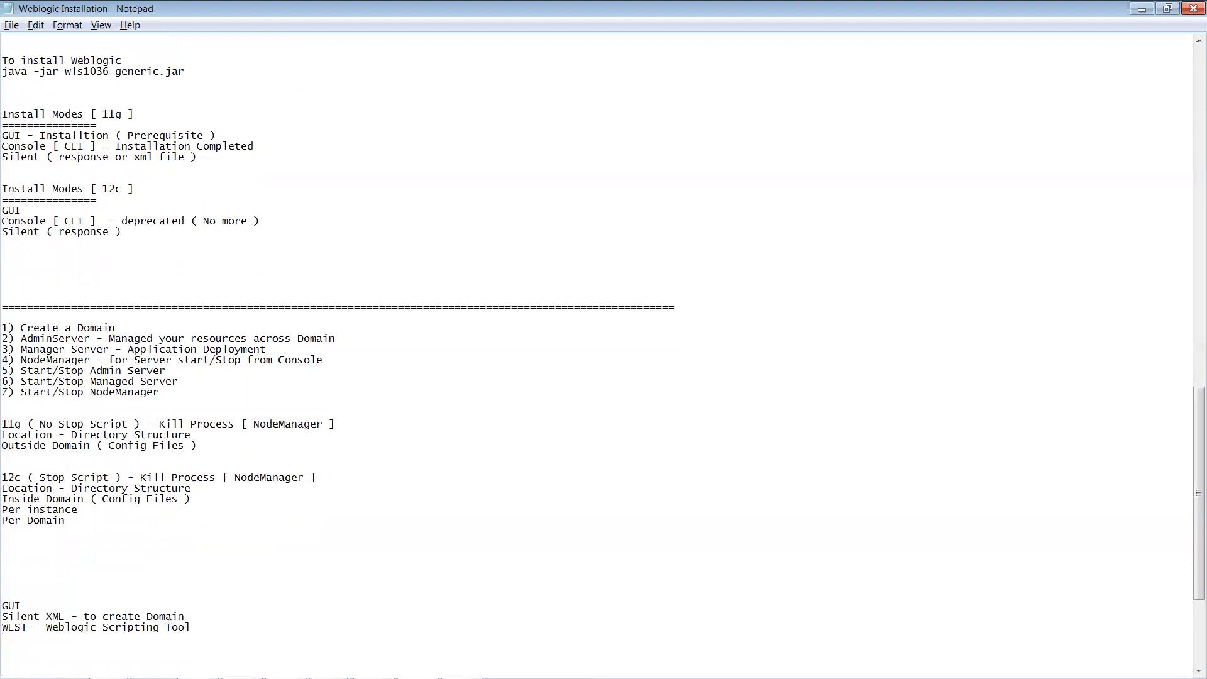
text(Domain)
Step: Type '1) Create - New Domain' and '2) Extend - Exisitng Domain' beneath the Domain heading
key(Return)
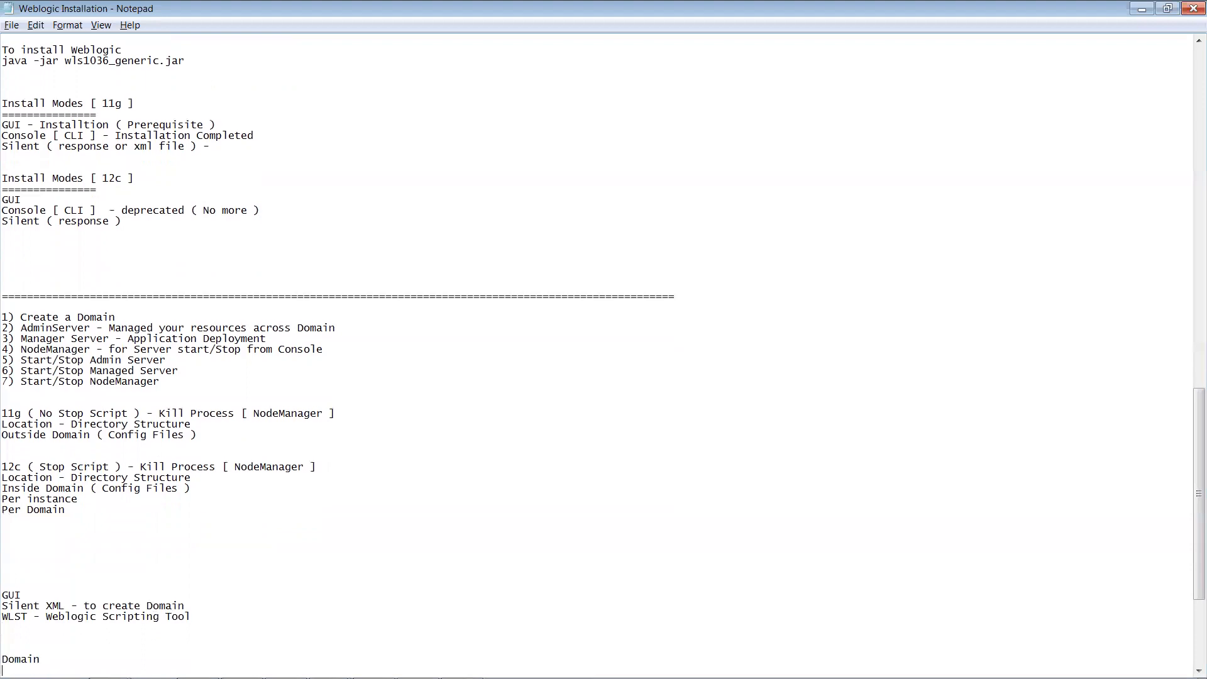
text(1) Cret)
key(BackSpace)
text(ate)
key(Return)
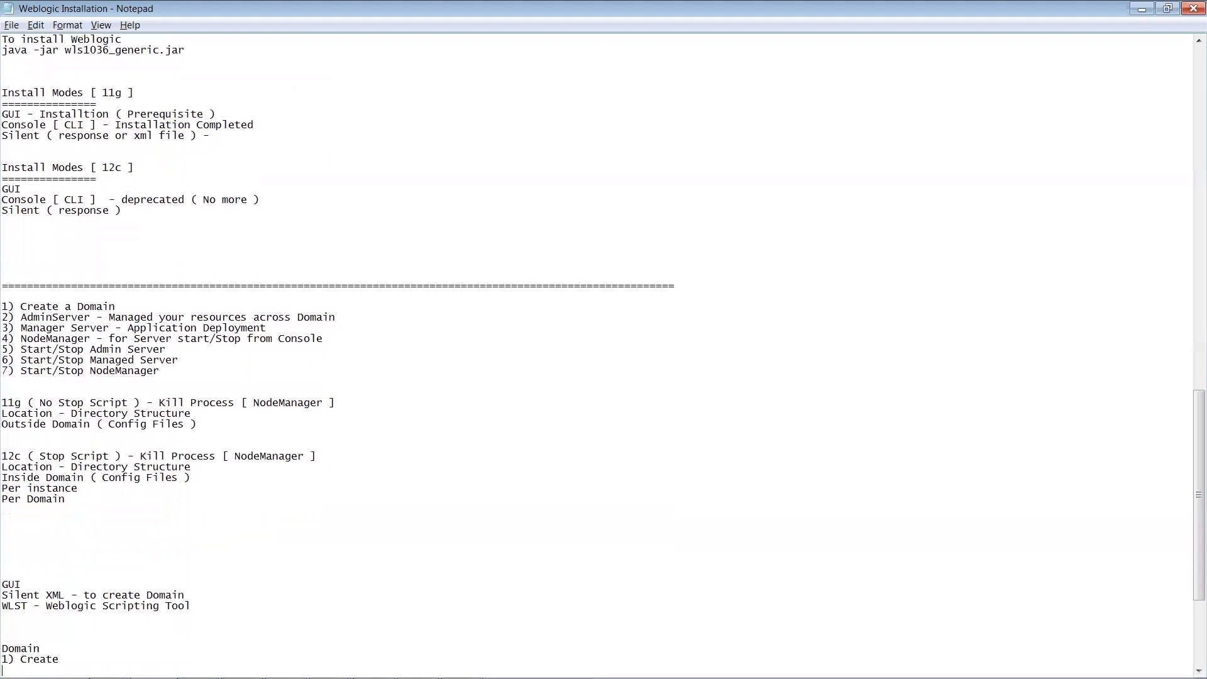
text(2)
text() Ex)
text(tend)
text(- N)
text(ew Domain 2))
text( Extend - Exis)
text(itn)
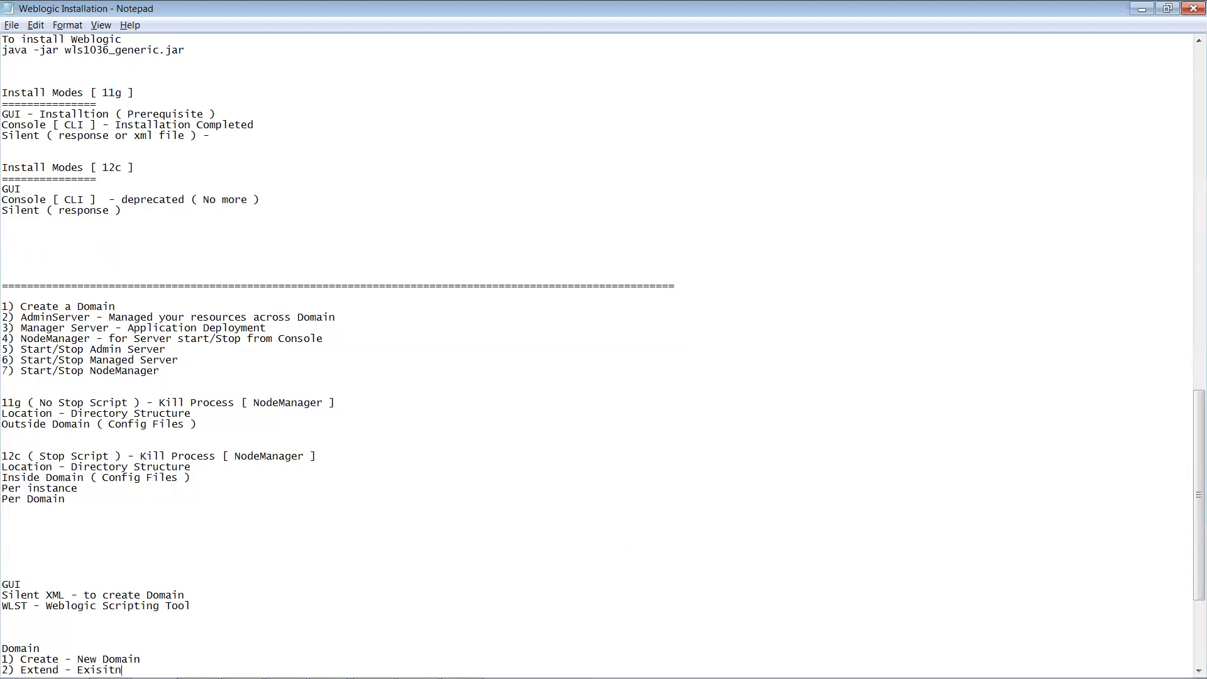
text(g Domain)
Step: List /u01/Middleware, noting coherence_3.7, and cd into wlserver_10.3
key(alt+Tab)
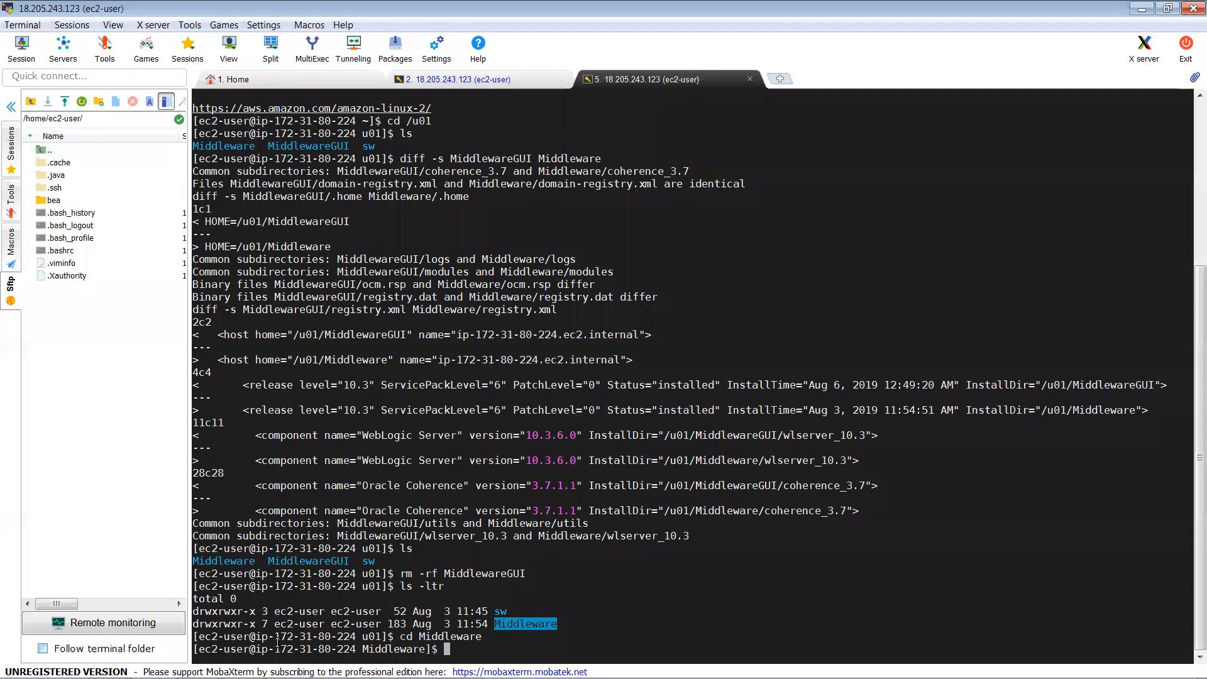
text(ls)
key(Return)
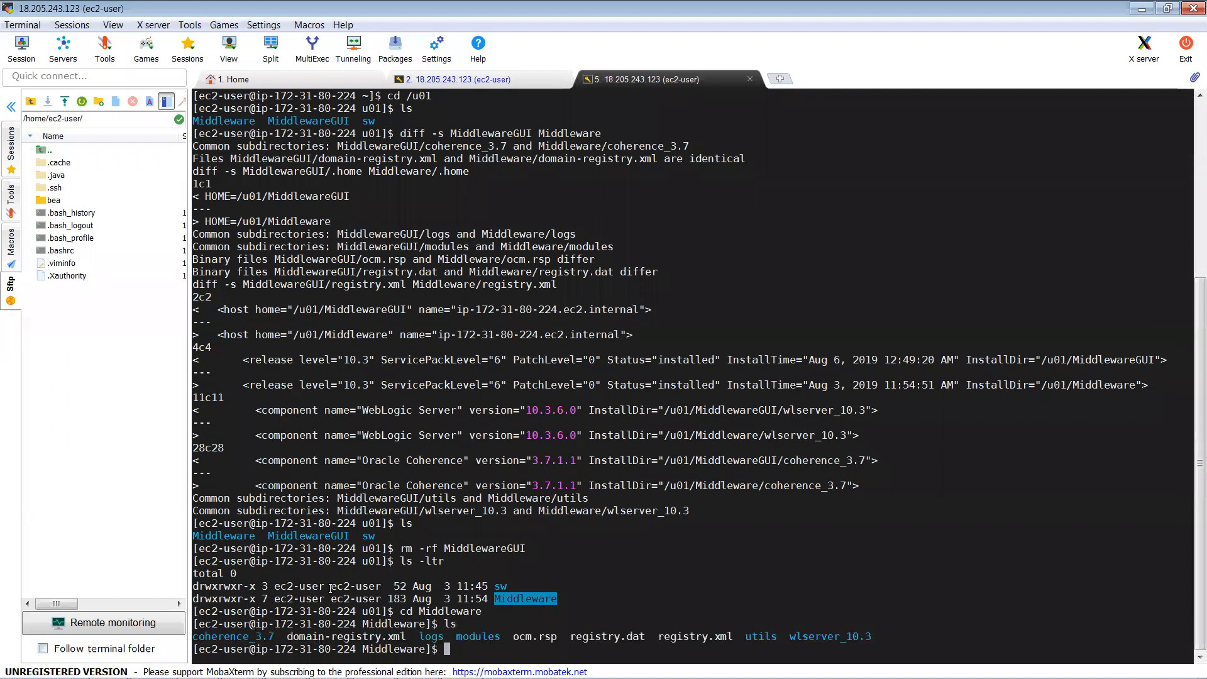
double_click(257, 636)
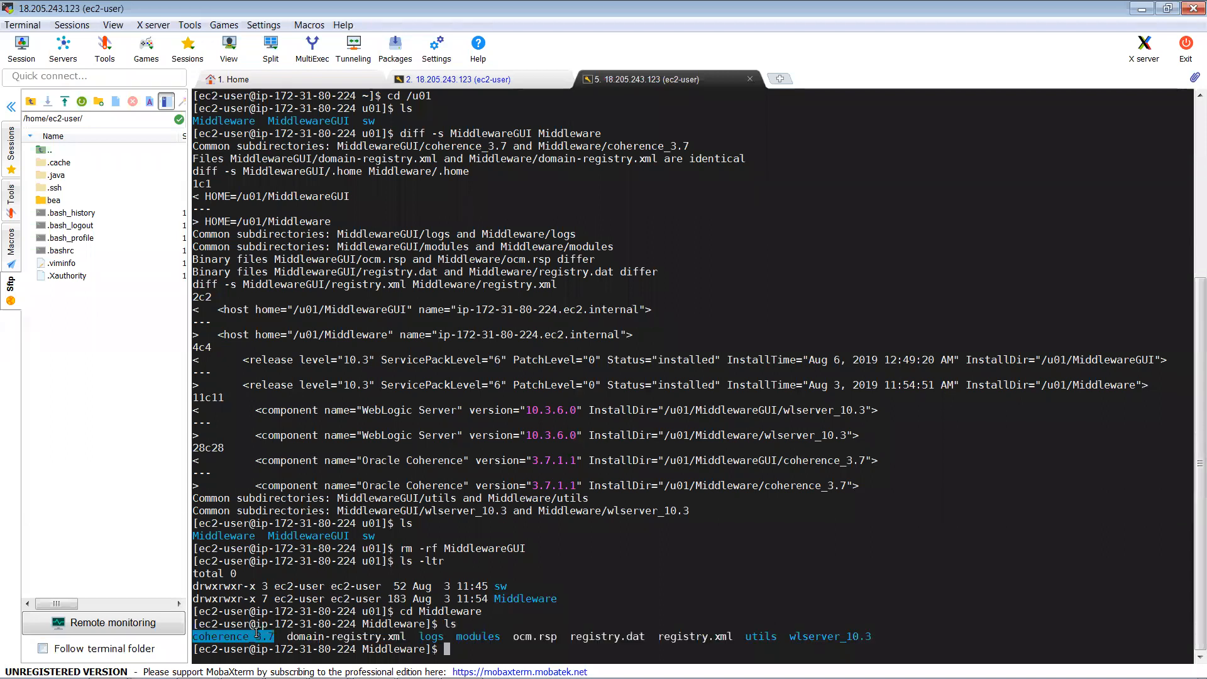
double_click(809, 636)
key(ctrl+c)
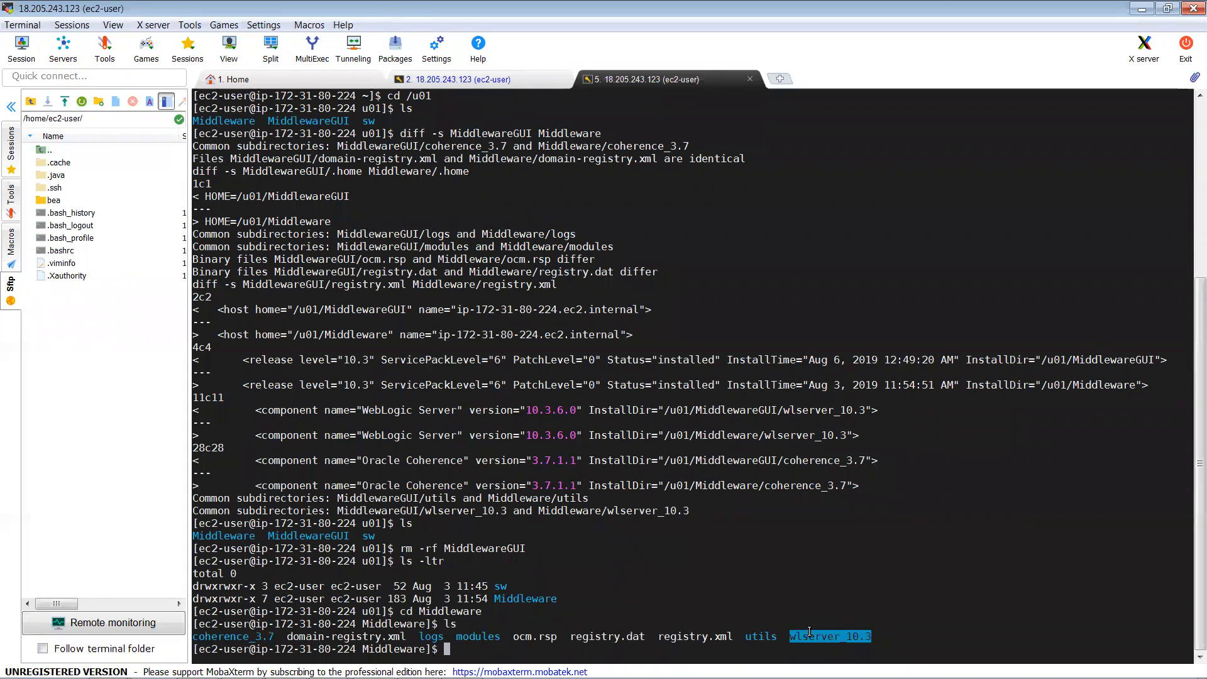
text(cd)
right_click(810, 632)
key(Return)
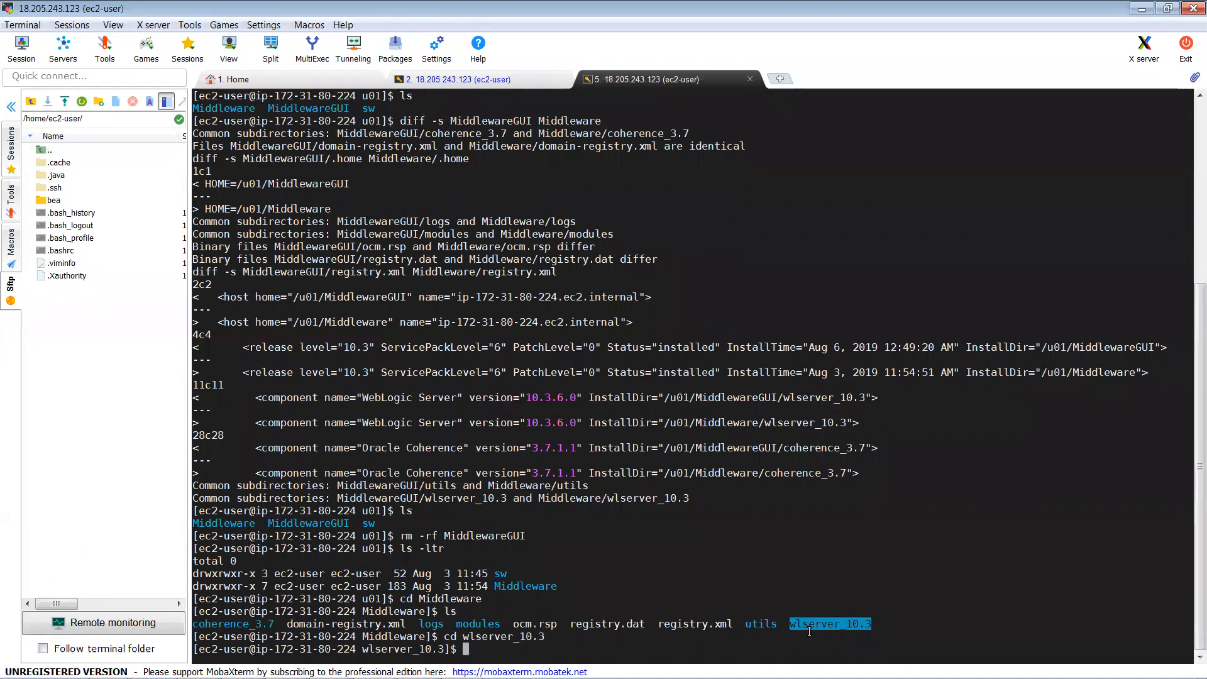
Step: List wlserver_10.3, cd into common and confirm the path with pwd
text(ls)
key(Return)
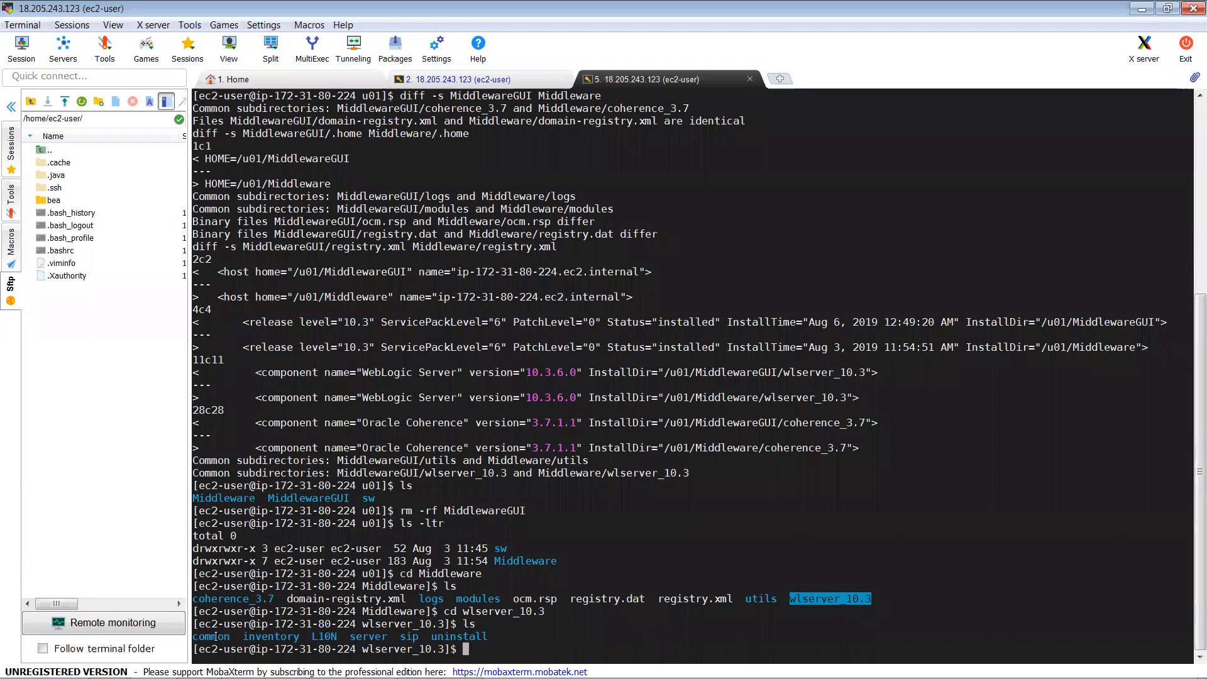
click(455, 635)
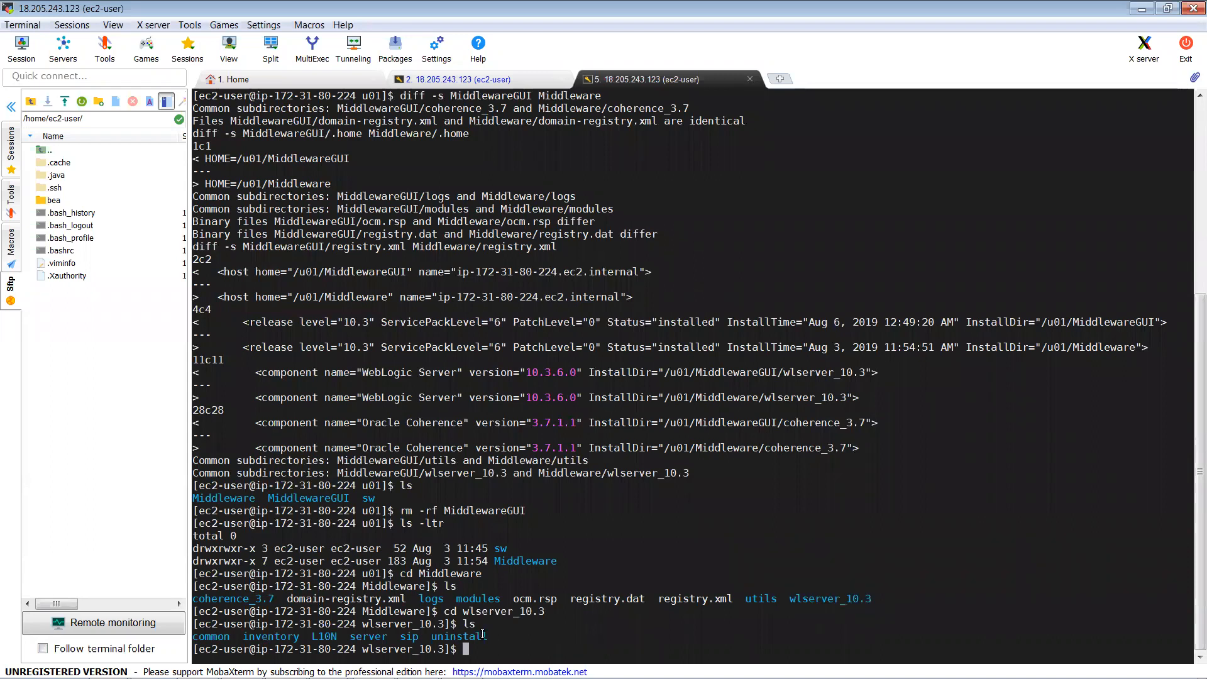
double_click(224, 637)
key(ctrl+c)
text(cd)
right_click(223, 637)
key(Return)
text(pwd)
key(Return)
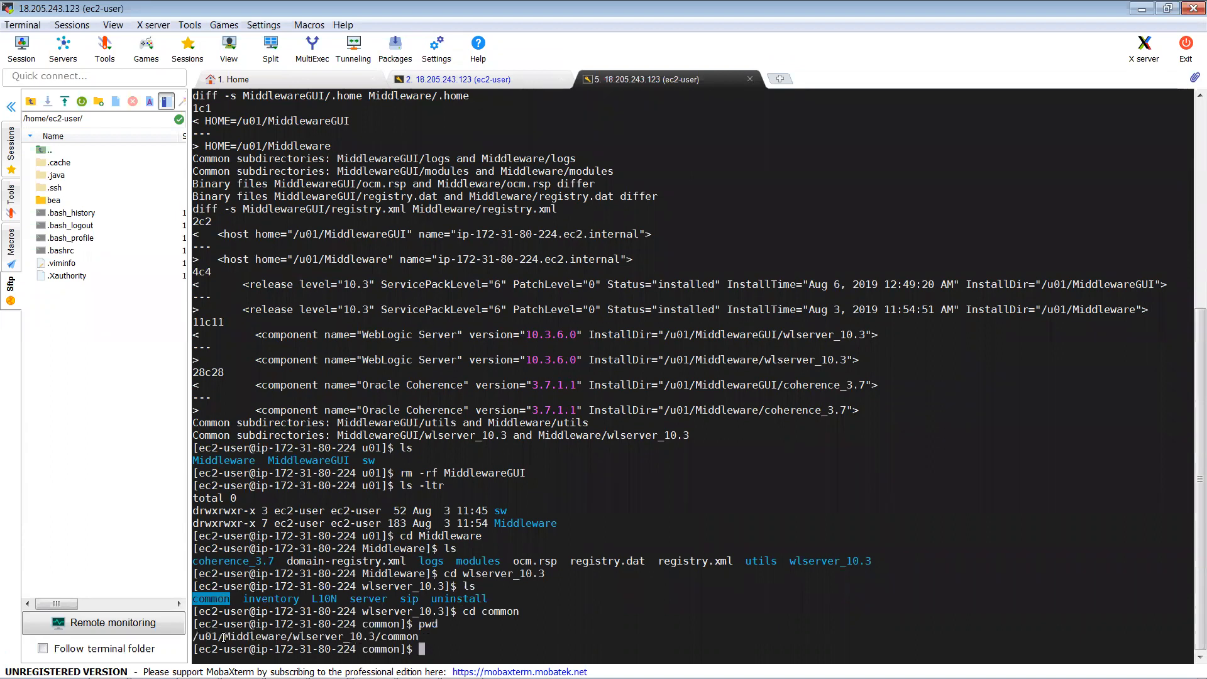
Step: List common, pointing out bin, nodemanager, wlst and quickstart, then copy its pwd path
text(ls)
key(Return)
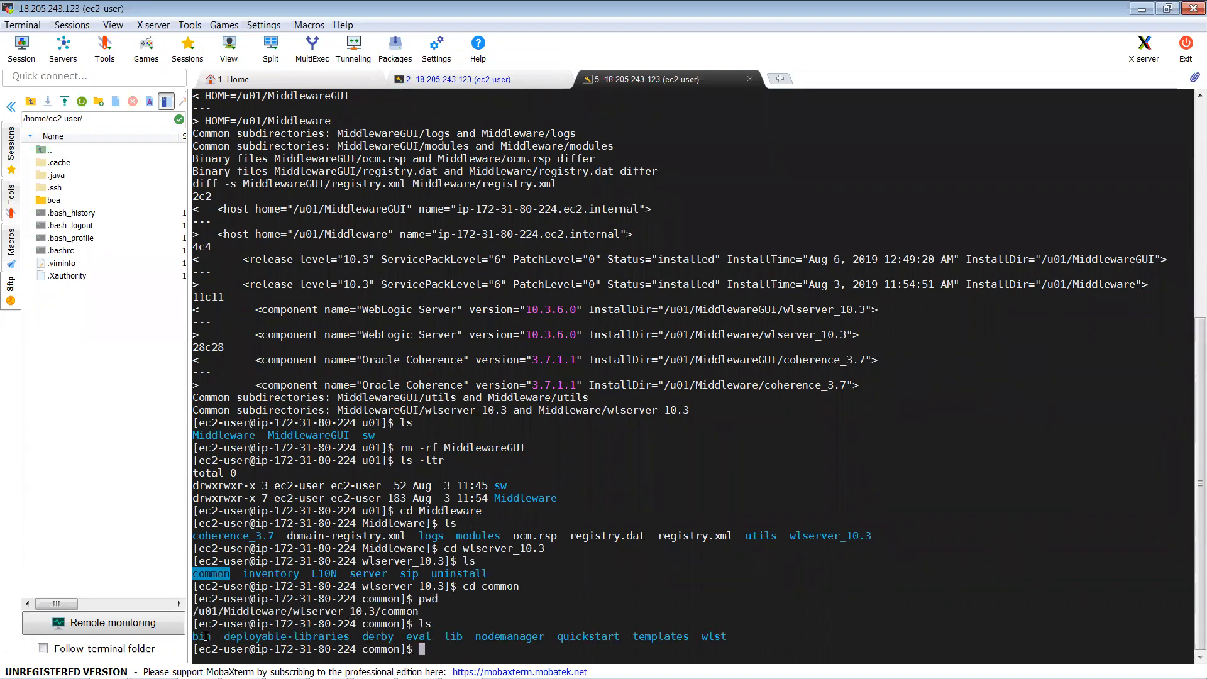
double_click(211, 636)
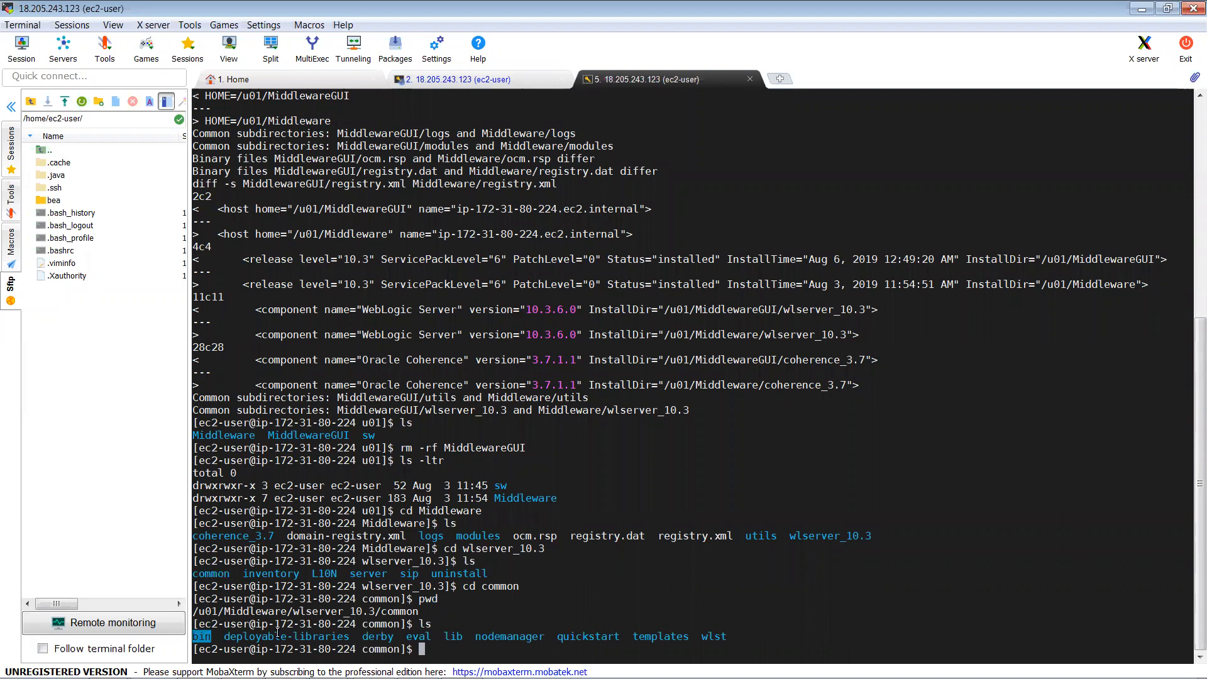
click(378, 629)
double_click(508, 638)
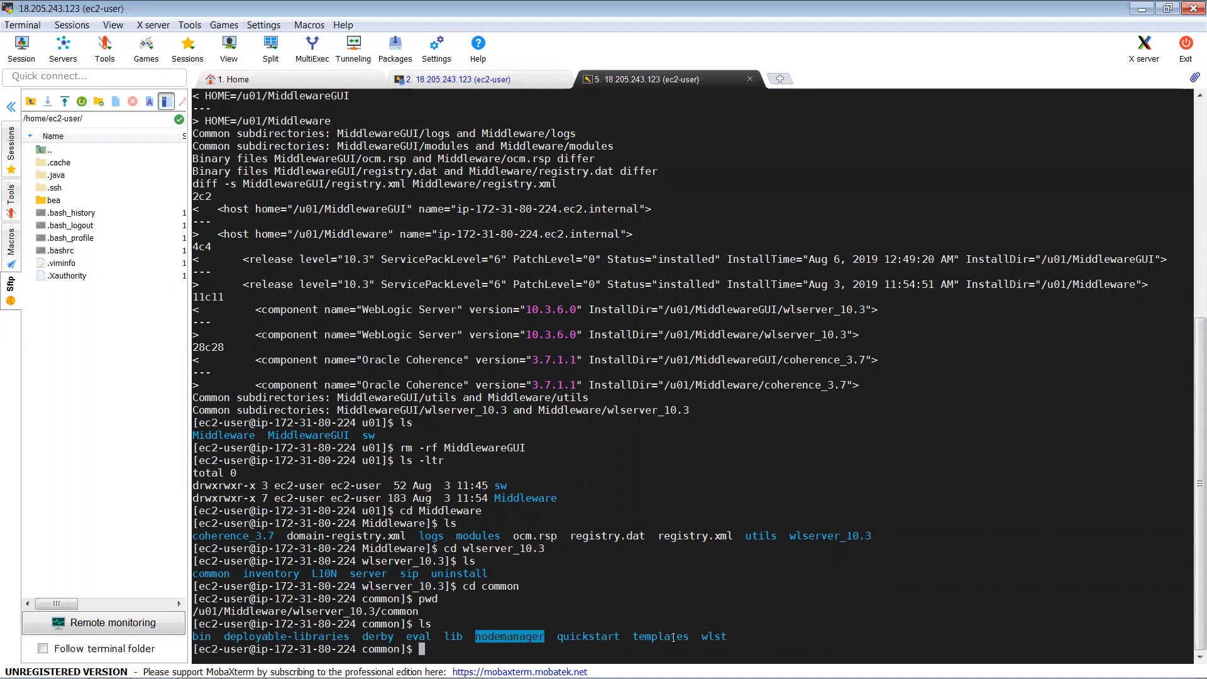
double_click(709, 637)
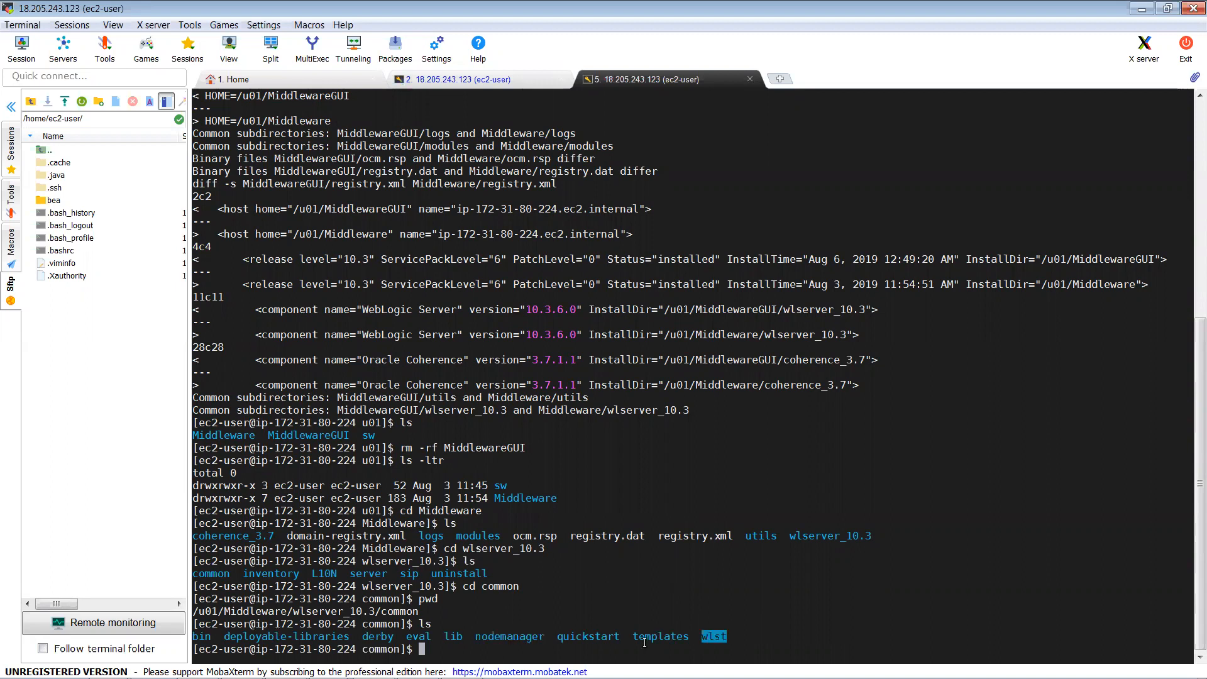
click(577, 637)
double_click(576, 637)
click(652, 631)
text(pwd)
key(Return)
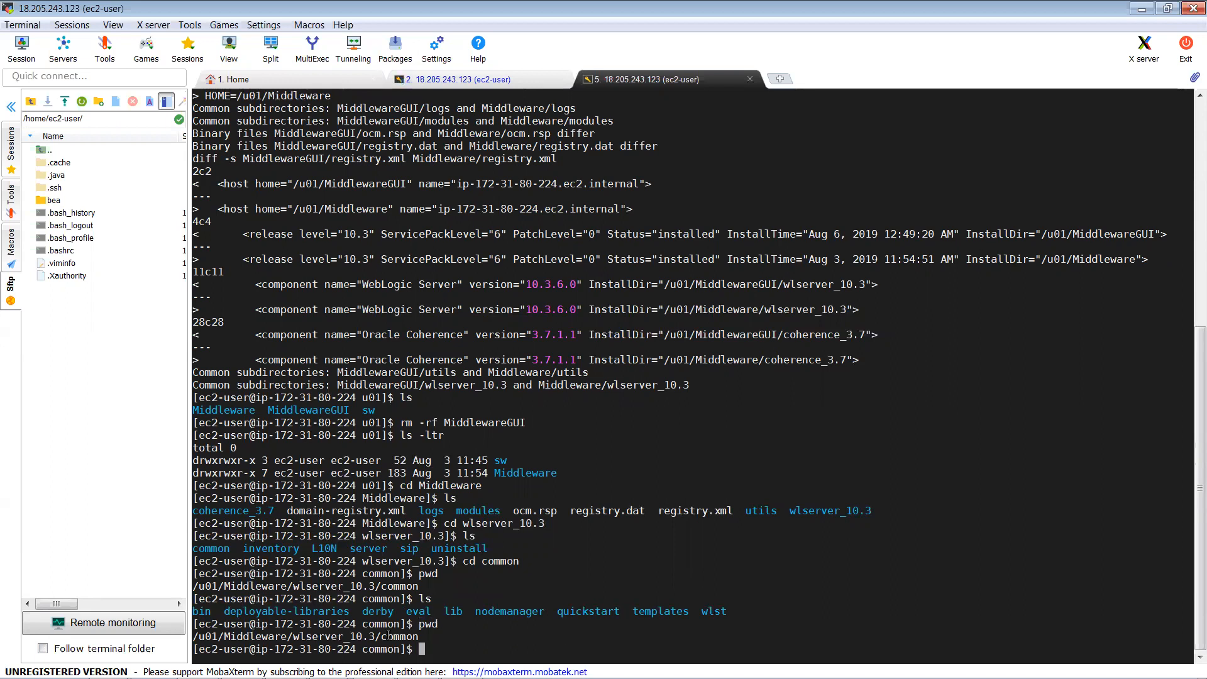
double_click(389, 636)
key(ctrl+c)
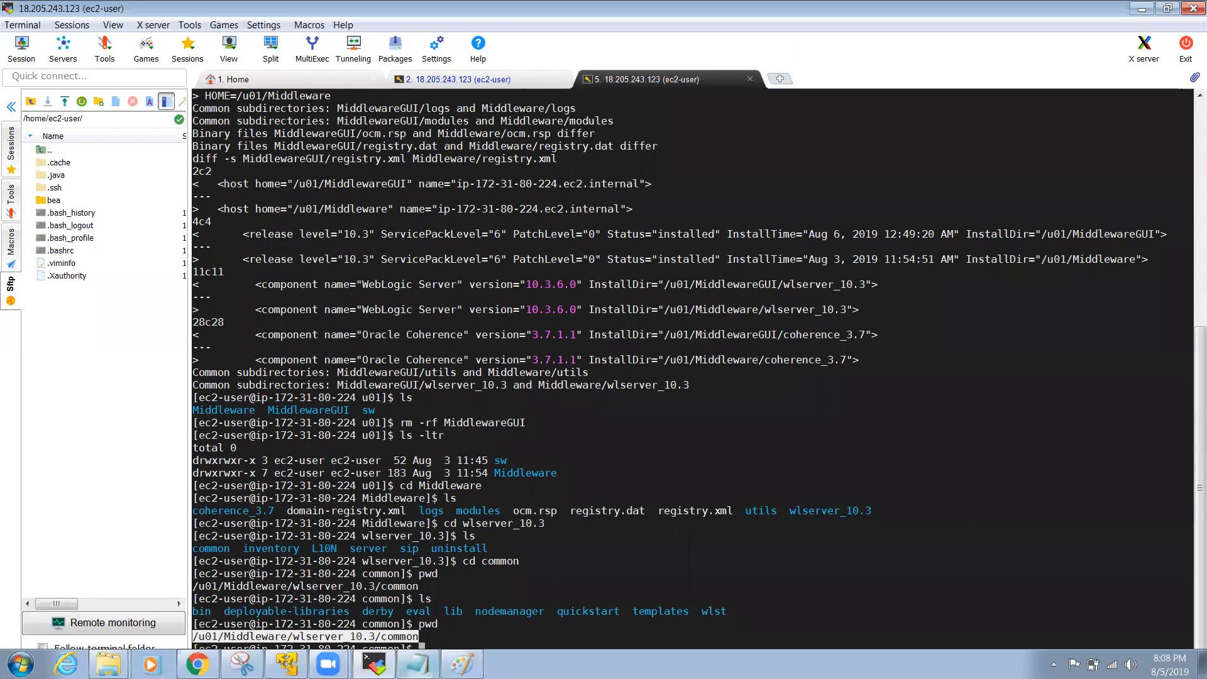
click(418, 663)
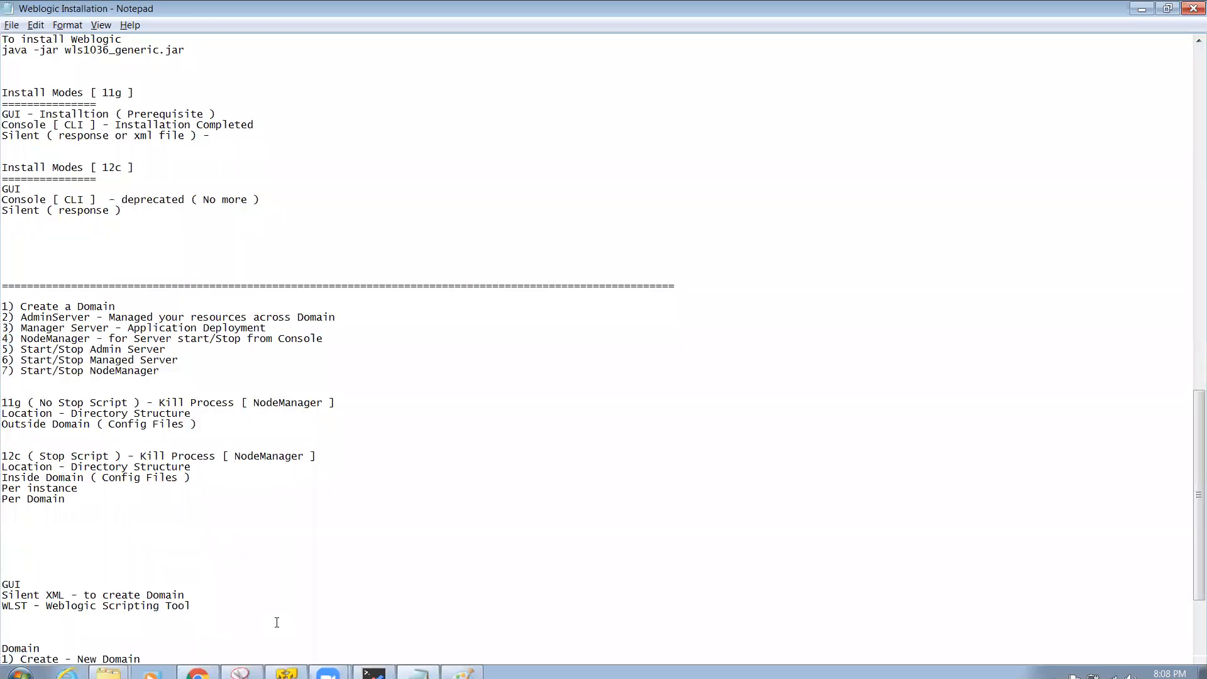
Step: Paste the common path into the notes with '1) Domain Config Files' and '2) Node Manager Config Files'
scroll(277, 622, down, 3)
scroll(277, 622, down, 2)
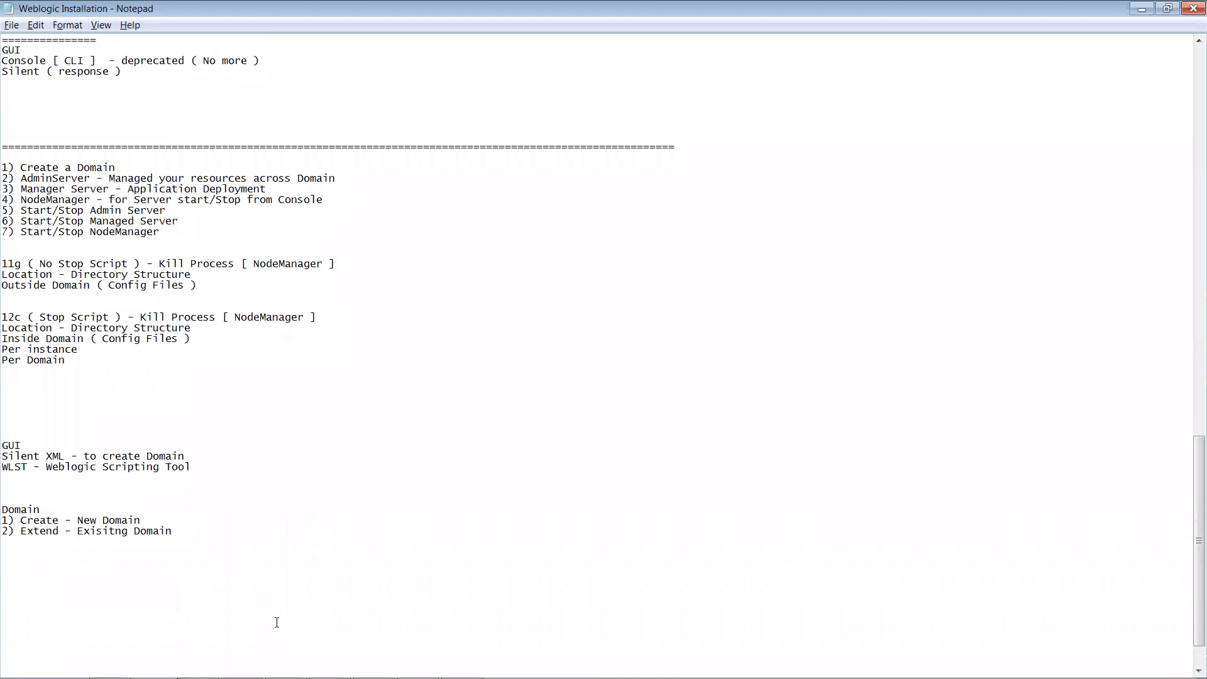
key(ctrl+v)
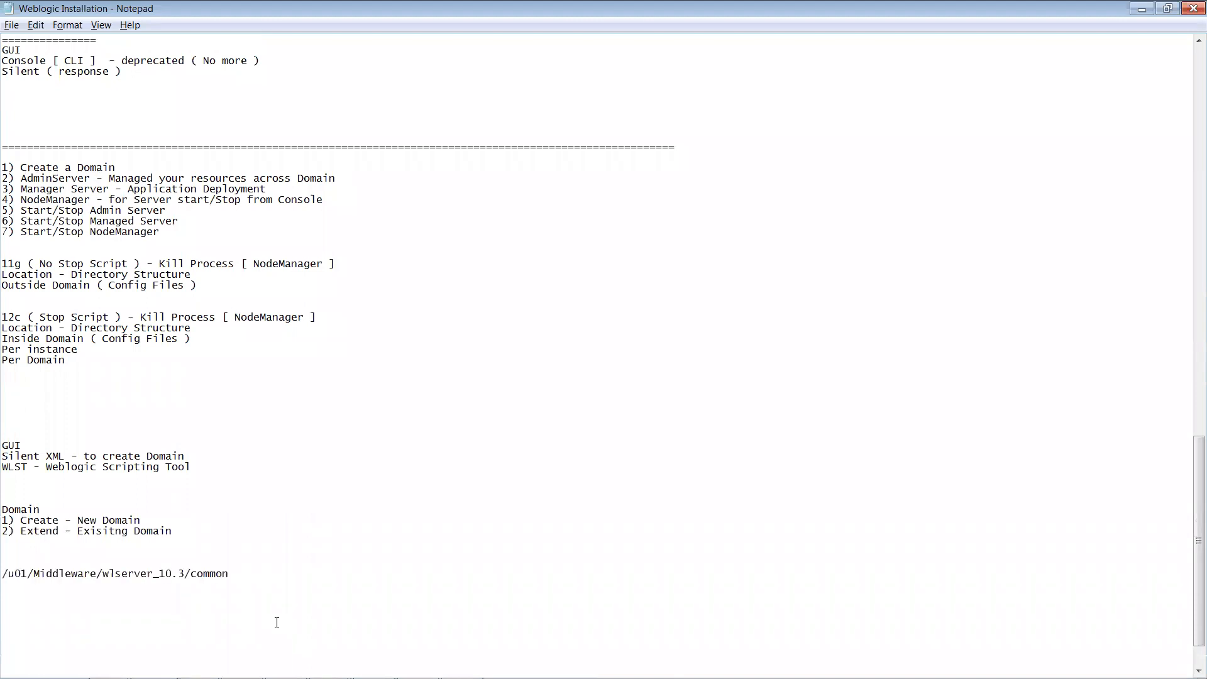
key(Return)
text(Cre)
key(BackSpace)
key(BackSpace)
key(BackSpace)
text(Domain Config Files)
key(Return)
text(Node )
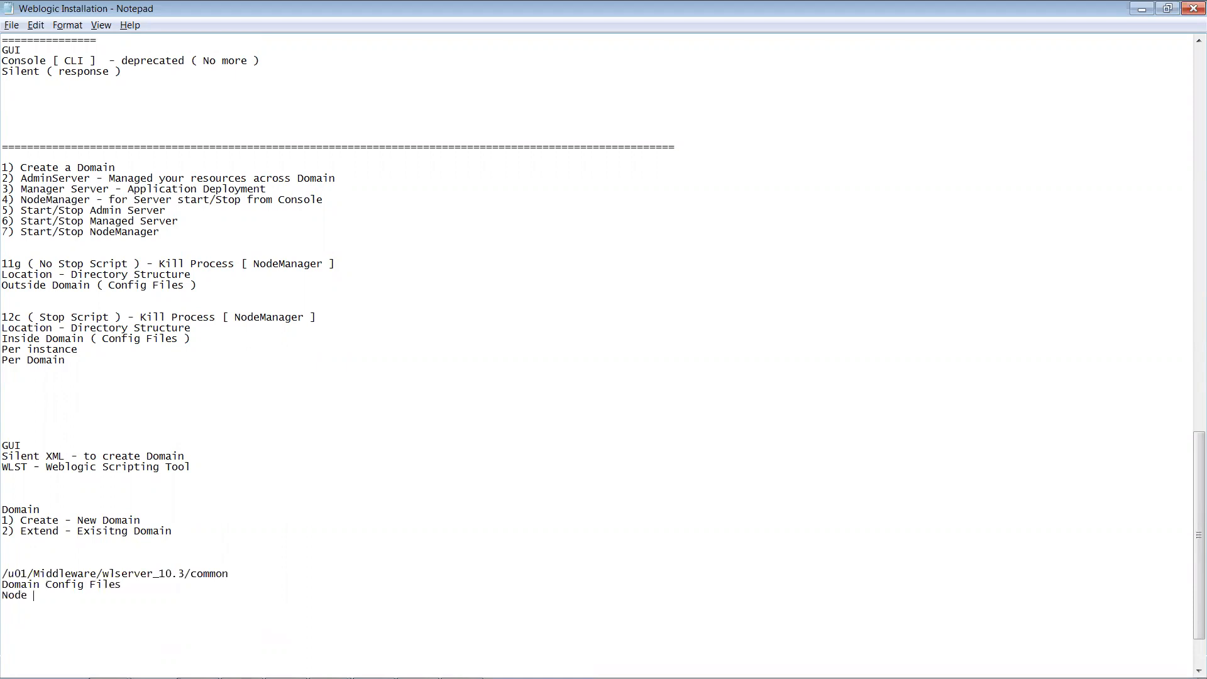
text(Manager Config Files)
click(2, 587)
text(1) )
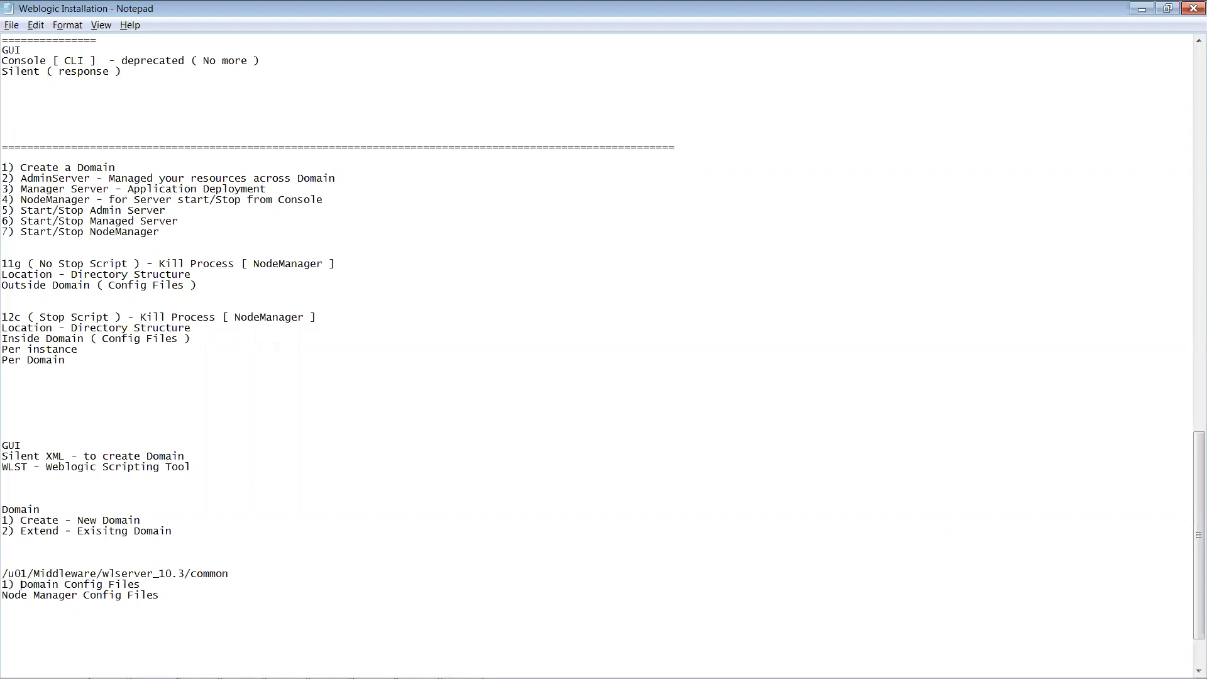
text(2)
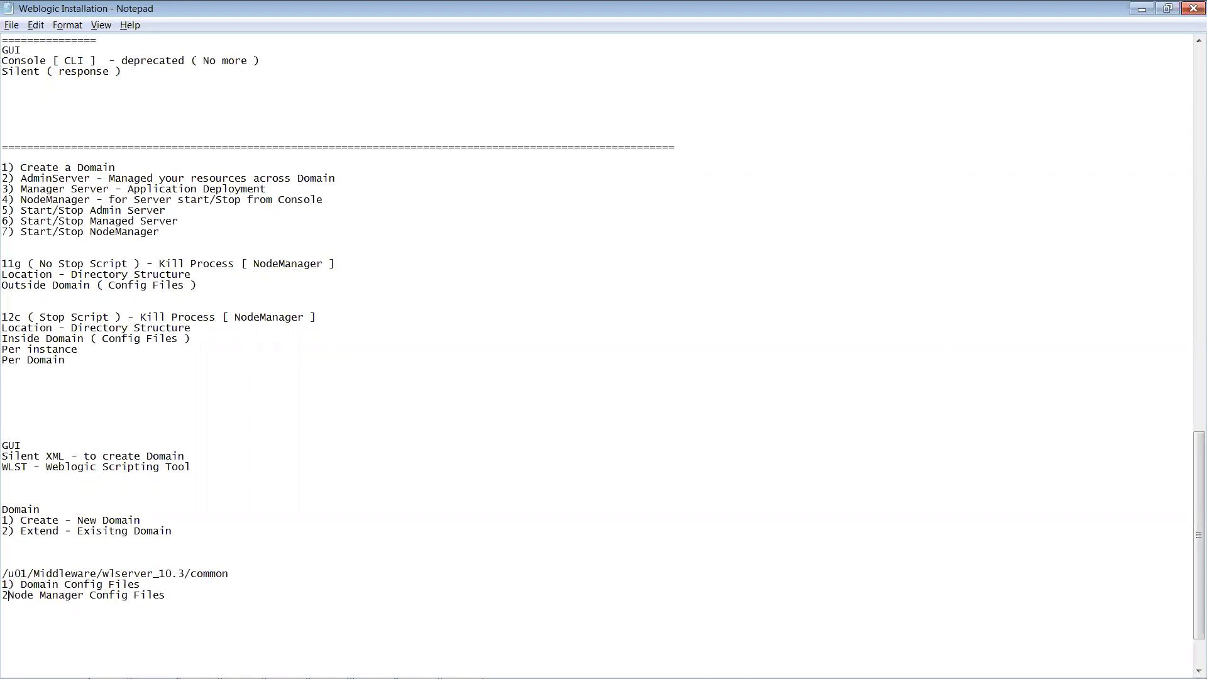
text())
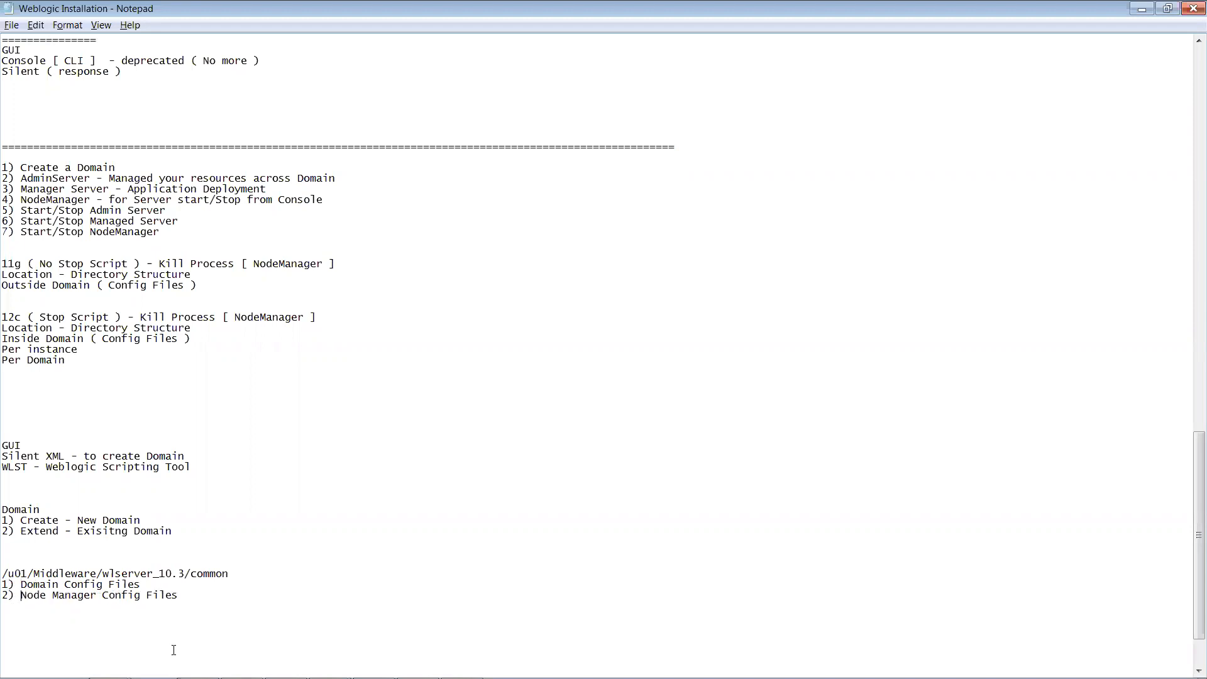
Step: In the terminal, cd into bin, run pwd and list its scripts
key(alt+Tab)
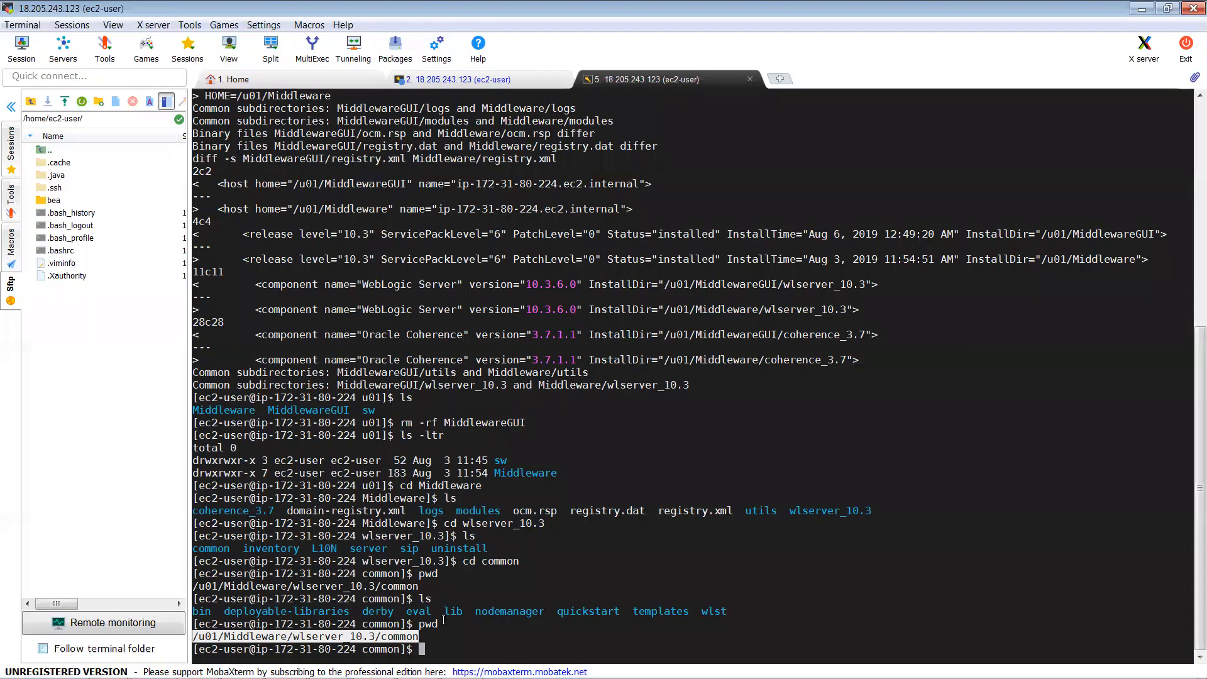
text(cd bin)
key(Return)
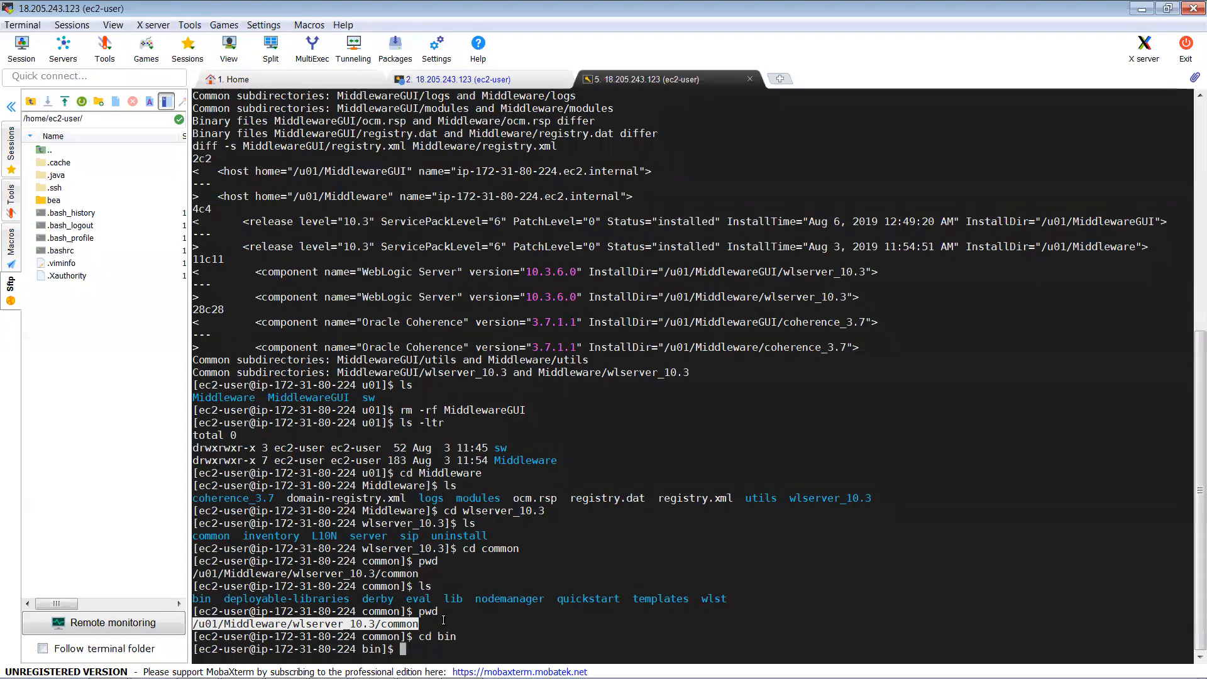
text(pwd)
key(Return)
text(ls)
key(Return)
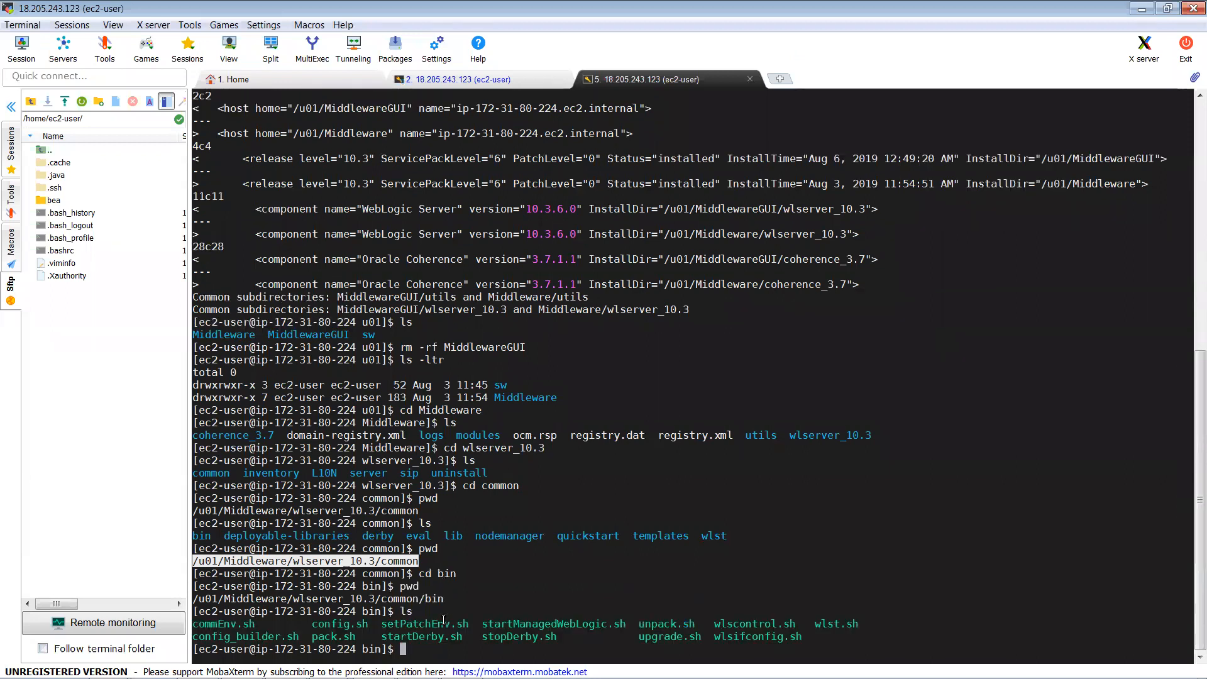
Step: Copy config.sh from the listing and note 'config.sh - Create or extend Domain' in Notepad
double_click(321, 627)
key(ctrl+c)
key(alt+Tab)
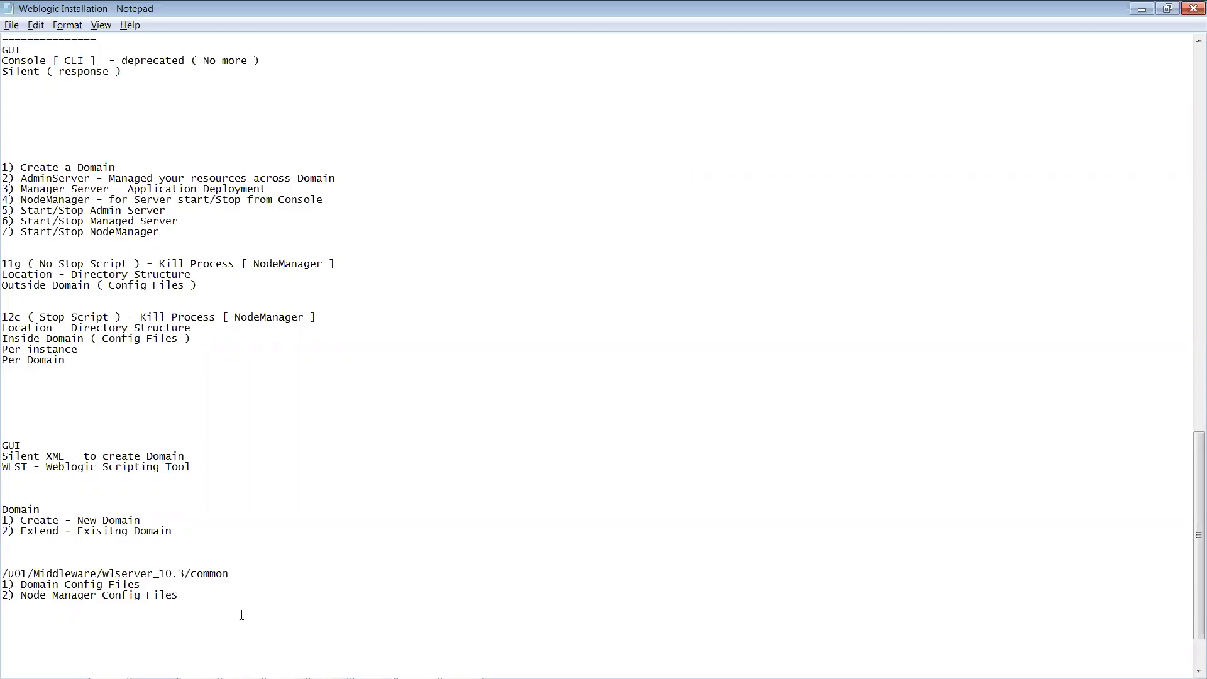
key(ctrl+v)
text(- Create or extend D)
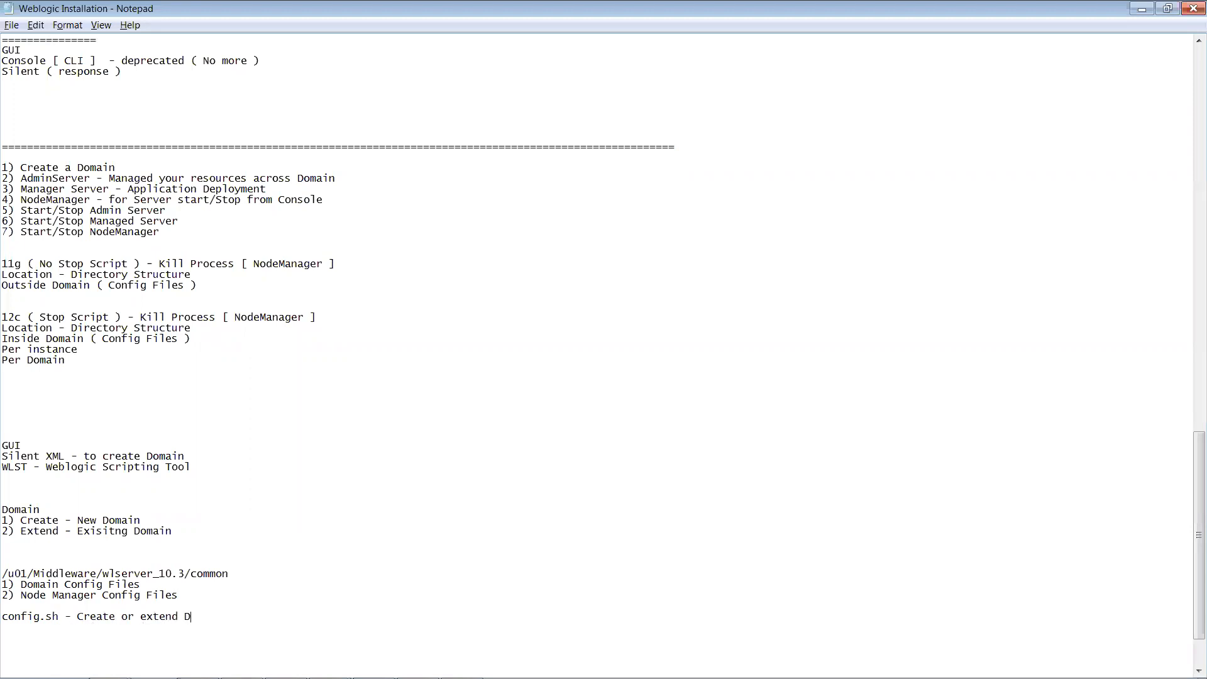
text(omain)
key(alt+Tab)
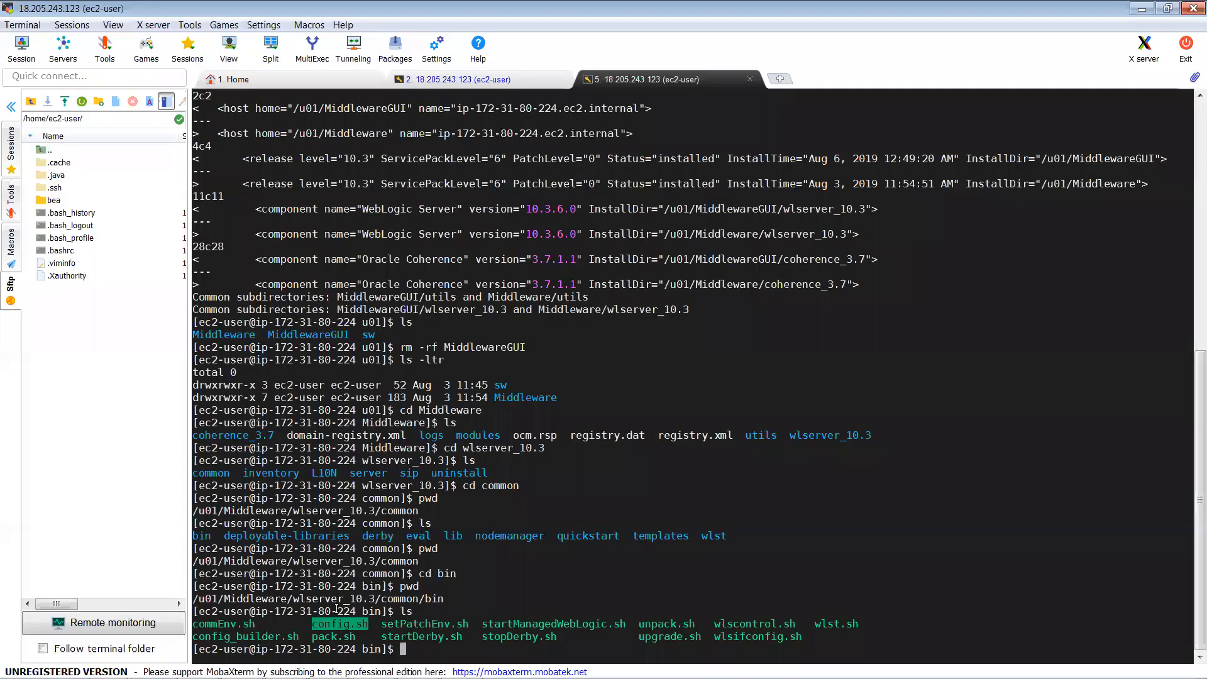
Step: Run ./config.sh and pass the Welcome page with Create a new WebLogic domain
text(./)
right_click(357, 624)
key(Return)
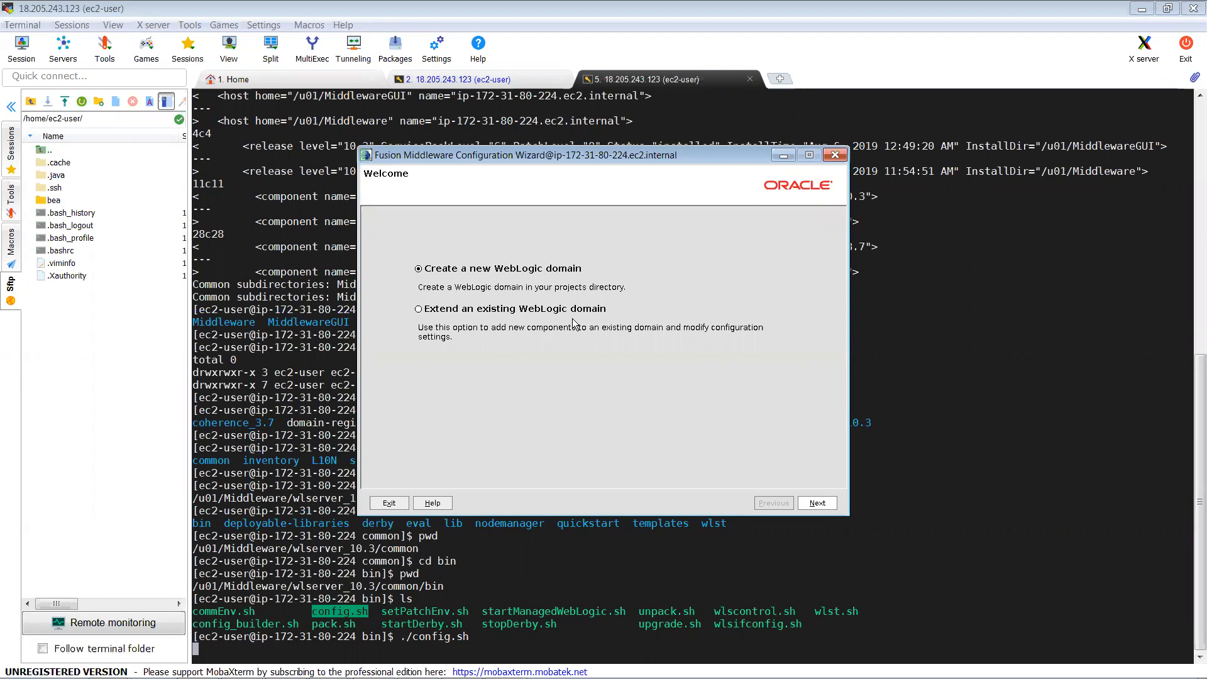
click(817, 504)
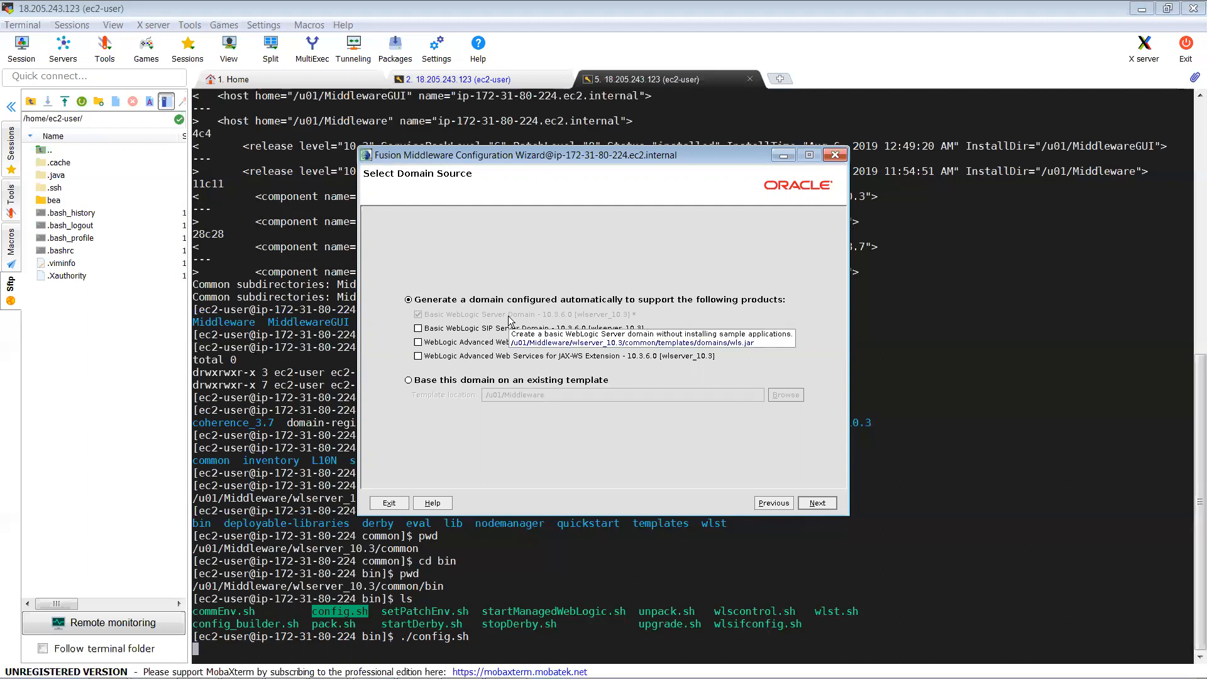
drag(497, 153, 485, 119)
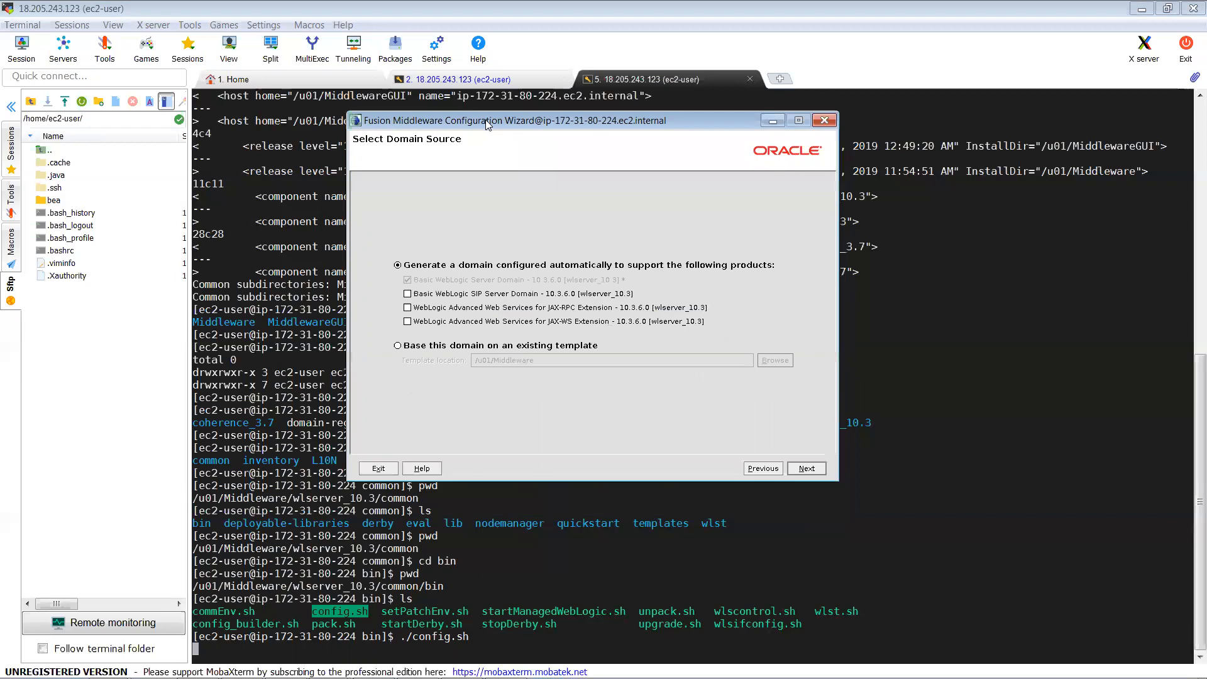
double_click(640, 528)
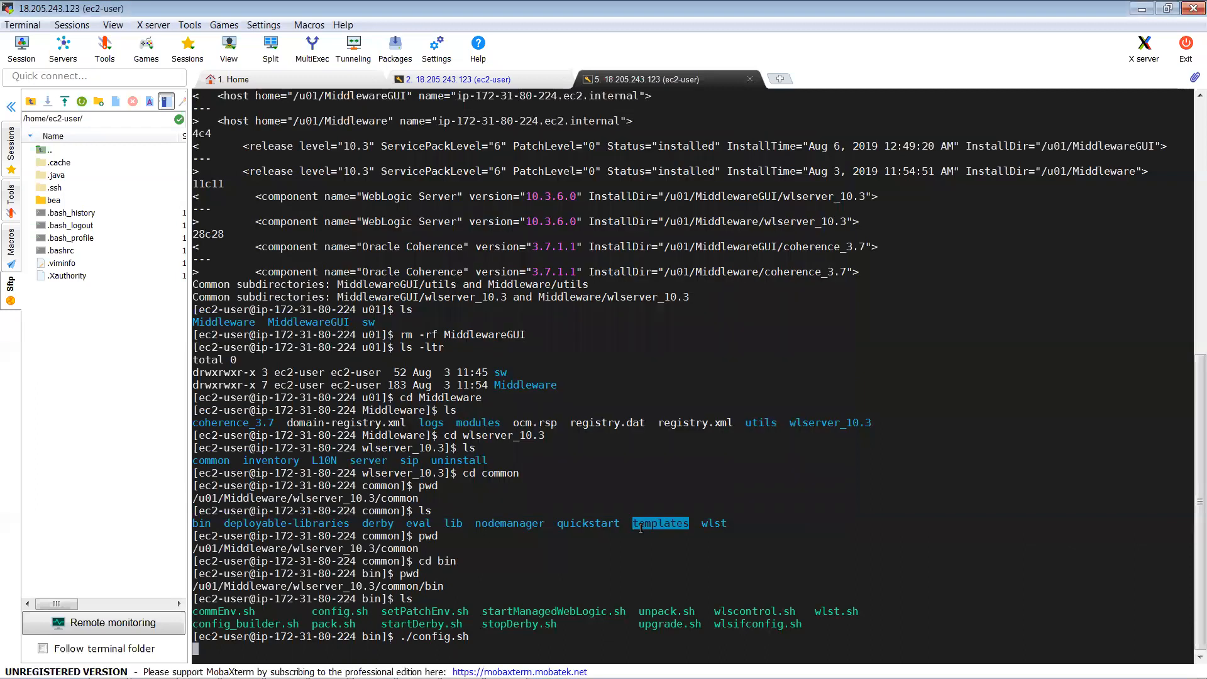
Step: Tick and untick JAX-WS Extension, leaving only Basic WebLogic Server Domain selected
key(alt+Tab)
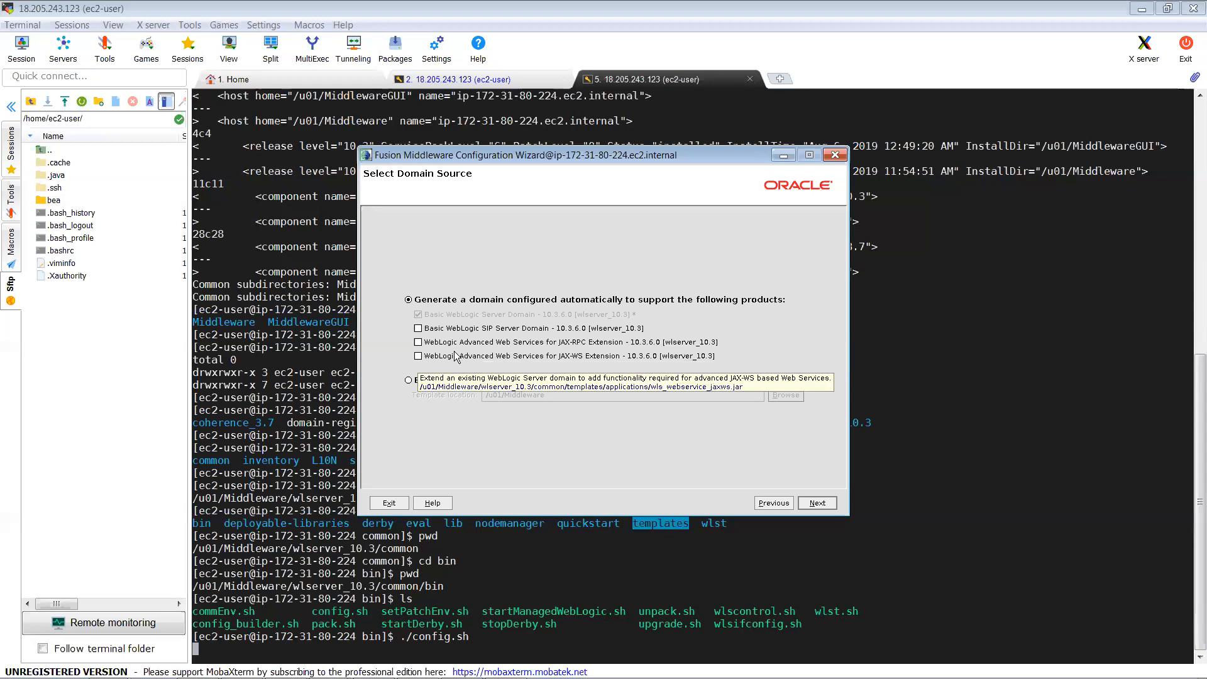
click(418, 357)
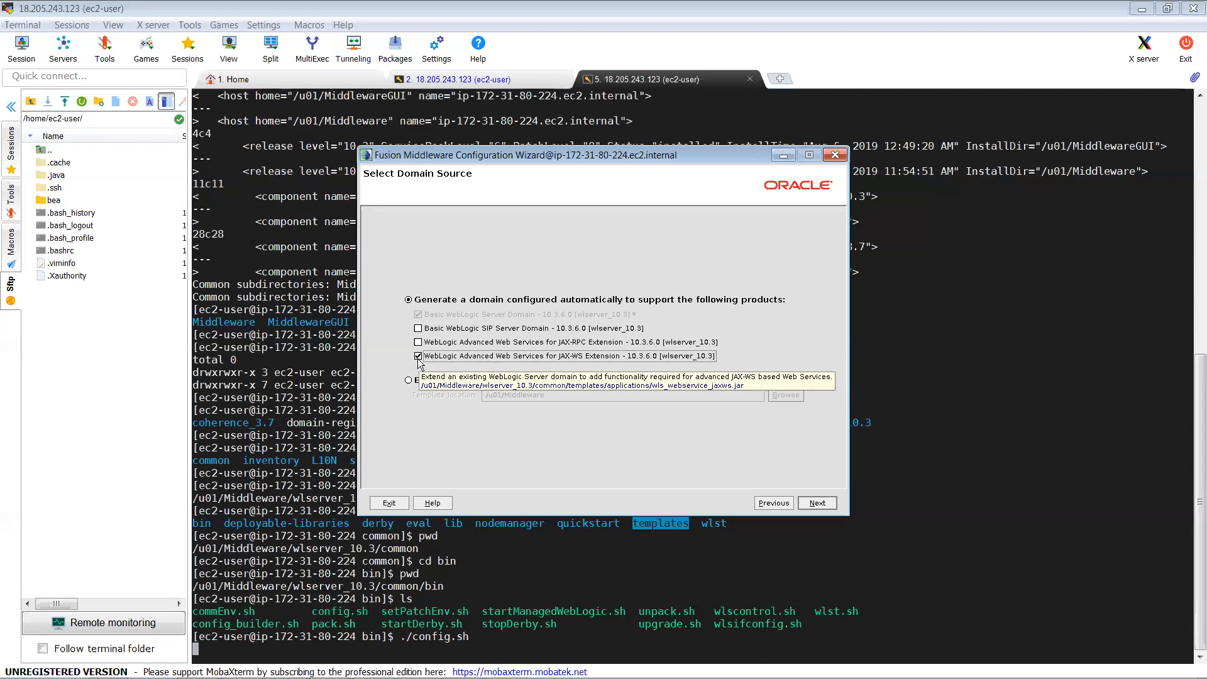
click(418, 357)
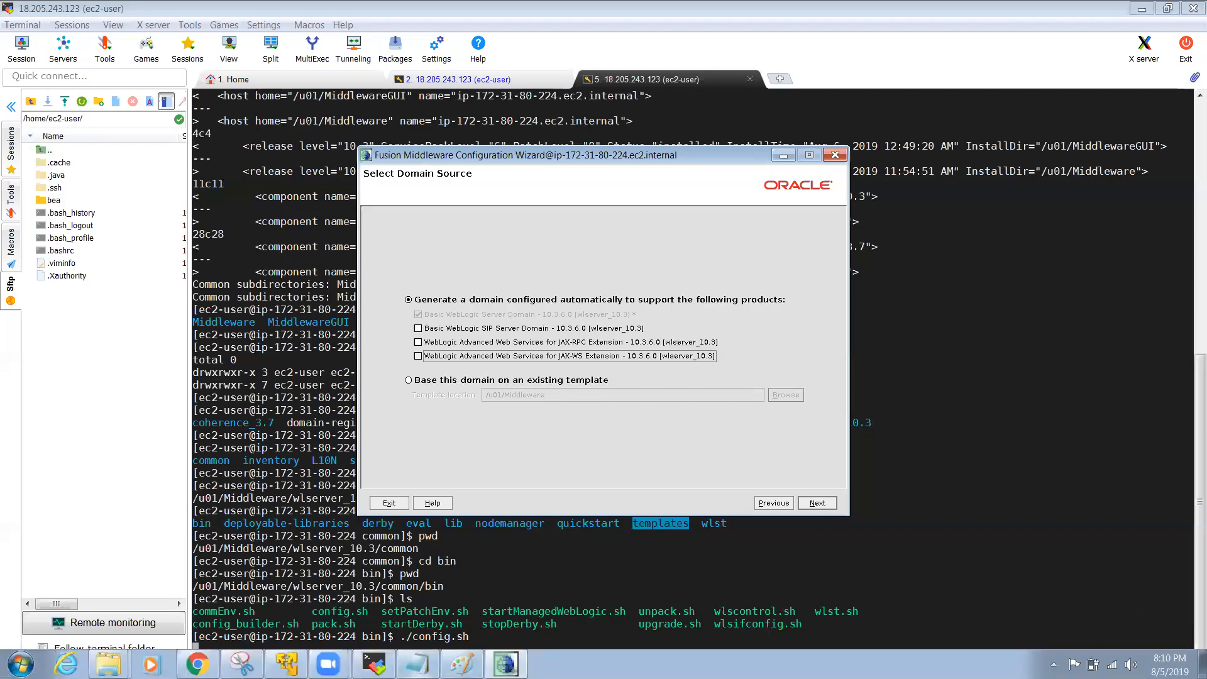
Step: Add the note 'Domain is Created - Generated Template -> To create another Domain'
click(418, 663)
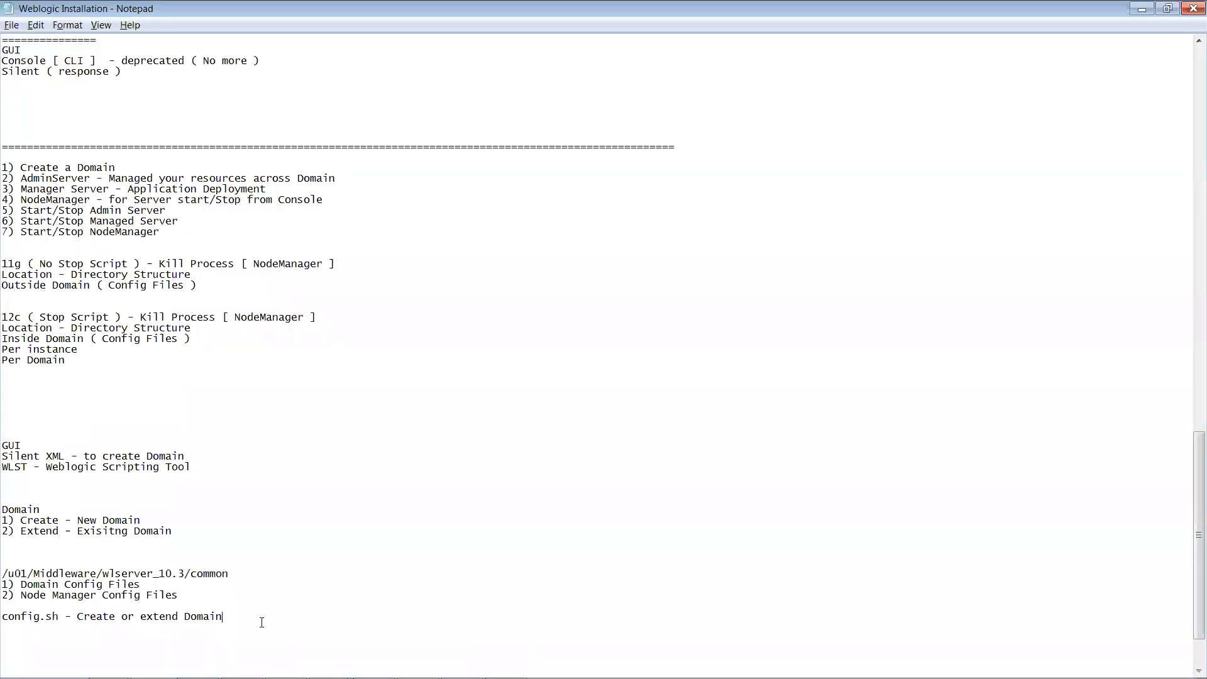
key(Return)
key(Return)
key(Return)
text(Domain is Created)
text(- Generate)
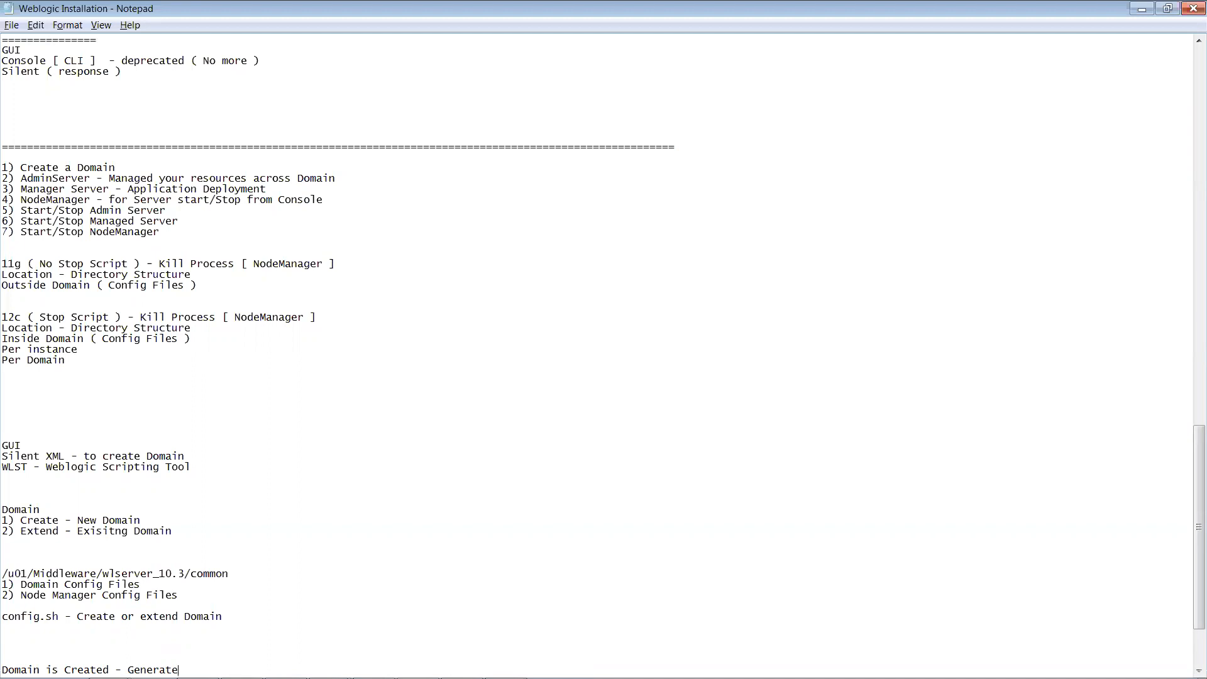
text(d Template)
text(-> To create another Do)
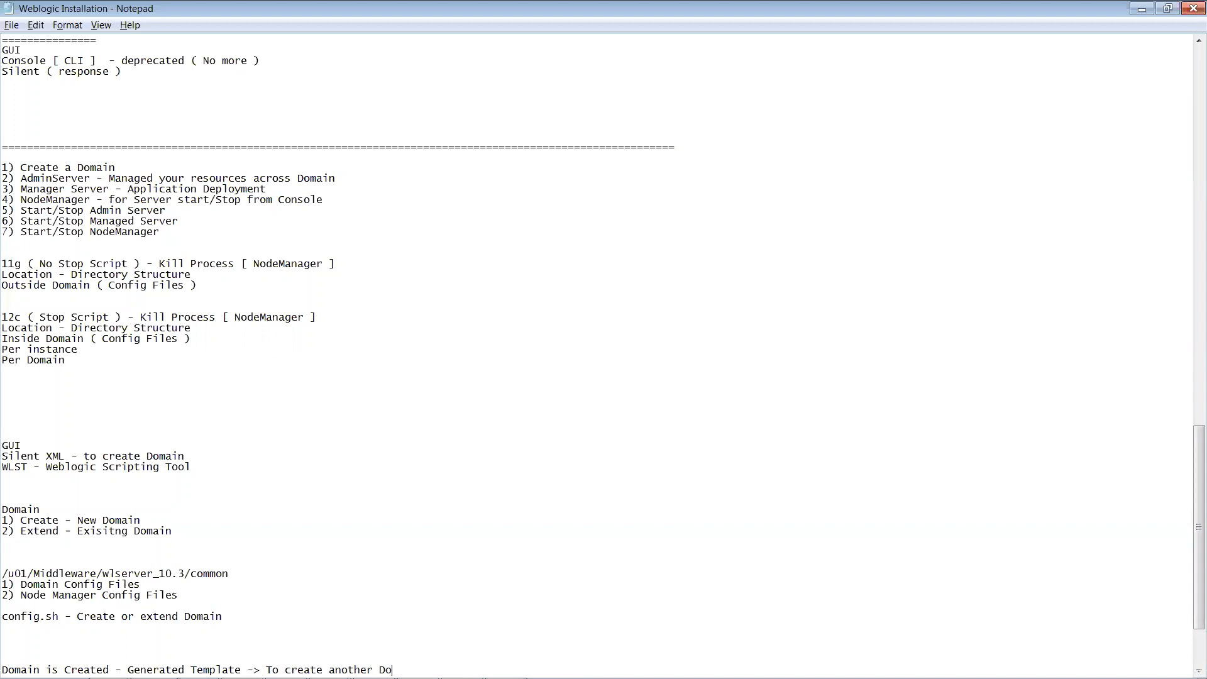
text(main)
key(Return)
key(Return)
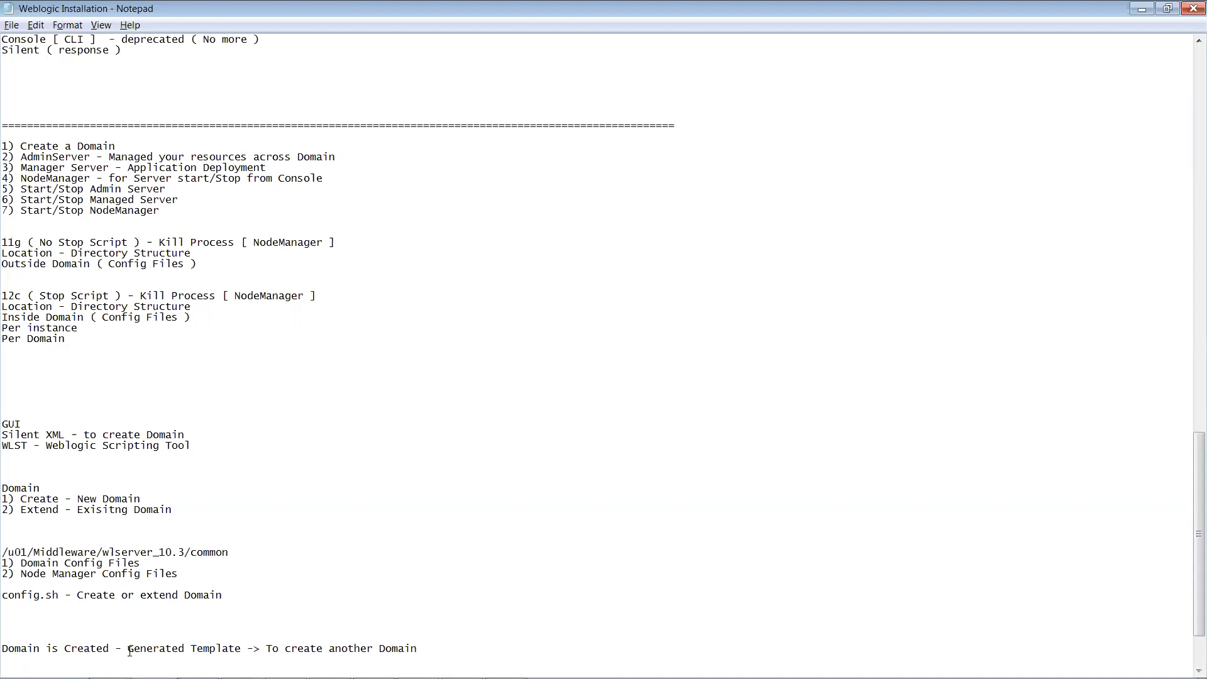
Step: Highlight 'Generated Template' and 'Domain is Created' in that note while explaining them
drag(127, 649, 243, 651)
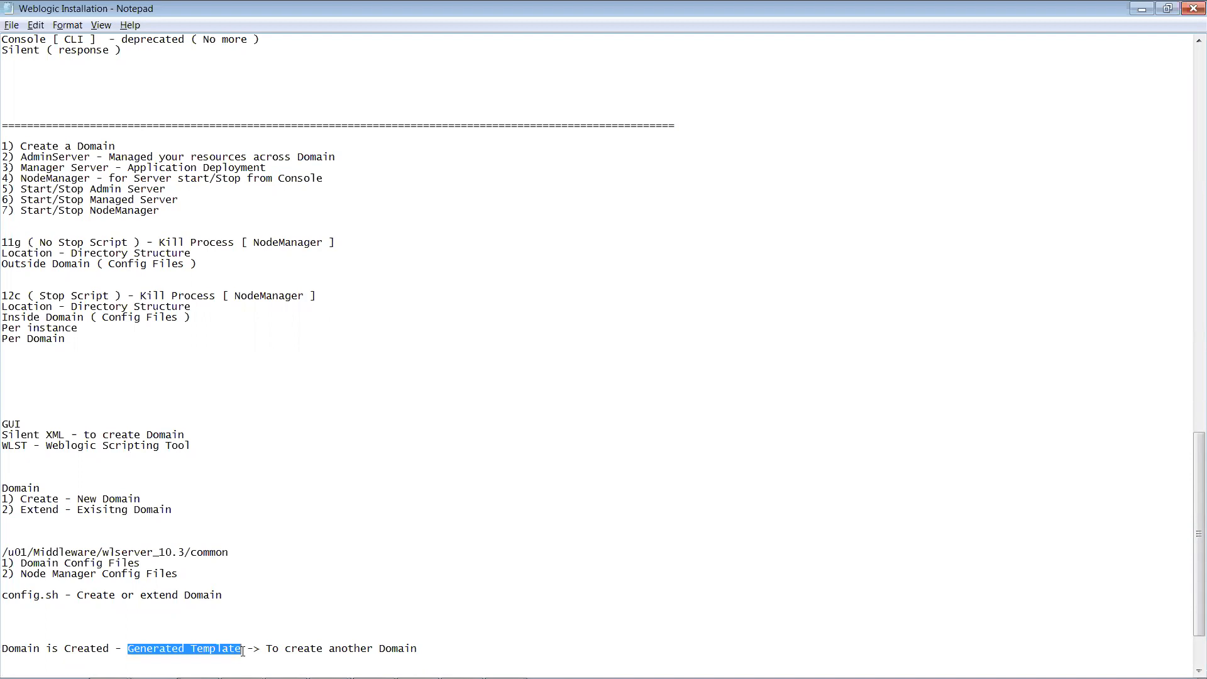
drag(112, 650, 2, 650)
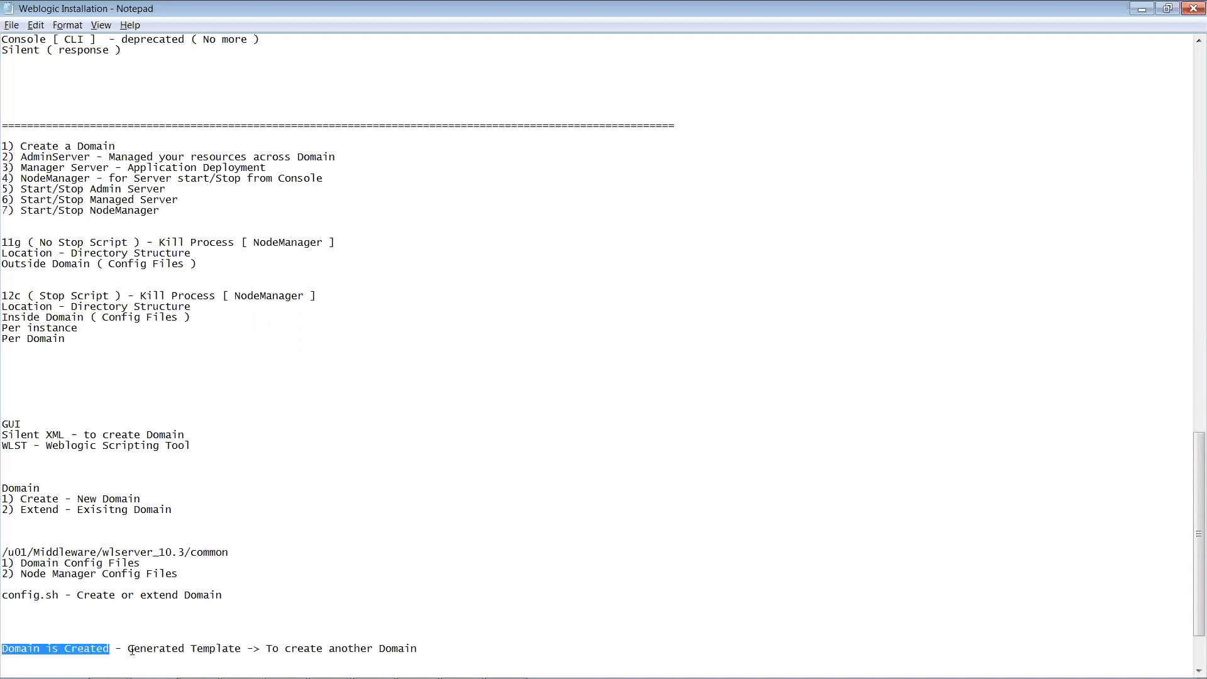
drag(132, 650, 431, 646)
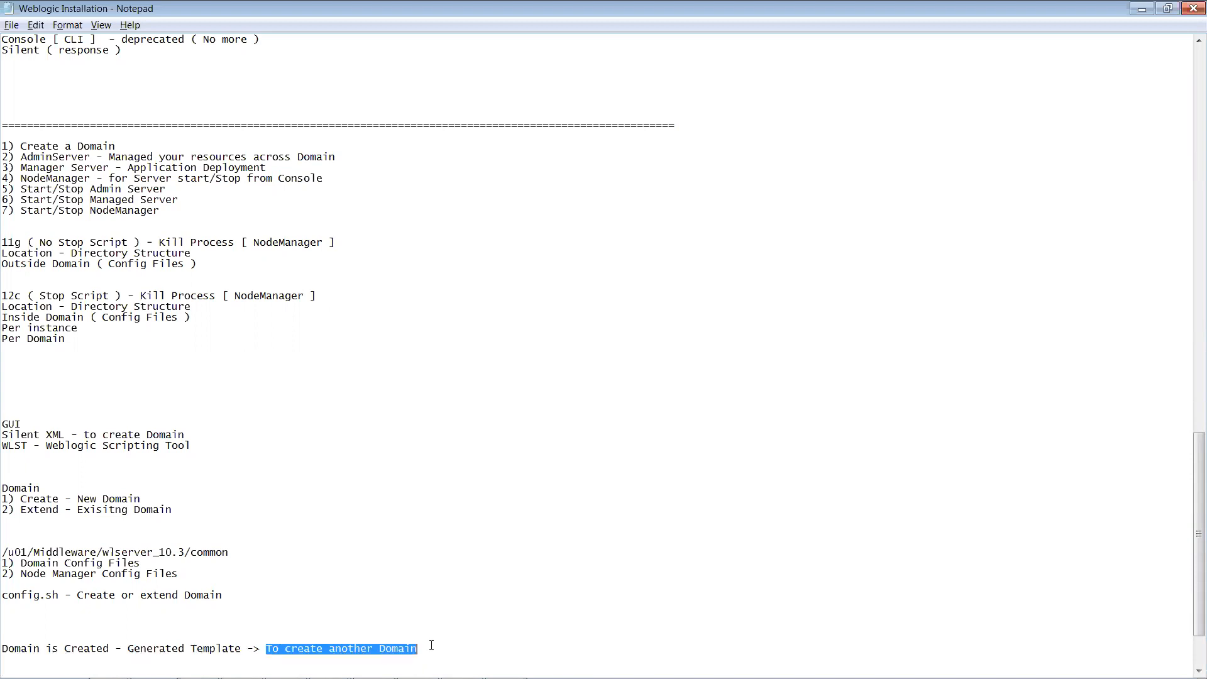
drag(111, 651, 6, 651)
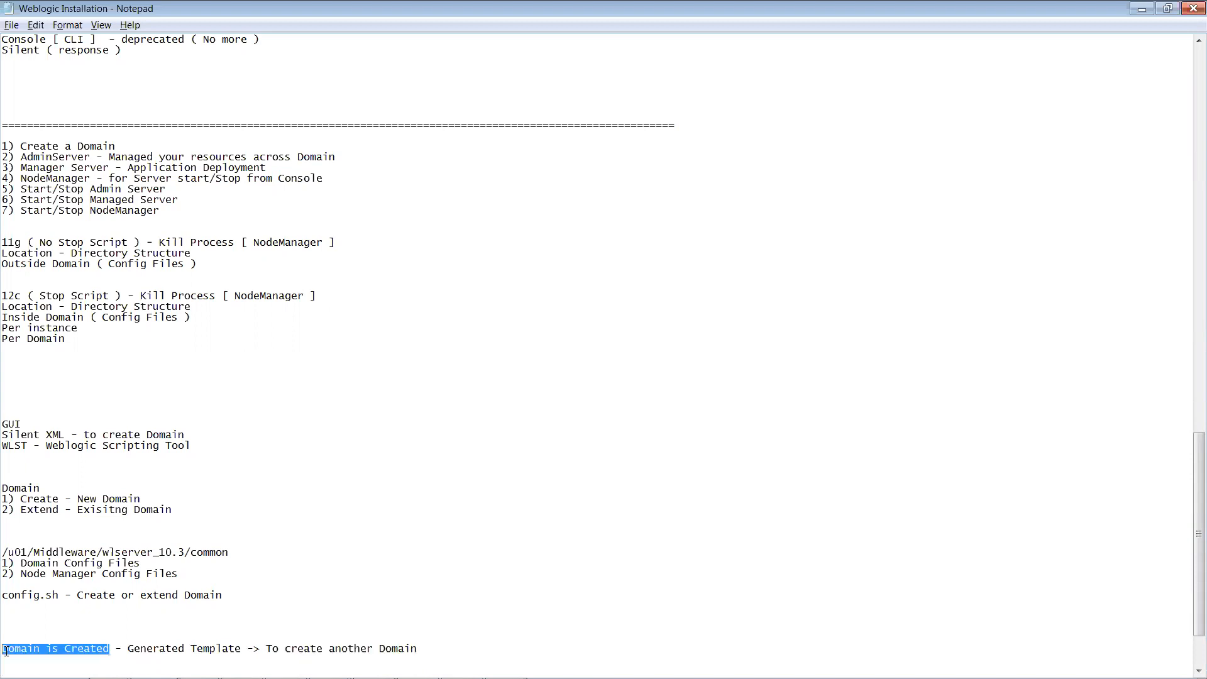
key(alt+Tab)
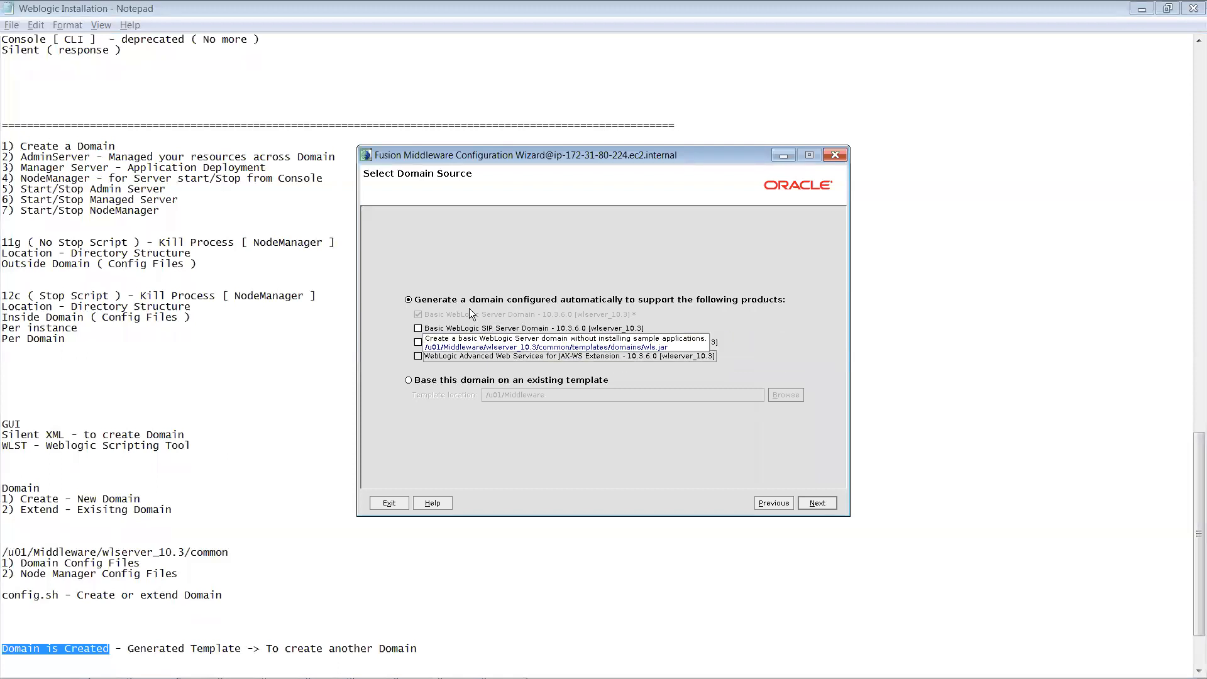
Step: Deselect SIP Server, JAX-RPC and JAX-WS, keeping Basic WebLogic Server Domain, and continue
click(419, 329)
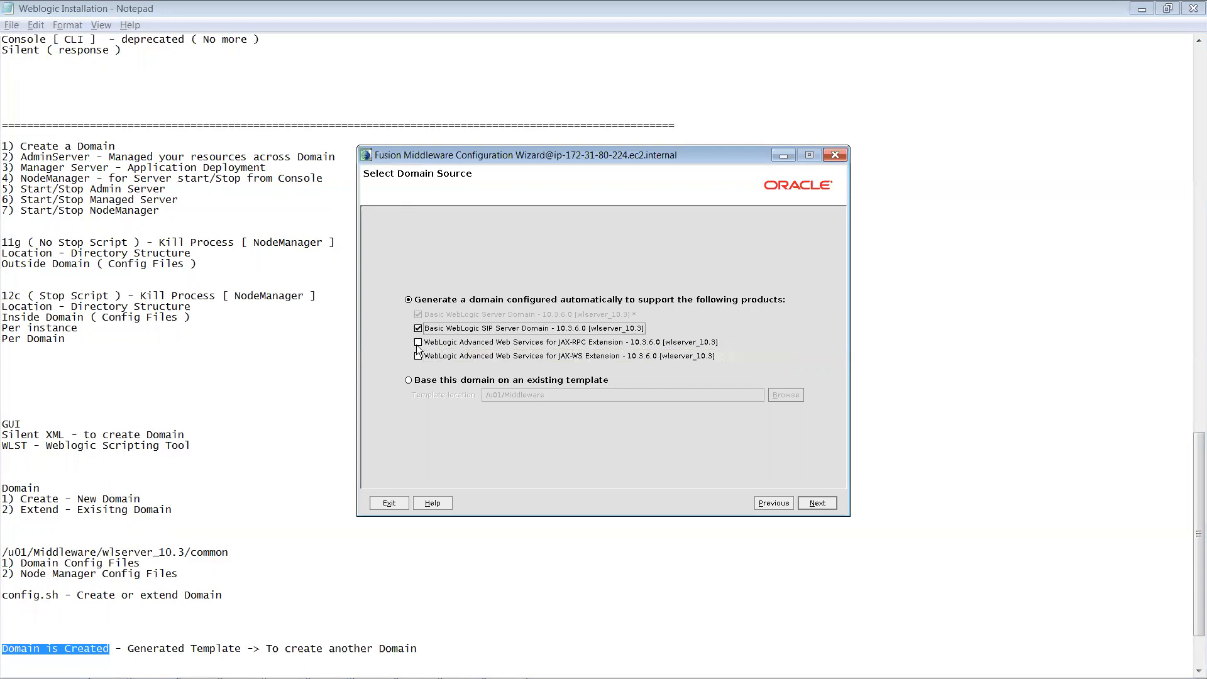
click(418, 356)
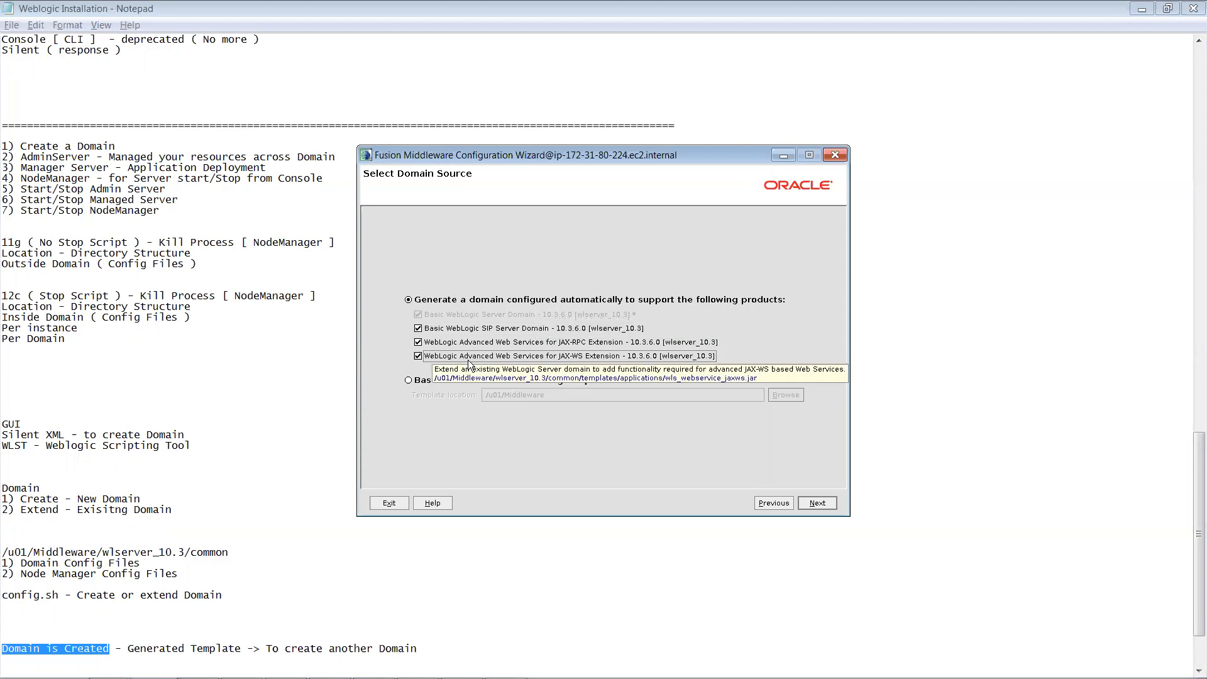
click(417, 328)
click(418, 343)
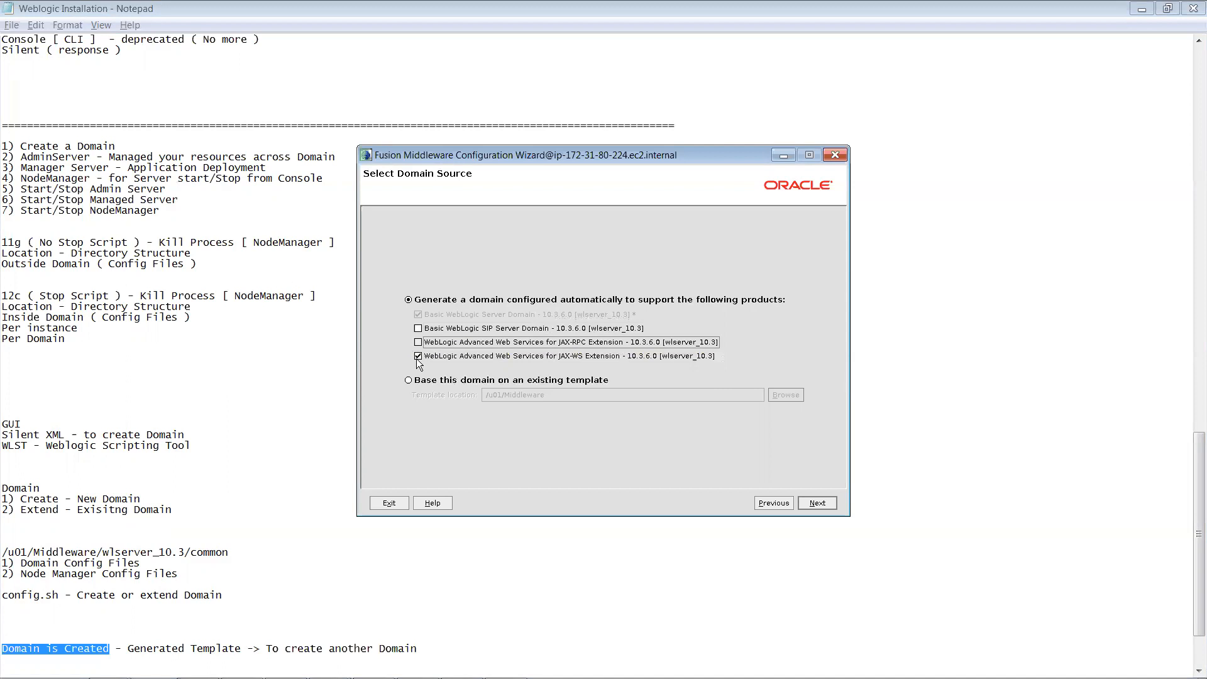
click(418, 356)
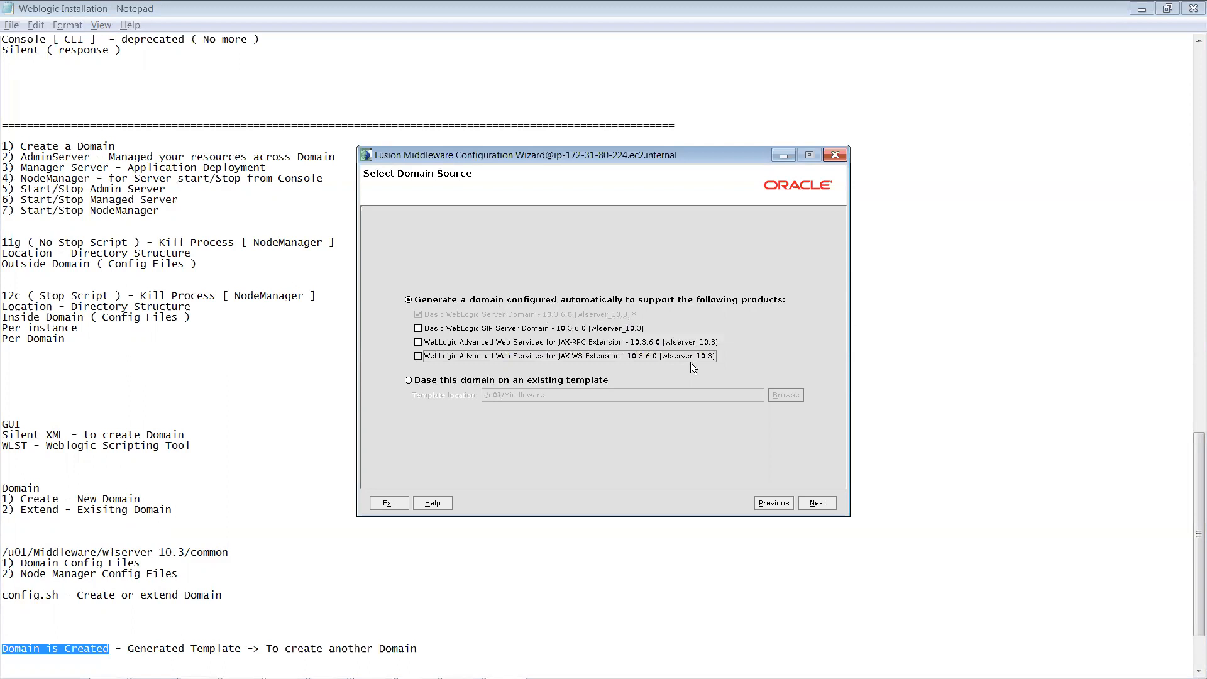
click(812, 504)
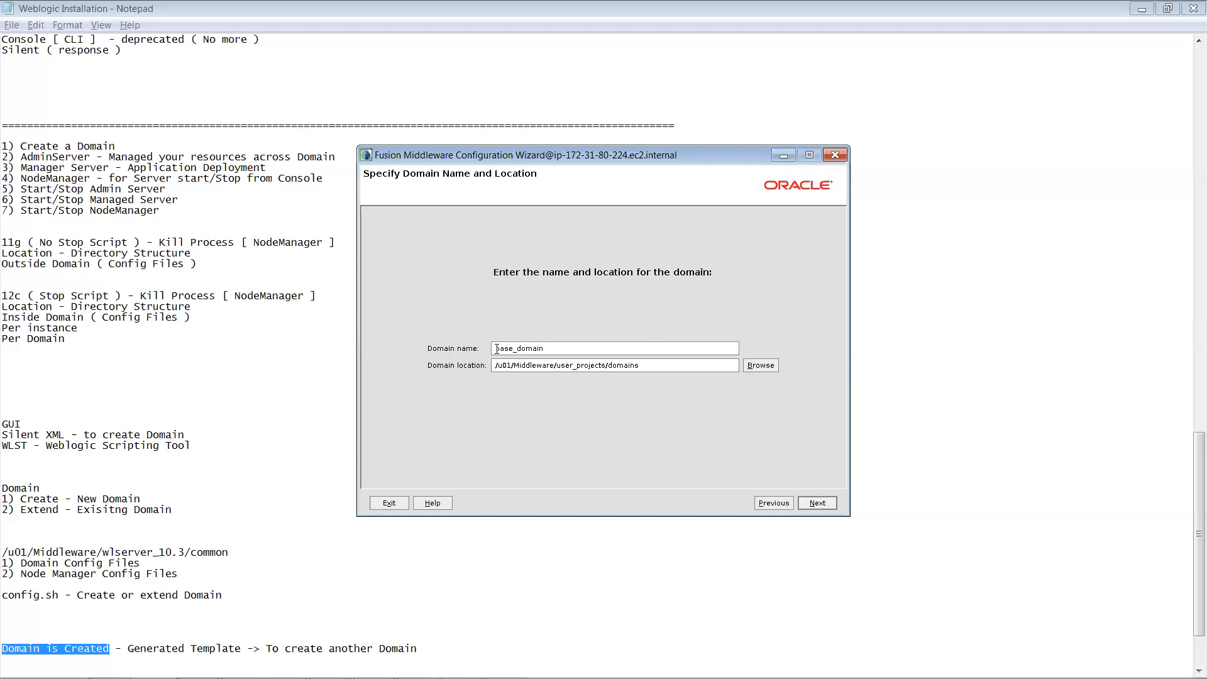
Step: Replace the default domain name with hrDomain and select the domain location path
double_click(536, 348)
text(hrDomain)
mouse_move(649, 366)
mouse_down()
mouse_move(507, 365)
mouse_move(646, 366)
mouse_up()
key(ctrl+c)
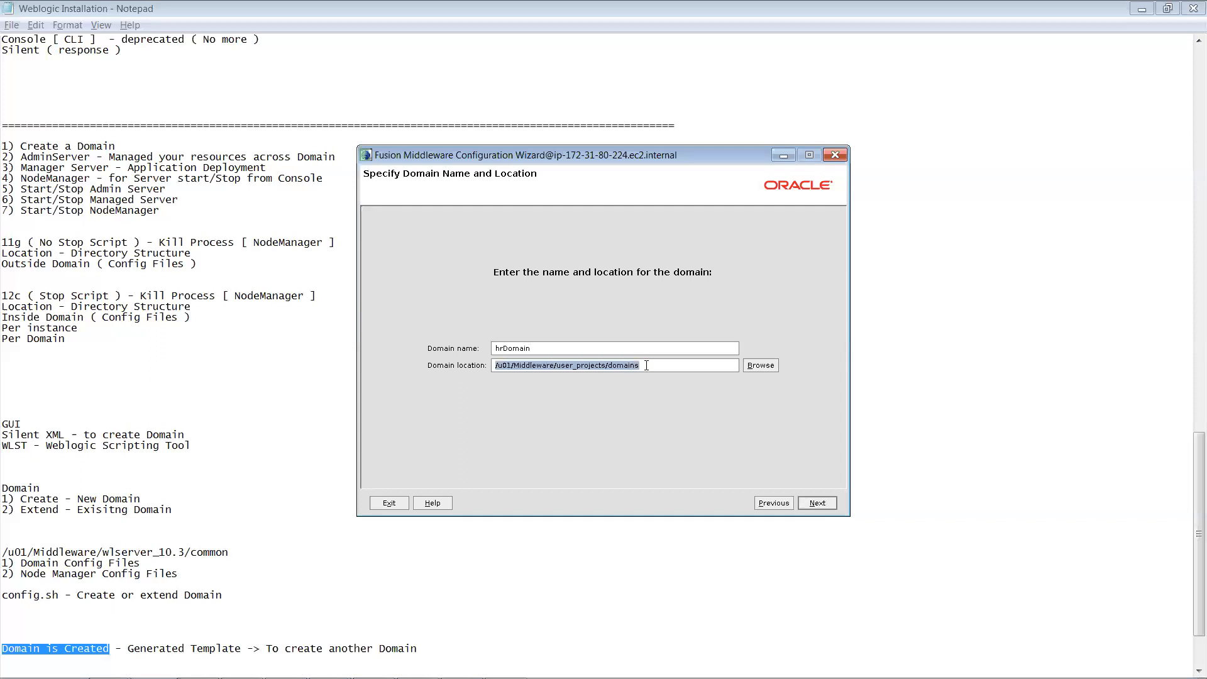
Step: Cycle through the open windows to bring the MobaXterm terminal to the front
key(alt+Tab)
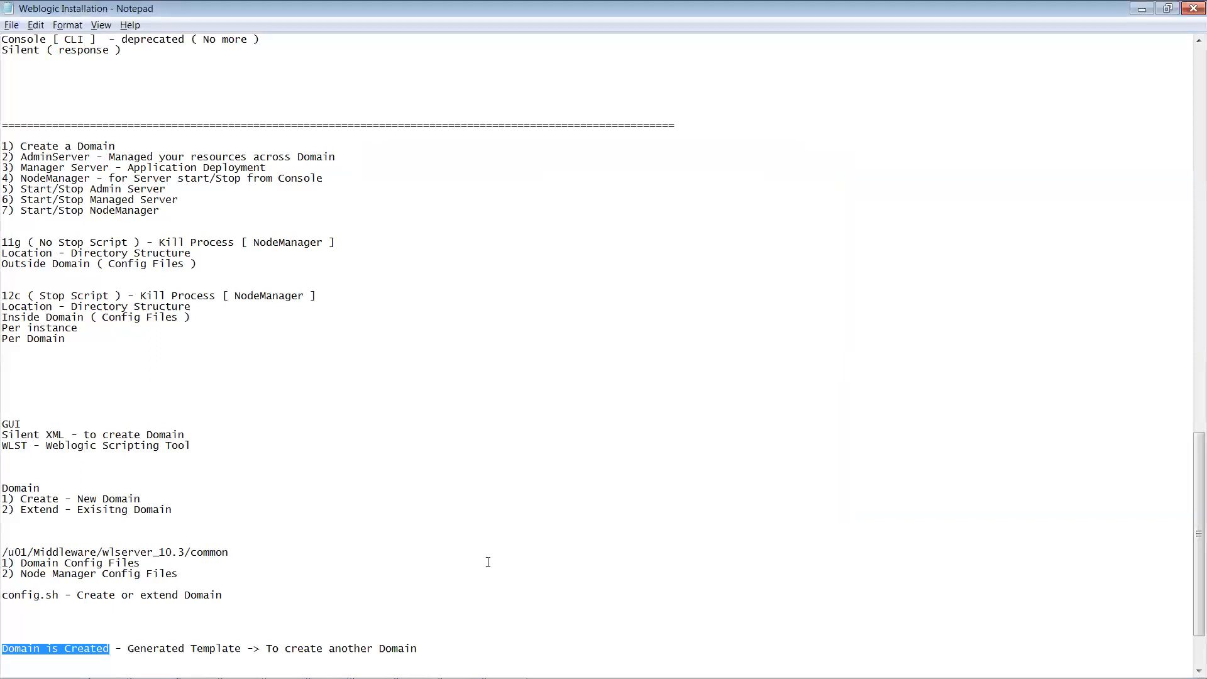
key(alt+Tab)
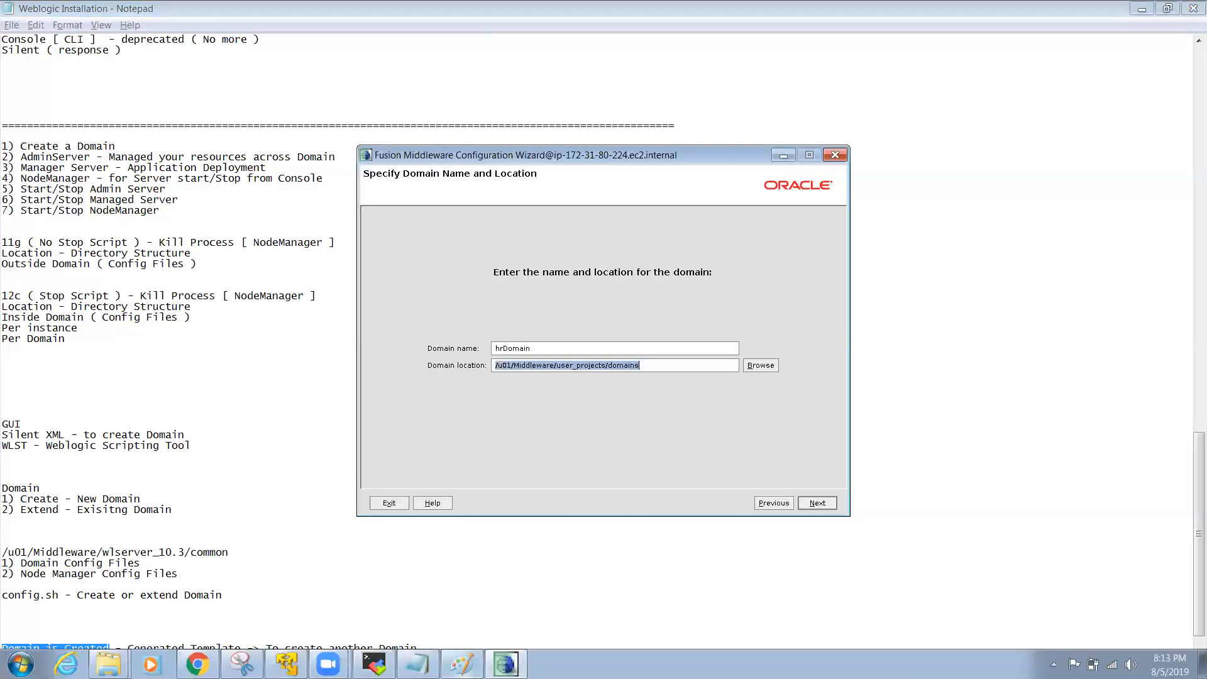
key(alt+Tab)
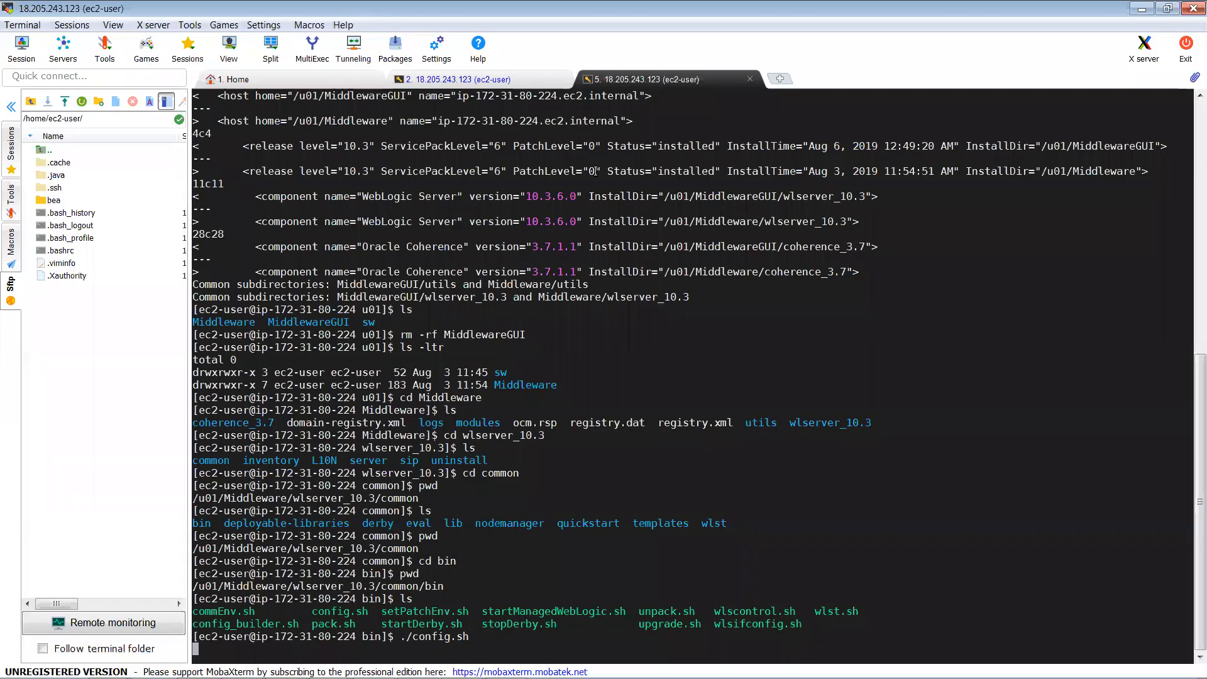
Step: Duplicate the server session, enable right-click paste, and run ls -ld on the pasted domains path
right_click(645, 81)
click(666, 108)
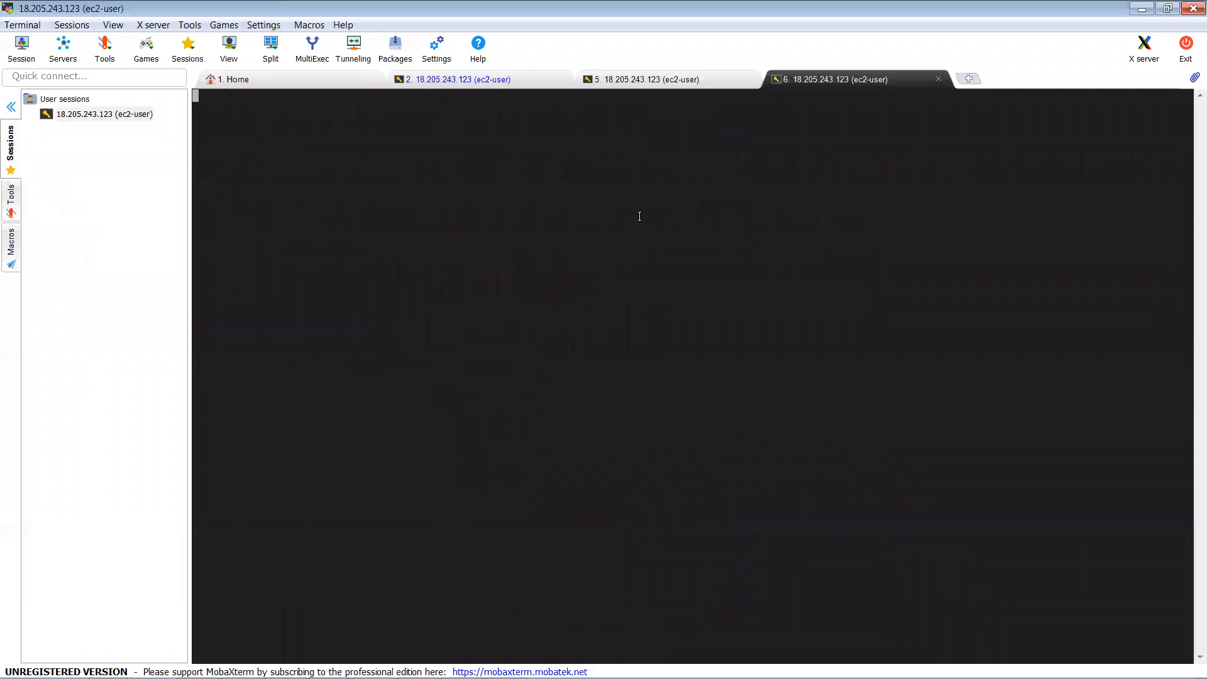
text(ls)
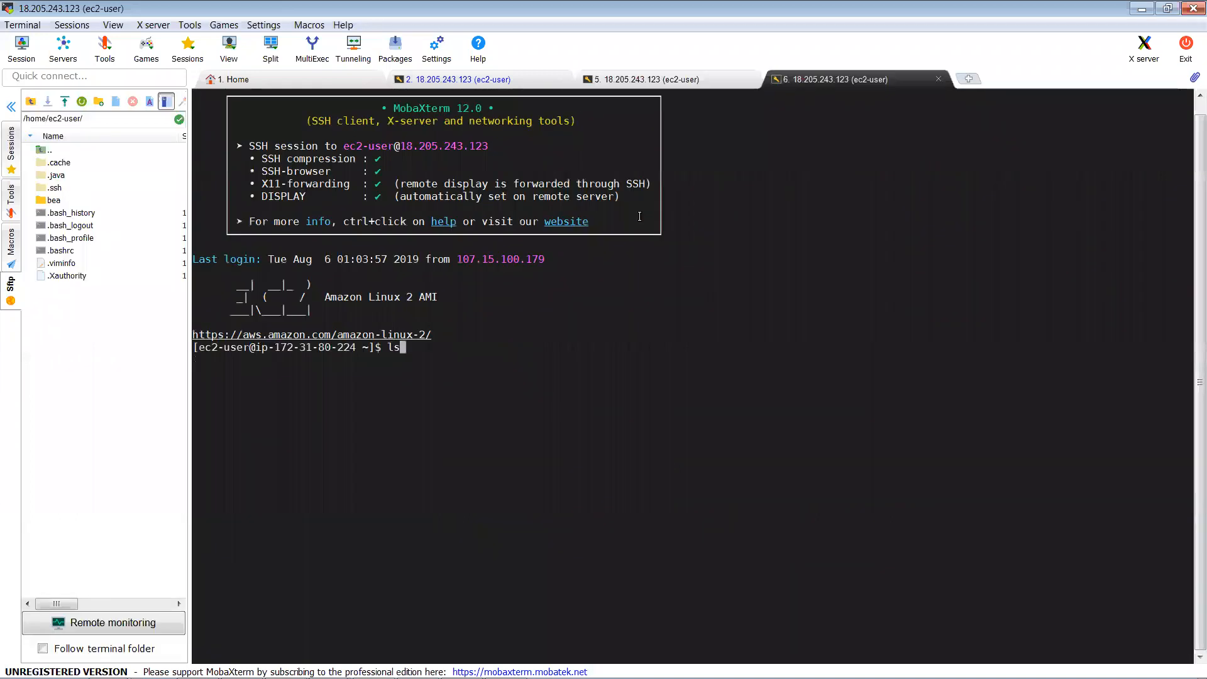
text( -ld)
right_click(640, 216)
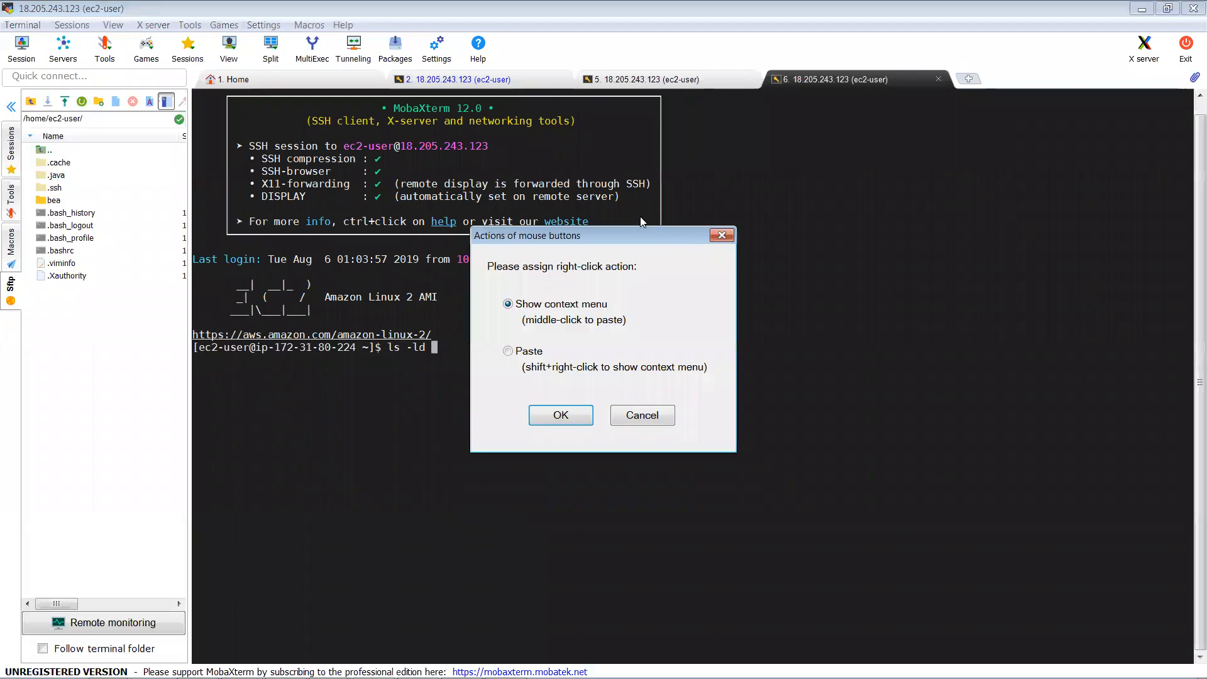
click(508, 351)
click(551, 414)
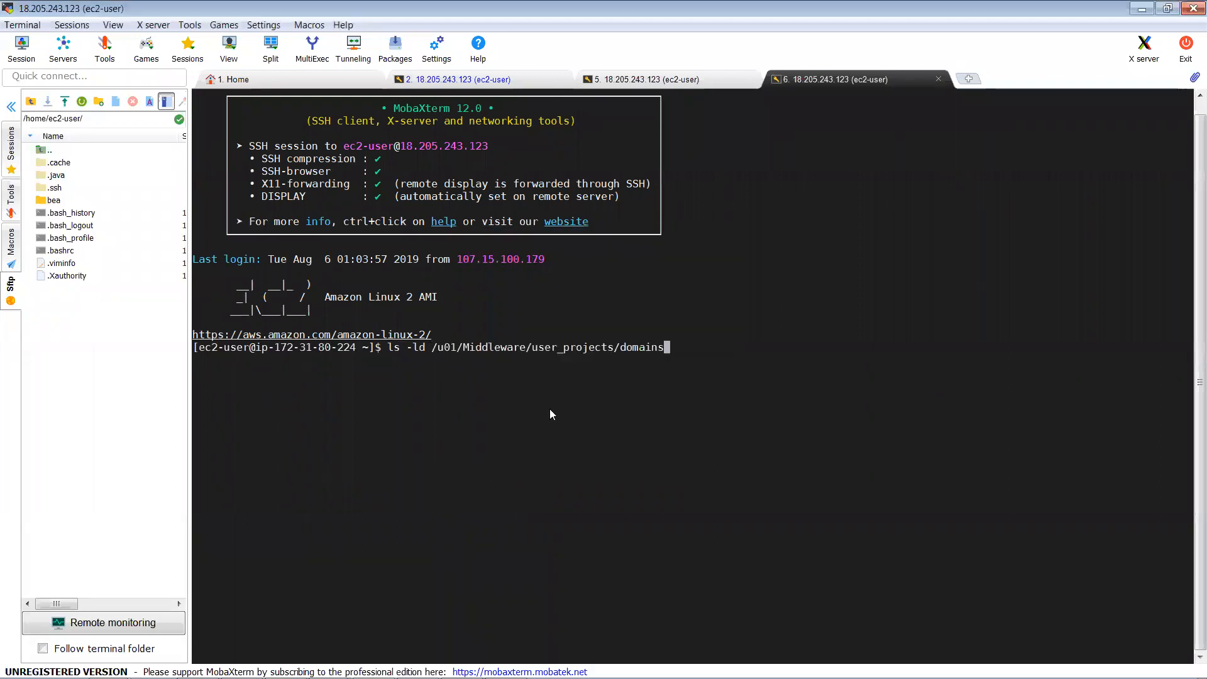
key(Return)
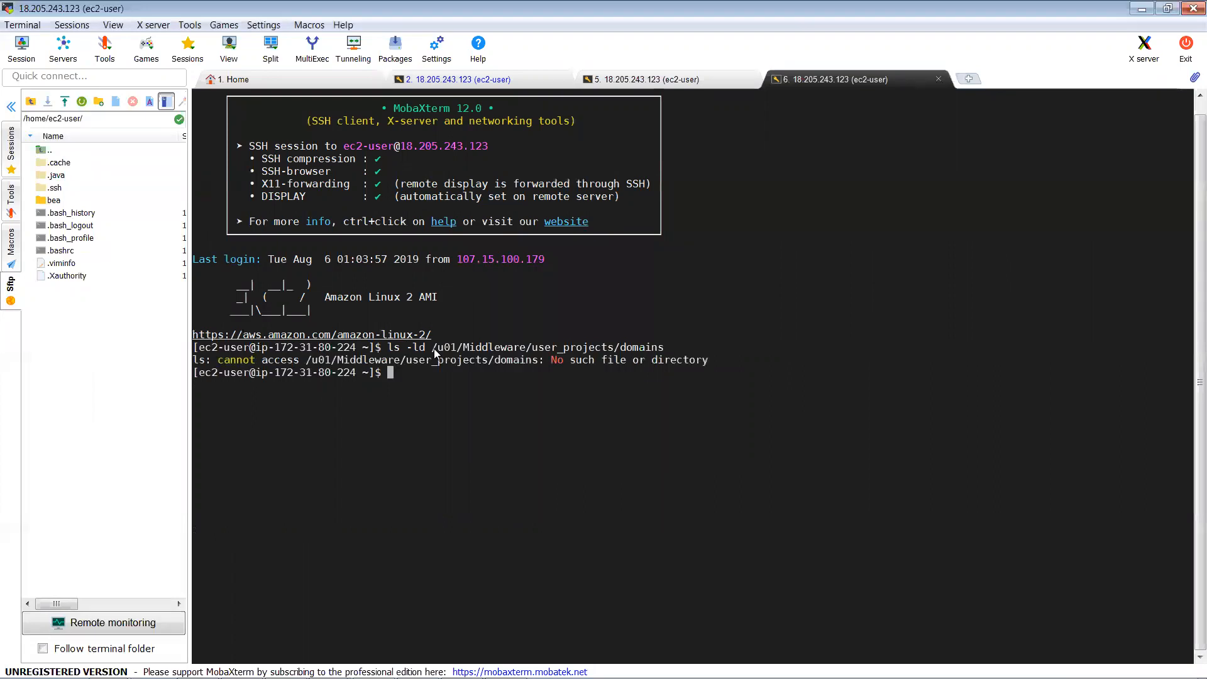
Step: Back in the wizard, select parts of the /u01/Middleware/user_projects/domains location path
key(alt+Tab)
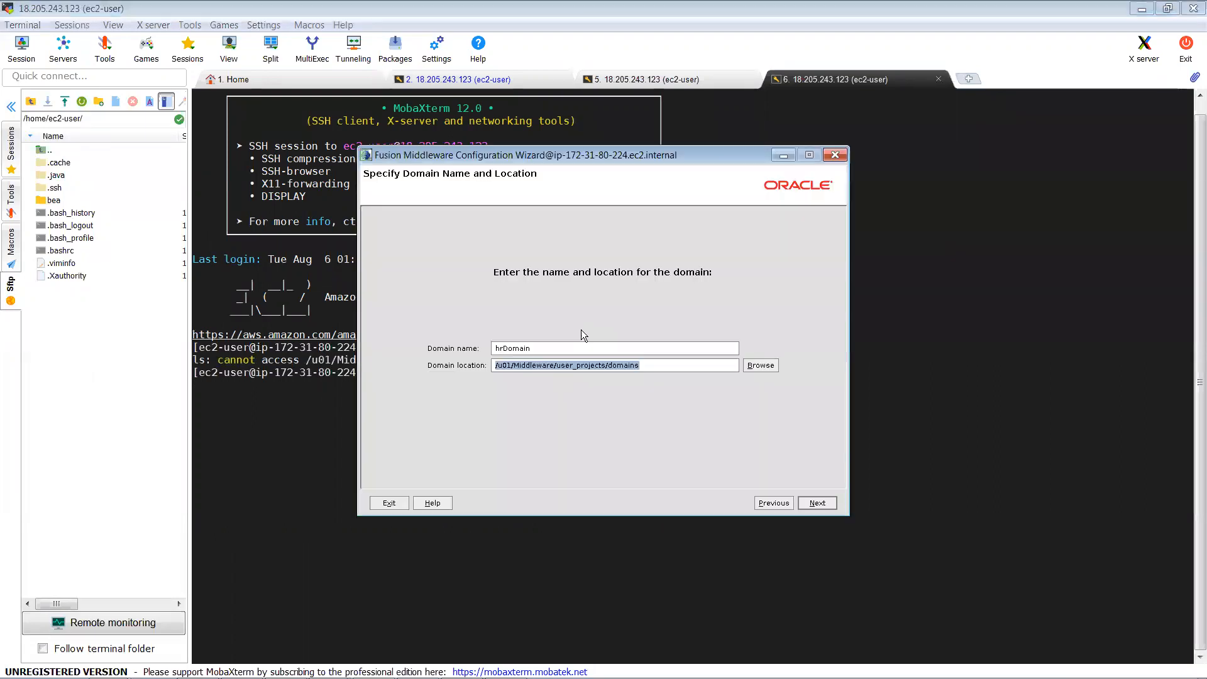
click(649, 364)
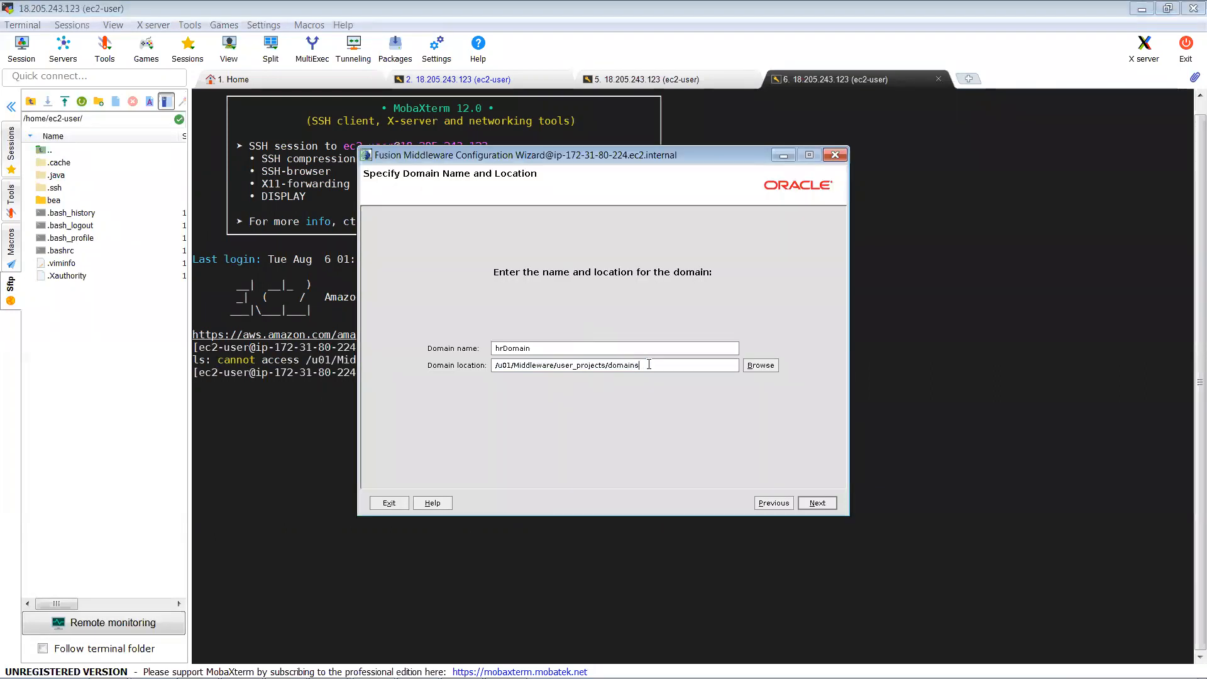
drag(649, 365, 557, 365)
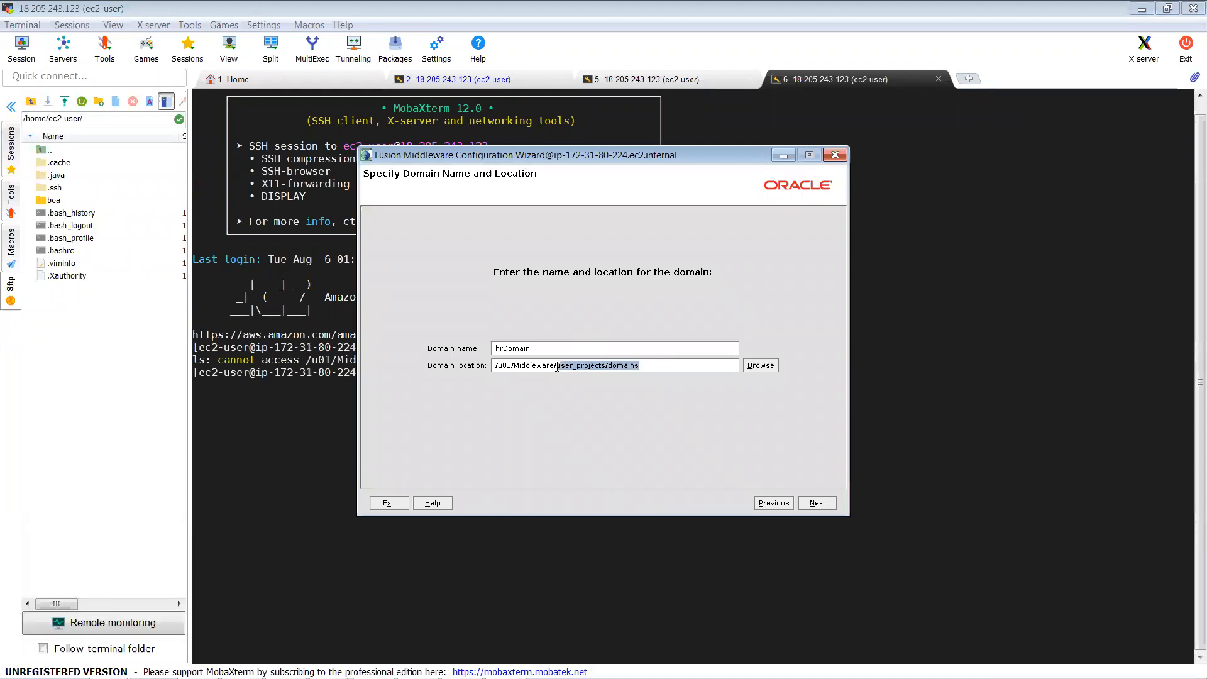
click(557, 367)
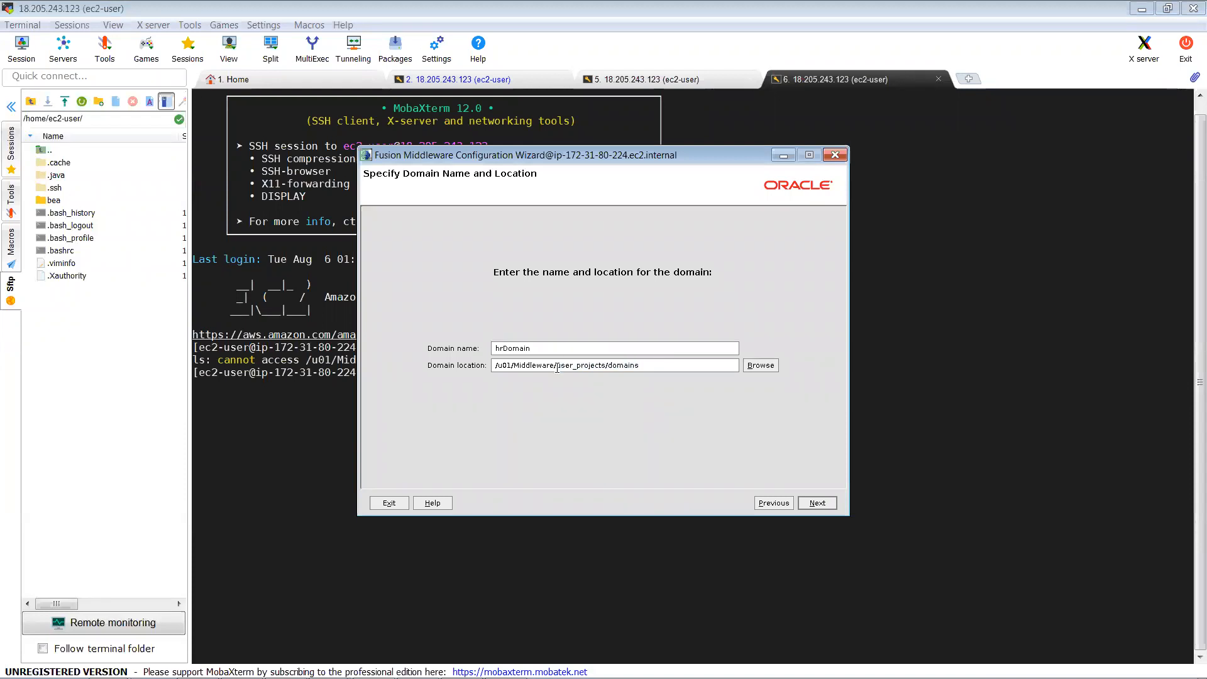
key(shift+Home)
key(shift+End)
click(604, 364)
click(557, 366)
key(shift+End)
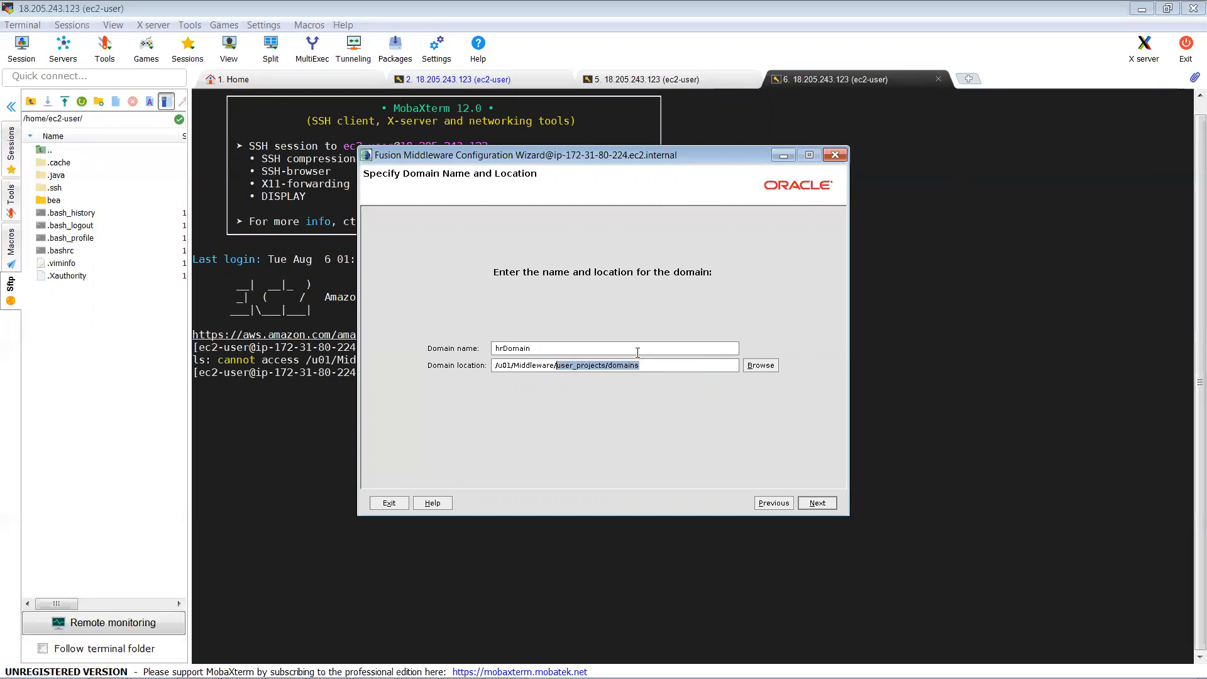
click(657, 362)
Step: On the administrator page, keep user weblogic, enter and confirm its password, then switch to Notepad
click(811, 502)
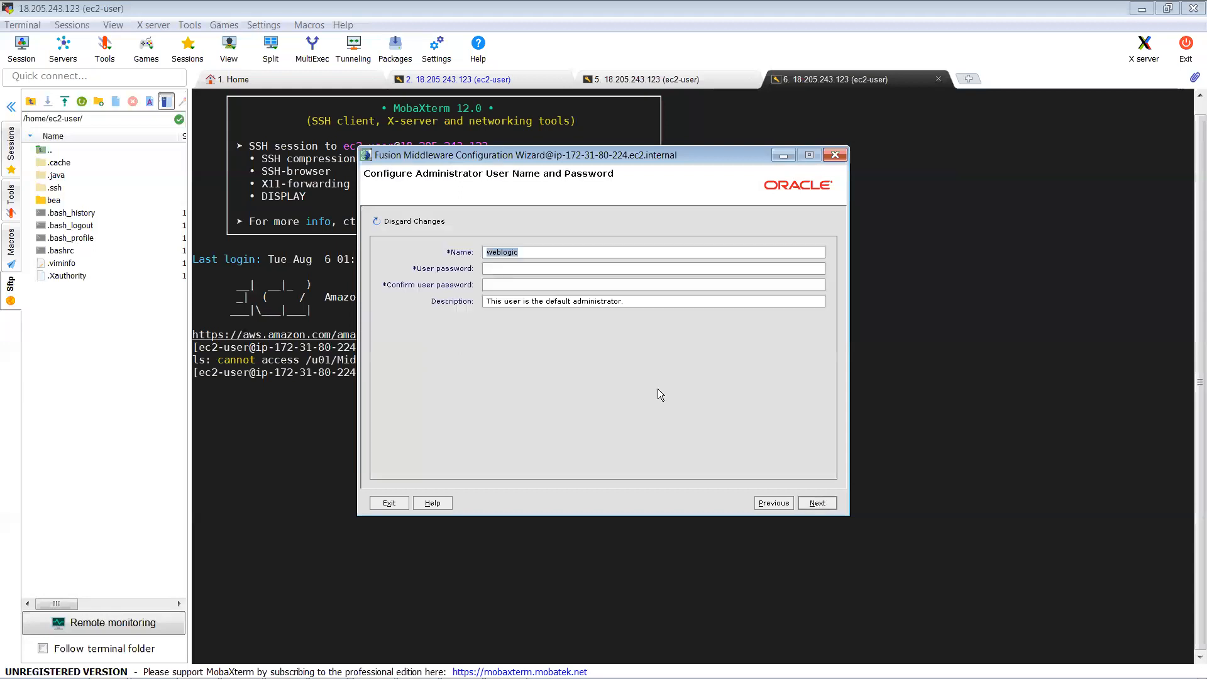
click(550, 252)
text(*****)
key(BackSpace)
key(BackSpace)
key(BackSpace)
key(BackSpace)
key(BackSpace)
key(BackSpace)
key(BackSpace)
key(BackSpace)
text(***)
key(BackSpace)
key(BackSpace)
key(BackSpace)
text(********)
key(Tab)
text(********)
mouse_move(536, 677)
click(418, 664)
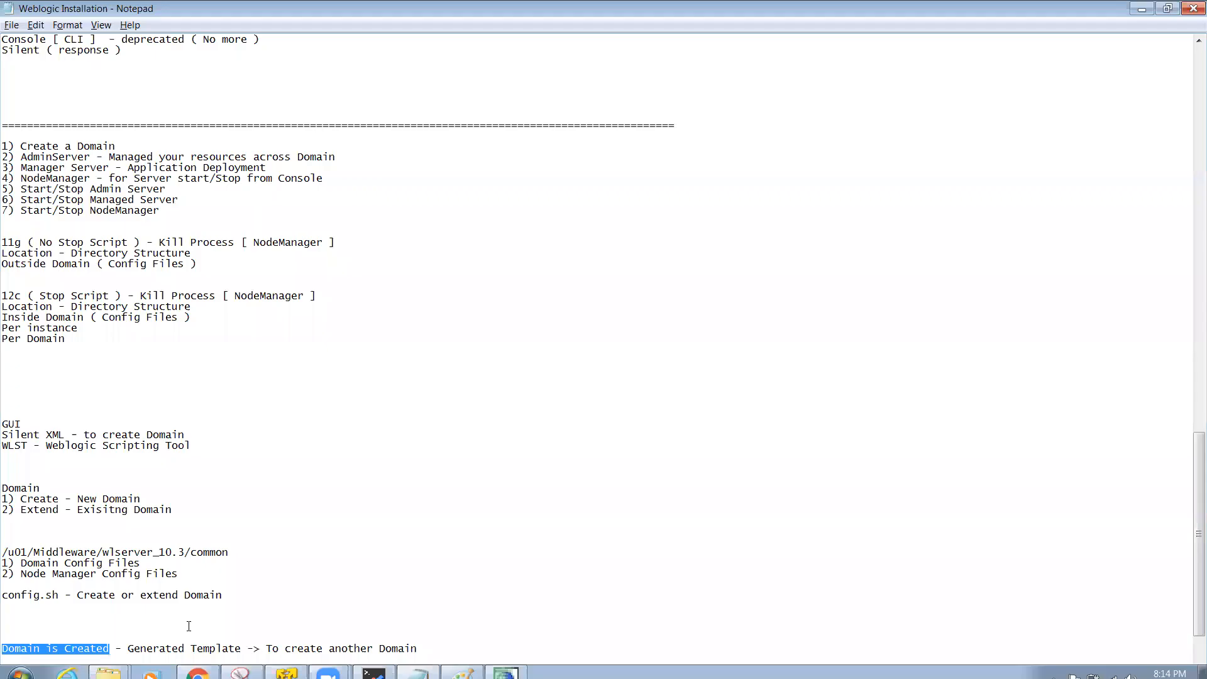
Step: Add lines recording username weblogic and the admin password at the end of the notes
click(188, 626)
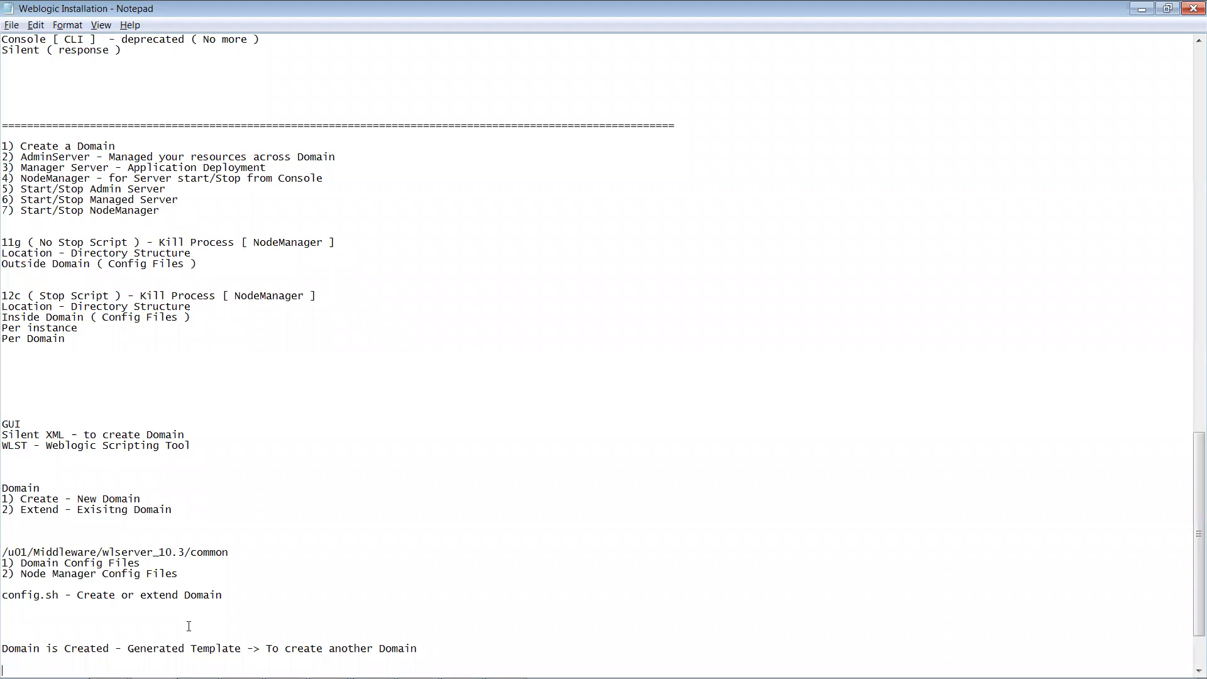
text(Username -)
key(alt+Tab)
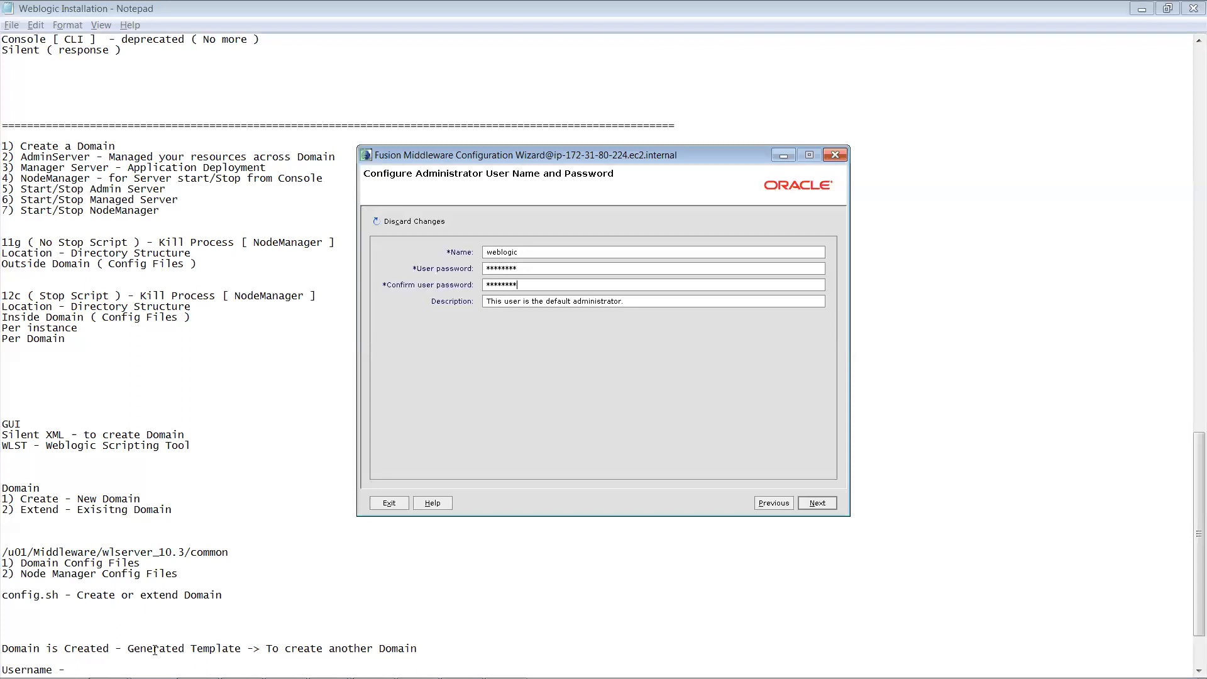
click(71, 671)
text(we)
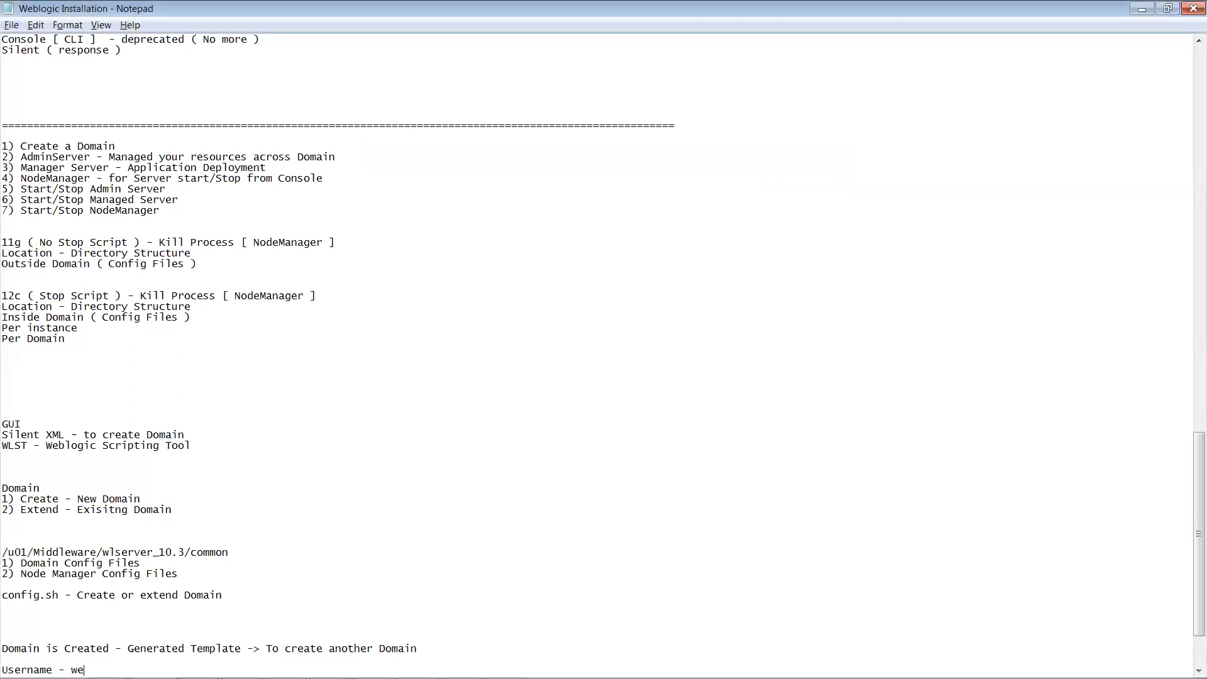
text(blogic)
key(Return)
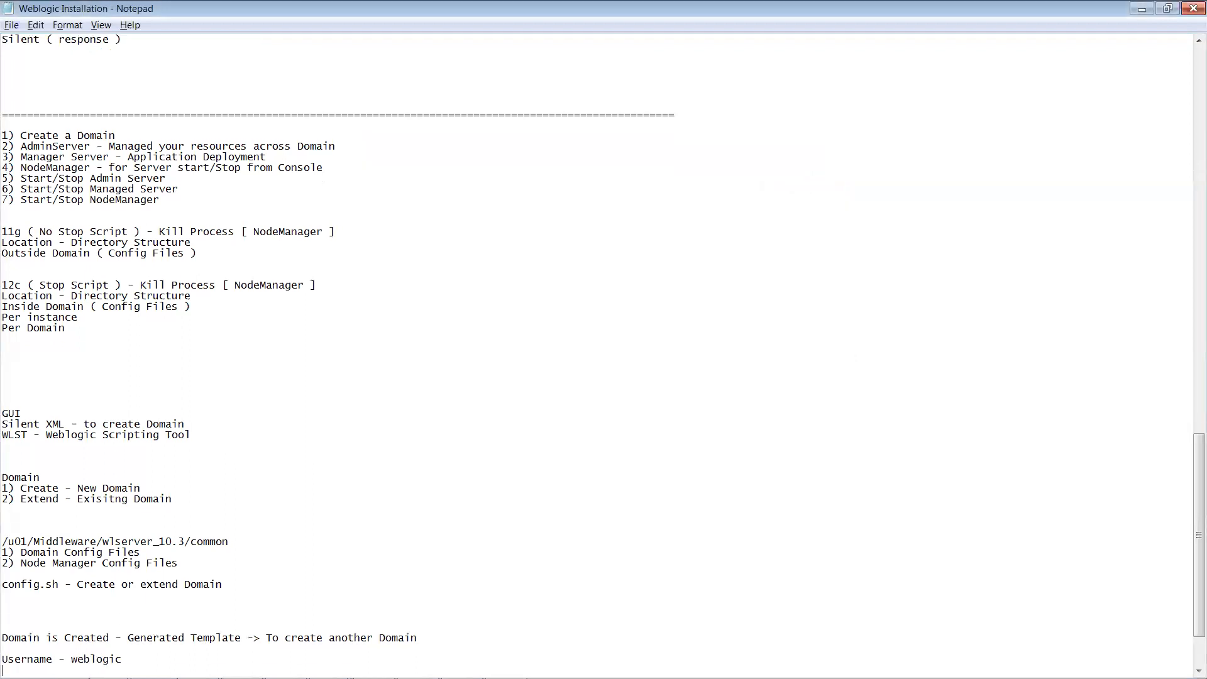
text(password - Welcome1)
key(Return)
key(Return)
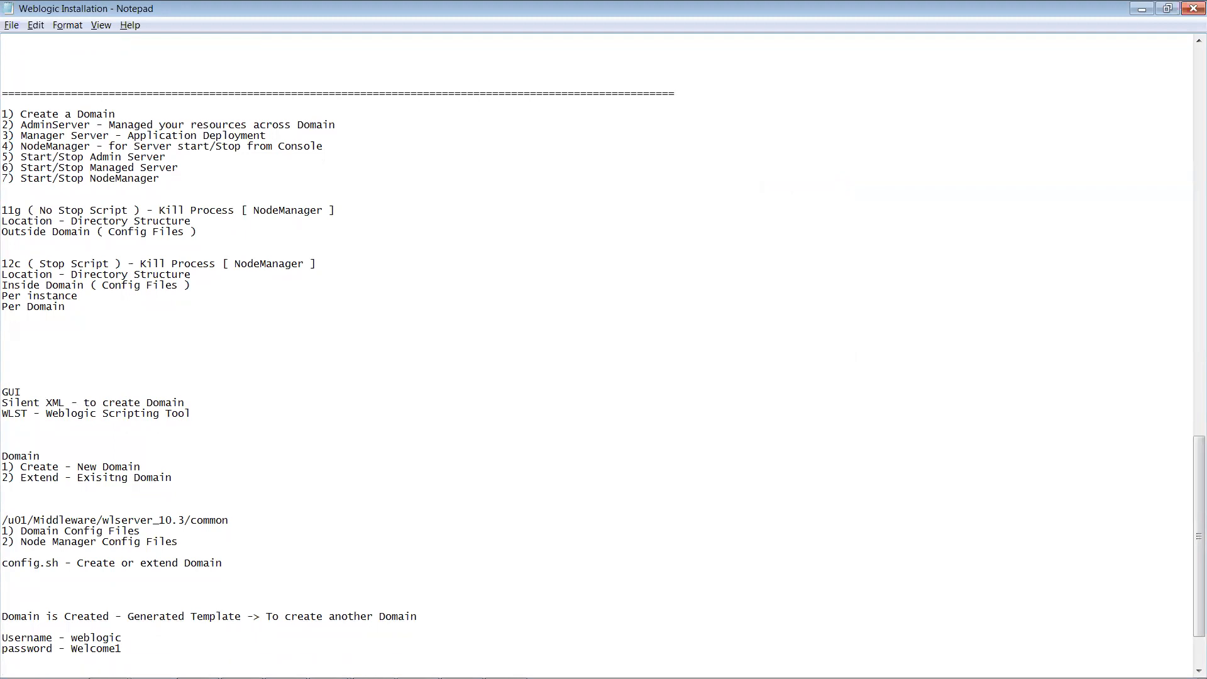
key(alt+Tab)
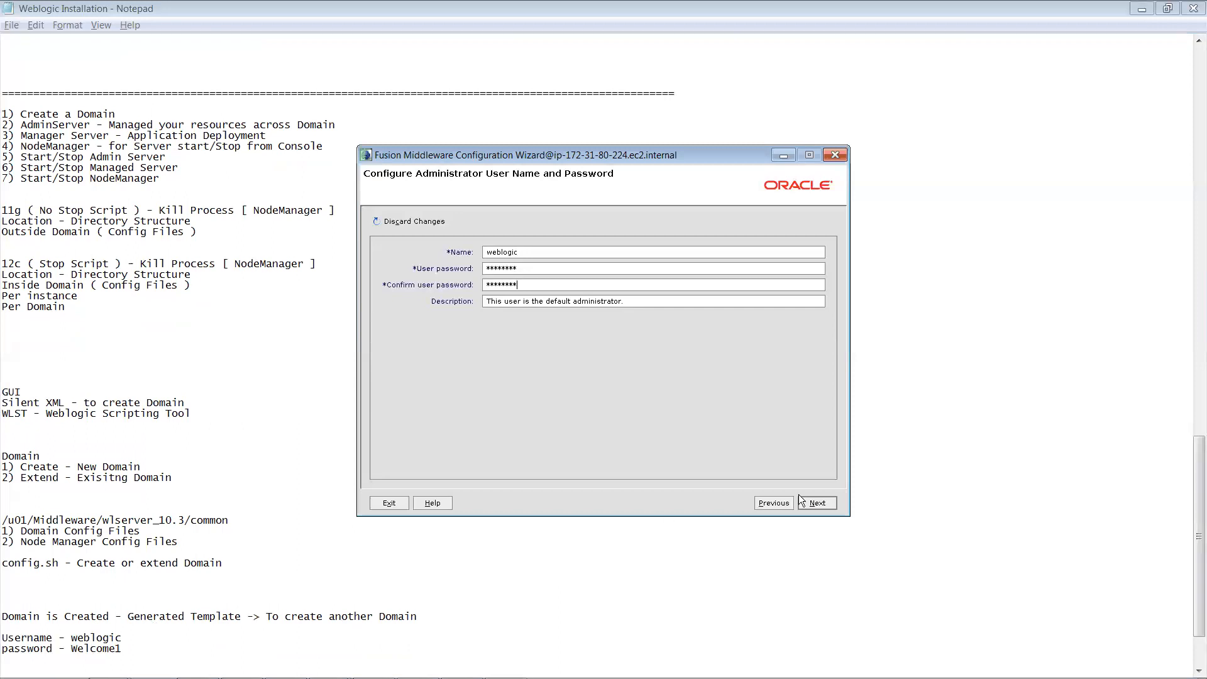
Step: Advance the wizard to the server start mode and JDK step, then add blank lines below the credentials
click(817, 502)
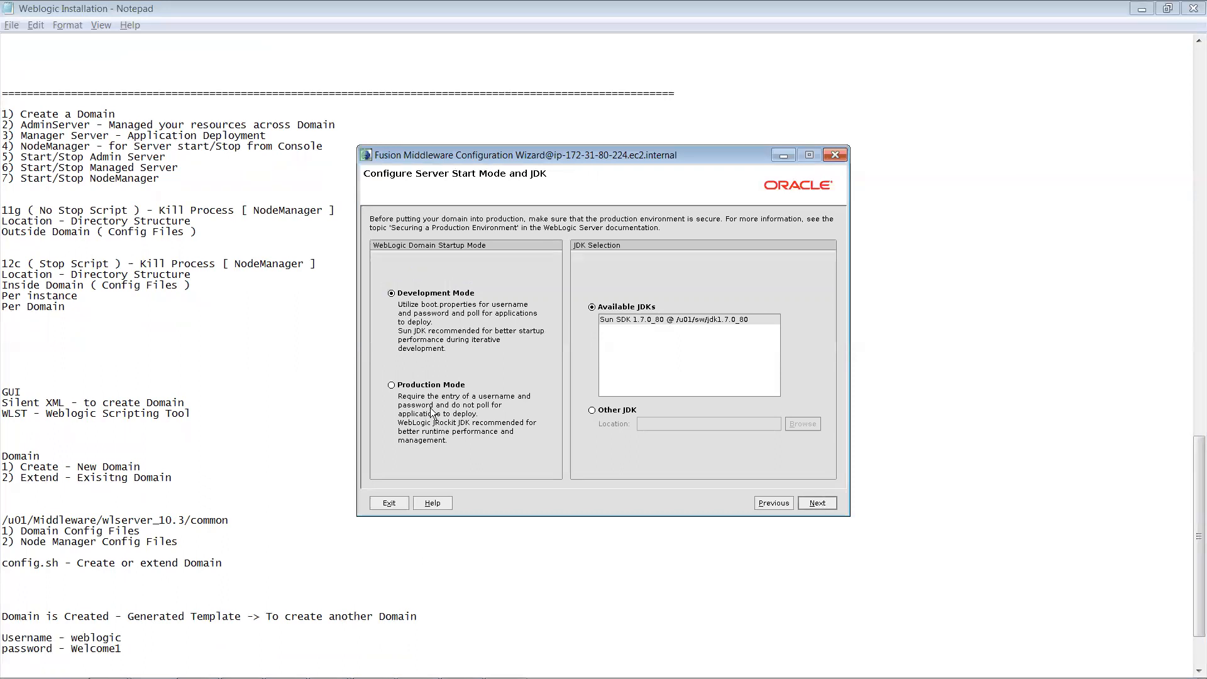
click(165, 646)
key(Return)
key(Return)
key(Return)
key(Return)
key(Return)
key(Return)
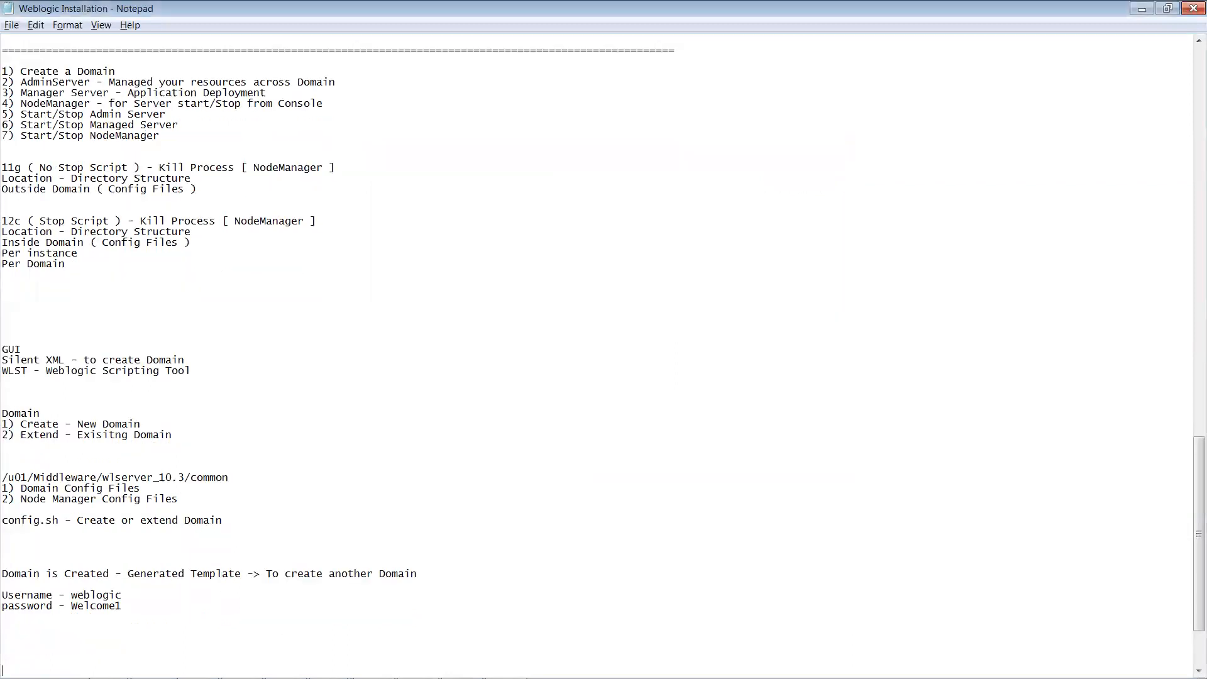
key(Return)
key(Return)
key(Return)
key(Return)
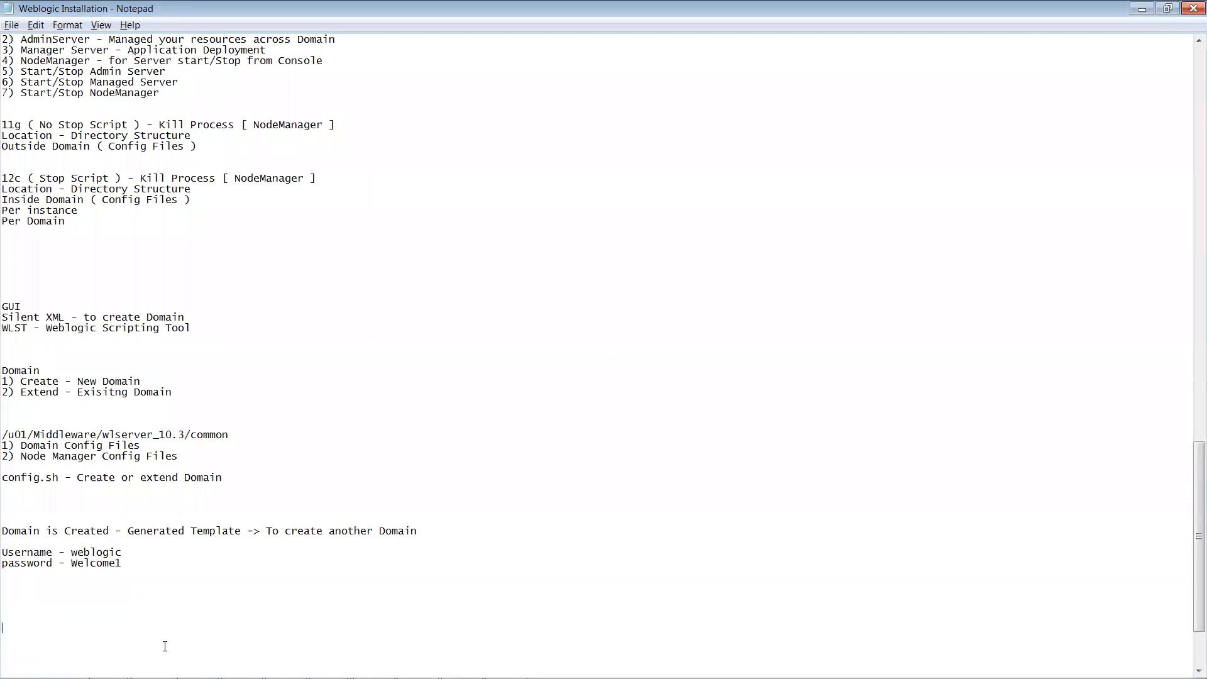
Step: Add the lines 'Development - Developers' and 'Production - For testers, PROD Team, Maintenance'
text(Development - Developers)
key(Return)
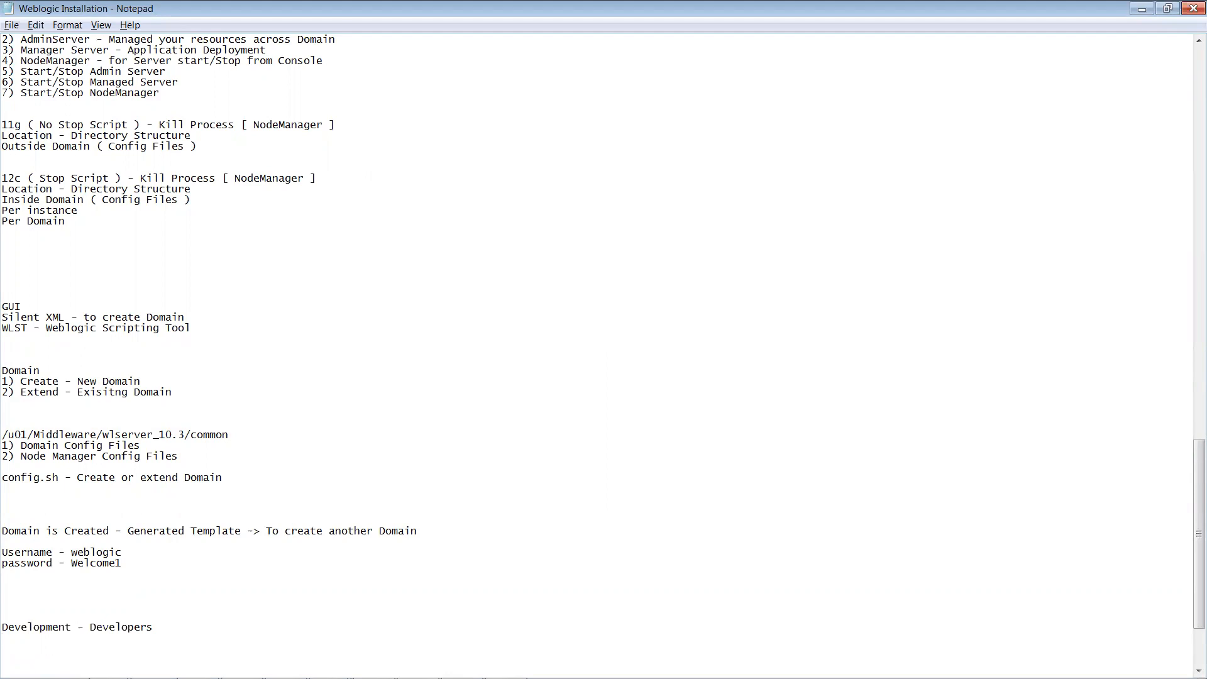
text(Production - For testers, PROD)
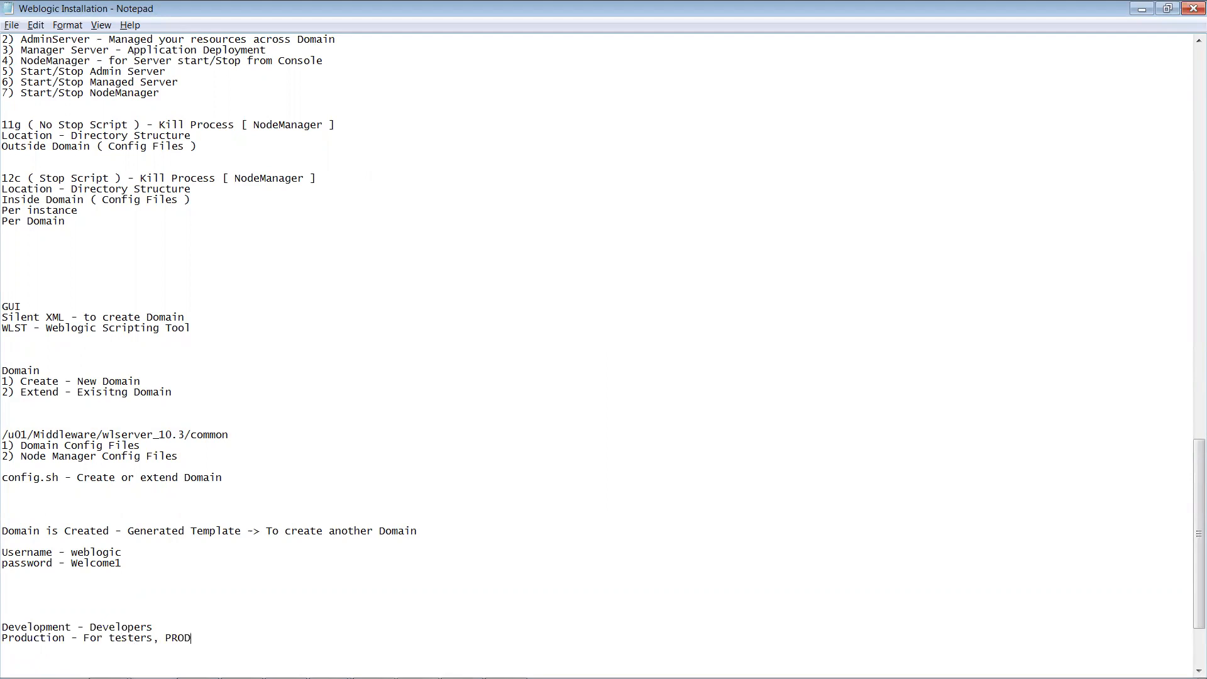
text( Team, Maintenance)
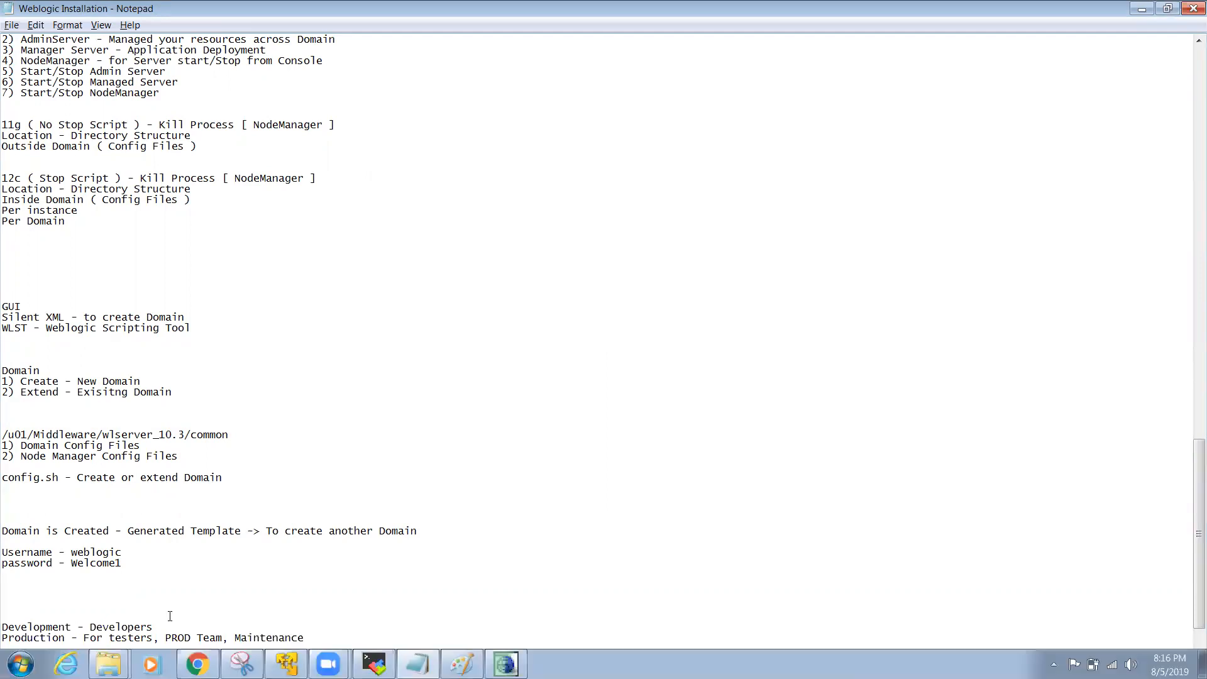
Step: Insert the bracketed remark '[ linient Secuirty, Deployment Auto' after Developers
click(177, 624)
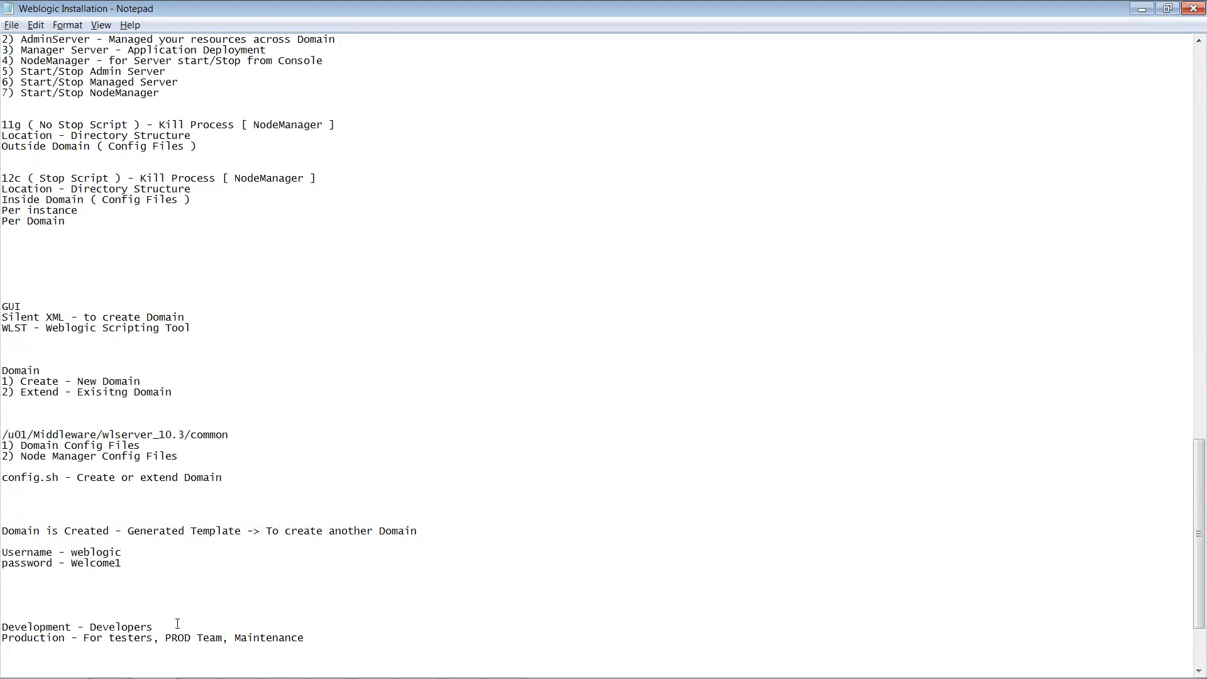
text([)
text( lo)
text(w)
text( level)
key(BackSpace)
key(BackSpace)
key(BackSpace)
key(BackSpace)
key(BackSpace)
key(BackSpace)
key(BackSpace)
key(BackSpace)
key(BackSpace)
text(lieneint)
key(BackSpace)
key(BackSpace)
key(BackSpace)
key(BackSpace)
key(BackSpace)
key(BackSpace)
text(nient Secuirty, Deployment )
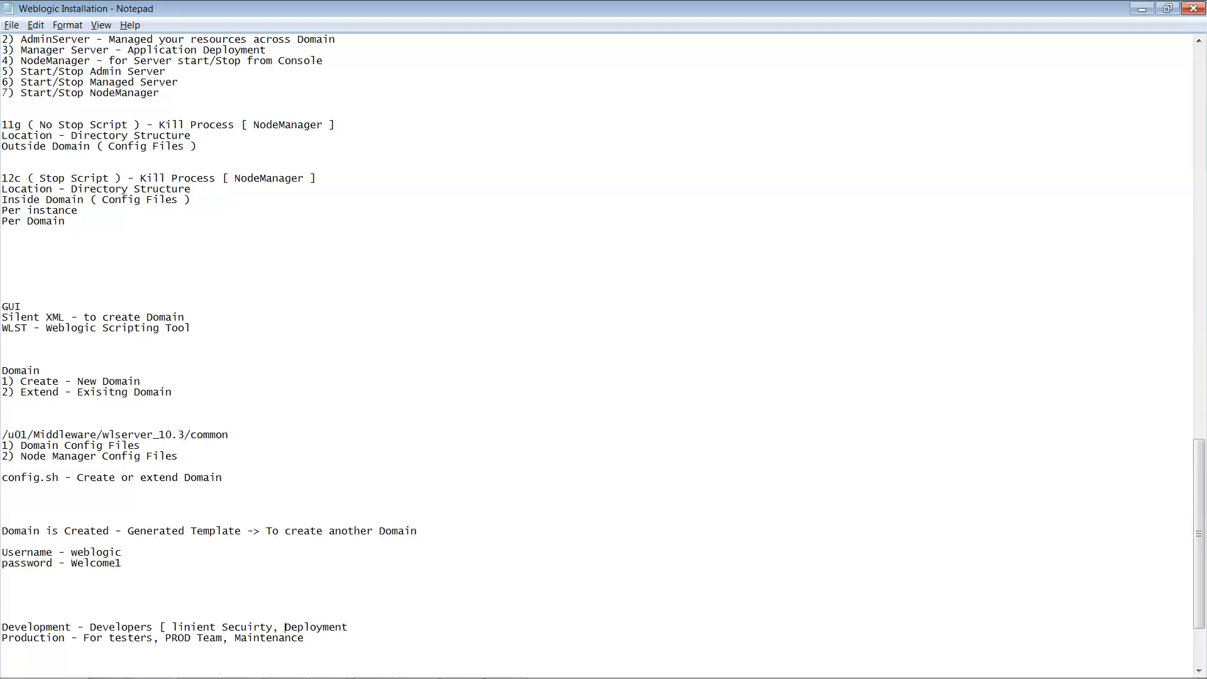
text(Auto)
Step: Add '[ Every Change needs to be confirmed ], Tight Security' to the Production line
text(])
text([ )
text(Eve)
text(ry Ch)
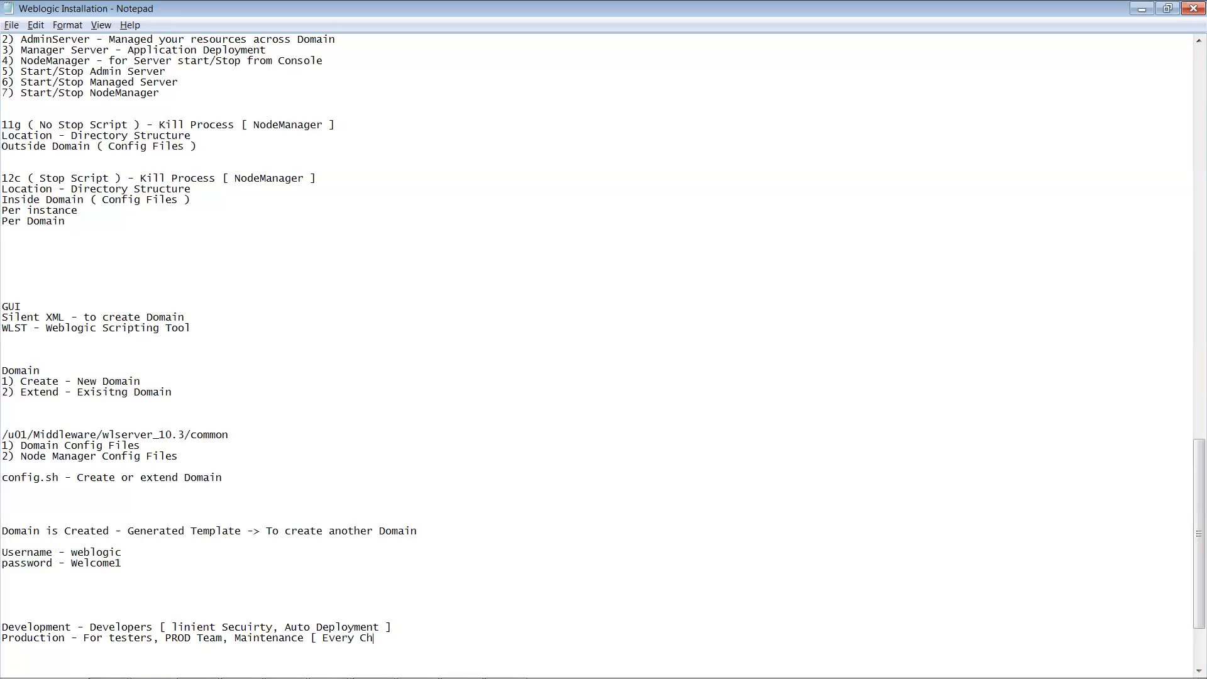
text(ange needs to be confirmed )
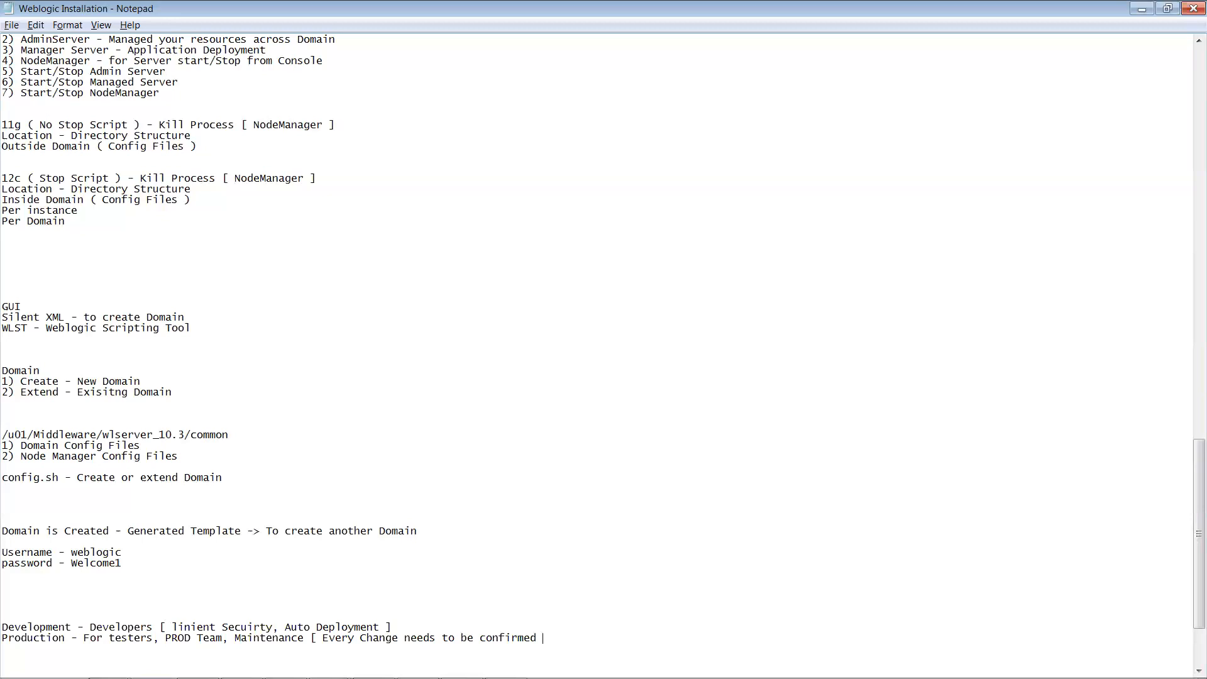
text([)
key(BackSpace)
text(], Tight Security)
Step: Open blank lines below and start a 'Development Mode' line
key(Return)
key(Return)
key(Return)
key(Return)
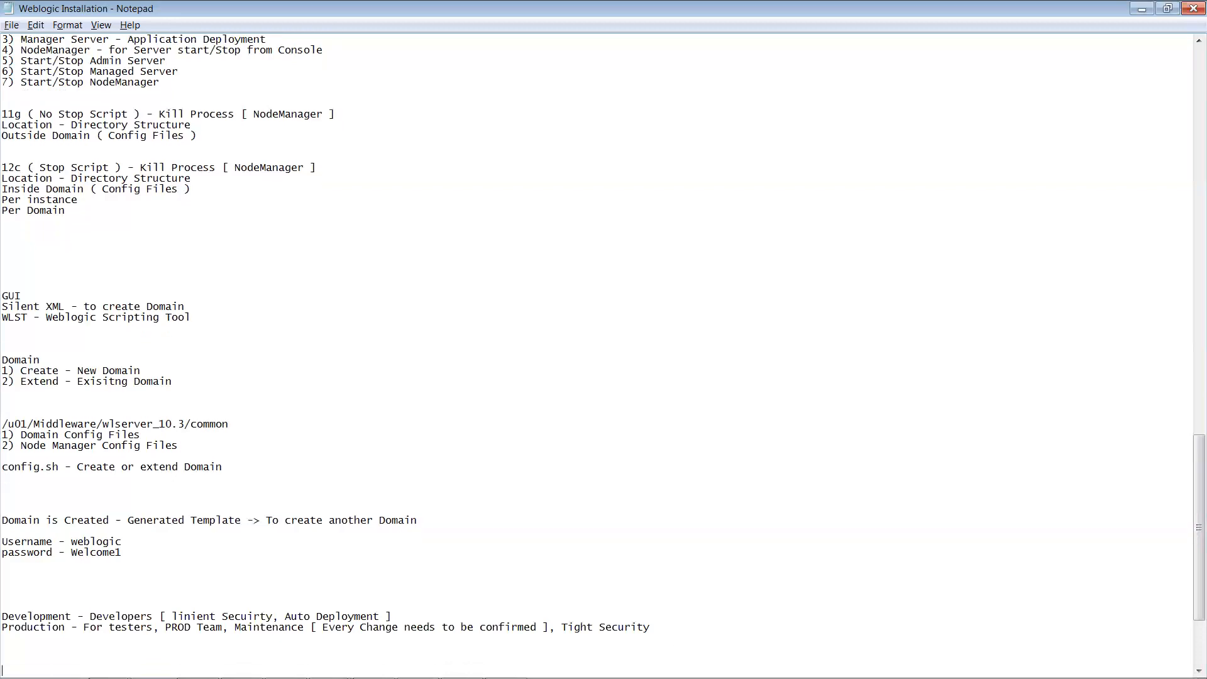
key(Return)
key(Return)
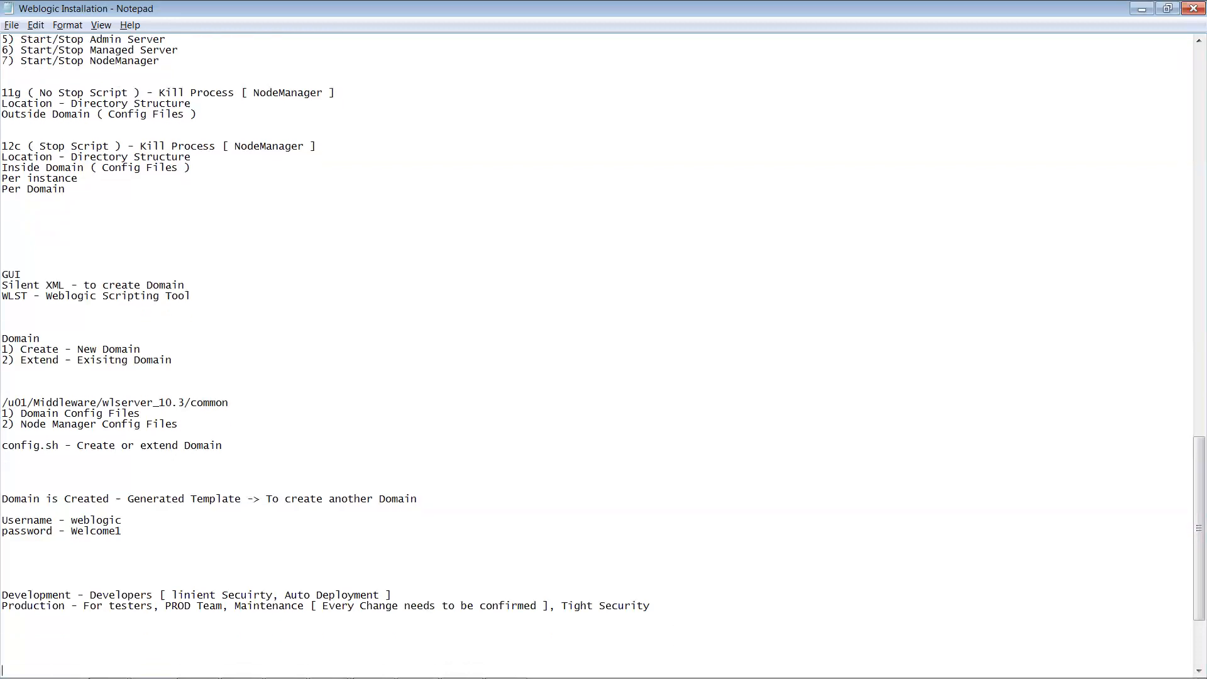
key(Up)
text(Development Mode - Welboi)
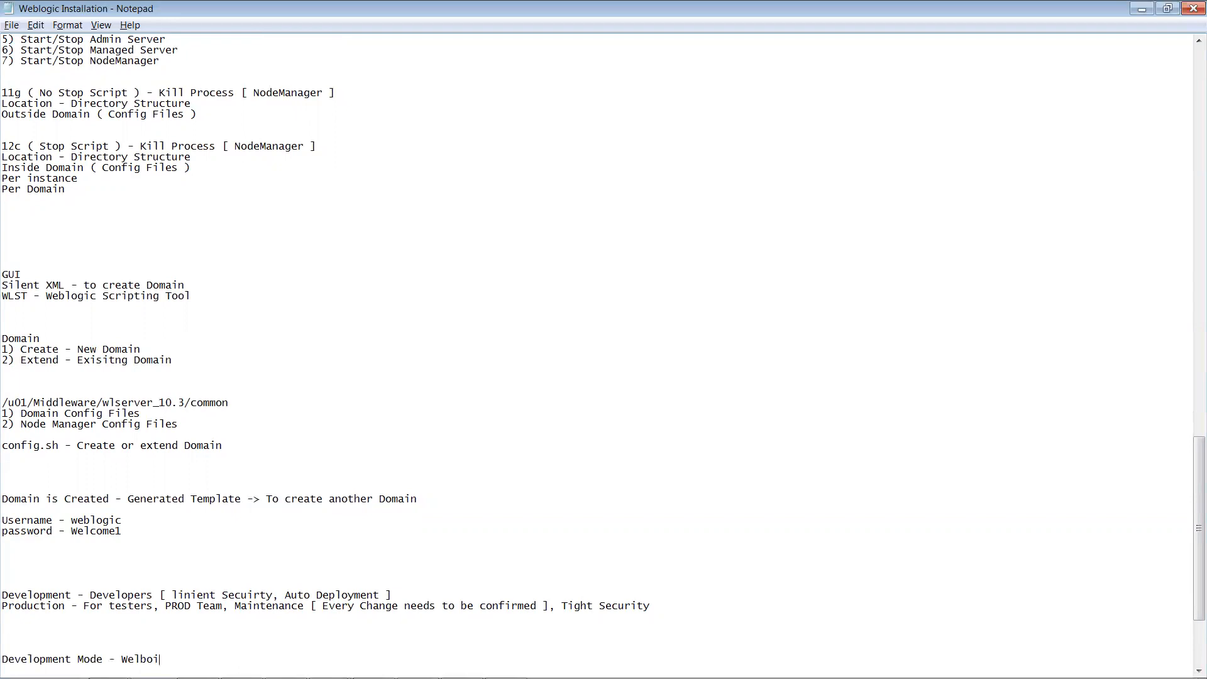
Step: Complete 'Development Mode - Weblogic' and add a 'Production Mode' line beneath it
key(BackSpace)
key(BackSpace)
key(BackSpace)
key(BackSpace)
text(blogic)
key(Return)
text(PR)
key(BackSpace)
text(roduction Mode)
key(alt+Tab)
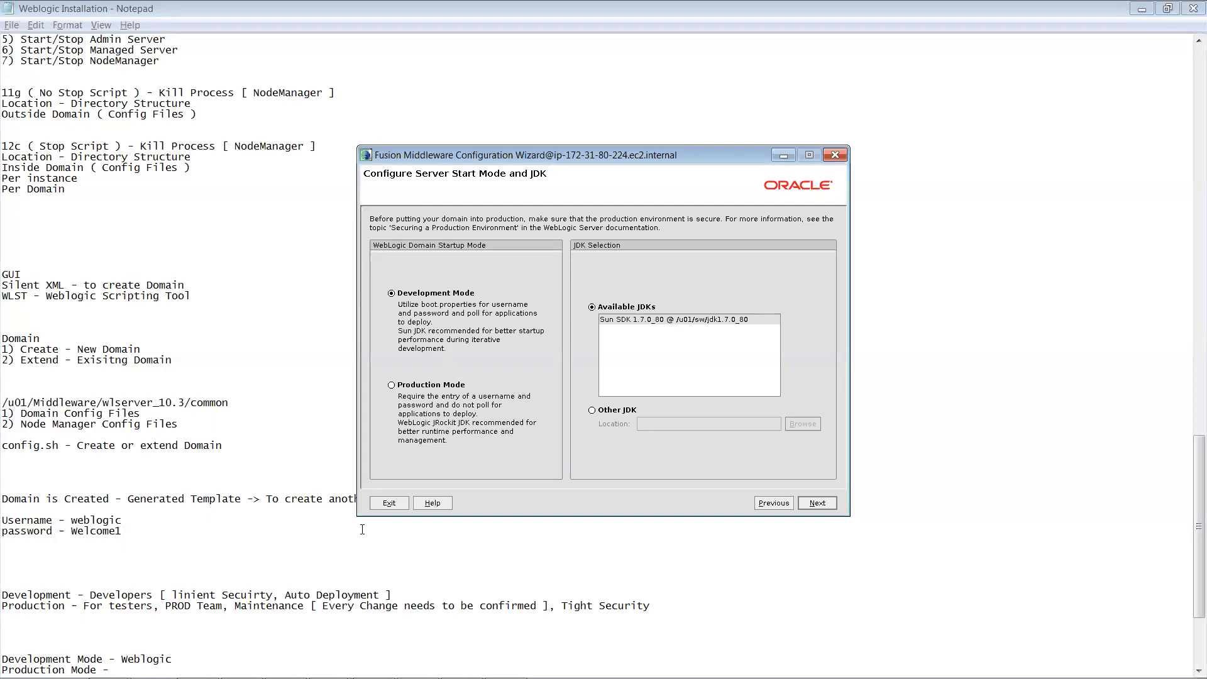
click(405, 594)
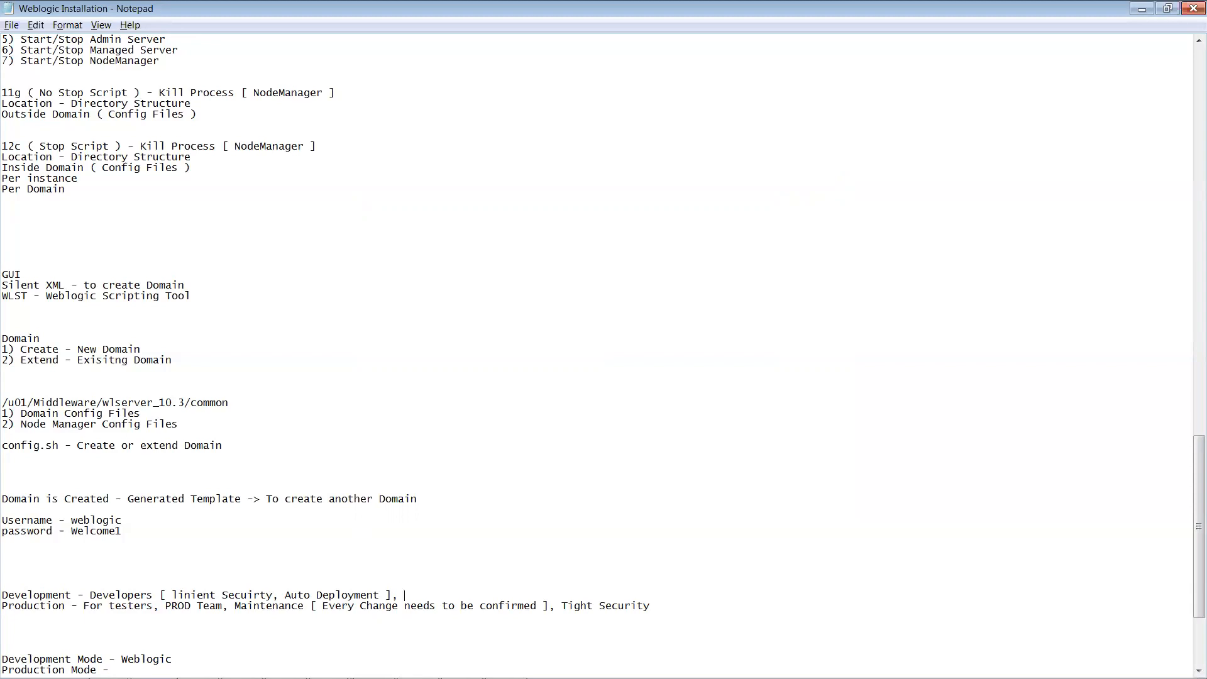
Step: Note boot.properties [ username , password ] as uncrypted for Development and encrypted for Production
text(boot.properties)
text([ username , nam)
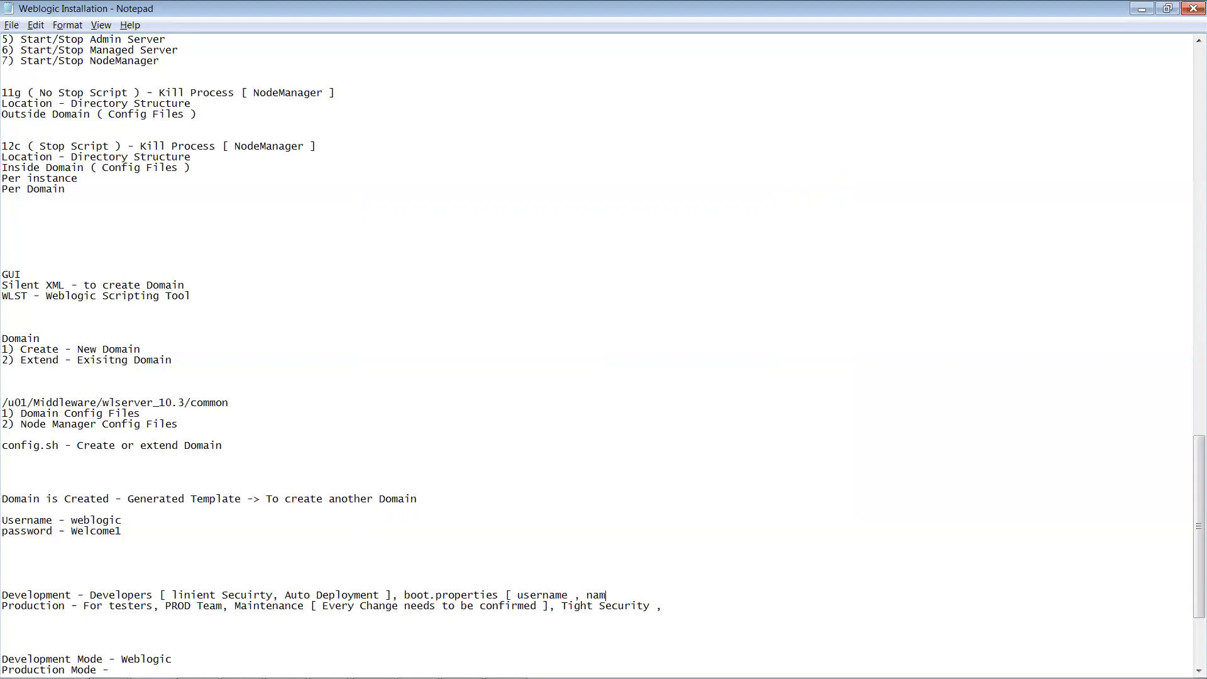
text(e)
key(BackSpace)
key(BackSpace)
key(BackSpace)
key(BackSpace)
key(BackSpace)
text(p)
text(assword)
text( ] - unc)
text(ry)
text(pted )
text(usernam)
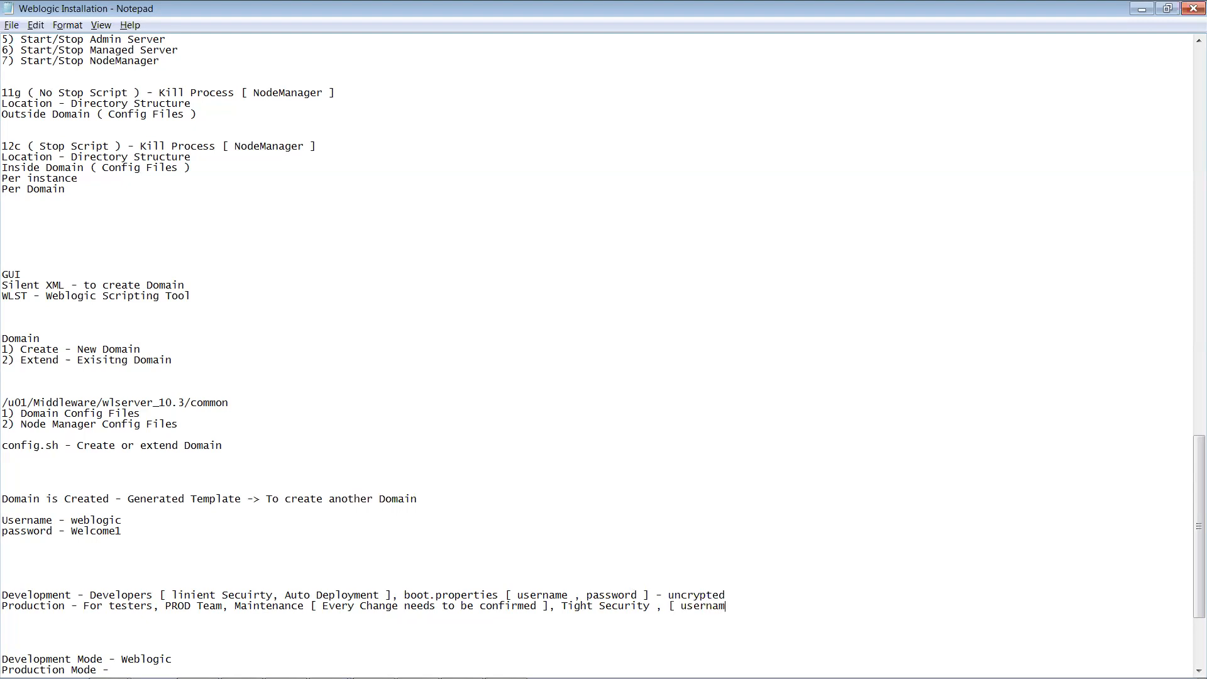
text(e . password ] - encrypted)
shift+click(779, 603)
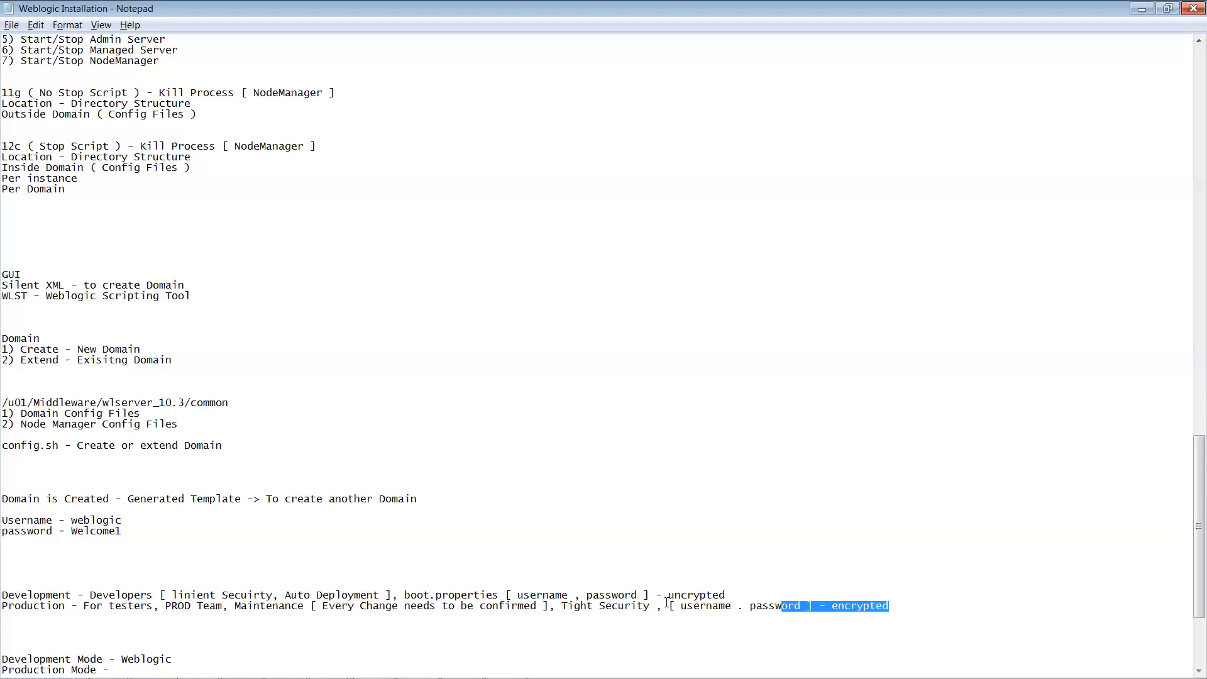
shift+click(668, 604)
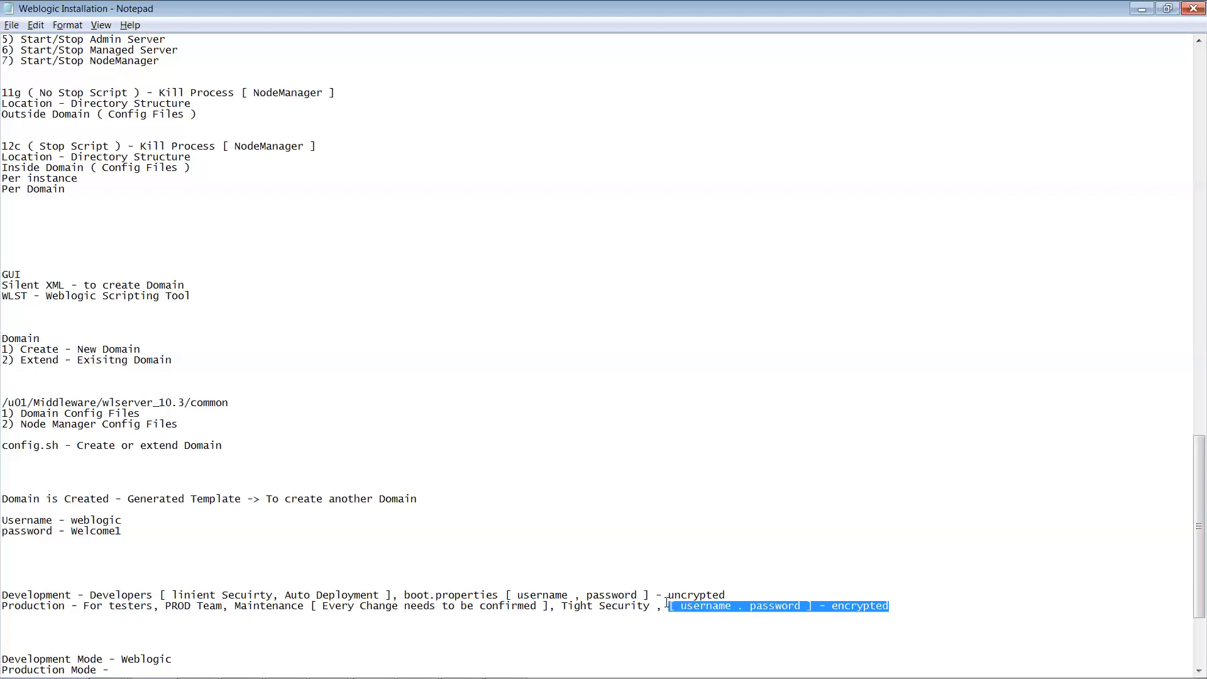
click(746, 606)
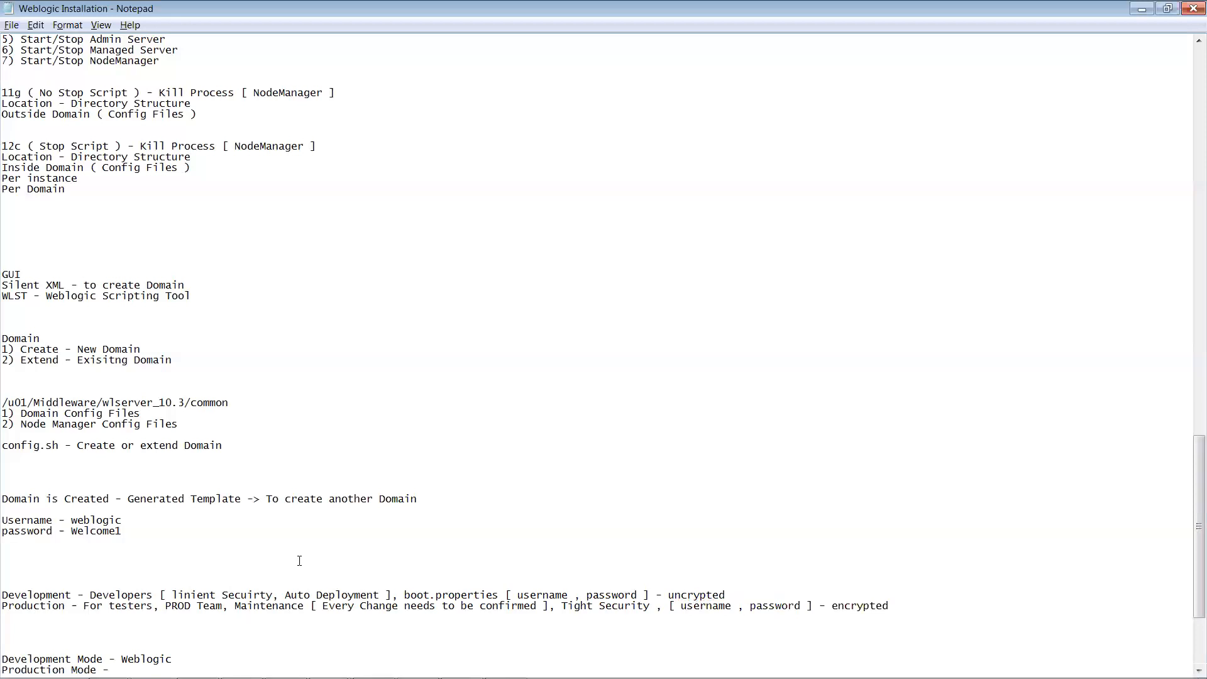
Step: Bring the wizard forward and advance from Server Start Mode and JDK to Select Optional Configuration
click(506, 664)
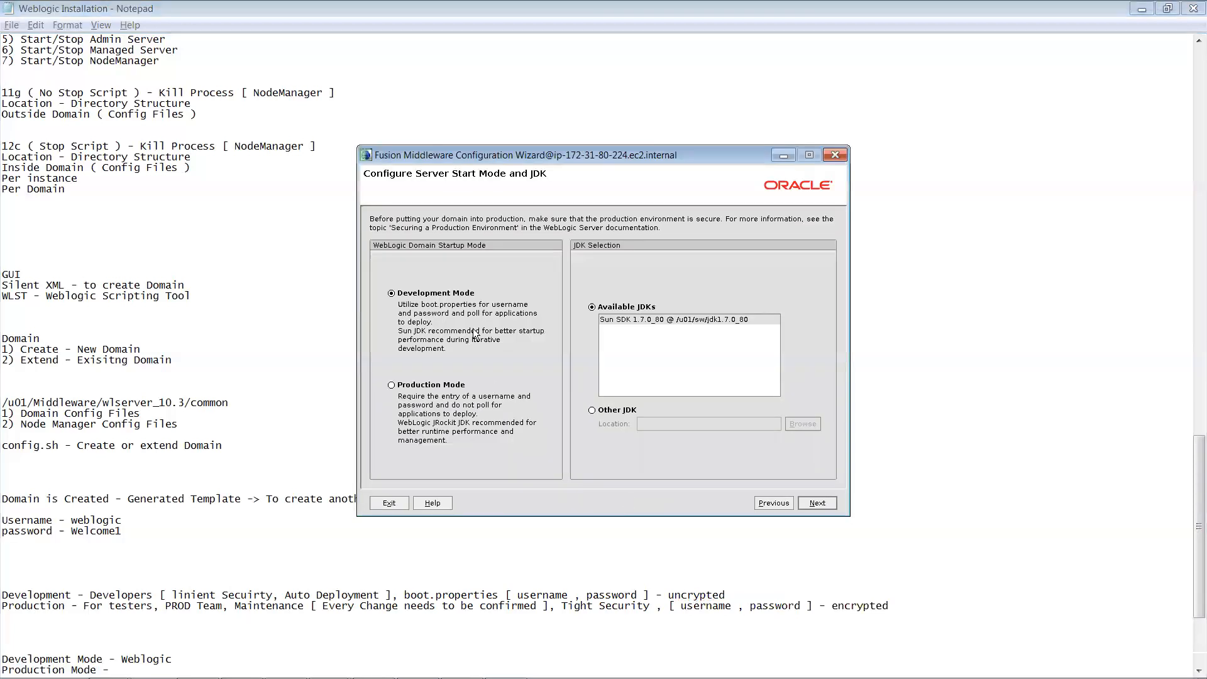
click(812, 504)
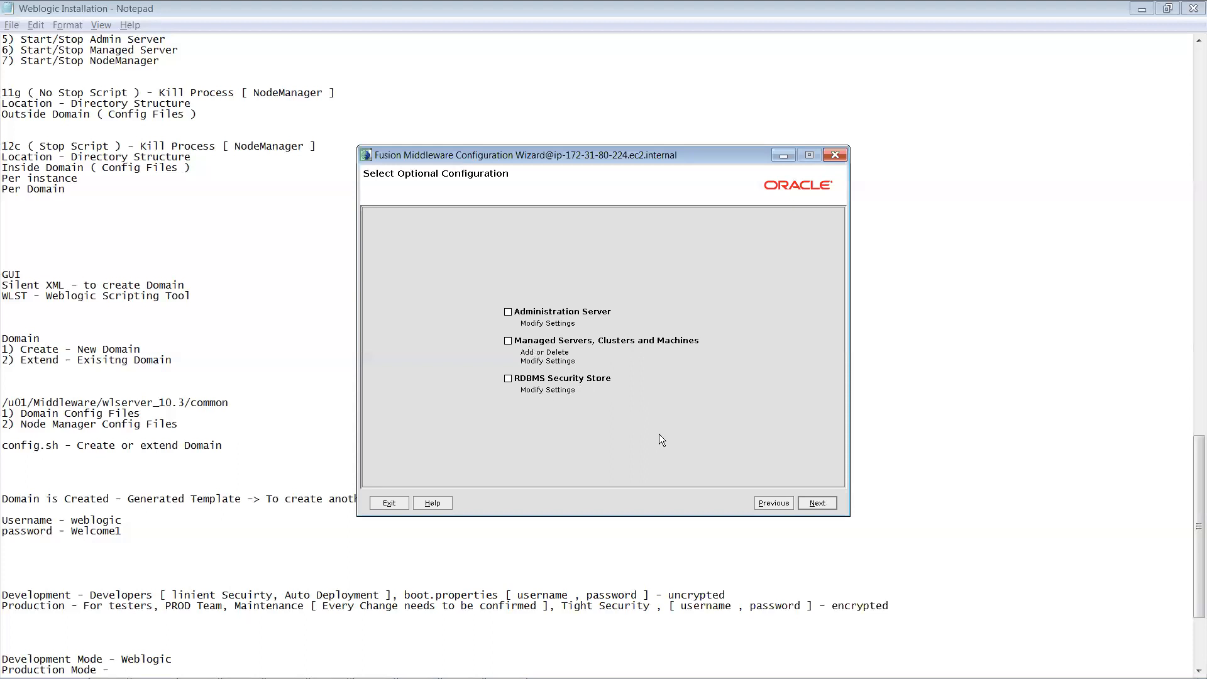
Step: Check the AdminServer listen address and port on the Configuration Summary, then step back
click(814, 502)
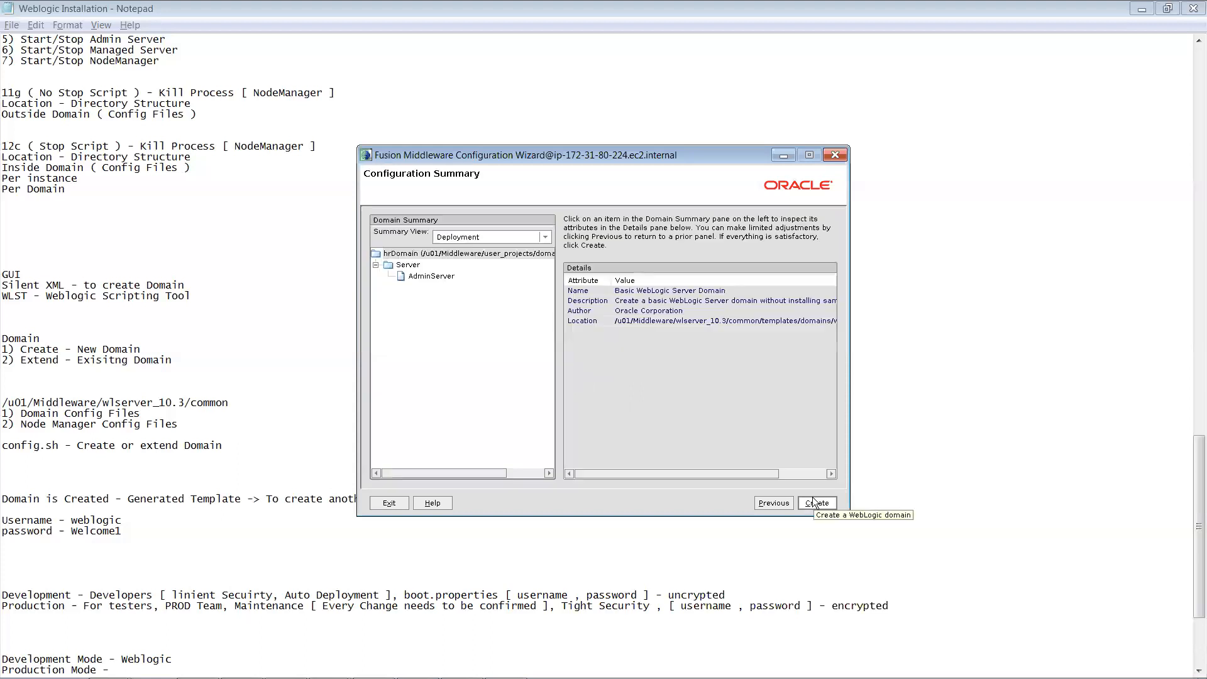
click(434, 277)
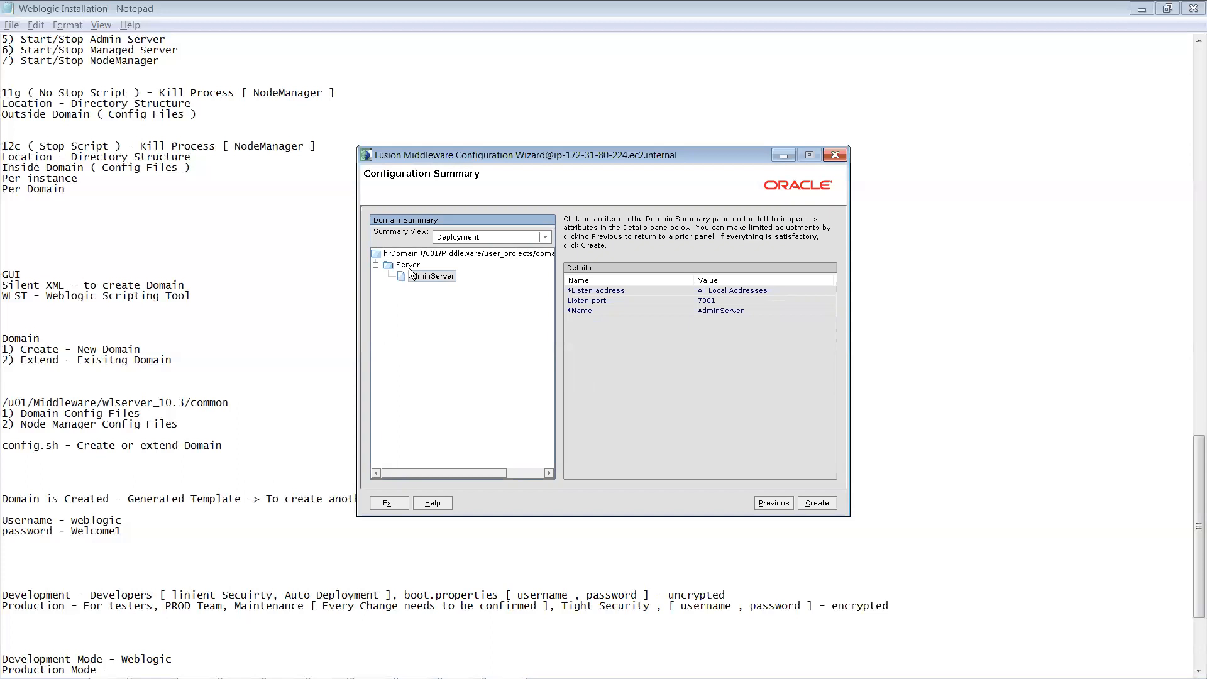
click(767, 504)
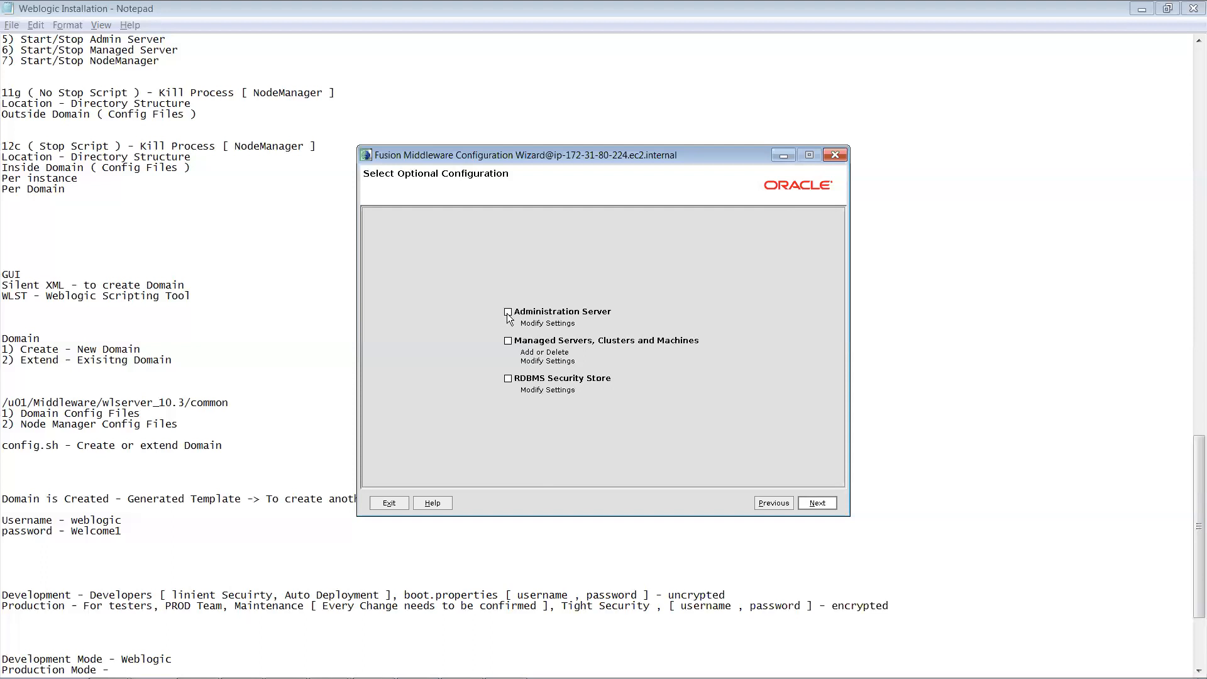
Step: Tick Administration Server among the optional configuration choices to reach its settings page
click(552, 330)
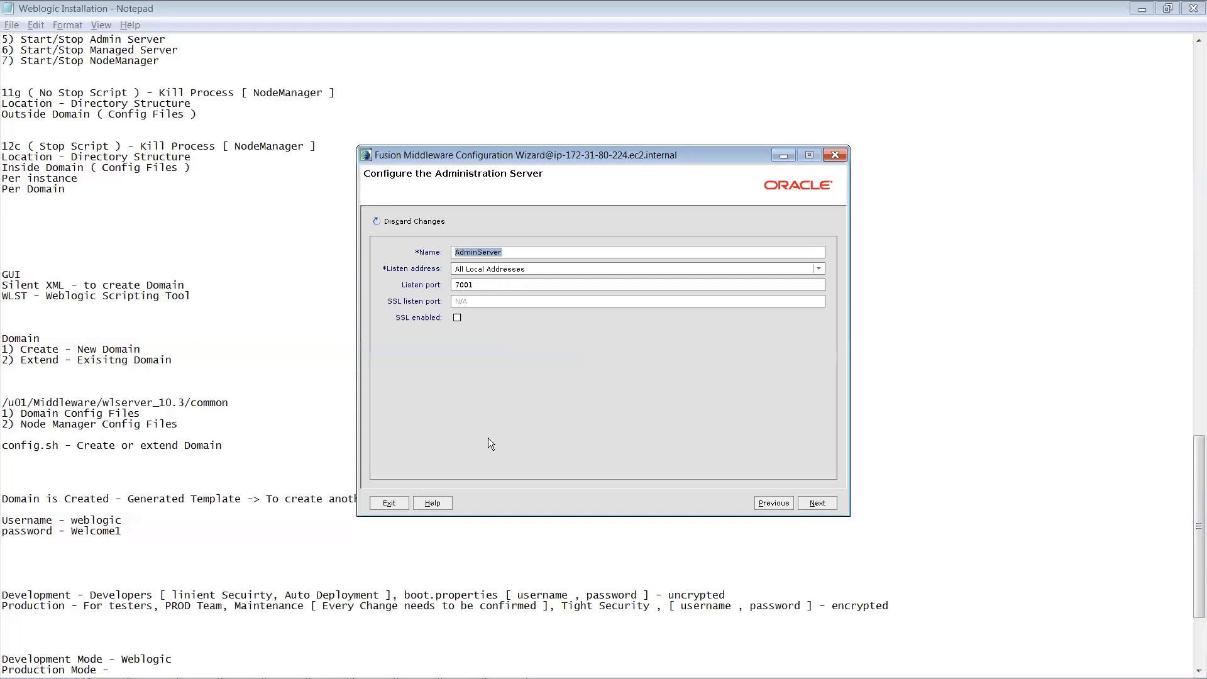
click(766, 503)
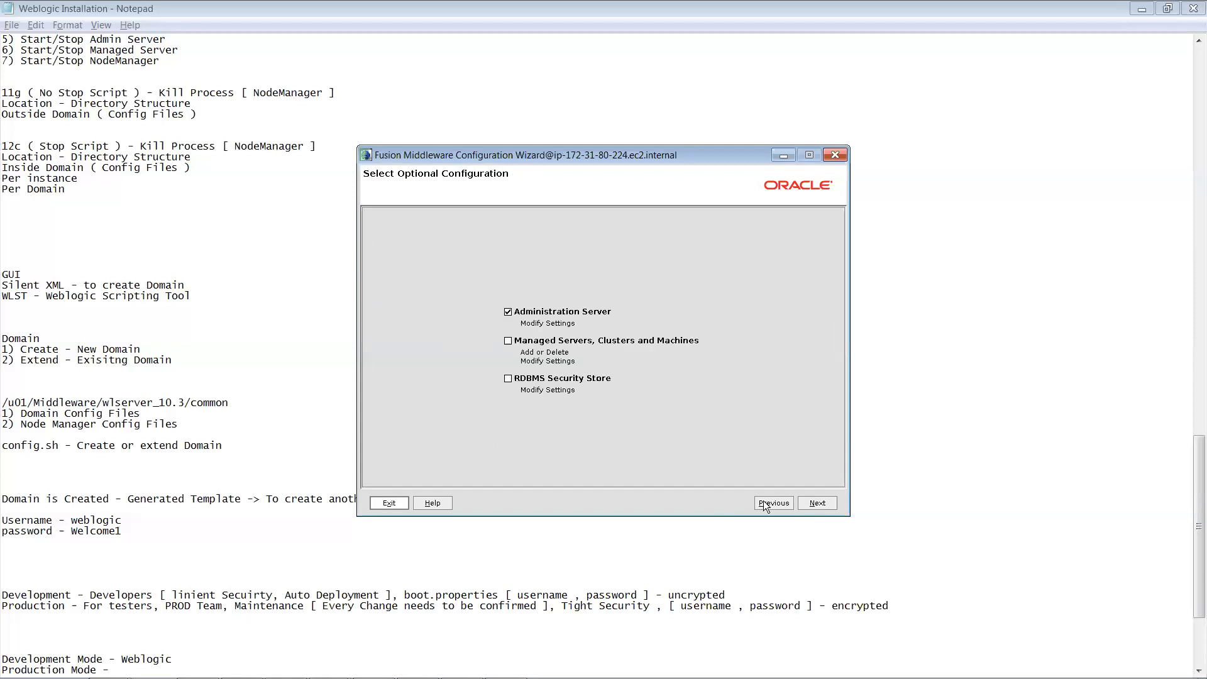
click(818, 503)
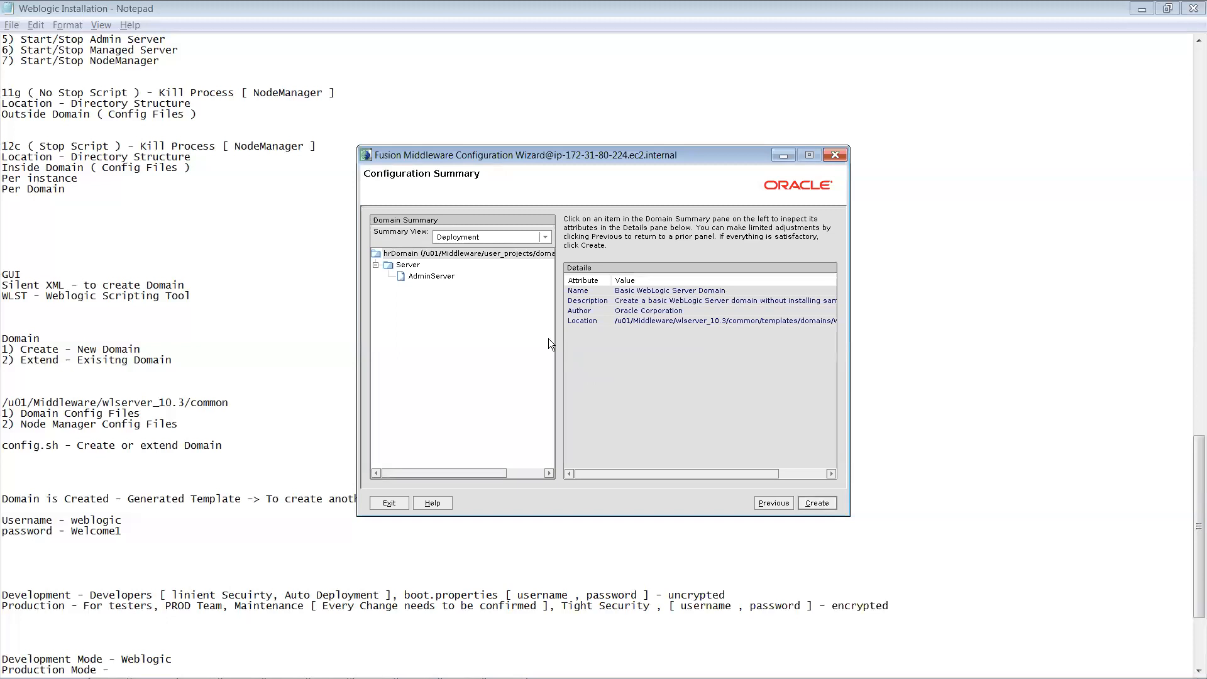
click(774, 503)
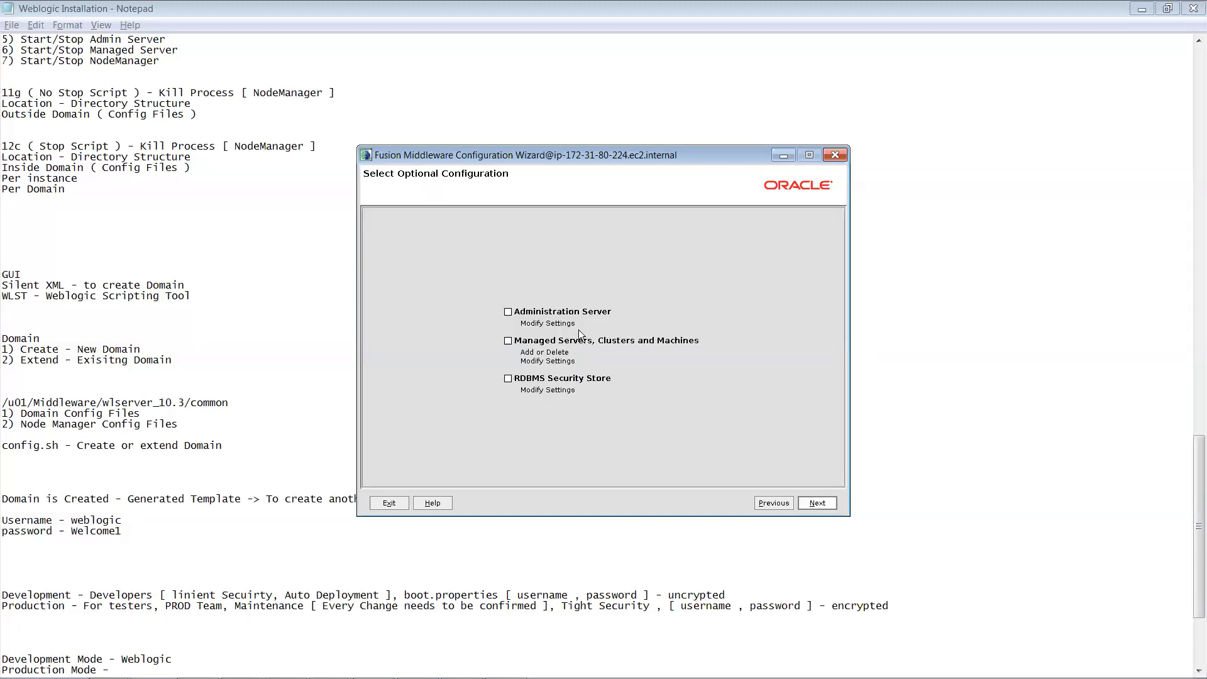
click(508, 313)
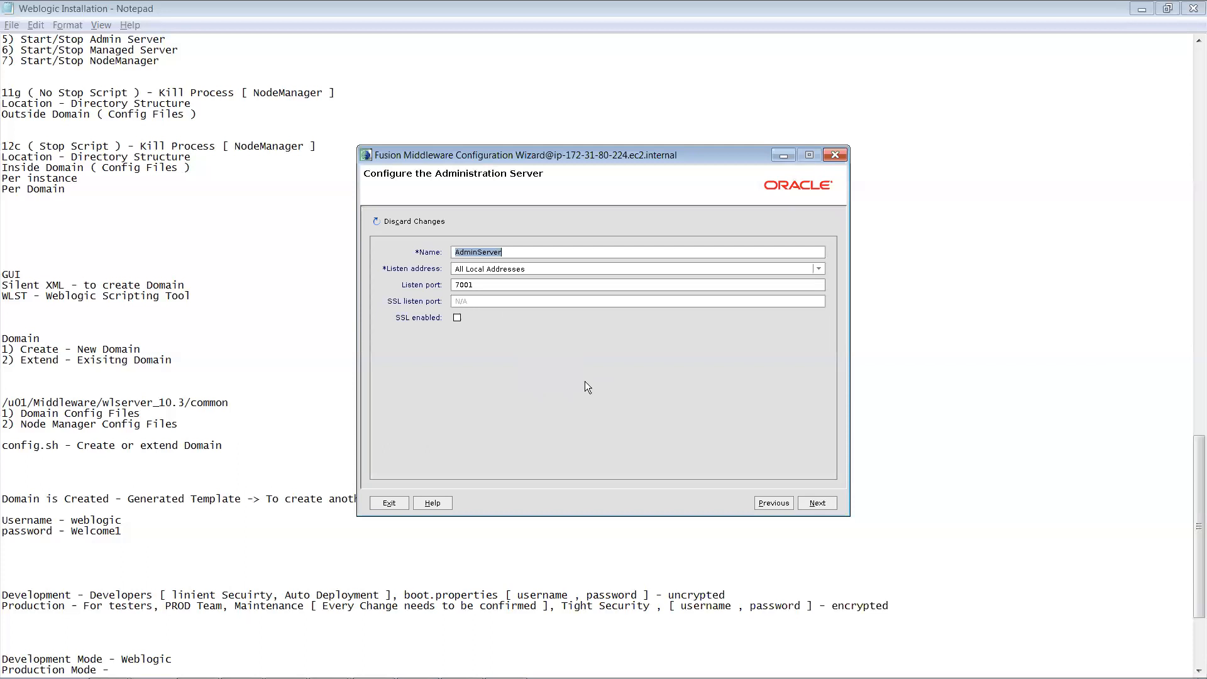
Step: Keep AdminServer's listen address at All Local Addresses and select the 7001 listen port value
click(509, 253)
click(819, 269)
click(818, 269)
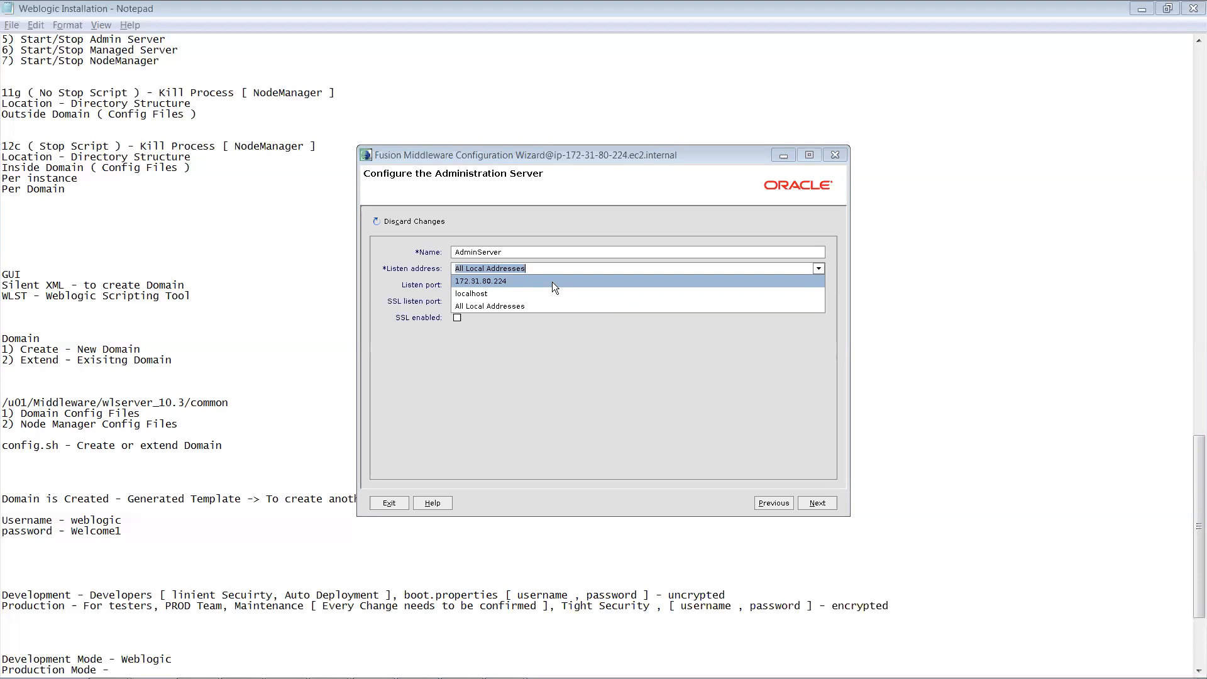
click(503, 306)
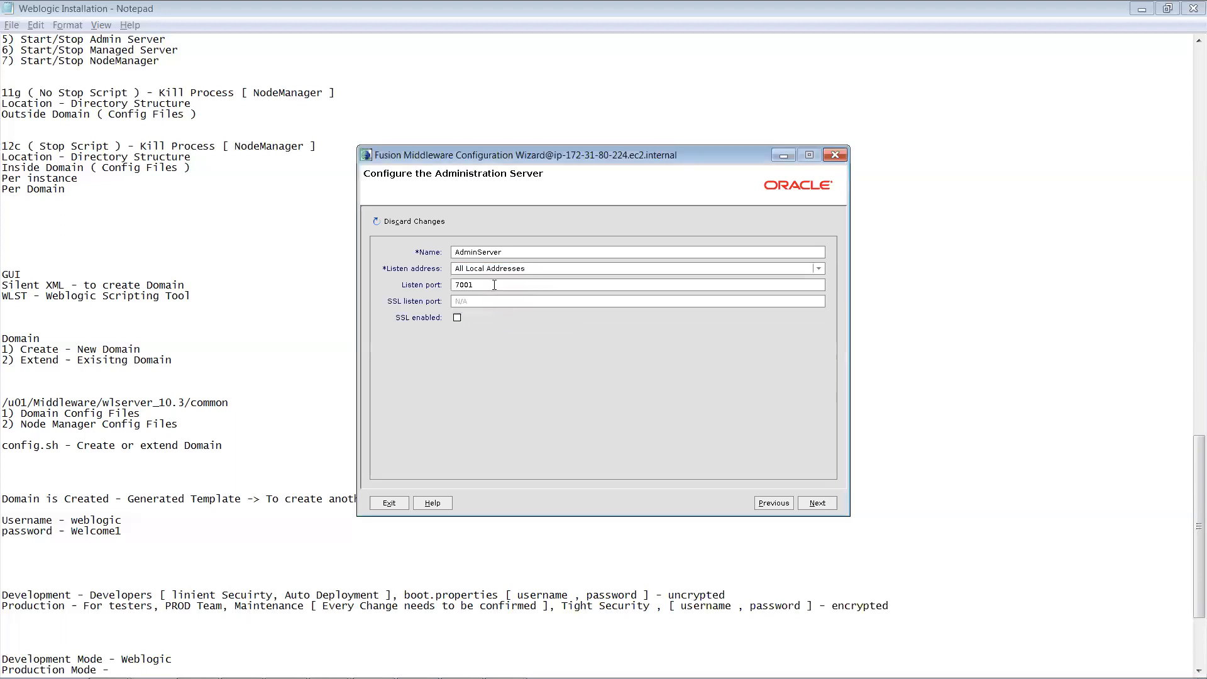
double_click(484, 288)
Step: Reconfirm All Local Addresses from the listen address dropdown, leaving port 7001 unchanged
click(480, 285)
click(819, 268)
click(819, 269)
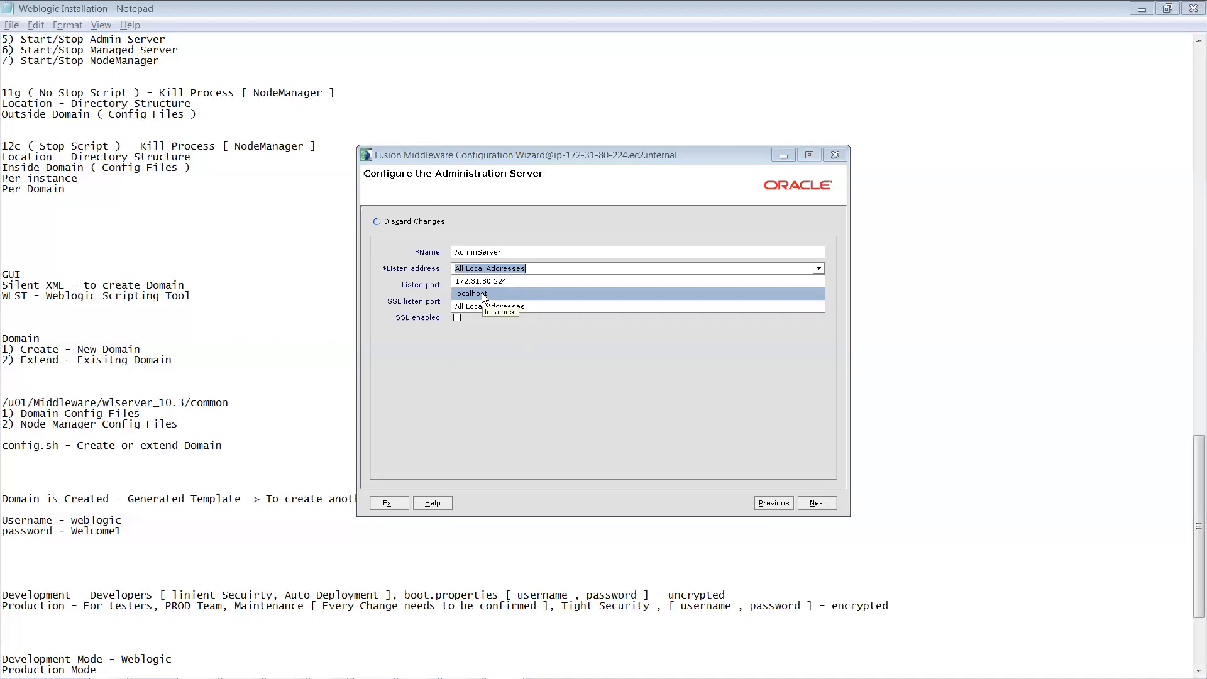
key(Down)
key(Return)
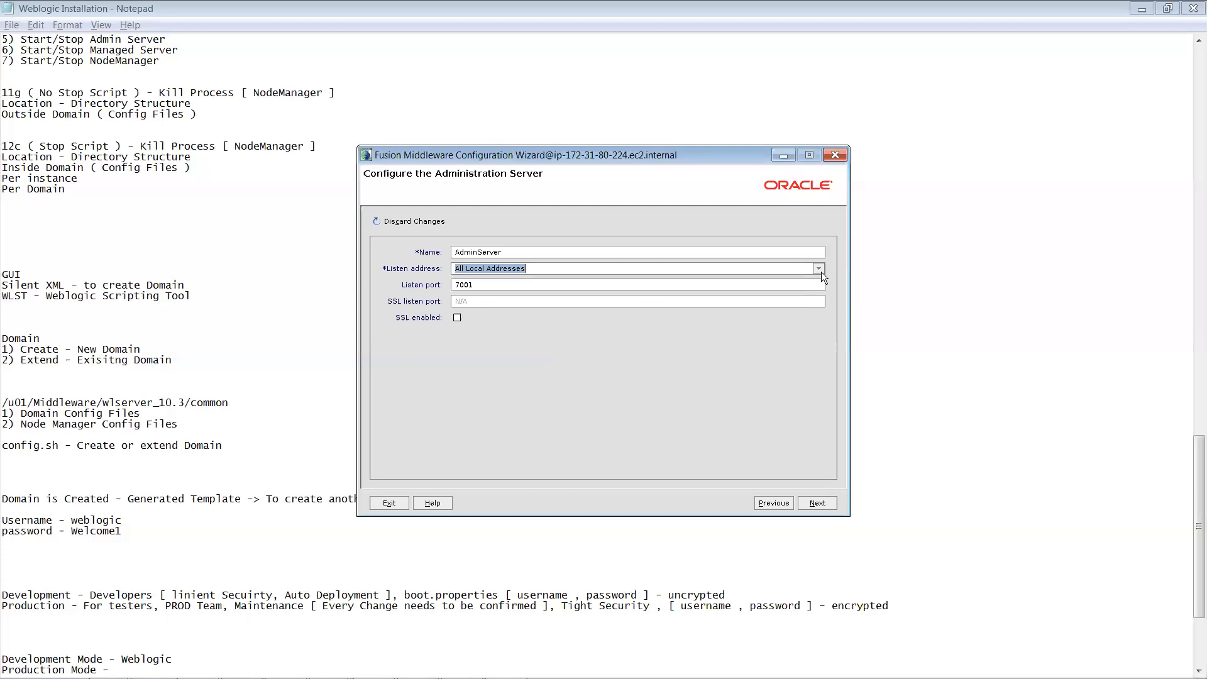
Step: Add lines IP4, Ip6, localhost, virtual IP and ifconfig at the end of the installation notes
click(332, 648)
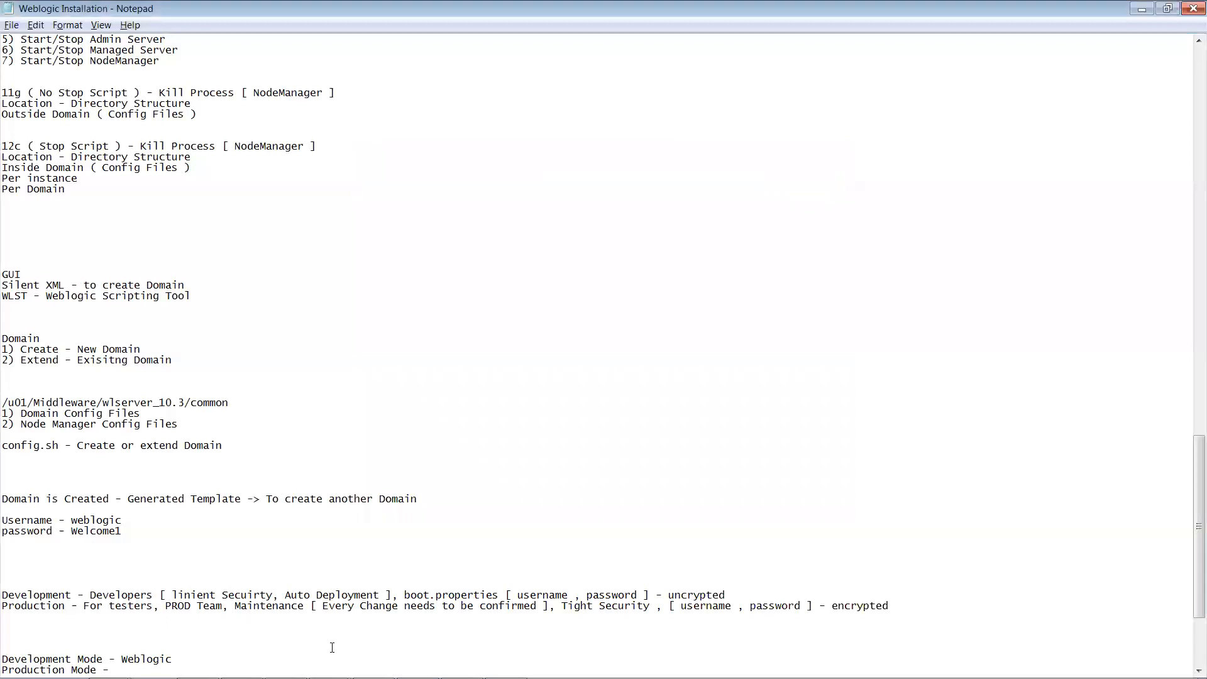
key(Down)
key(Down)
key(Down)
key(Down)
key(Down)
text(IP)
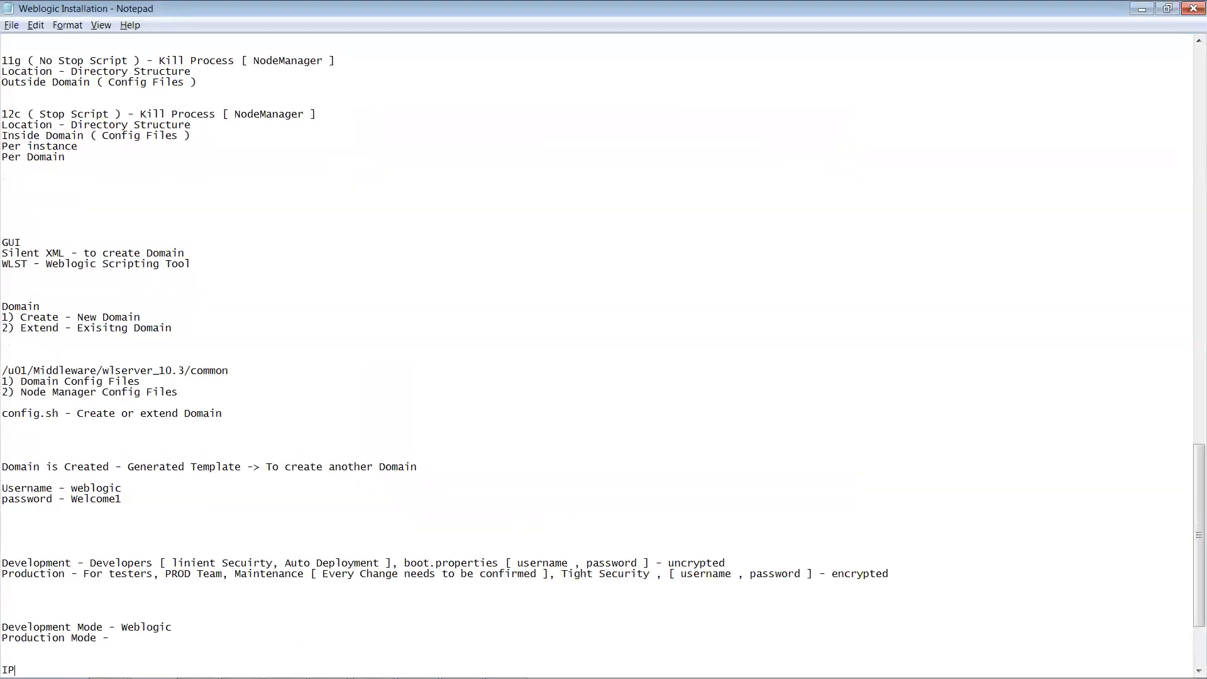
text(4)
key(Return)
text(Ip)
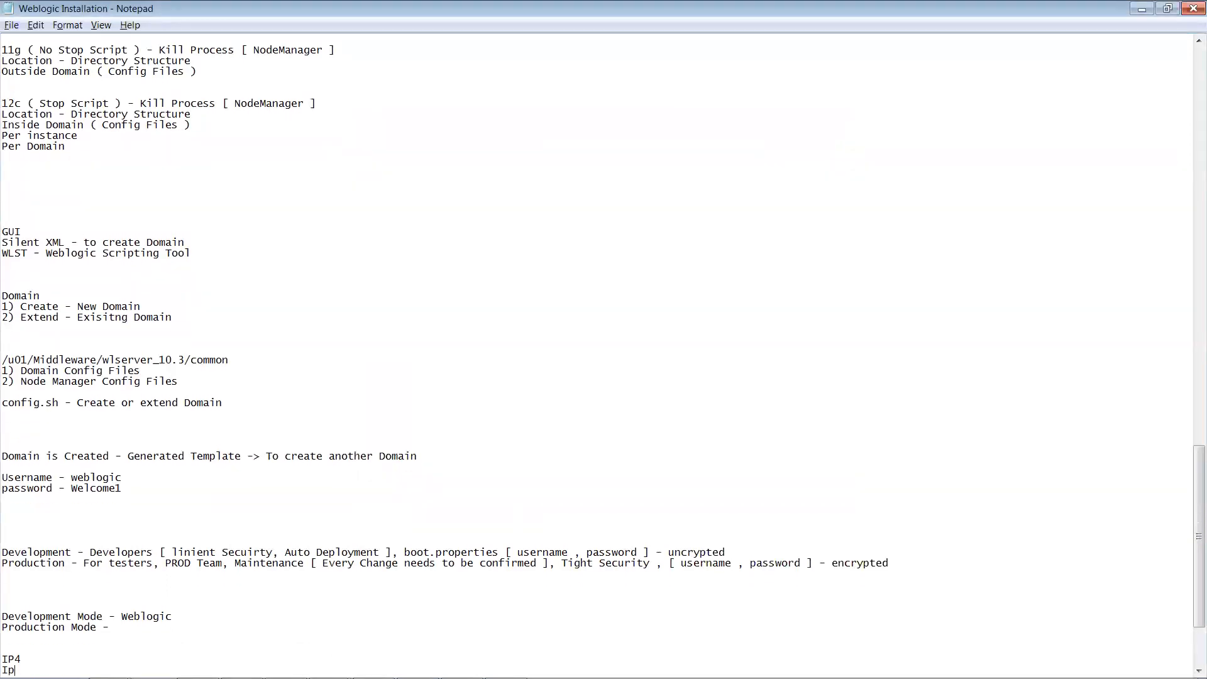
text(6)
key(Return)
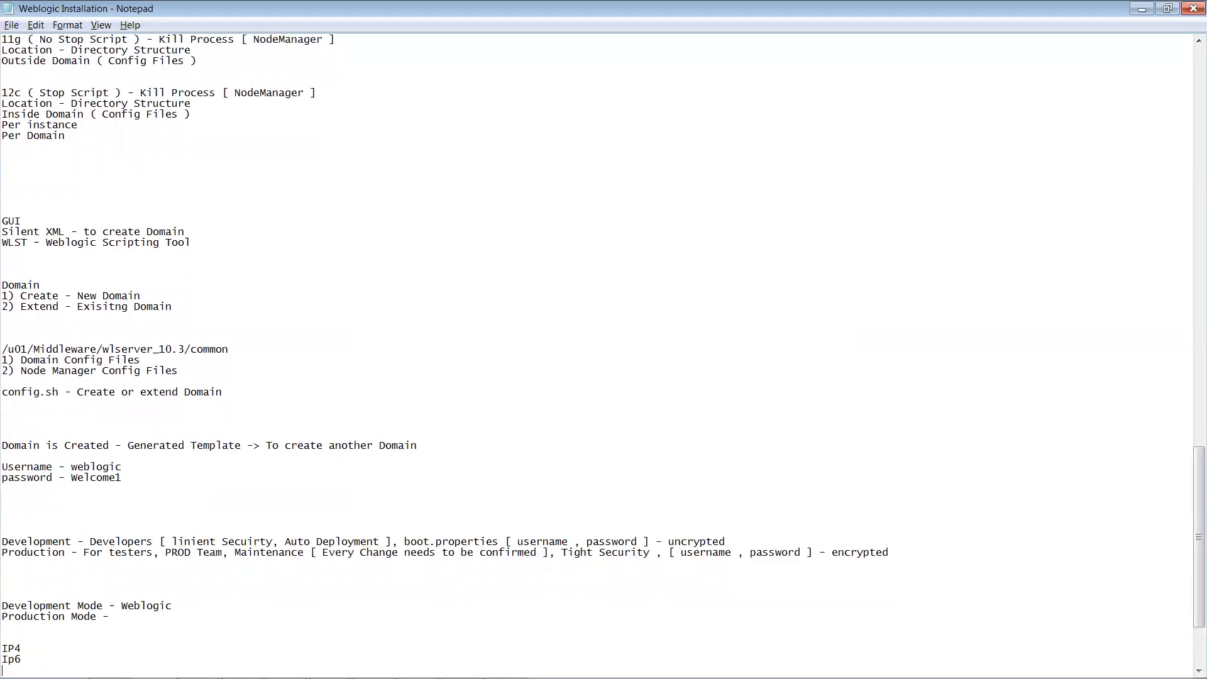
text(localhost)
key(Return)
text(vi)
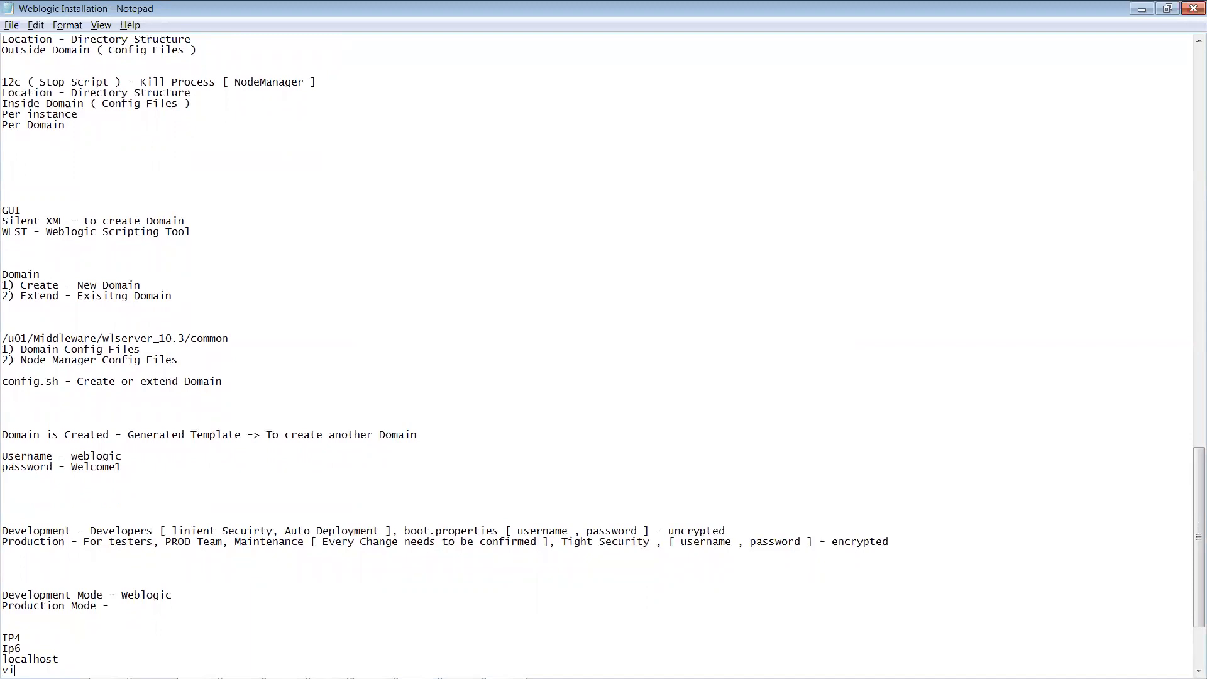
text(rtual)
text( IP)
text(i)
text(focnifg)
key(Return)
key(Return)
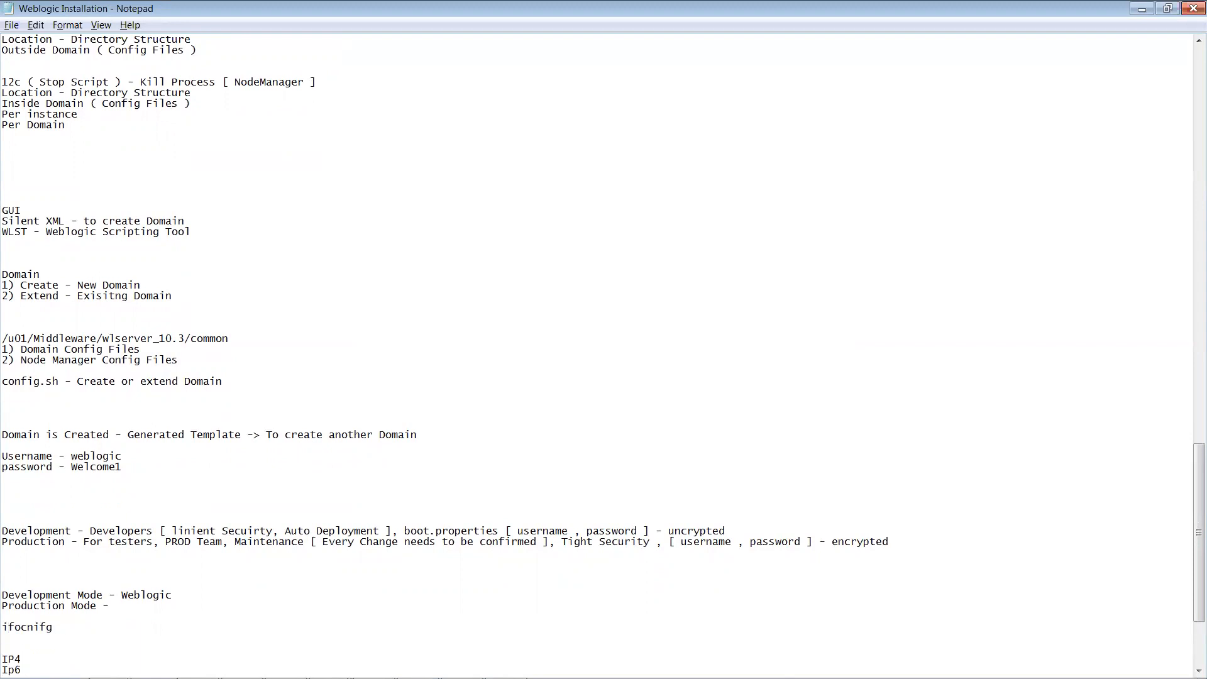
Step: Fix the misspelled ifconfig, select the address lines, and return to the wizard
drag(15, 630, 60, 628)
text(config)
key(ctrl+End)
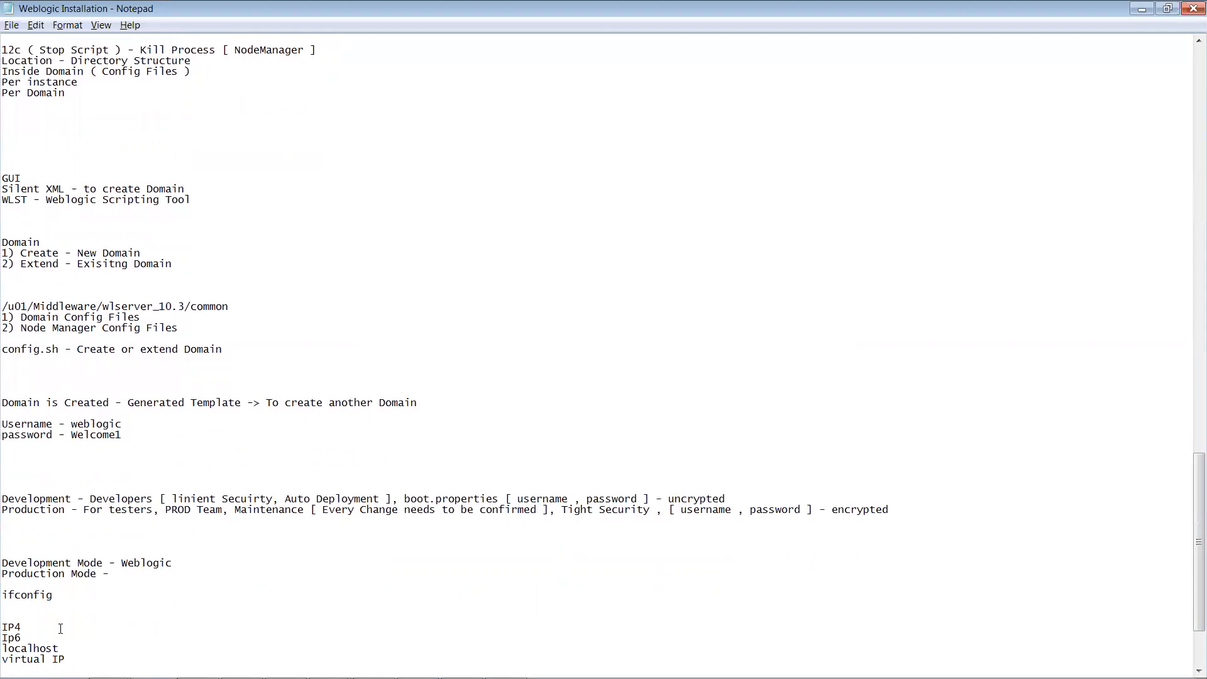
shift+click(4, 629)
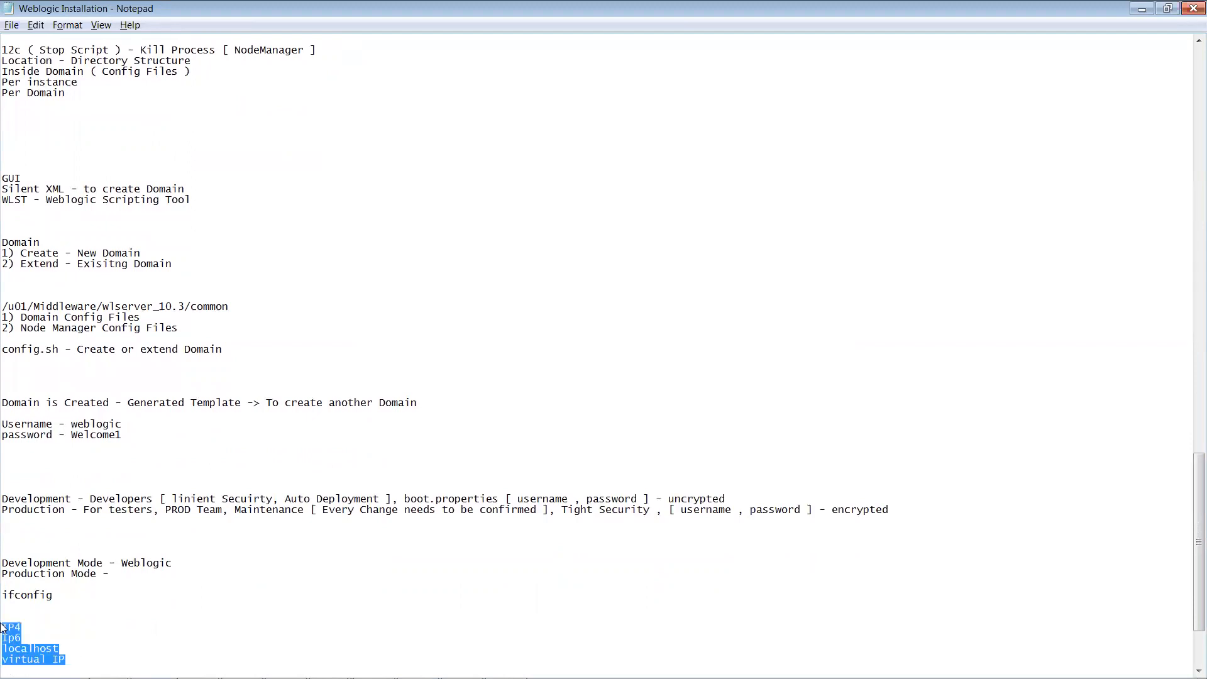
key(alt+Tab)
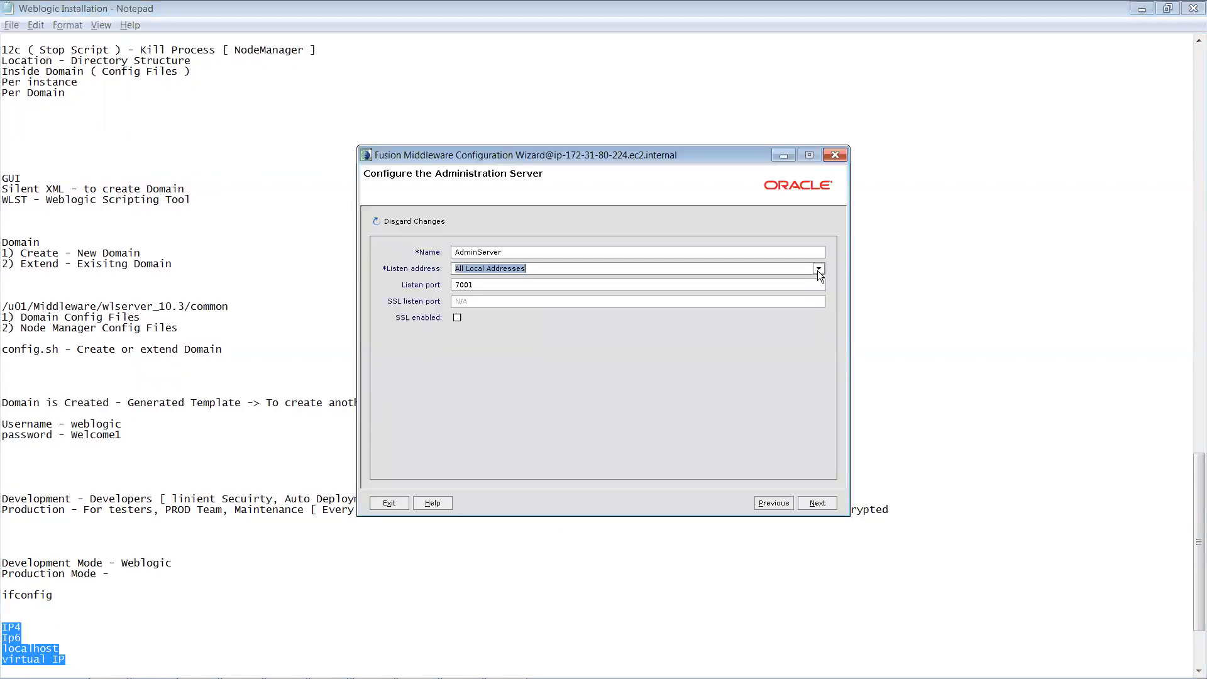
Step: Duplicate the ec2-user SSH session tab 6 into a new seventh MobaXterm tab
click(818, 269)
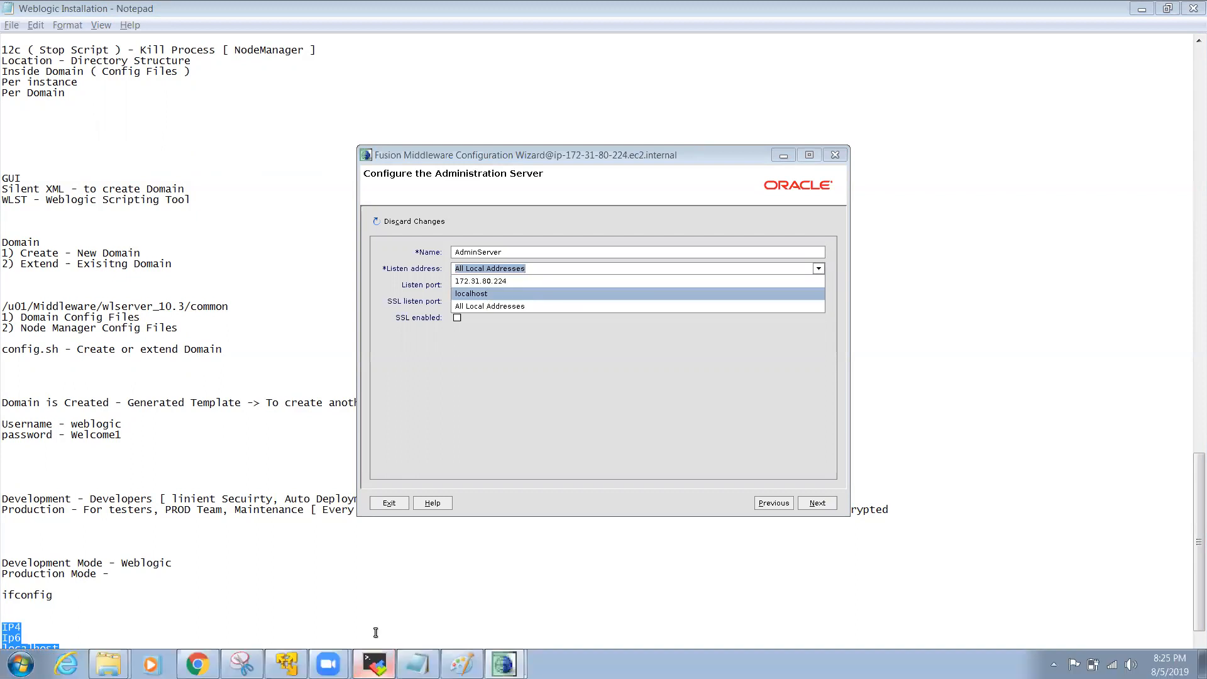
click(375, 663)
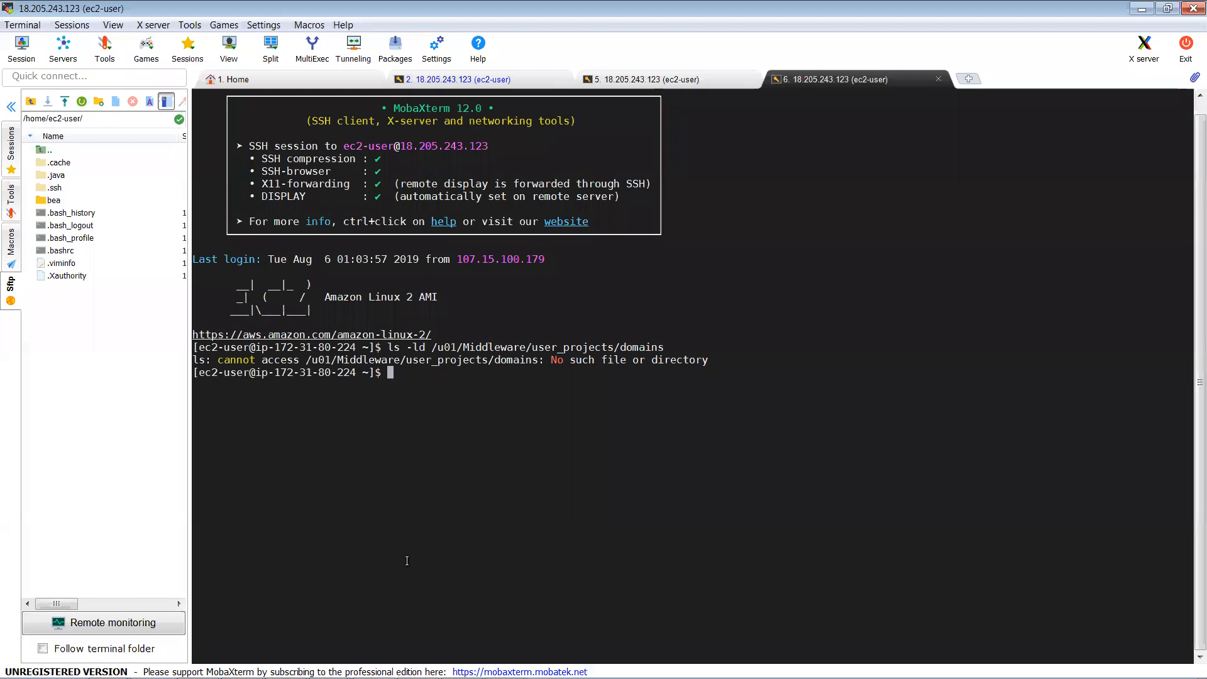
double_click(430, 506)
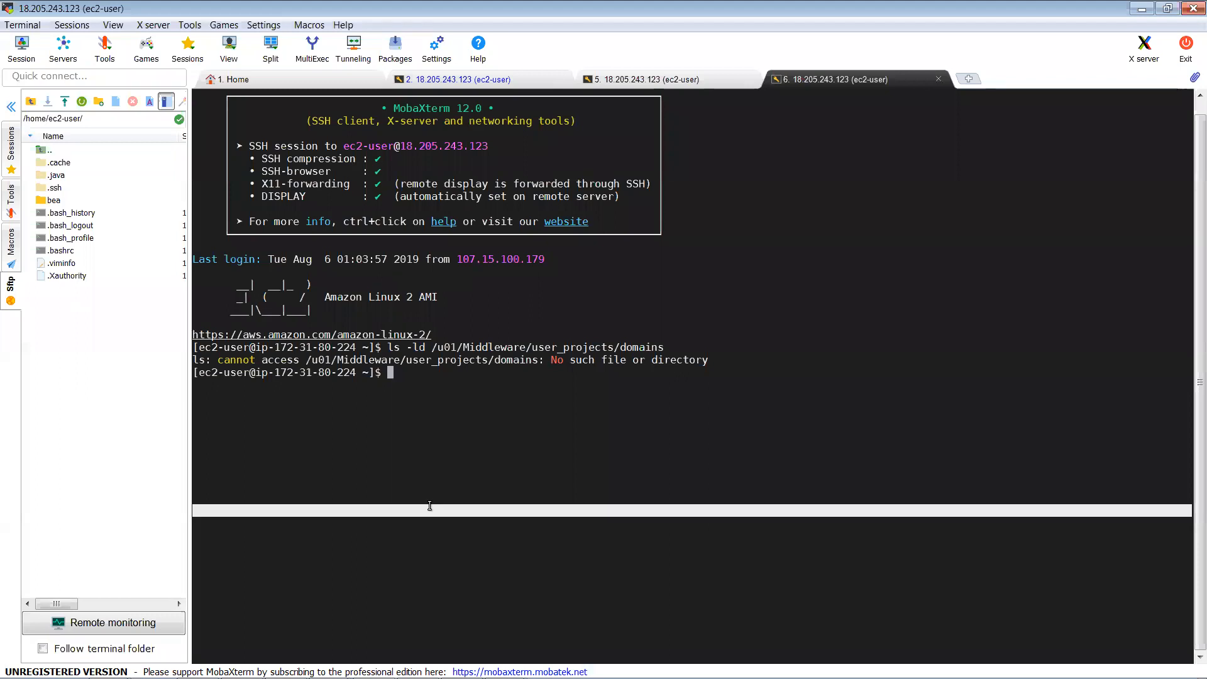
click(430, 506)
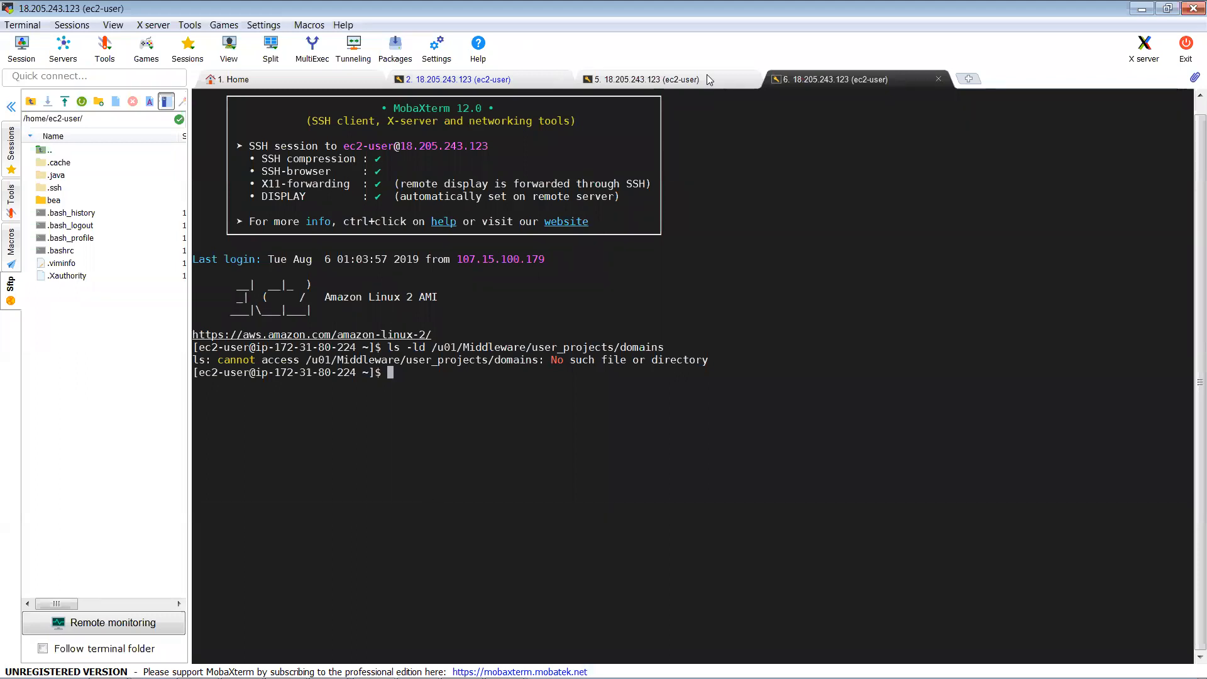
right_click(799, 78)
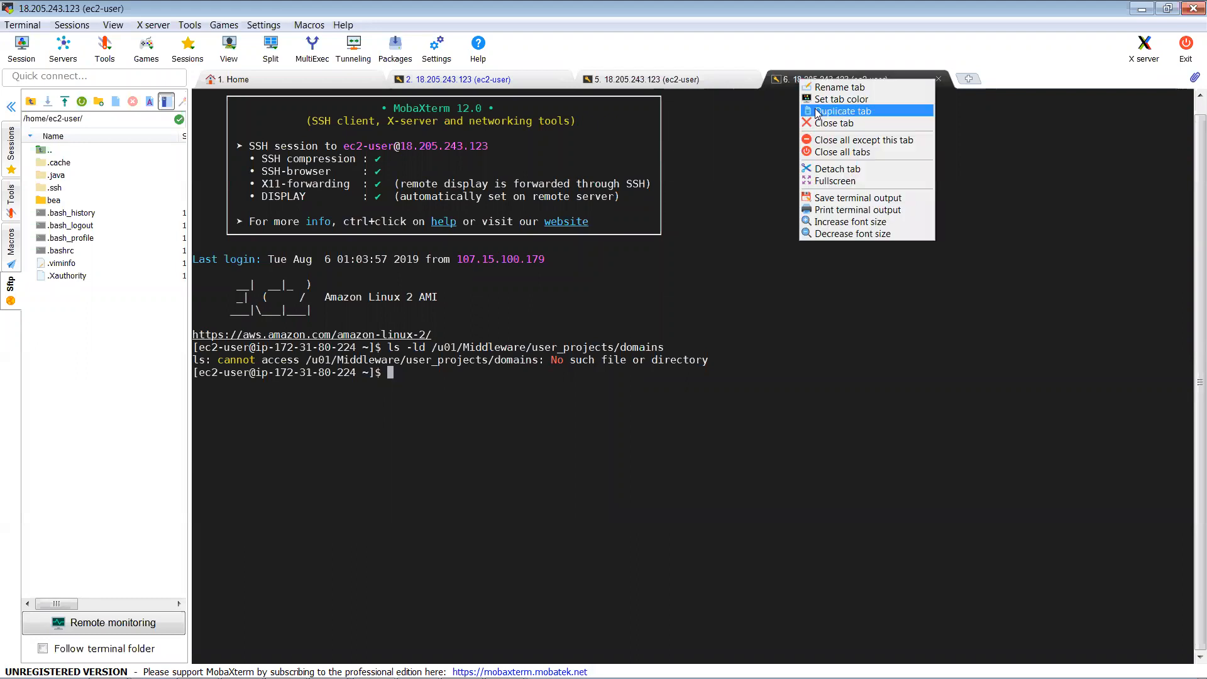
click(830, 110)
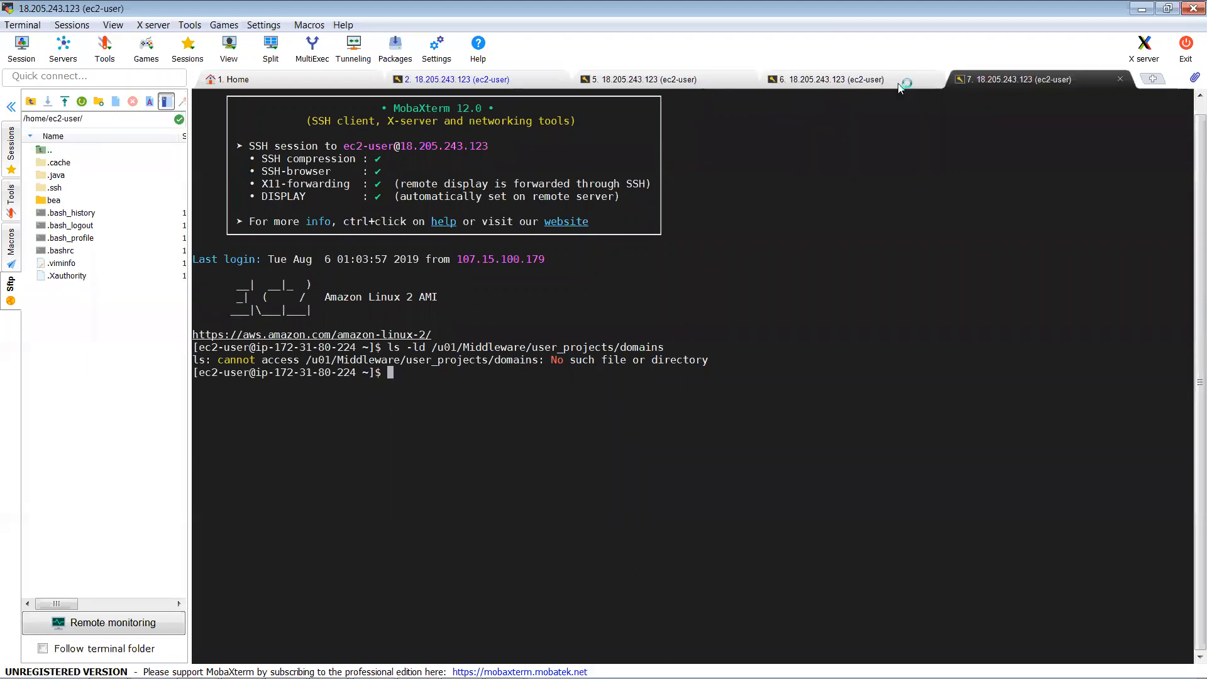
Step: Close the old sixth session tab and run ifconfig -a in the new session
click(932, 79)
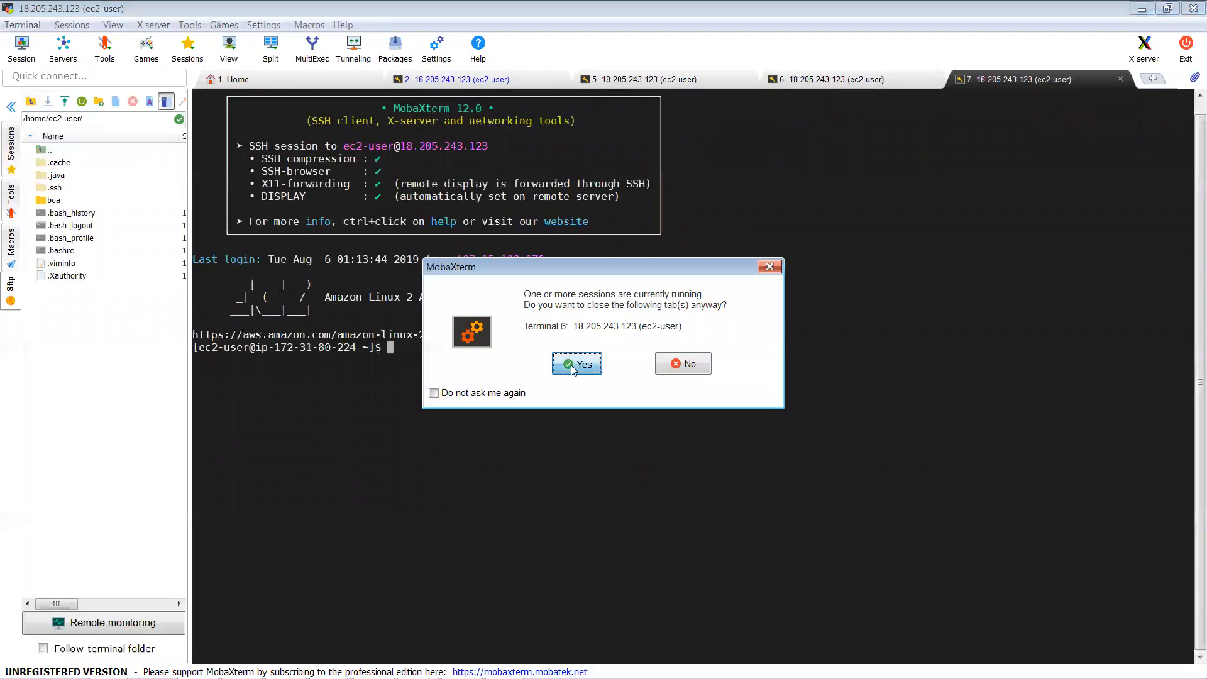
click(571, 364)
text(ifc)
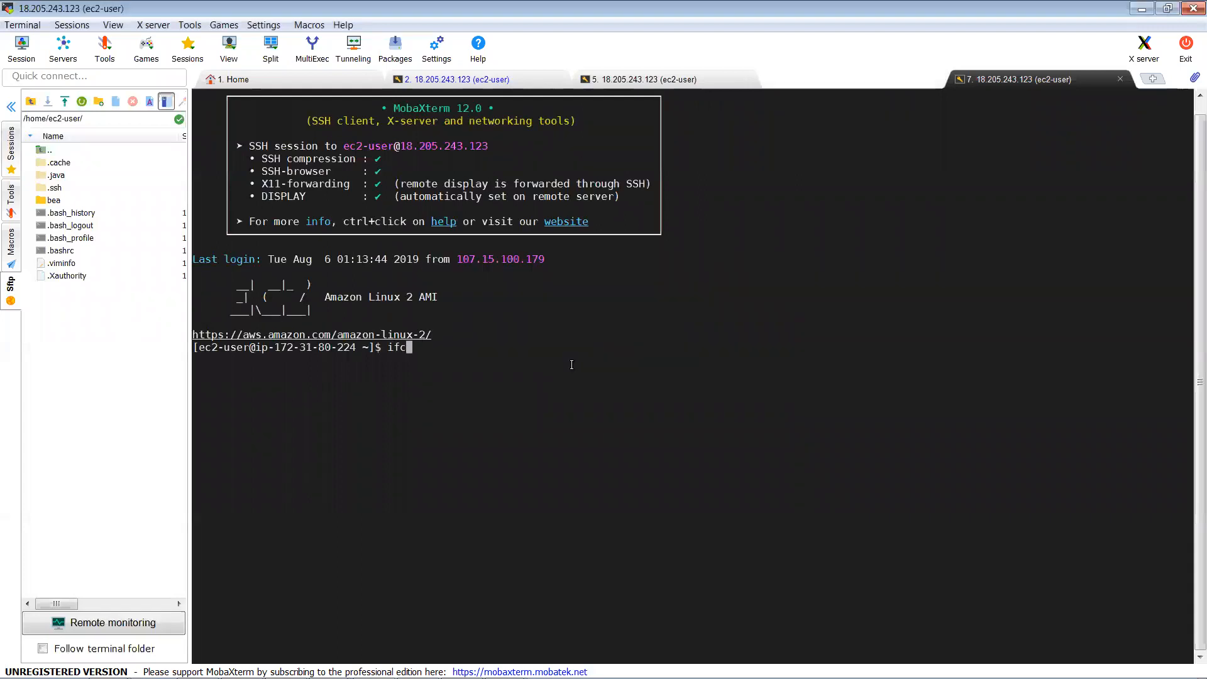
text(onfig -a)
key(Return)
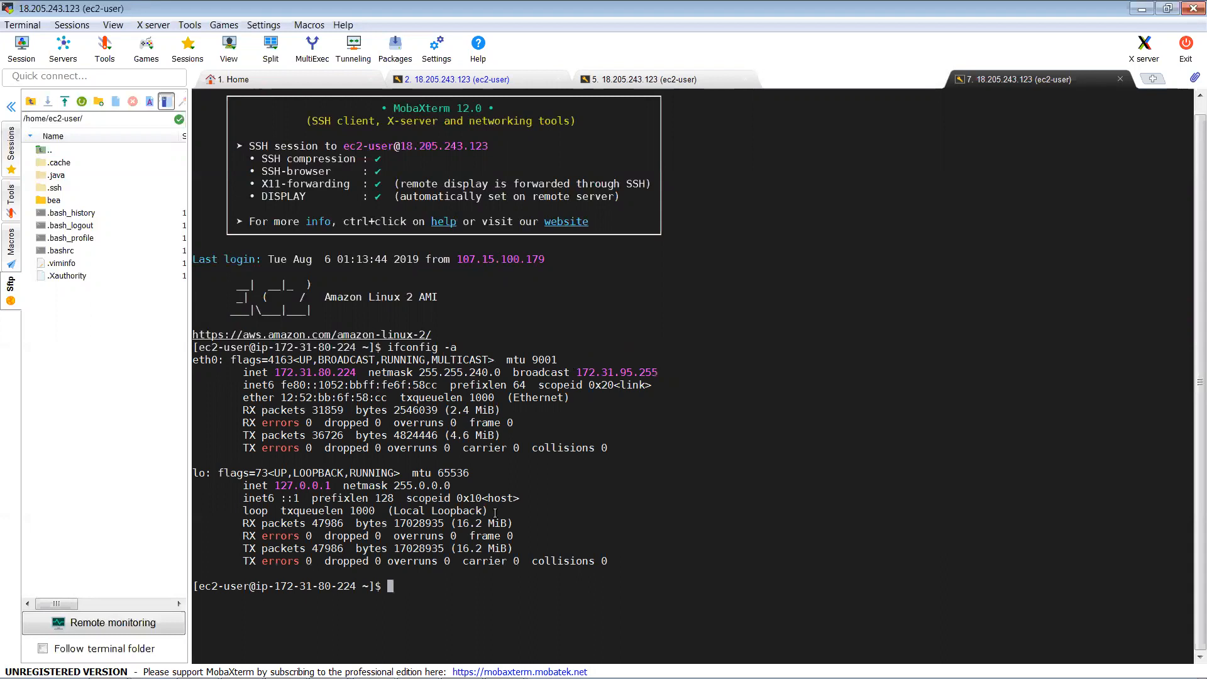
Step: Highlight eth0 at 172.31.80.224 and loopback at 127.0.0.1, then return to the wizard
drag(619, 562, 200, 346)
double_click(203, 360)
double_click(198, 474)
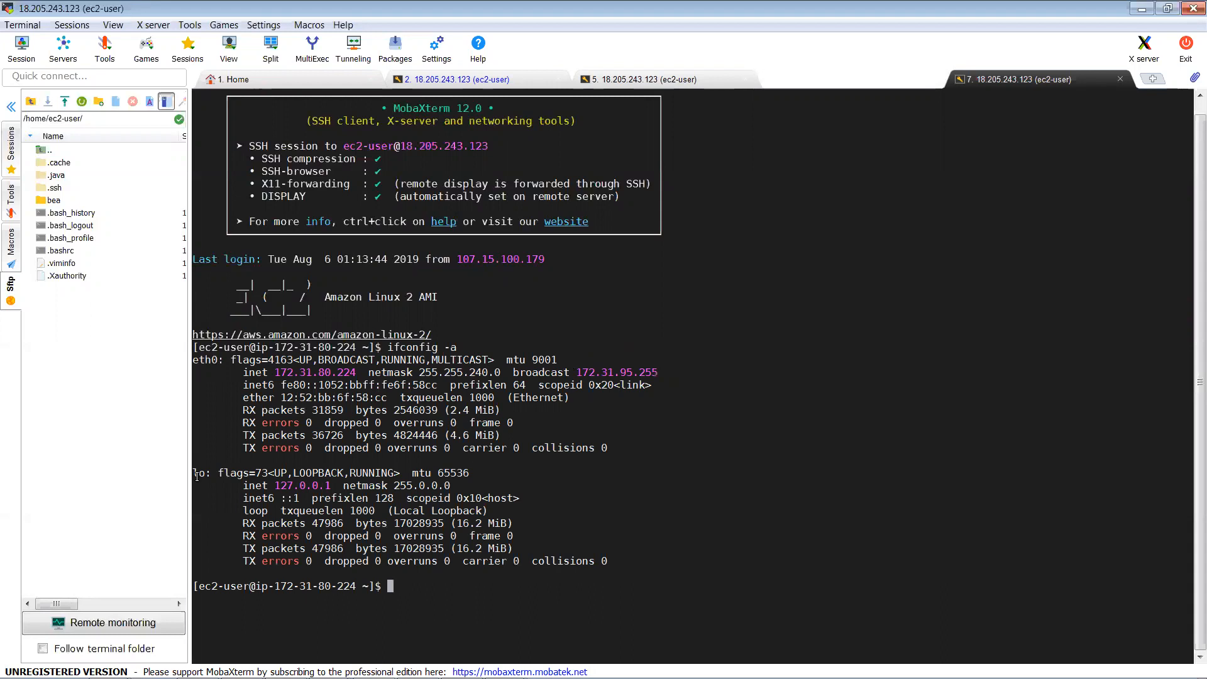
double_click(308, 373)
click(298, 487)
double_click(298, 486)
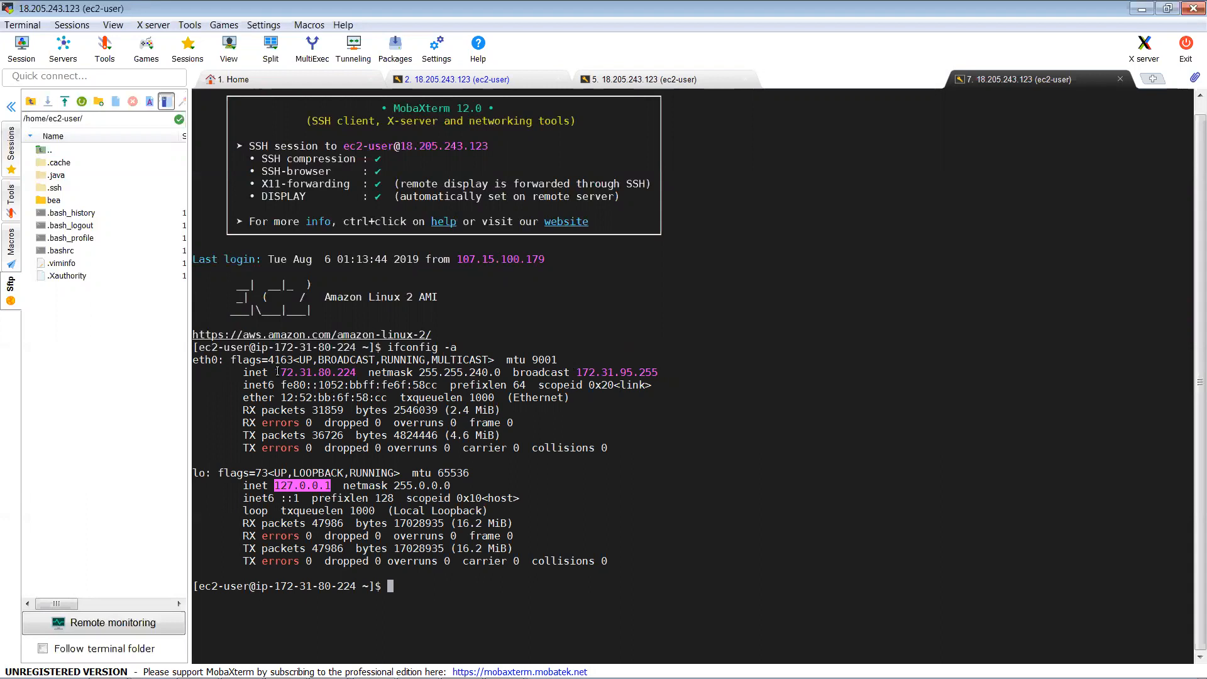
drag(277, 371, 352, 370)
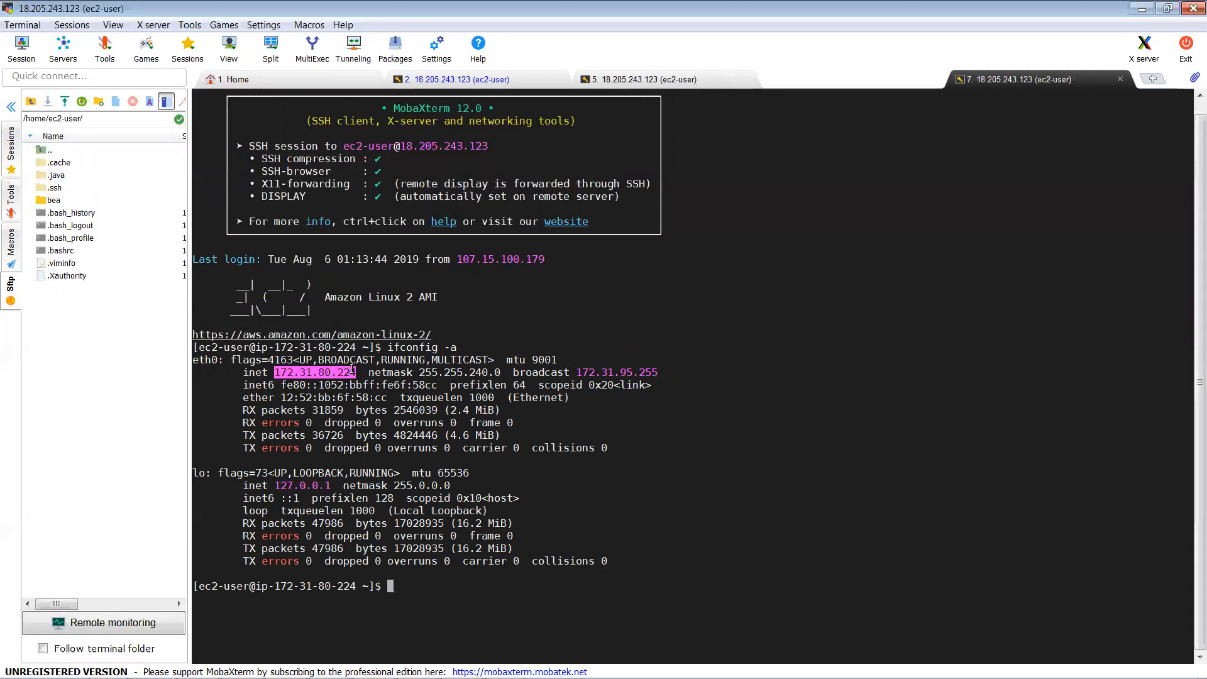
key(alt+Tab)
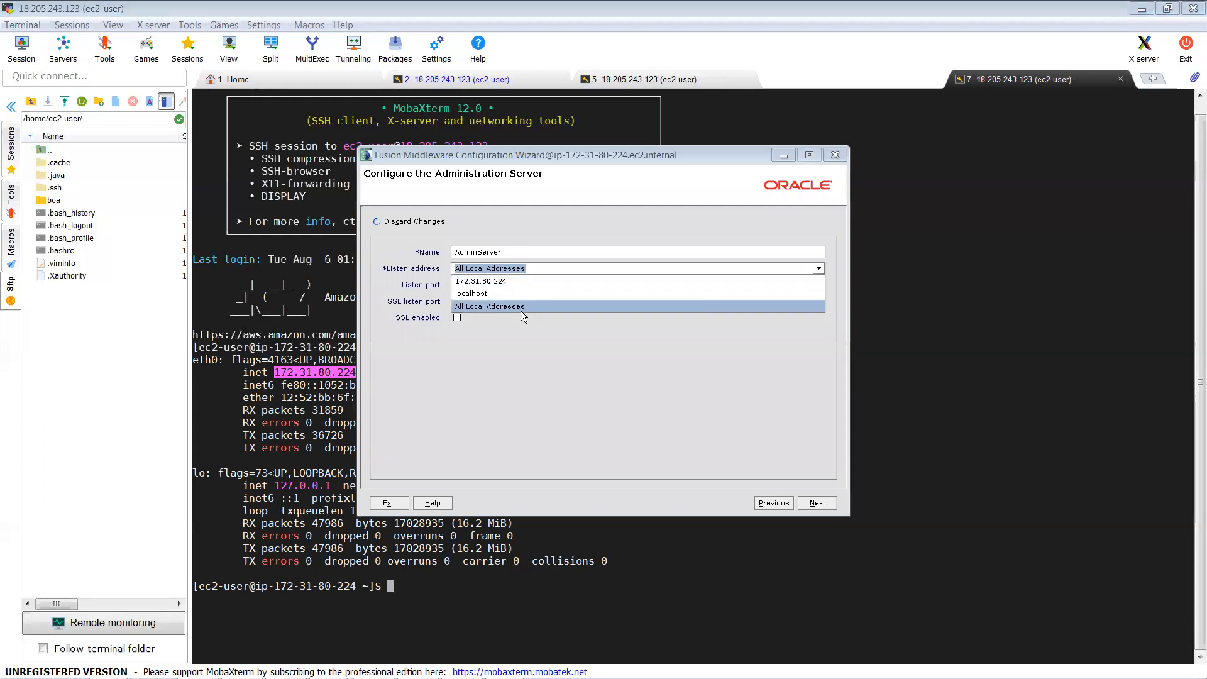
Step: Keep All Local Addresses, enable SSL on port 7002, and review the hrDomain Configuration Summary details
click(544, 345)
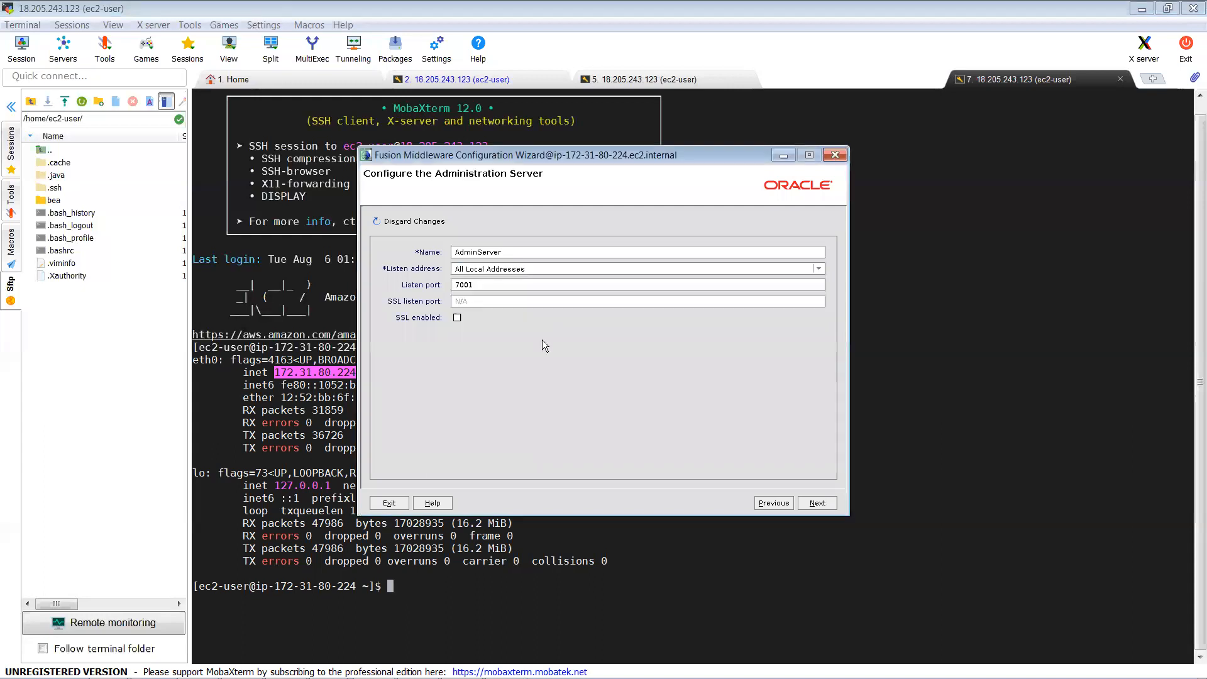
click(483, 316)
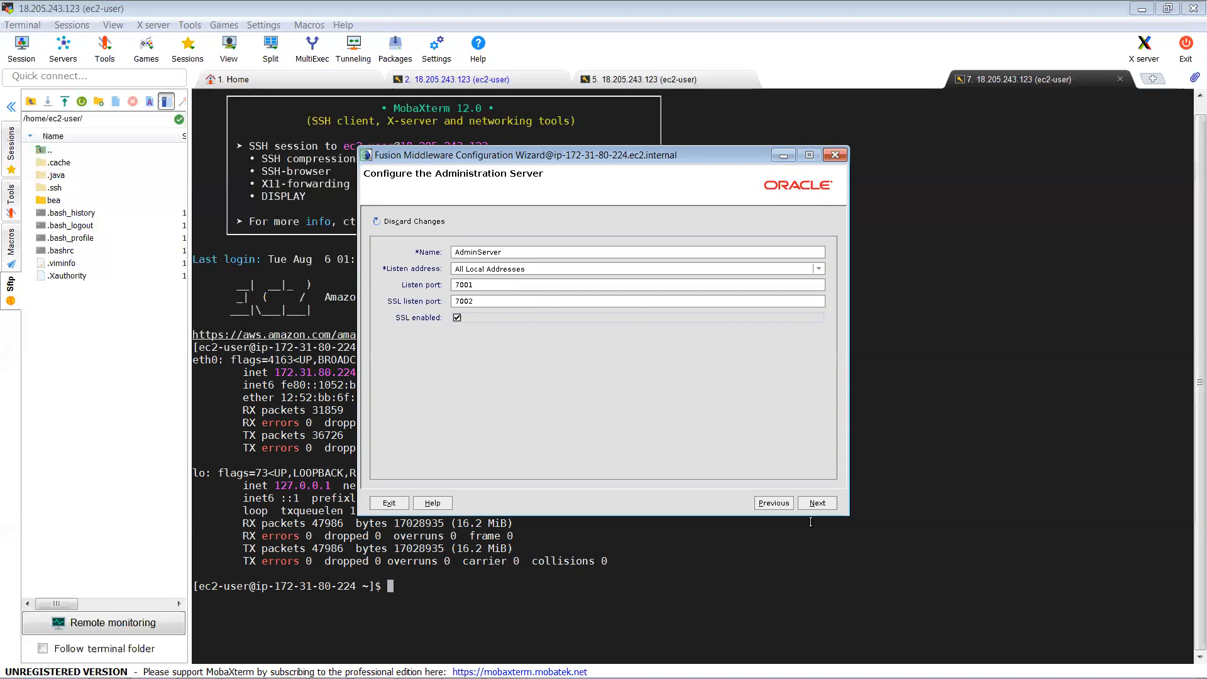
click(820, 504)
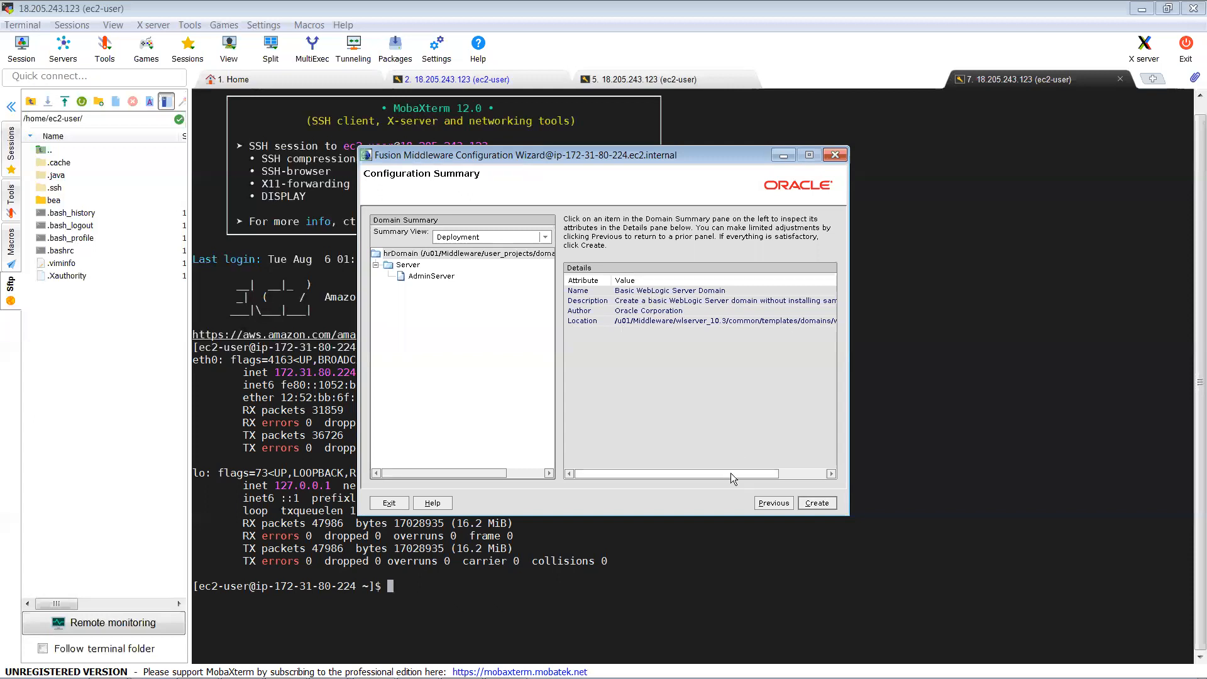
drag(764, 473, 787, 471)
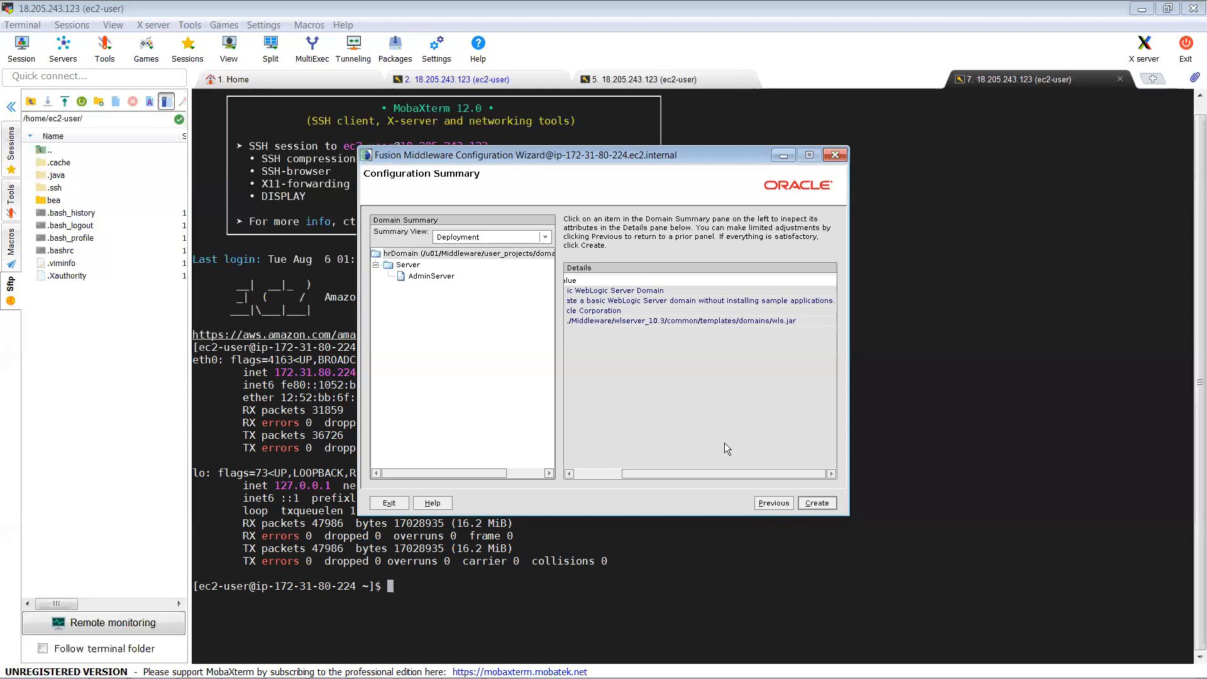
Step: Create hrDomain from the configuration summary and close the wizard with Done at 100% progress
drag(649, 473, 581, 481)
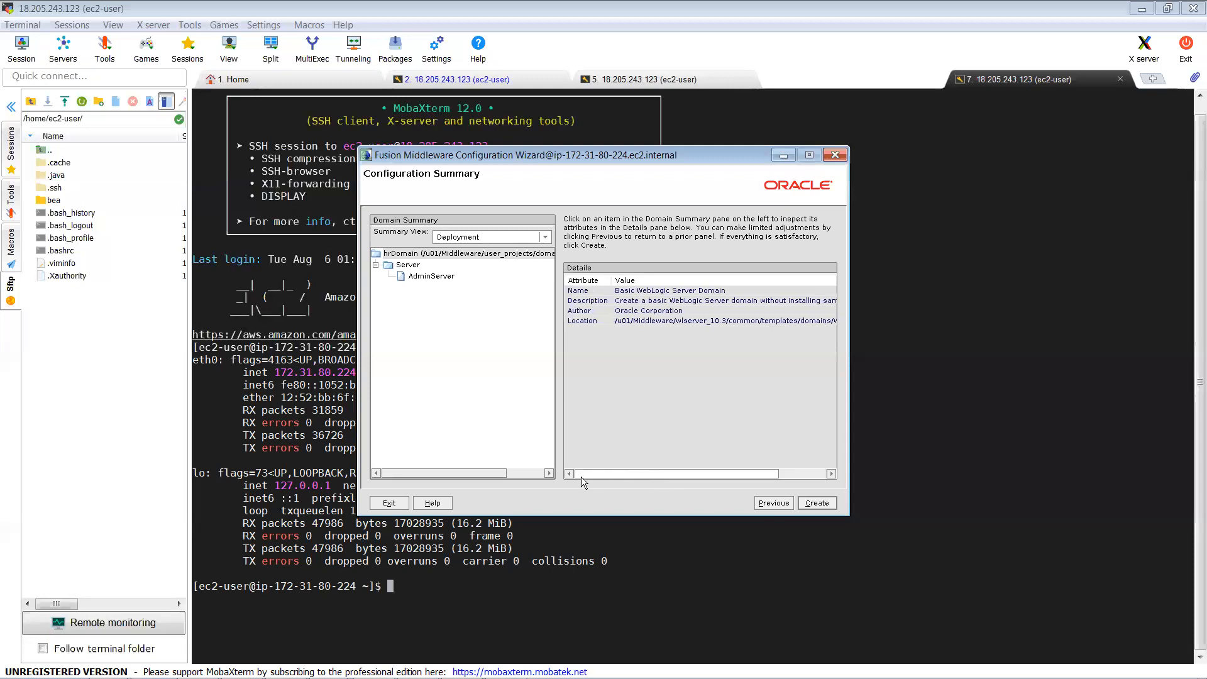
click(817, 503)
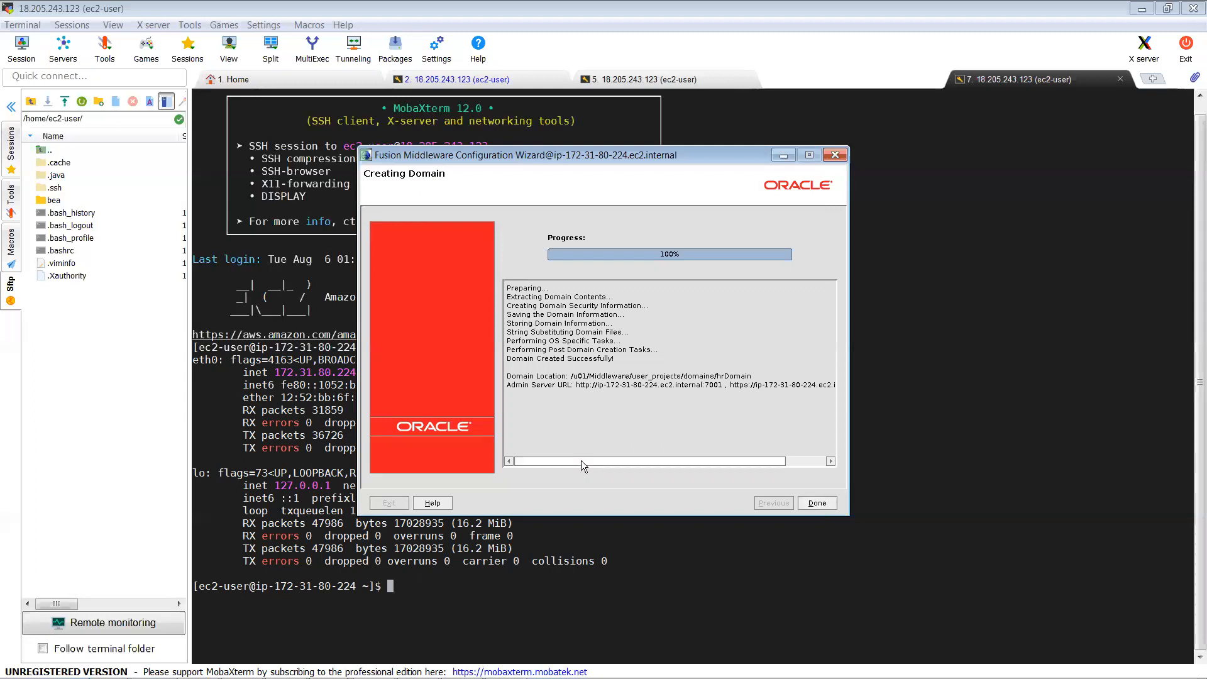
drag(632, 462, 668, 462)
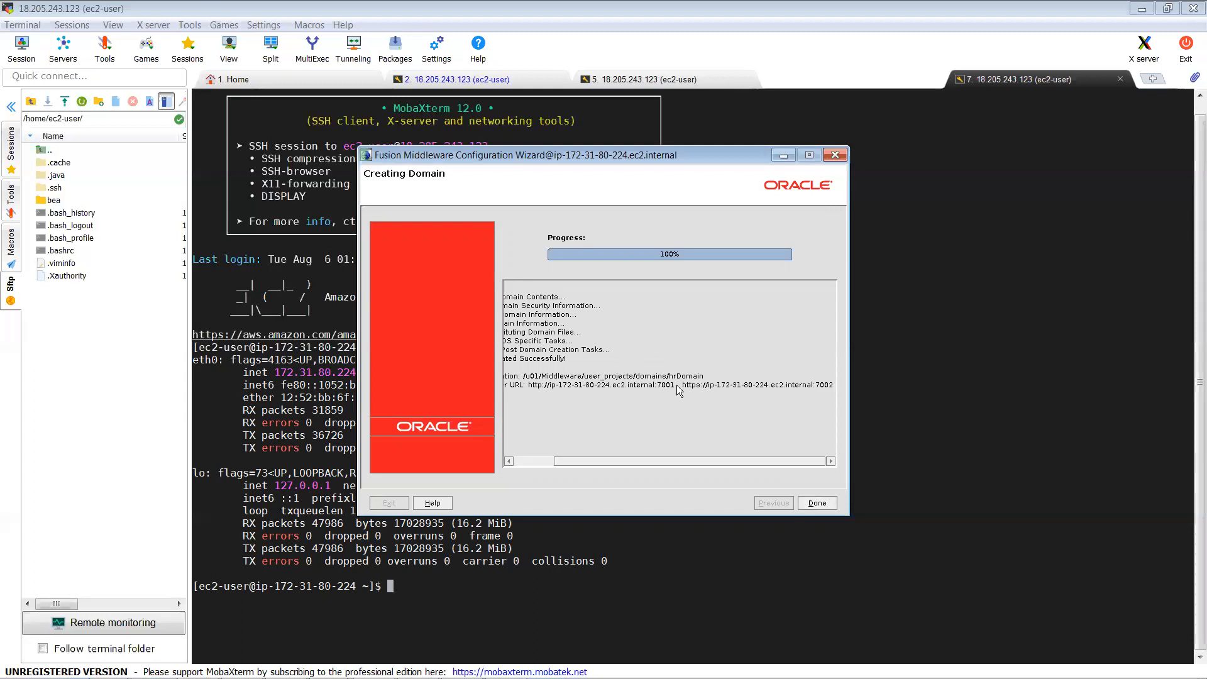
click(826, 507)
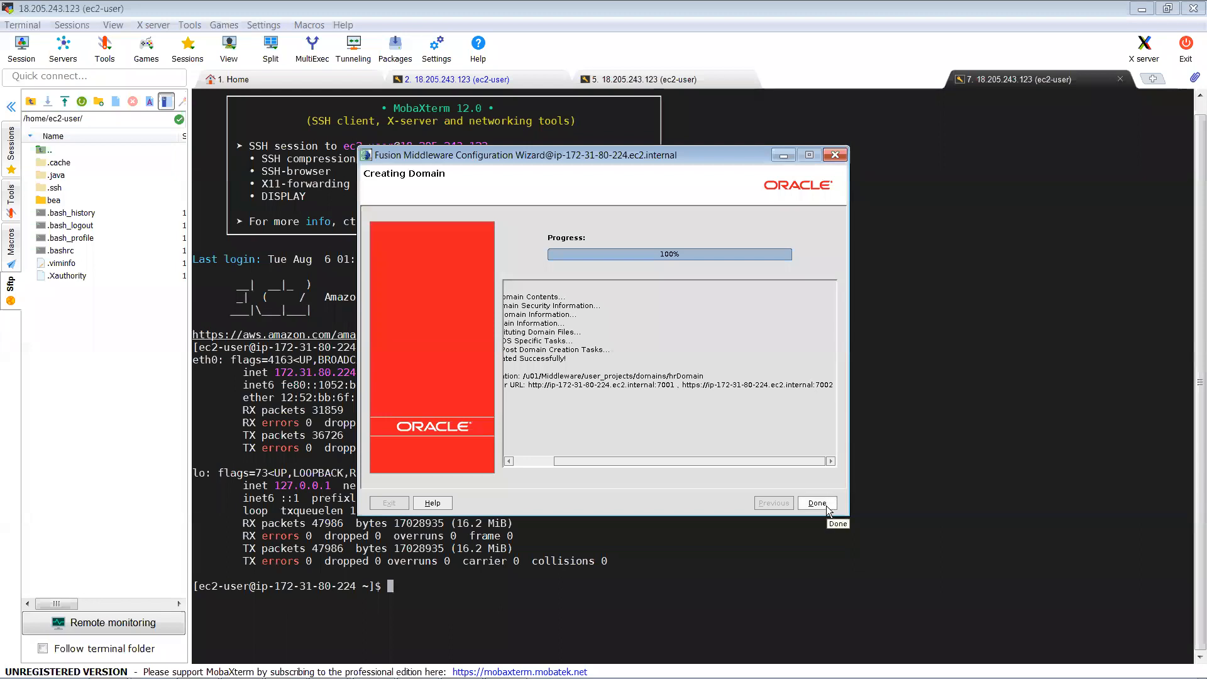
click(817, 503)
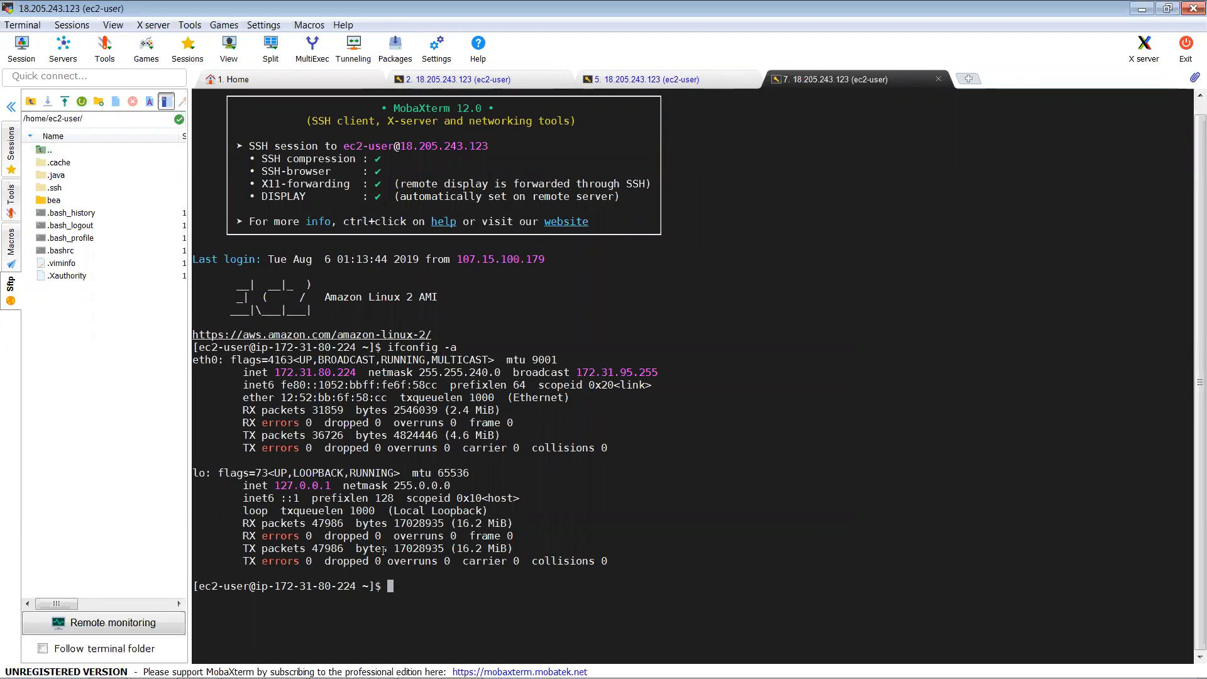
Step: Flush the server's firewall rules with 'sudo iptables --flush', then switch to Chrome
text(i)
key(BackSpace)
text(sudo iptables)
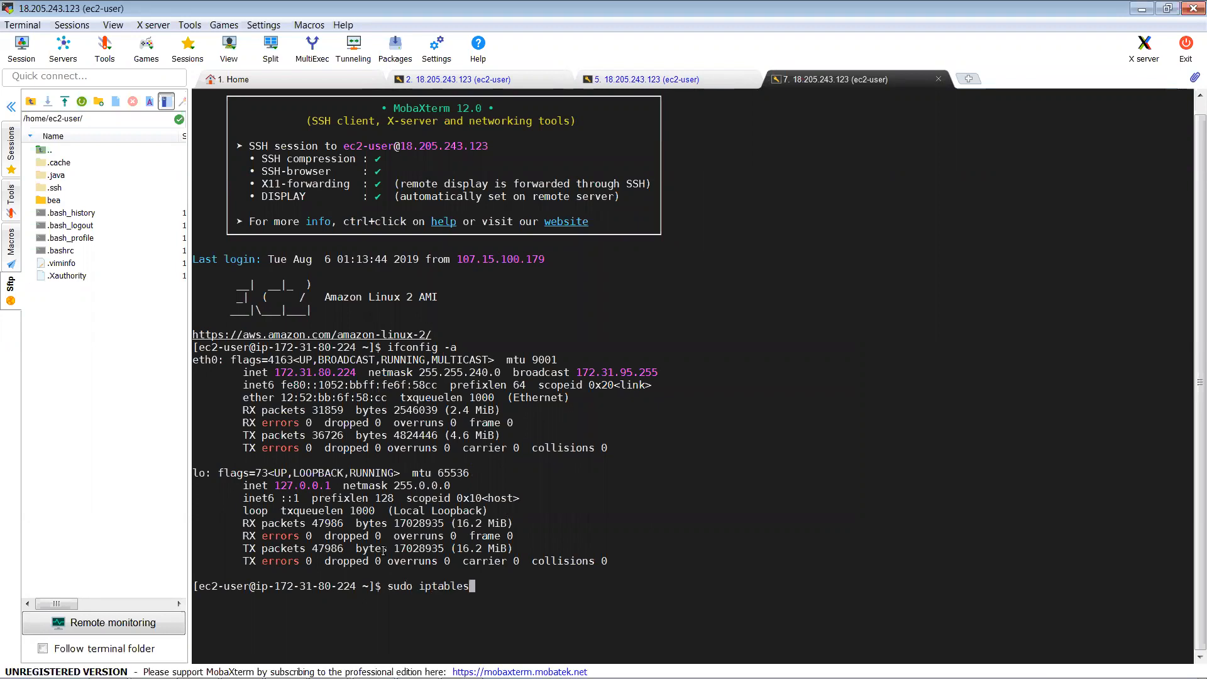
text( --flush)
key(Return)
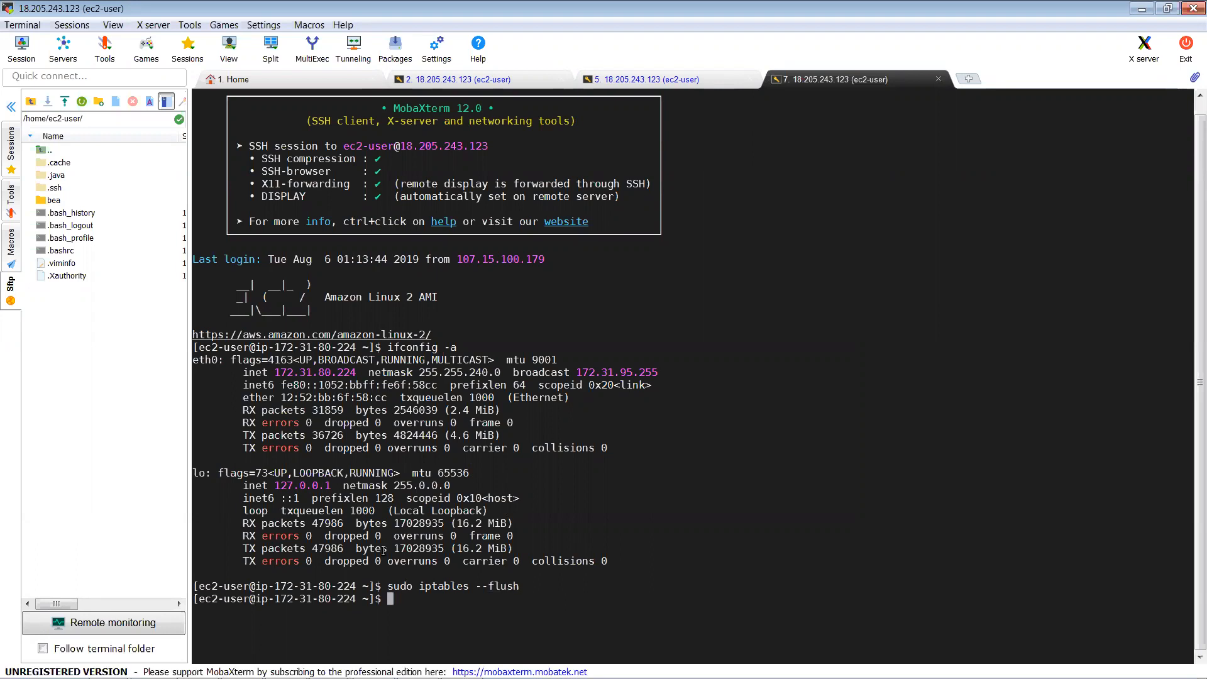
key(alt+Tab)
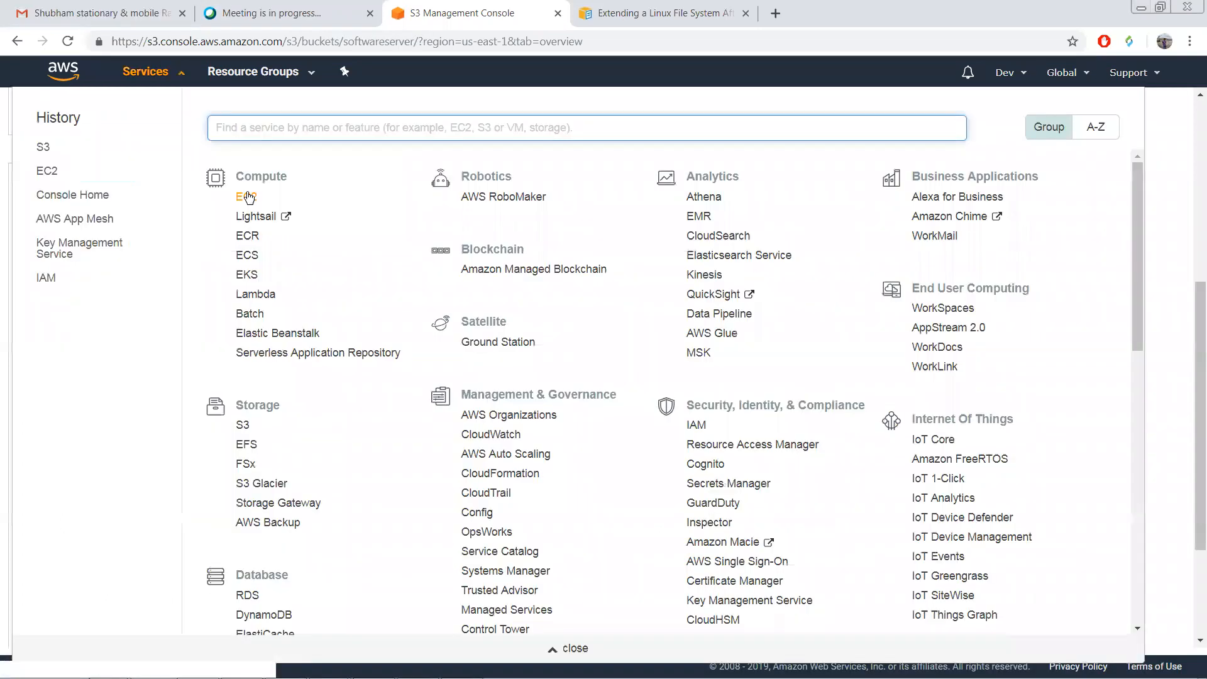
Step: In the EC2 instances list, select DemoMachine and copy its public IP 18.205.243.123
click(247, 196)
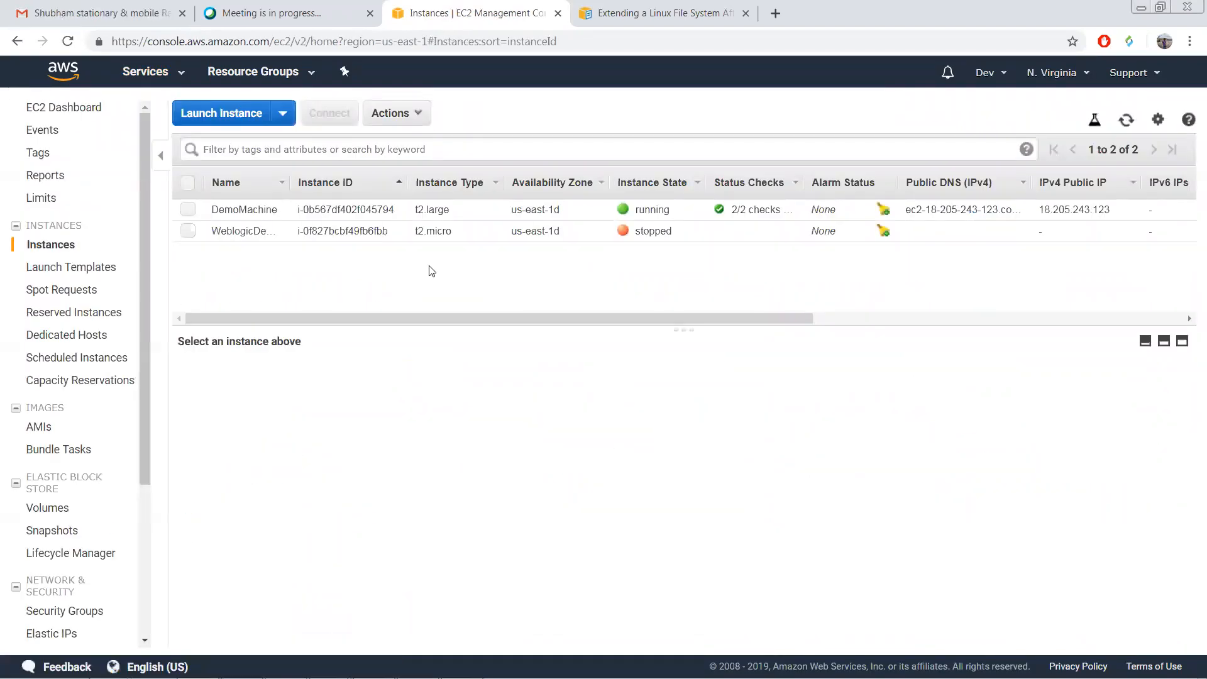
click(404, 216)
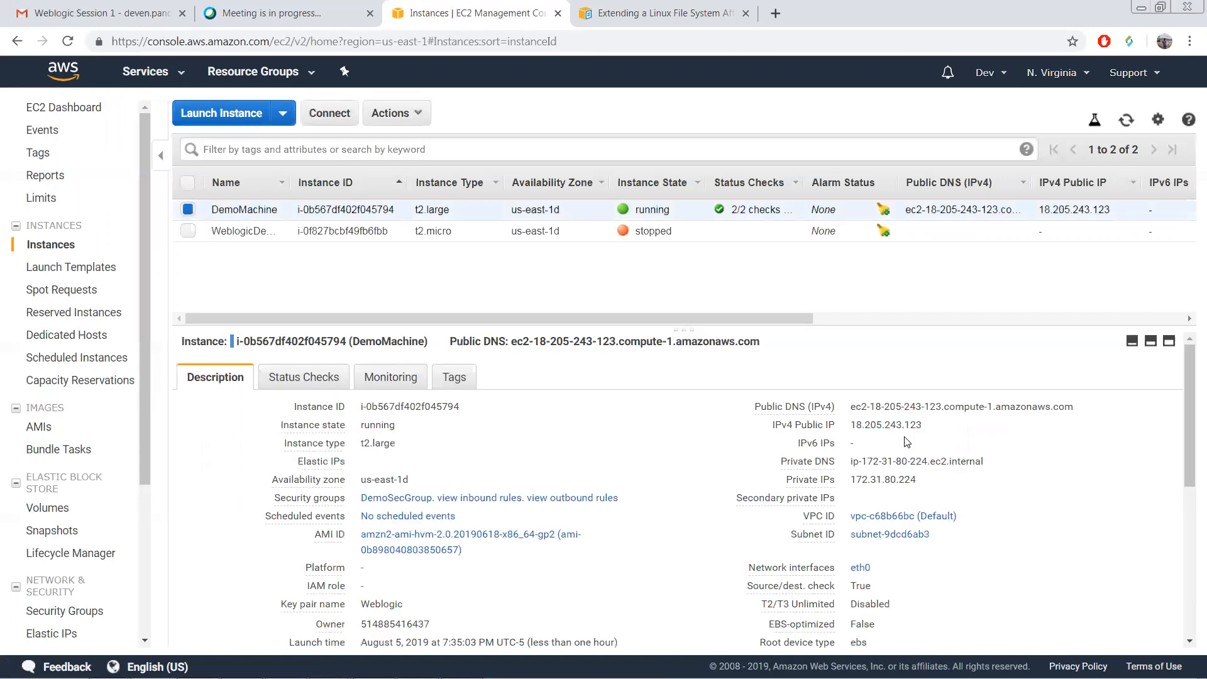
click(934, 426)
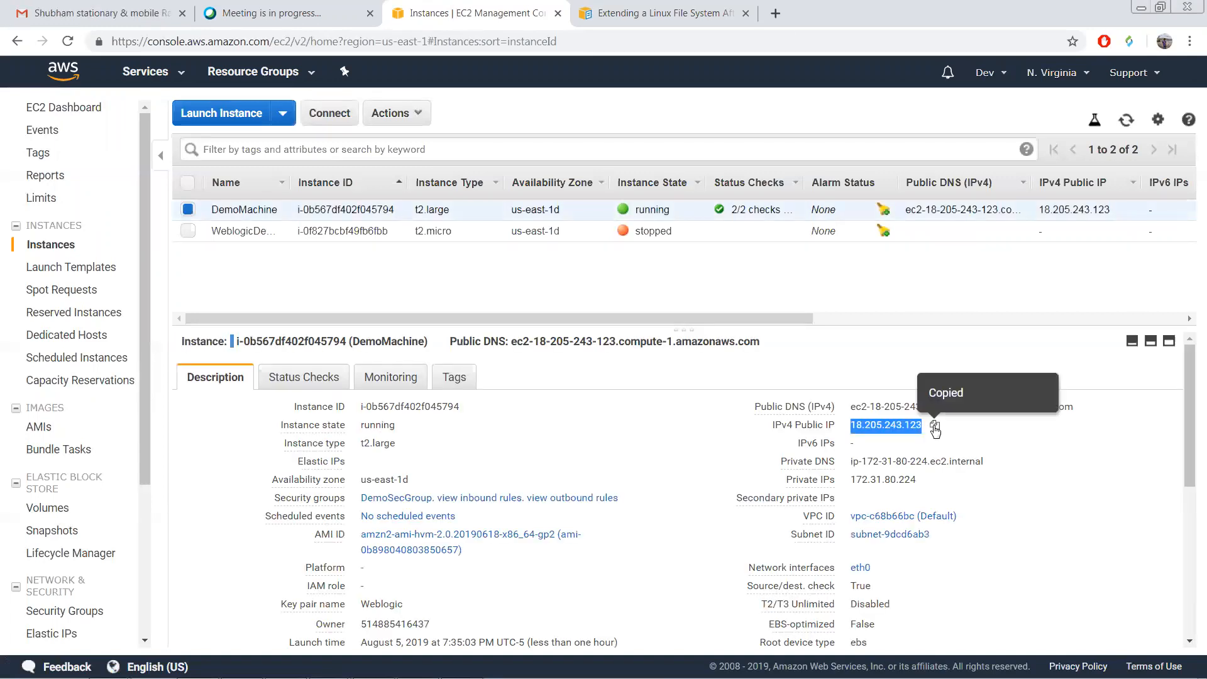
Step: Load 18.205.243.123:7001/console in a new Chrome tab, then return to MobaXterm
key(ctrl+t)
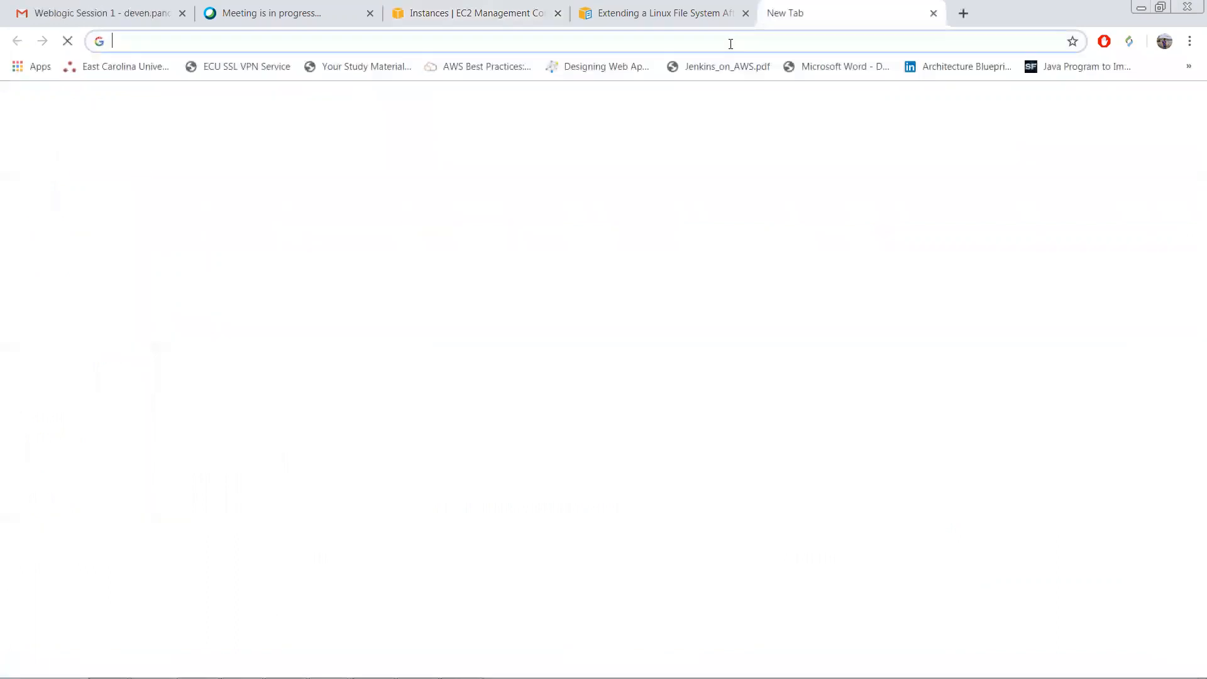
key(ctrl+v)
text(:)
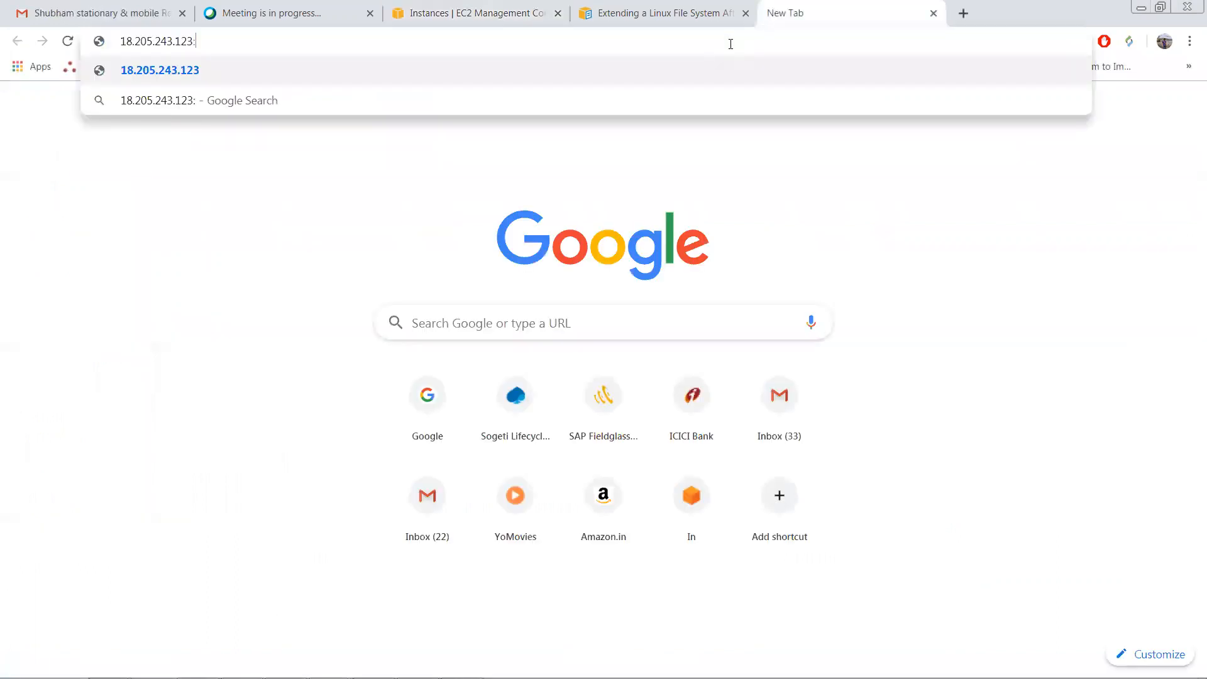
text(7001)
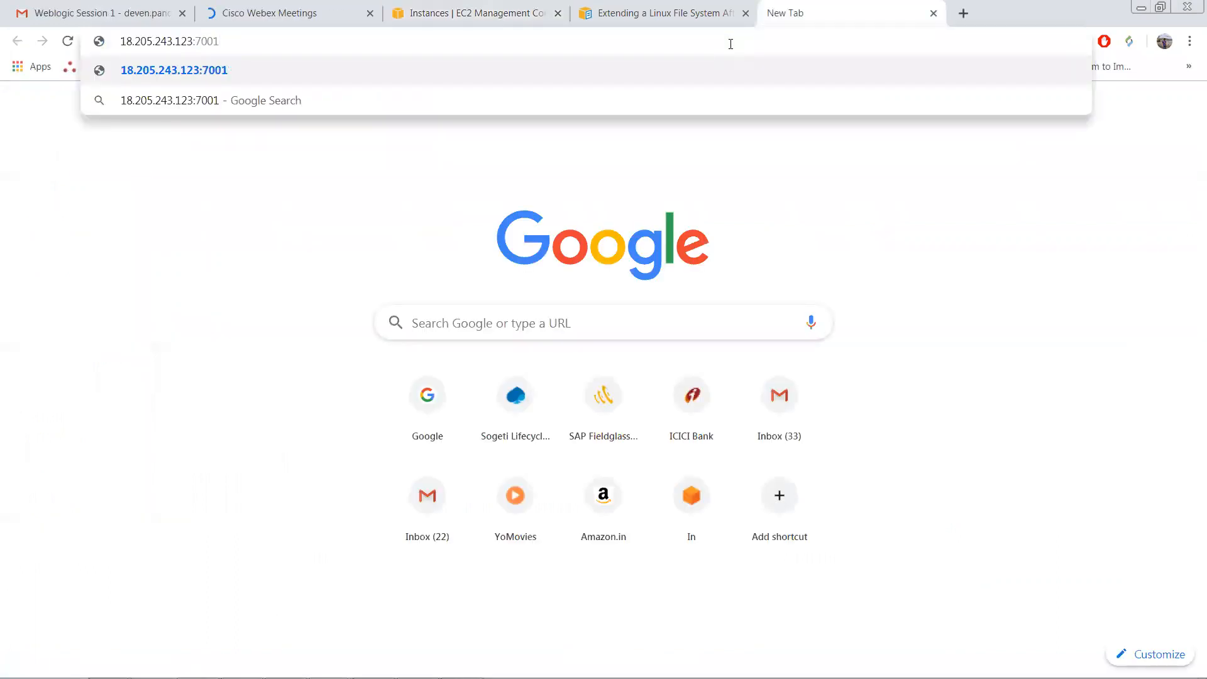
text(/console)
key(Return)
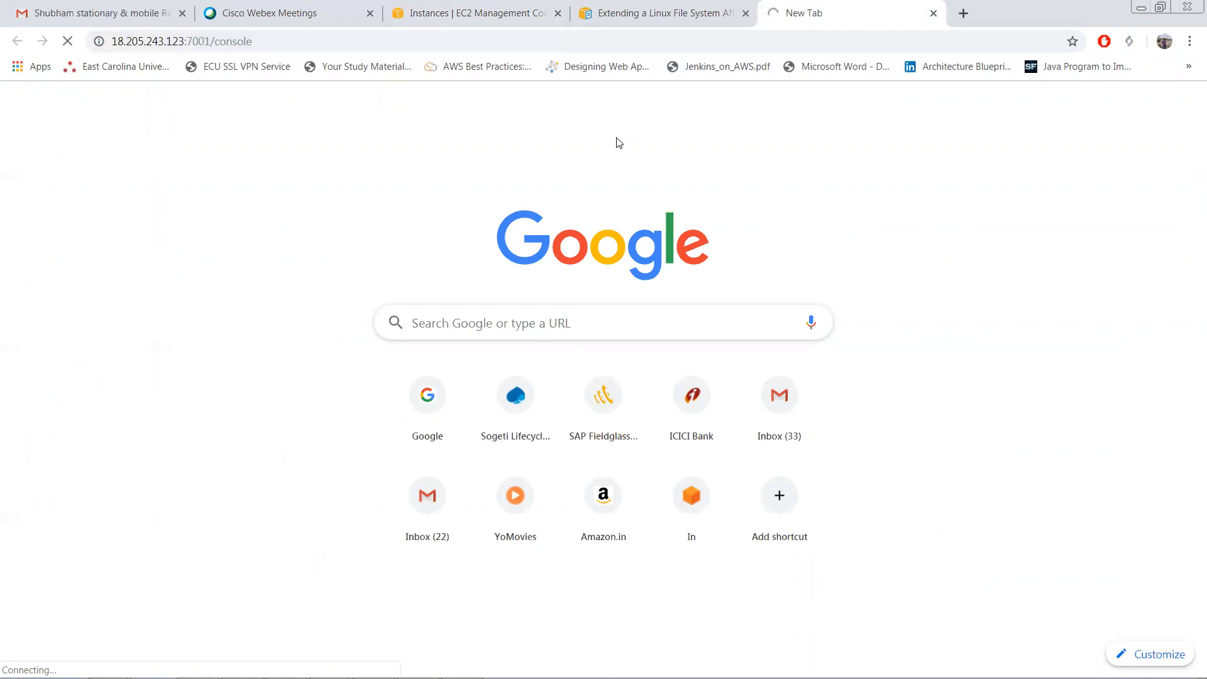
click(370, 43)
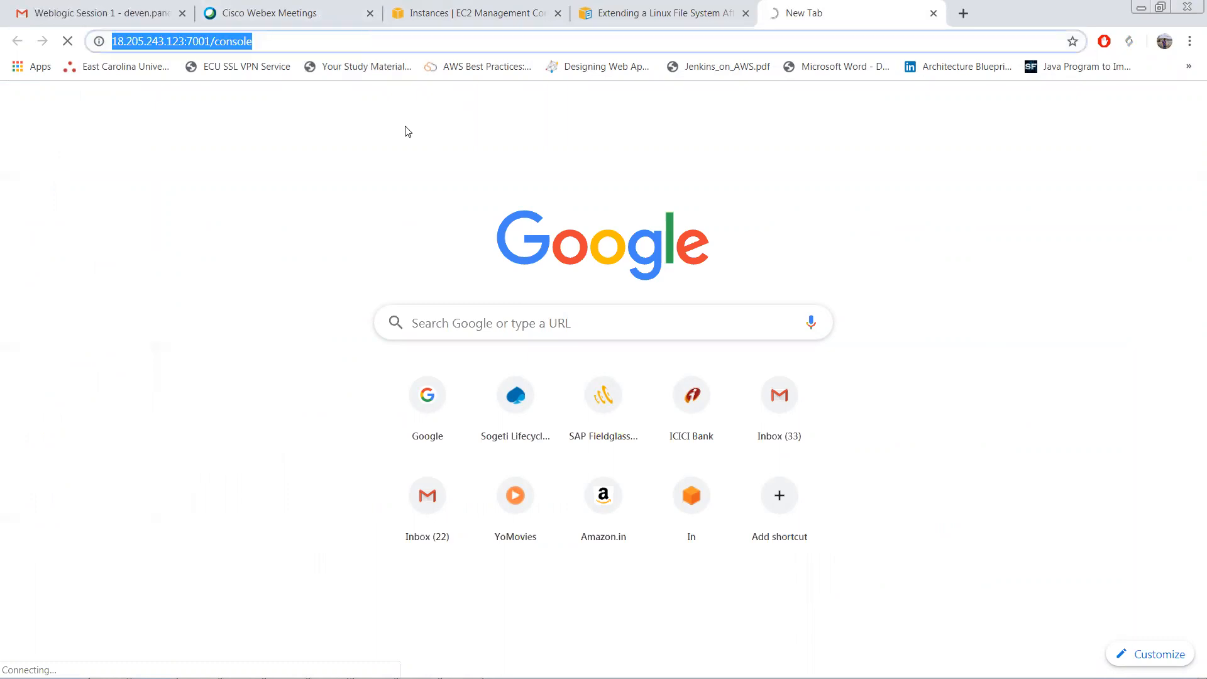
click(374, 664)
Step: Search for an admin process with 'ps -ef | grep -i admin' and reload the timed-out console page
text(ps -)
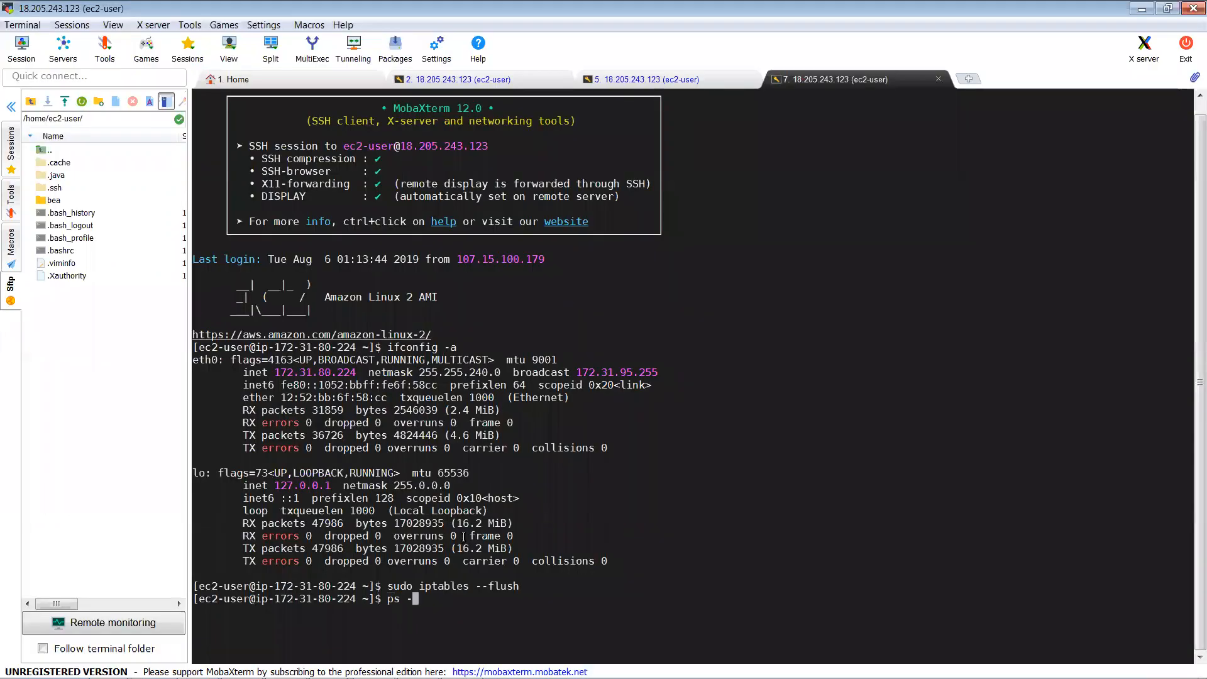
text(ef | grep -i adm)
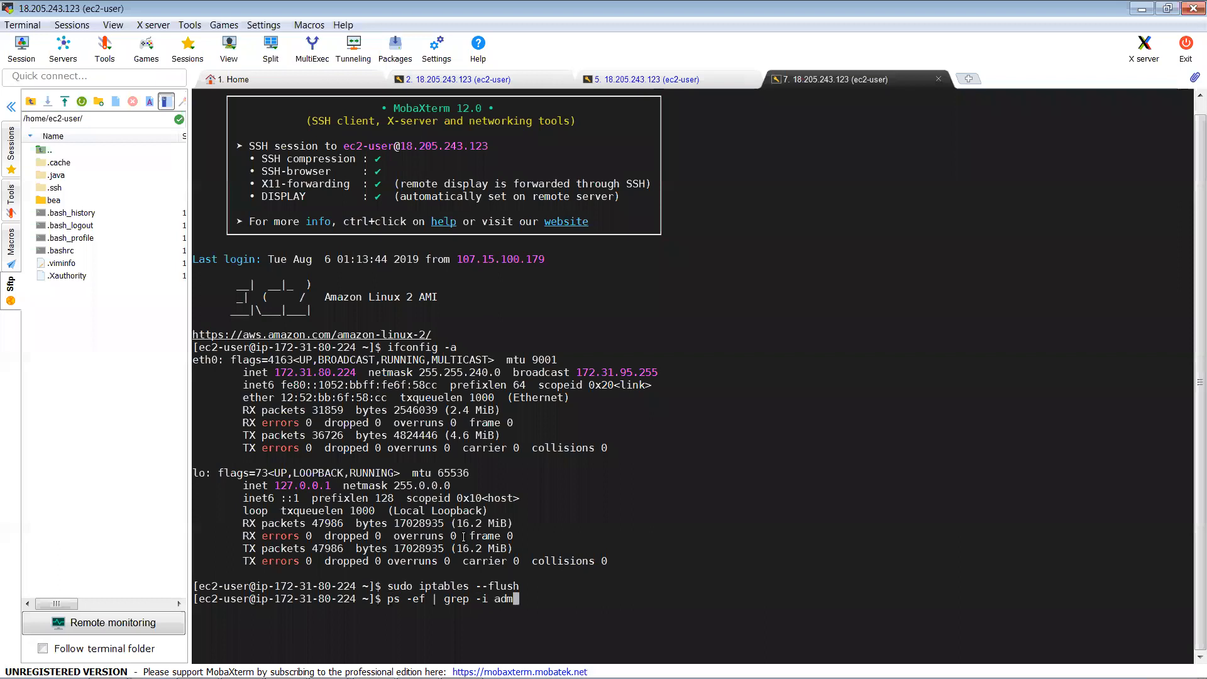
text(in)
key(Return)
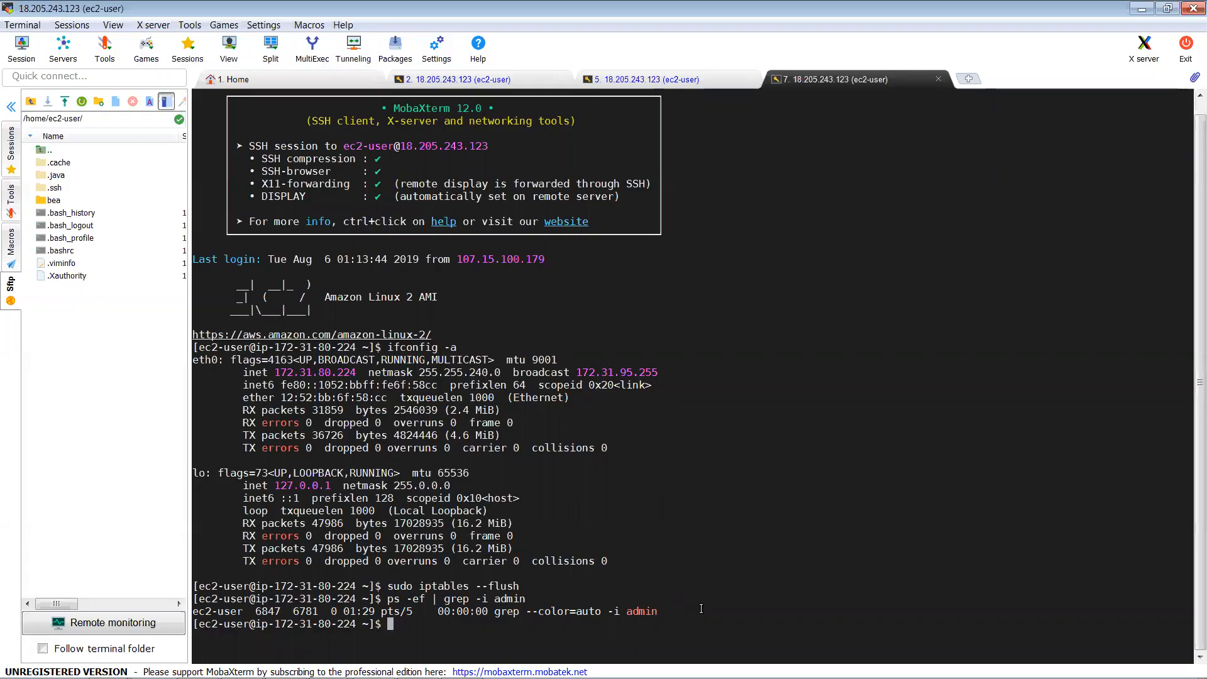
key(alt+Tab)
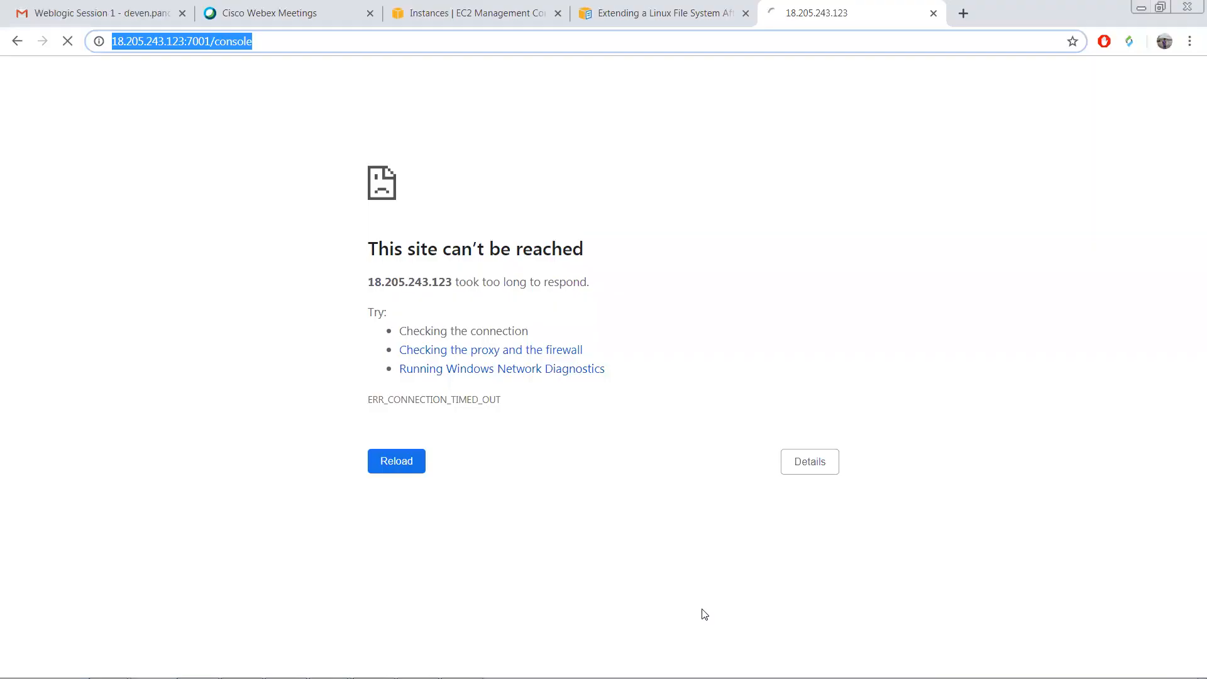
key(F5)
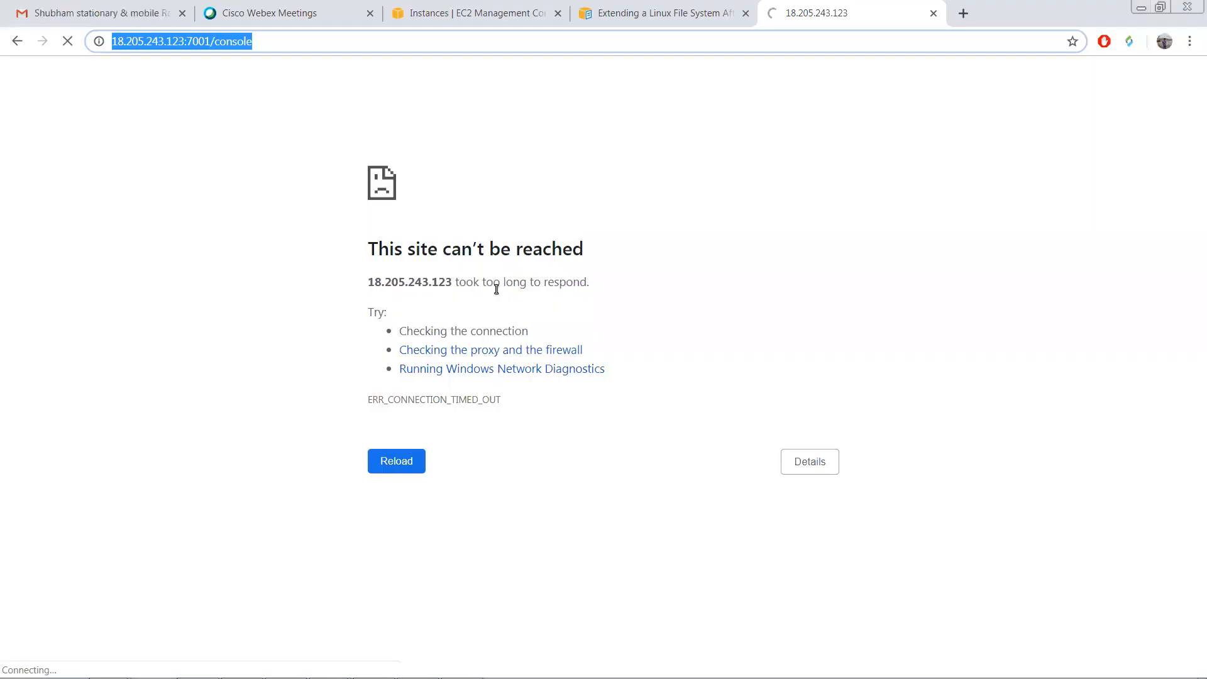
key(alt+Tab)
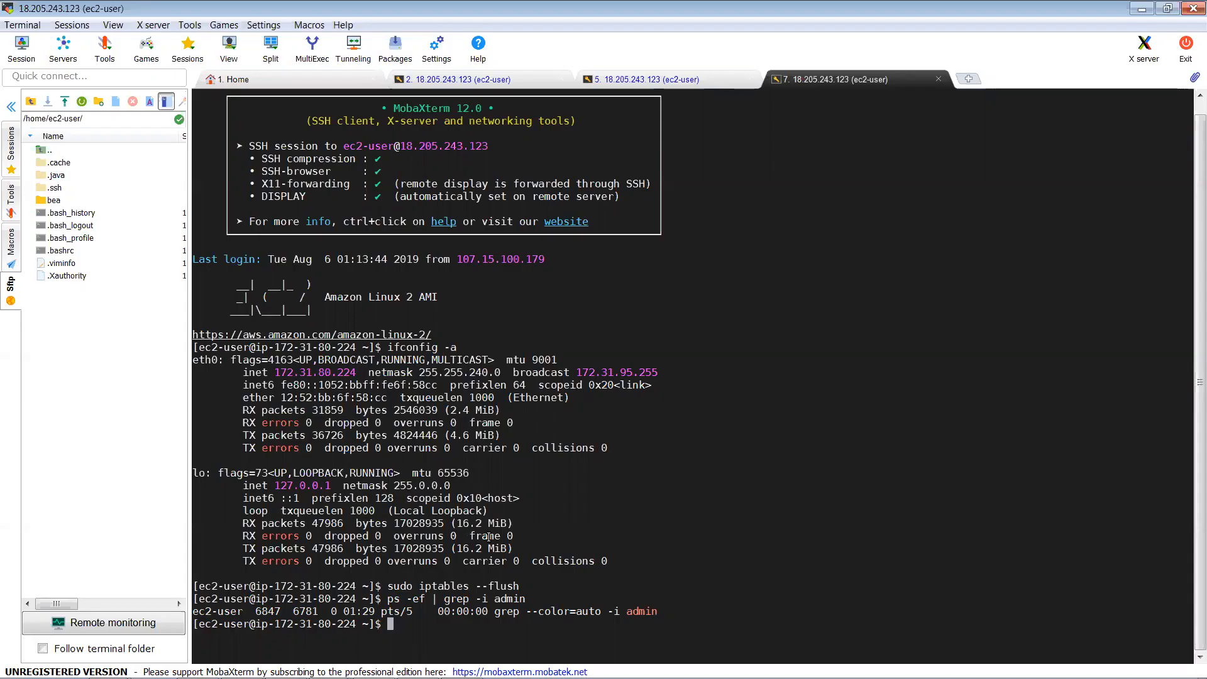
Step: In the other session, list the bin folder, check its path with pwd, and move up to wlserver_10.3
click(677, 83)
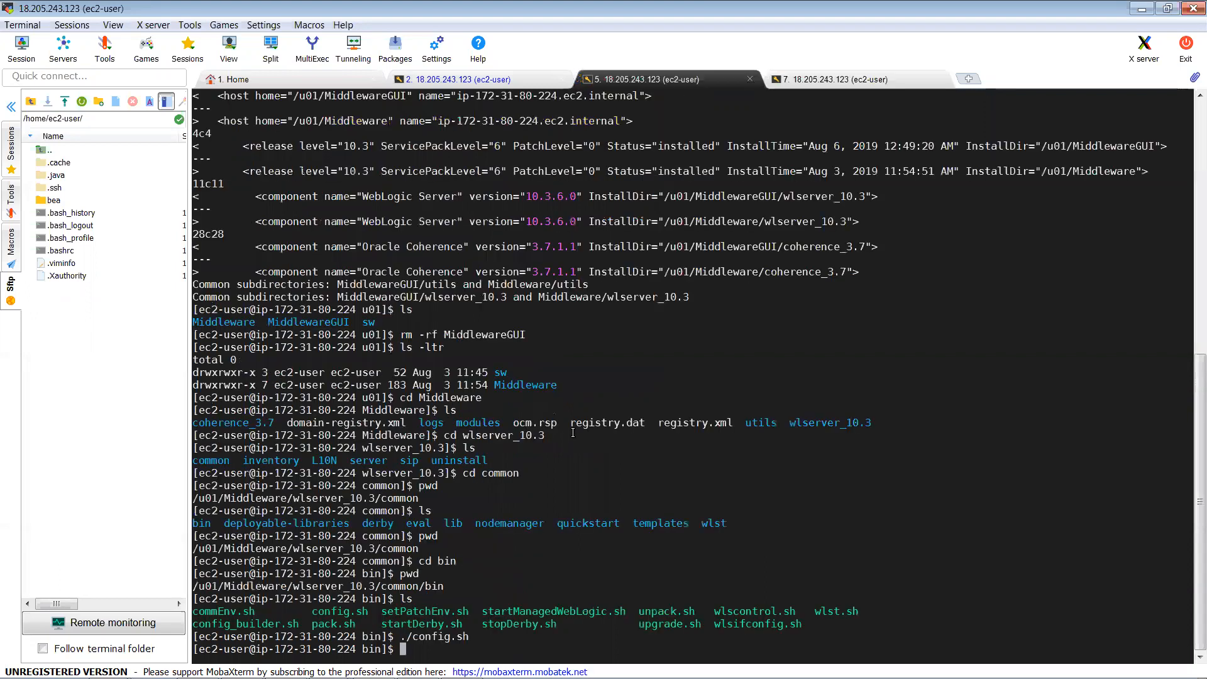
text(ls)
key(Return)
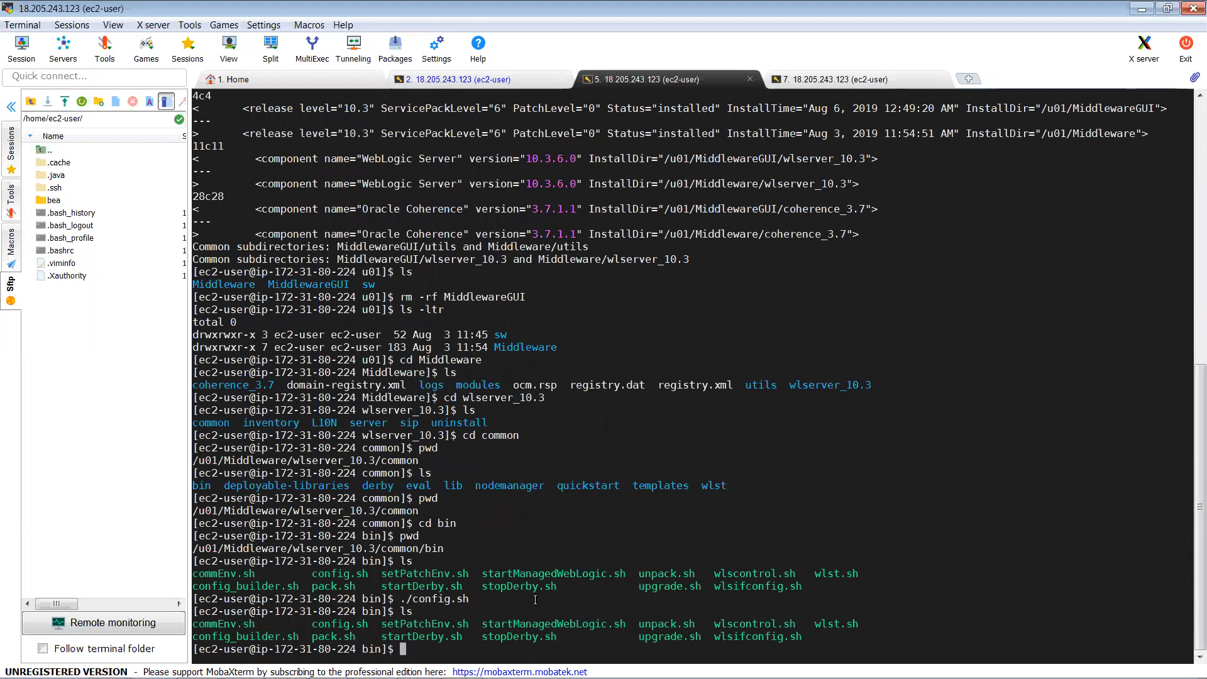
text(pwd)
key(Return)
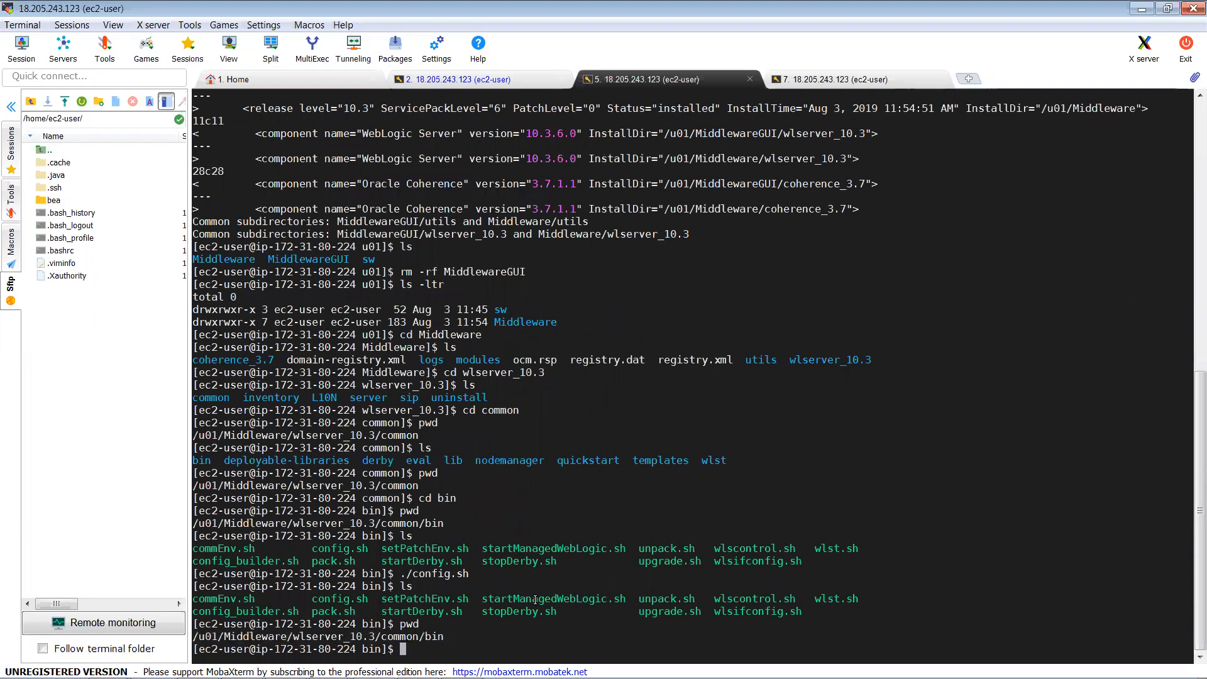
triple_click(496, 634)
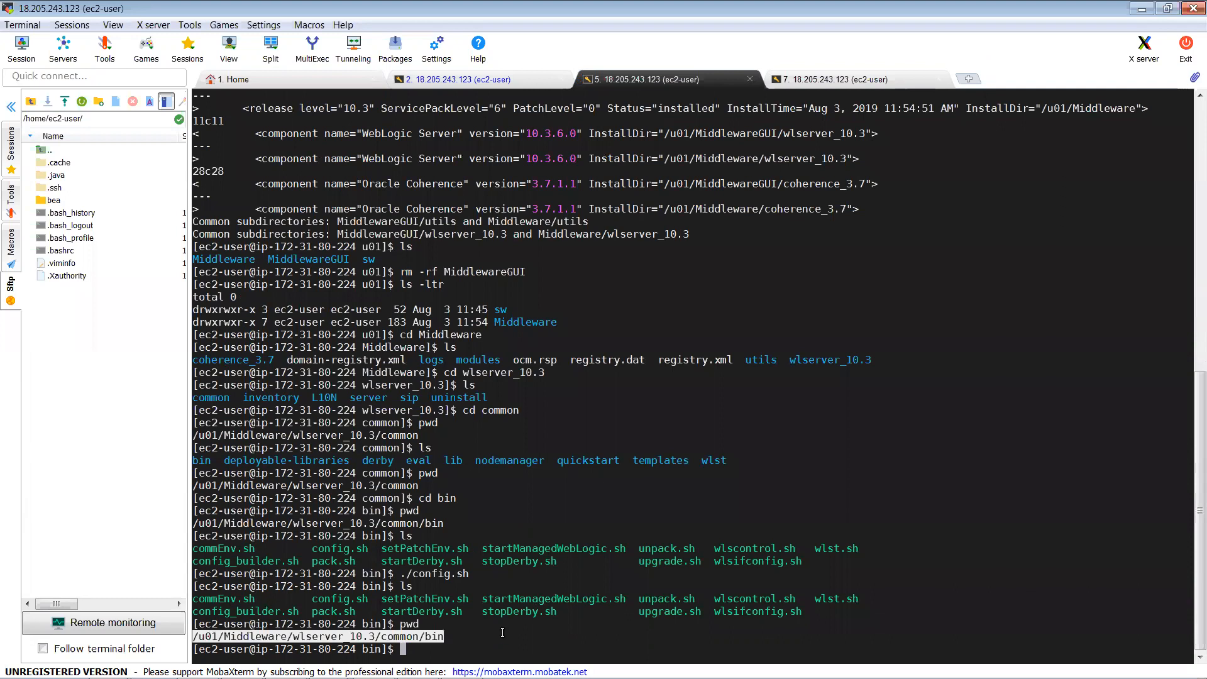
text(cd ../..)
key(Return)
text(l)
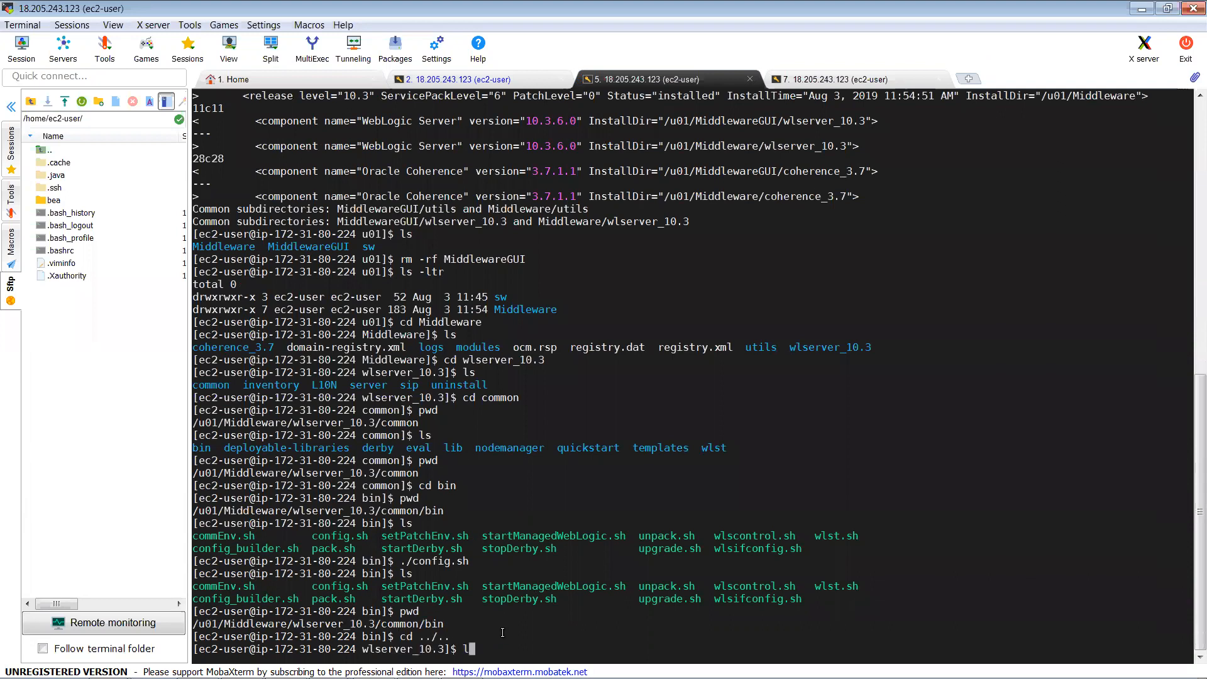
text(s)
key(Return)
text(cd ..)
Step: Navigate to the Middleware user_projects/domains folder and list the available domains
key(Return)
text(ls)
key(Return)
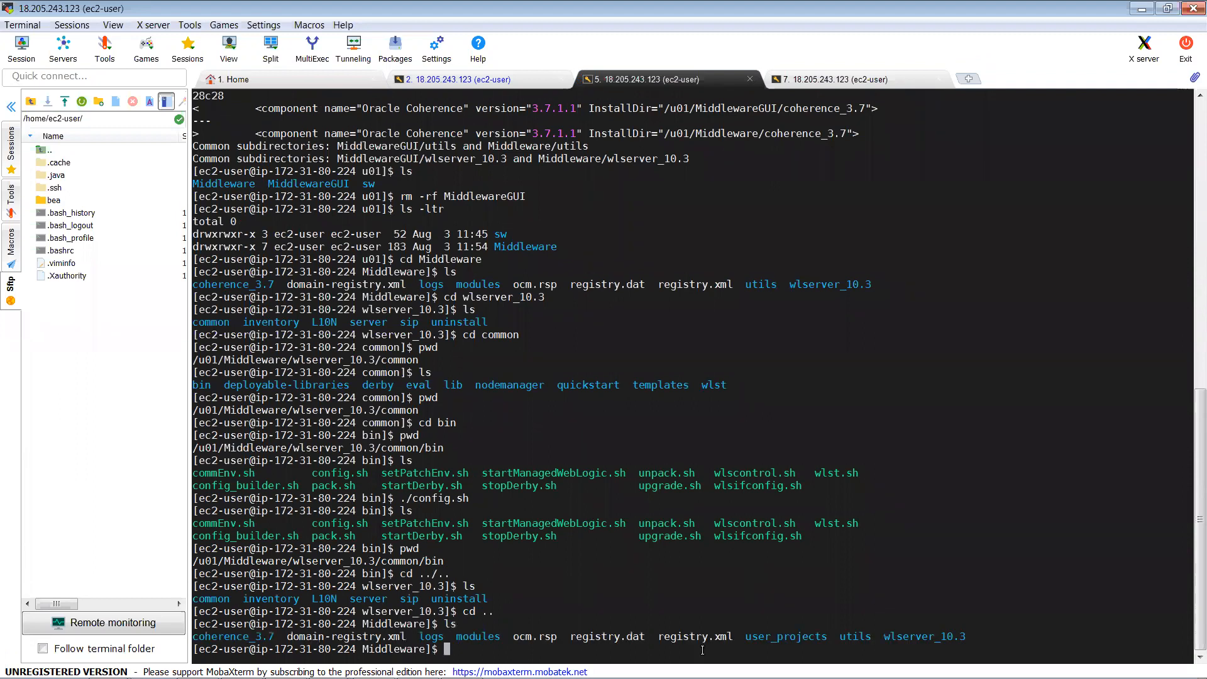
double_click(760, 638)
text(c)
text(d)
right_click(759, 637)
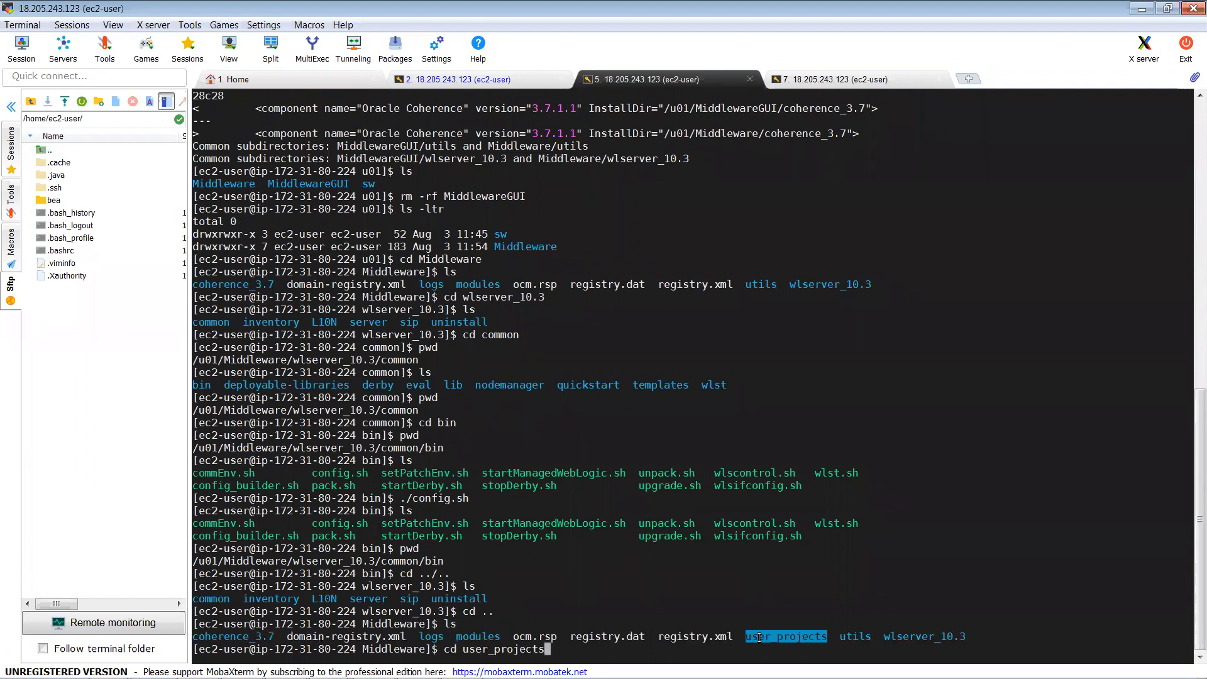
text(/domains/)
key(Return)
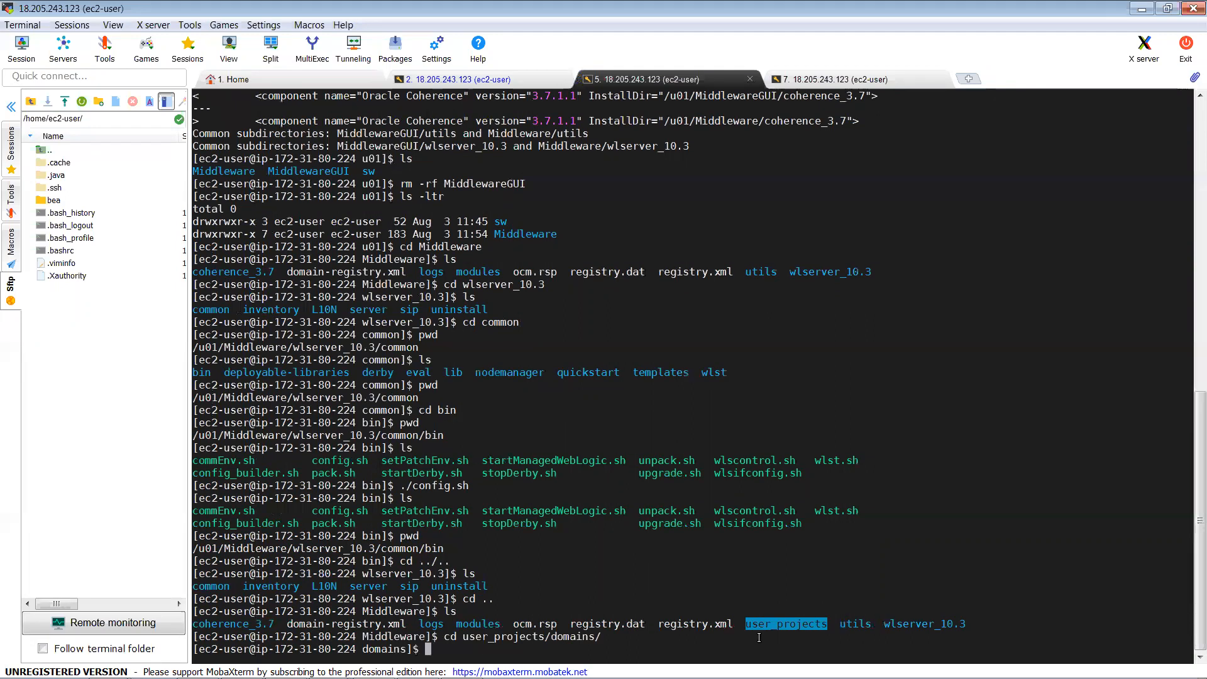
text(ls)
key(Return)
Step: Enter hrDomain/bin and compose 'nohup ./startWebLogic.sh' at the prompt
text(cd hrDomain/)
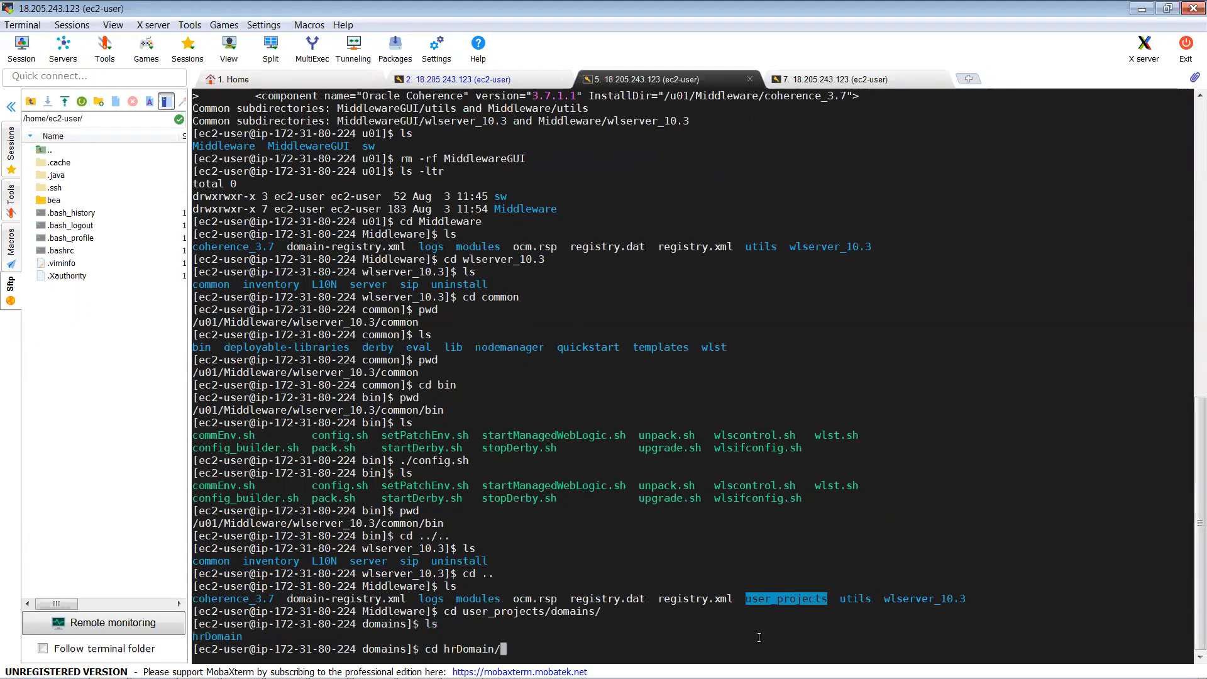
key(Return)
text(ls)
key(Return)
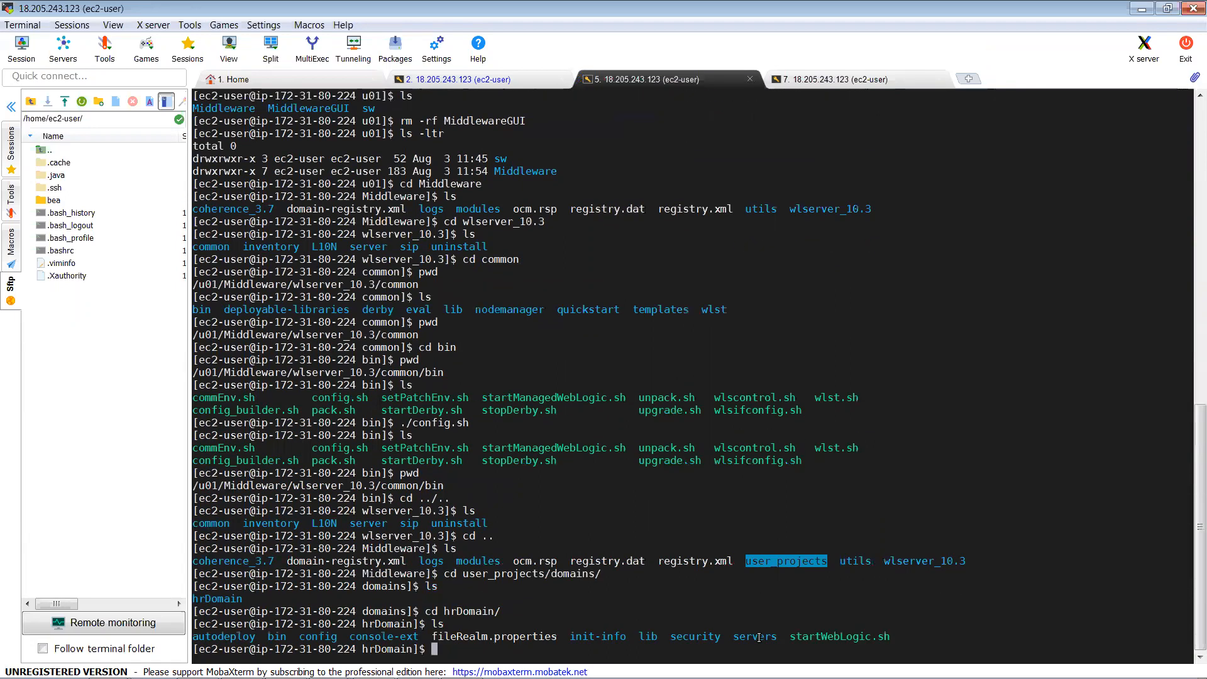
text(cd bin)
key(Return)
text(ls)
key(Return)
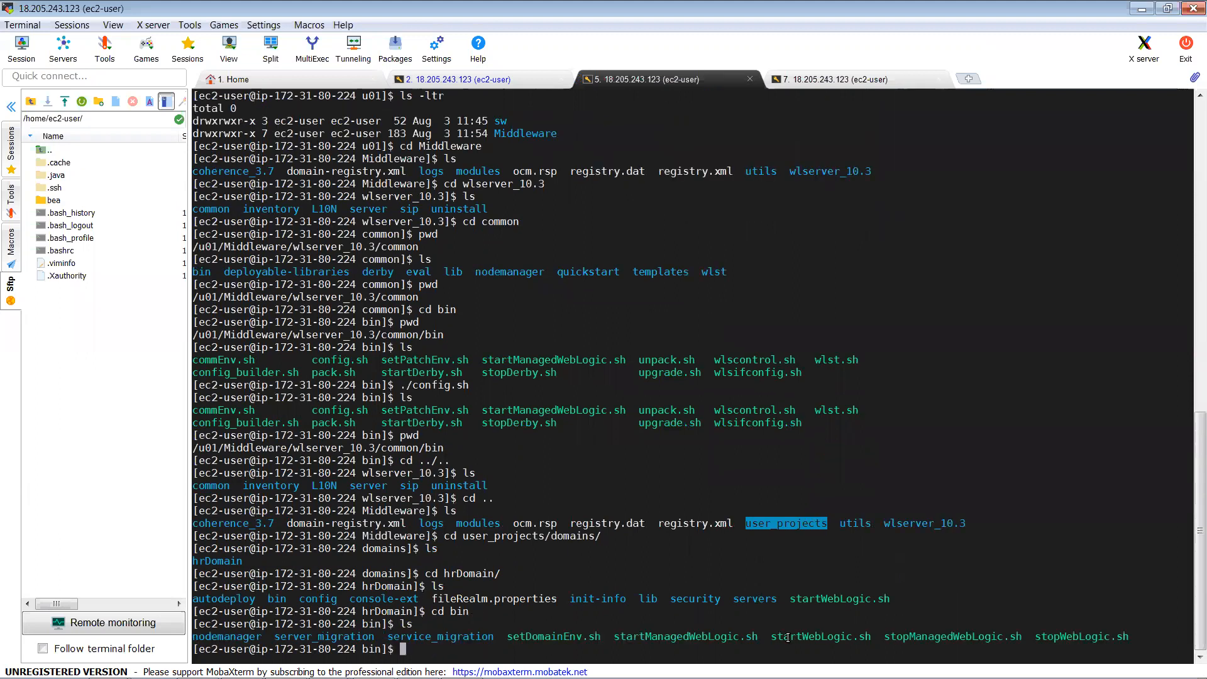
double_click(806, 637)
key(ctrl+c)
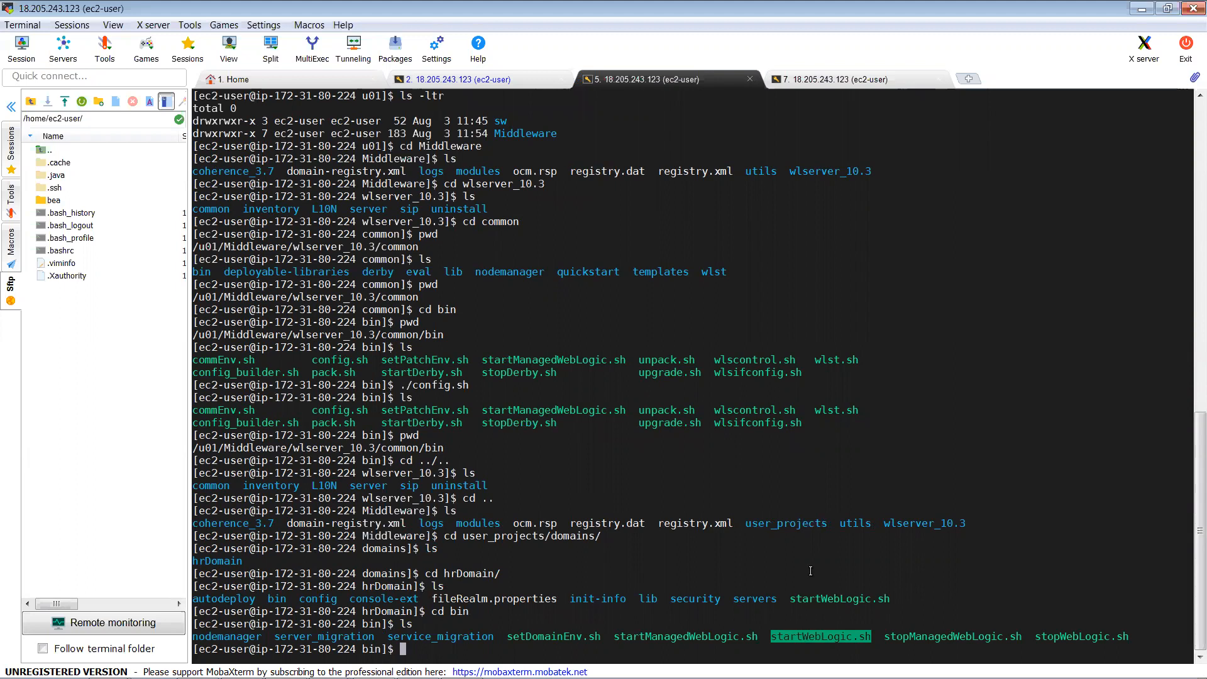
text(nohup ./)
right_click(810, 570)
Step: Run startWebLogic.sh in the background and follow its log with 'tail -f nohup.out'
text(&)
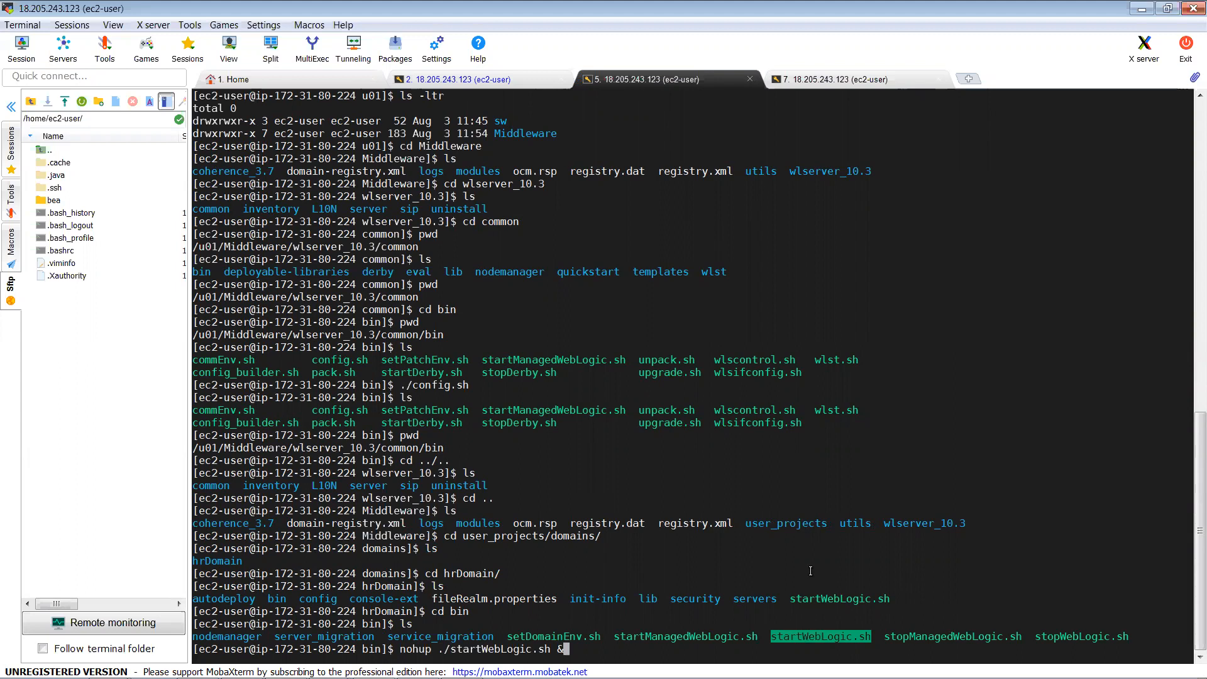
key(Return)
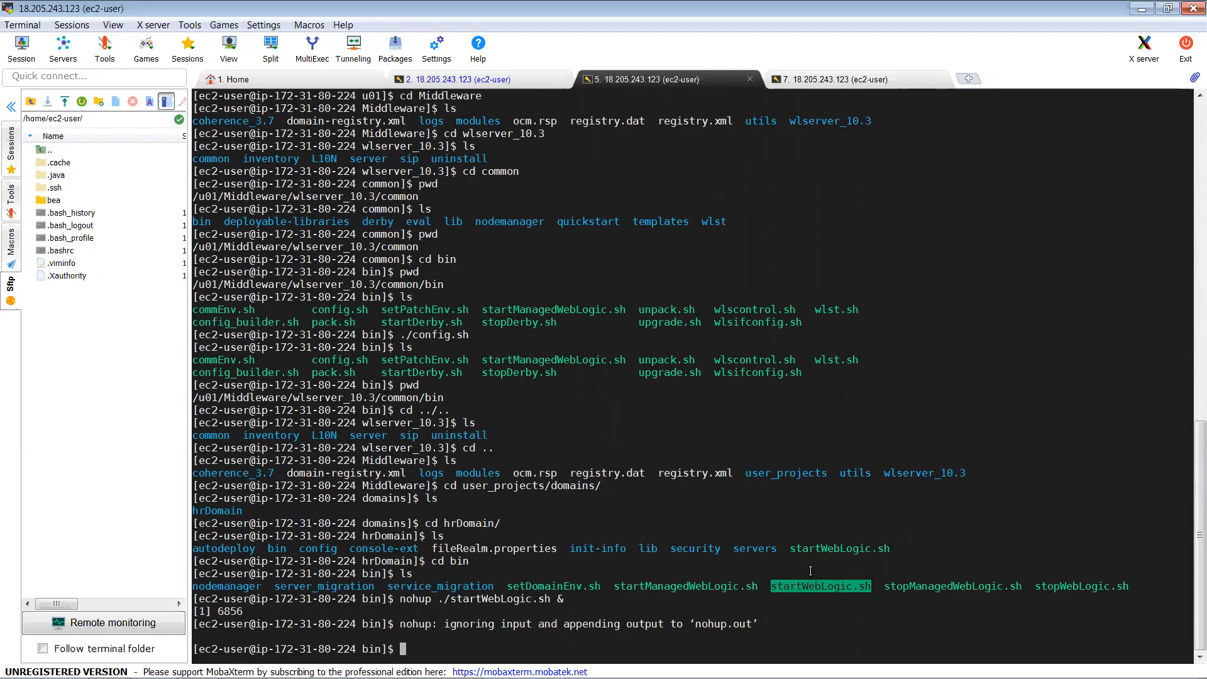
text(tail -f nohup.out)
key(Return)
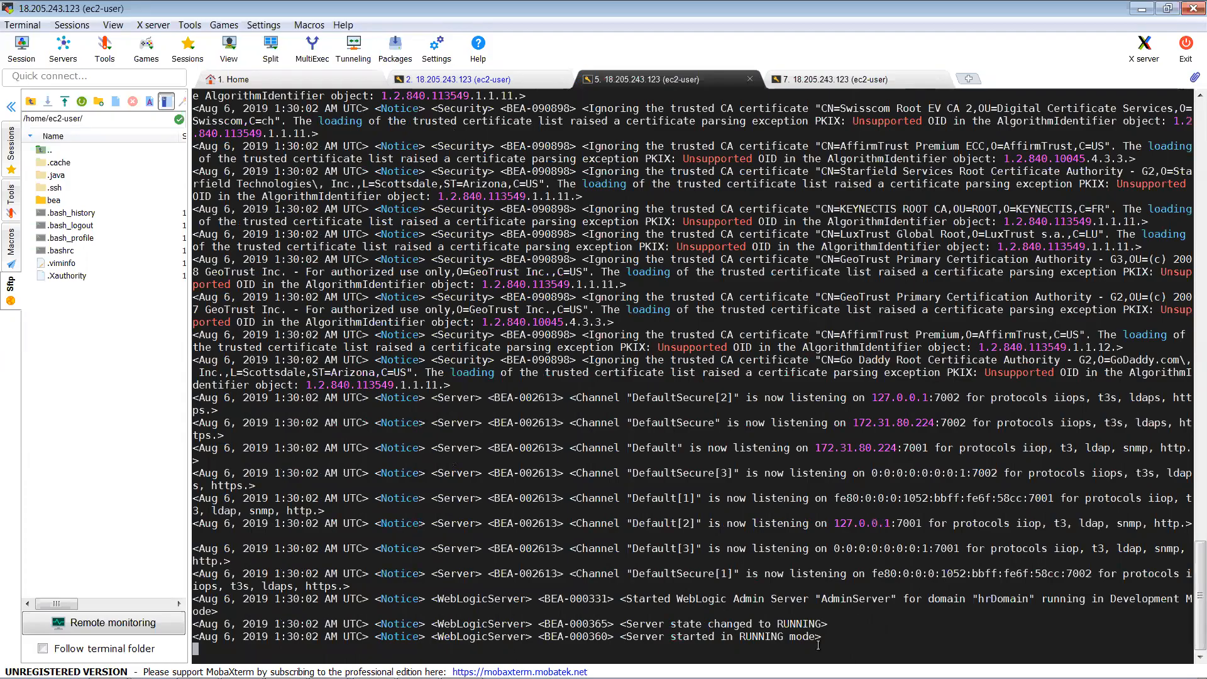
Step: Reload the :7001/console page in Chrome, then move to the session showing the finished yum install
key(alt+Tab)
key(Return)
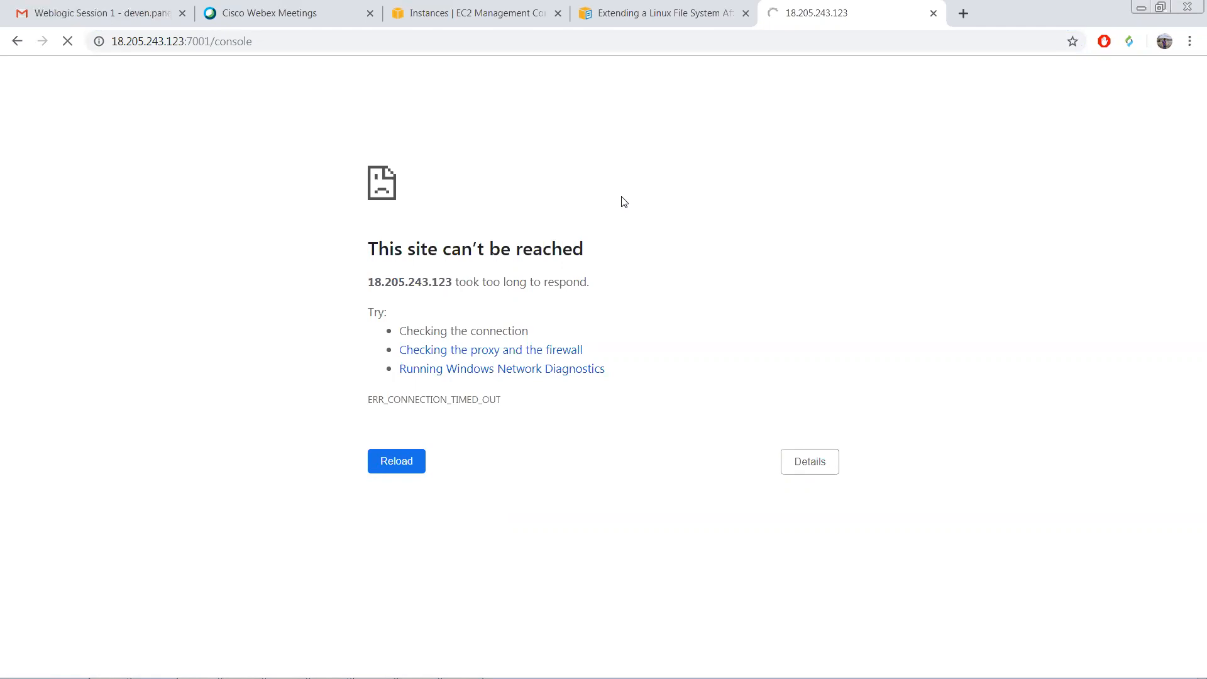
key(alt+Tab)
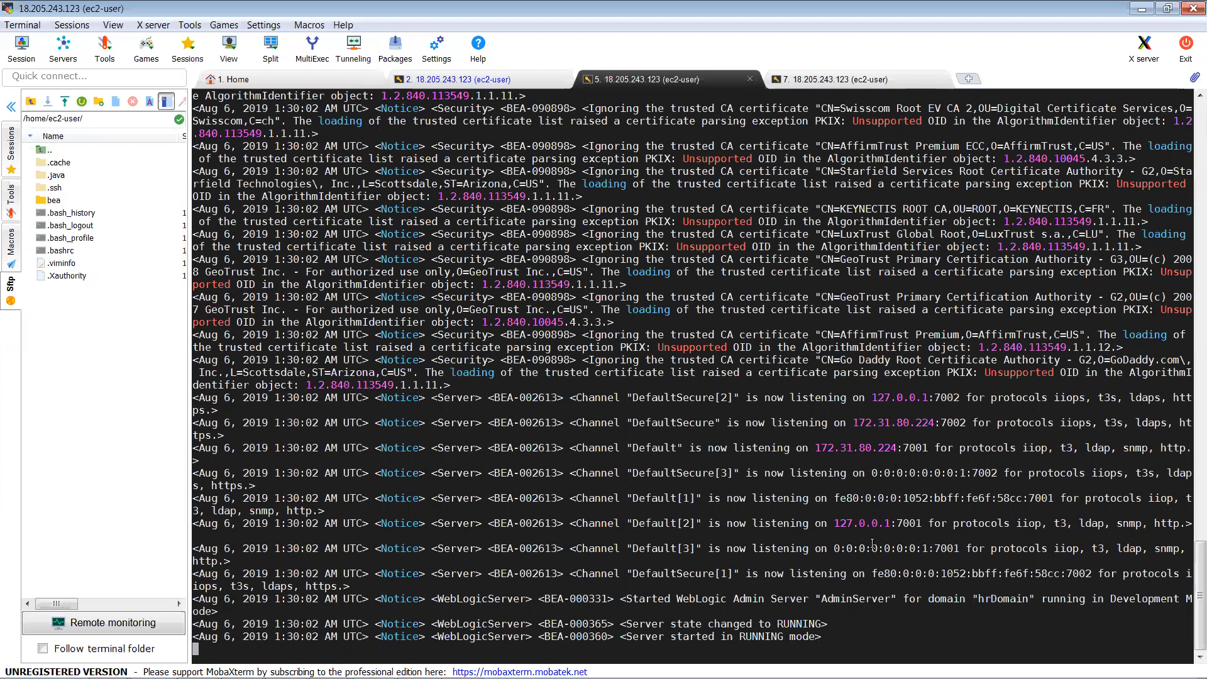
key(alt+Tab)
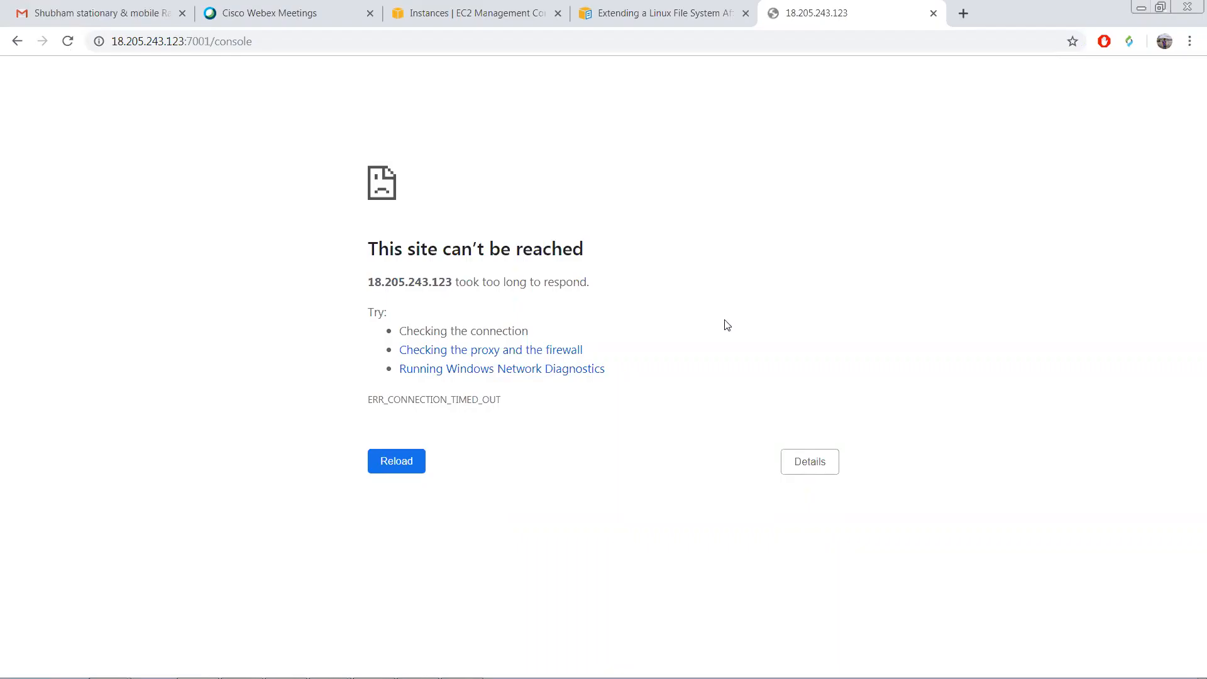
click(404, 41)
key(Return)
key(alt+Tab)
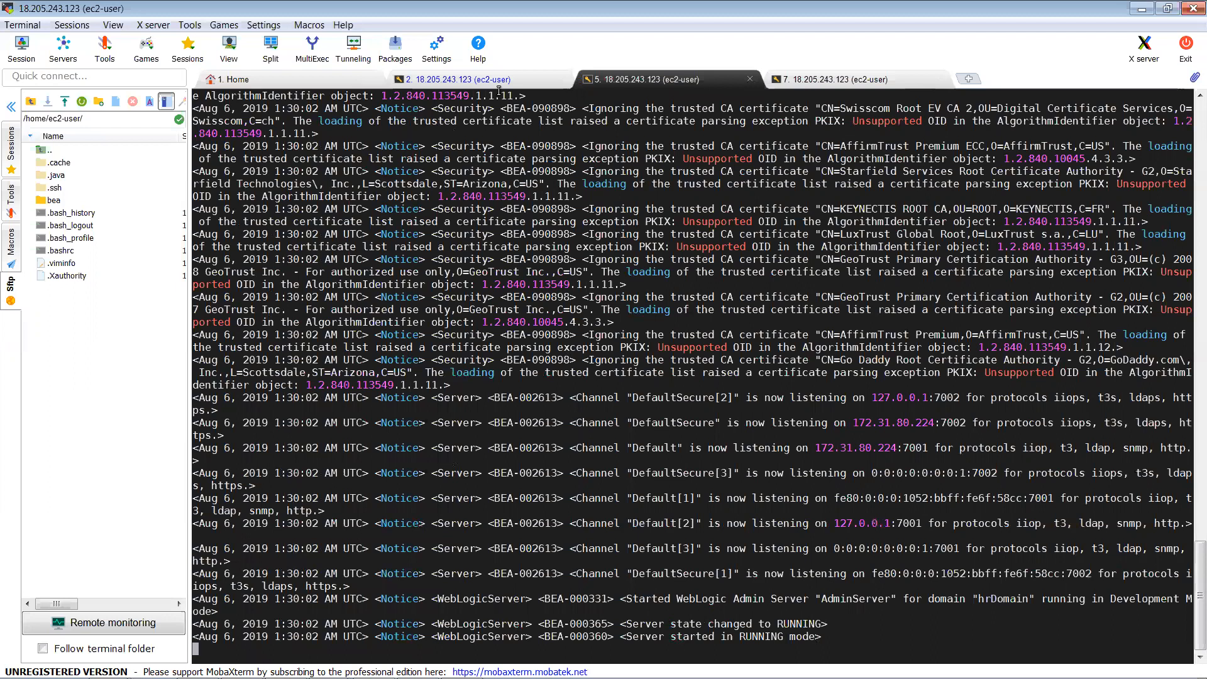
key(ctrl+shift+Tab)
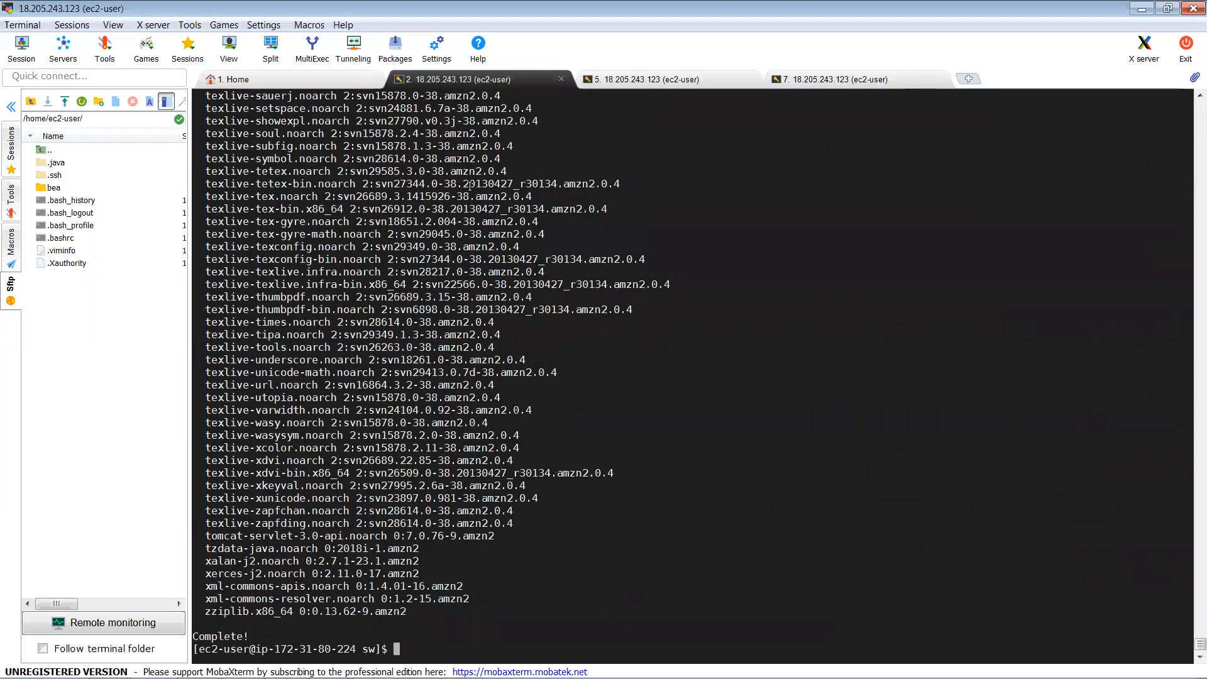
Step: Duplicate session tab 2, close the original after confirming, and move to tab 7
right_click(469, 83)
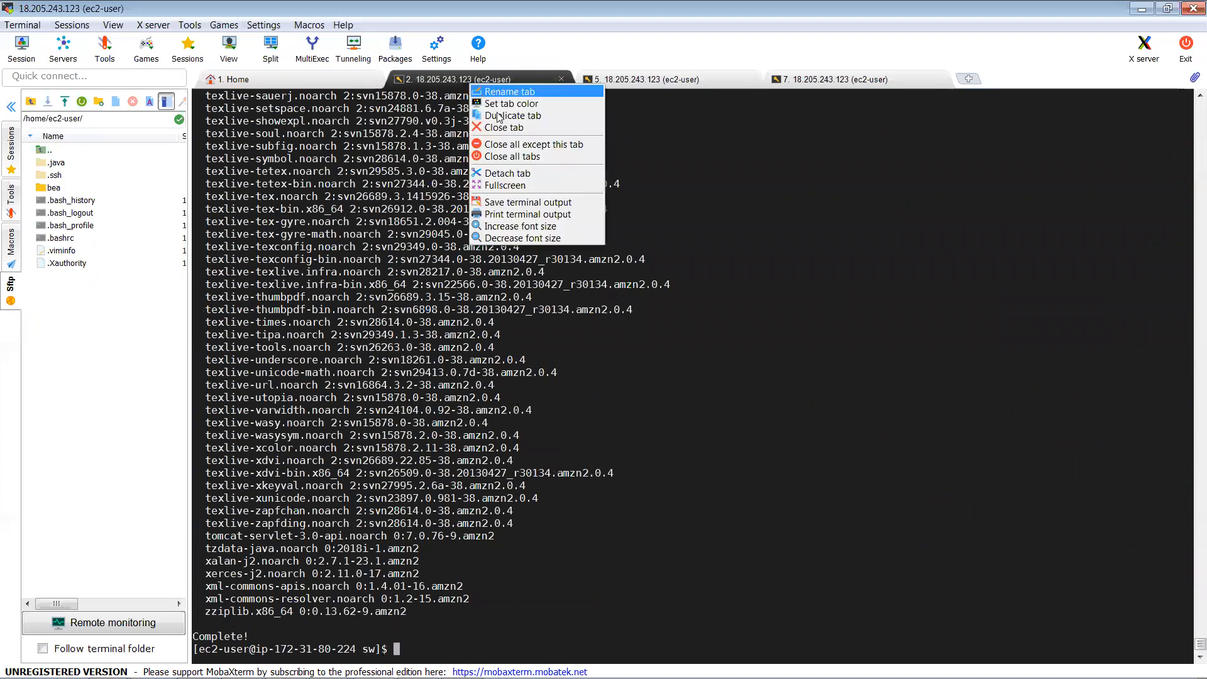
click(502, 113)
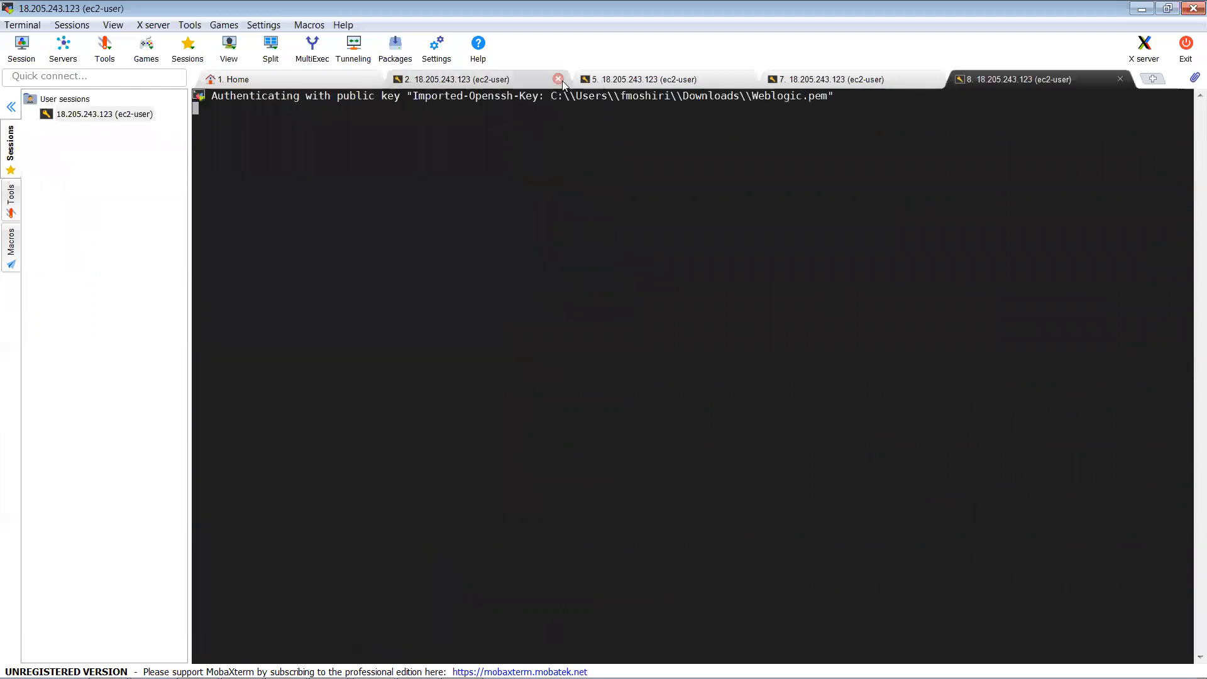
click(562, 80)
click(589, 365)
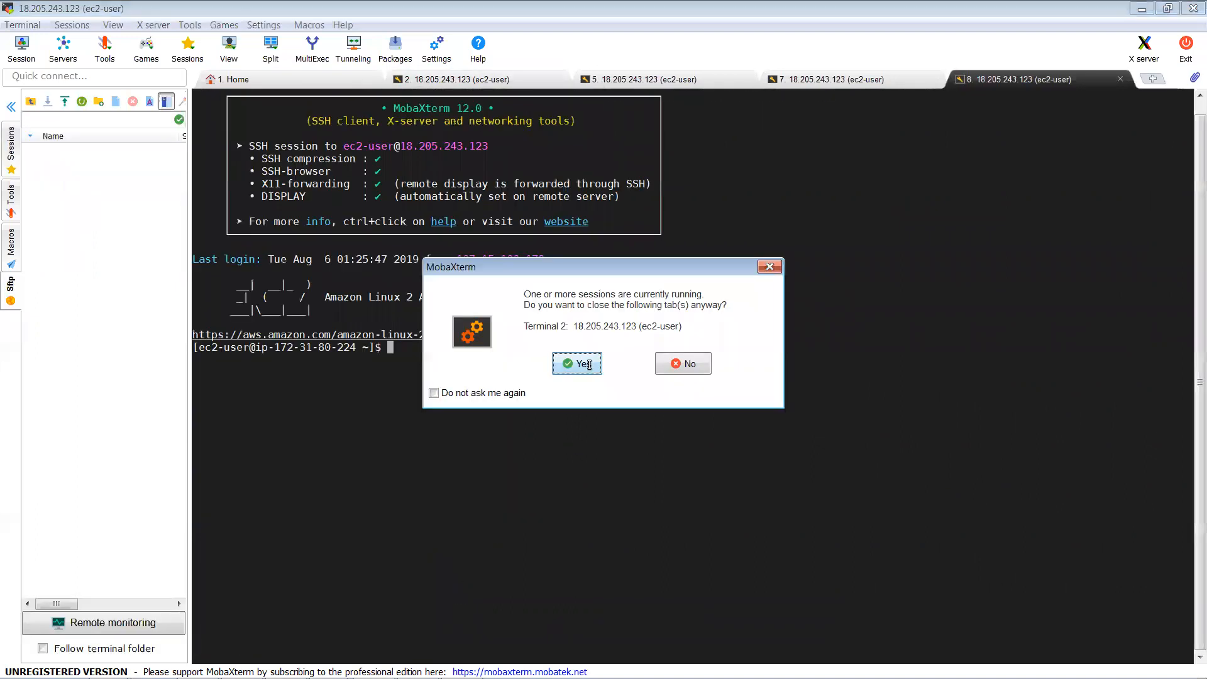
click(619, 80)
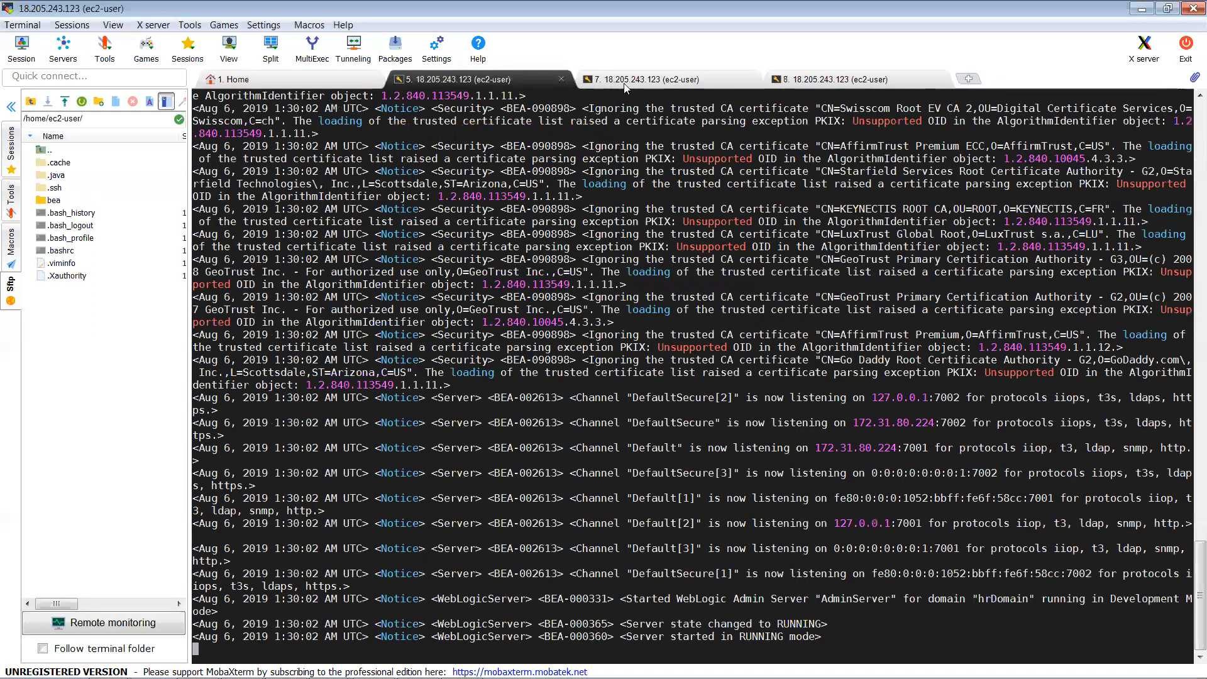
click(624, 82)
Step: Run 'sudo yum install firefox', which reports no package available, then bring Chrome forward
text(l)
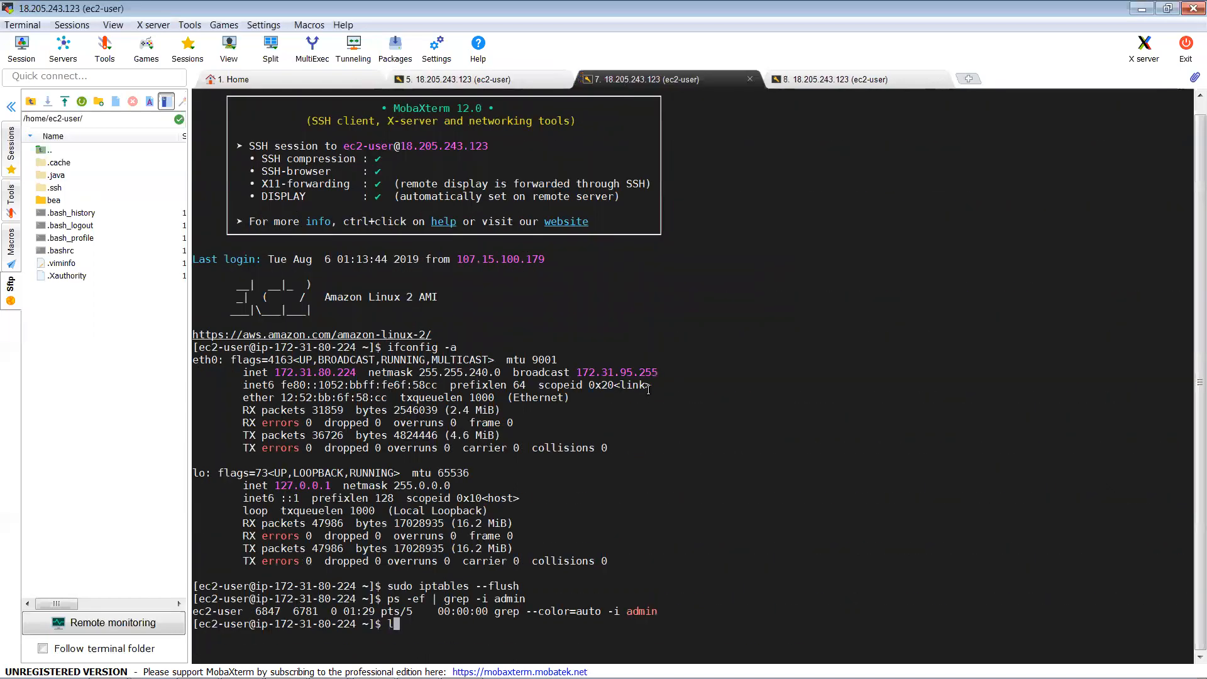
key(Return)
text(sud)
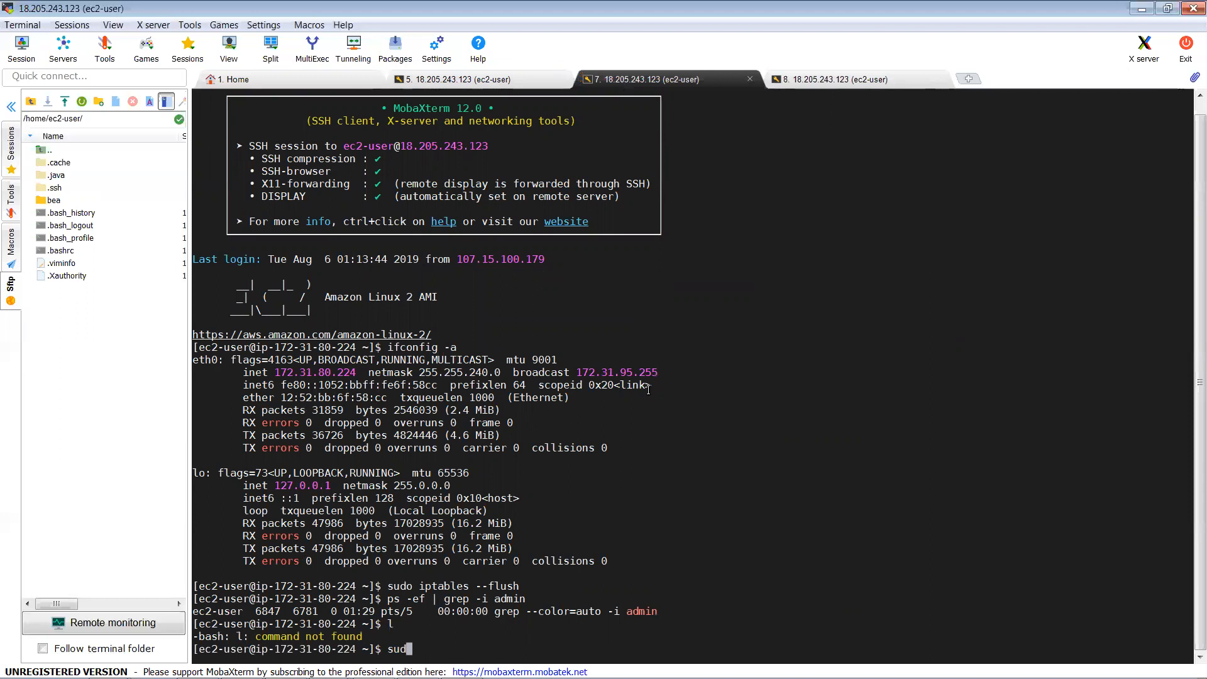
text(o yum install firefox)
key(Return)
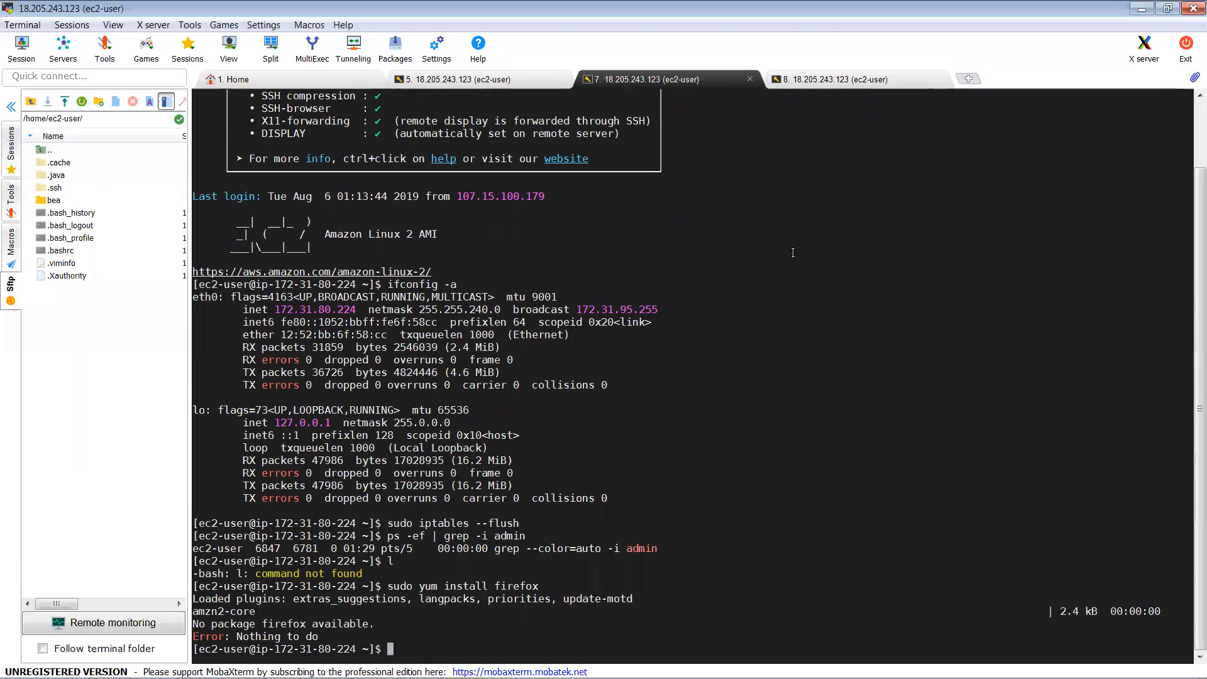
click(861, 74)
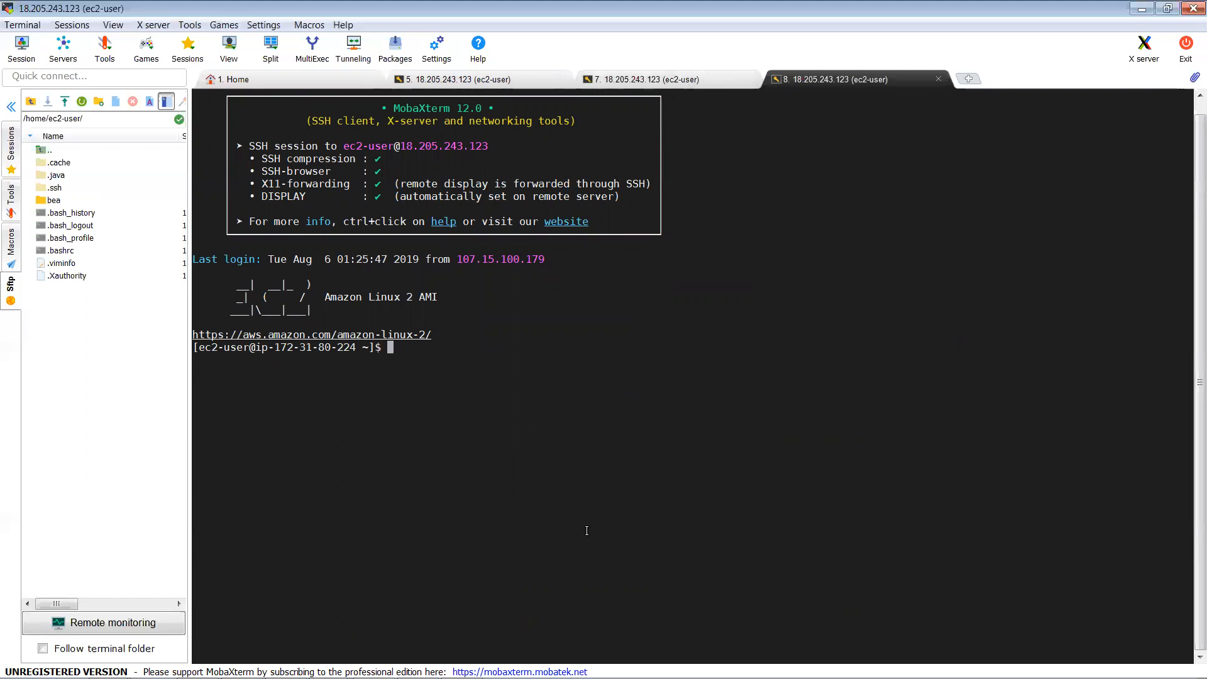
mouse_move(578, 678)
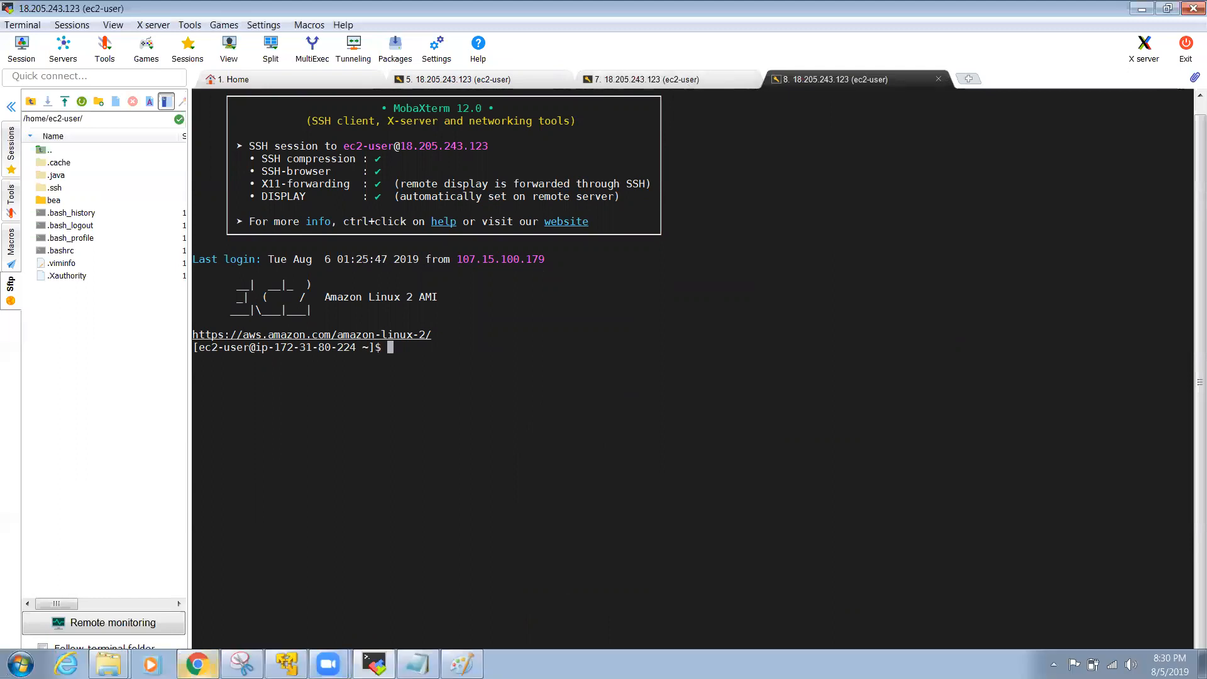
click(196, 664)
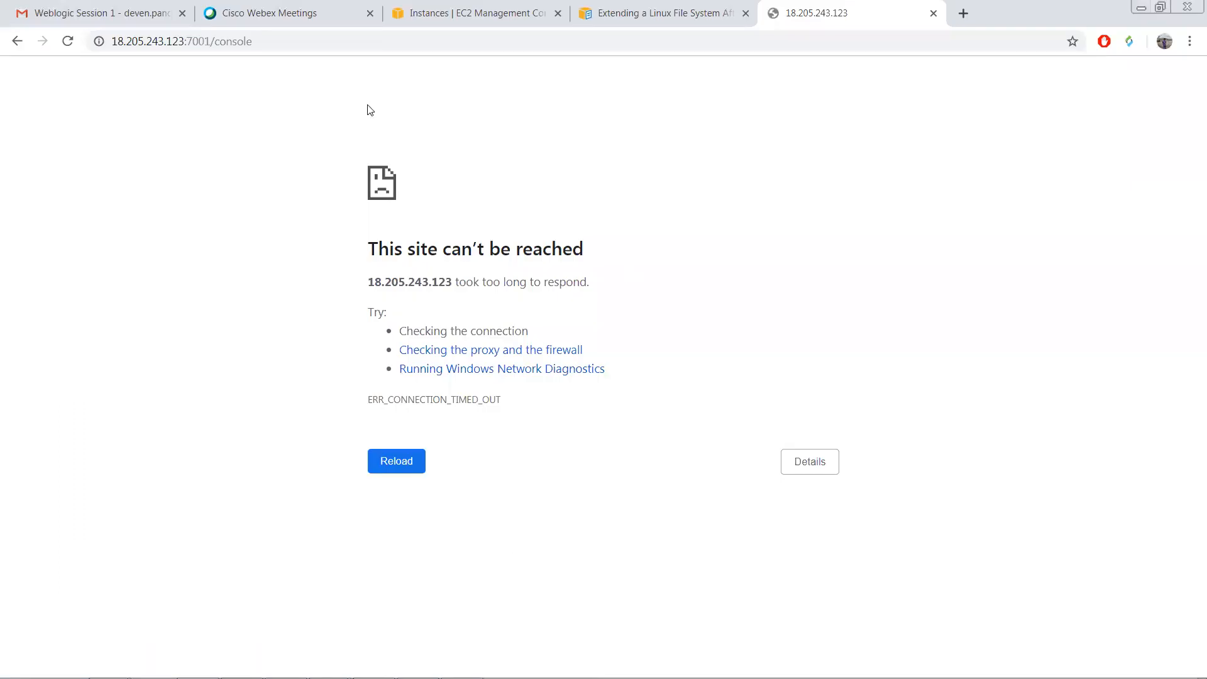
Step: Through DemoMachine's Networking > Change Security Groups, keep DemoSecGroup checked and assign it
click(440, 13)
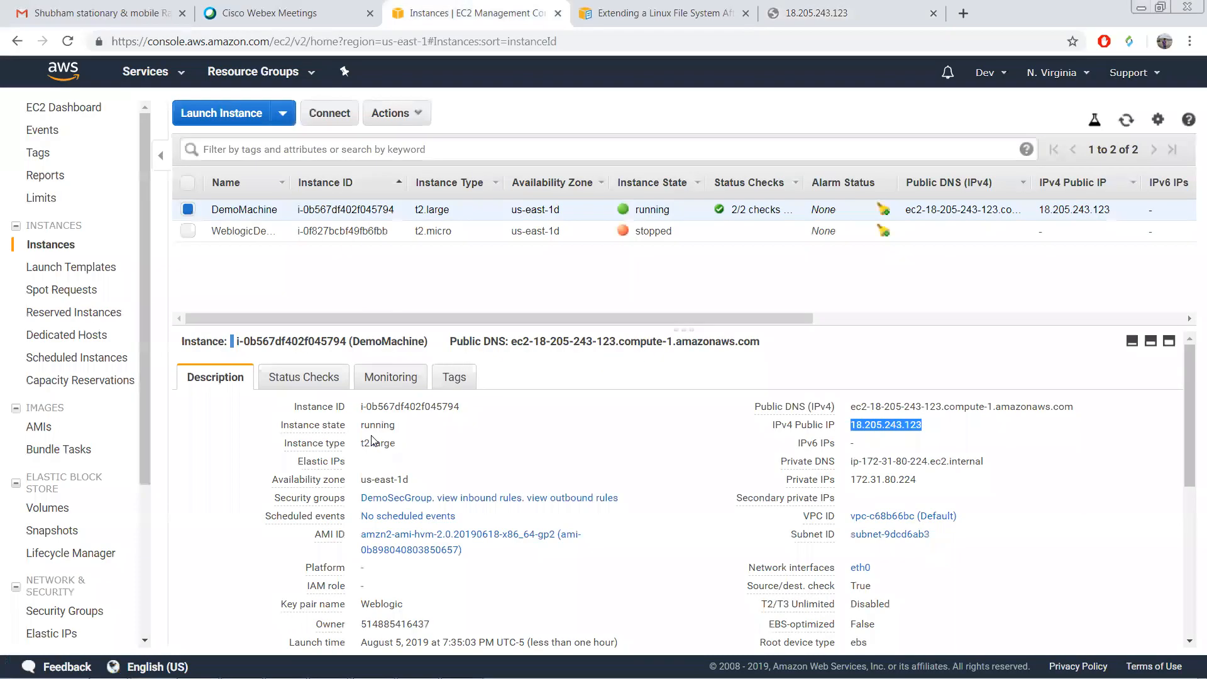
right_click(312, 212)
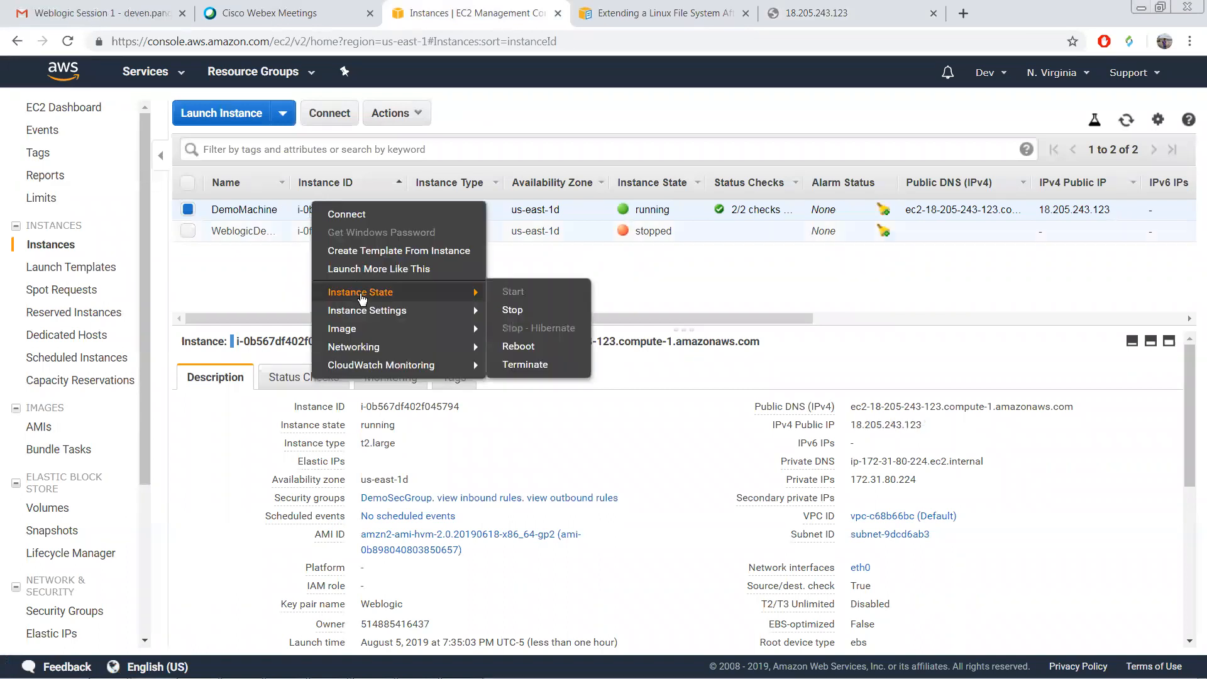
mouse_move(371, 312)
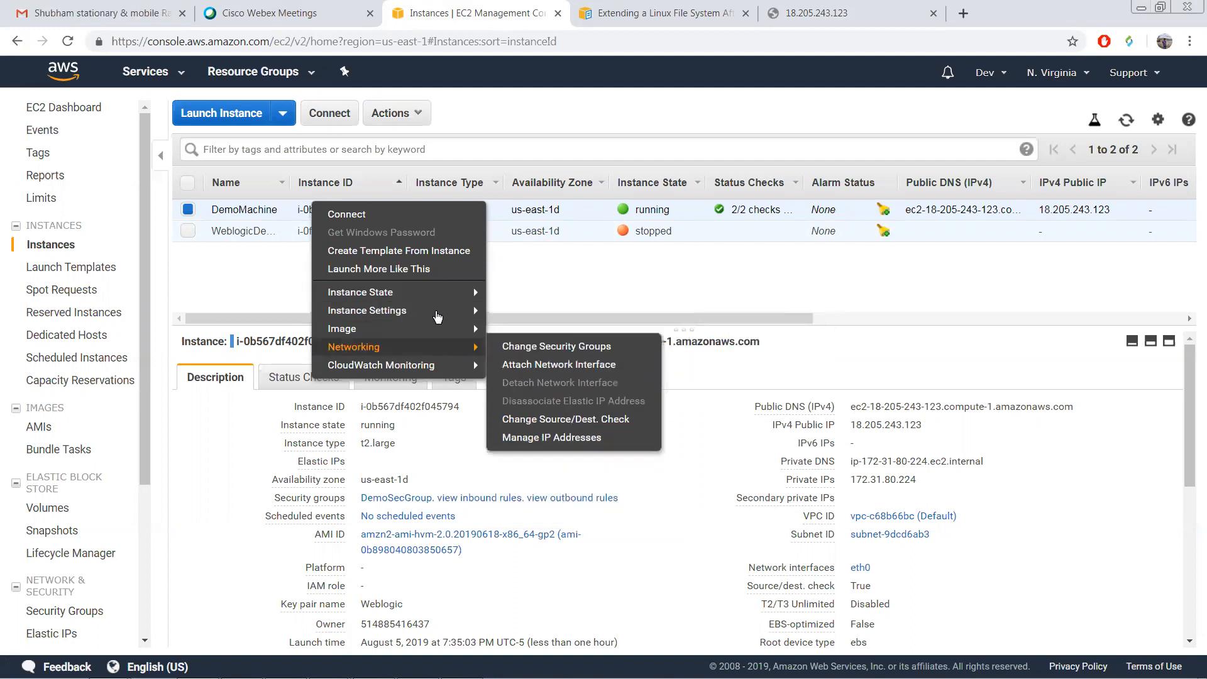
mouse_move(434, 308)
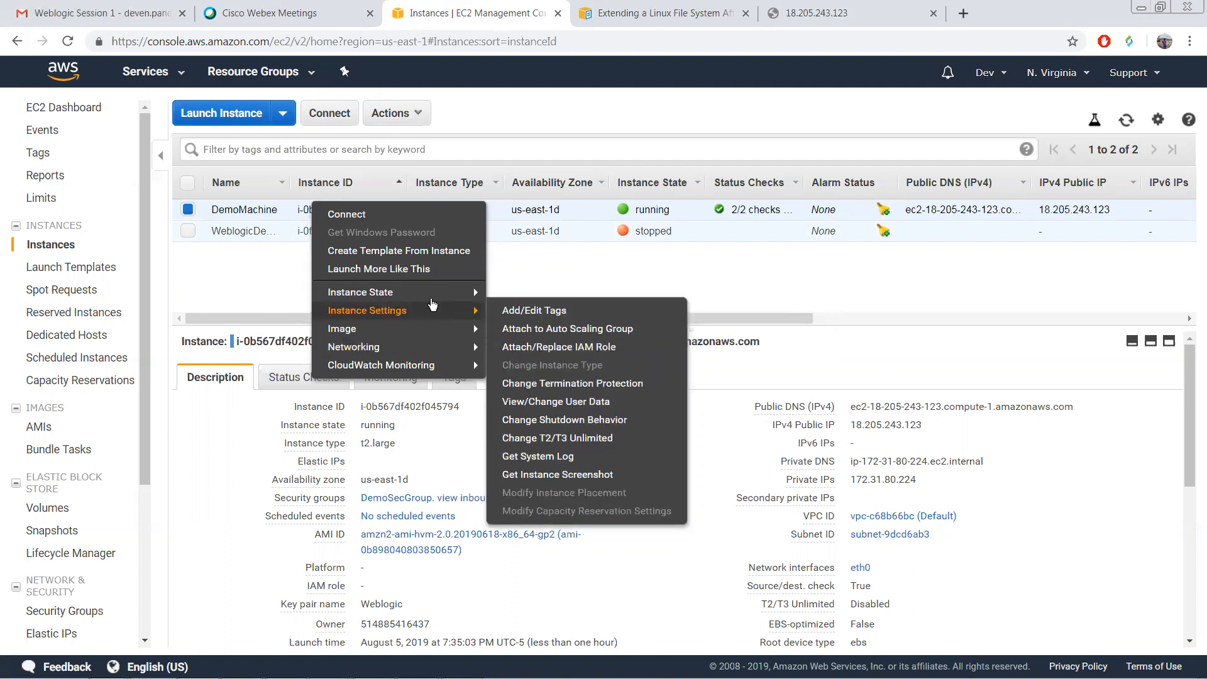
mouse_move(440, 347)
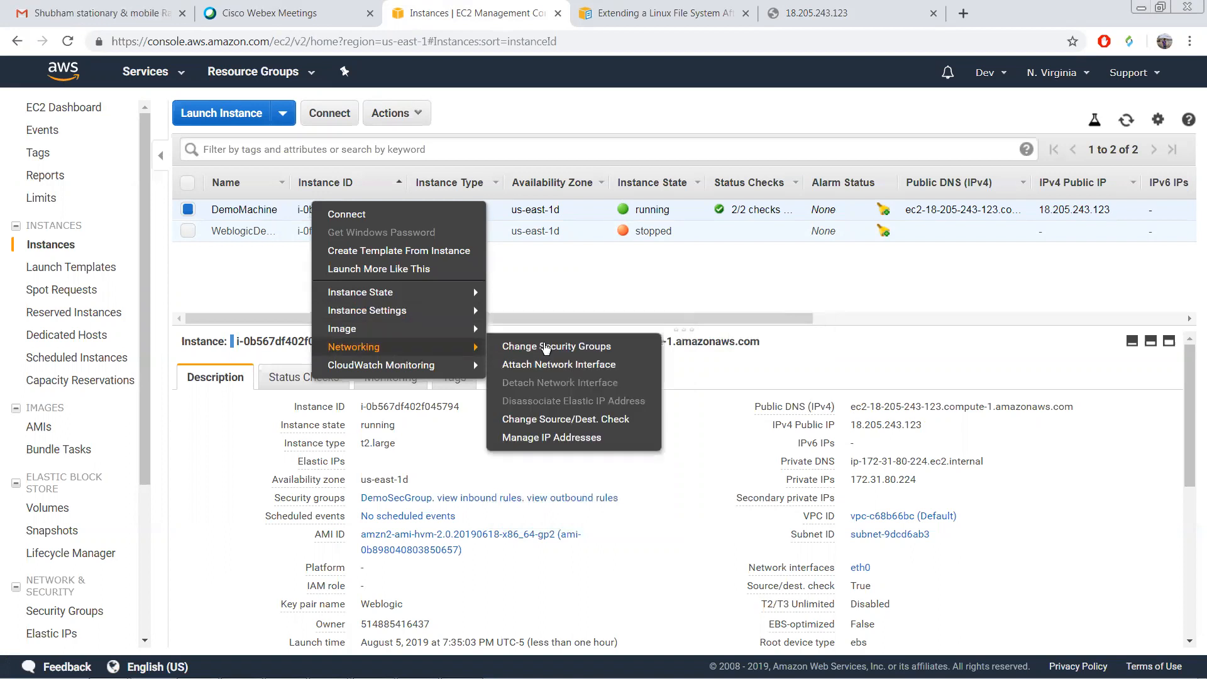
click(544, 346)
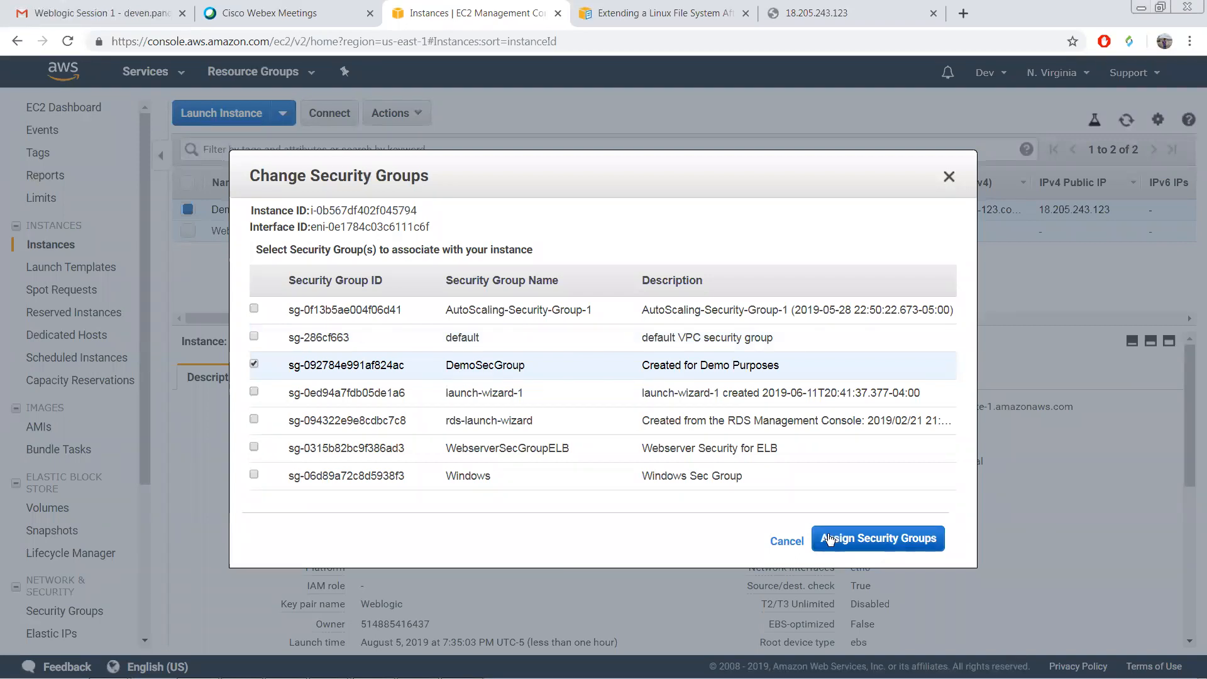
click(828, 539)
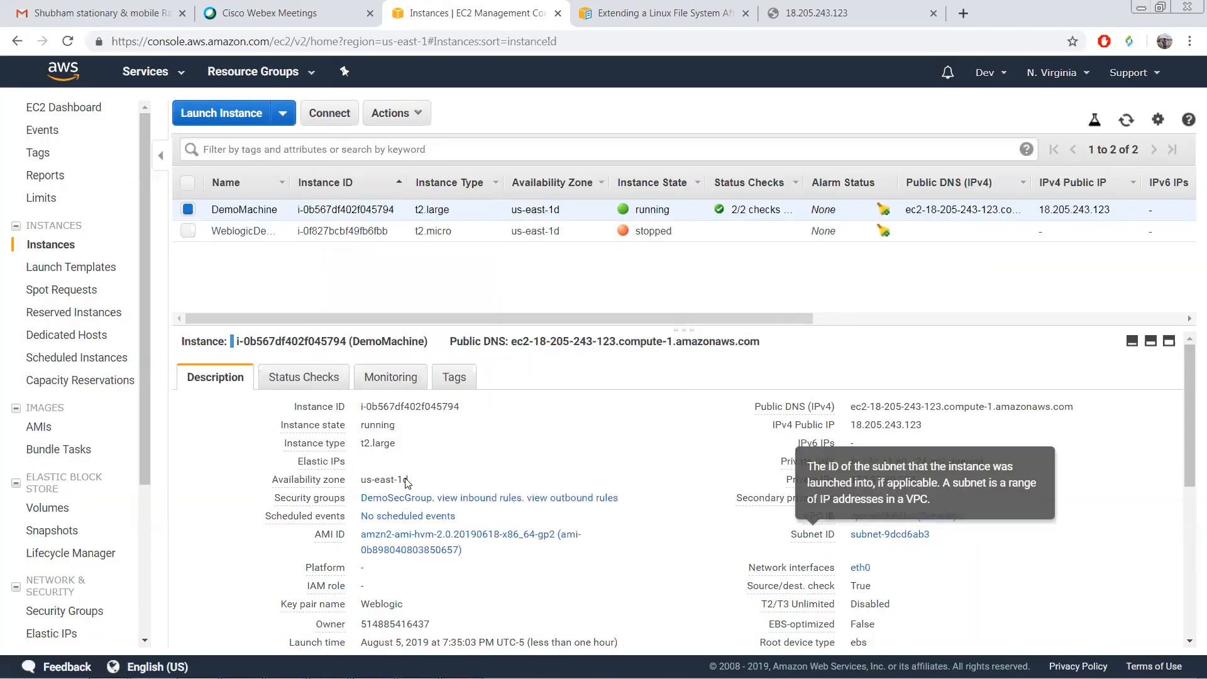
Step: Open DemoSecGroup's Inbound rules and edit them, showing HTTP port 80 and SSH port 22
click(462, 503)
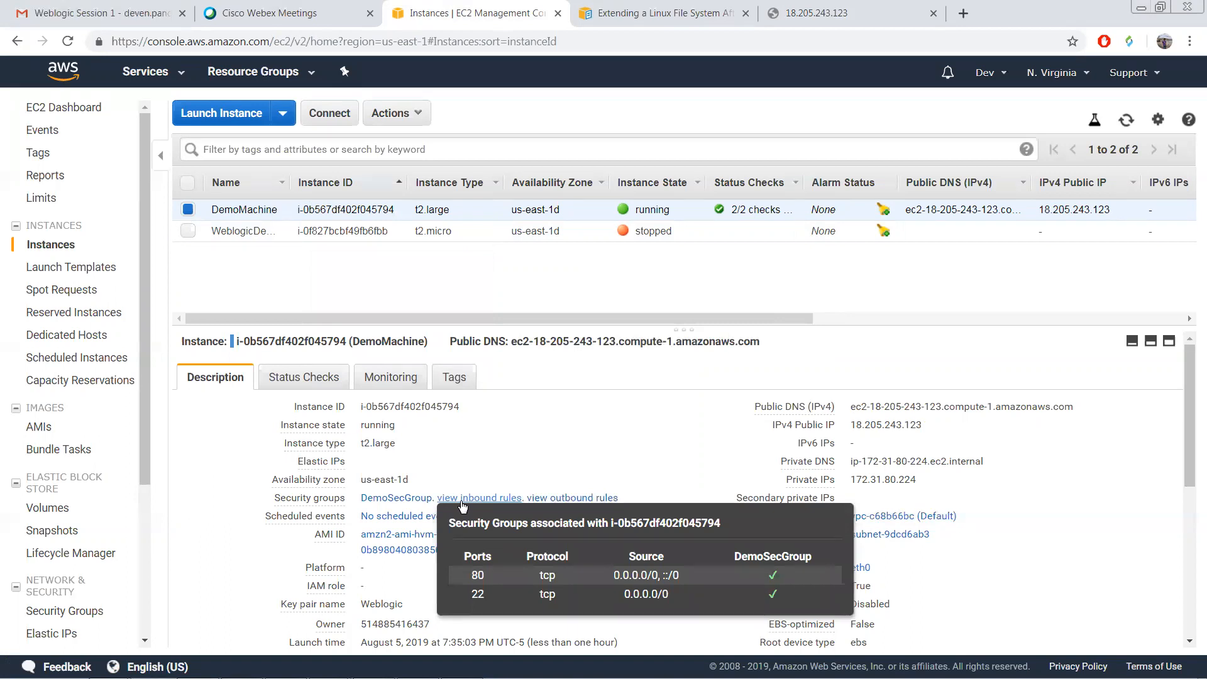
click(396, 498)
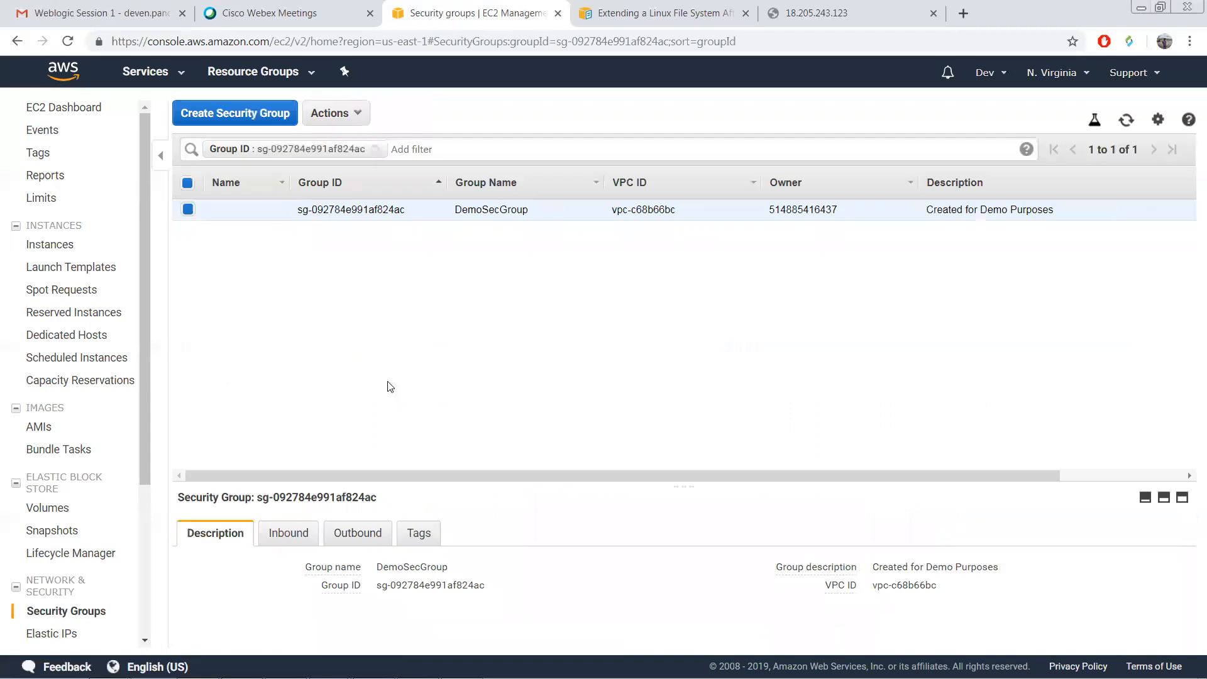
click(292, 536)
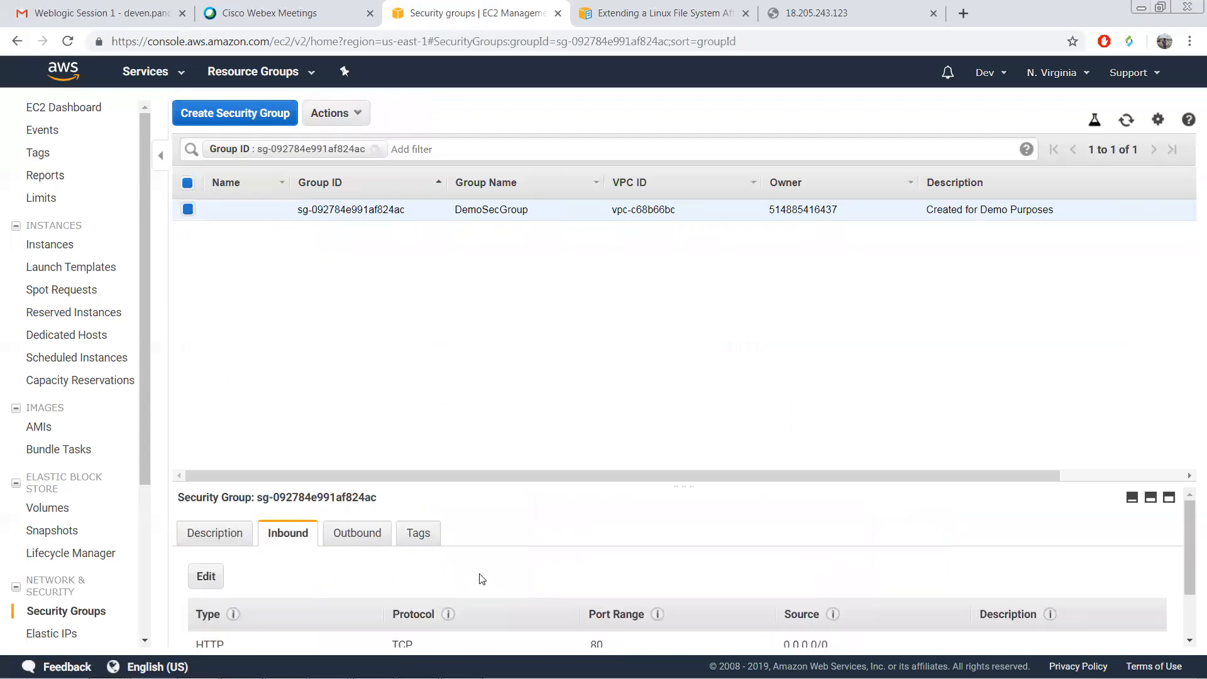
scroll(481, 579, down, 1)
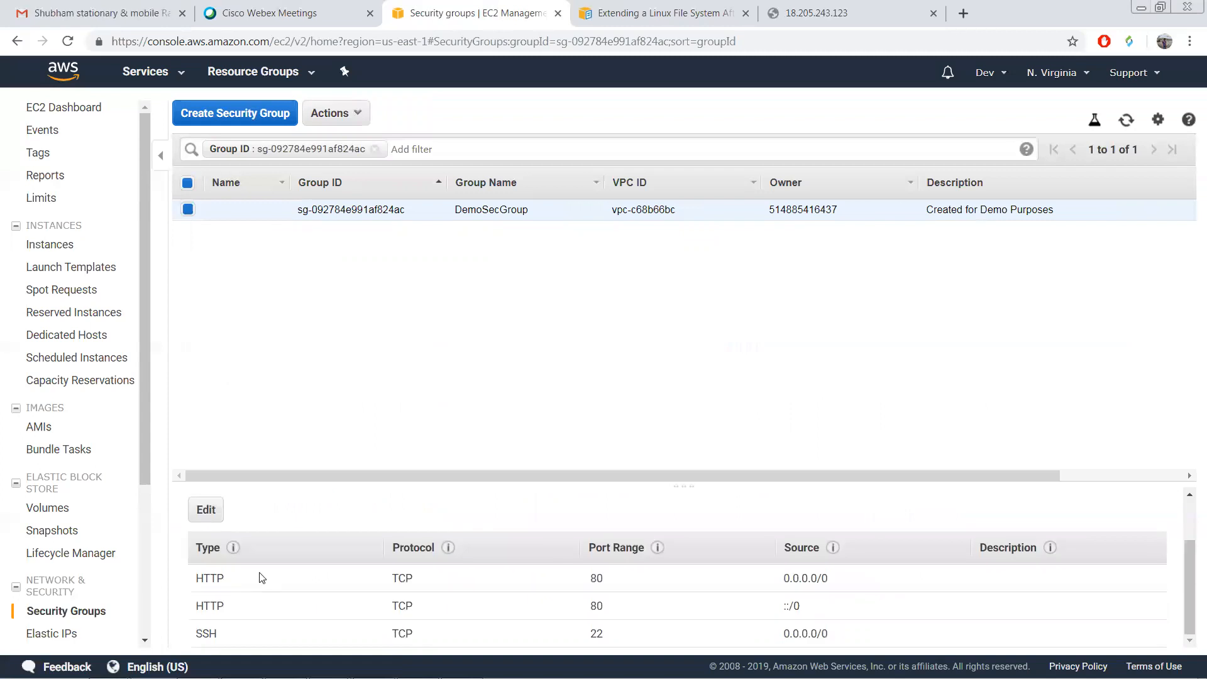
click(207, 509)
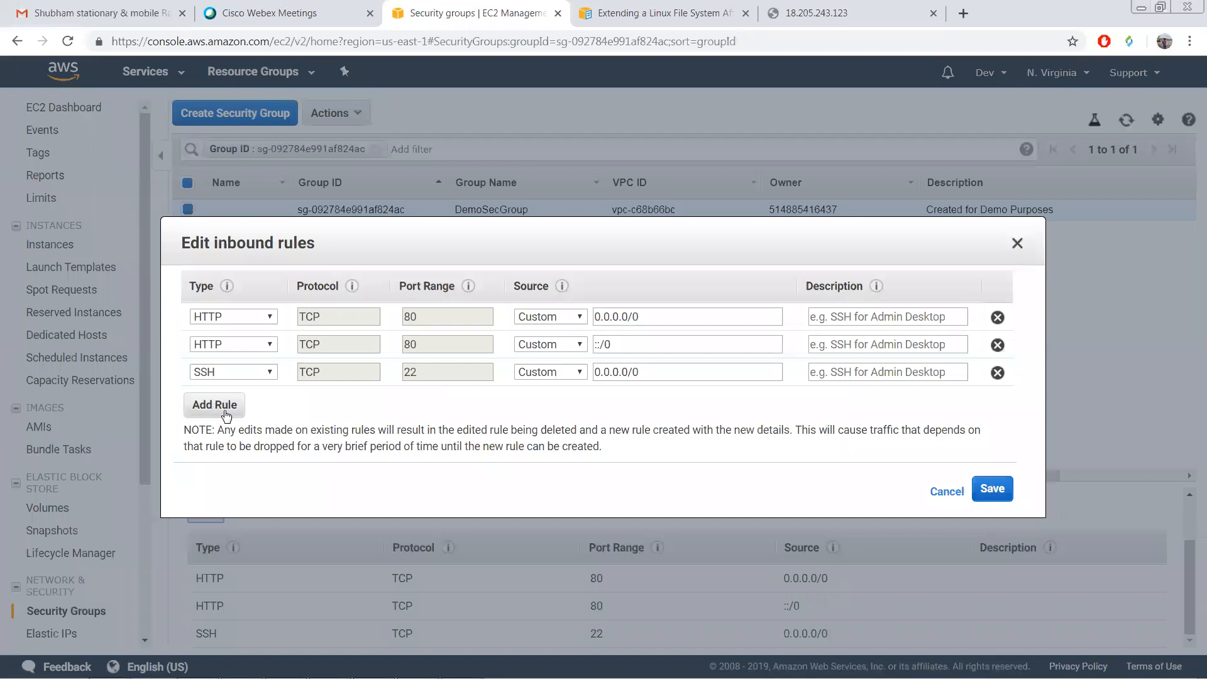
Step: Add a new All traffic inbound rule to DemoSecGroup and try saving
click(224, 406)
click(248, 400)
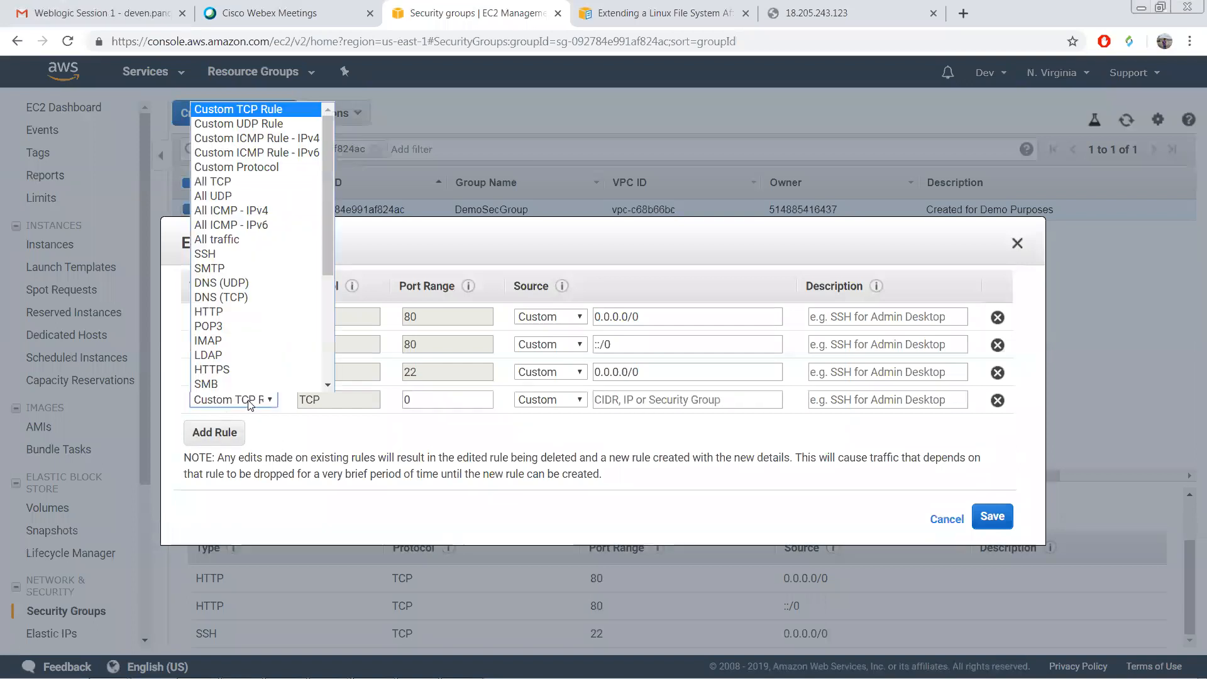
click(253, 239)
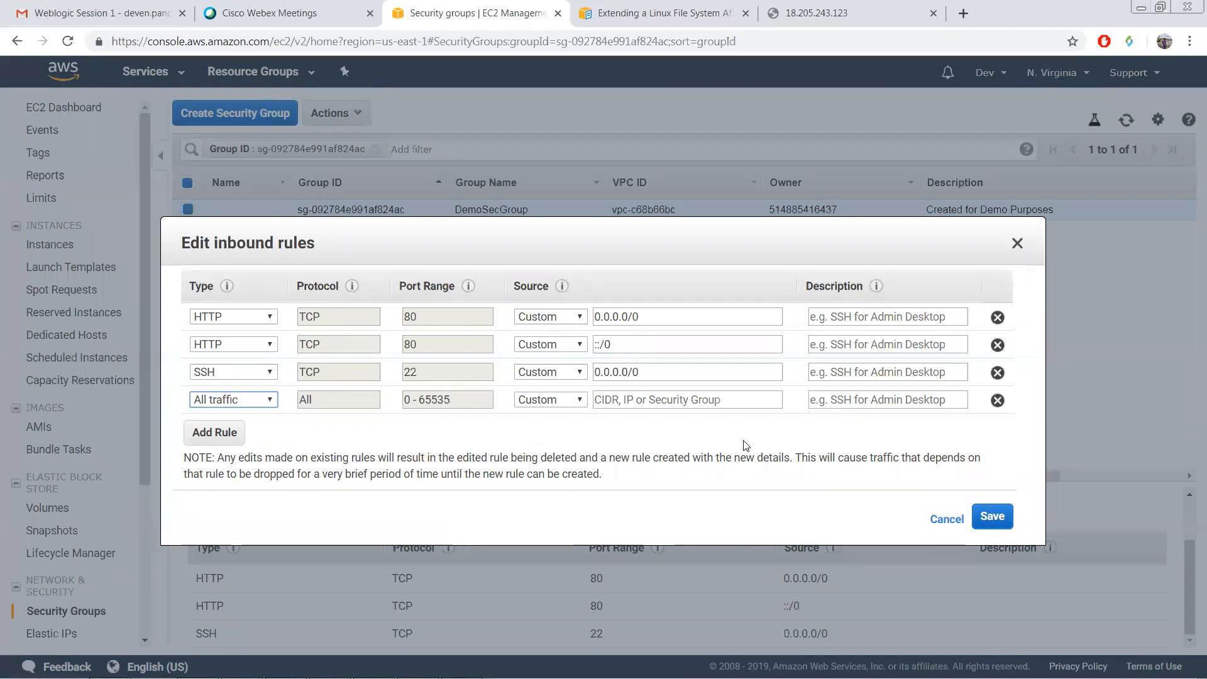
click(992, 517)
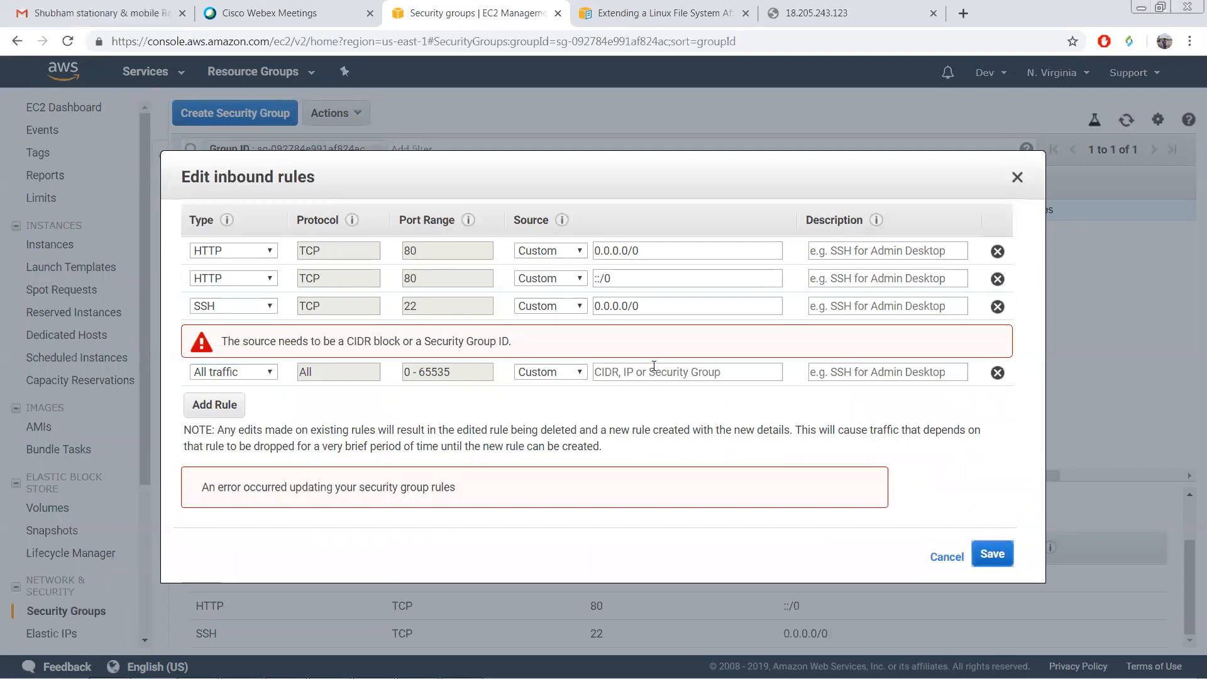
Step: Copy 0.0.0.0/0 from the SSH rule into the new rule's Source and save the rules
triple_click(652, 307)
key(ctrl+c)
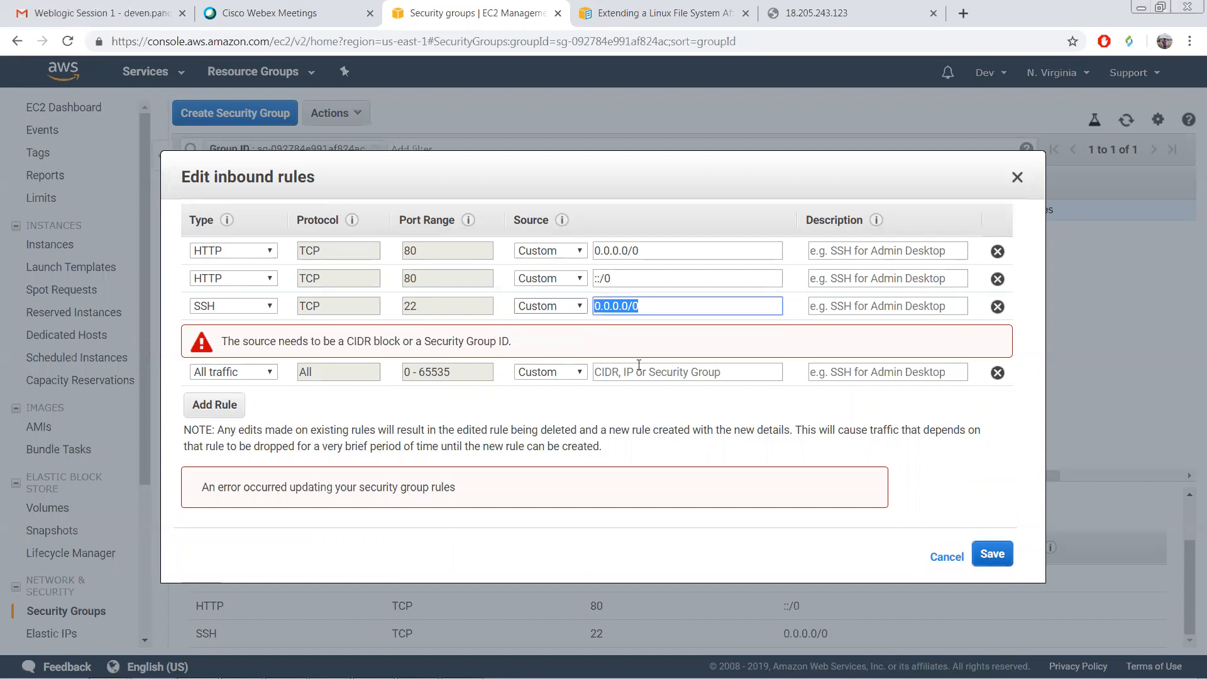
click(654, 376)
key(ctrl+v)
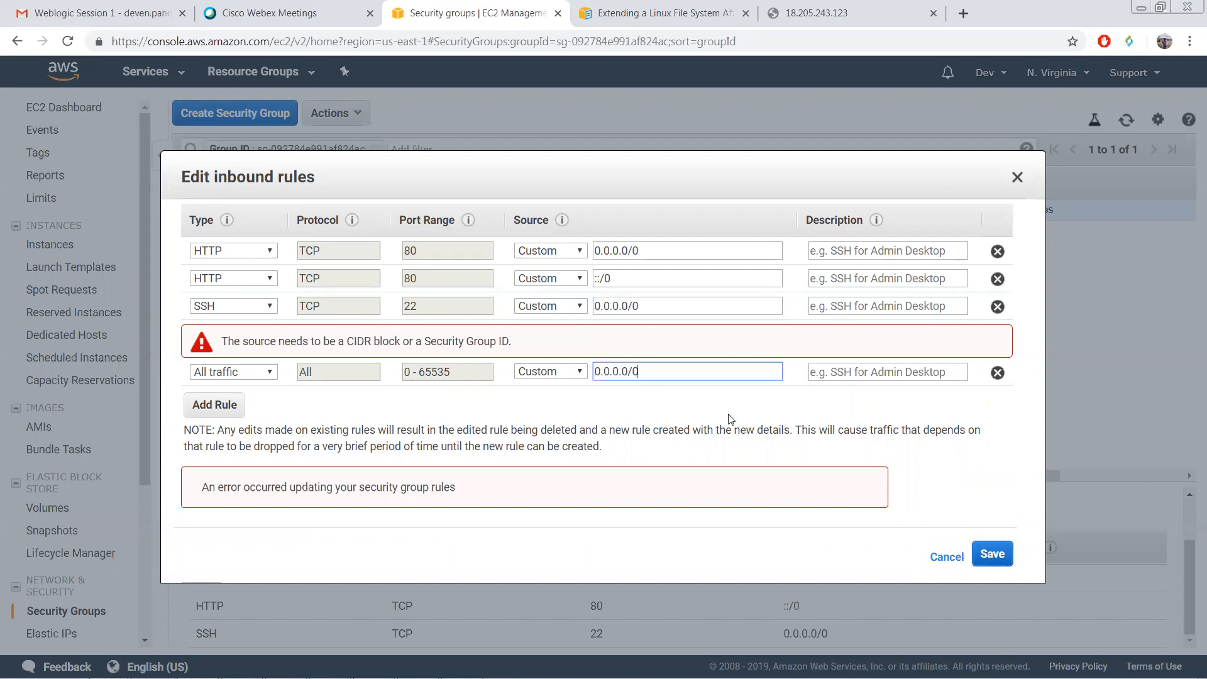
click(996, 554)
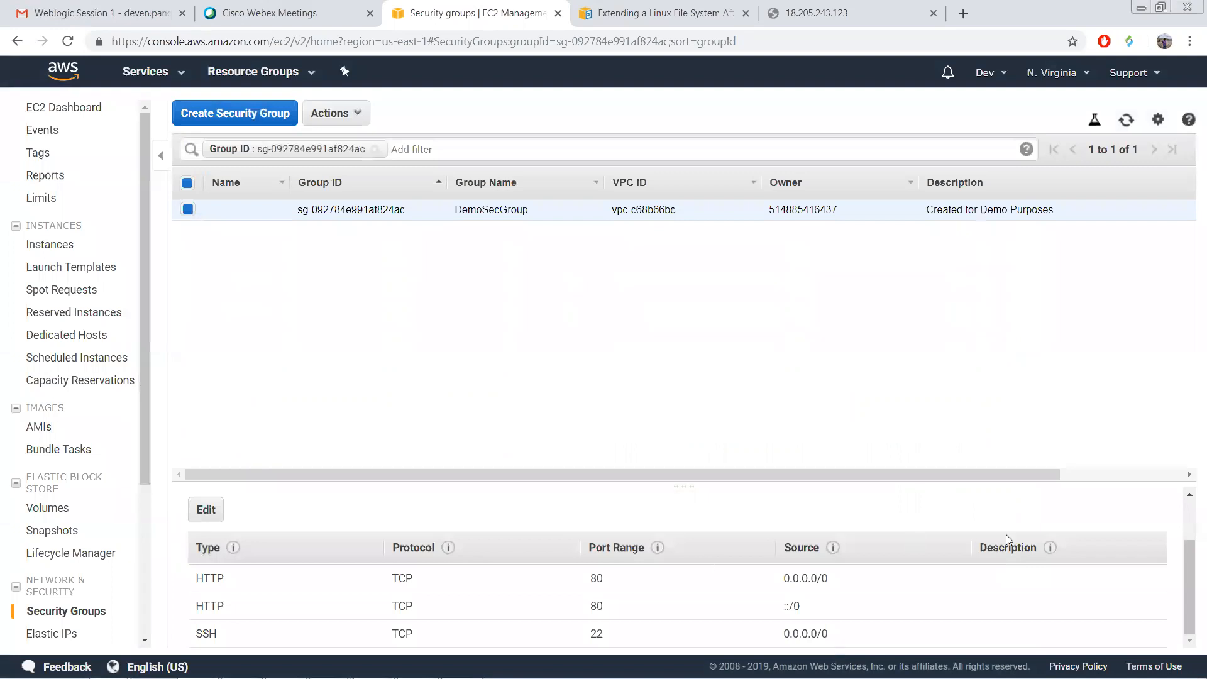
scroll(1190, 569, up, 1)
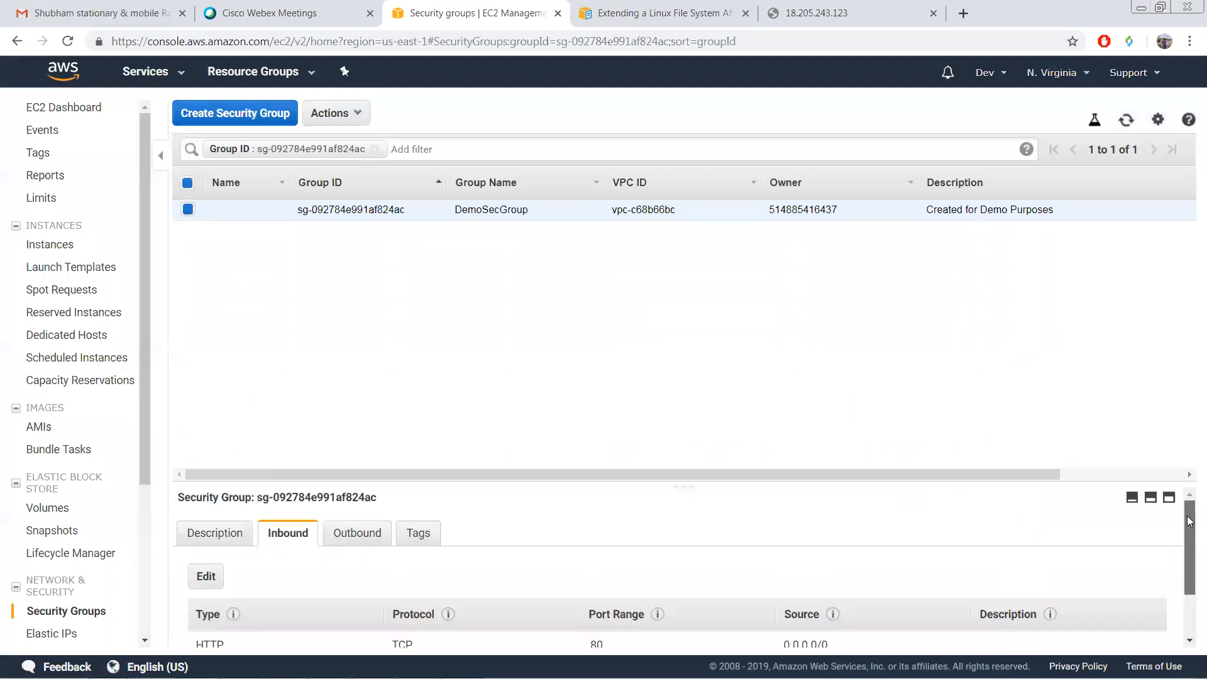
scroll(1190, 623, down, 1)
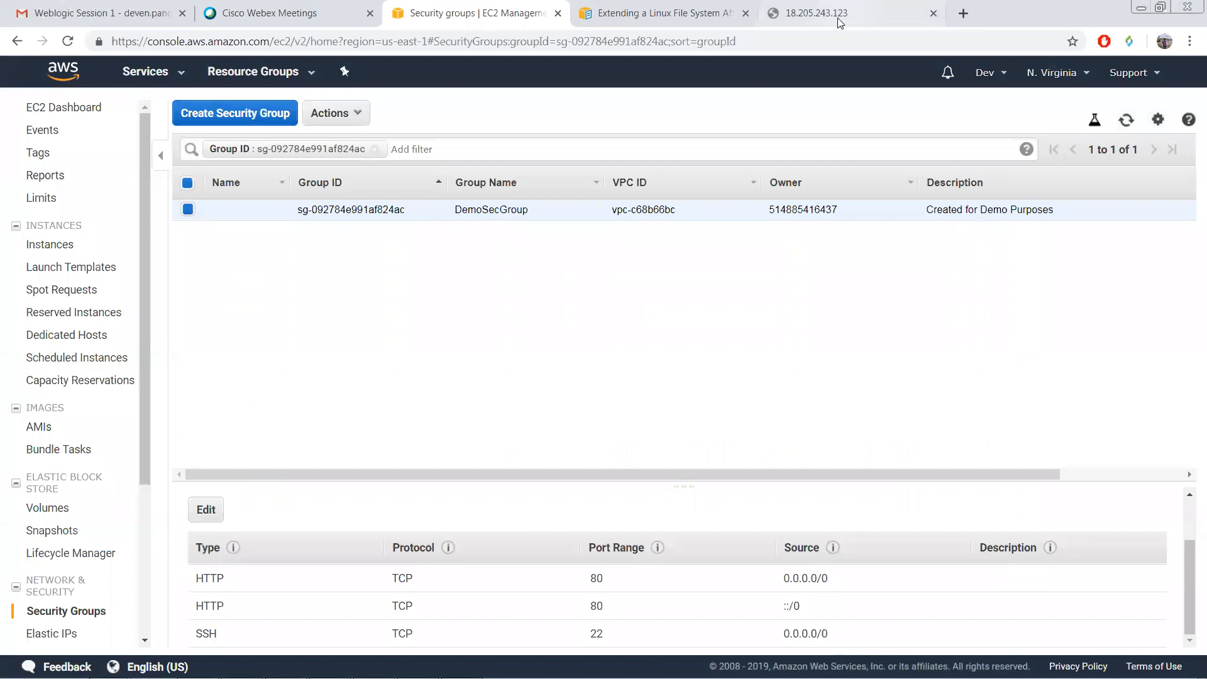
Step: Log in to the WebLogic console at 18.205.243.123:7001 with the administrator username and password
click(794, 15)
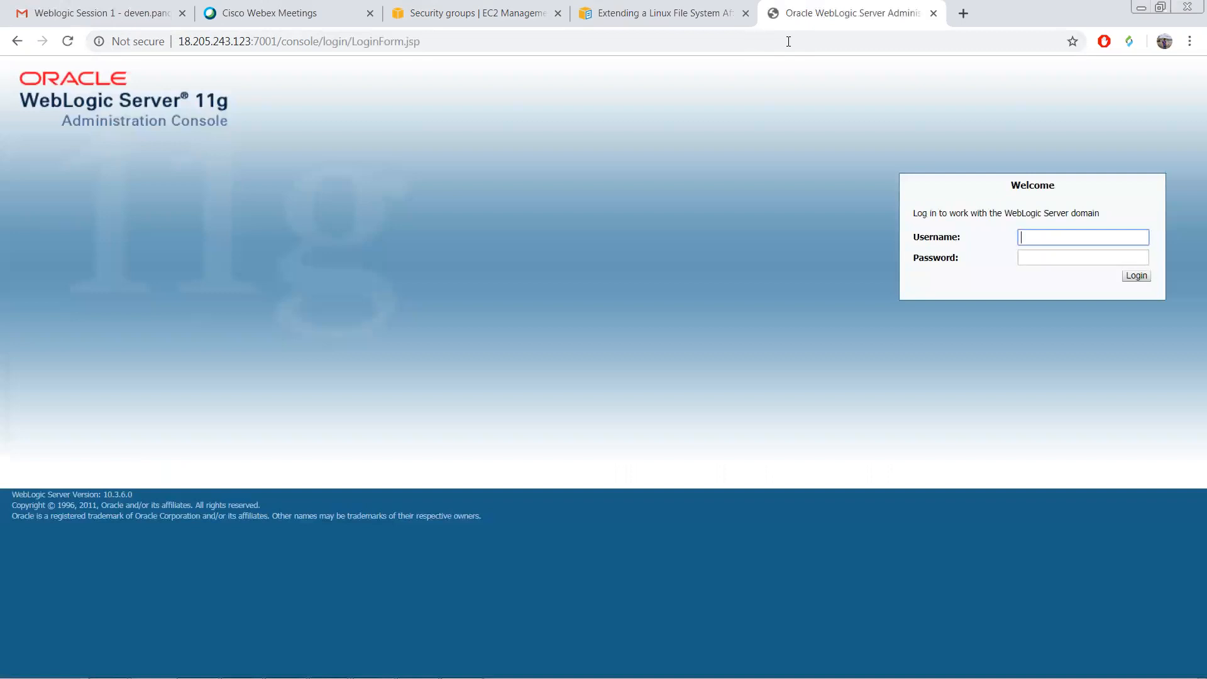
text(weblogic)
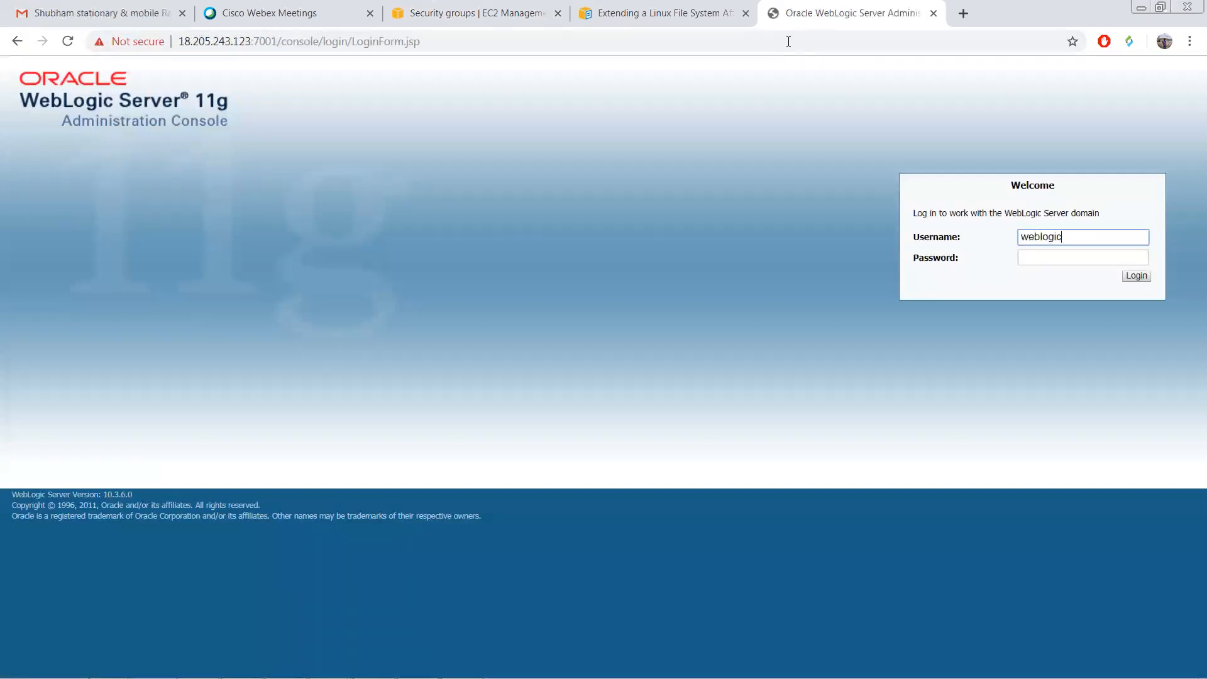
key(Tab)
text(wel)
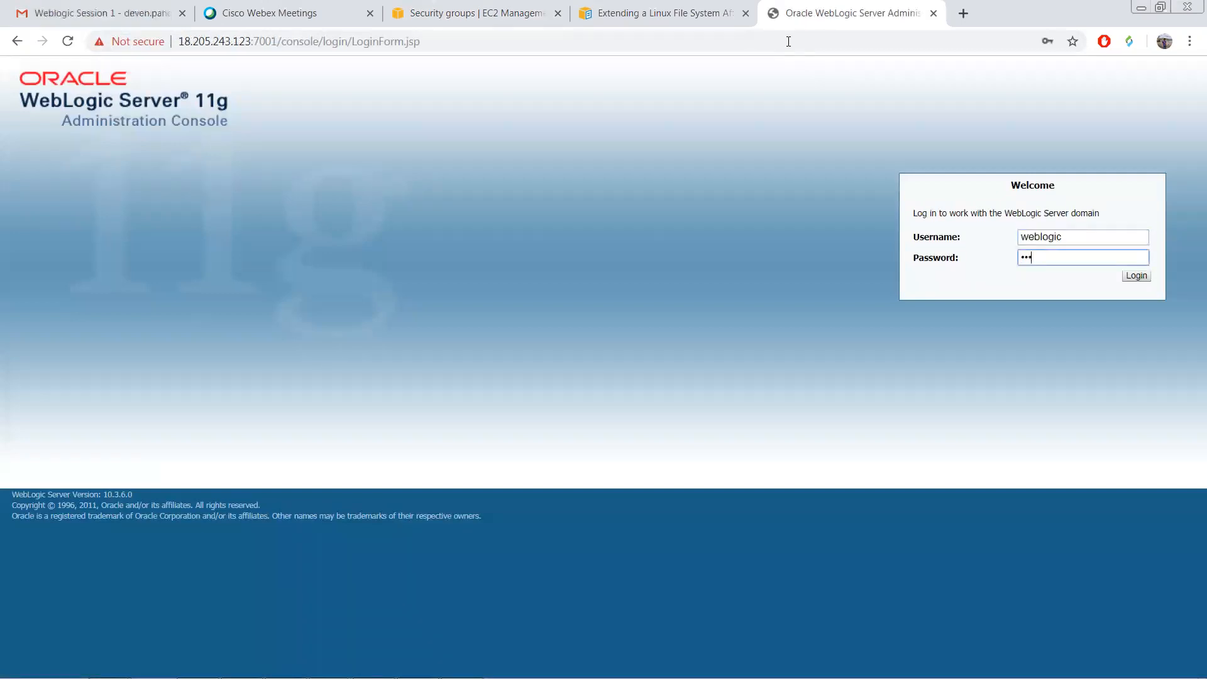
text(come1)
key(Return)
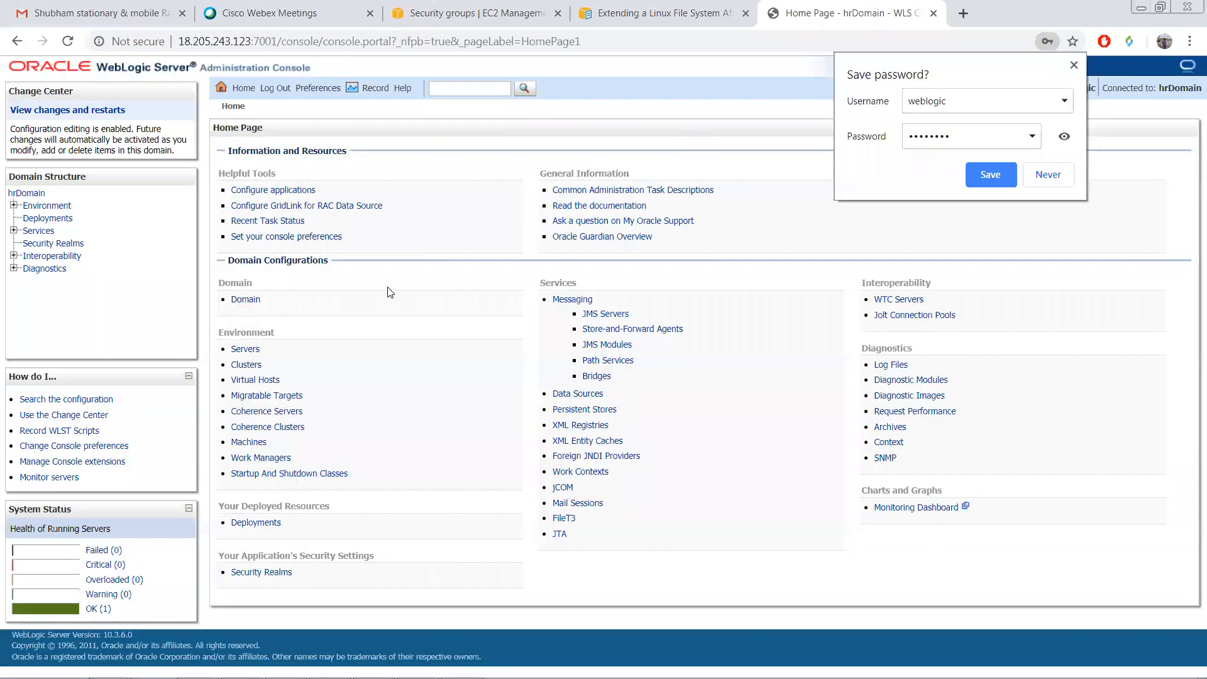
Step: Dismiss the save-password prompt, check the connected domain hrDomain, and open Environment > Servers
click(390, 292)
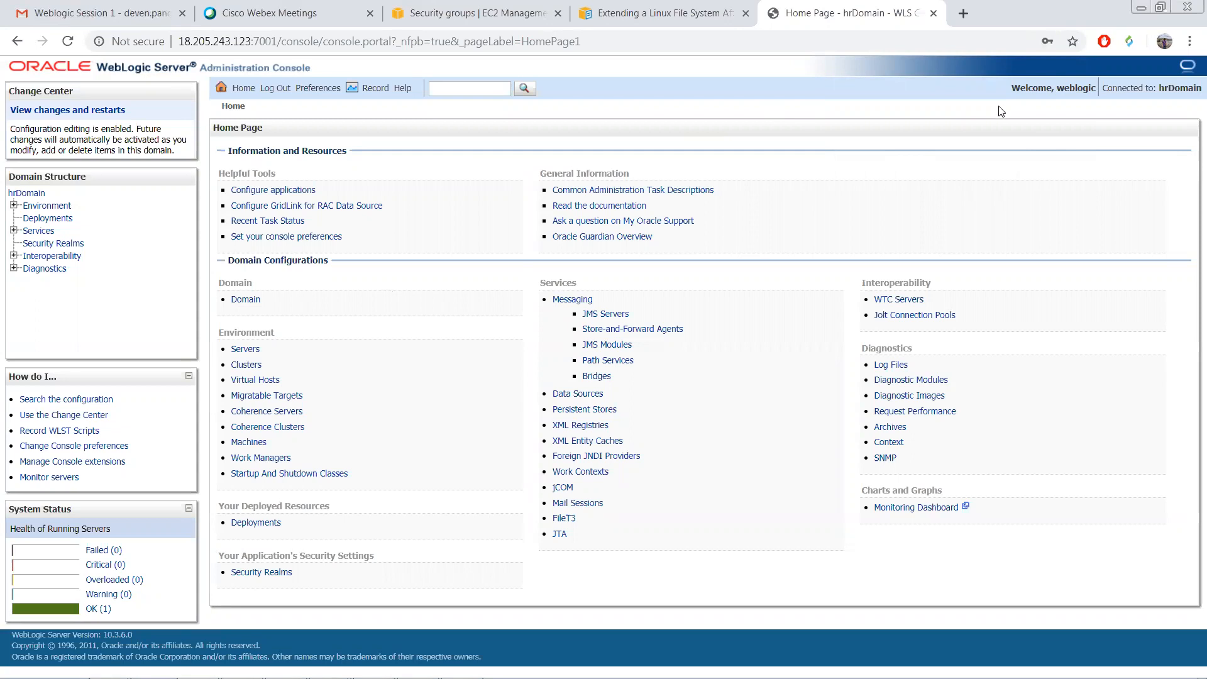
double_click(1095, 89)
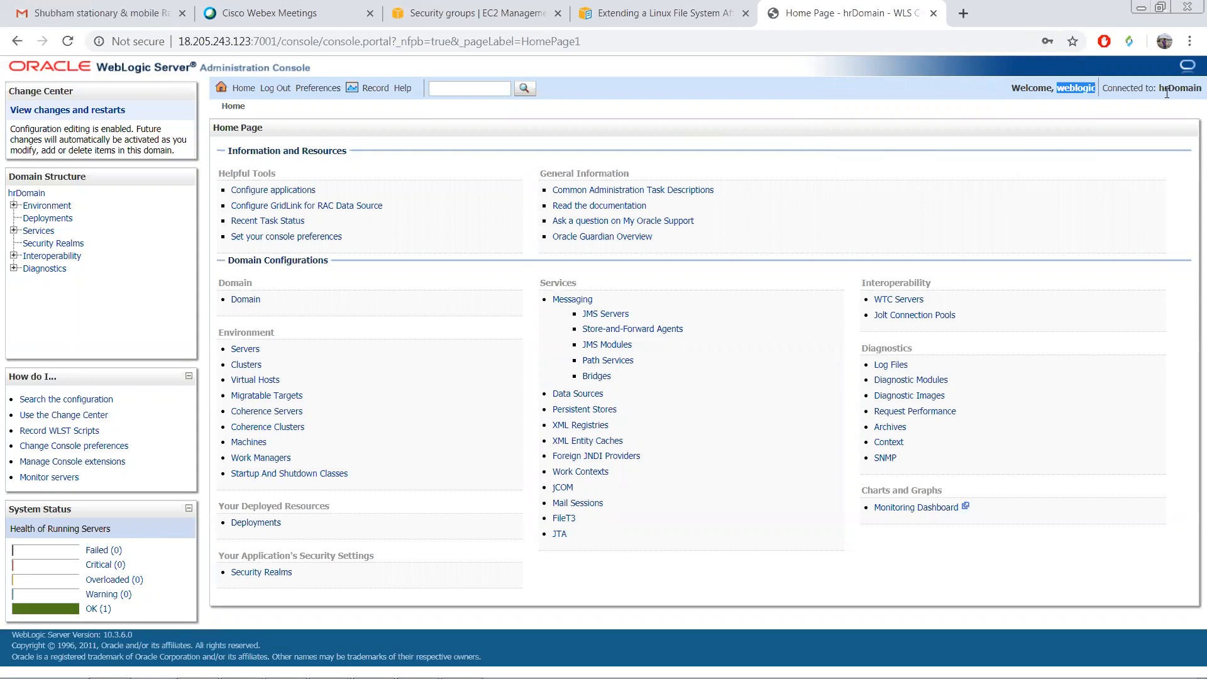
drag(1160, 90, 1194, 88)
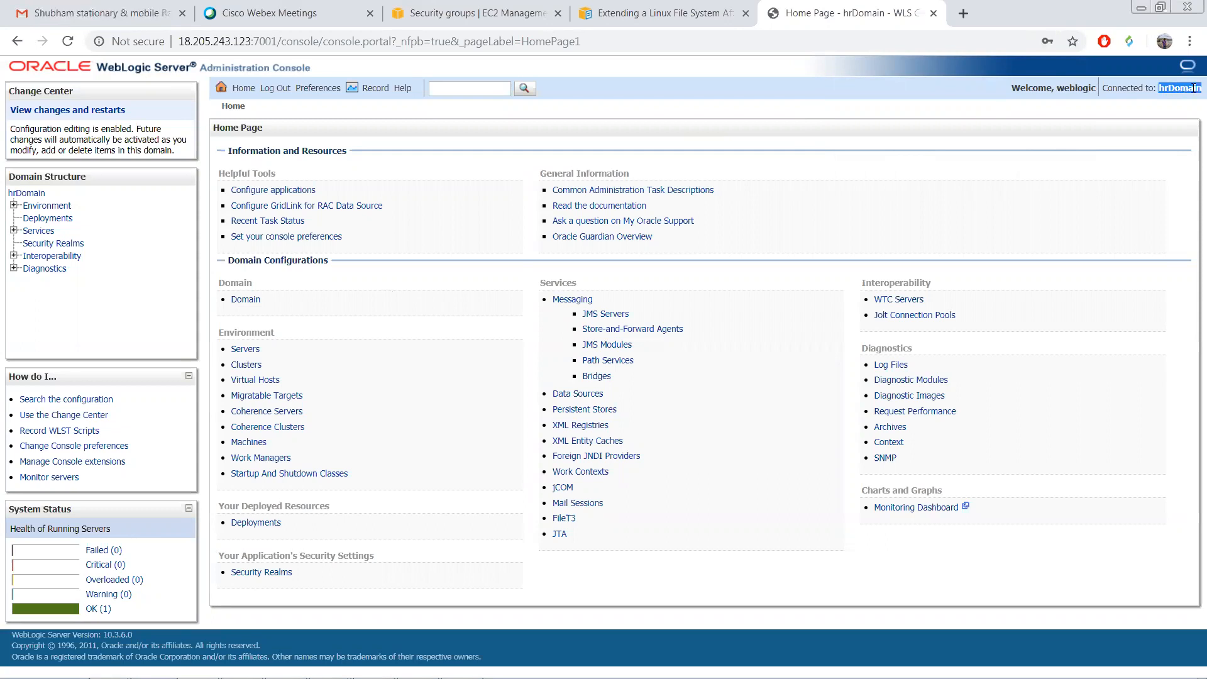
click(1159, 90)
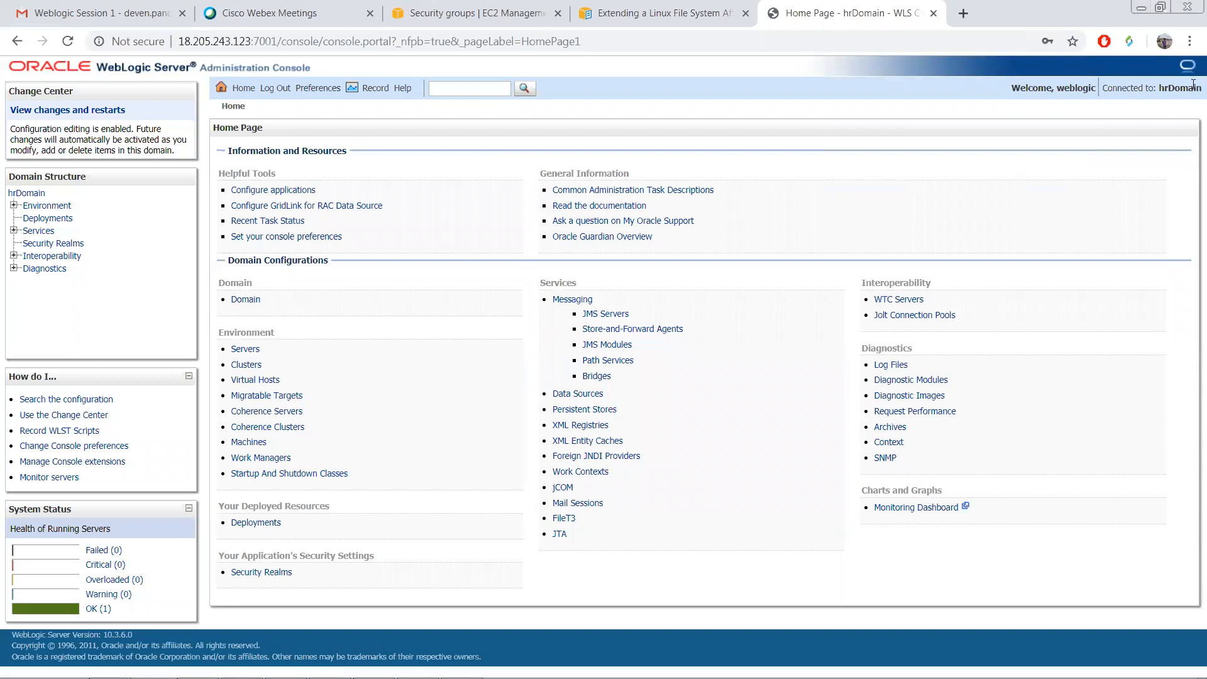
drag(1193, 85, 1157, 88)
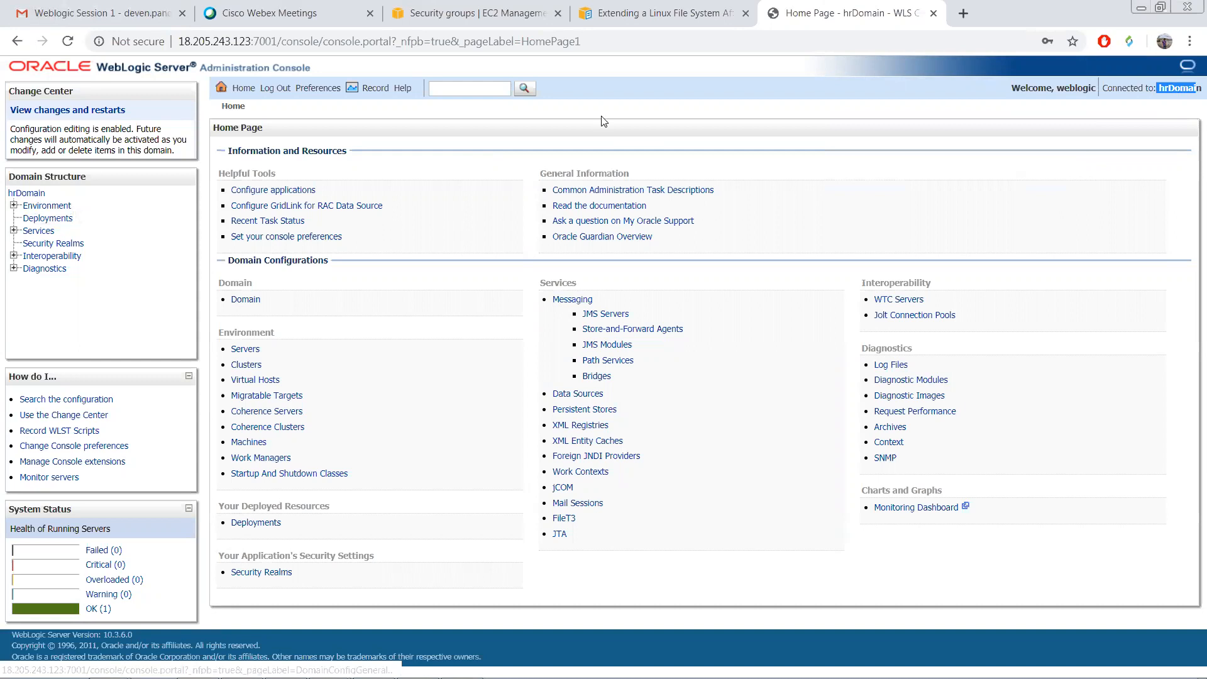
click(442, 325)
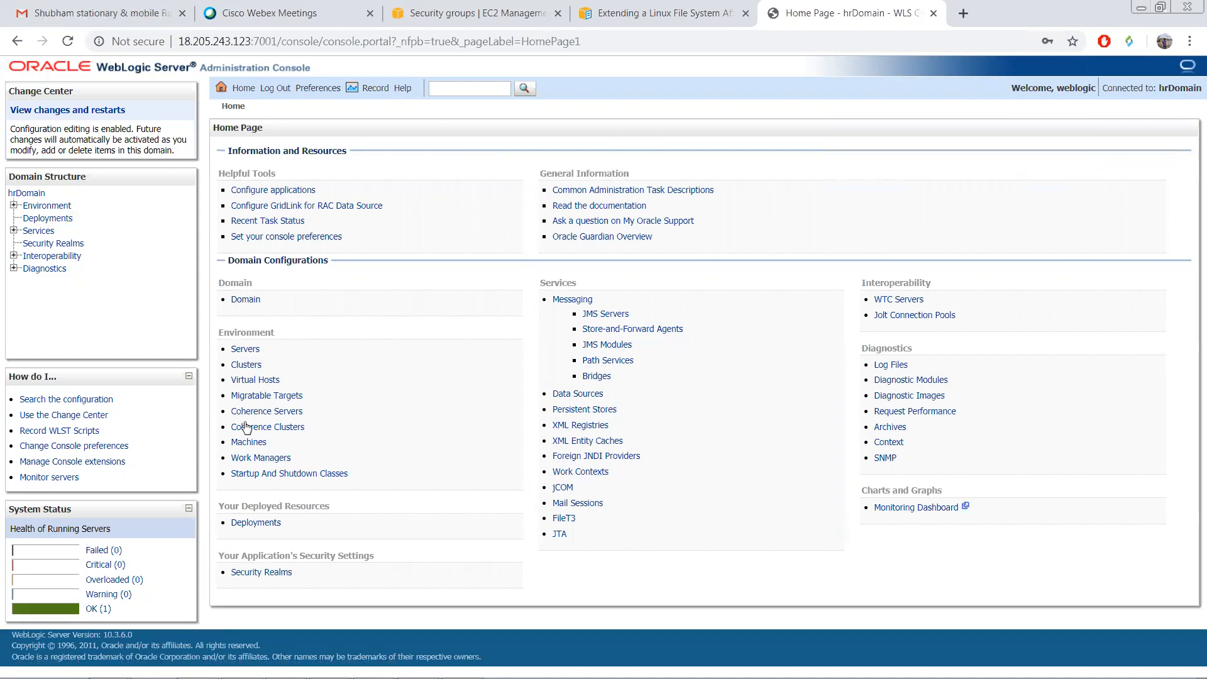
click(245, 351)
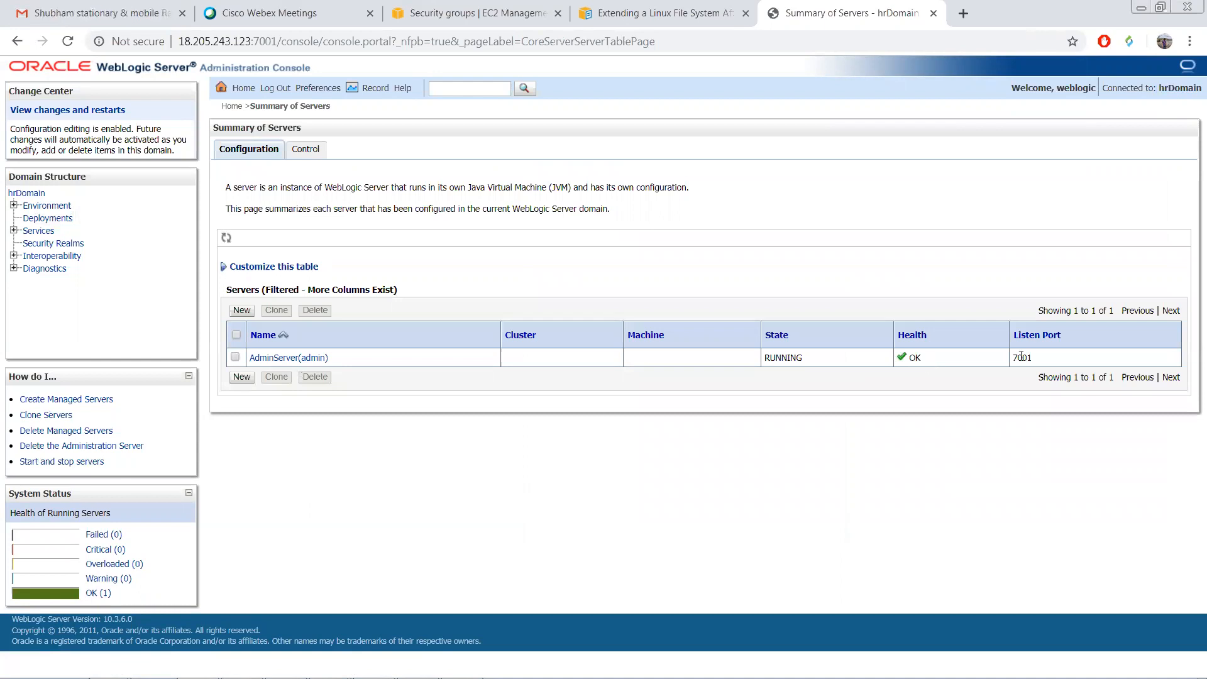
double_click(986, 368)
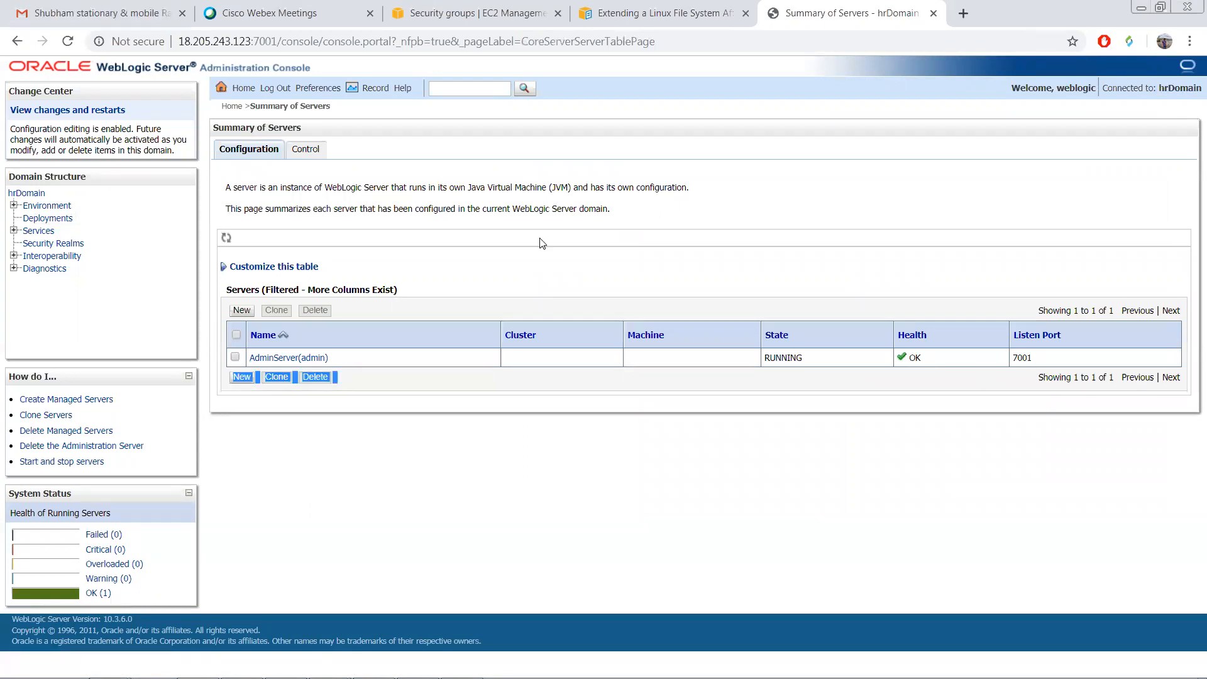
click(183, 43)
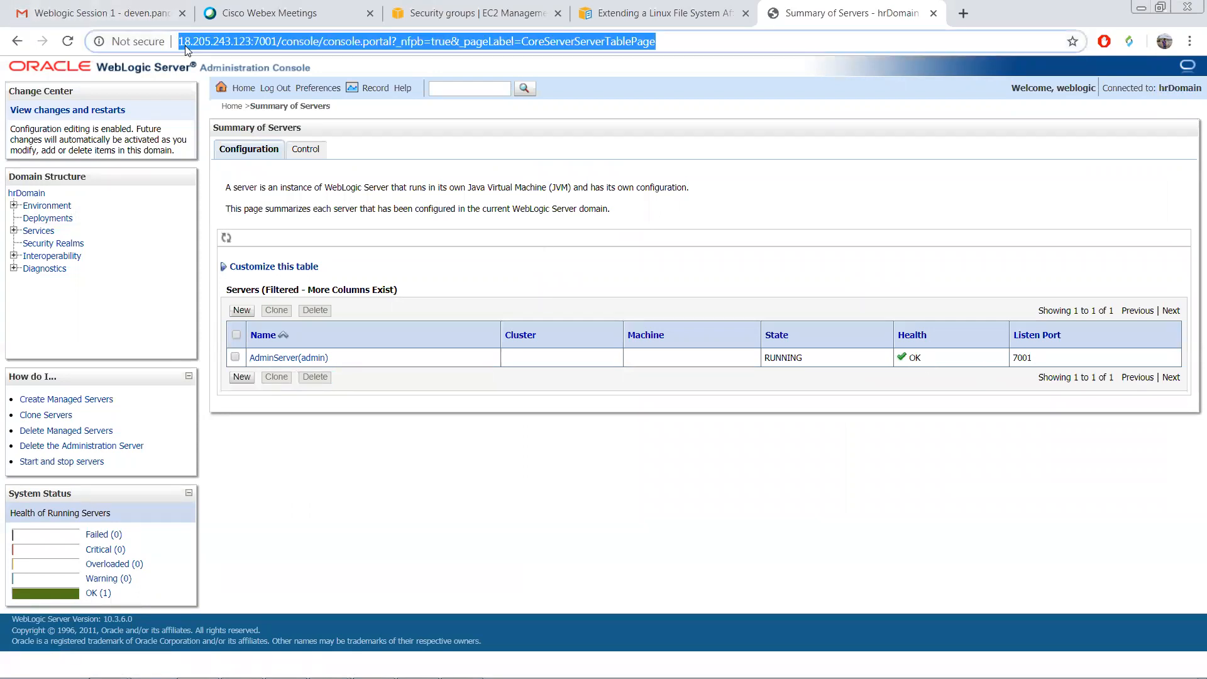
click(179, 43)
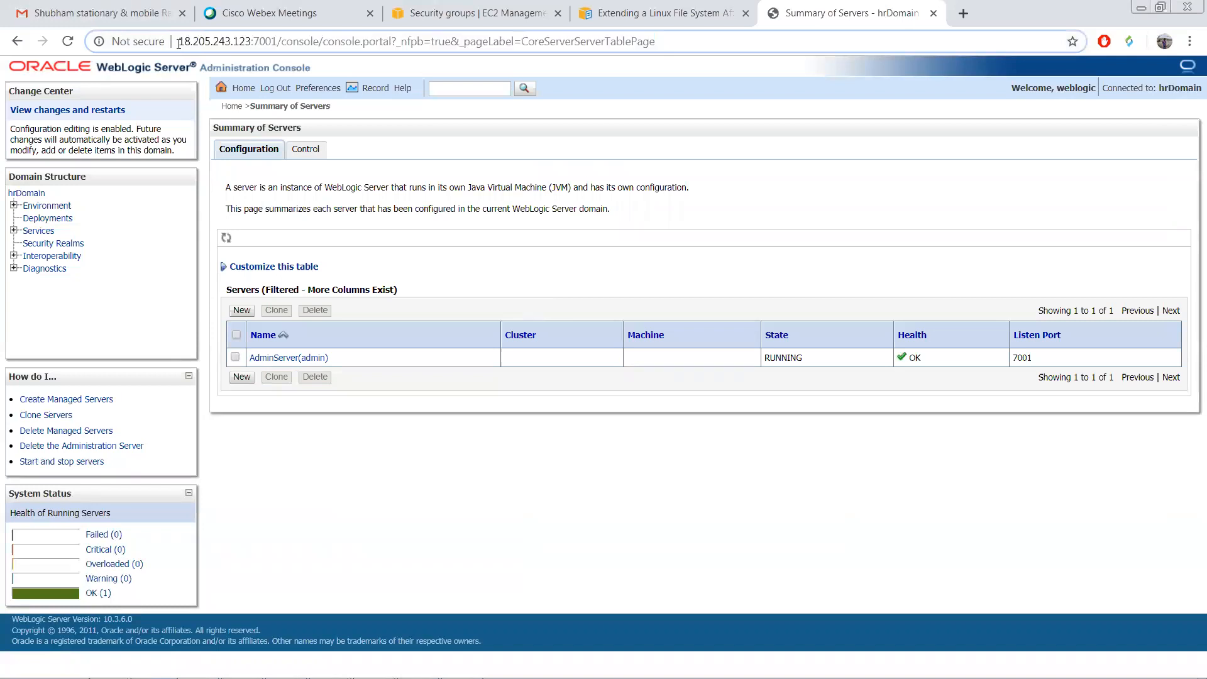
text(ht)
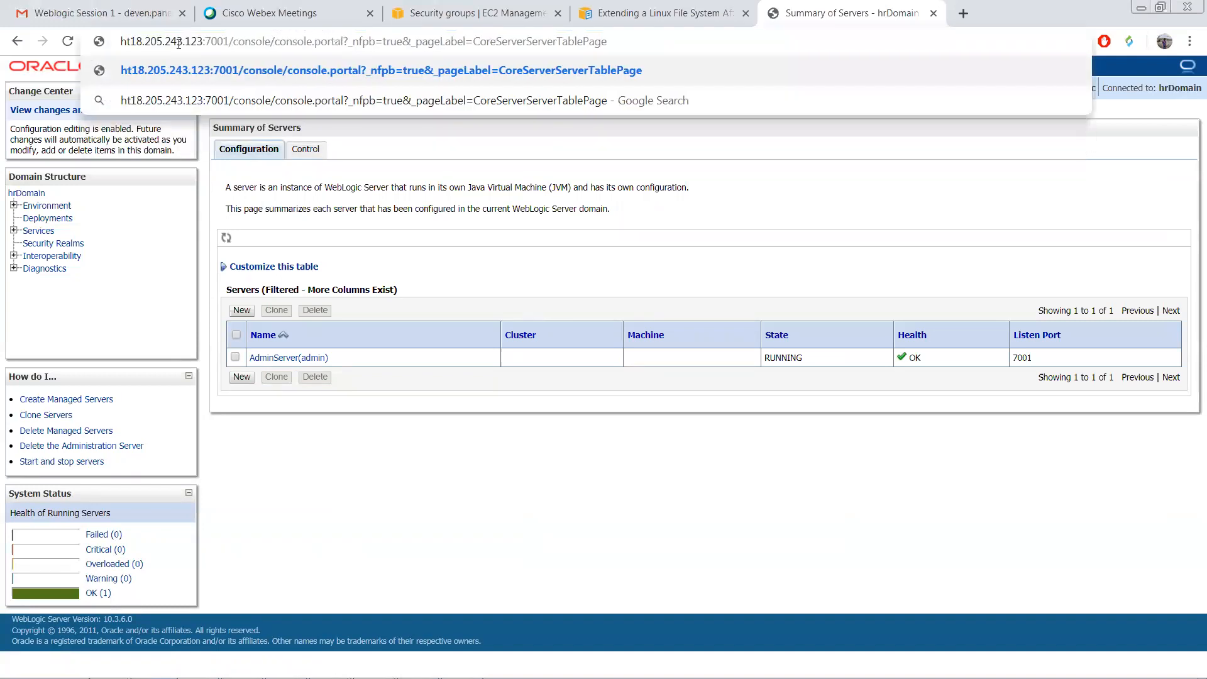
text(tps:/)
key(Return)
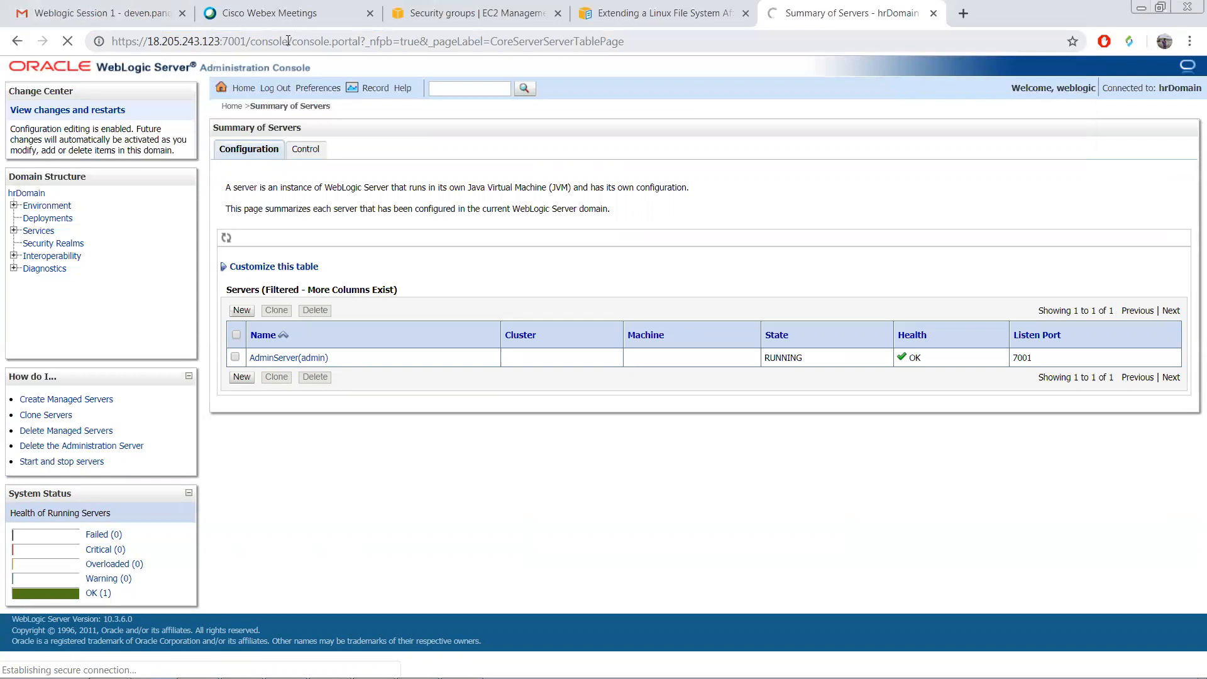
Step: Copy the HTTPS console address into a new browser tab
drag(288, 42, 104, 50)
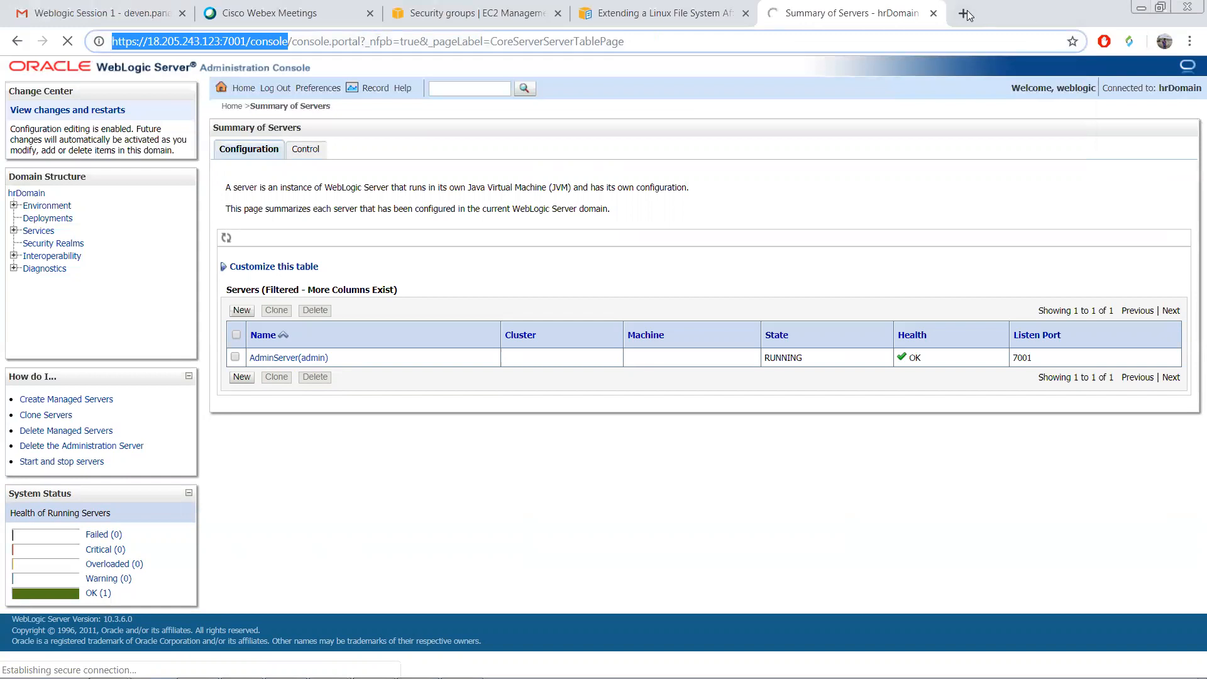
key(ctrl+t)
text(https://18.205.243.123:7001/console)
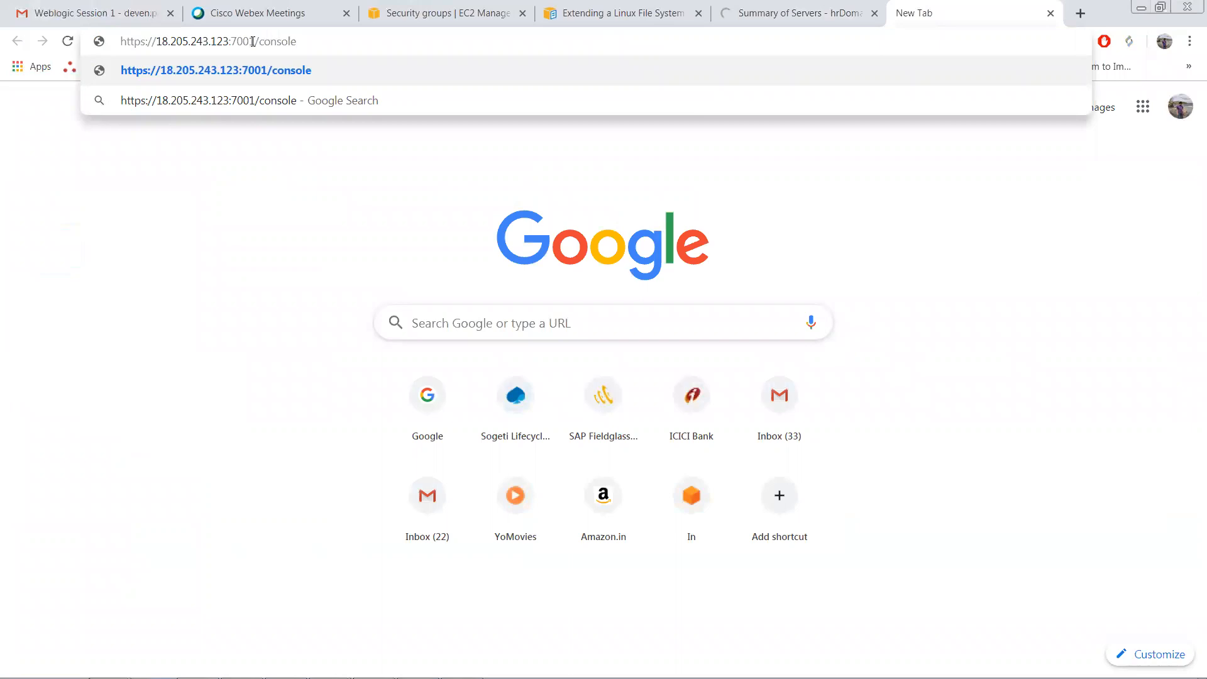
Step: Load and retry the HTTPS console on port 7002 (ERR_SSL_PROTOCOL_ERROR), then return to the port 7001 tab
key(Return)
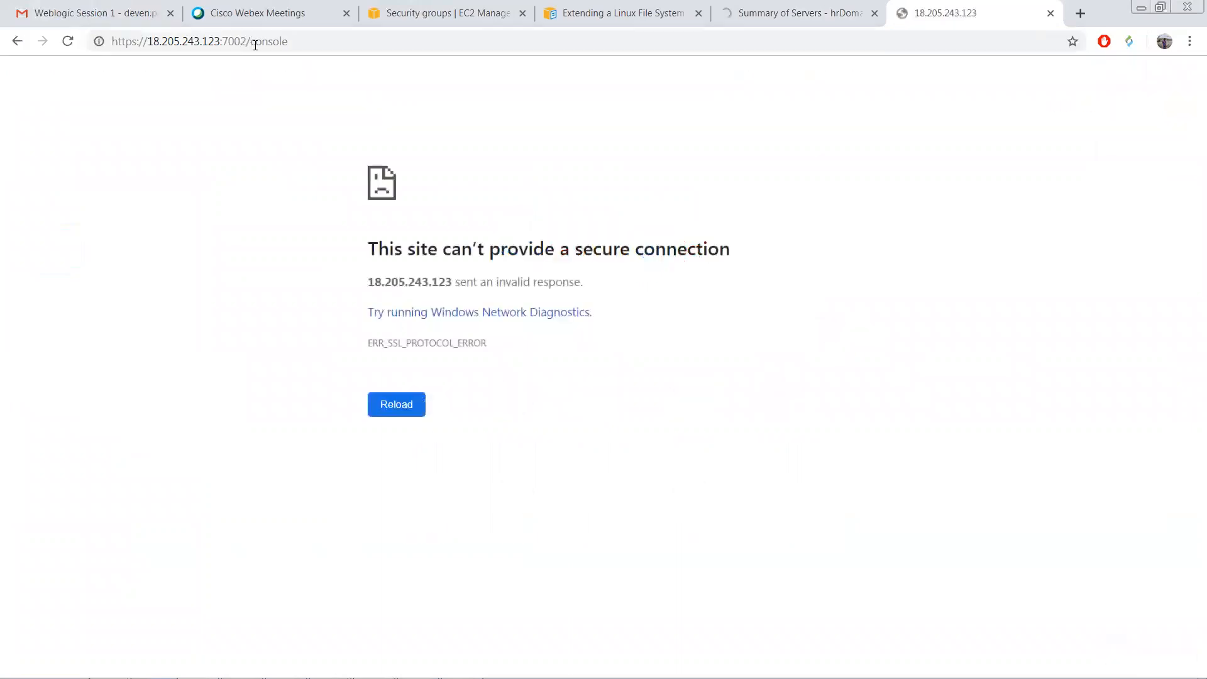
click(302, 42)
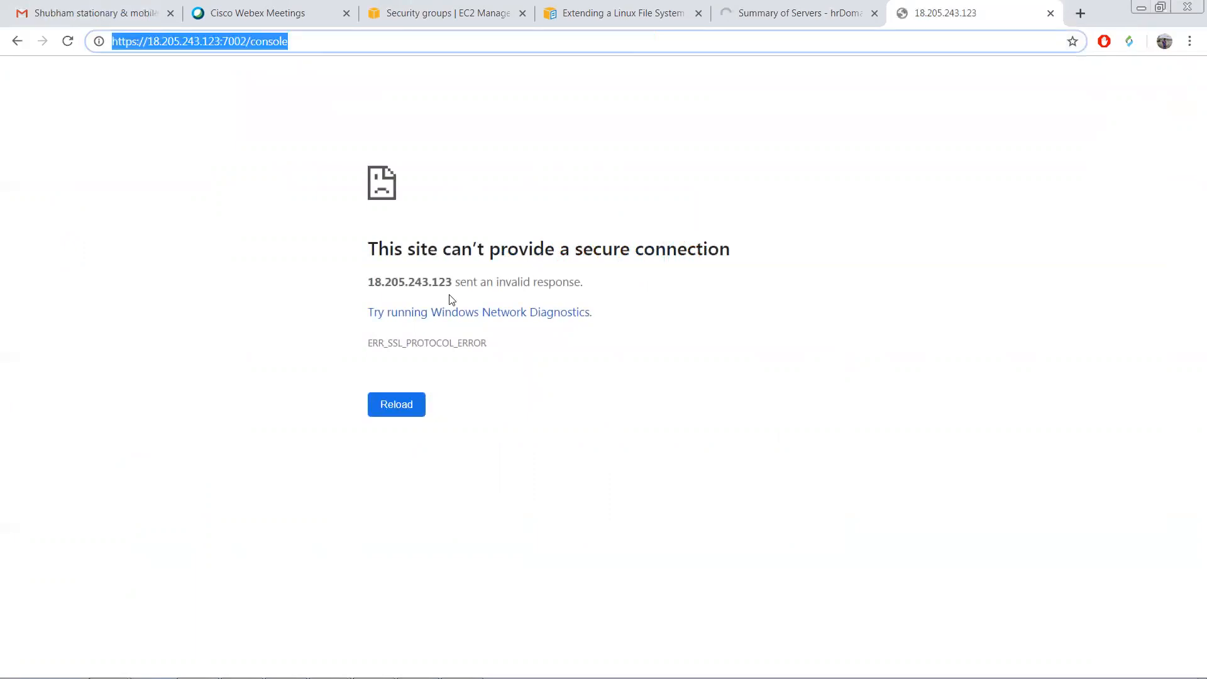
click(331, 44)
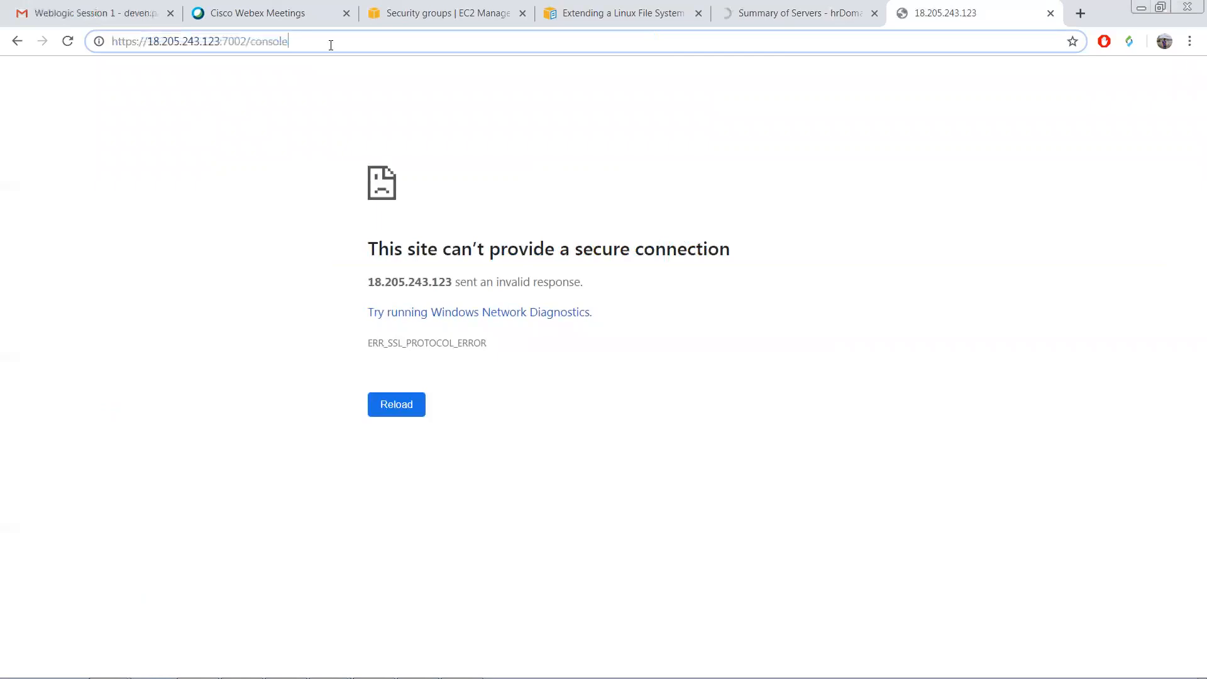
key(Return)
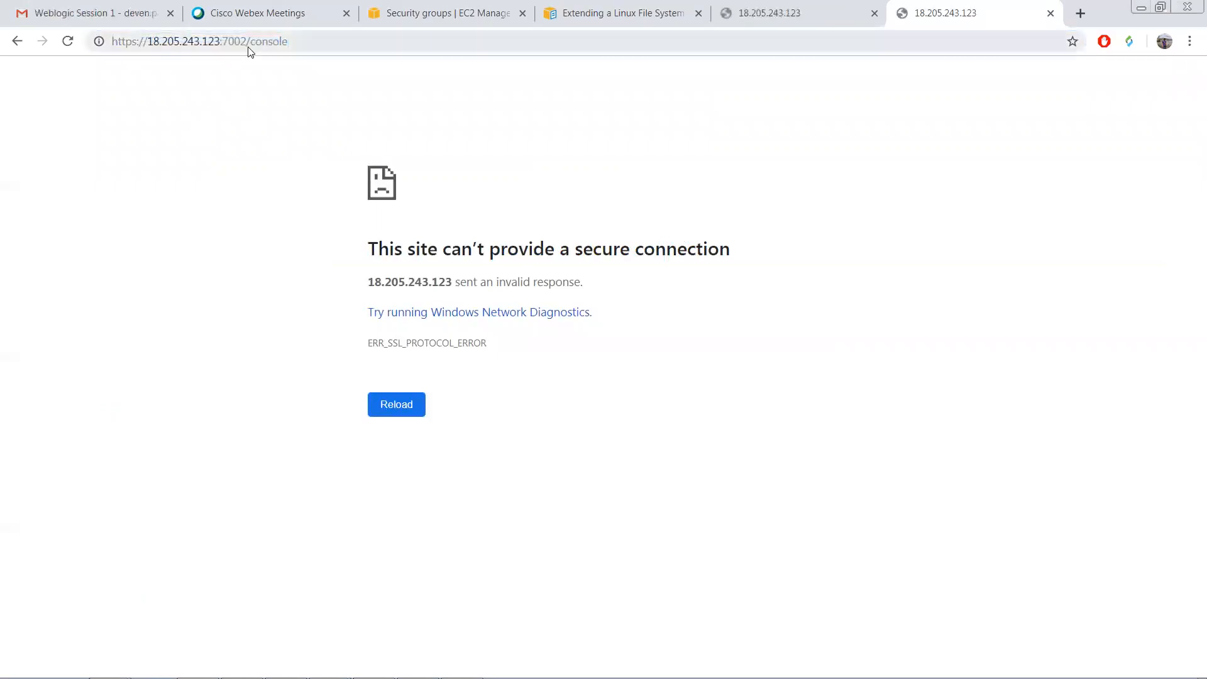
click(588, 36)
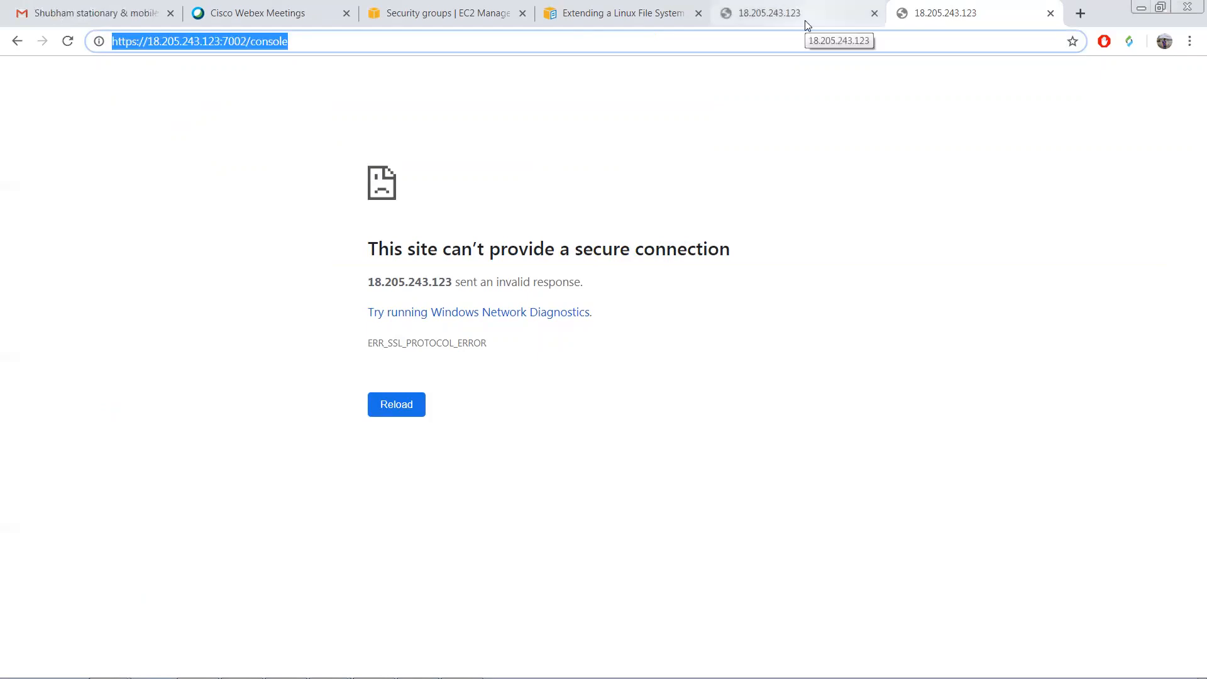
click(138, 44)
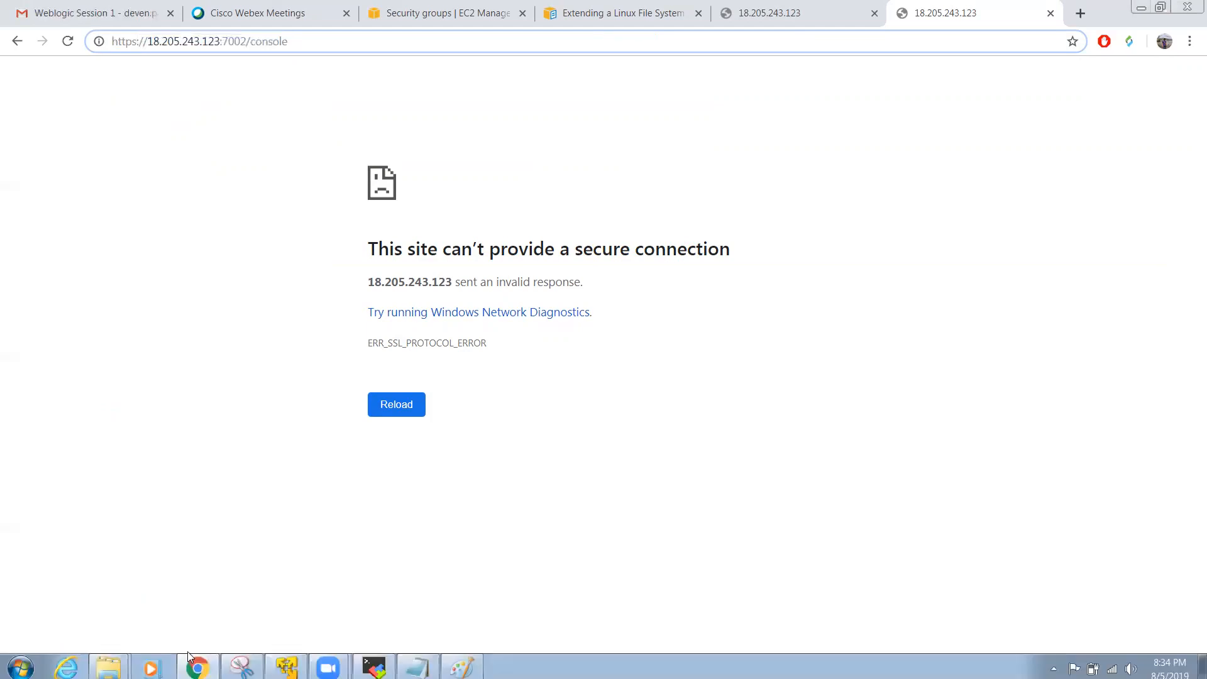
click(770, 23)
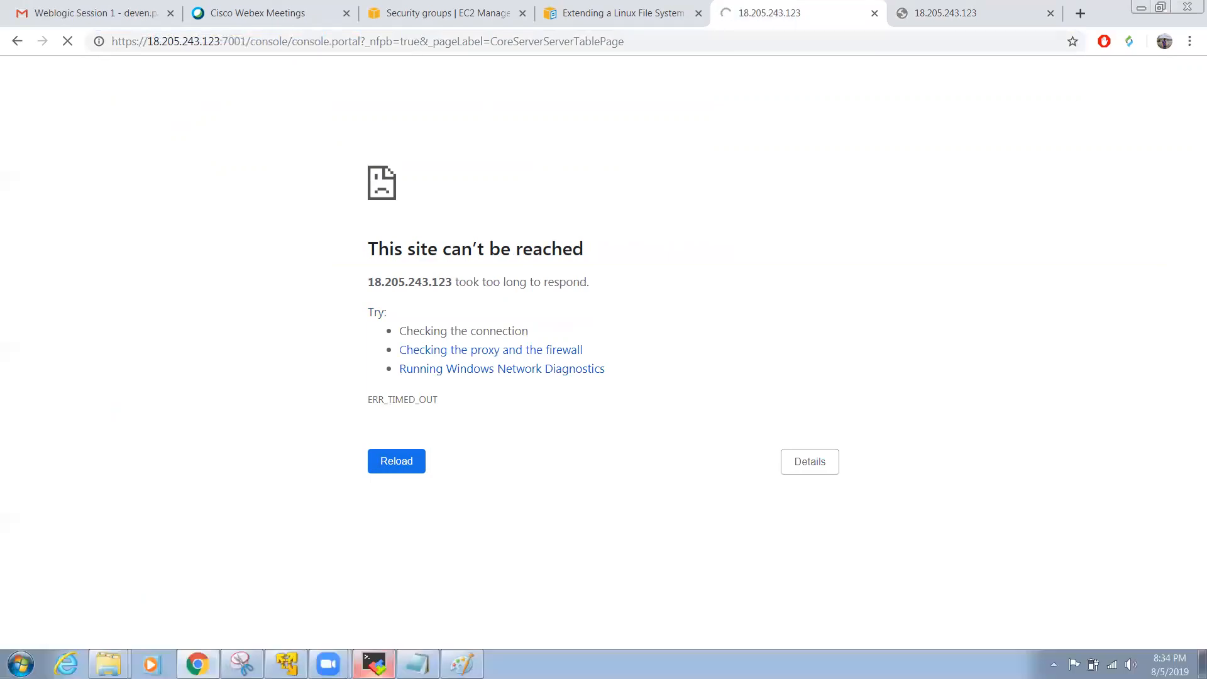
Step: Check the SSH session showing the WebLogic server log, then return to the browser
click(375, 666)
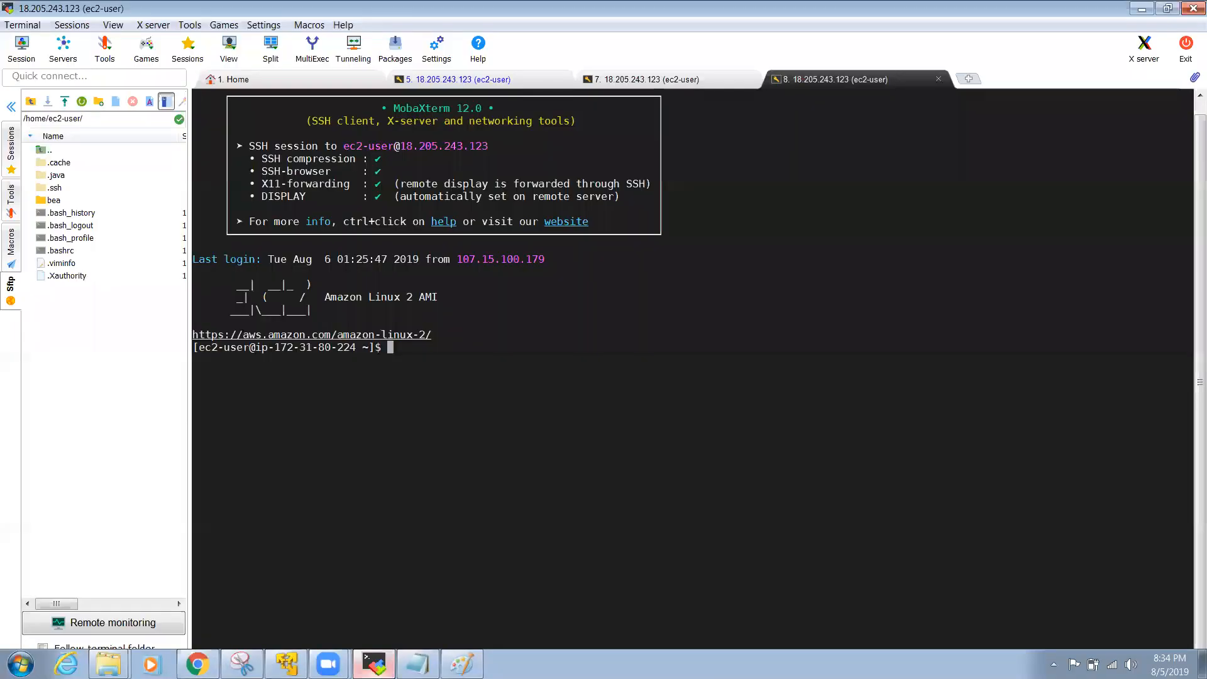
click(647, 81)
click(467, 80)
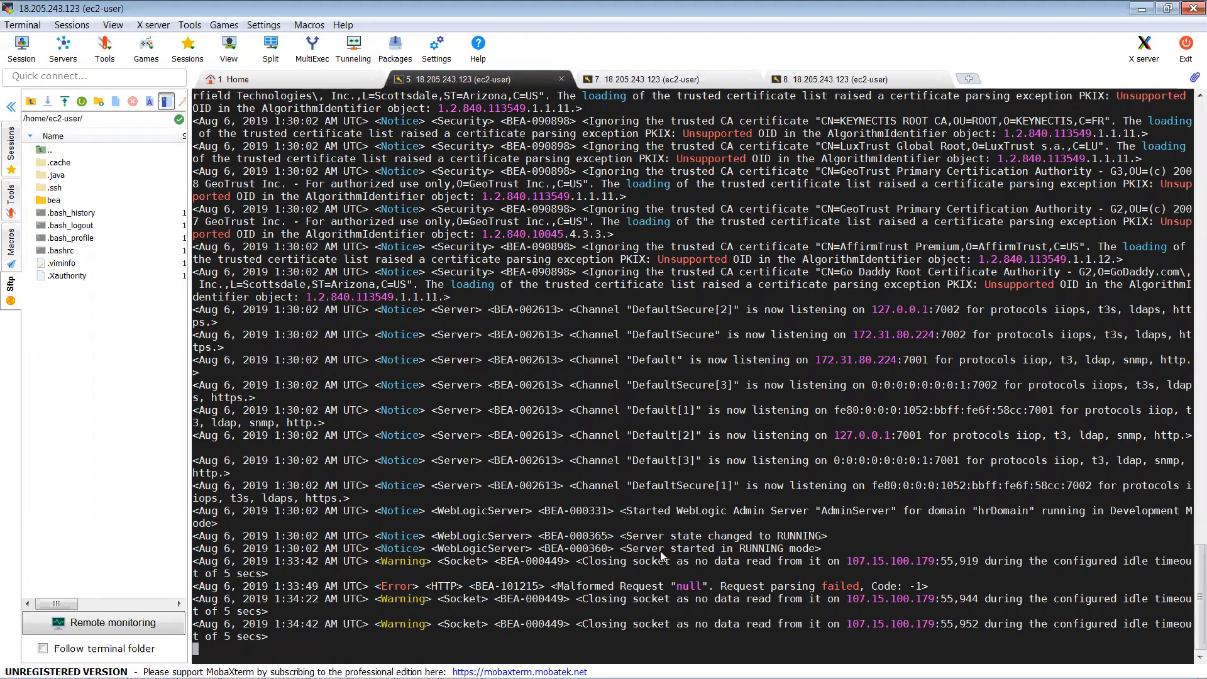
key(alt+Tab)
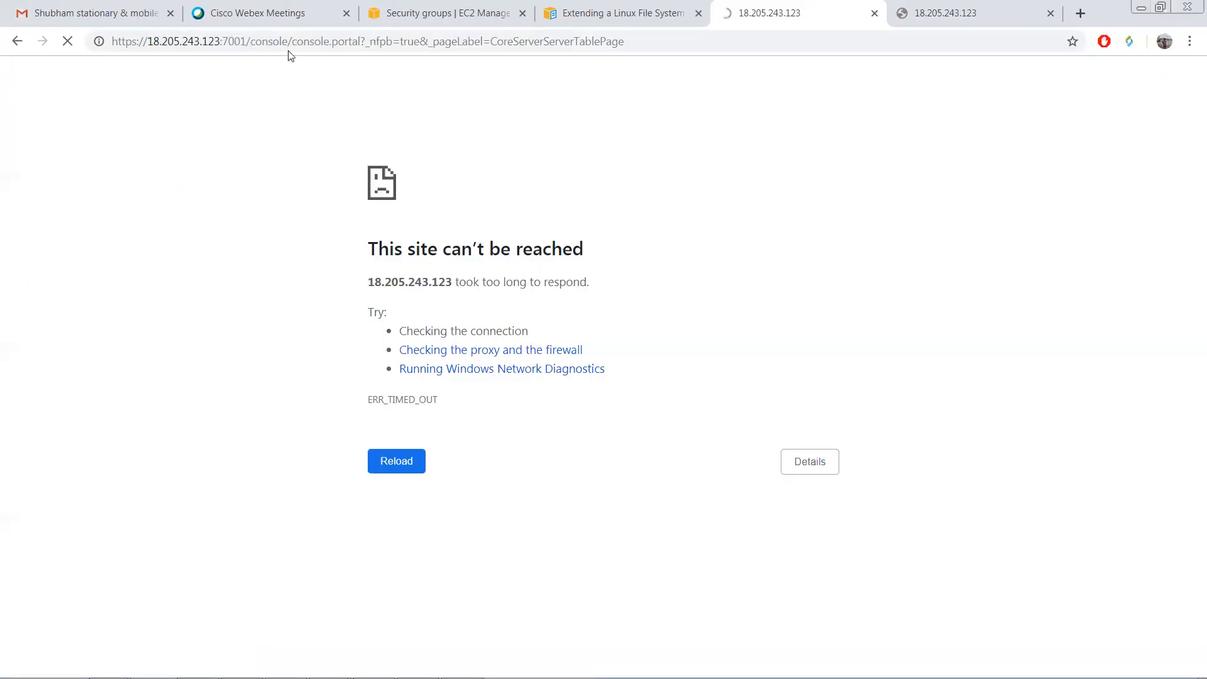
Step: Trim the address back to 18.205.243.123:7001/console/ and load it
drag(292, 41, 645, 28)
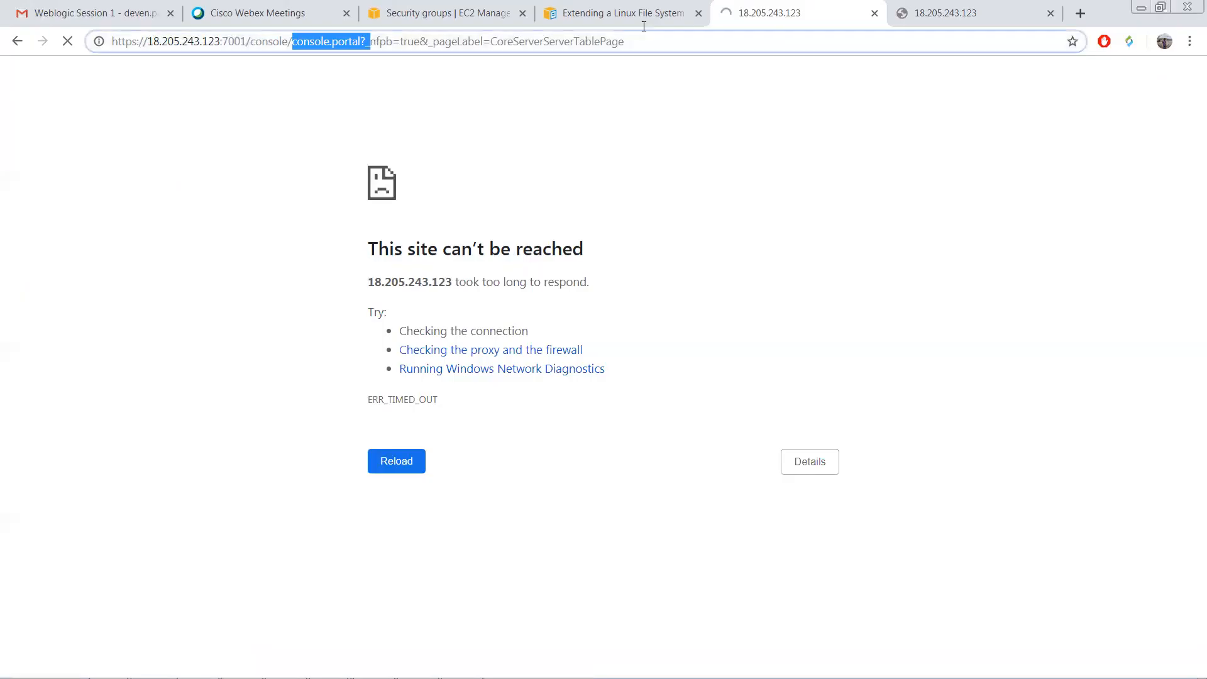
key(BackSpace)
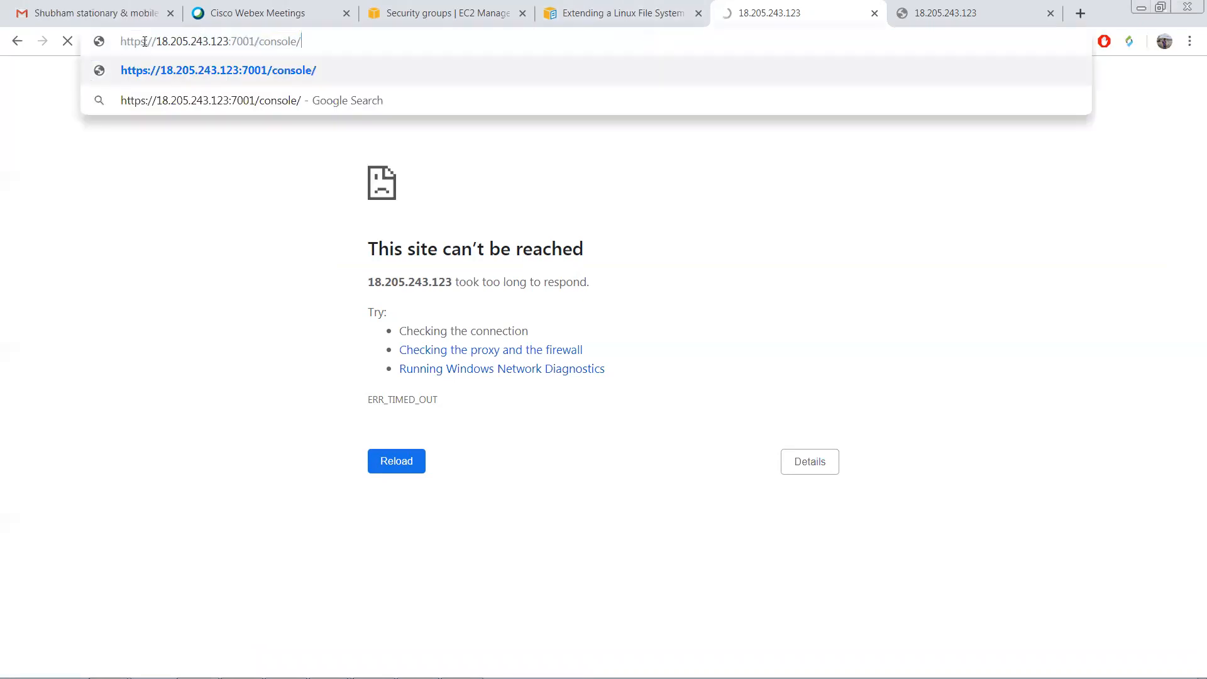
key(Return)
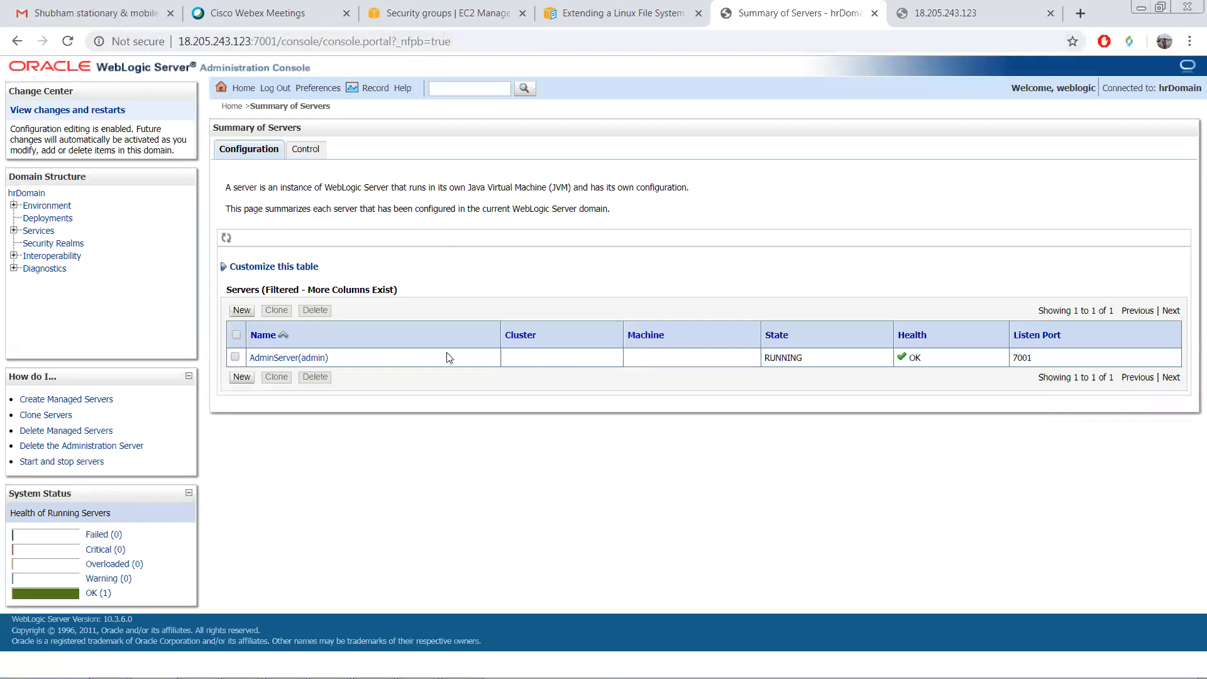
Step: Create a new stand-alone server named ms1 with listen port 7003
click(242, 311)
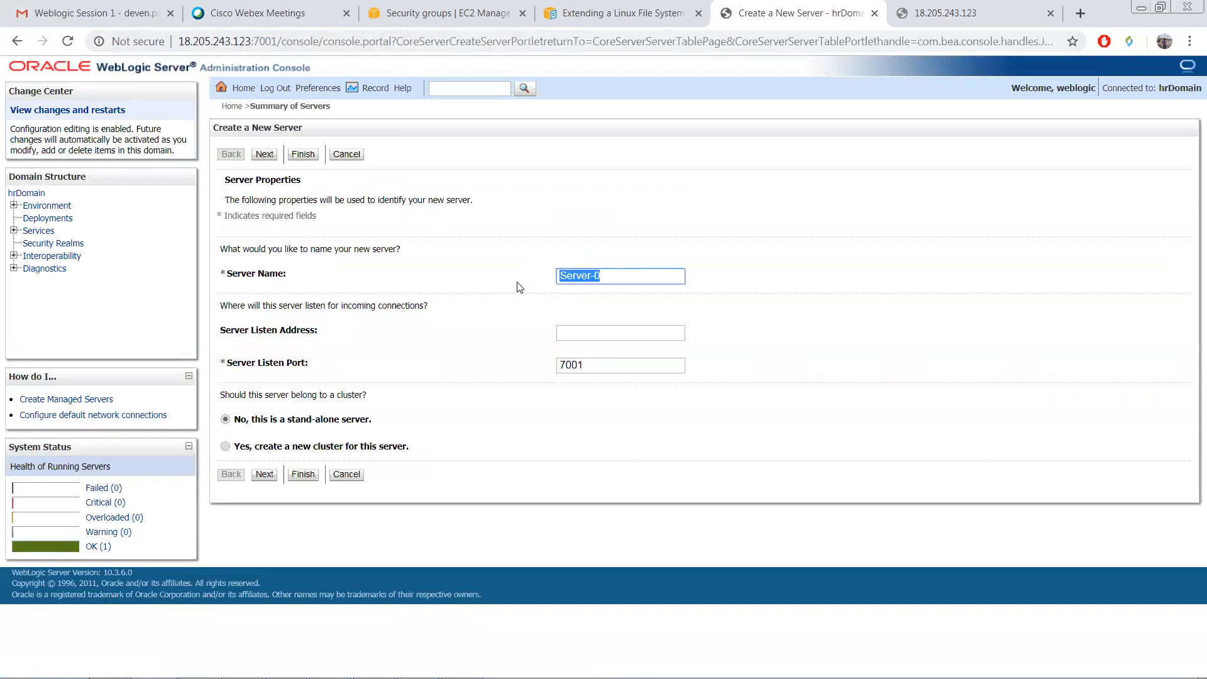
text(ms1)
click(586, 333)
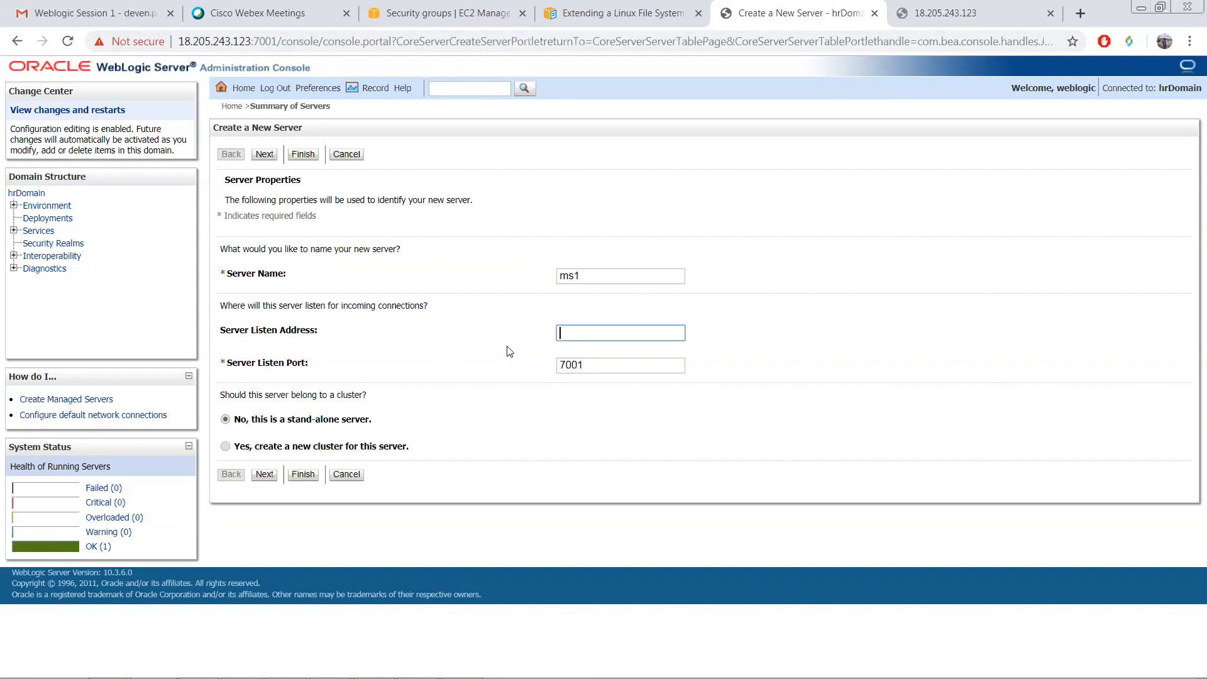
click(600, 371)
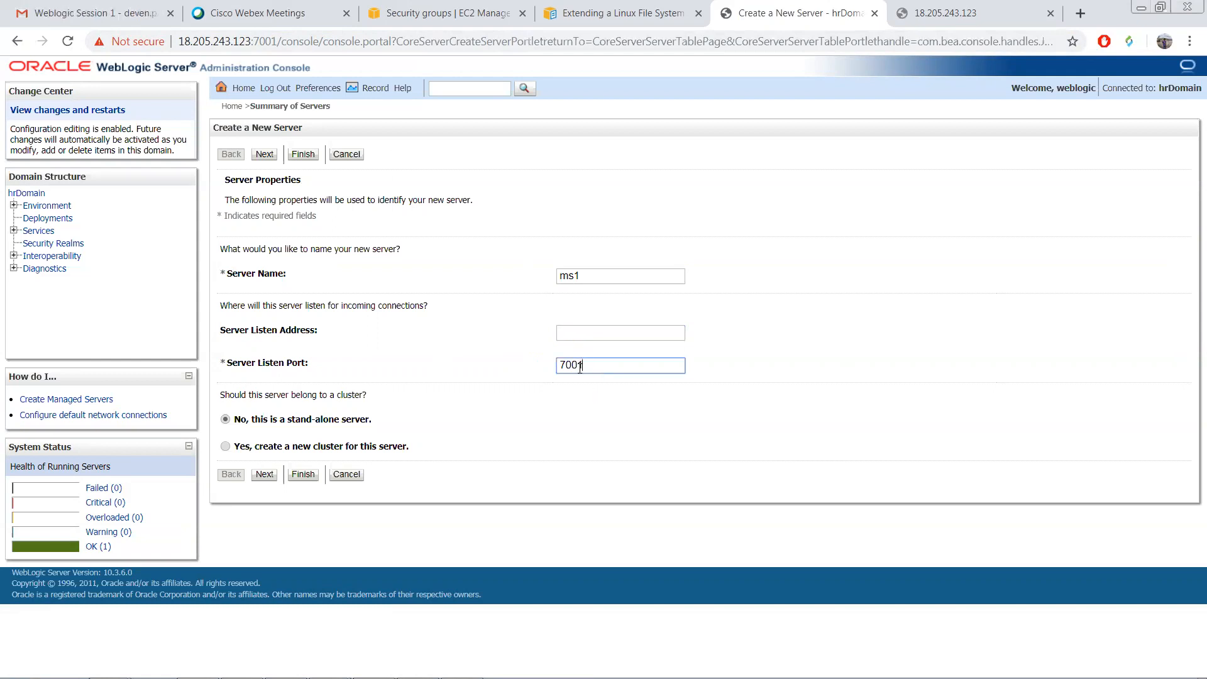
key(shift+Left)
text(3)
click(263, 476)
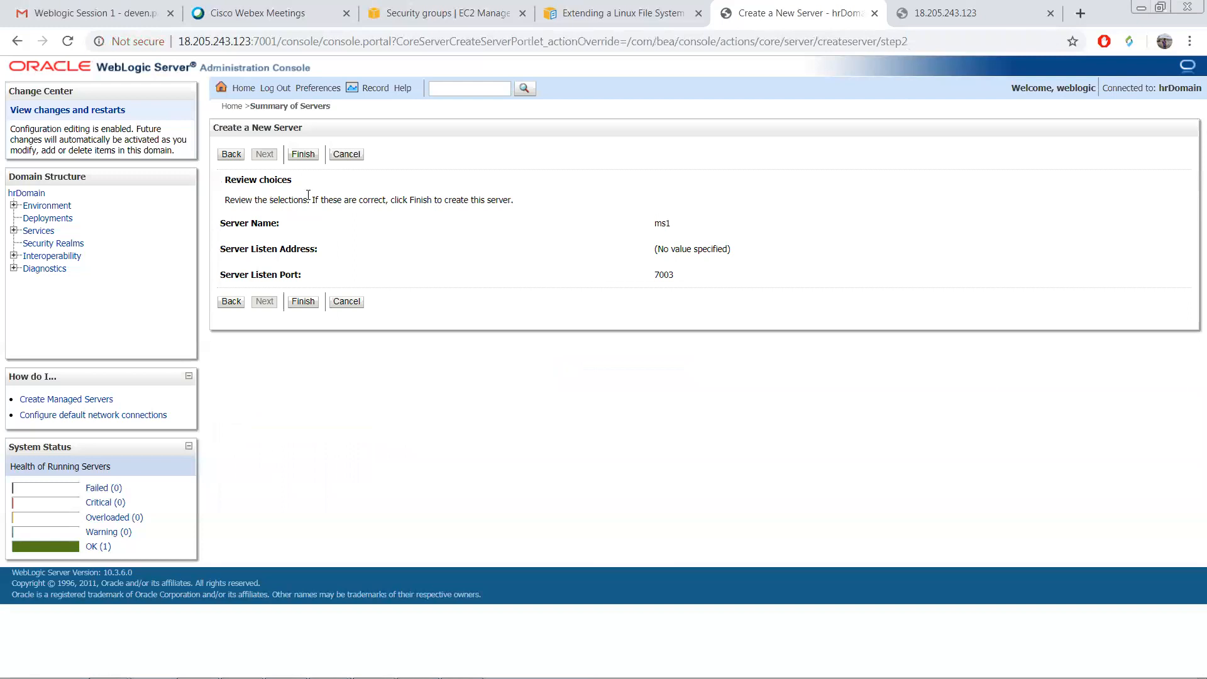
click(302, 303)
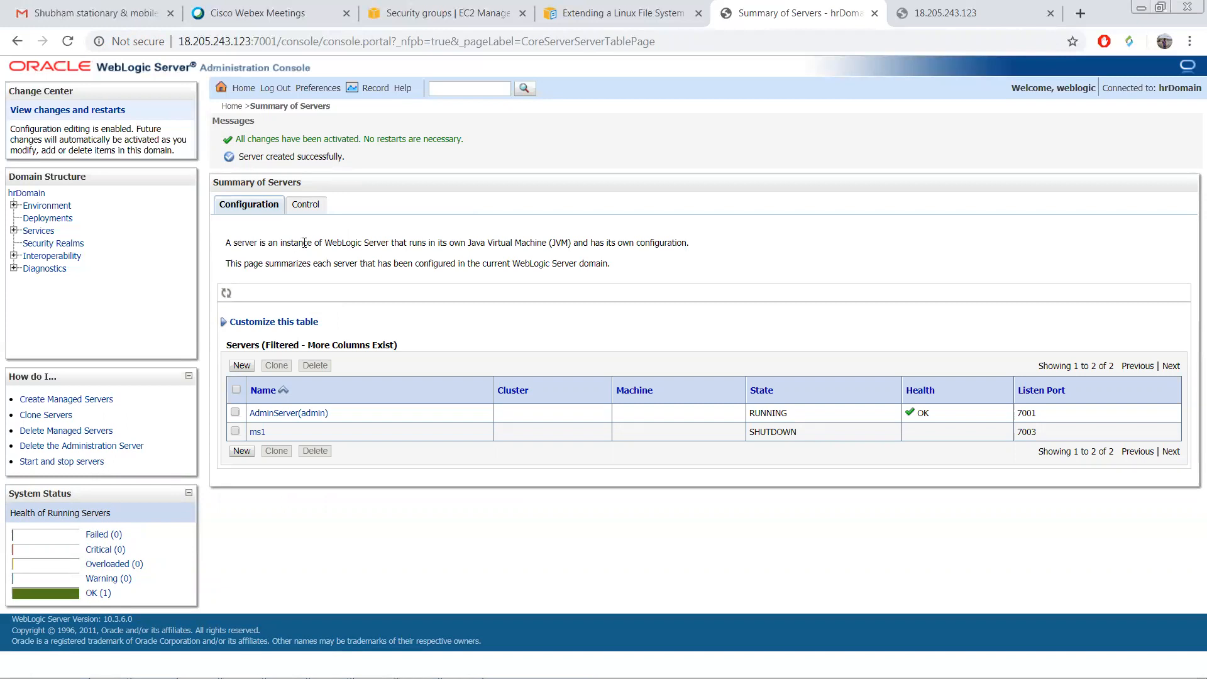
Step: Try starting ms1 from the Control tab; it stays SHUTDOWN with a no-machine warning
click(321, 205)
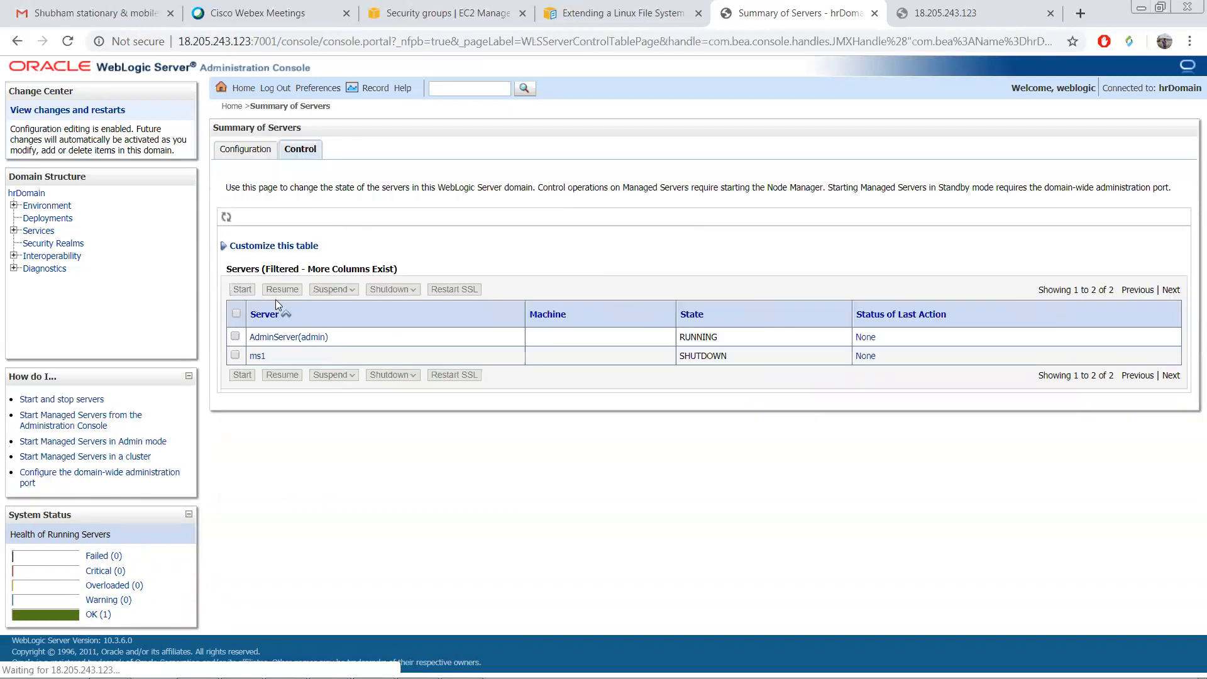
click(236, 356)
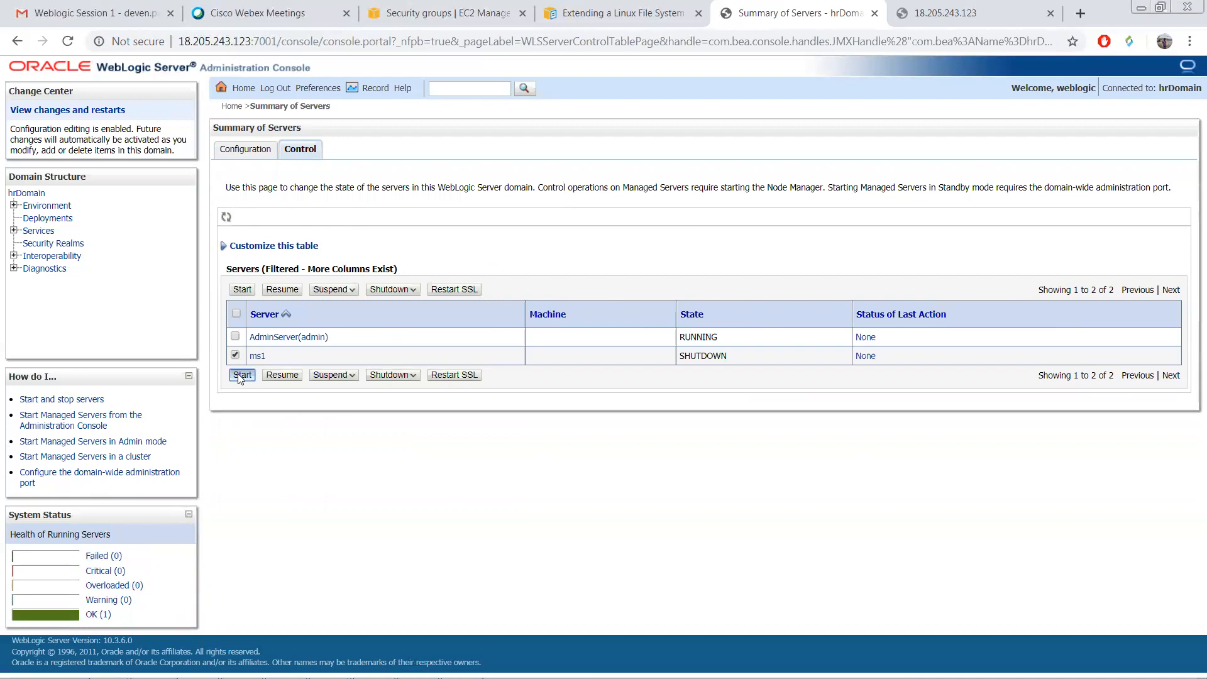
click(242, 375)
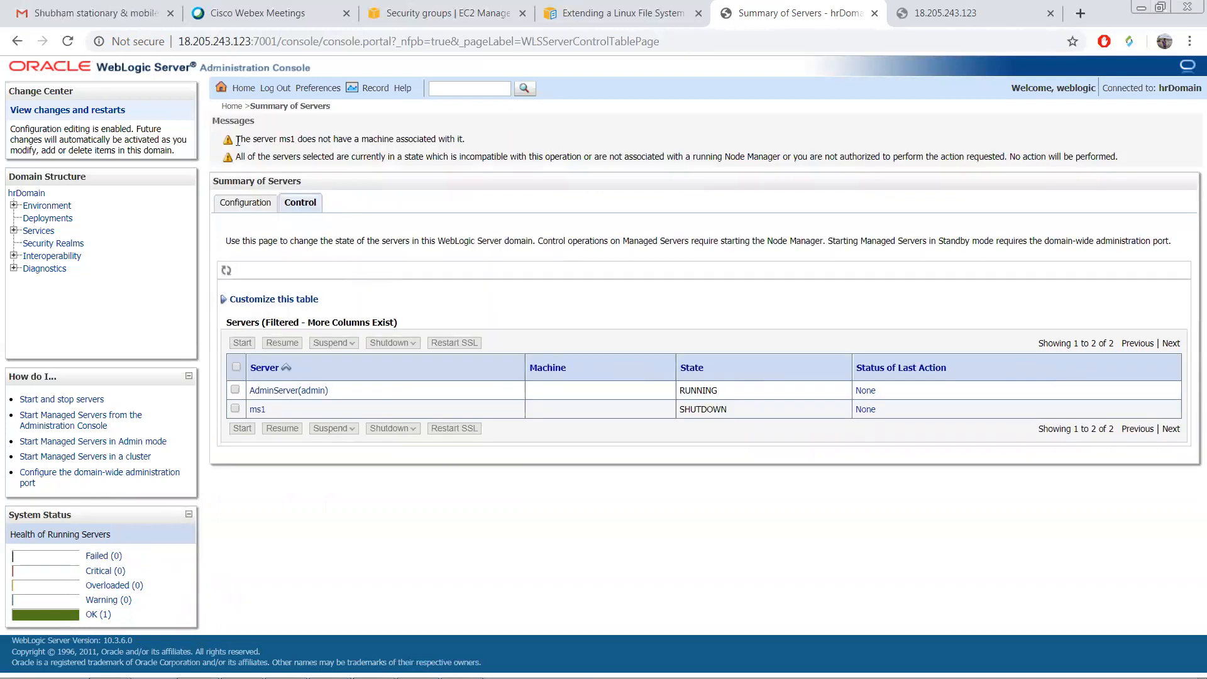
drag(353, 139, 235, 140)
drag(423, 137, 467, 141)
click(481, 182)
click(258, 207)
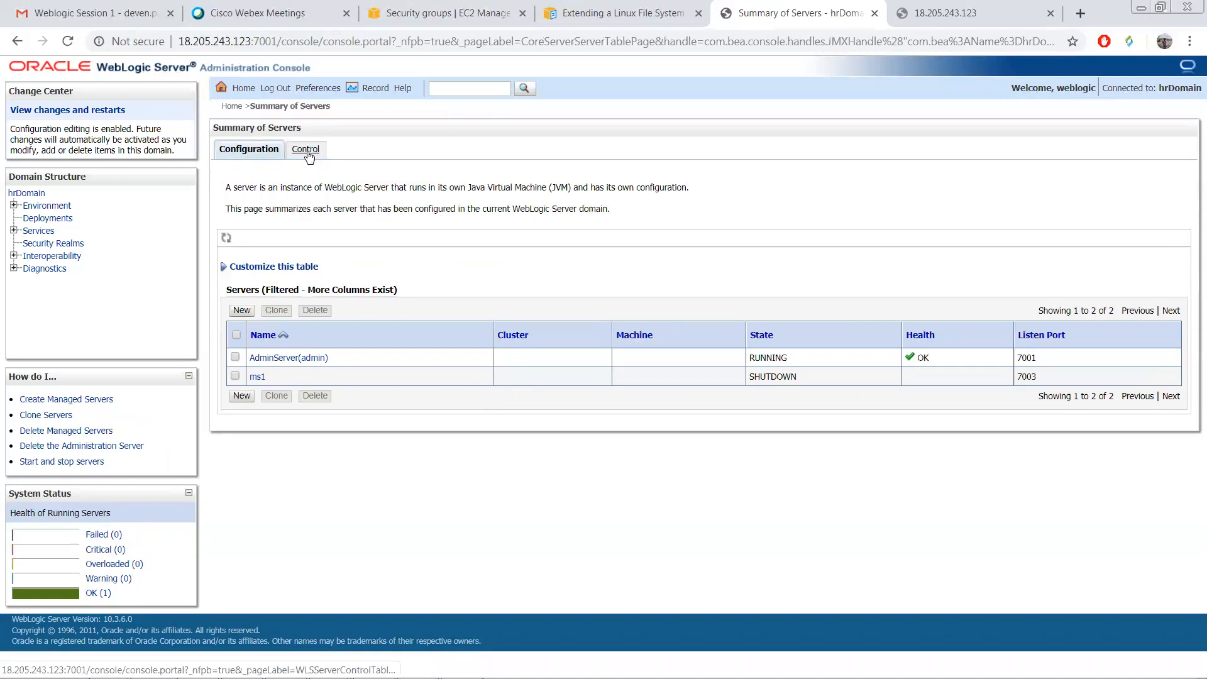
click(306, 150)
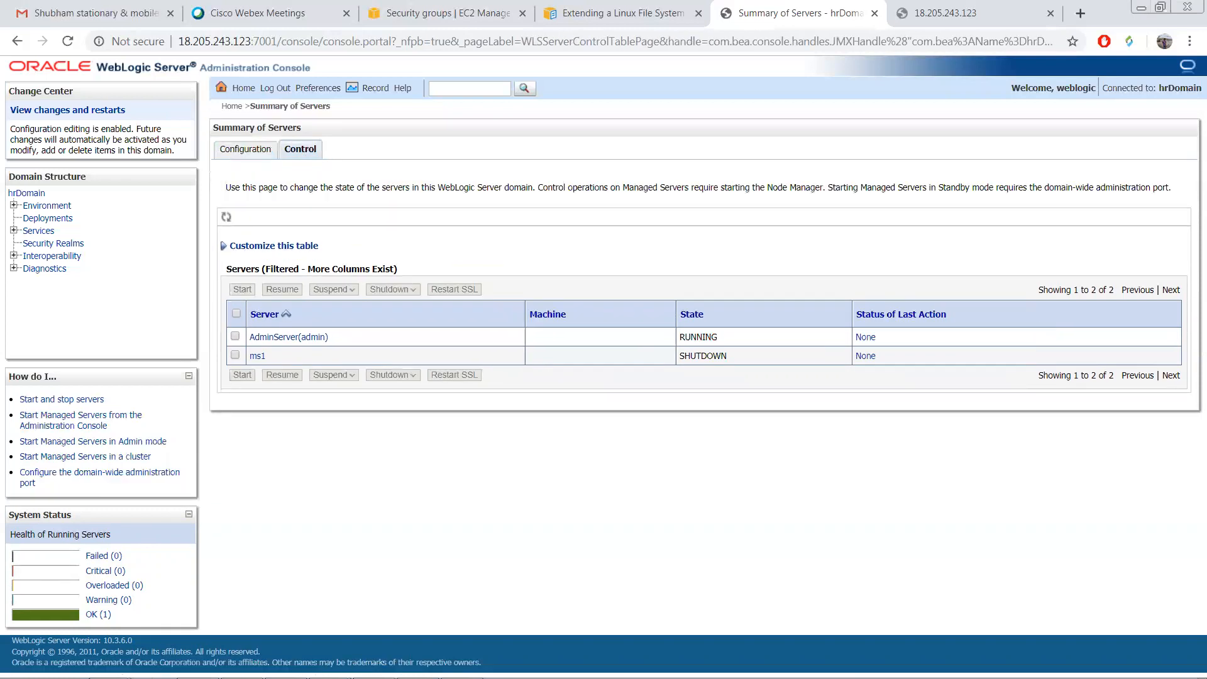
Step: Stop the streaming server log and list the scripts in the domain bin folder
click(417, 663)
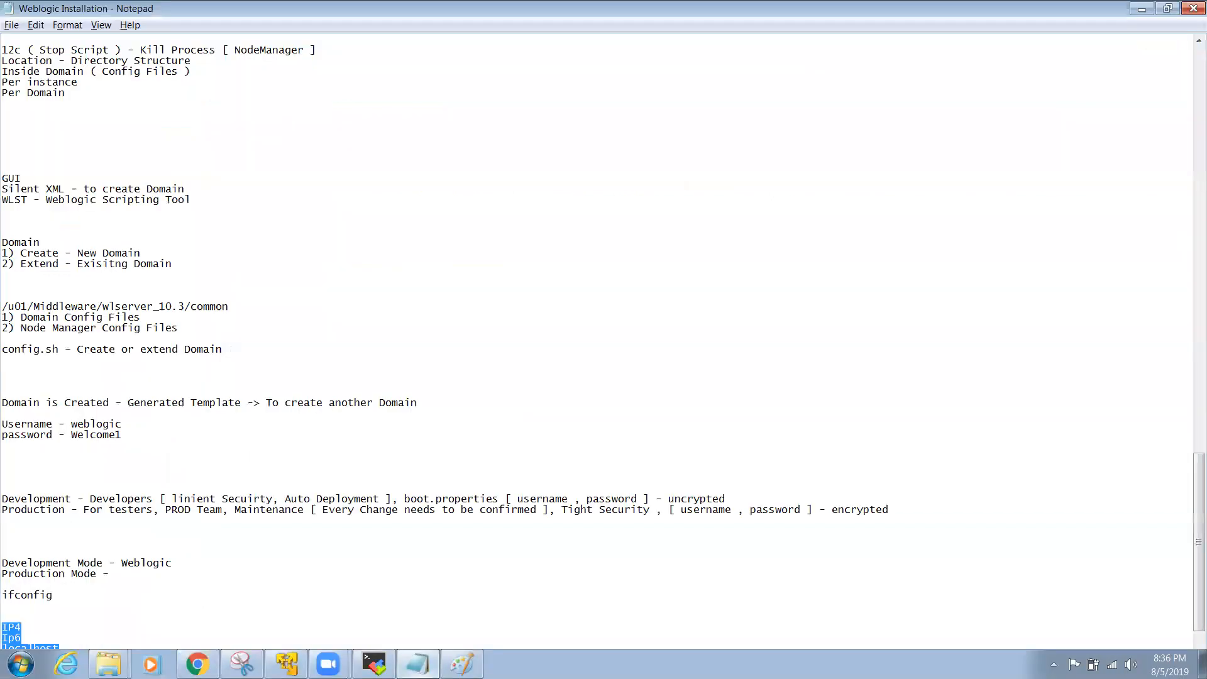
click(374, 664)
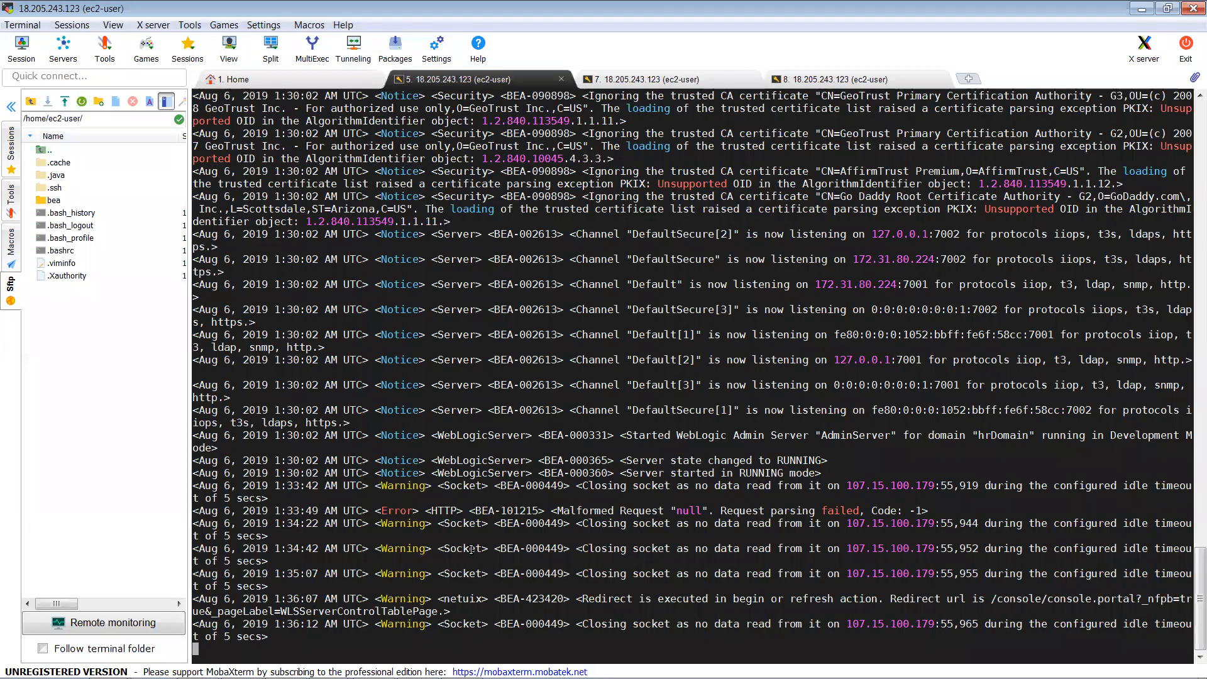
key(ctrl+c)
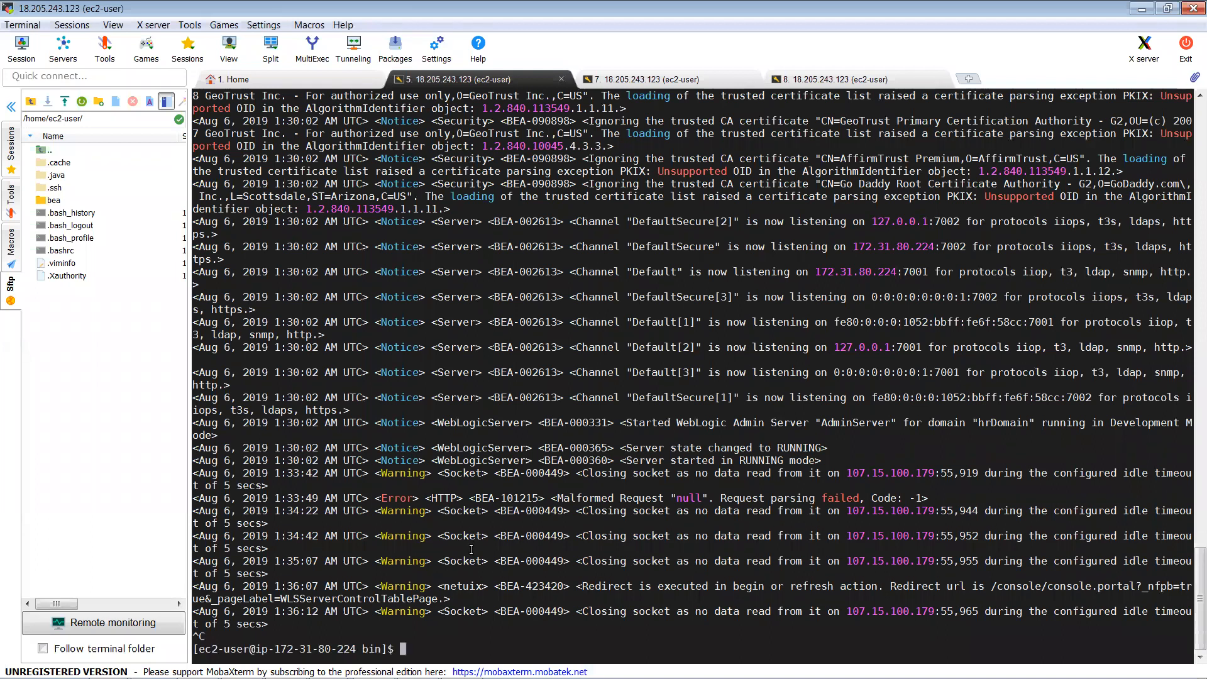
text(ls)
key(Return)
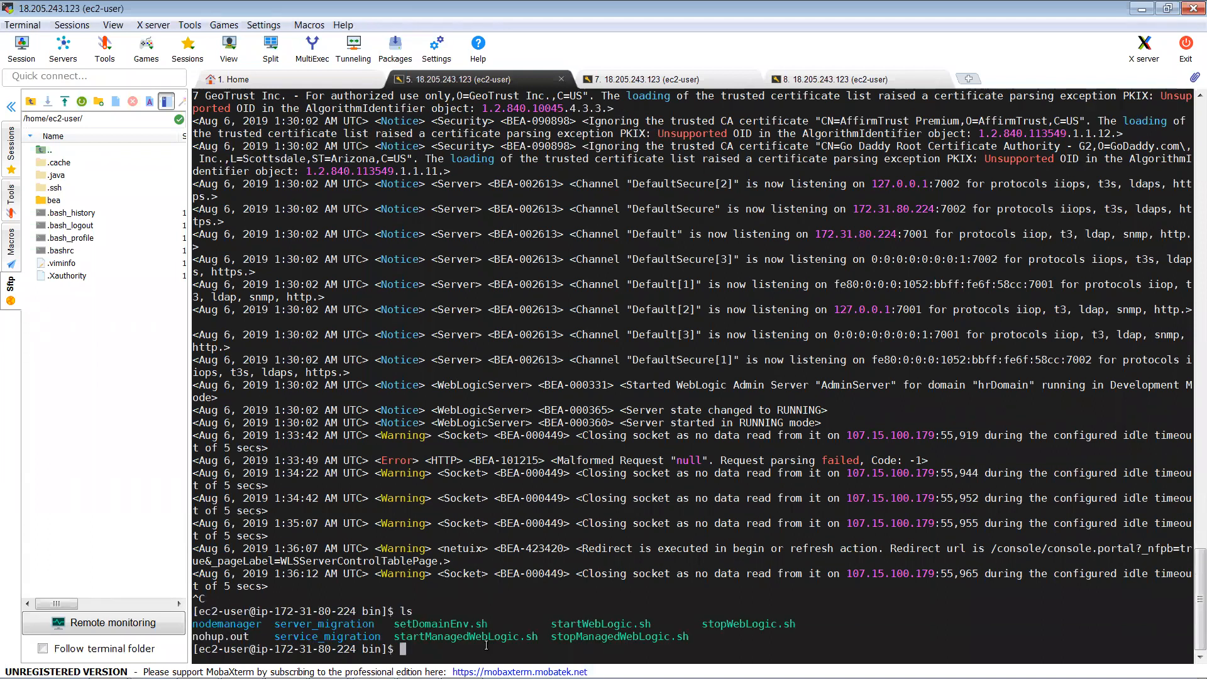
Step: Put ./startManagedWebLogic.sh at the prompt by copying the script name from the listing
double_click(572, 636)
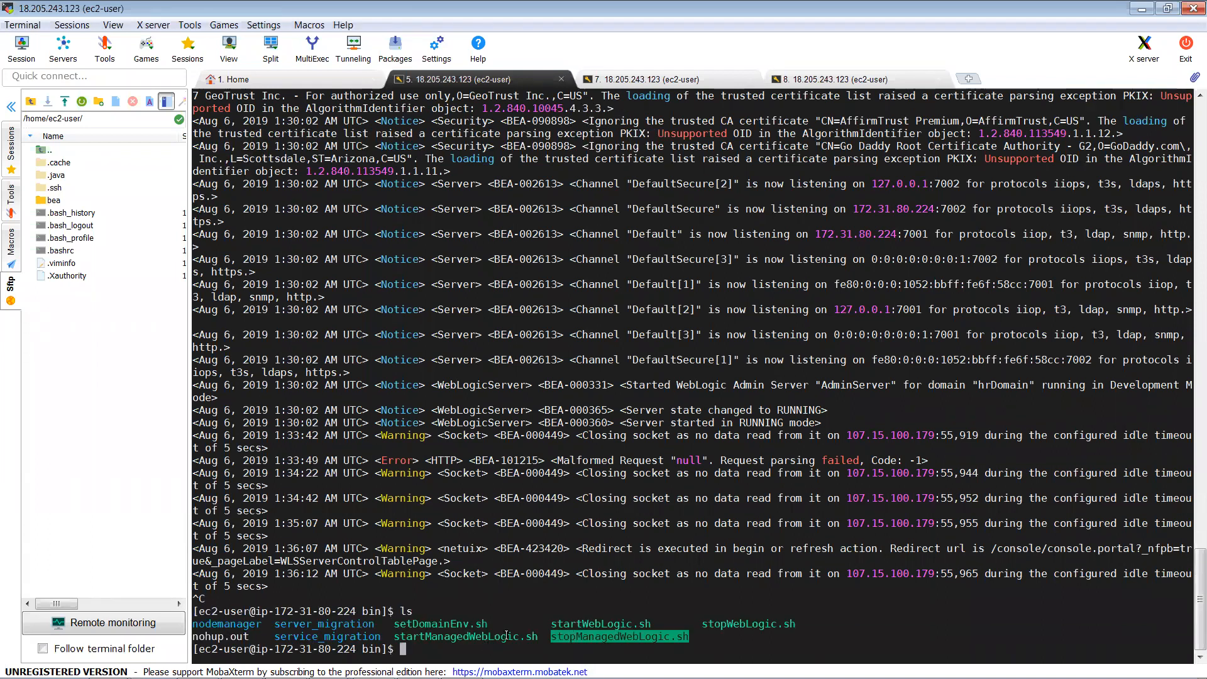
double_click(467, 638)
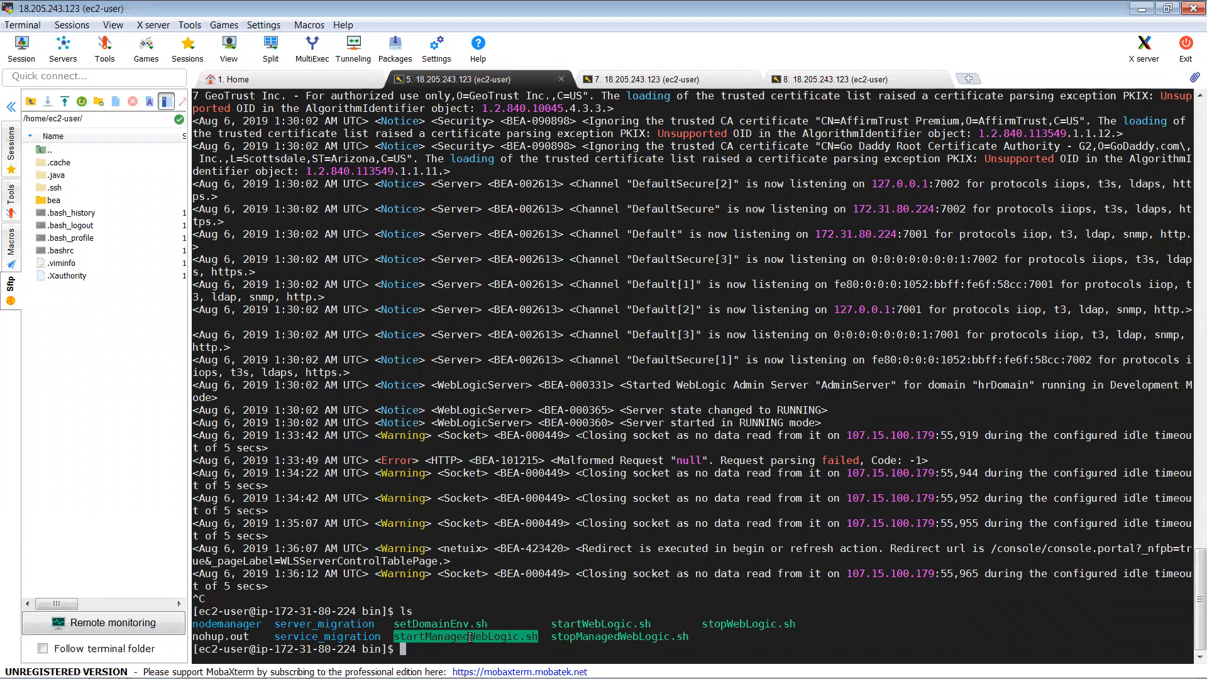
double_click(620, 624)
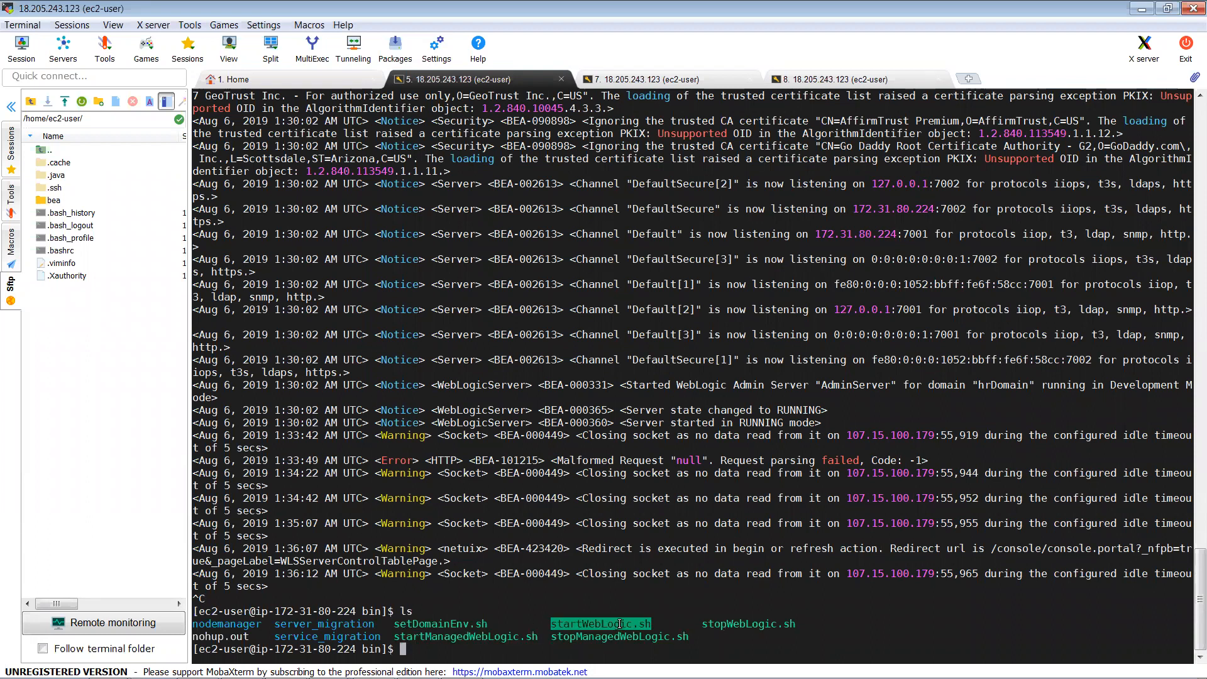
click(735, 626)
double_click(734, 627)
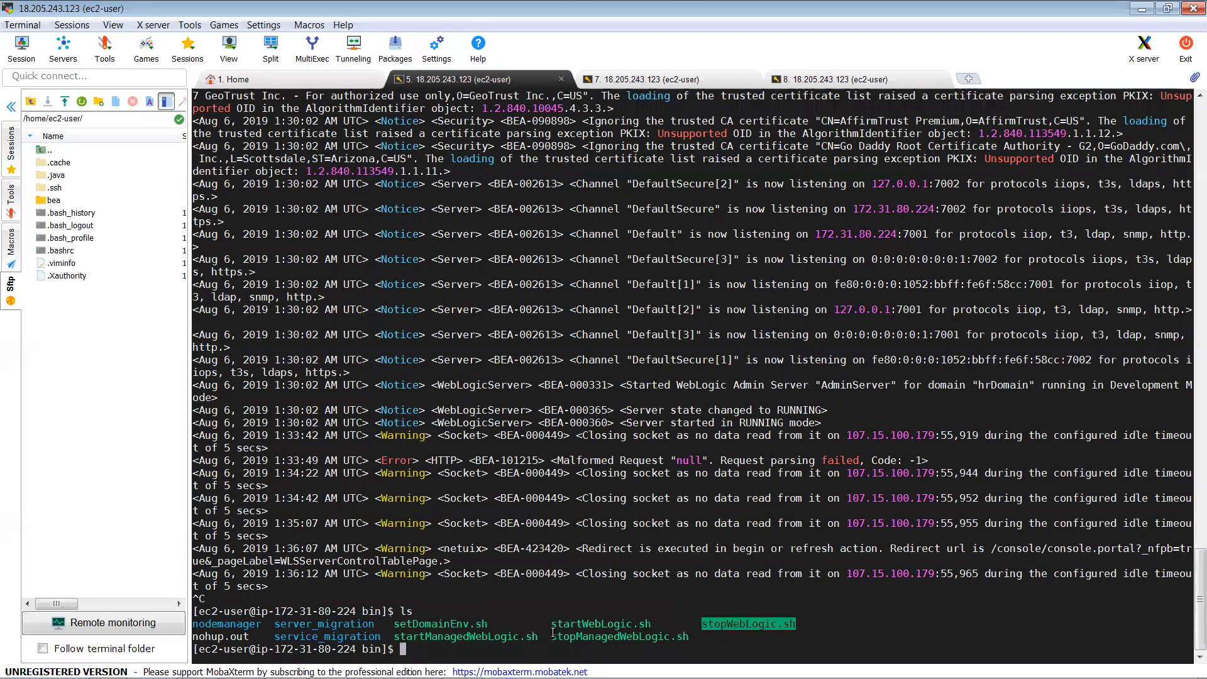
double_click(495, 637)
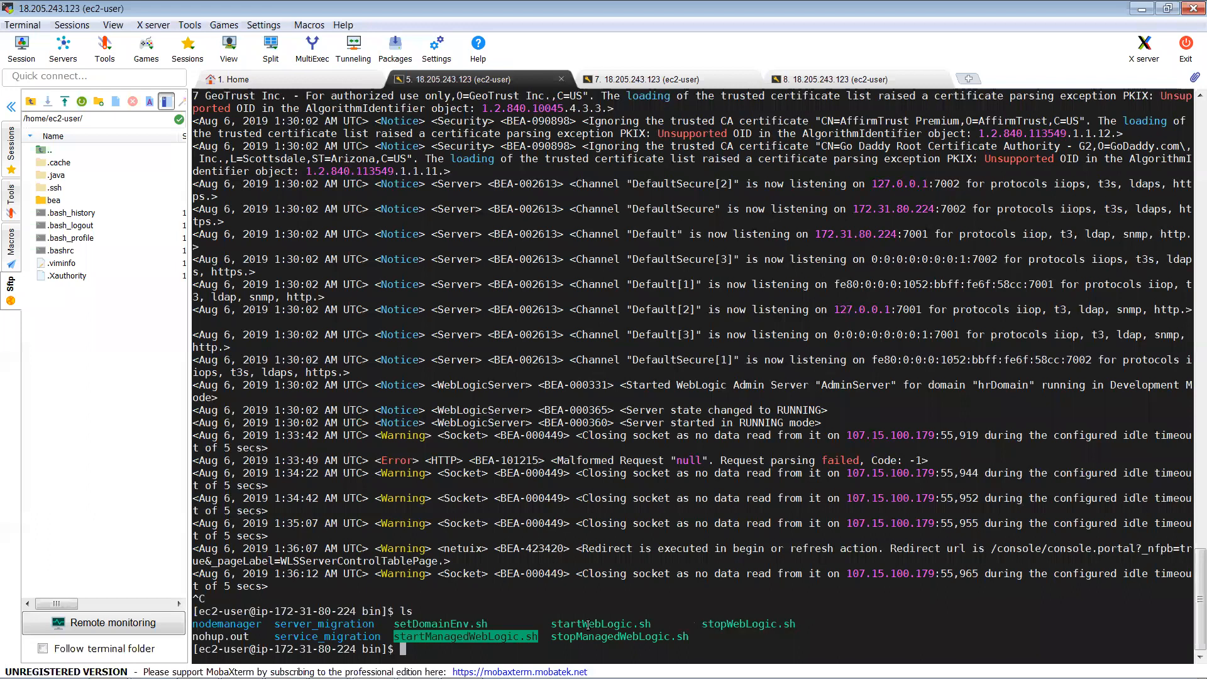
double_click(588, 625)
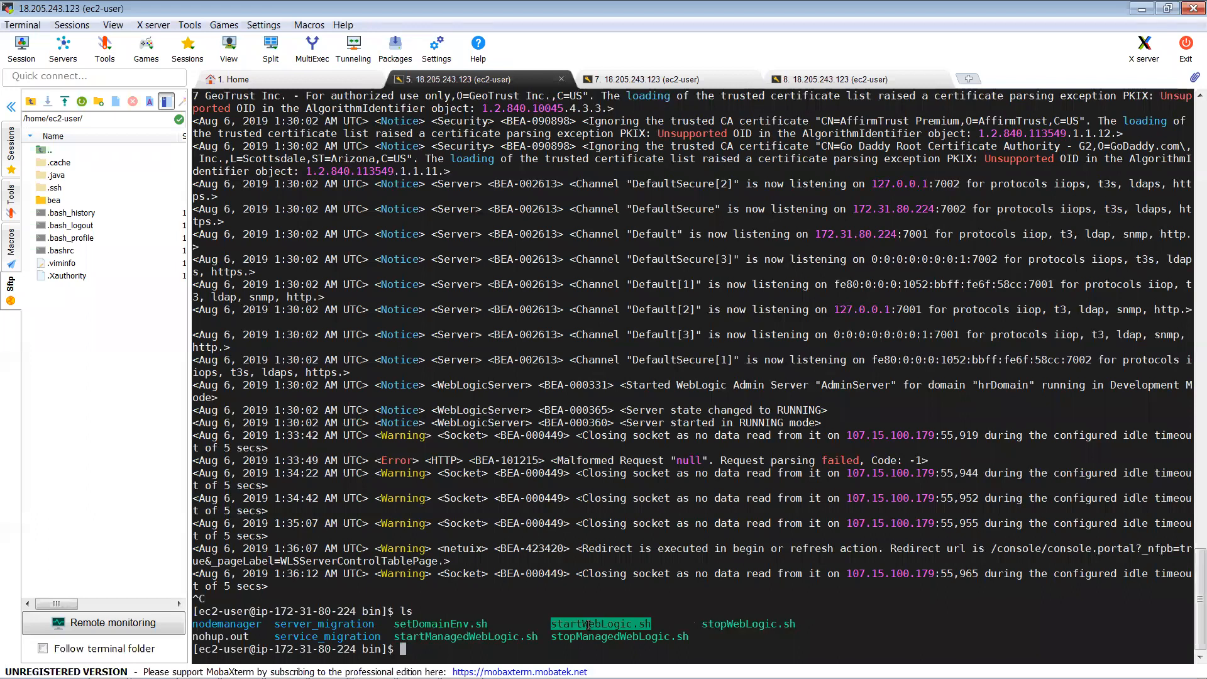
click(457, 637)
double_click(457, 637)
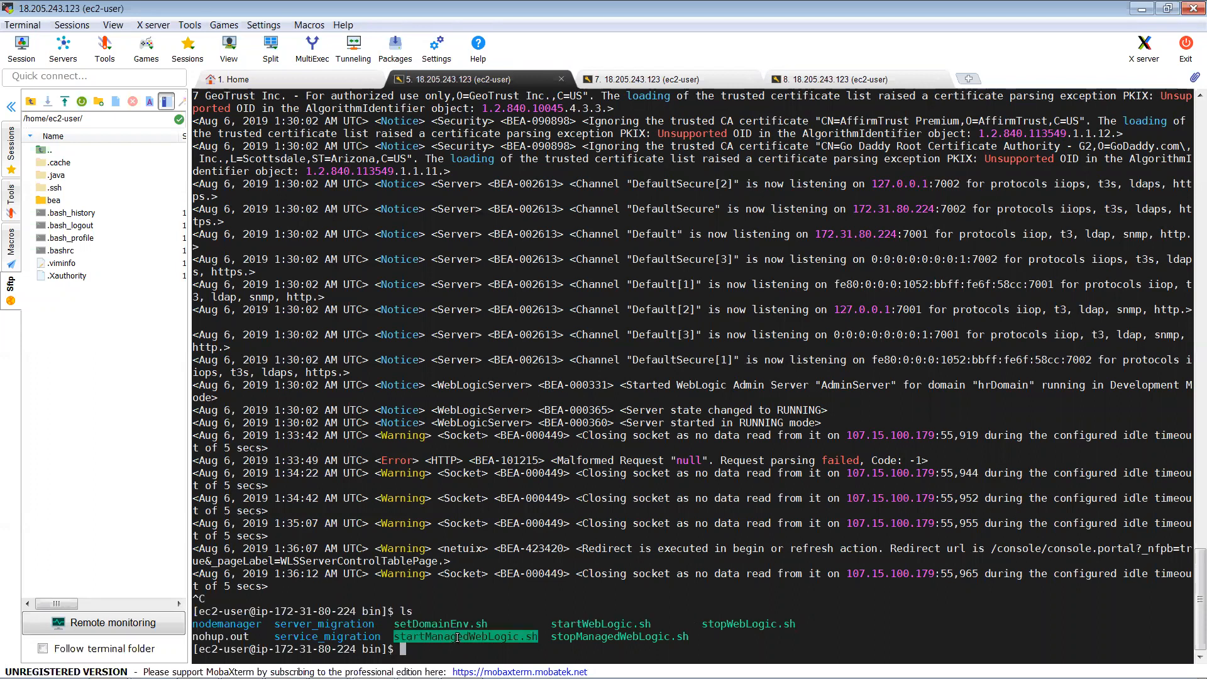
text(./)
right_click(457, 637)
Step: Run ./startManagedWebLogic.sh without arguments and inspect its usage example's server name and admin URL
key(Return)
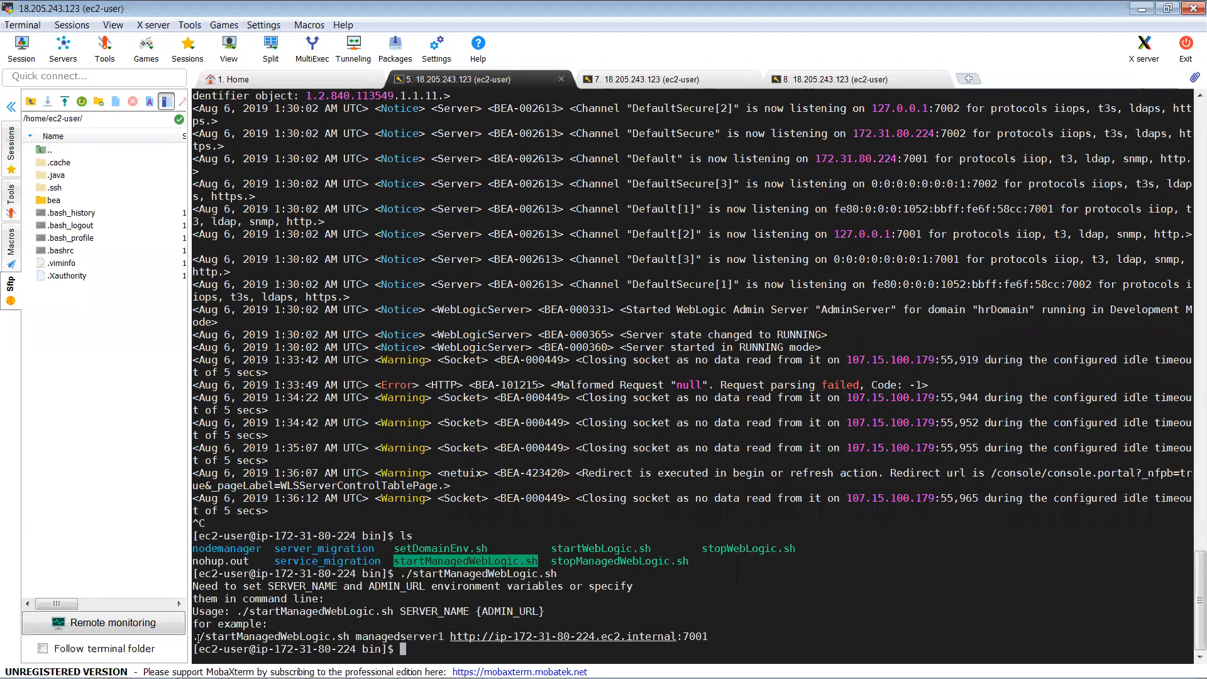
drag(199, 638, 440, 634)
drag(442, 635, 441, 635)
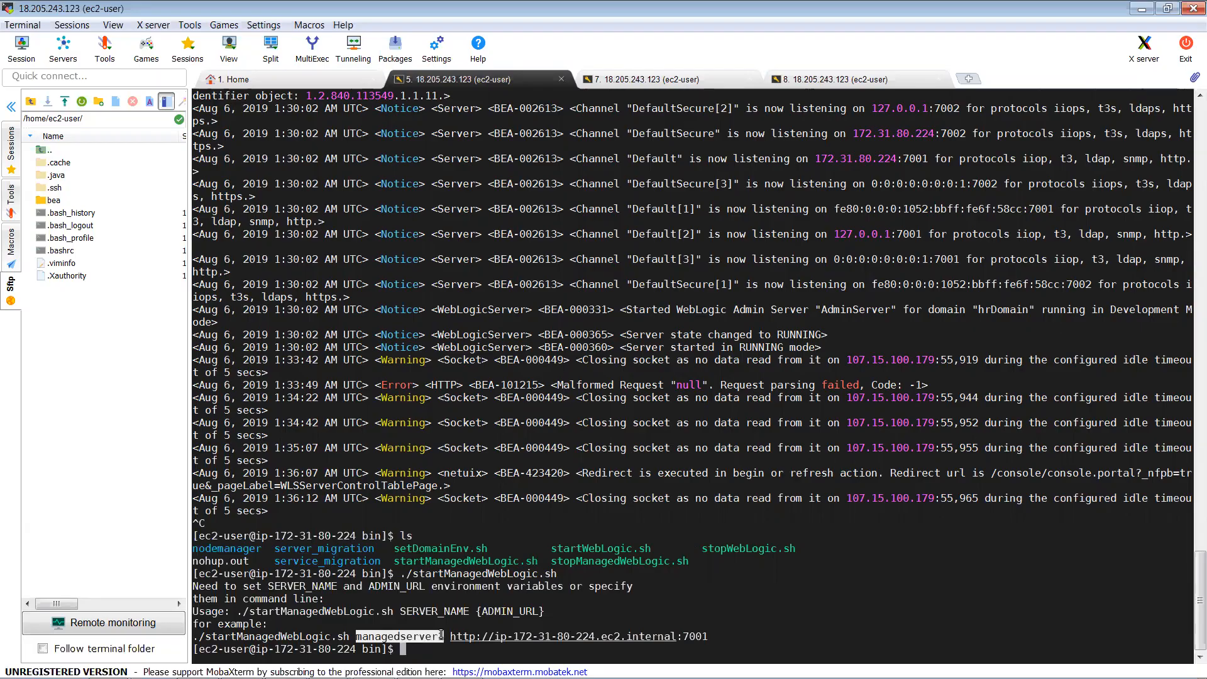
key(alt+Tab)
key(alt+Tab)
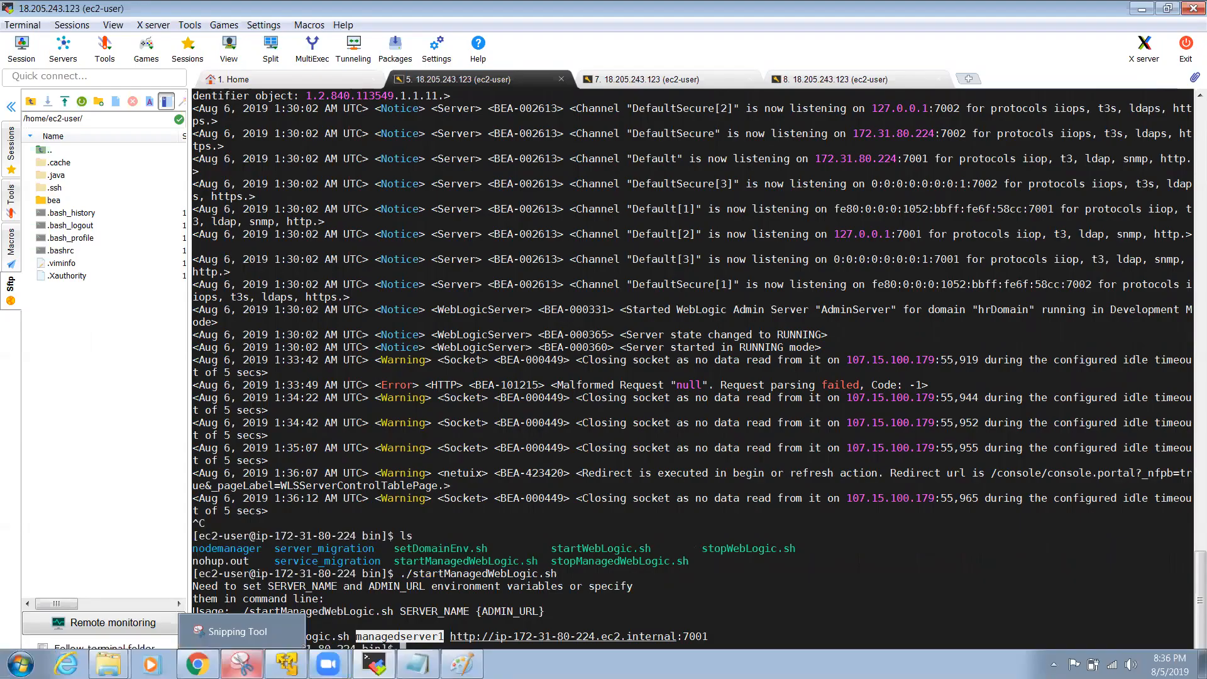
click(198, 664)
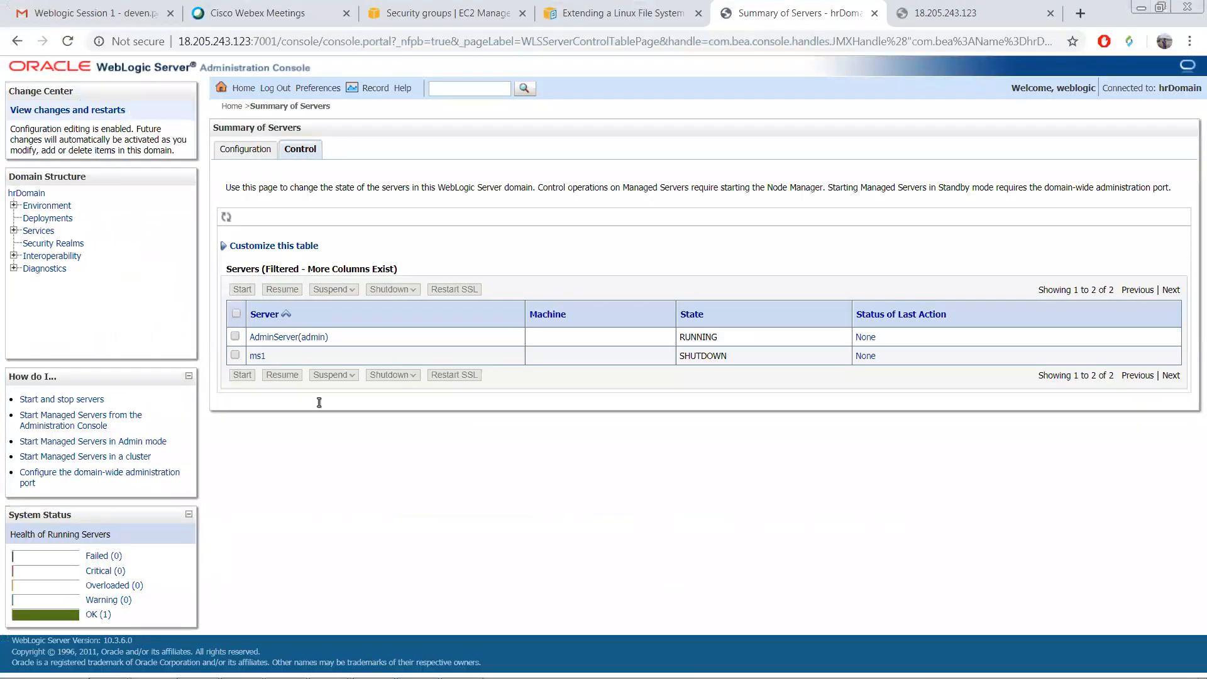
key(alt+Tab)
click(451, 636)
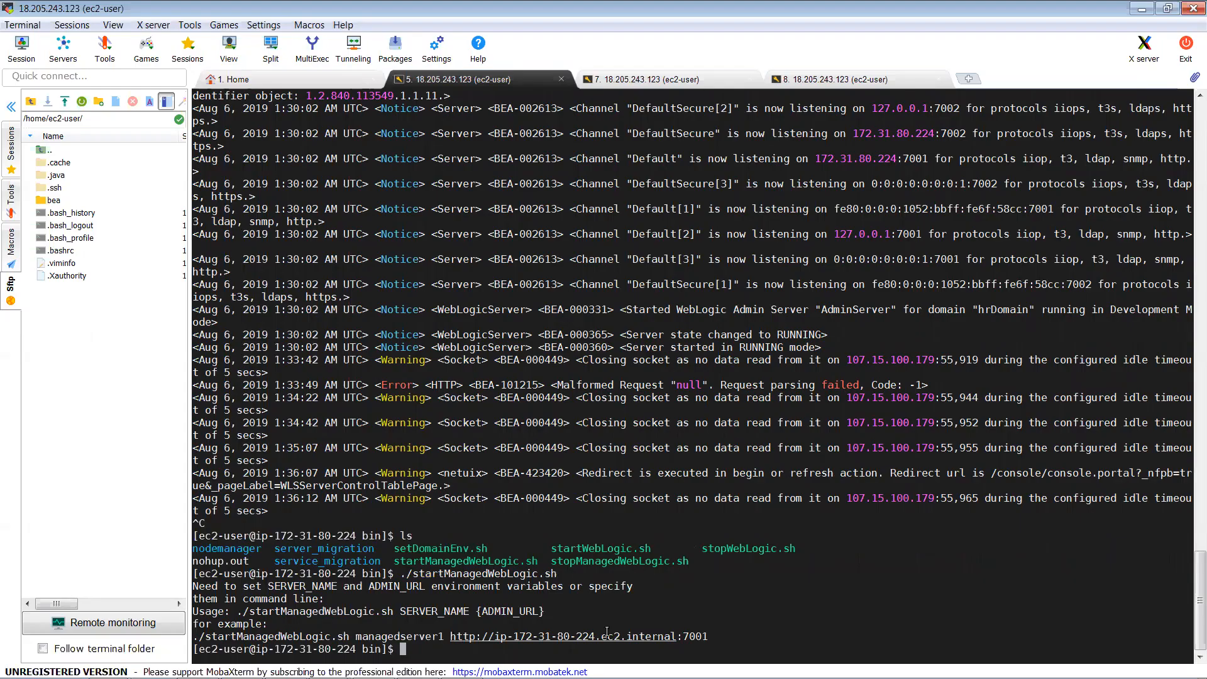
double_click(655, 636)
drag(685, 631, 712, 633)
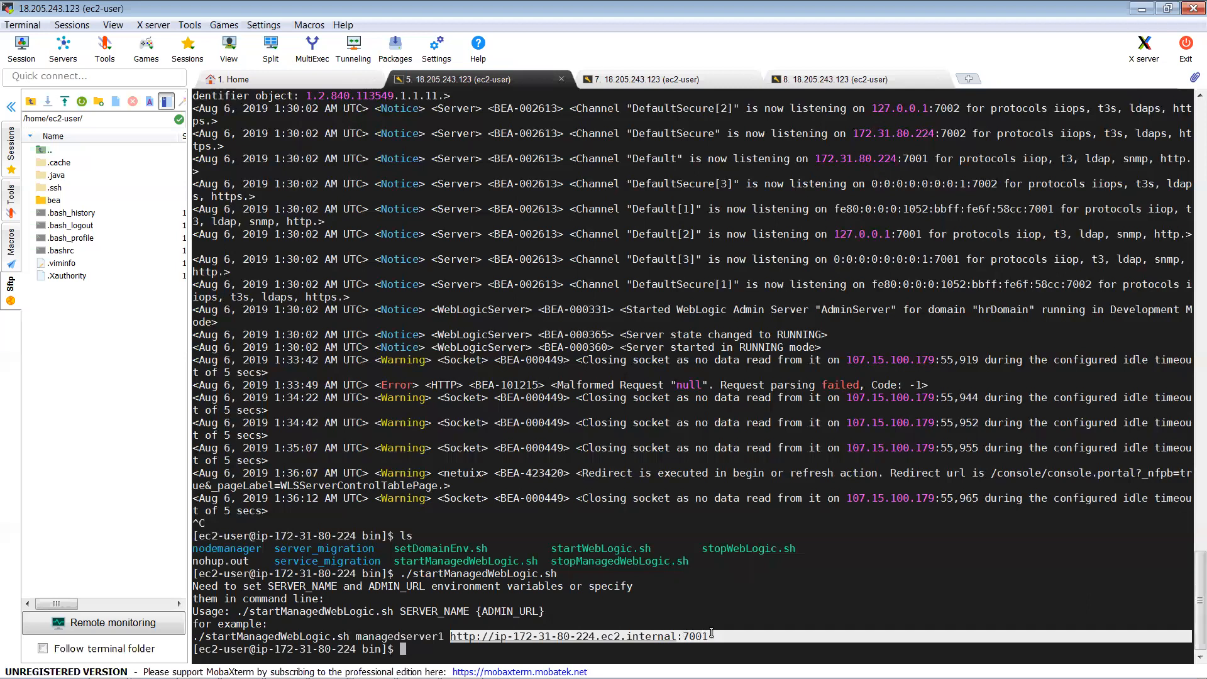
click(713, 633)
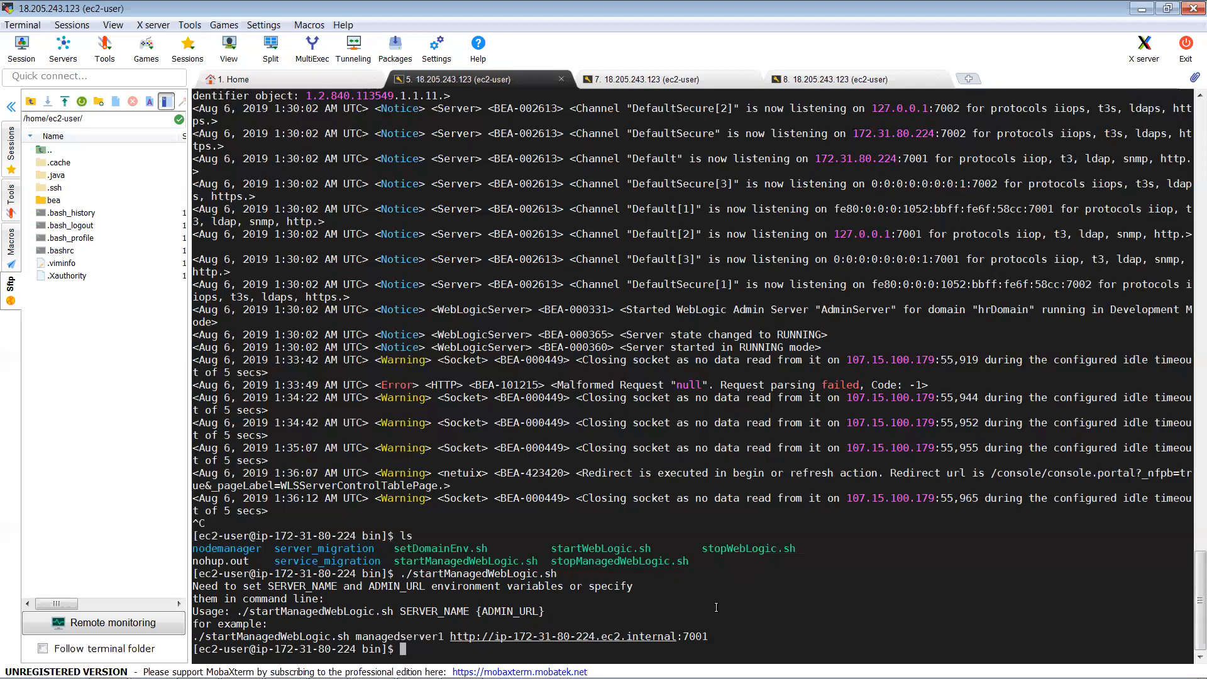
double_click(238, 638)
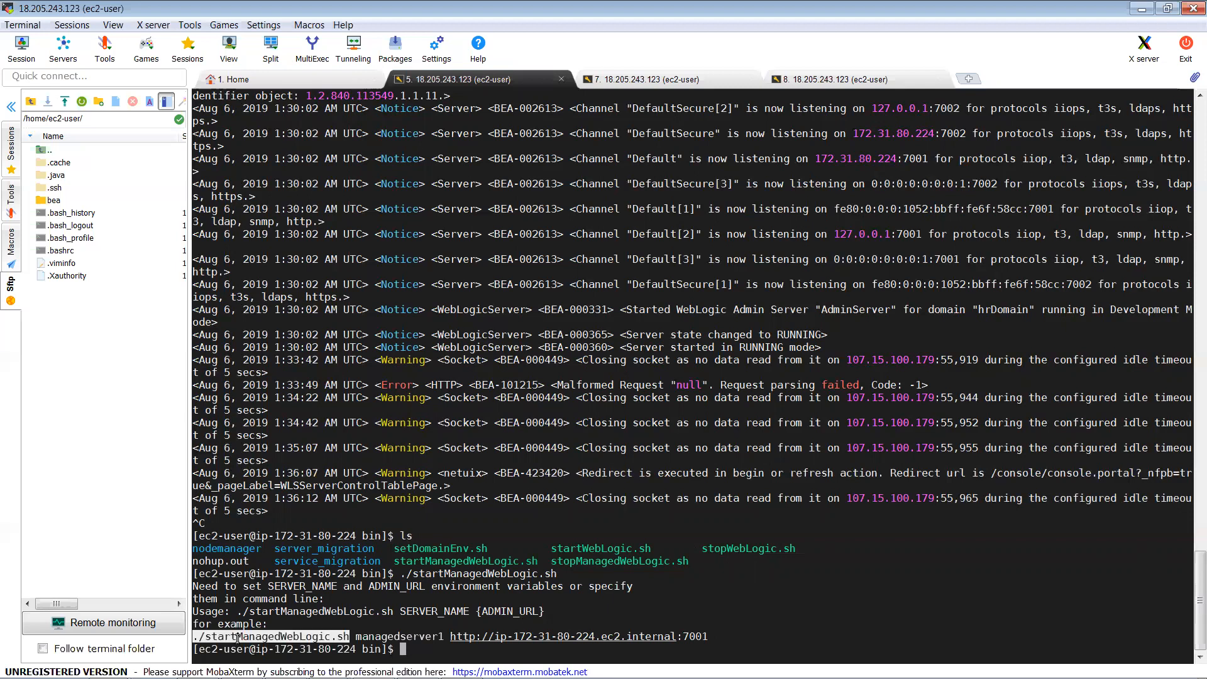
right_click(238, 637)
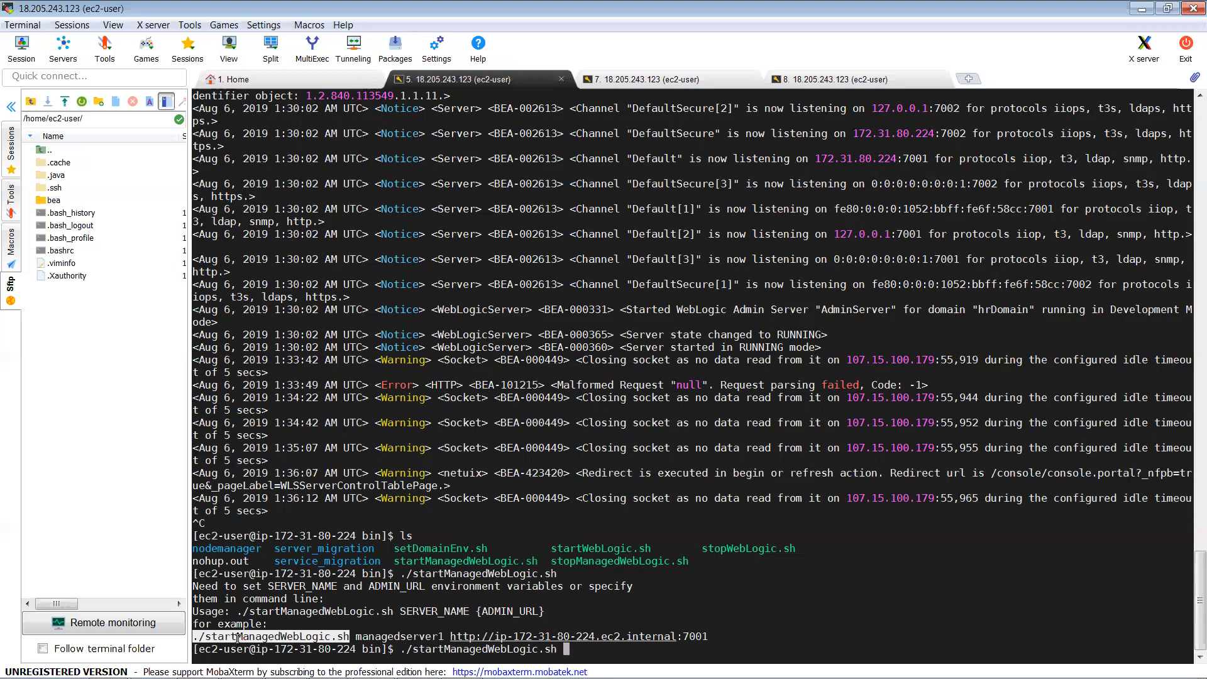
text(ms1)
drag(452, 635, 703, 633)
right_click(703, 634)
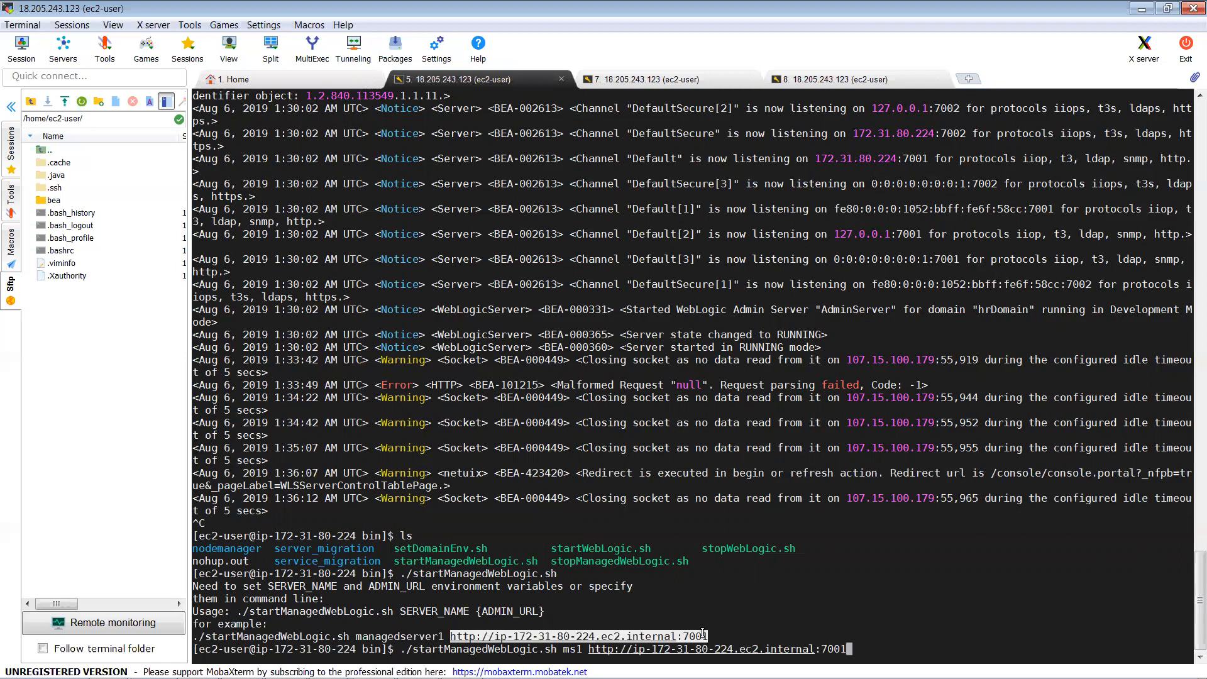
Step: Launch ms1 and enter the admin boot username and password so it boots to RUNNING on port 7003
key(Return)
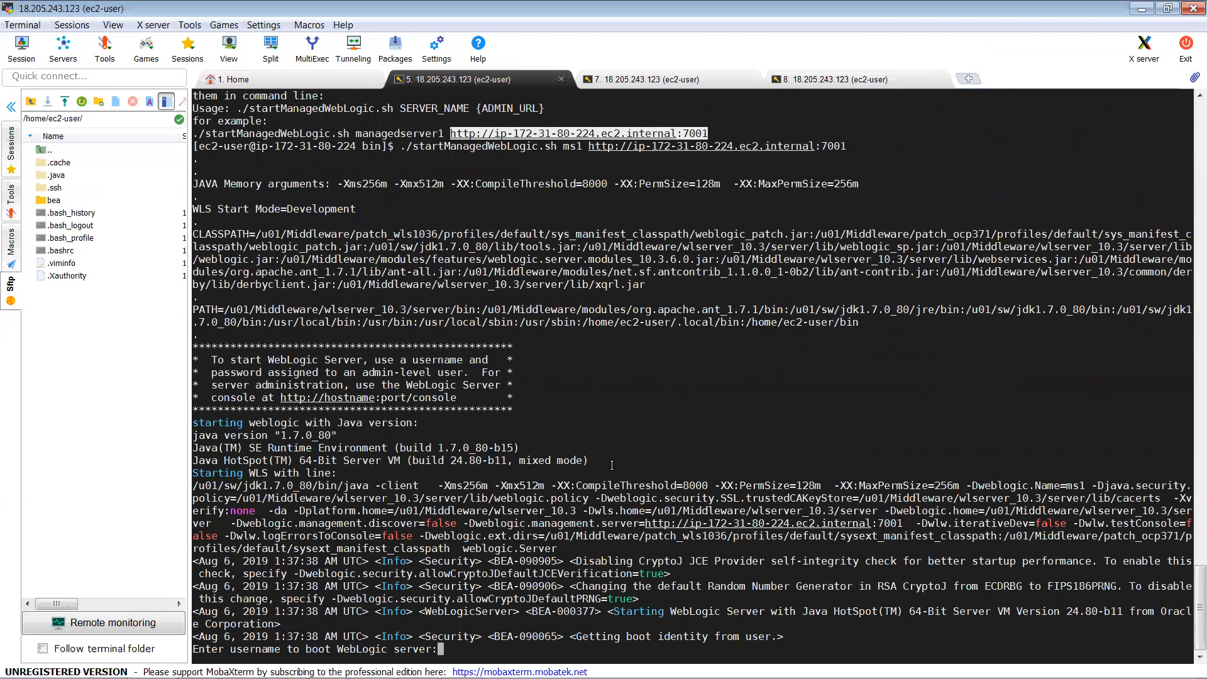
text(weblogic)
key(Return)
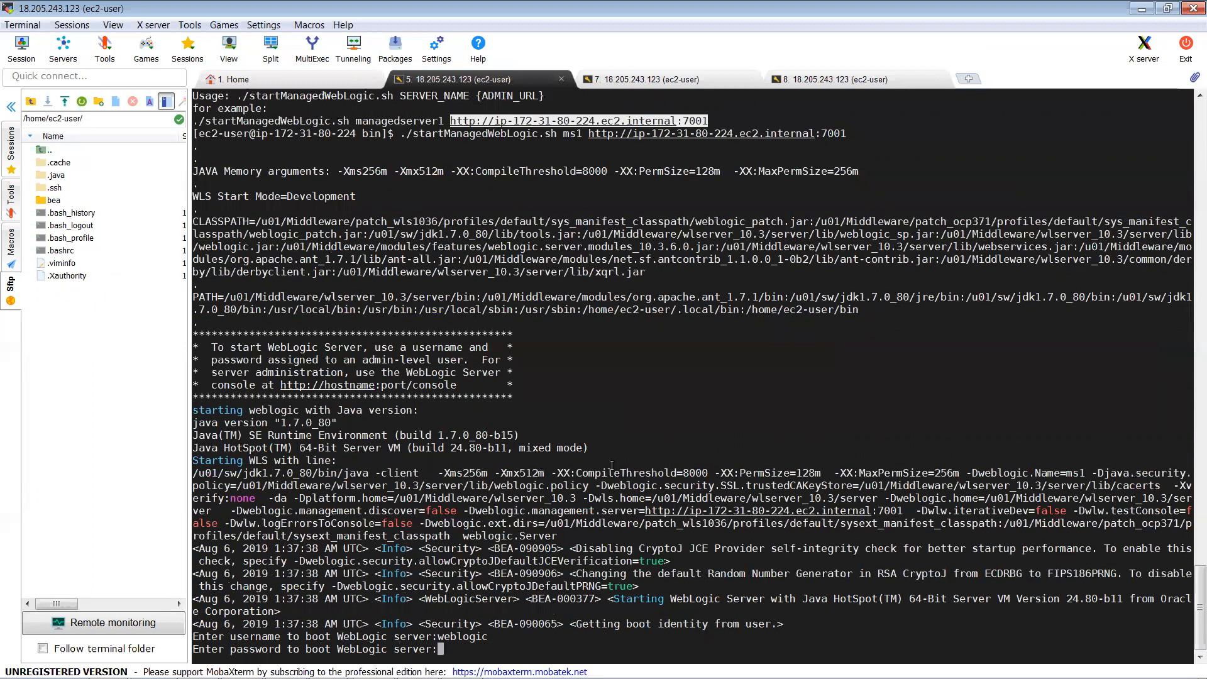
key(Return)
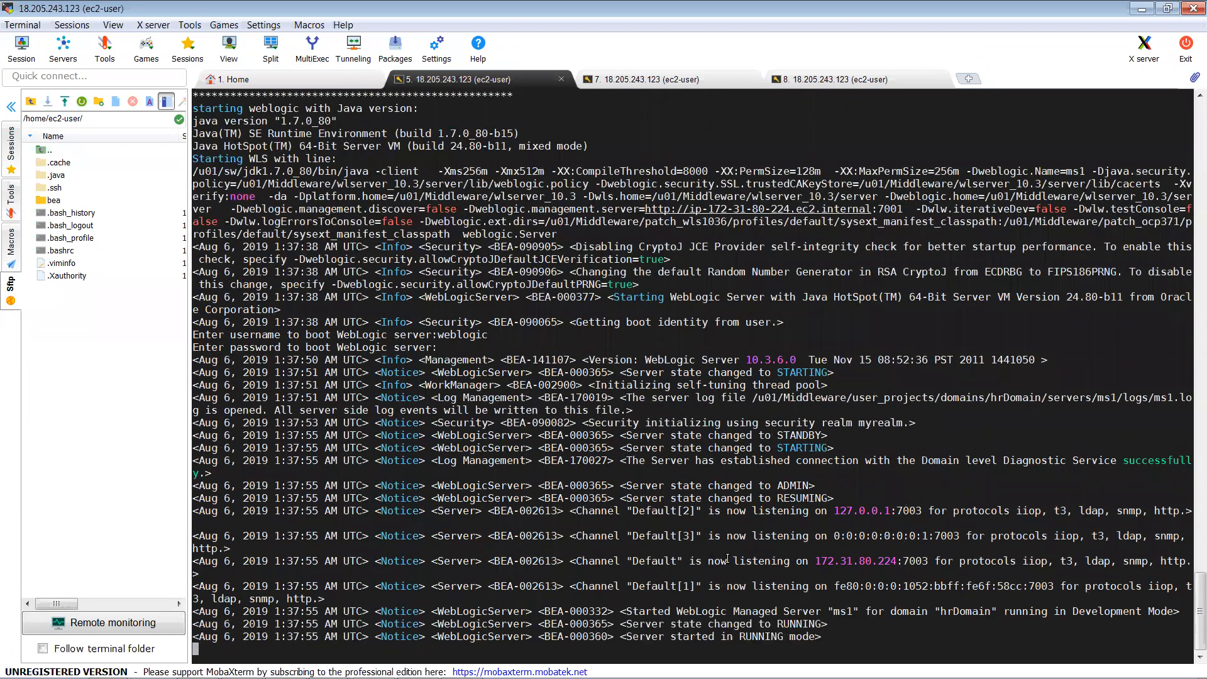
Step: Confirm in the console's Configuration table that ms1 is RUNNING with health OK on port 7003
key(alt+Tab)
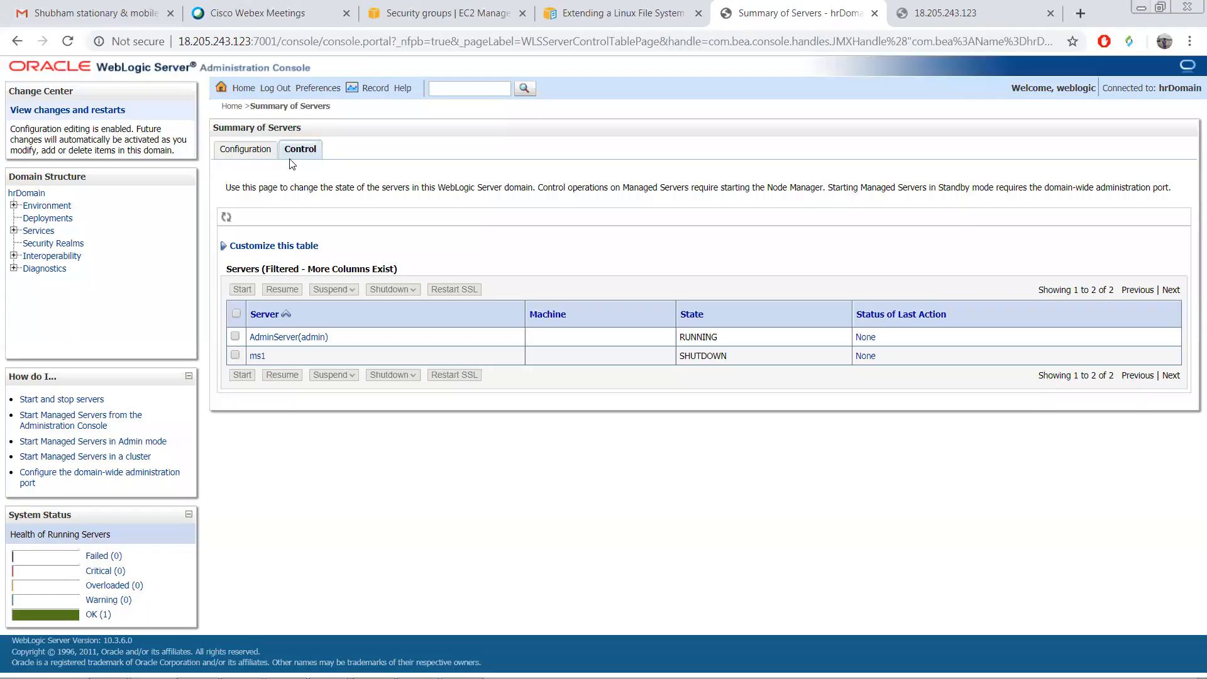
click(259, 150)
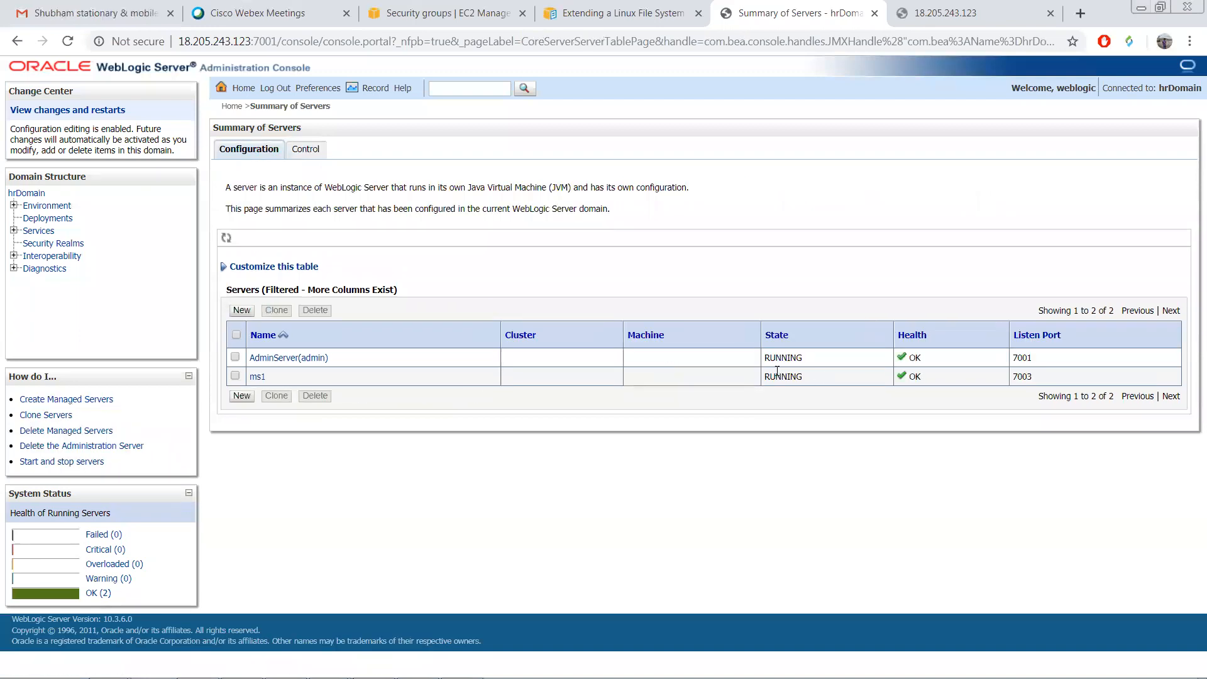
drag(807, 375, 757, 361)
click(800, 358)
drag(814, 379, 776, 376)
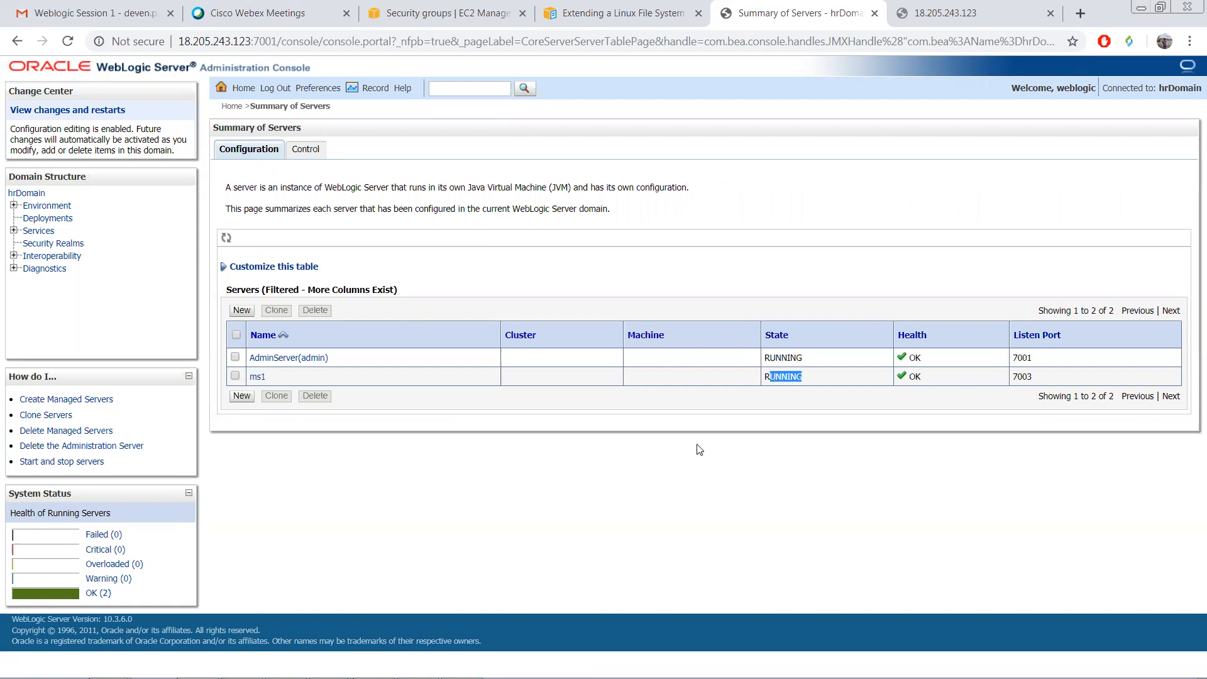
key(alt+Tab)
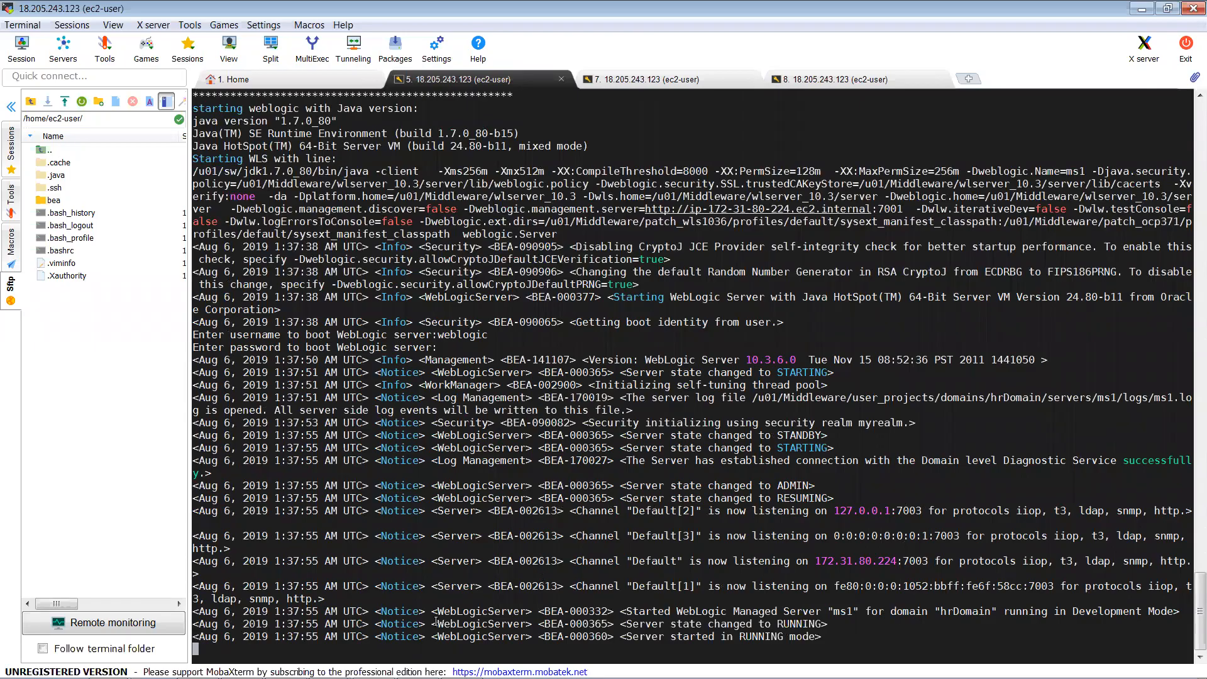
Step: Stop ms1 with Ctrl+C and confirm the console's Control tab shows it SHUTDOWN
key(ctrl+c)
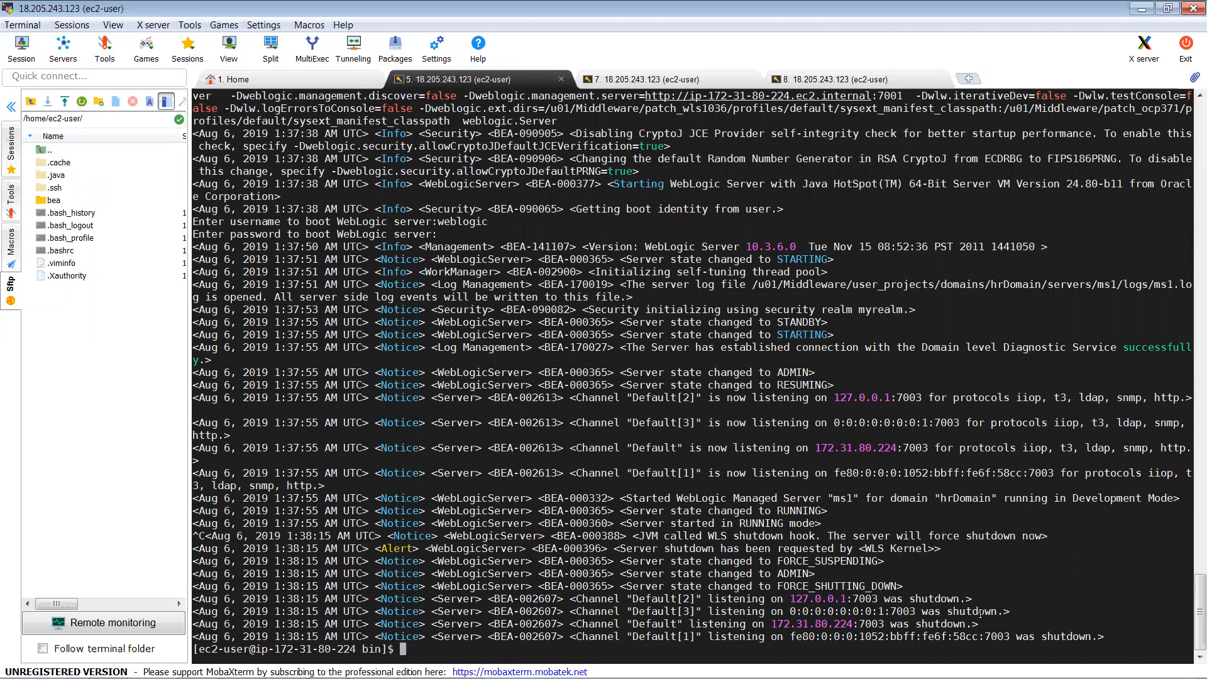
key(alt+Tab)
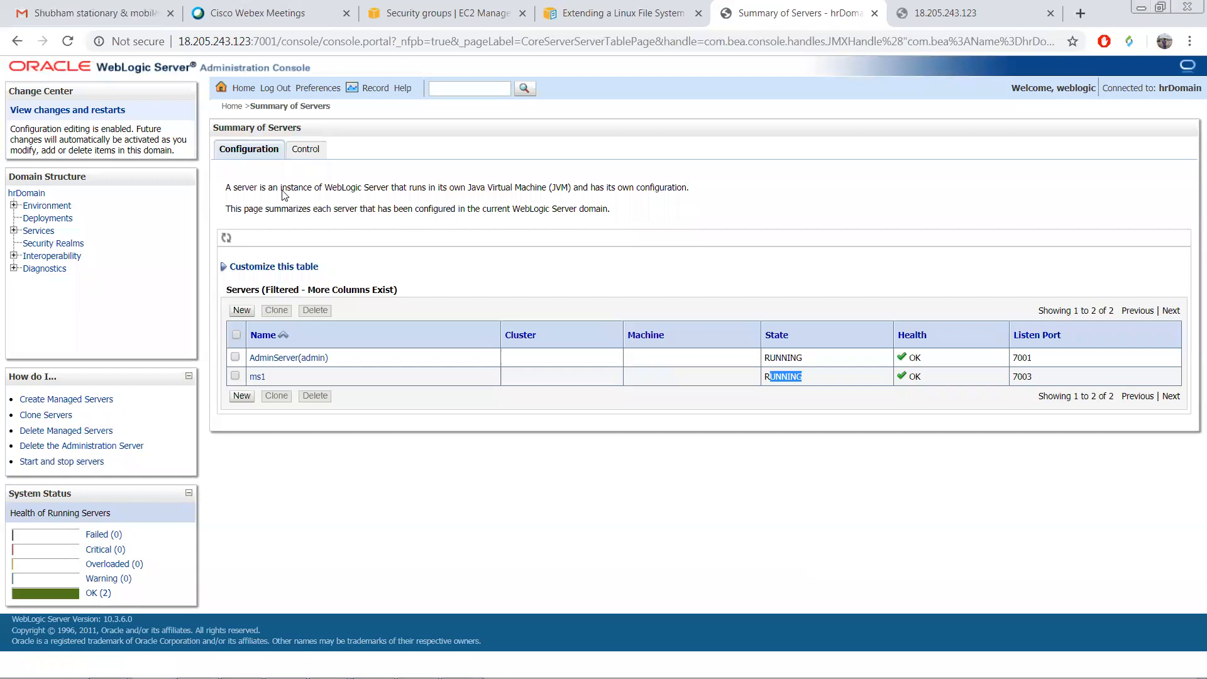
click(302, 150)
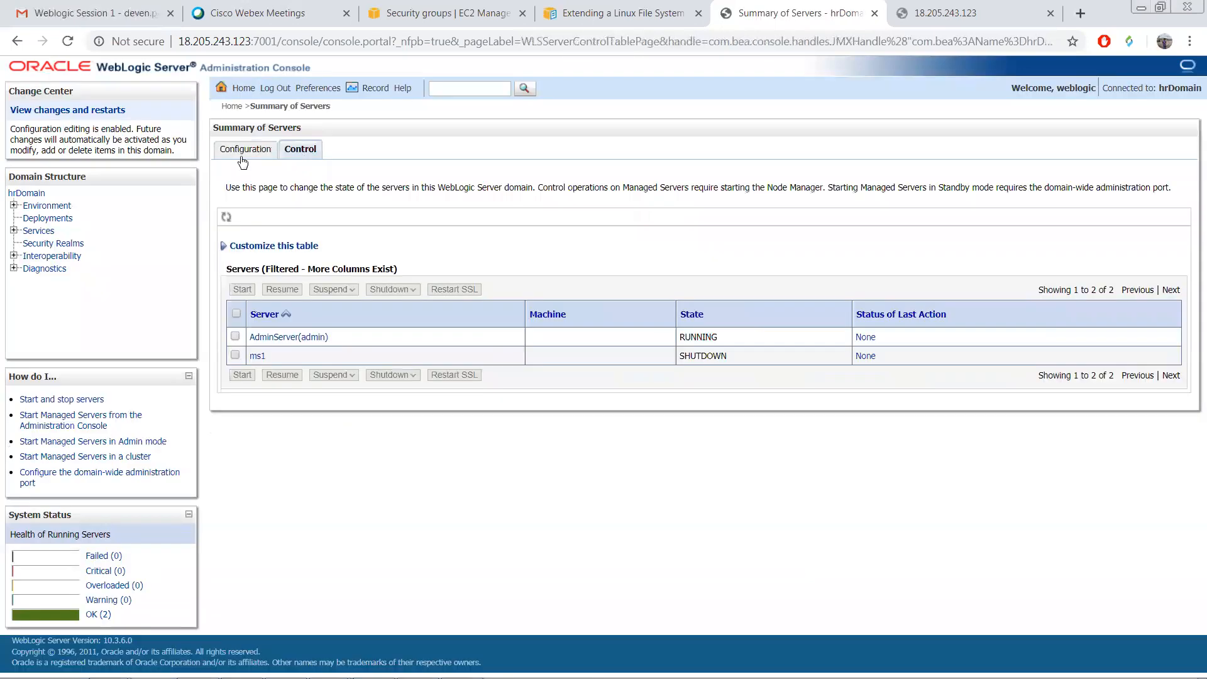
key(alt+Tab)
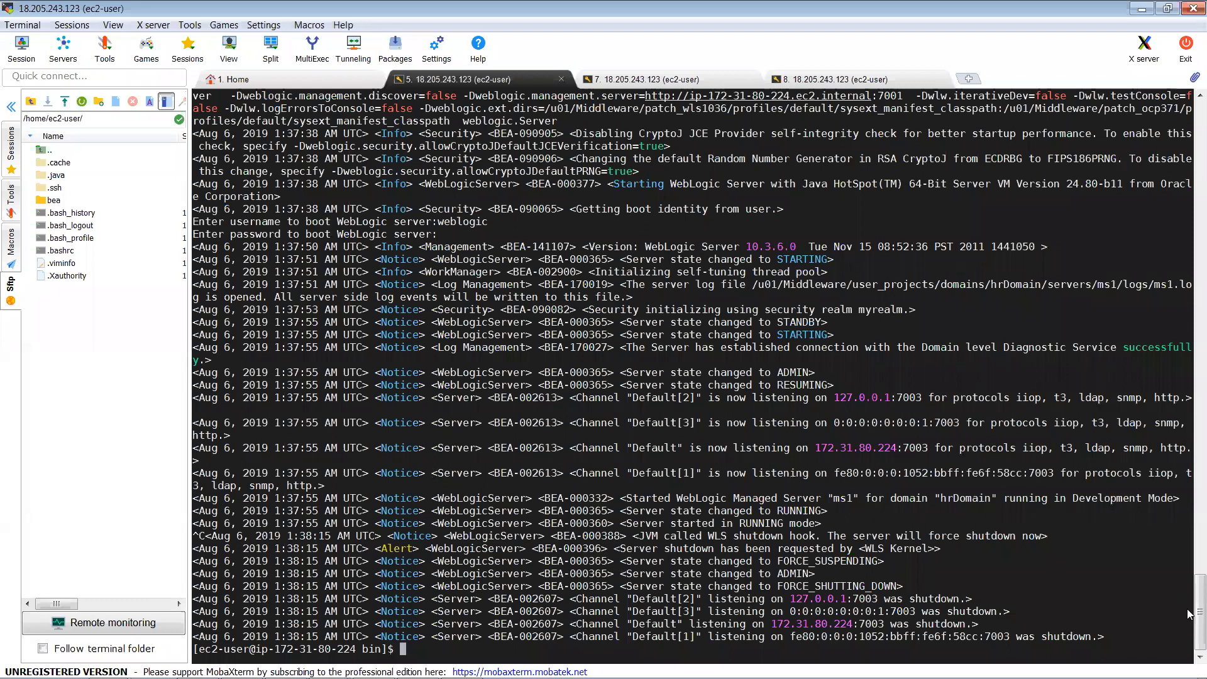
scroll(1188, 607, up, 6)
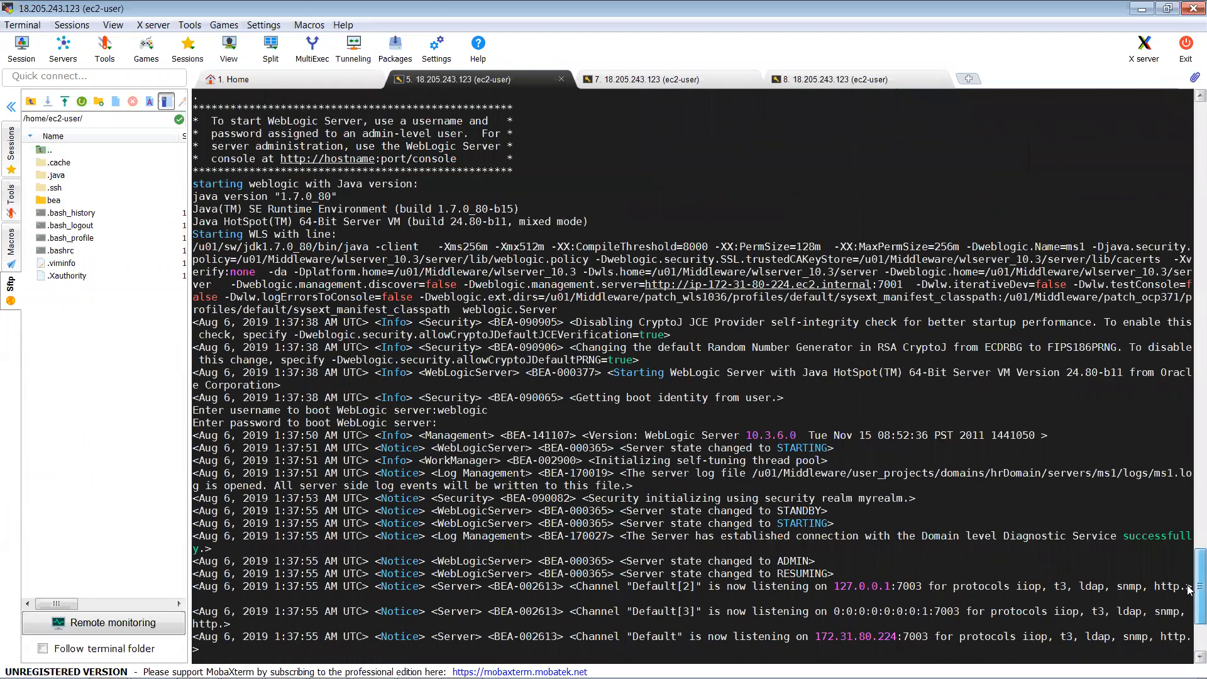
scroll(1189, 594, down, 3)
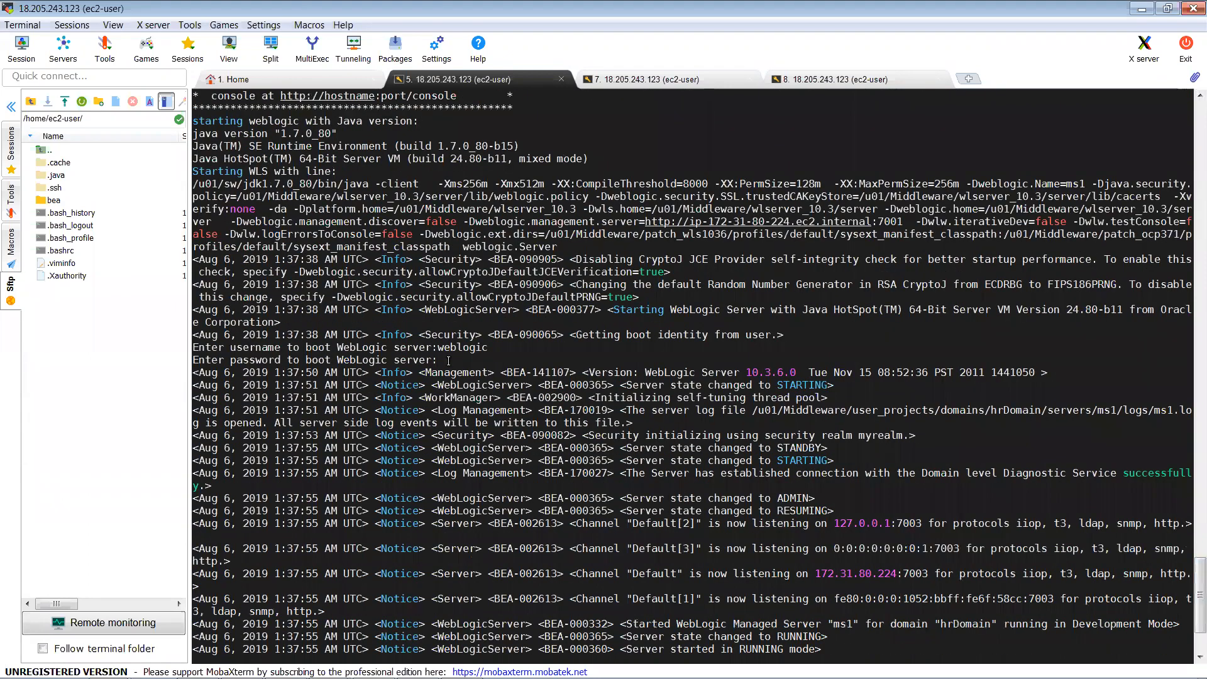
drag(448, 360, 395, 360)
drag(215, 357, 193, 347)
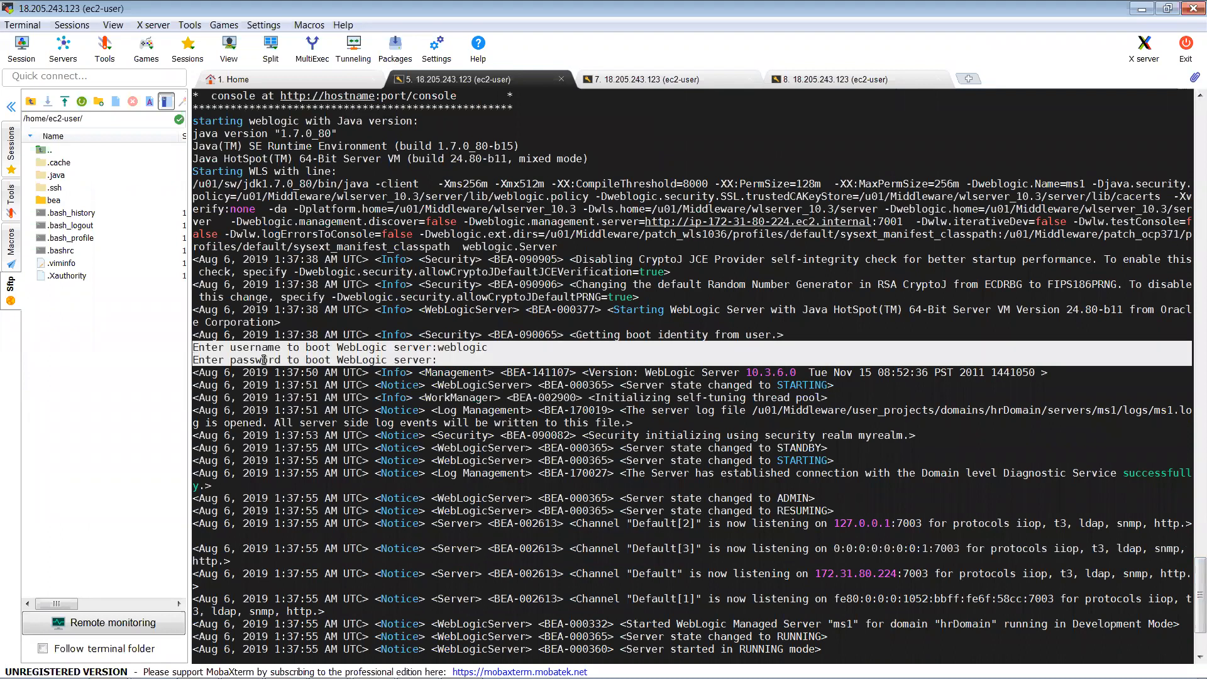
drag(276, 359, 194, 352)
key(ctrl+c)
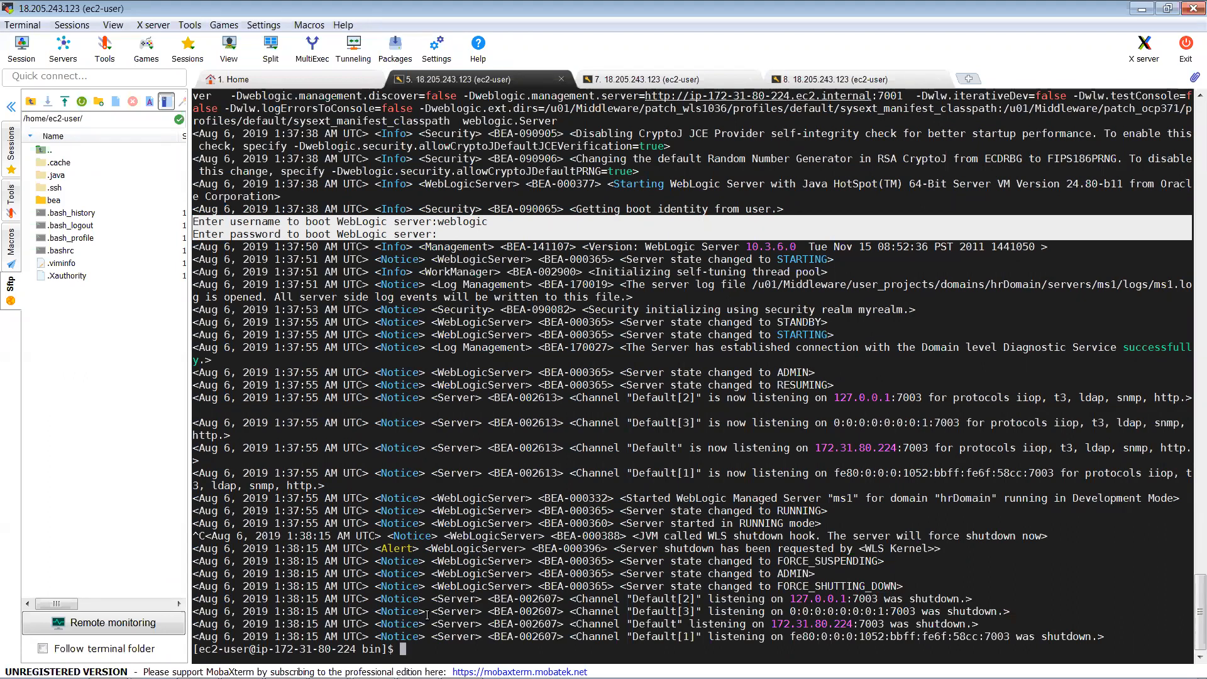
Step: List the bin folder, then move up to hrDomain and list its contents
text(ls)
key(Return)
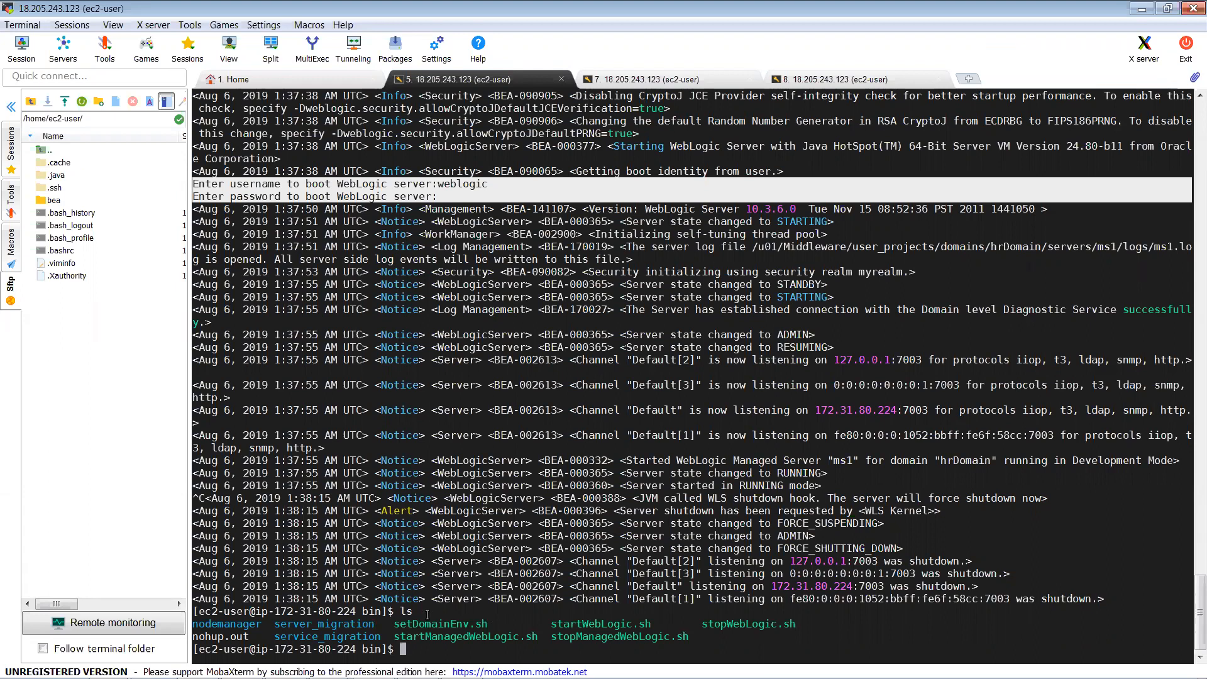
text(cd ..)
key(Return)
text(l)
text(s)
key(Return)
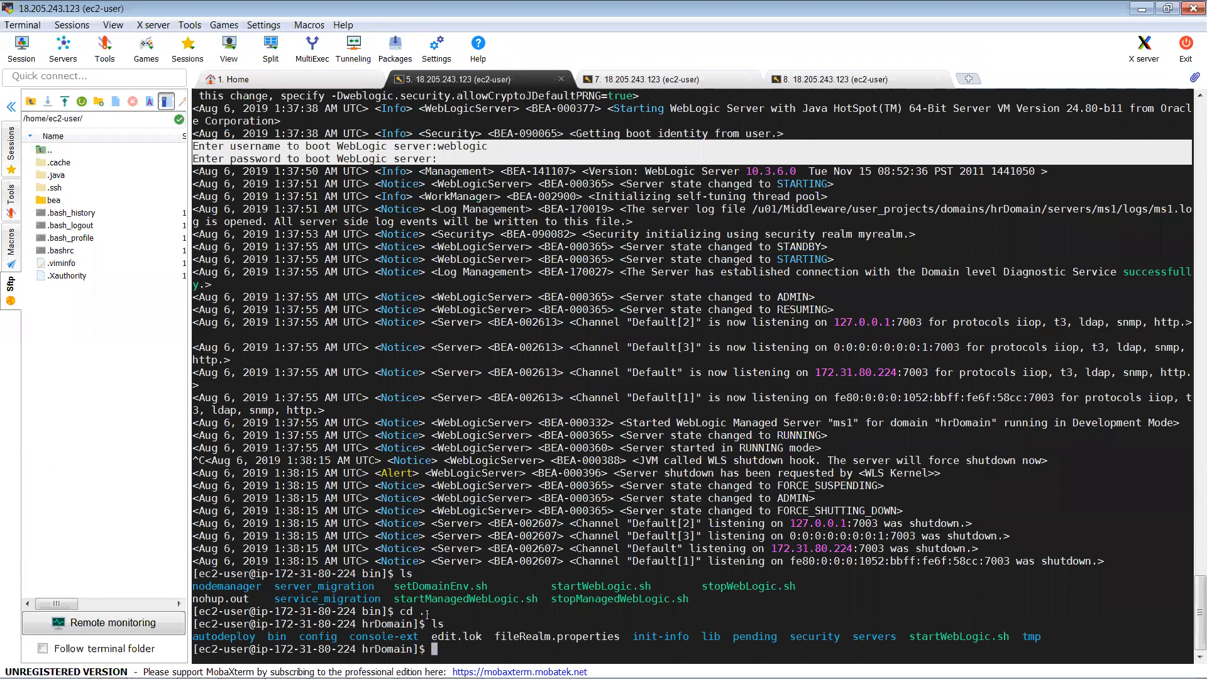
Step: Change into the servers folder and list its contents
click(861, 636)
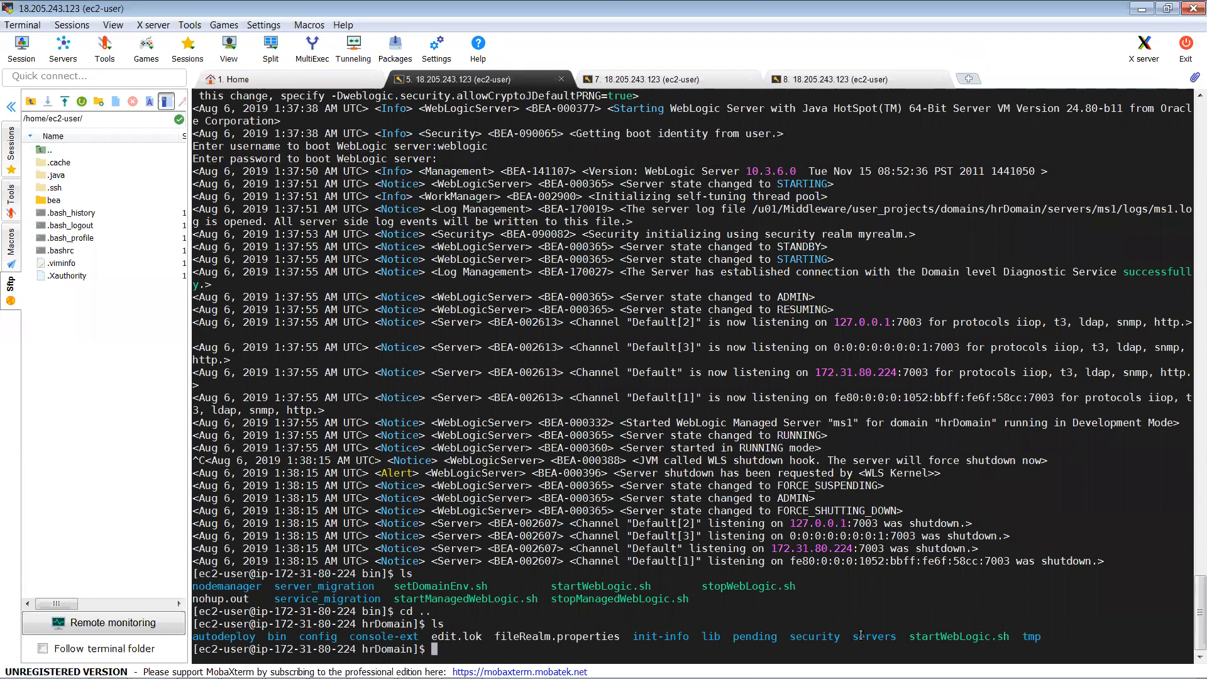
text(cd)
double_click(861, 635)
right_click(861, 636)
key(Return)
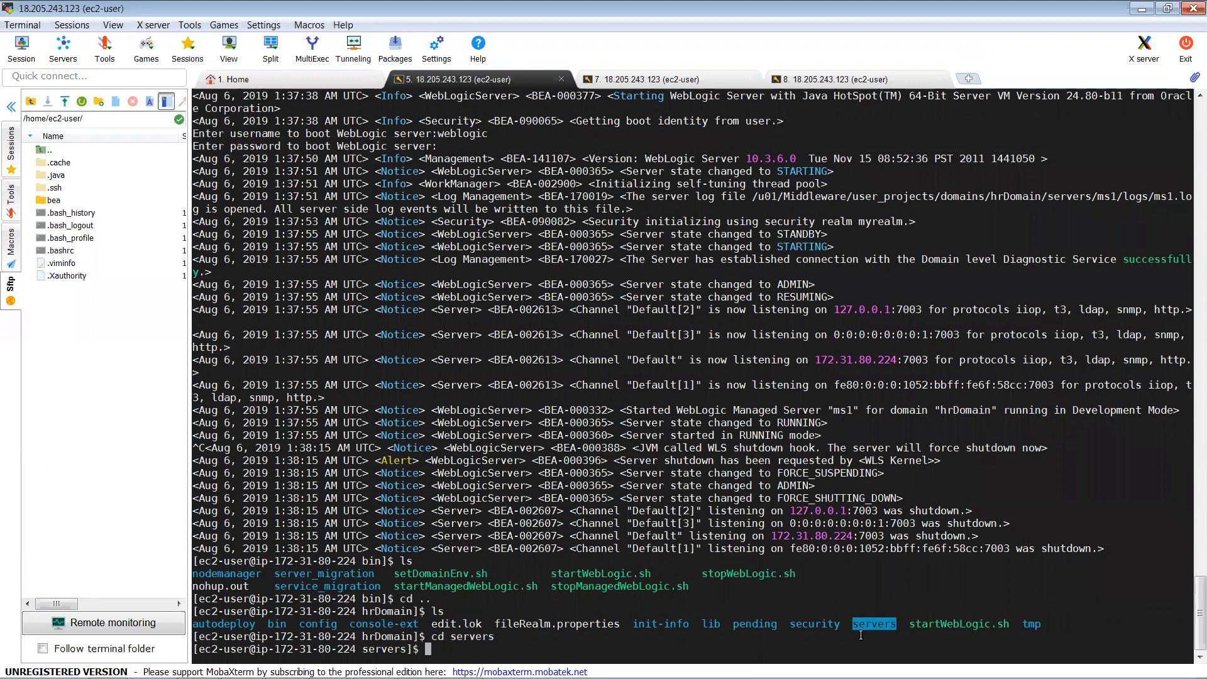
text(ls)
key(Return)
Step: Change into the AdminServer folder and list its contents
text(cd)
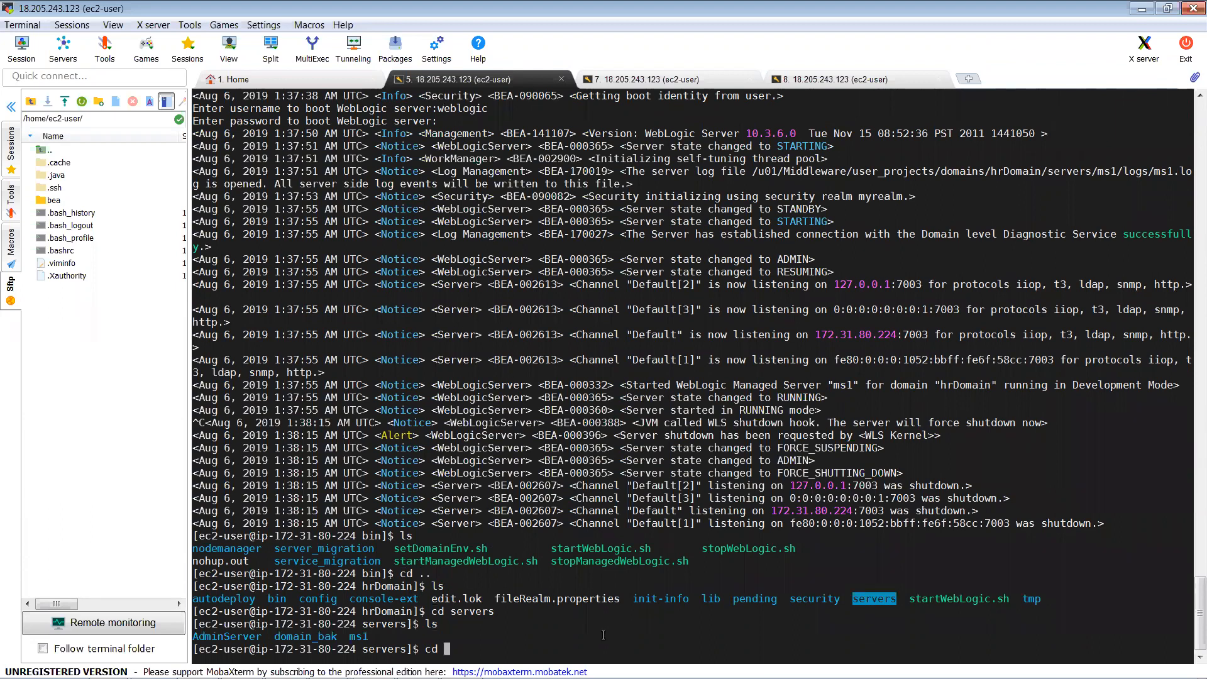
double_click(357, 637)
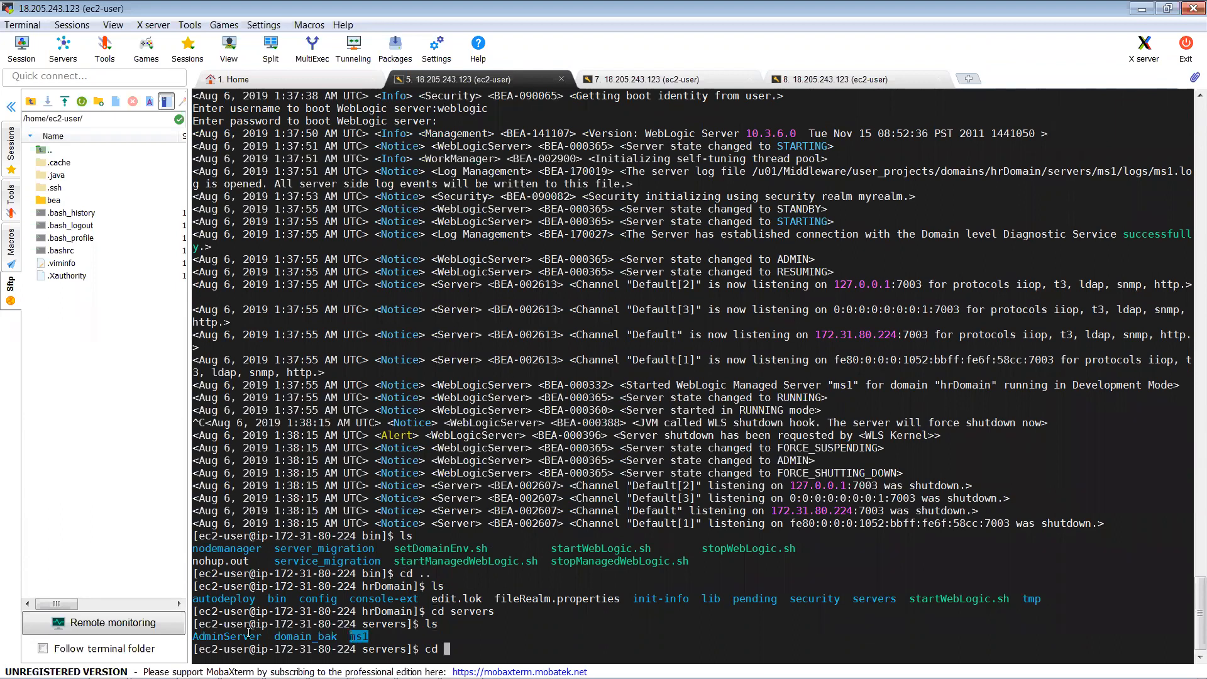
double_click(247, 635)
right_click(247, 634)
key(Return)
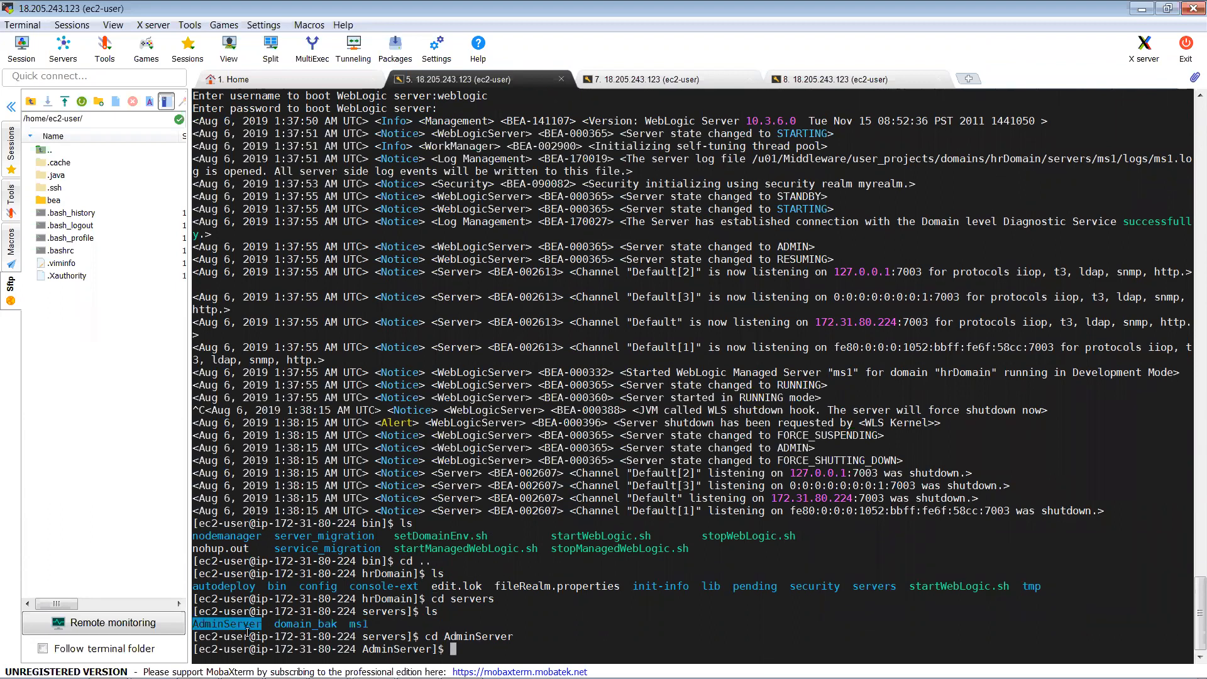
text(ls)
key(Return)
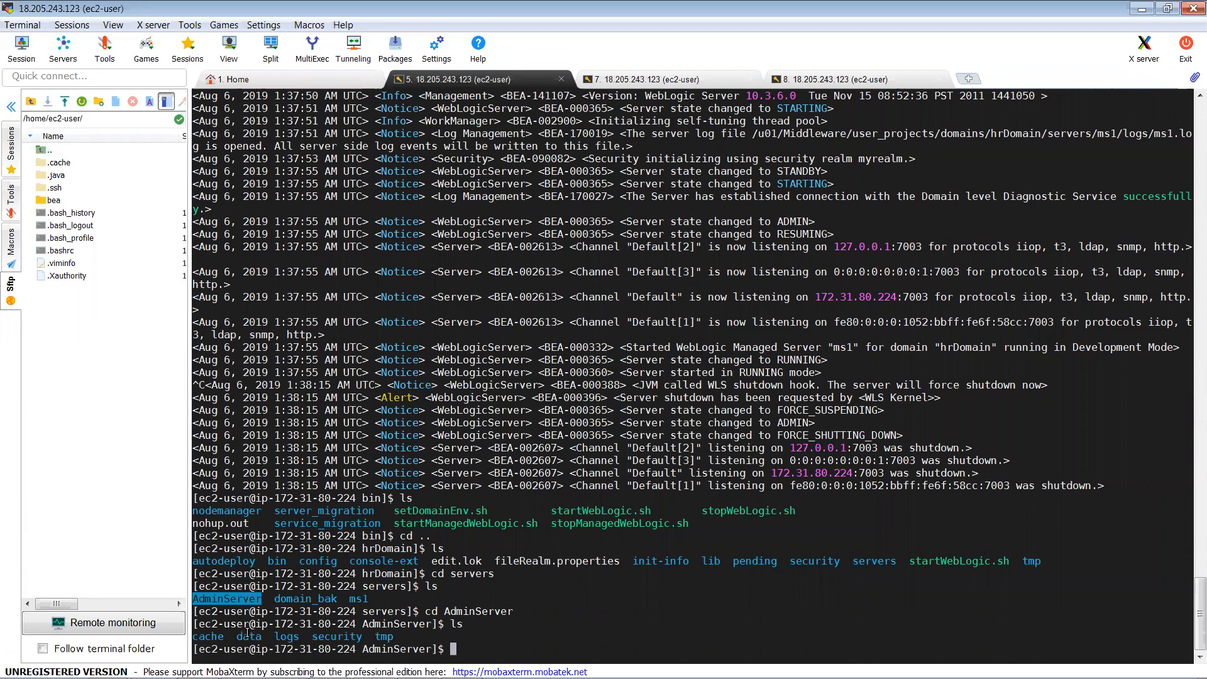
Step: Change into the security folder, list it, and cat boot.properties
double_click(326, 635)
text(cd)
right_click(327, 635)
key(Return)
text(ls)
key(Return)
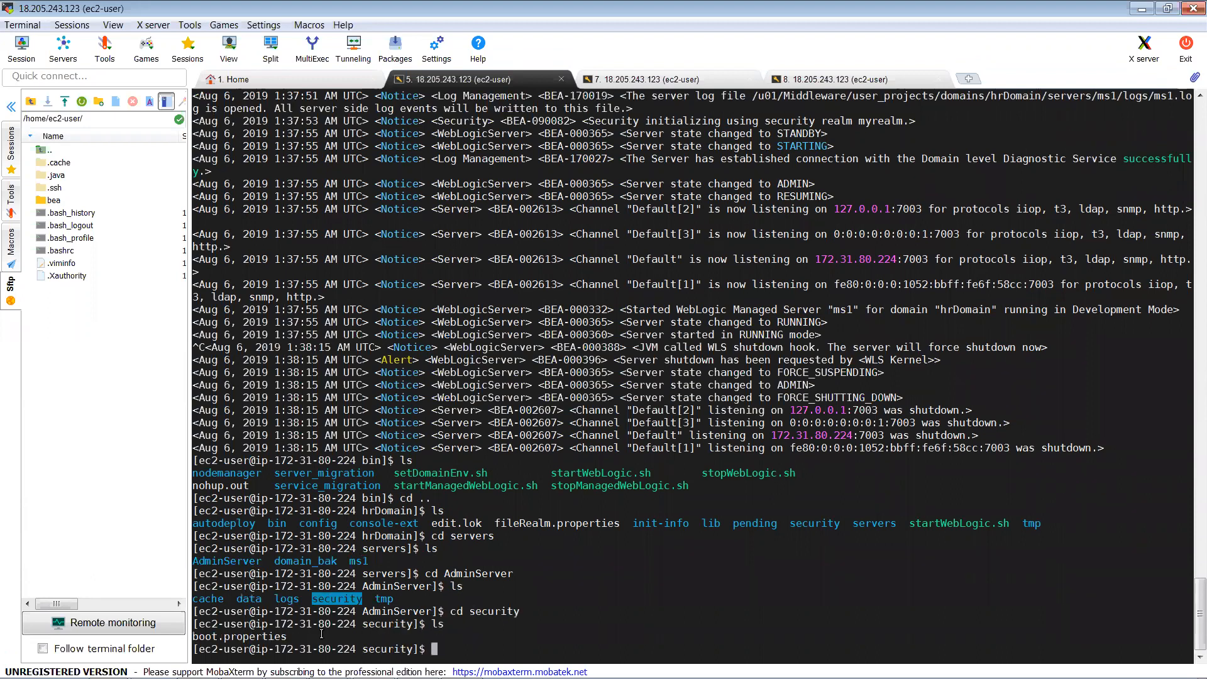
double_click(239, 638)
text(cat boot.properties)
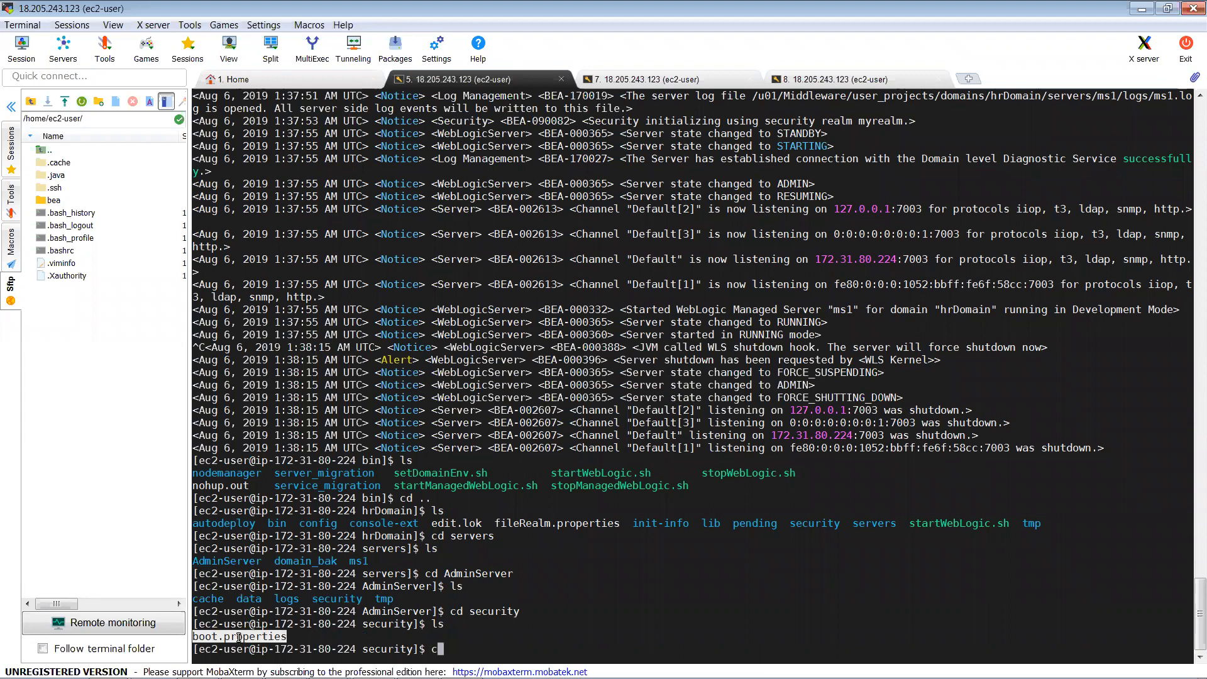
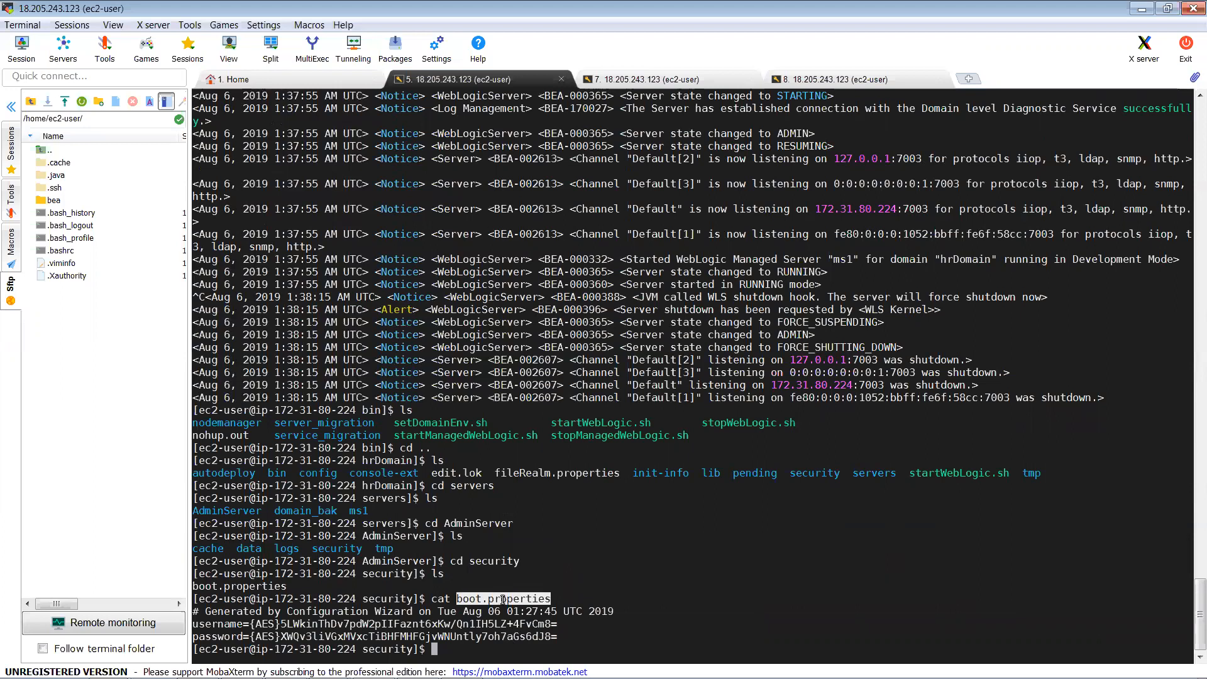
Step: Run pwd to print the path /u01/Middleware/user_projects/domains/hrDomain/servers/AdminServer/security
text(pwd)
key(Return)
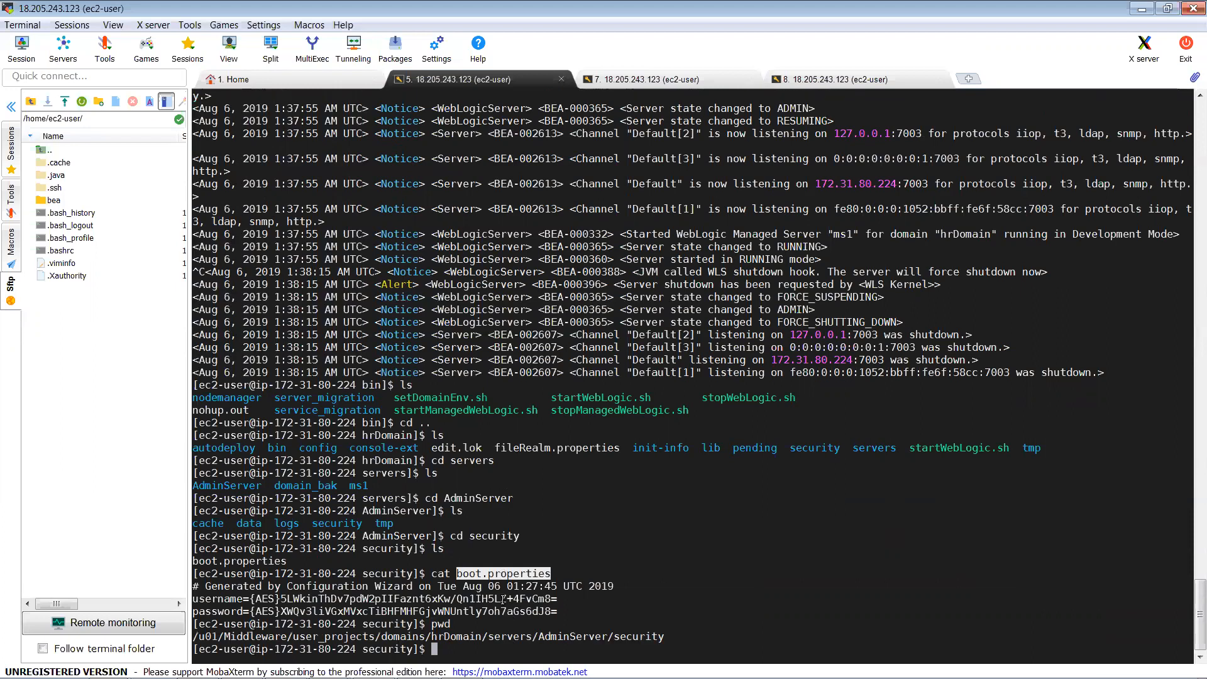
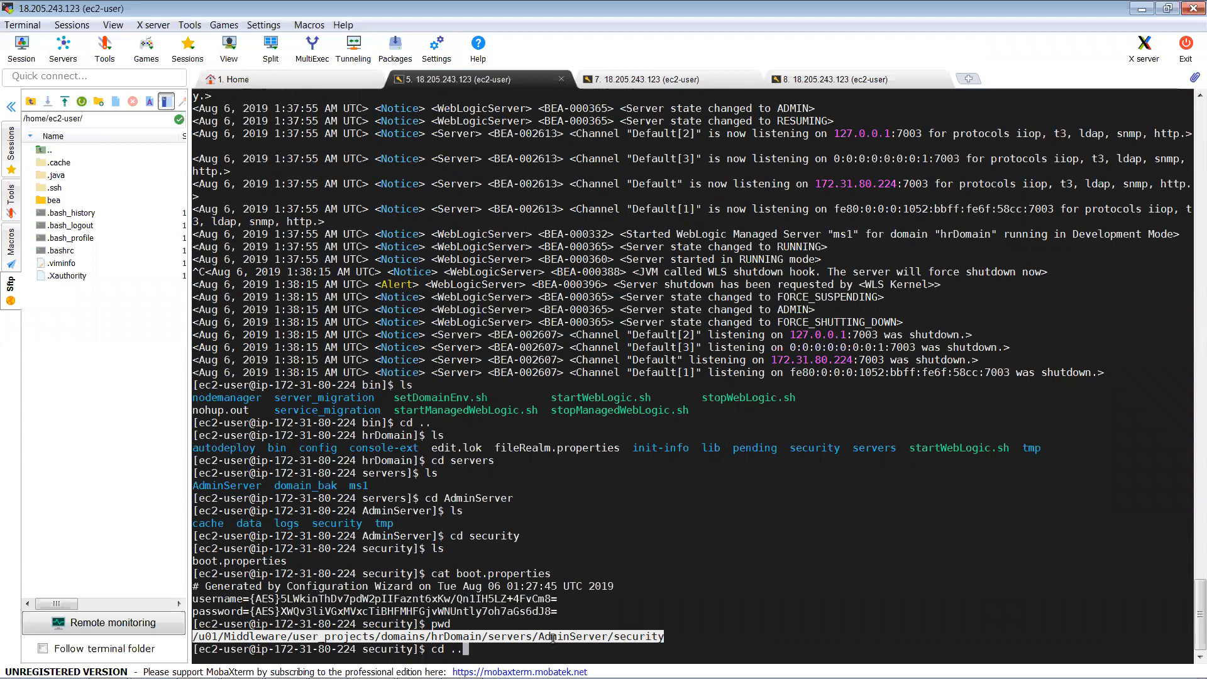
Step: Move into the ms1 server folder and create a security directory there
text(/../m)
key(Tab)
text(se)
key(BackSpace)
key(BackSpace)
key(Return)
text(l)
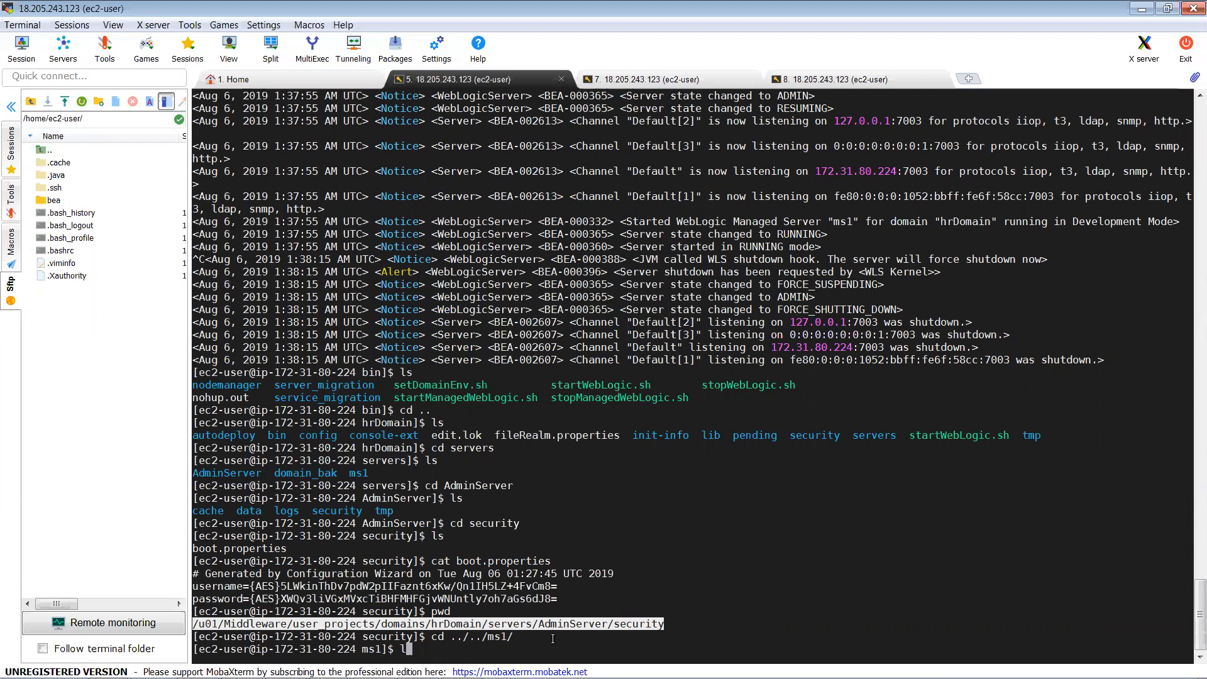
text(s)
key(Return)
text(m)
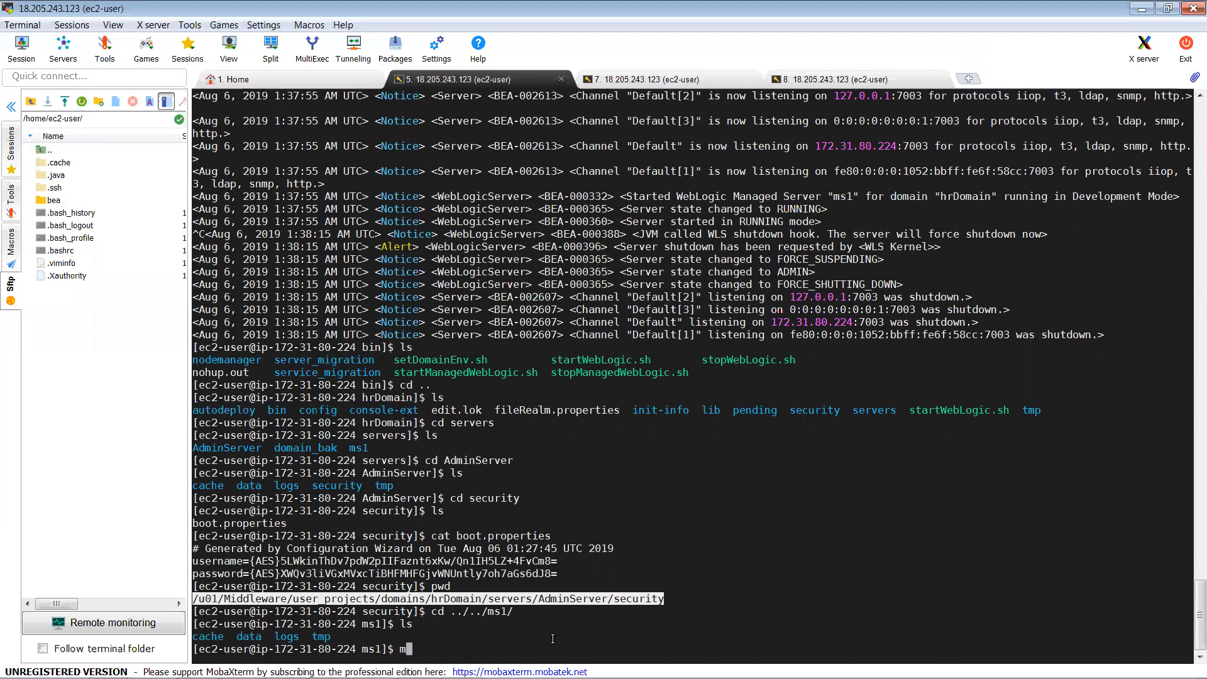
text(kdir security)
key(Return)
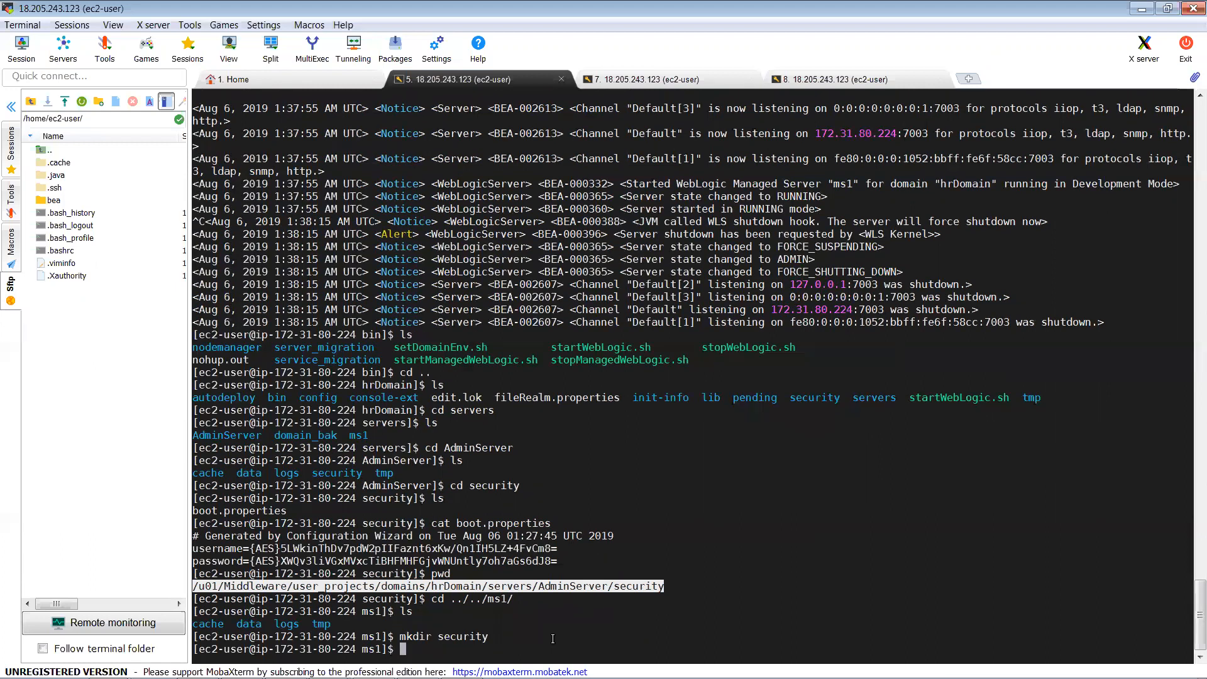
Step: Copy the AdminServer's boot.properties into ms1's security folder
text(cp)
right_click(560, 588)
text(/)
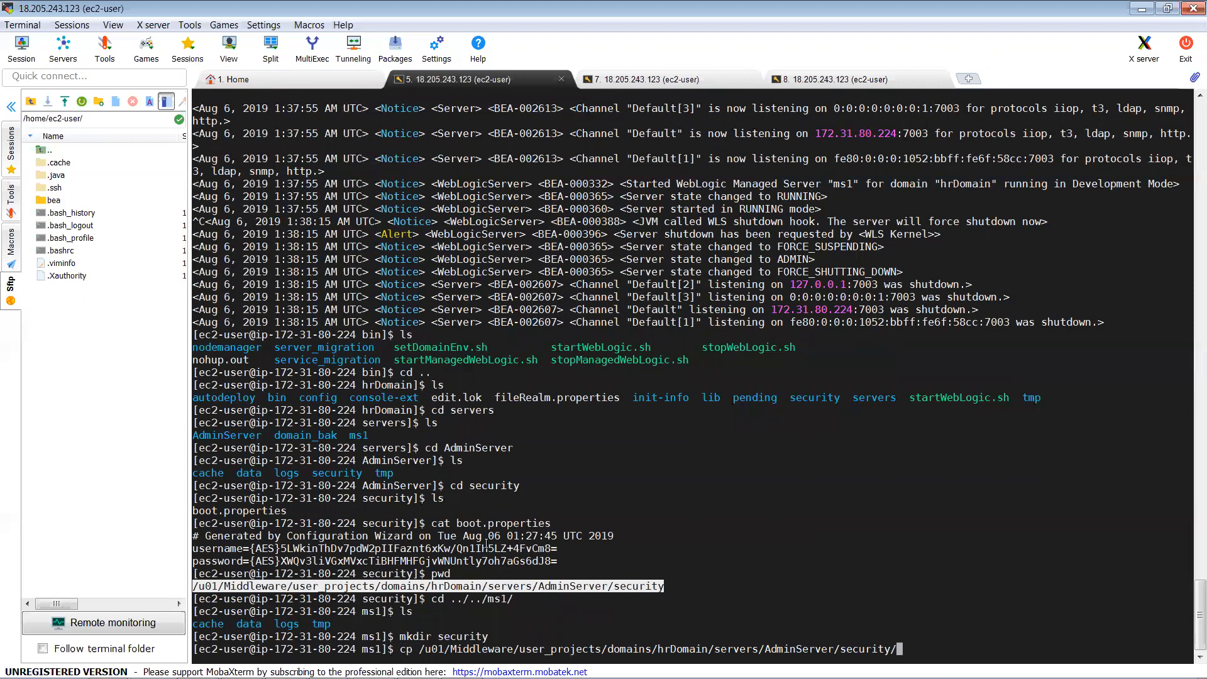
double_click(472, 523)
right_click(472, 523)
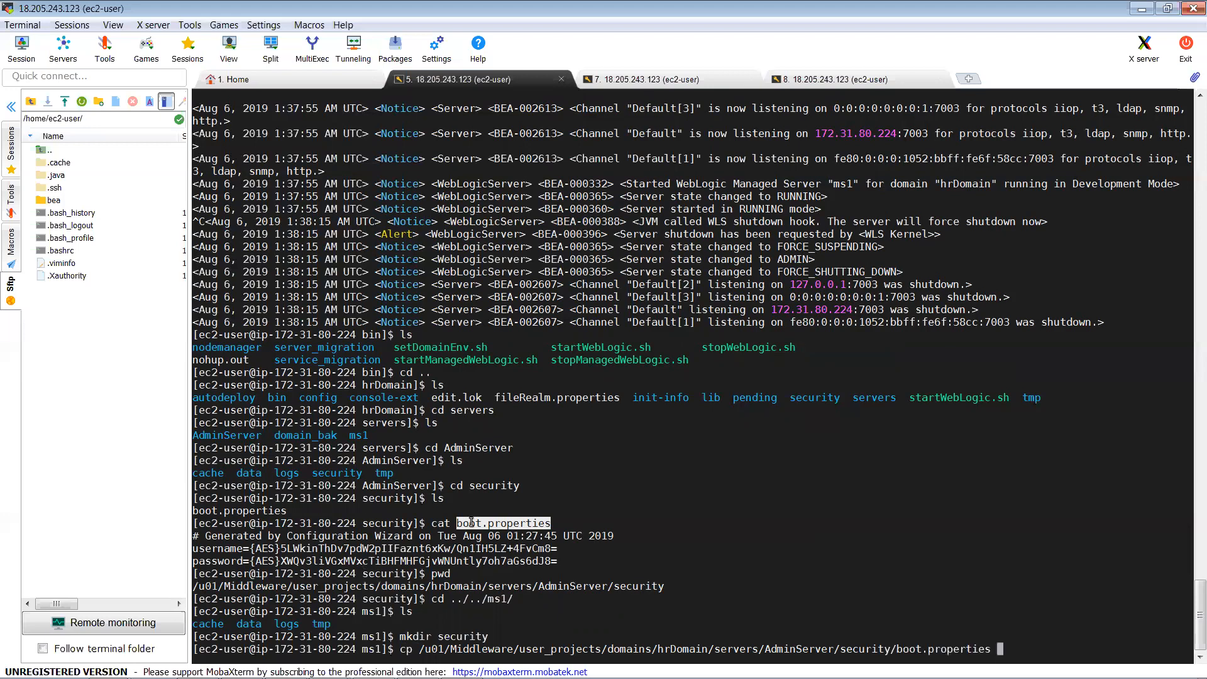
text(secu)
key(Tab)
key(Return)
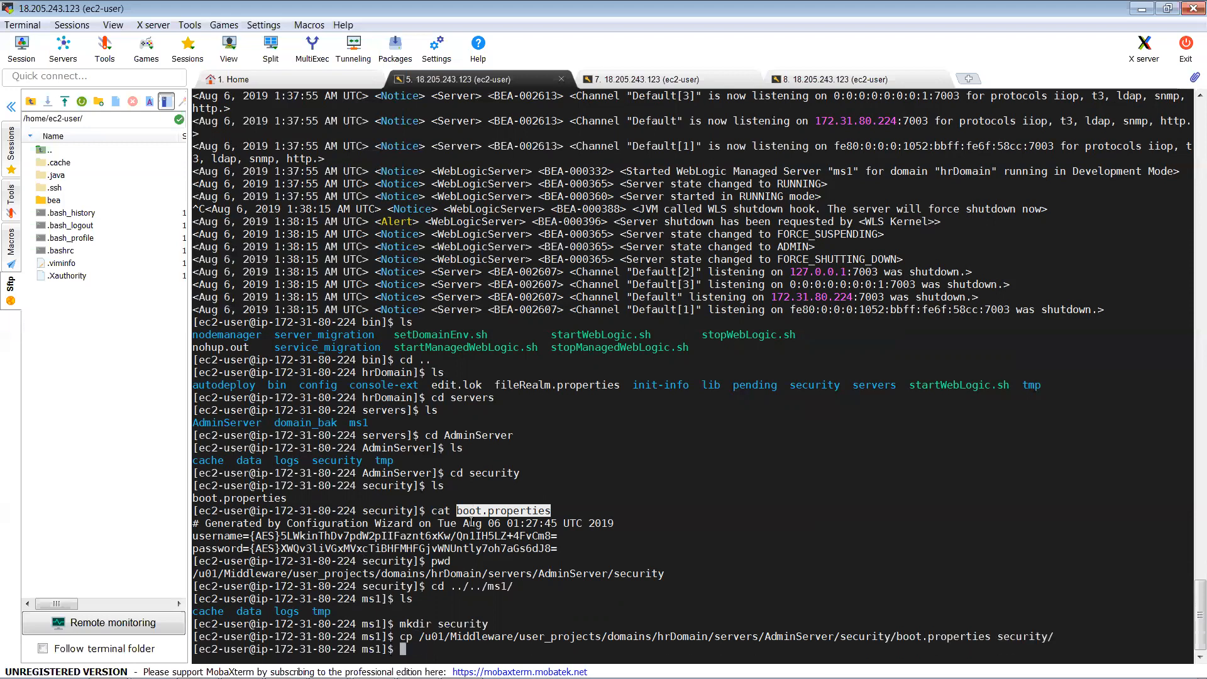
Step: Confirm boot.properties is in ms1/security, then return to the servers folder and list it
text(cd sec)
key(Tab)
key(Return)
text(ls)
key(Return)
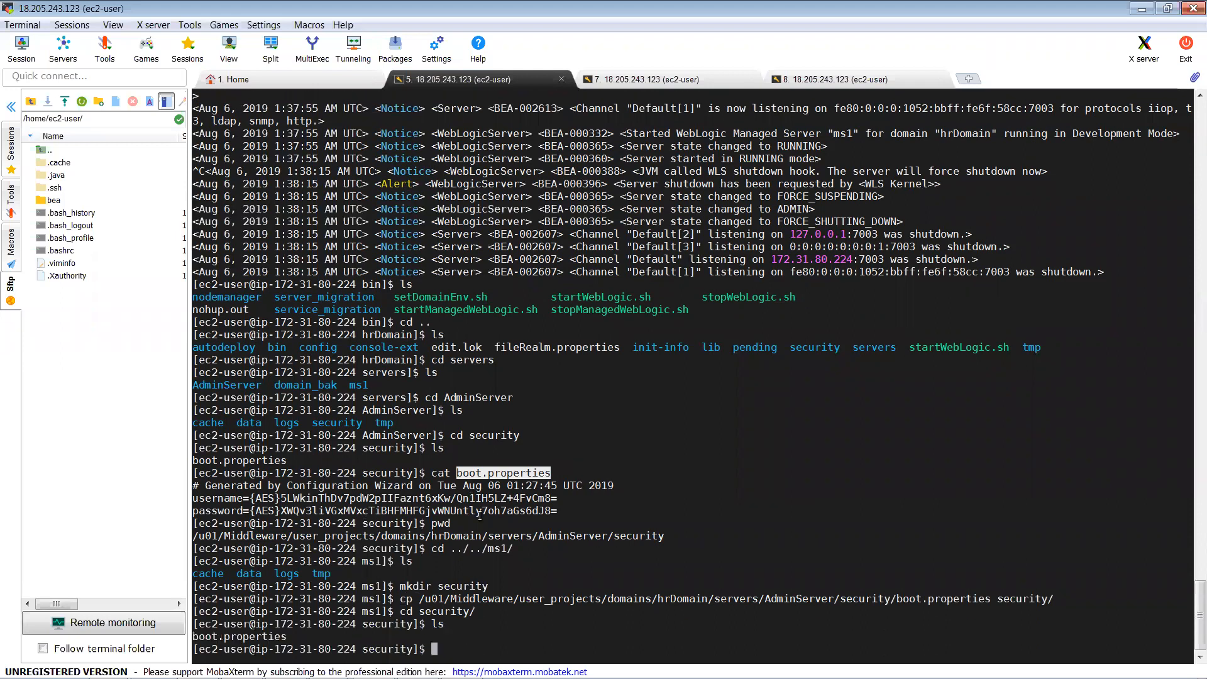
double_click(239, 637)
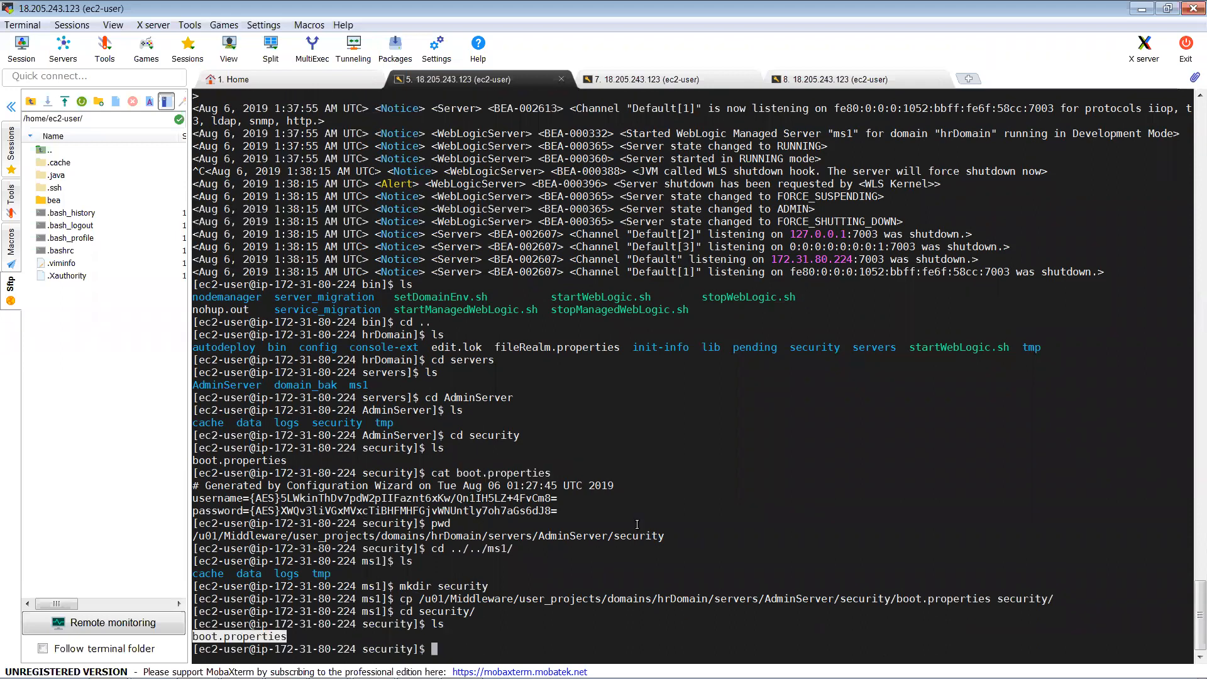
text(cd ../..)
key(Return)
text(l)
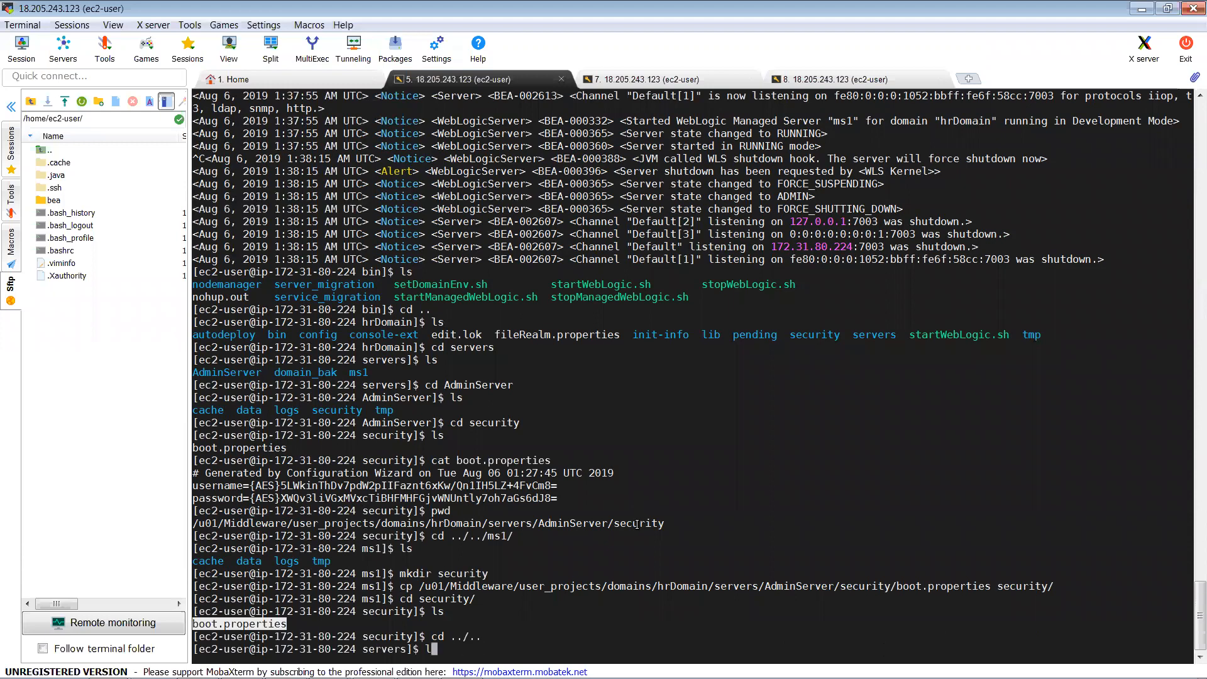
text(s)
key(Return)
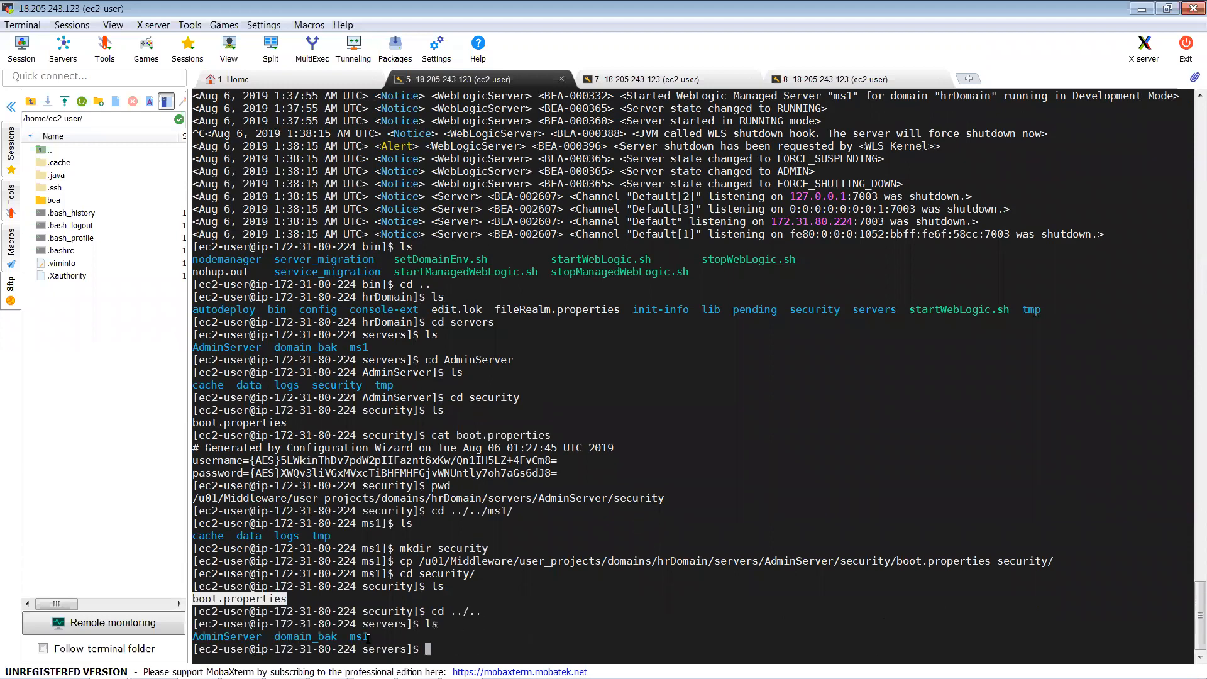
double_click(361, 637)
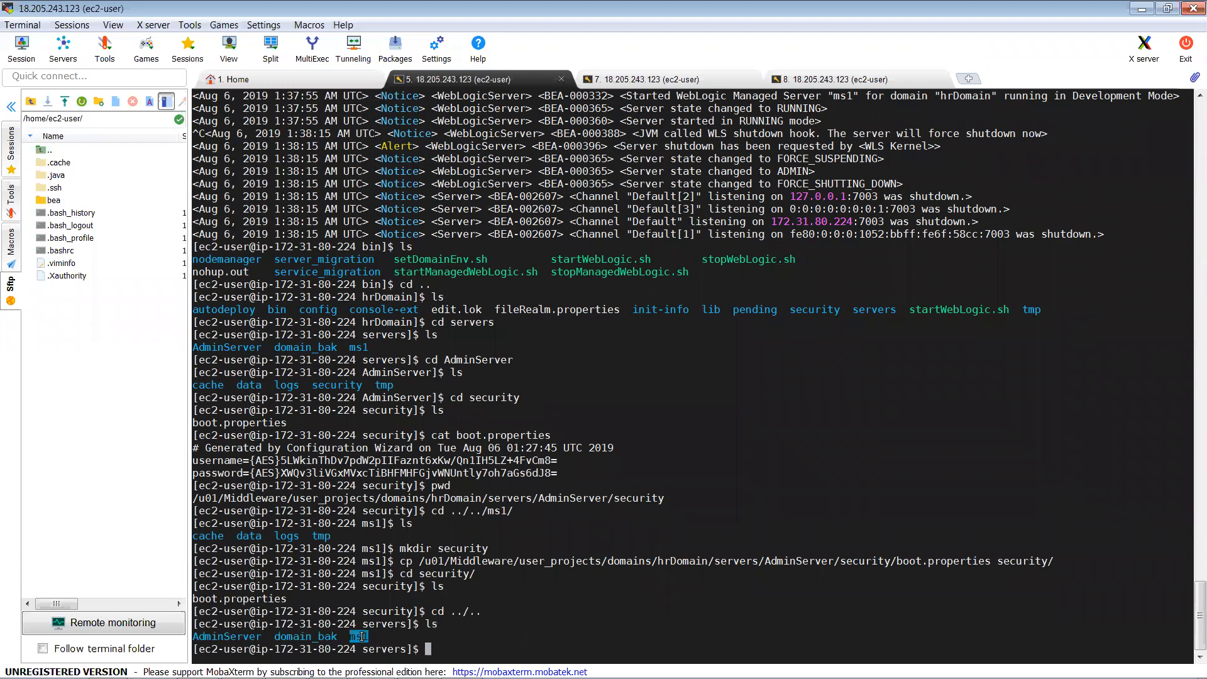
Step: Go to the domain's bin folder and list its start and stop scripts
text(cd ../bin)
key(Return)
text(ls)
key(Return)
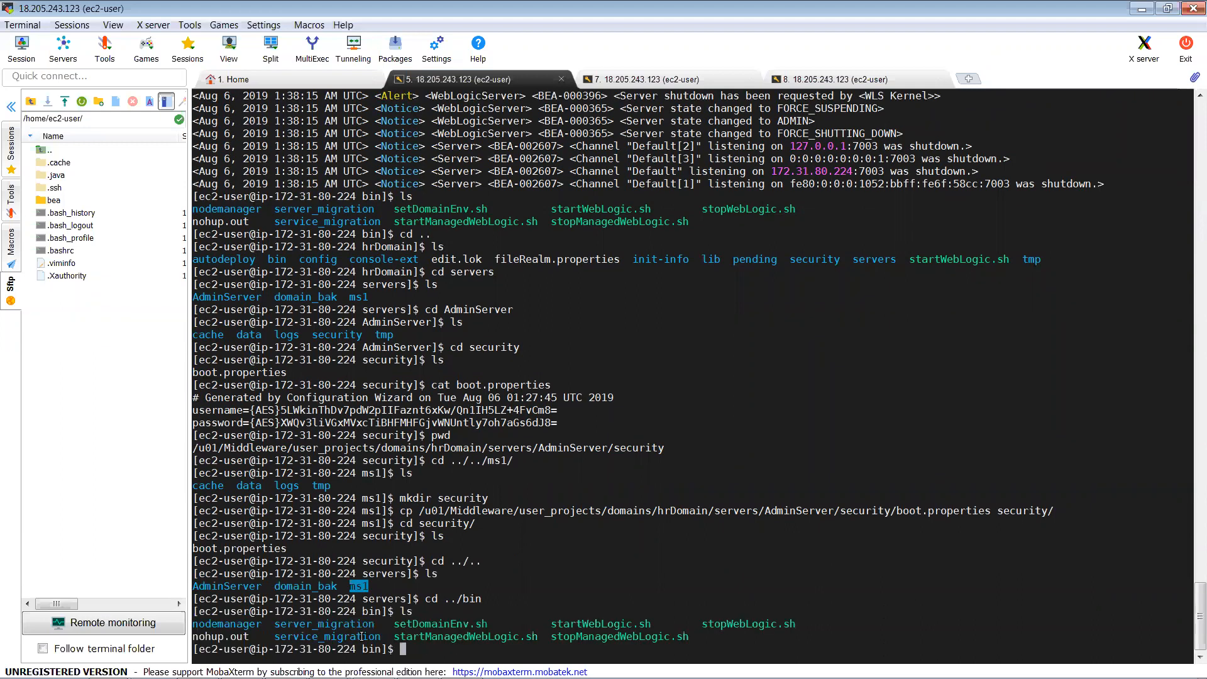
Step: Start ms1 with startManagedWebLogic.sh against the admin server at port 7001
text(cd ../..)
key(Up)
key(Up)
key(Up)
key(Up)
key(Up)
key(Up)
key(Up)
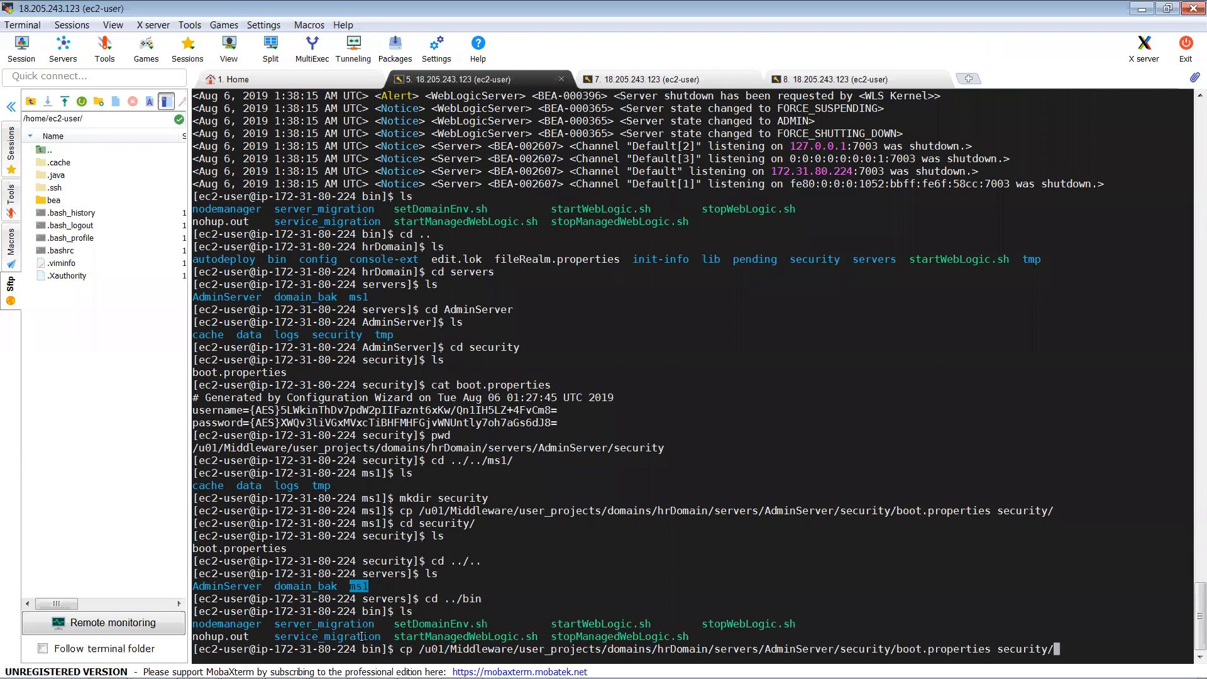
key(Up)
key(Up)
key(Up)
key(Up)
key(Up)
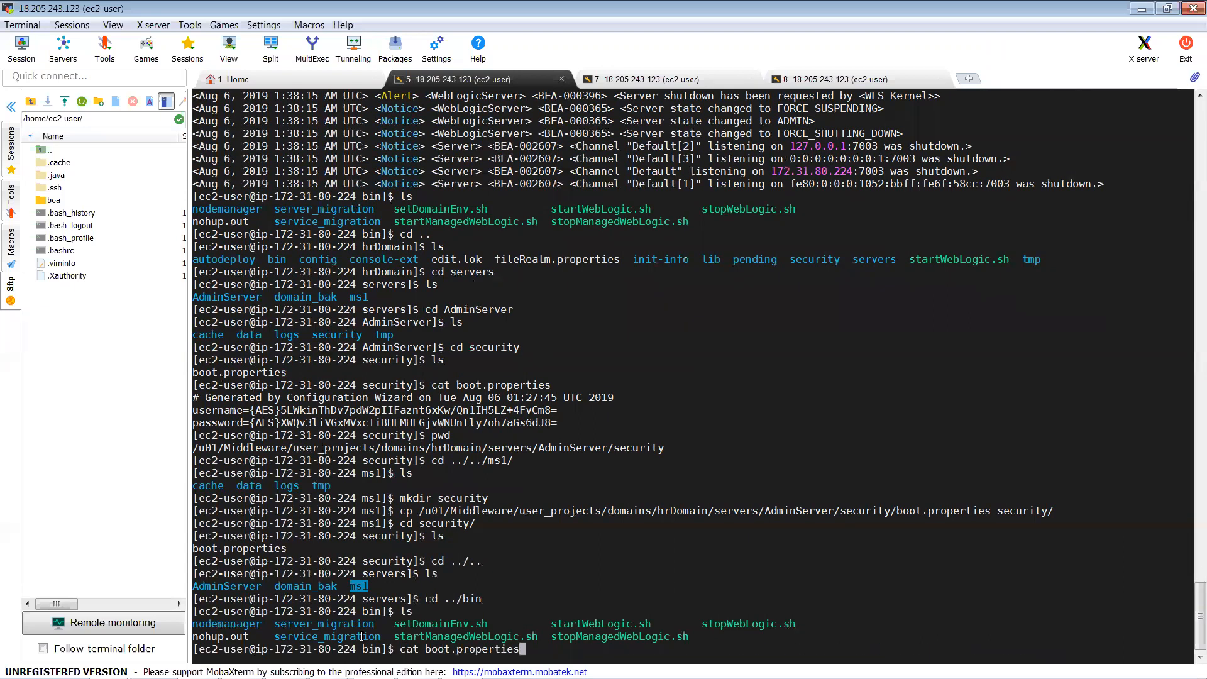
key(Up)
key(Up)
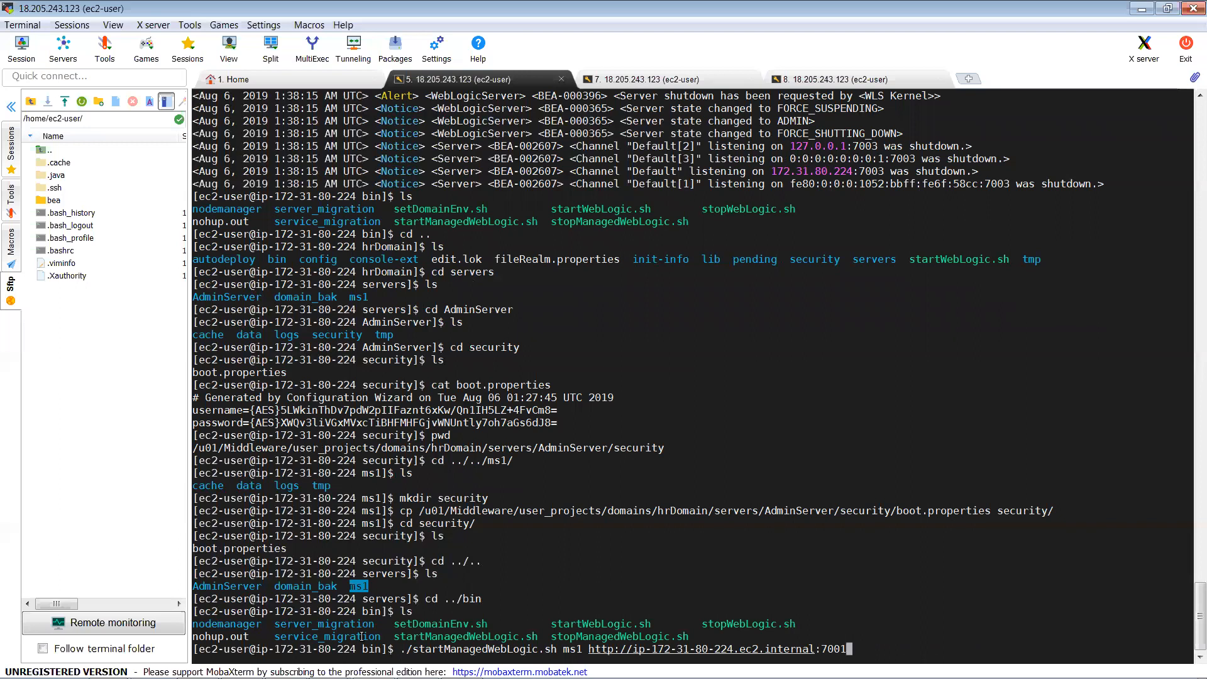
key(Return)
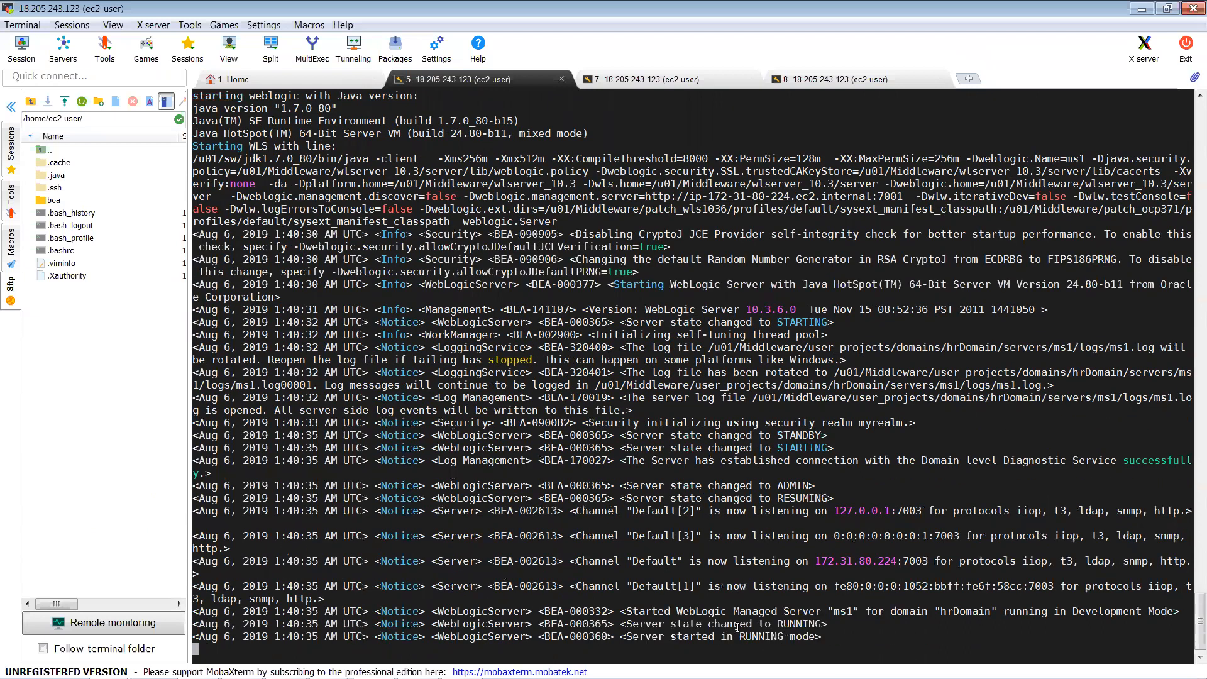
key(alt+Tab)
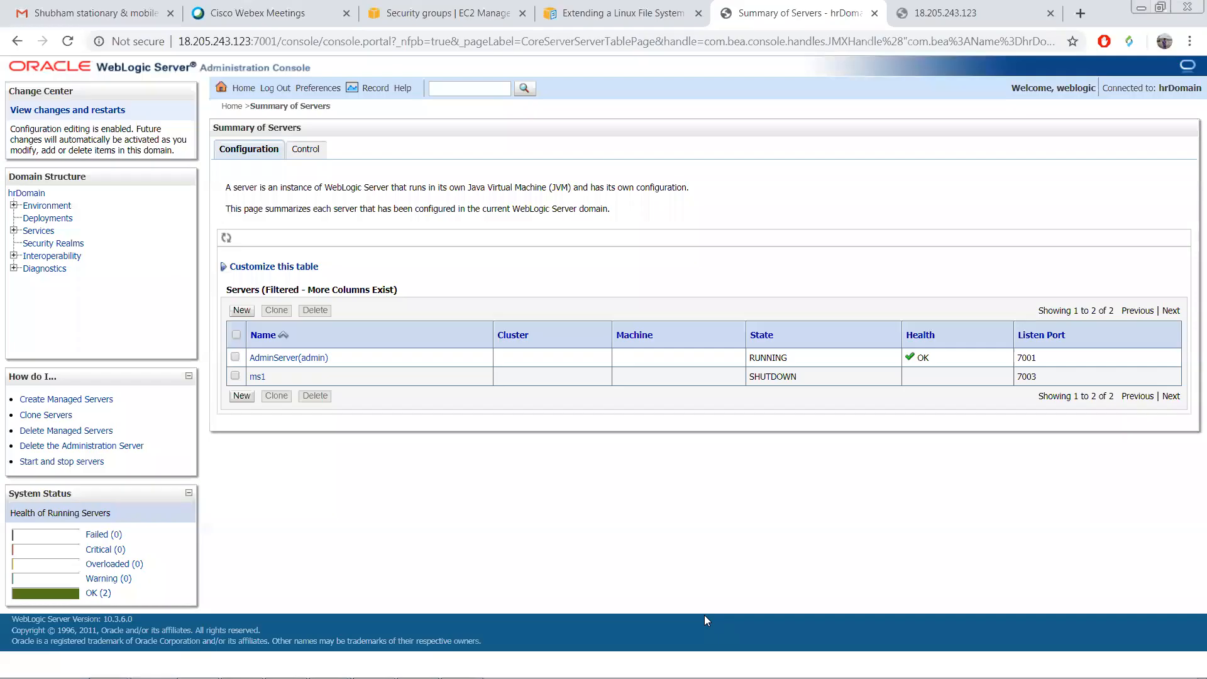
Step: Check ms1 shows RUNNING on the Control and Configuration tabs, then return to its log
click(307, 151)
click(250, 154)
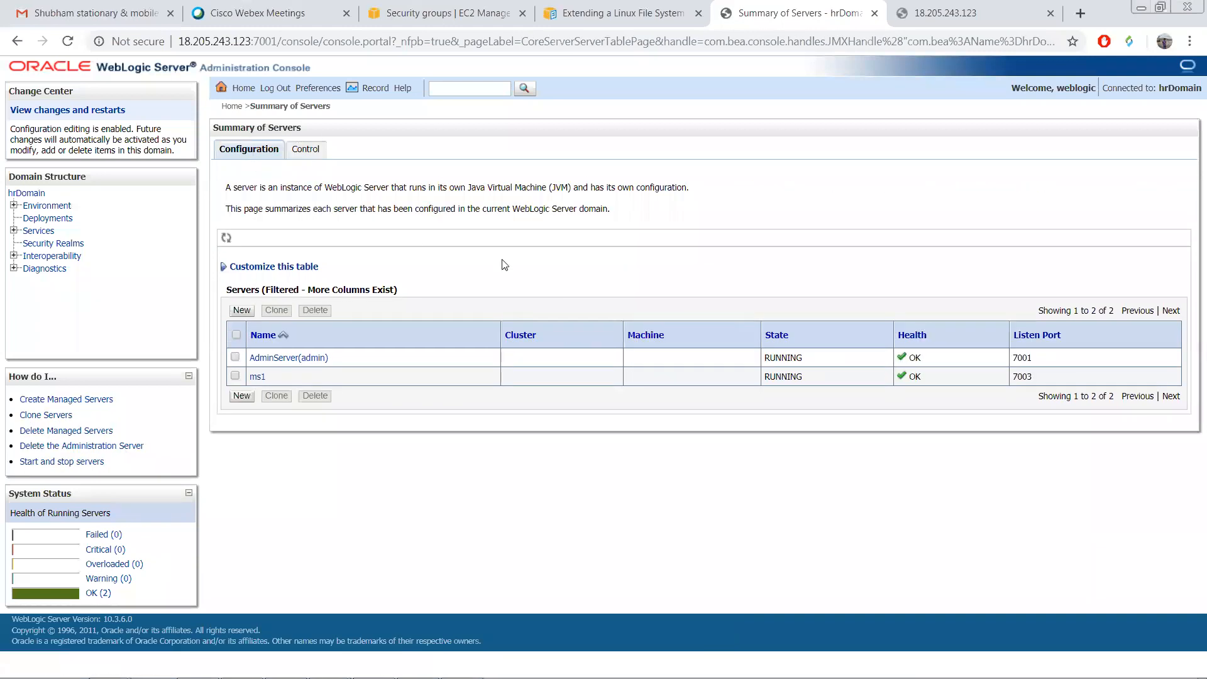
key(alt+Tab)
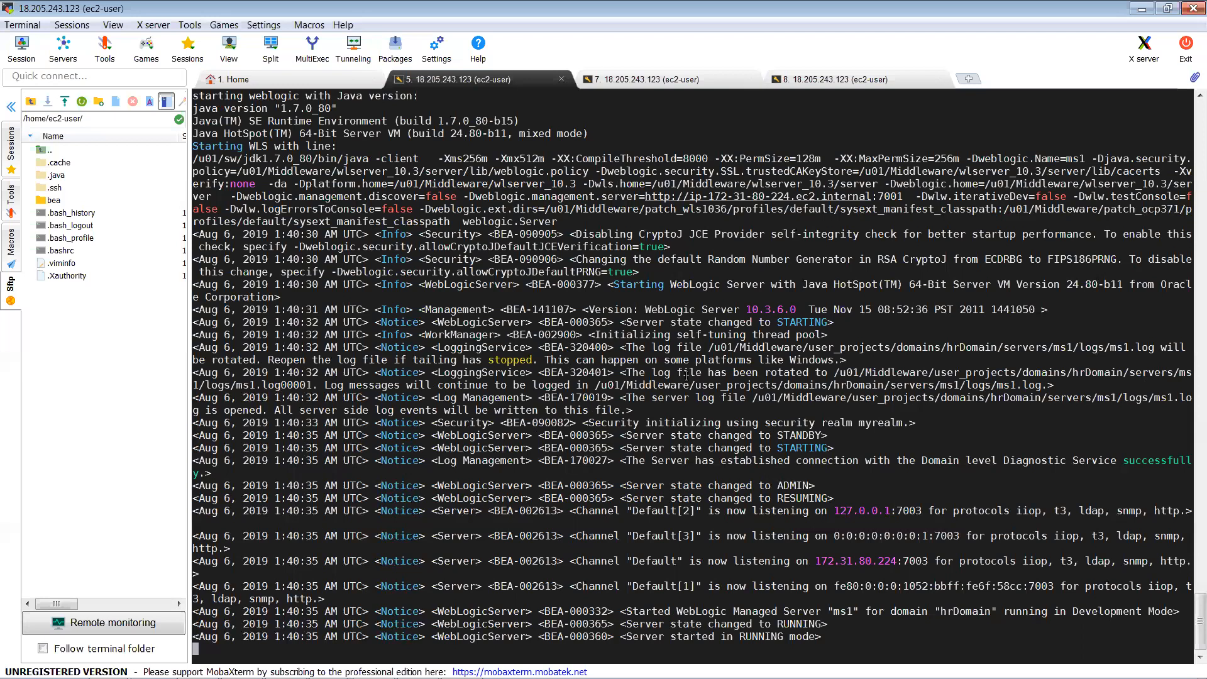
Step: Stop the ms1 managed server with Ctrl+C in its terminal
key(ctrl+c)
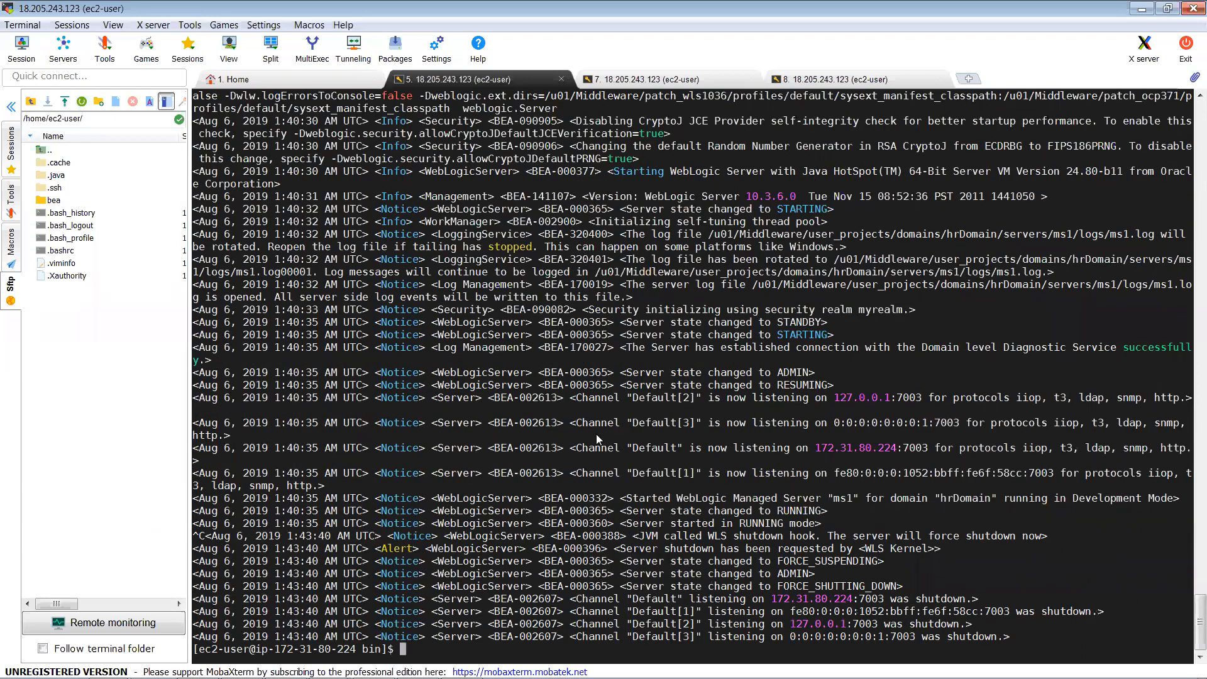
key(alt+Tab)
key(alt+Tab)
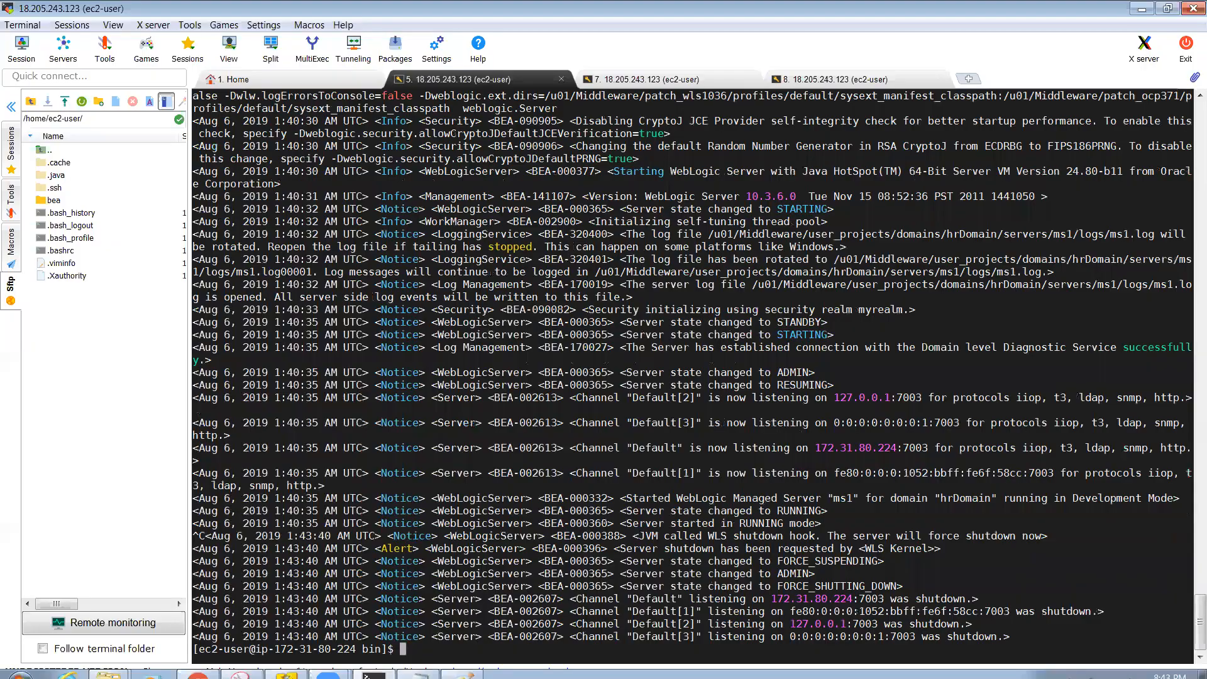
key(alt+Tab)
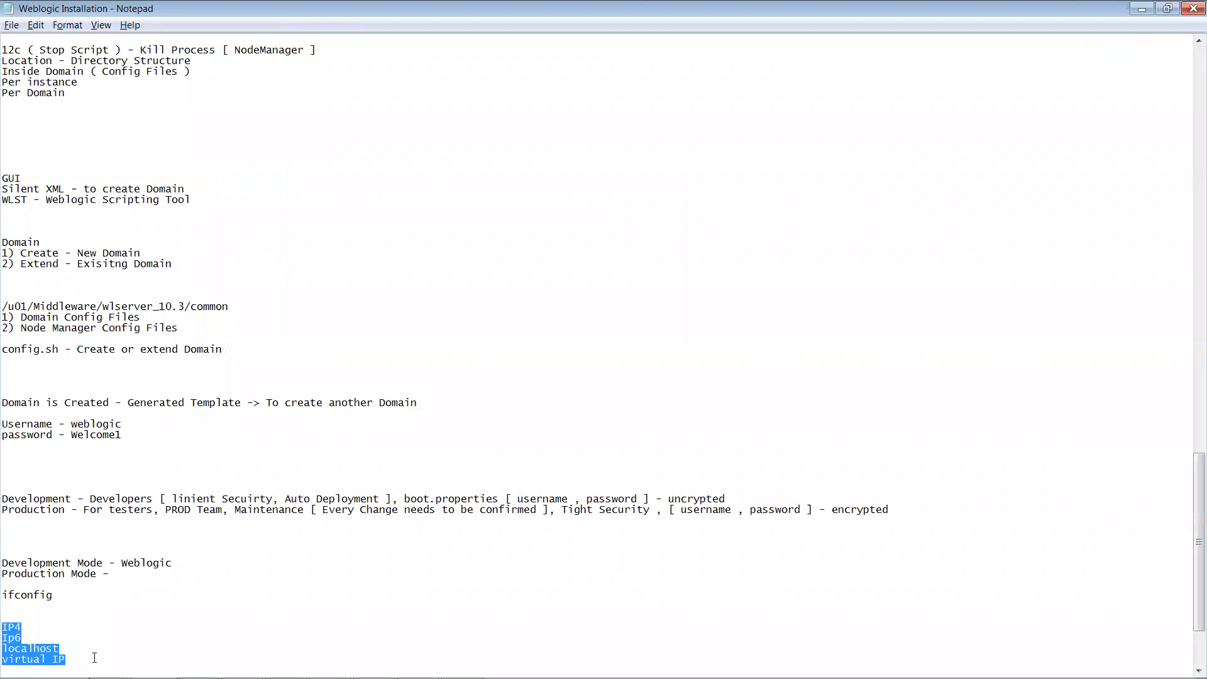
Step: Add '8) boot.properties' as a new list item after item 7 in the notes
click(94, 657)
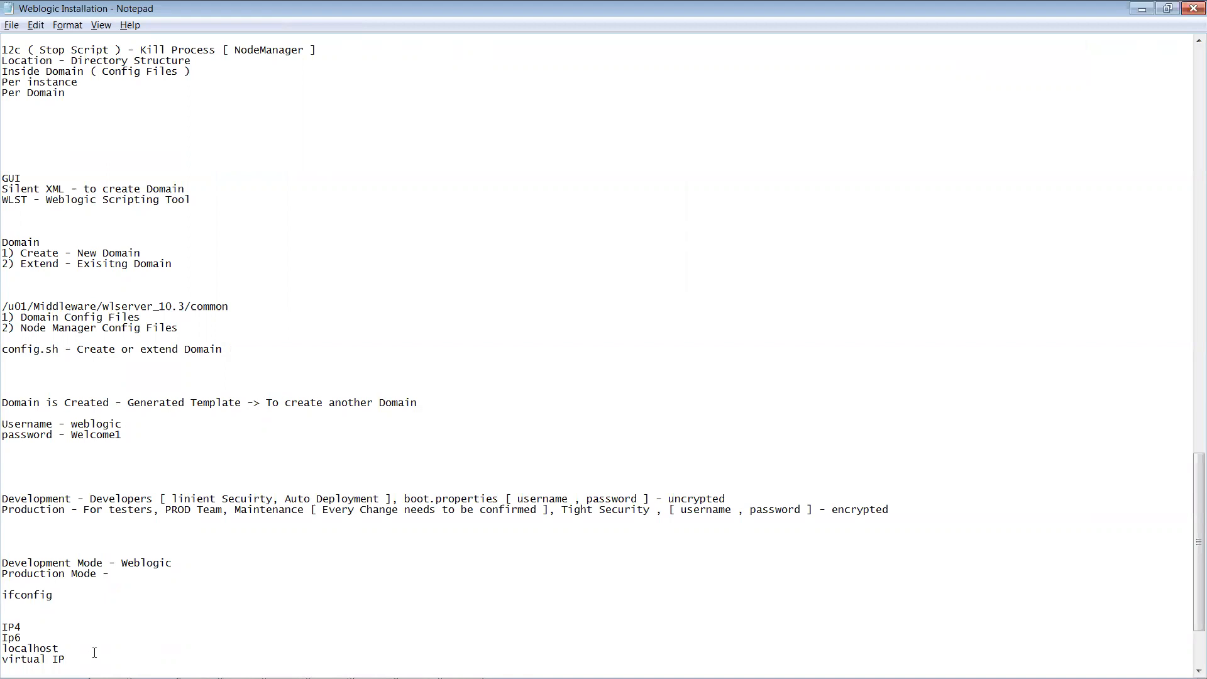
drag(1190, 511, 1190, 447)
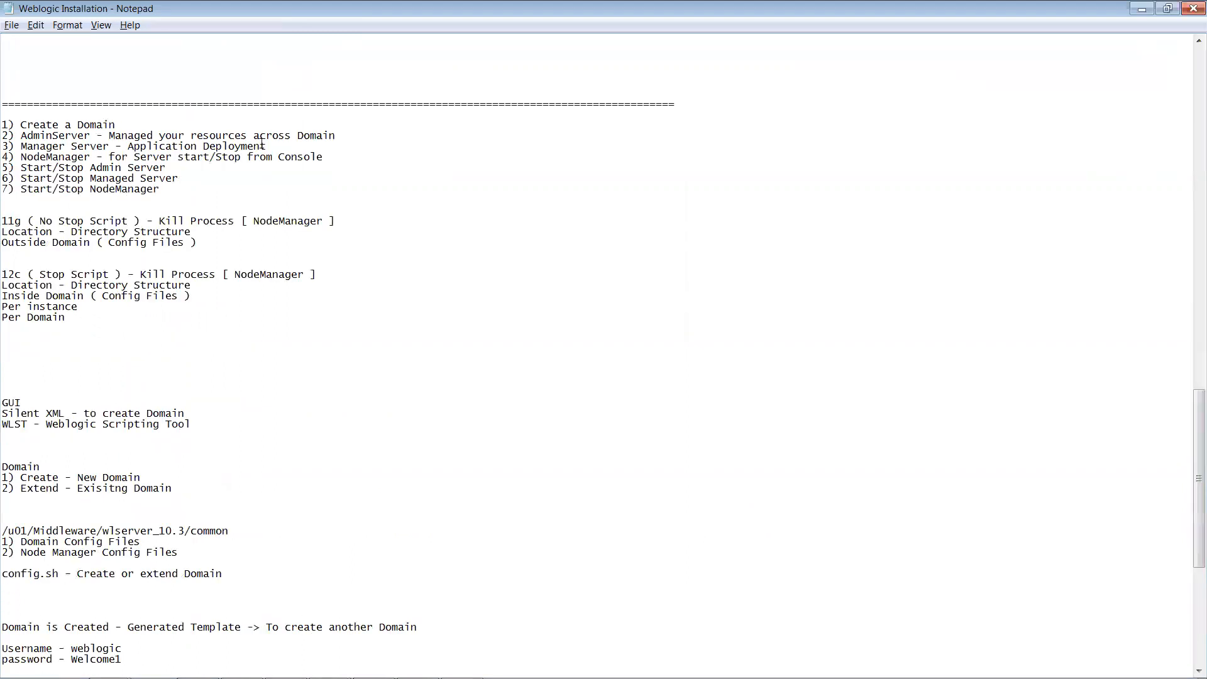
drag(268, 147, 3, 125)
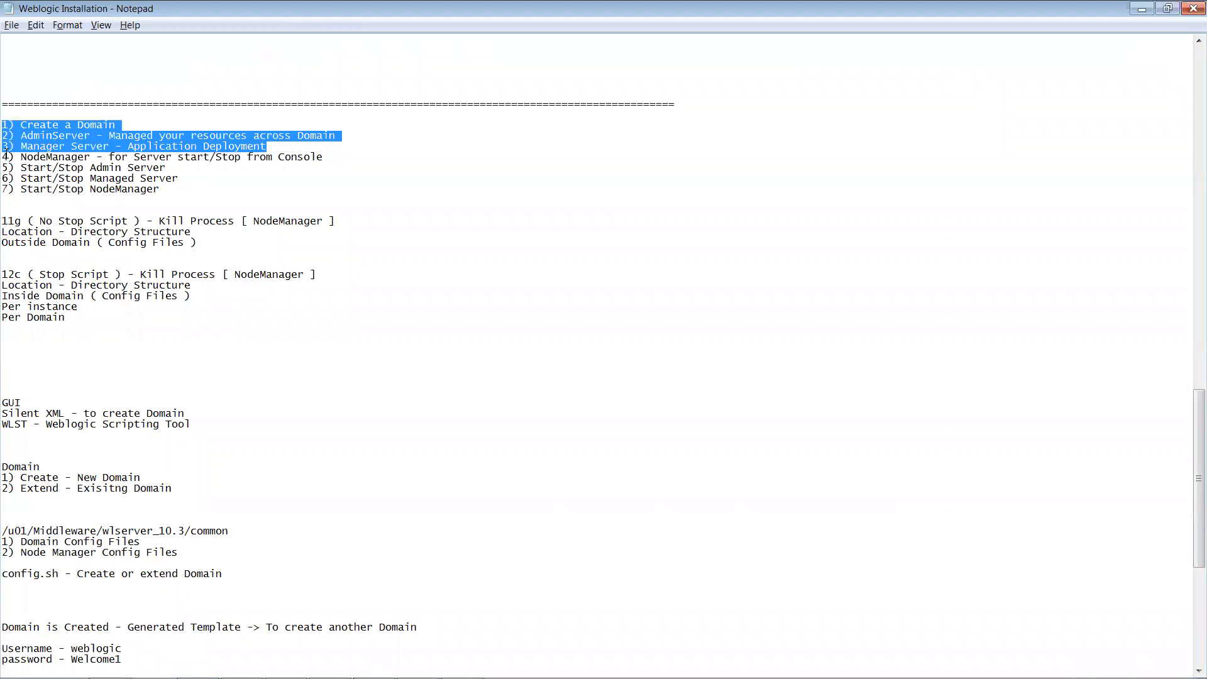
click(5, 168)
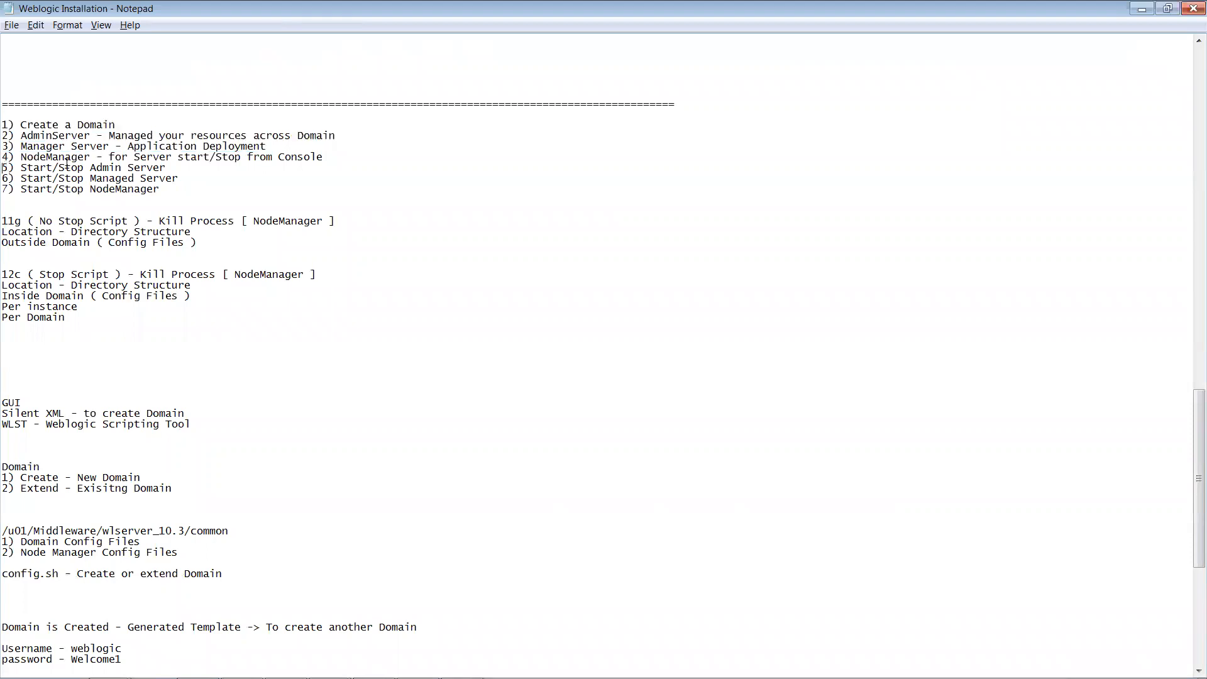
shift+click(187, 179)
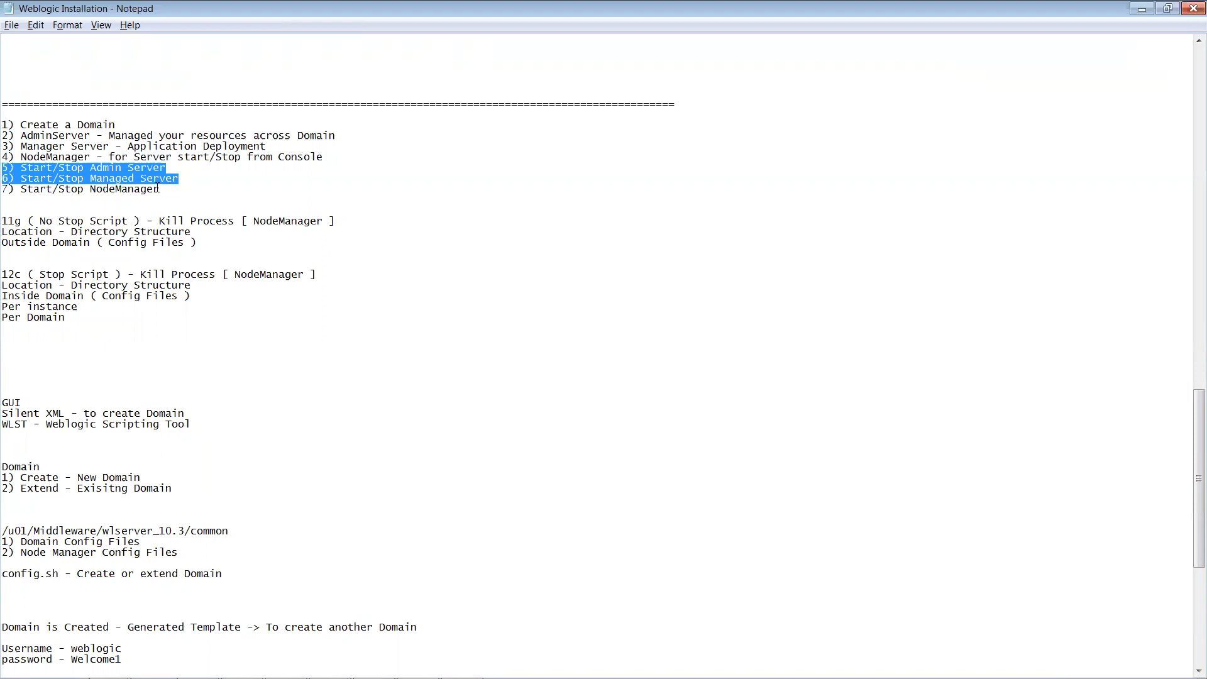
drag(161, 189, 3, 155)
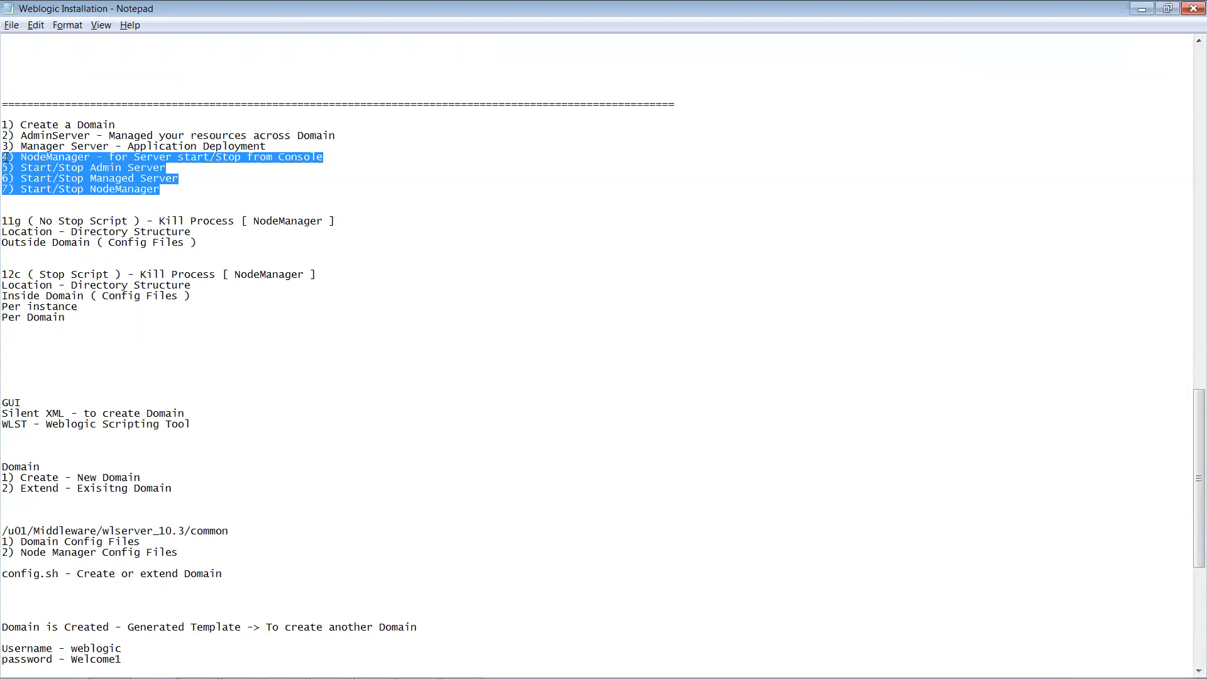
click(5, 169)
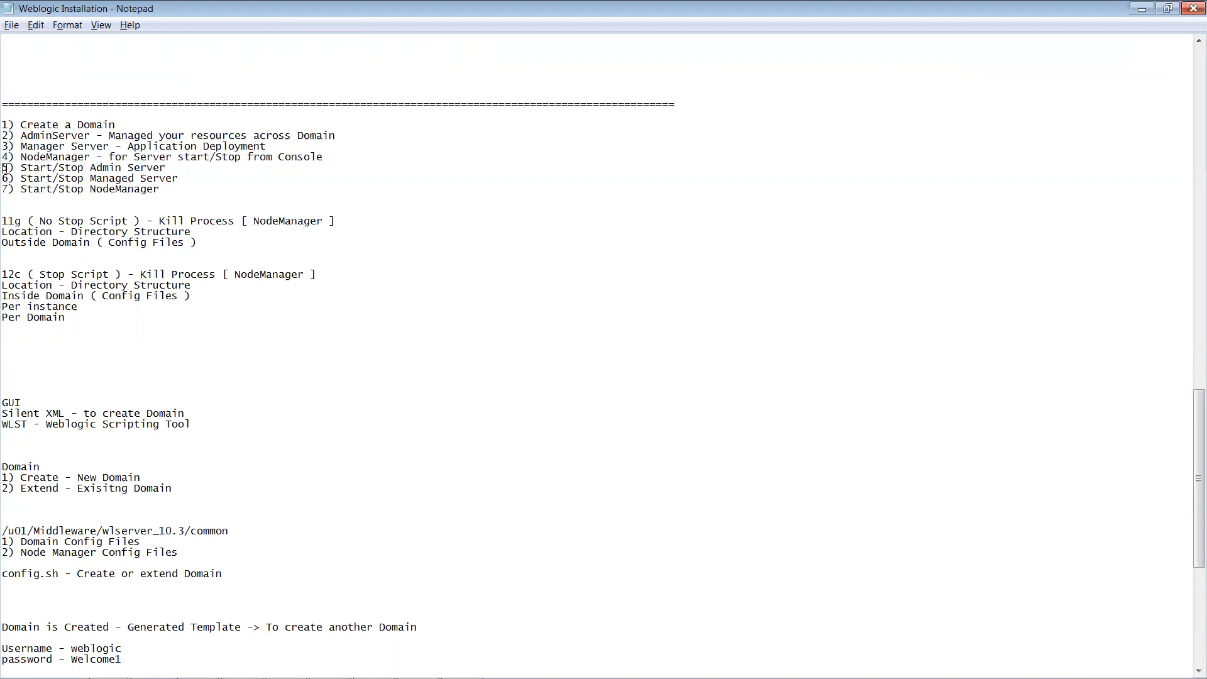
shift+click(86, 168)
shift+click(191, 177)
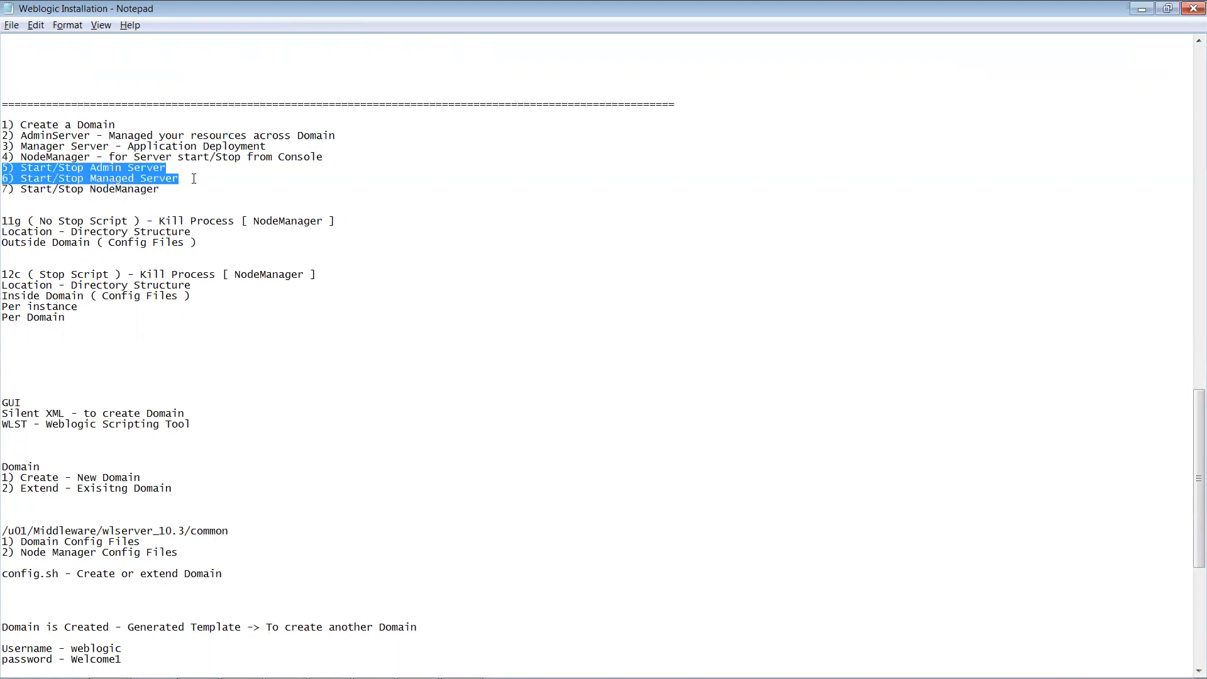
click(193, 186)
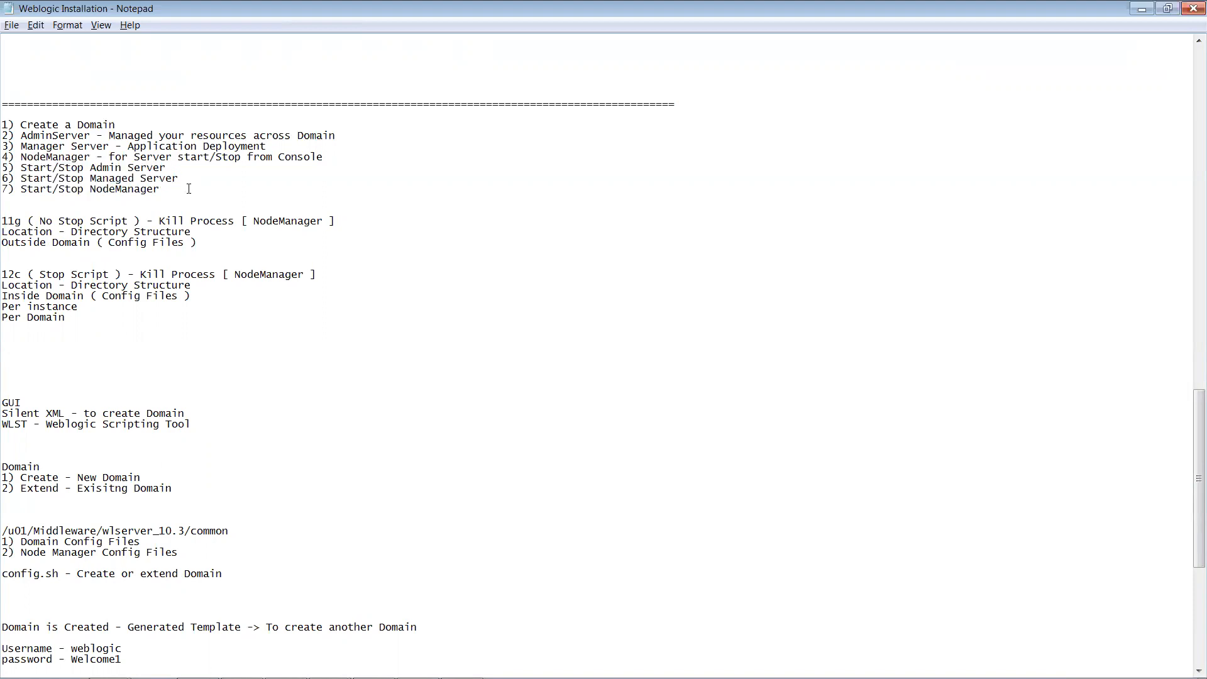
key(Return)
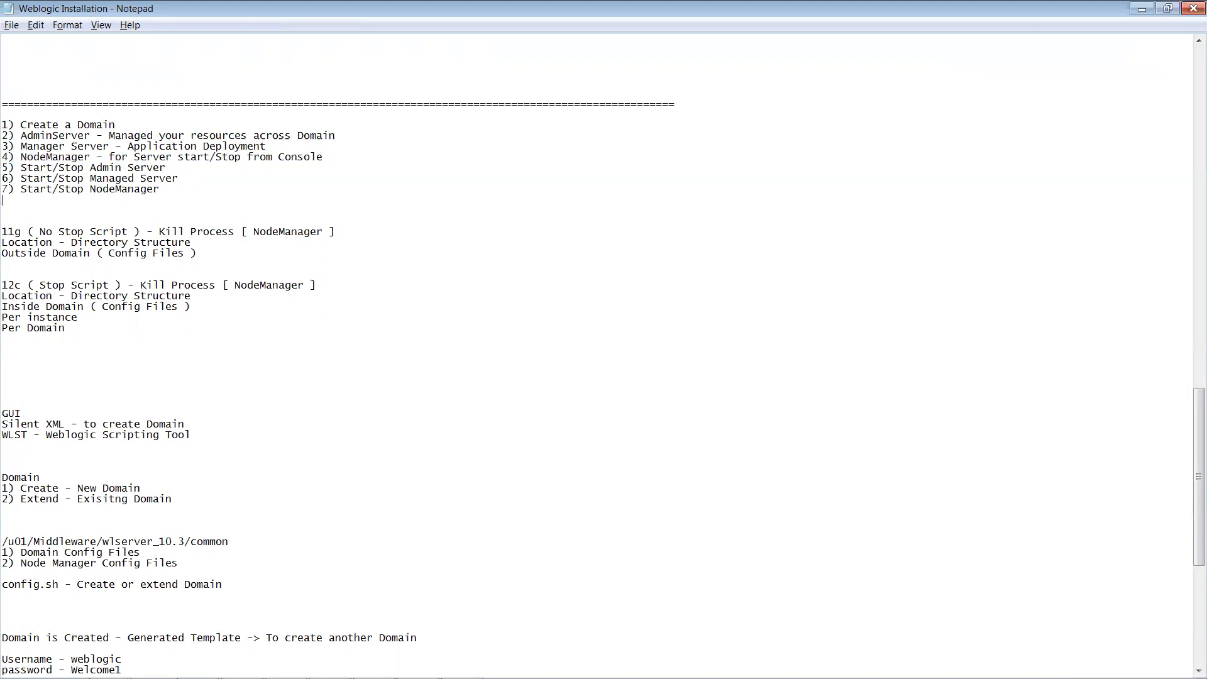
text(8) boot.properties)
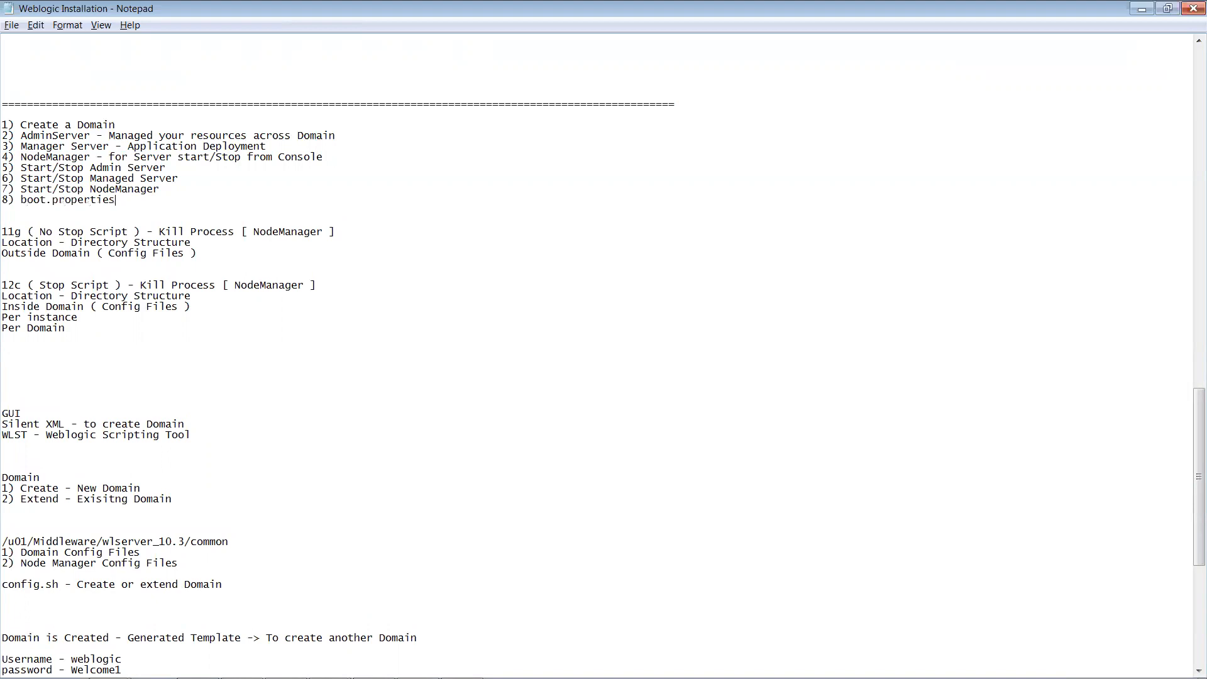